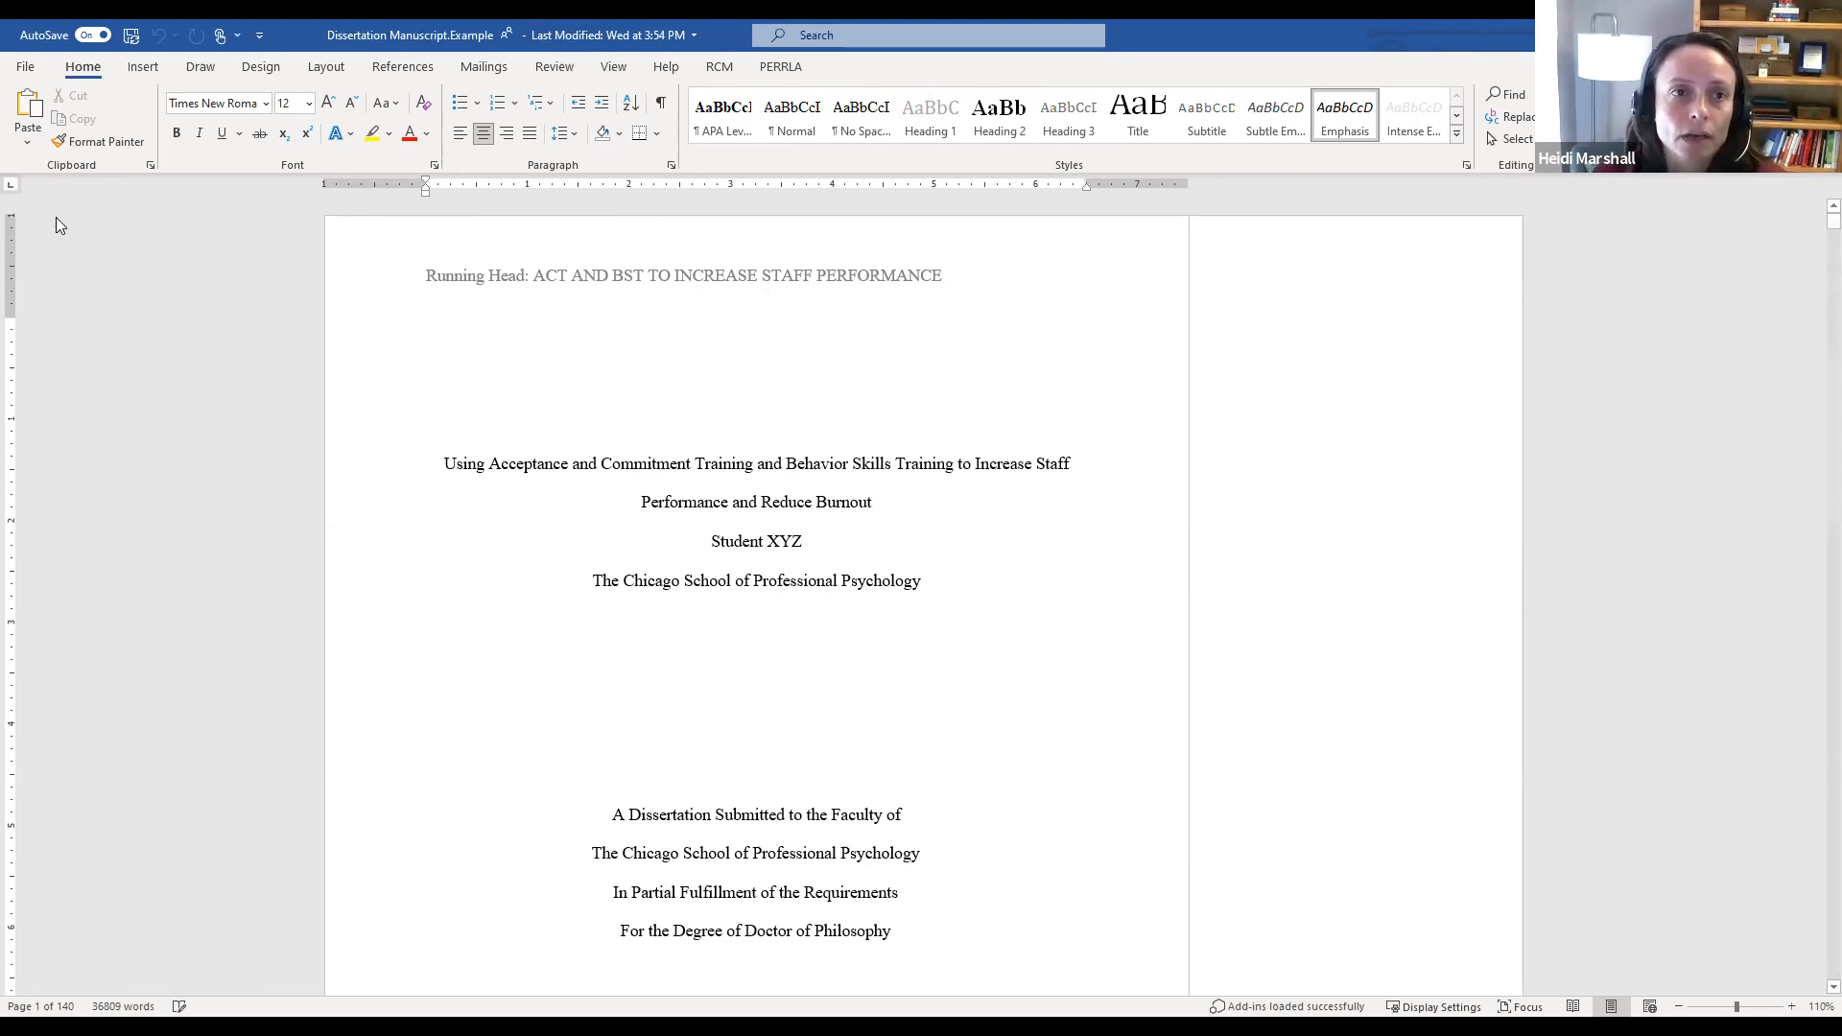
Step: Enlarge the document view to 130% and show the paragraph marks and other hidden formatting symbols
{"action": "left_click", "coordinate": [1790, 1006]}
{"action": "scroll", "coordinate": [383, 543], "scroll_direction": "up", "scroll_amount": 1}
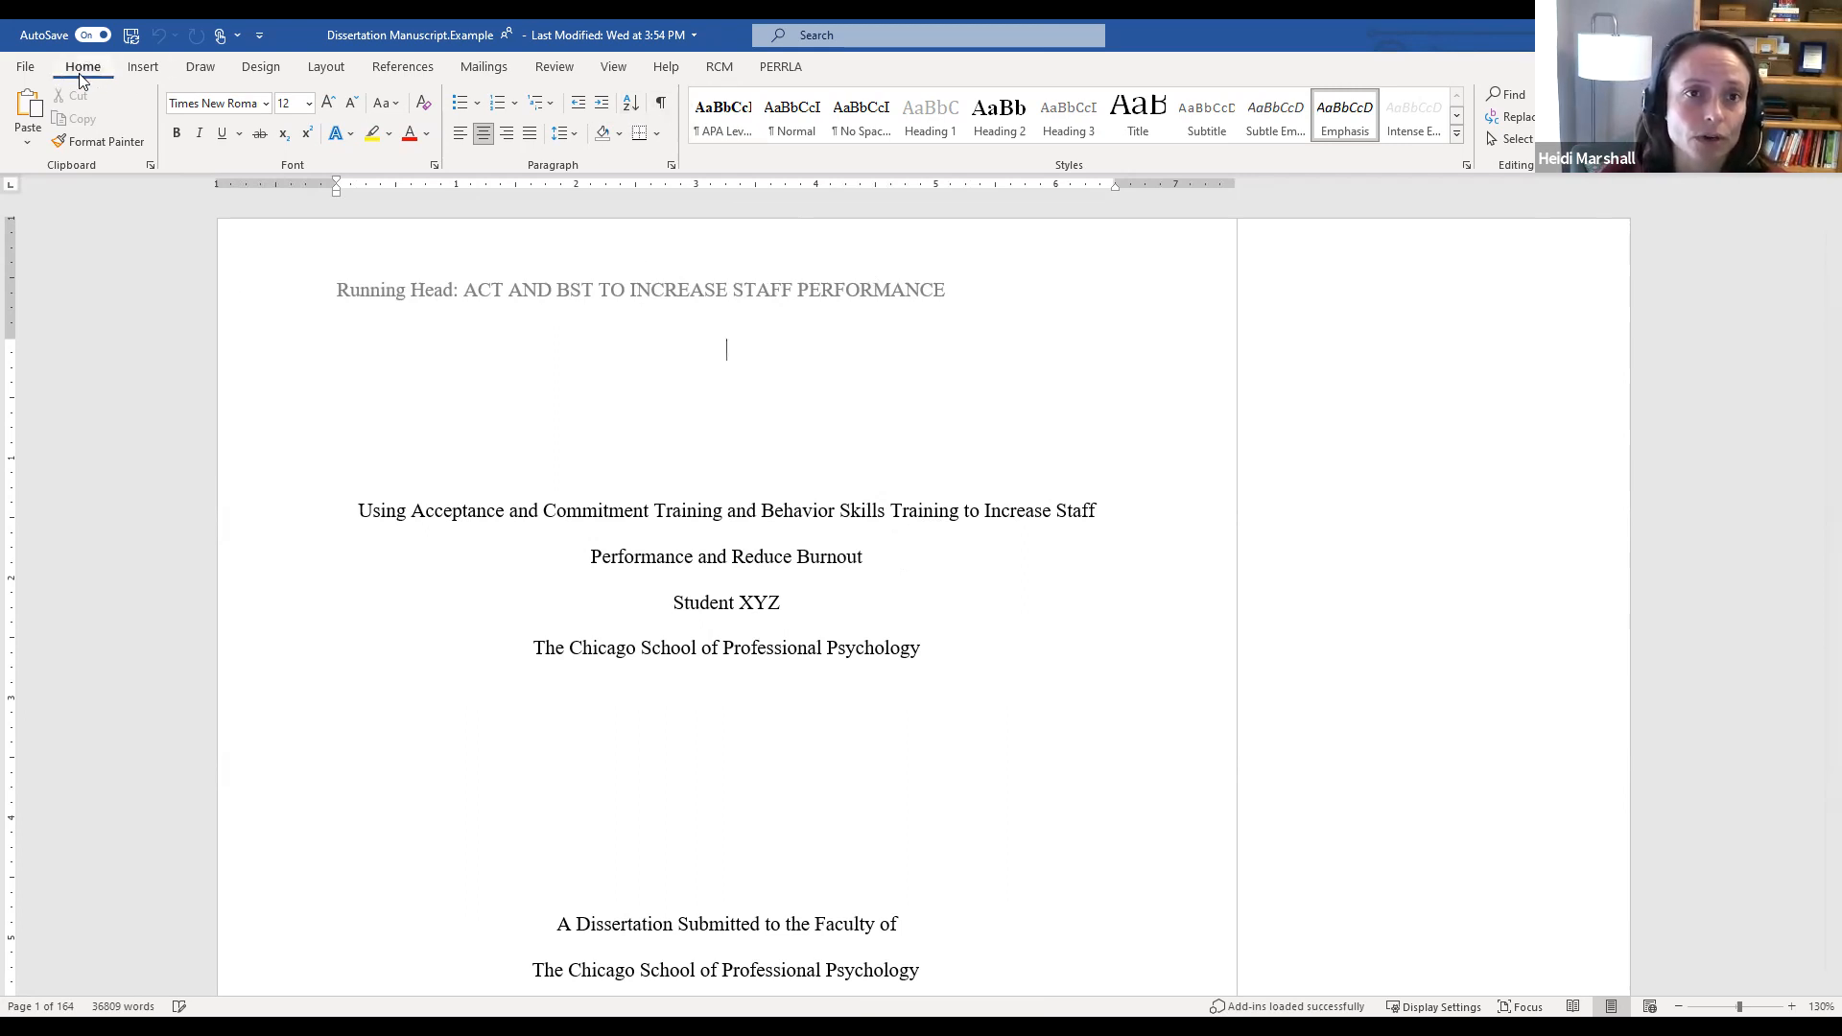
{"action": "left_click", "coordinate": [662, 106]}
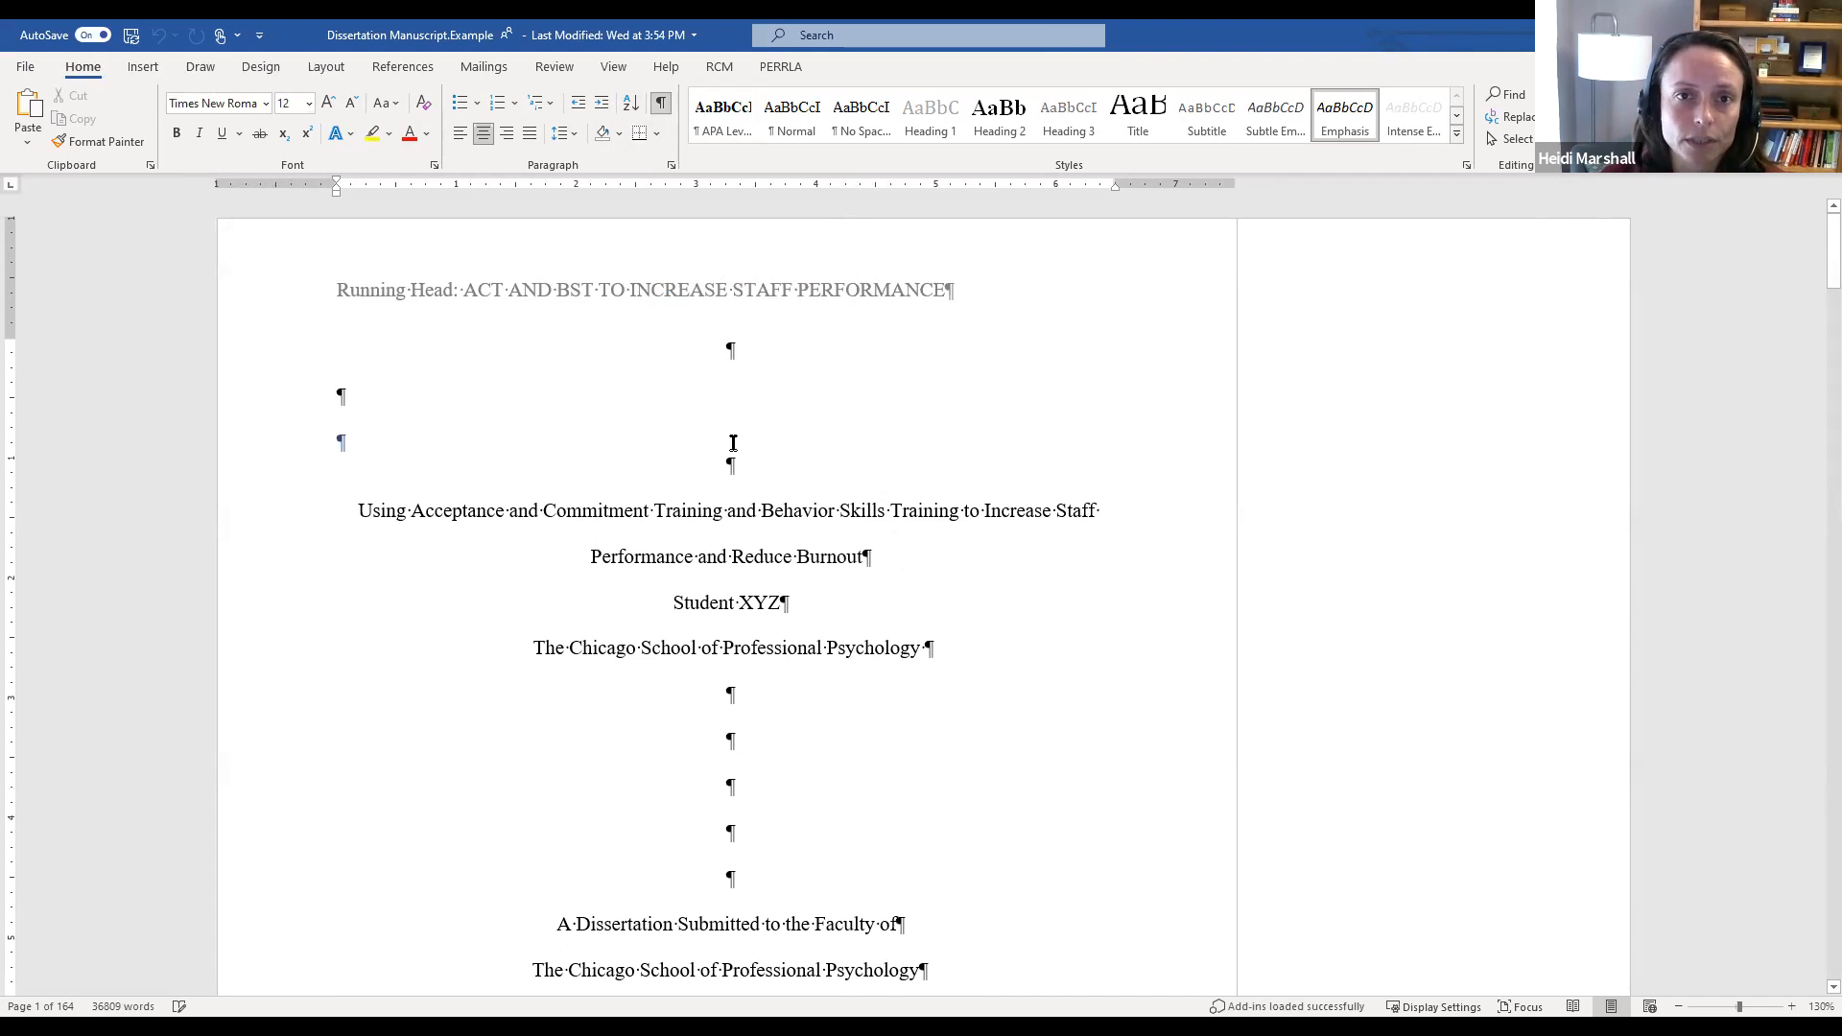
{"action": "left_click_drag", "start_coordinate": [731, 350], "coordinate": [731, 475]}
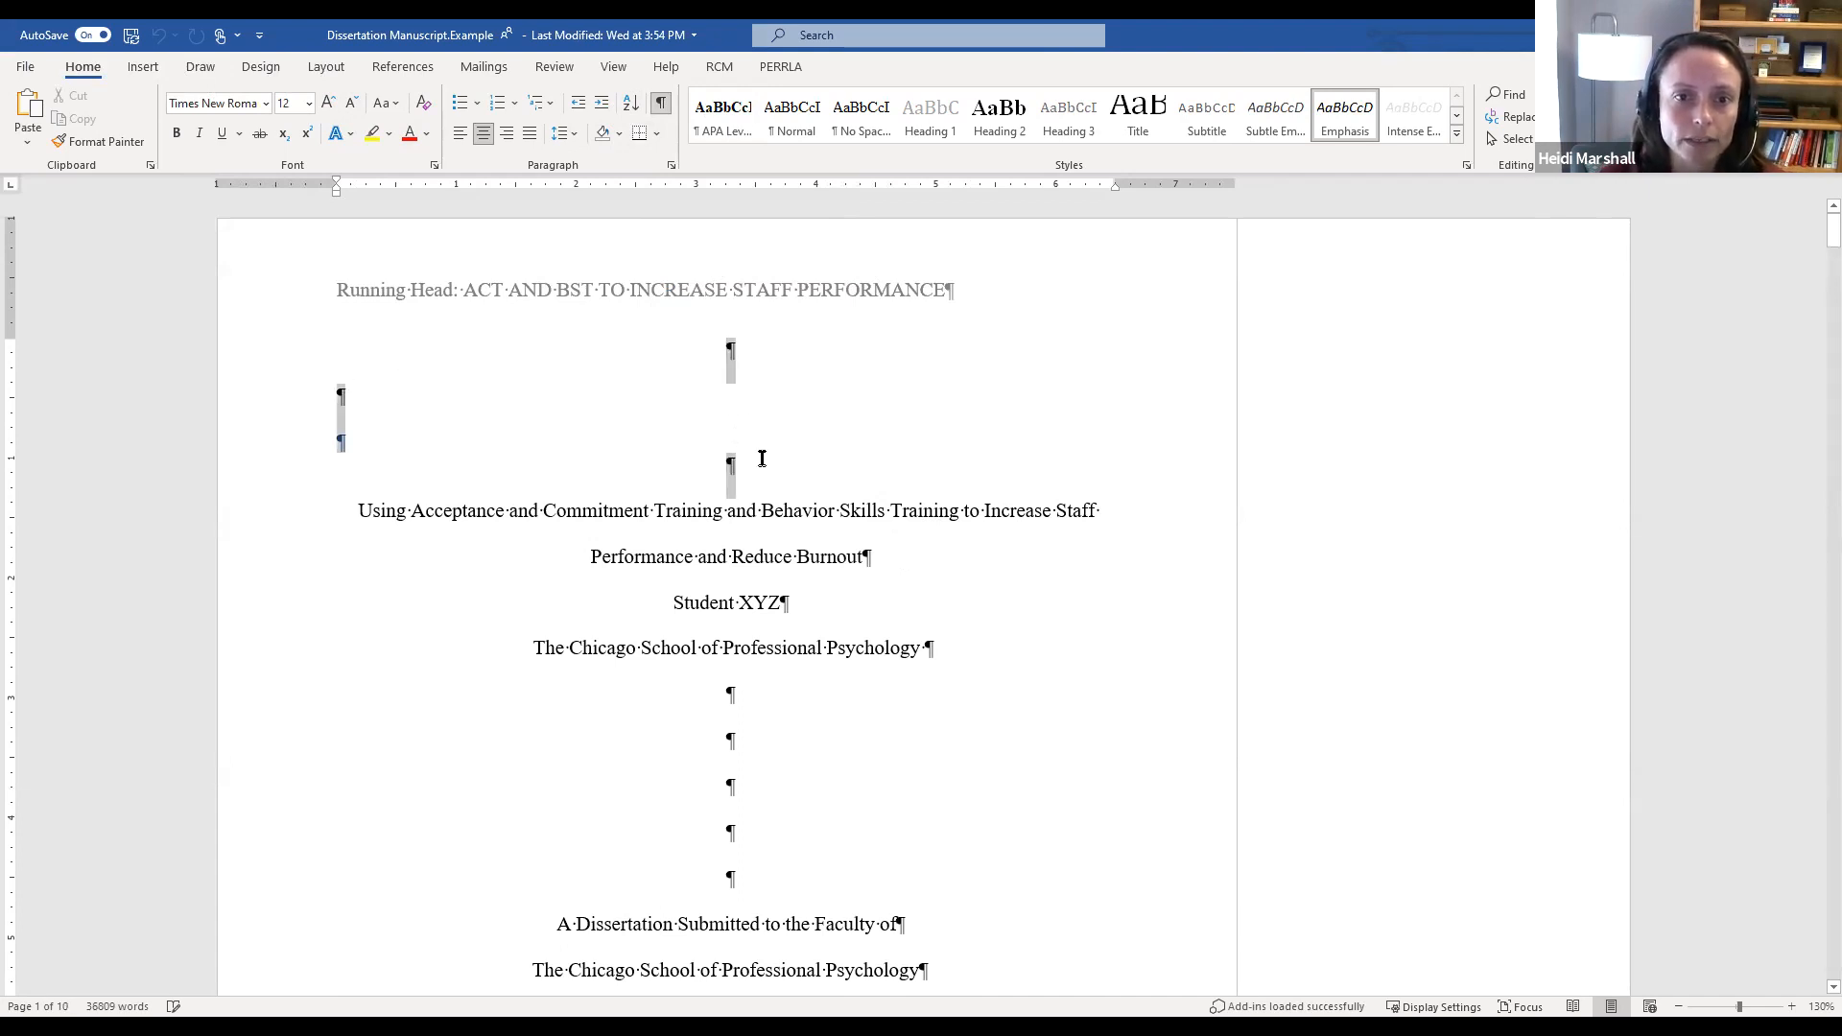
{"action": "left_click", "coordinate": [1048, 625]}
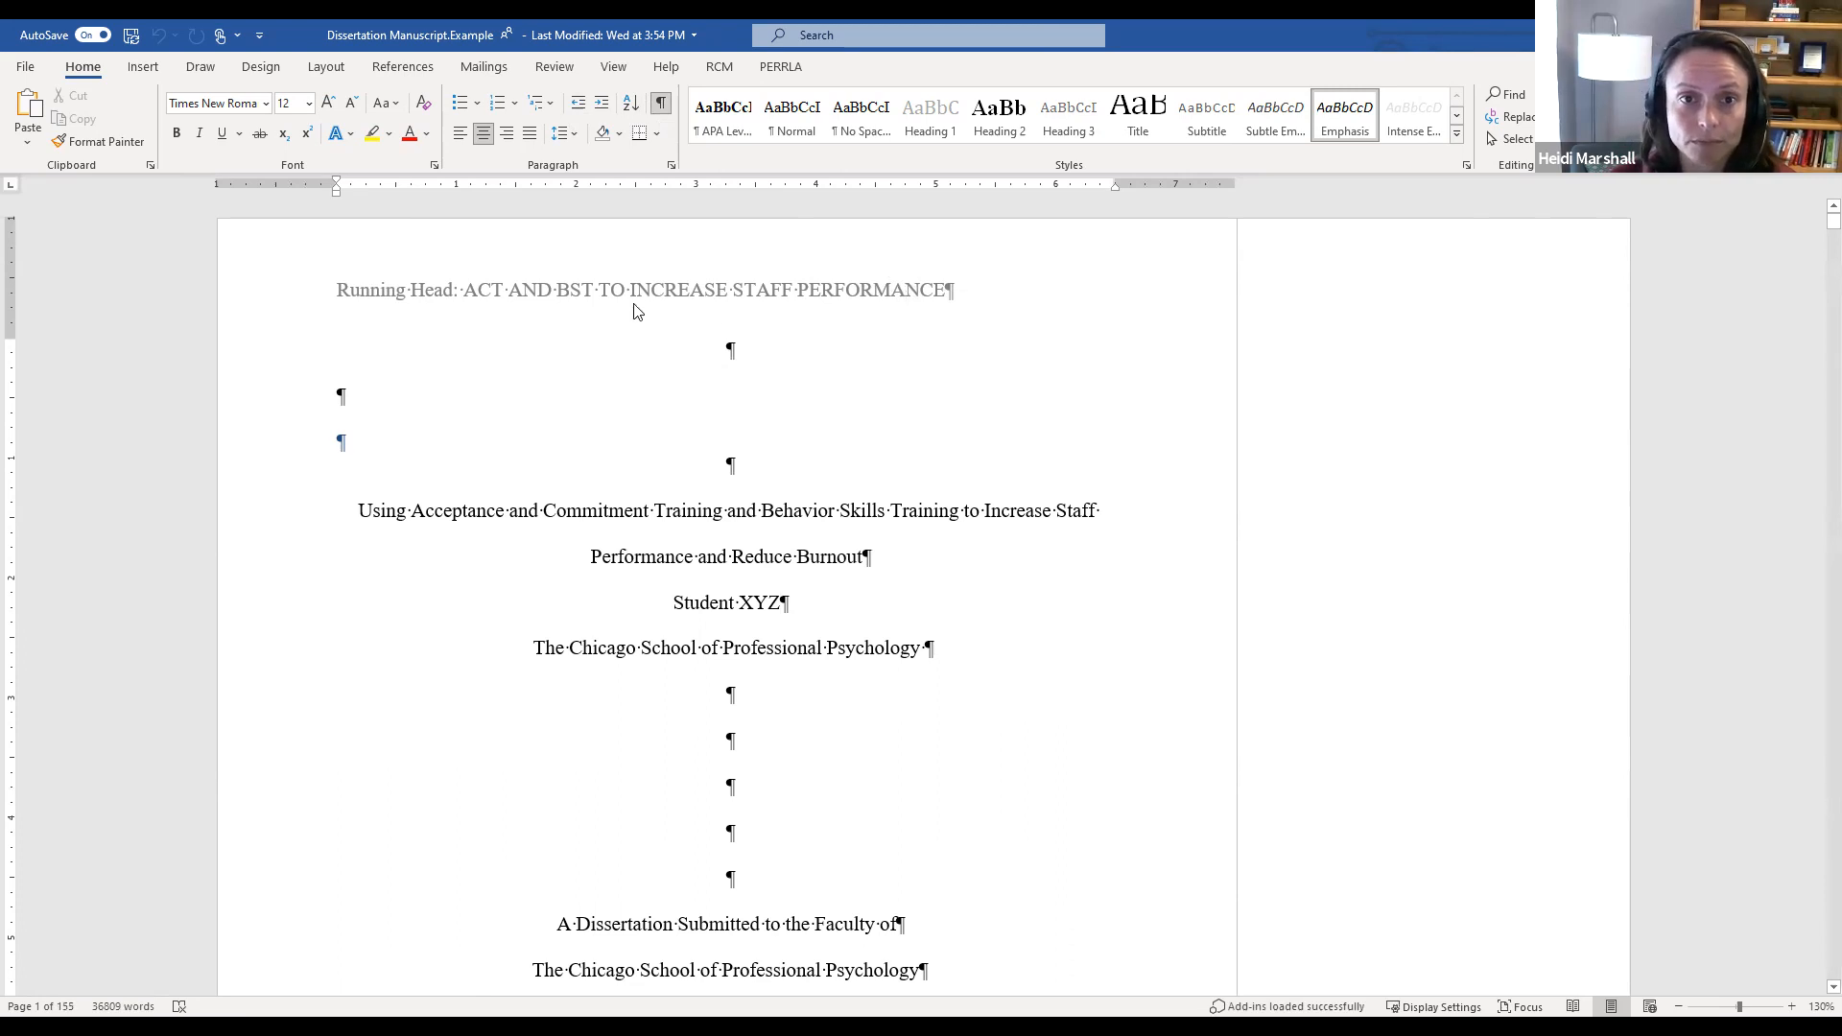
Step: Examine the title page's header and compare it with the header on the Acknowledgements page
{"action": "double_click", "coordinate": [693, 288]}
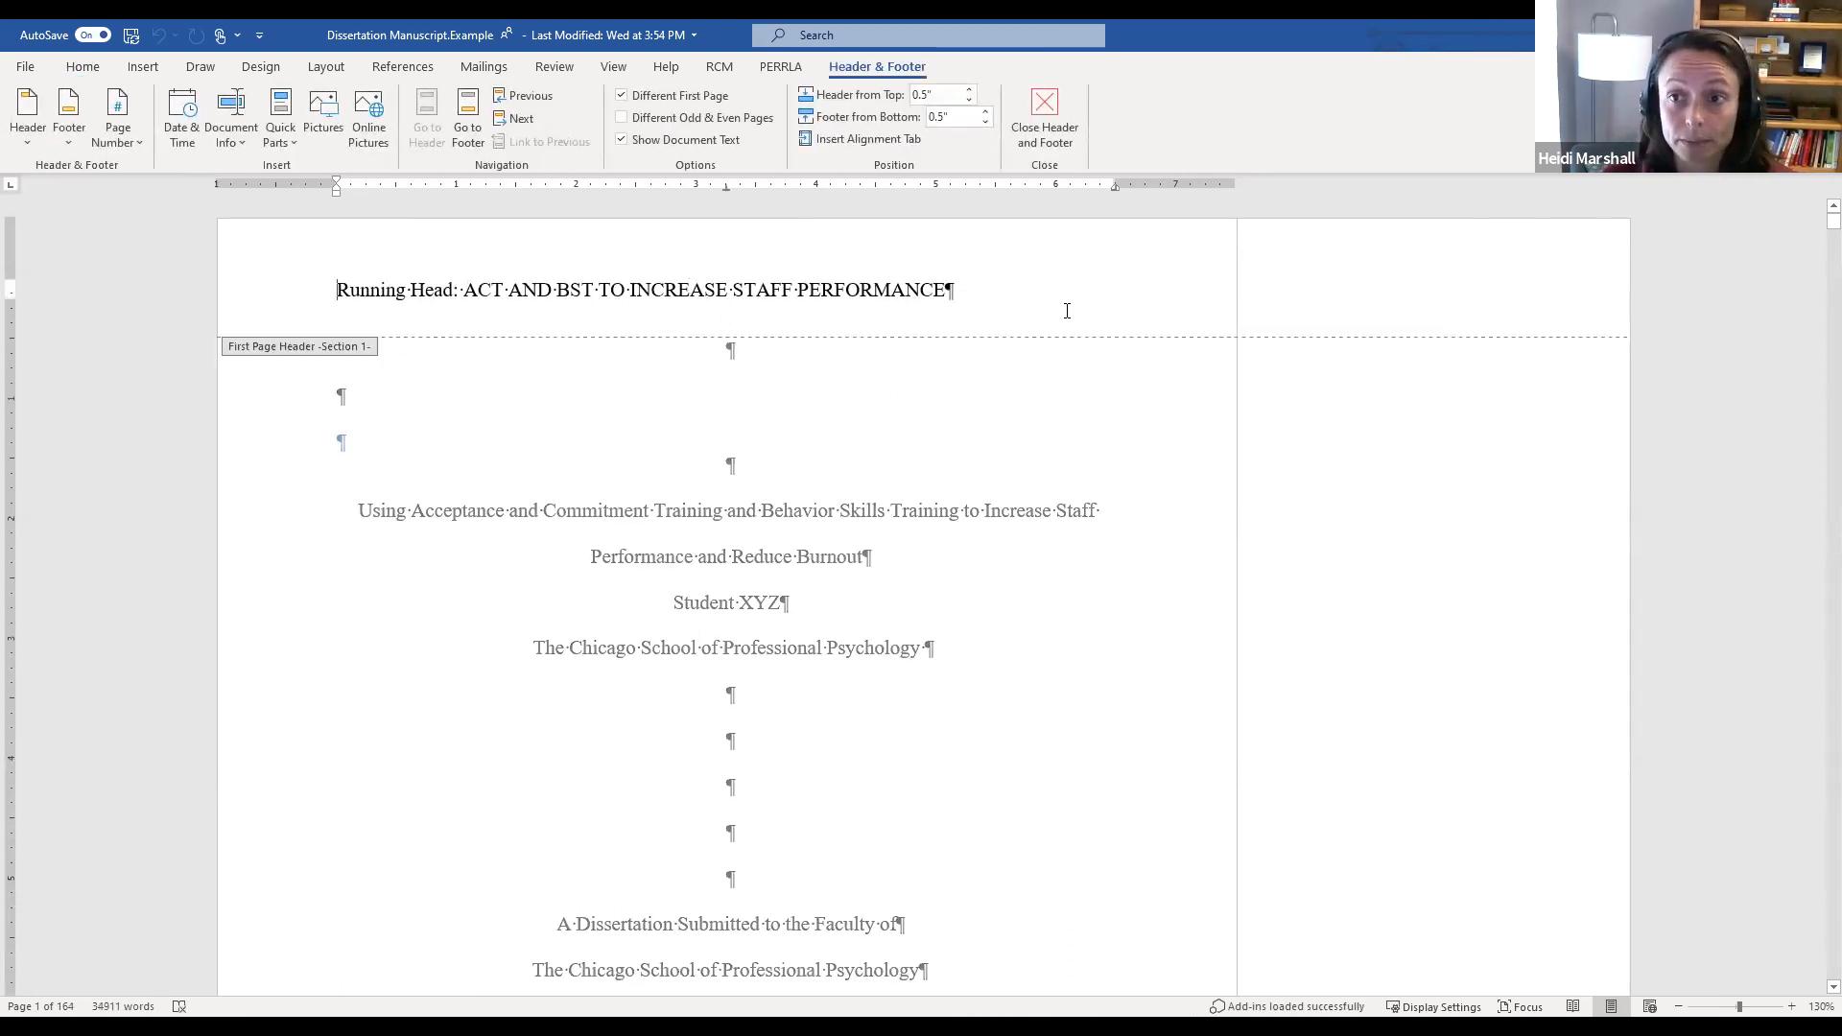
{"action": "double_click", "coordinate": [835, 445]}
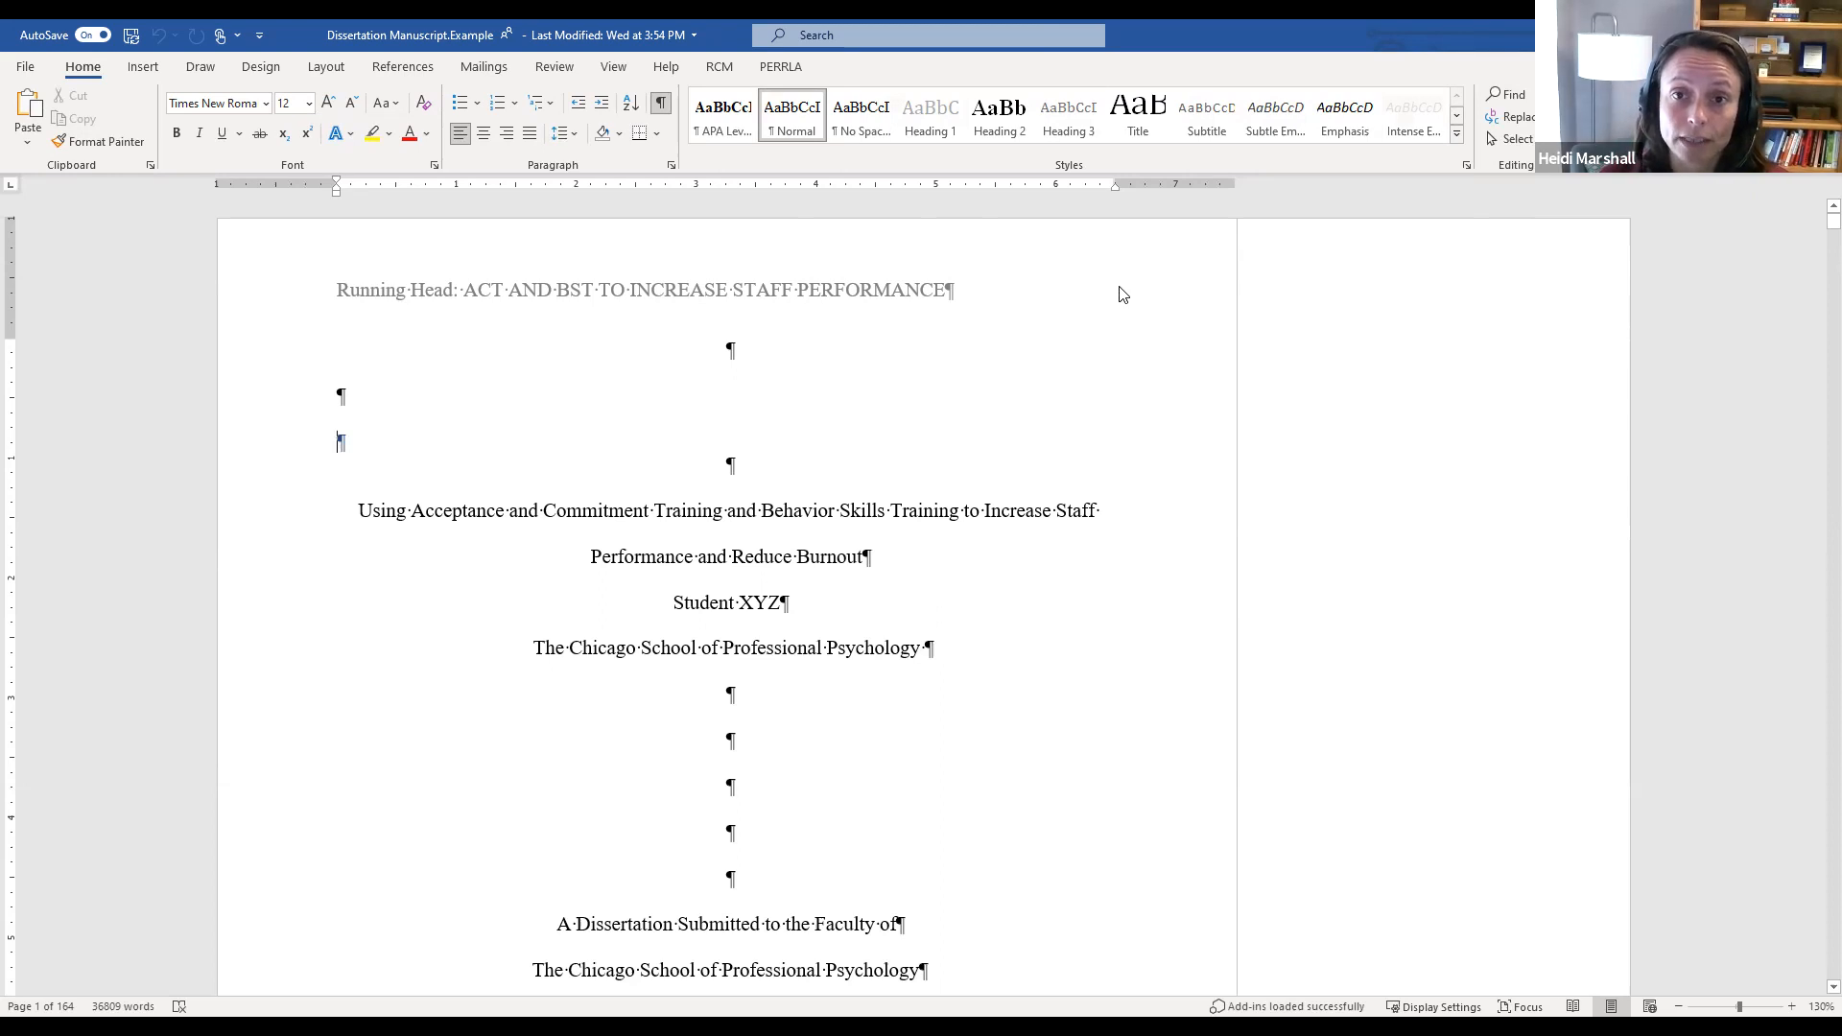
{"action": "scroll", "coordinate": [1120, 286], "scroll_direction": "down", "scroll_amount": 1}
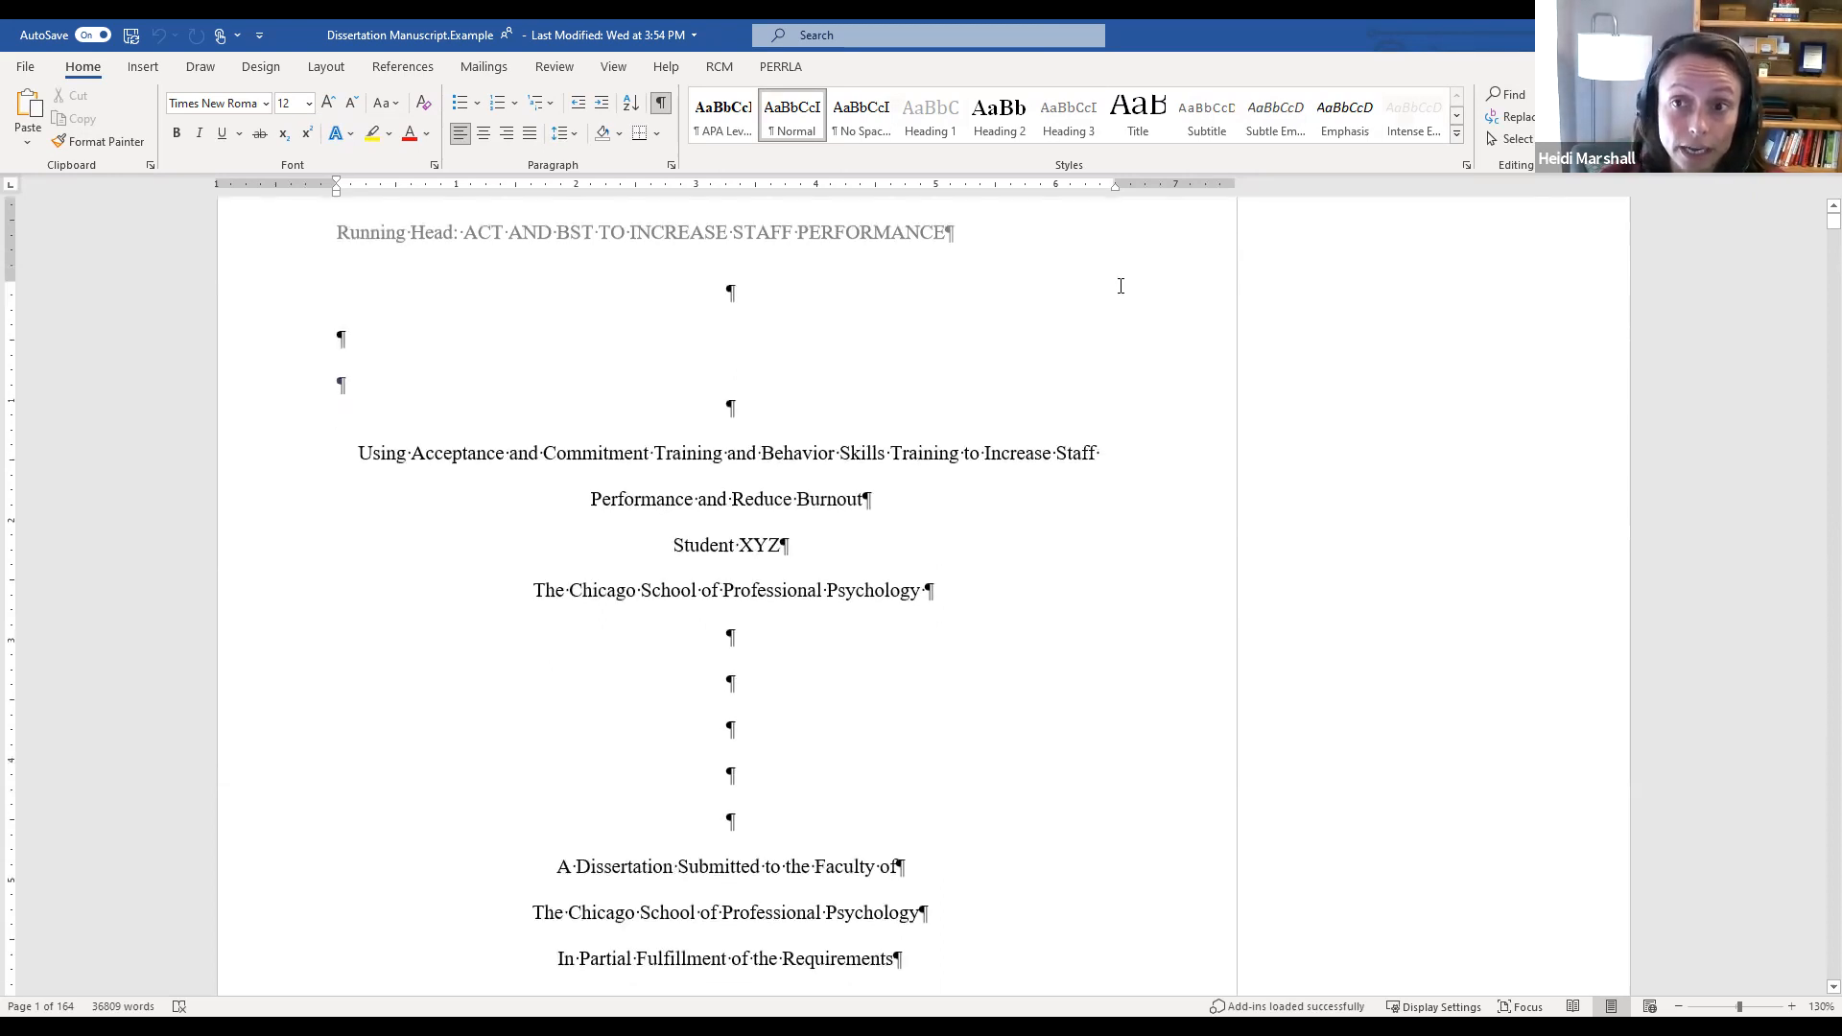
{"action": "scroll", "coordinate": [1121, 286], "scroll_direction": "down", "scroll_amount": 15}
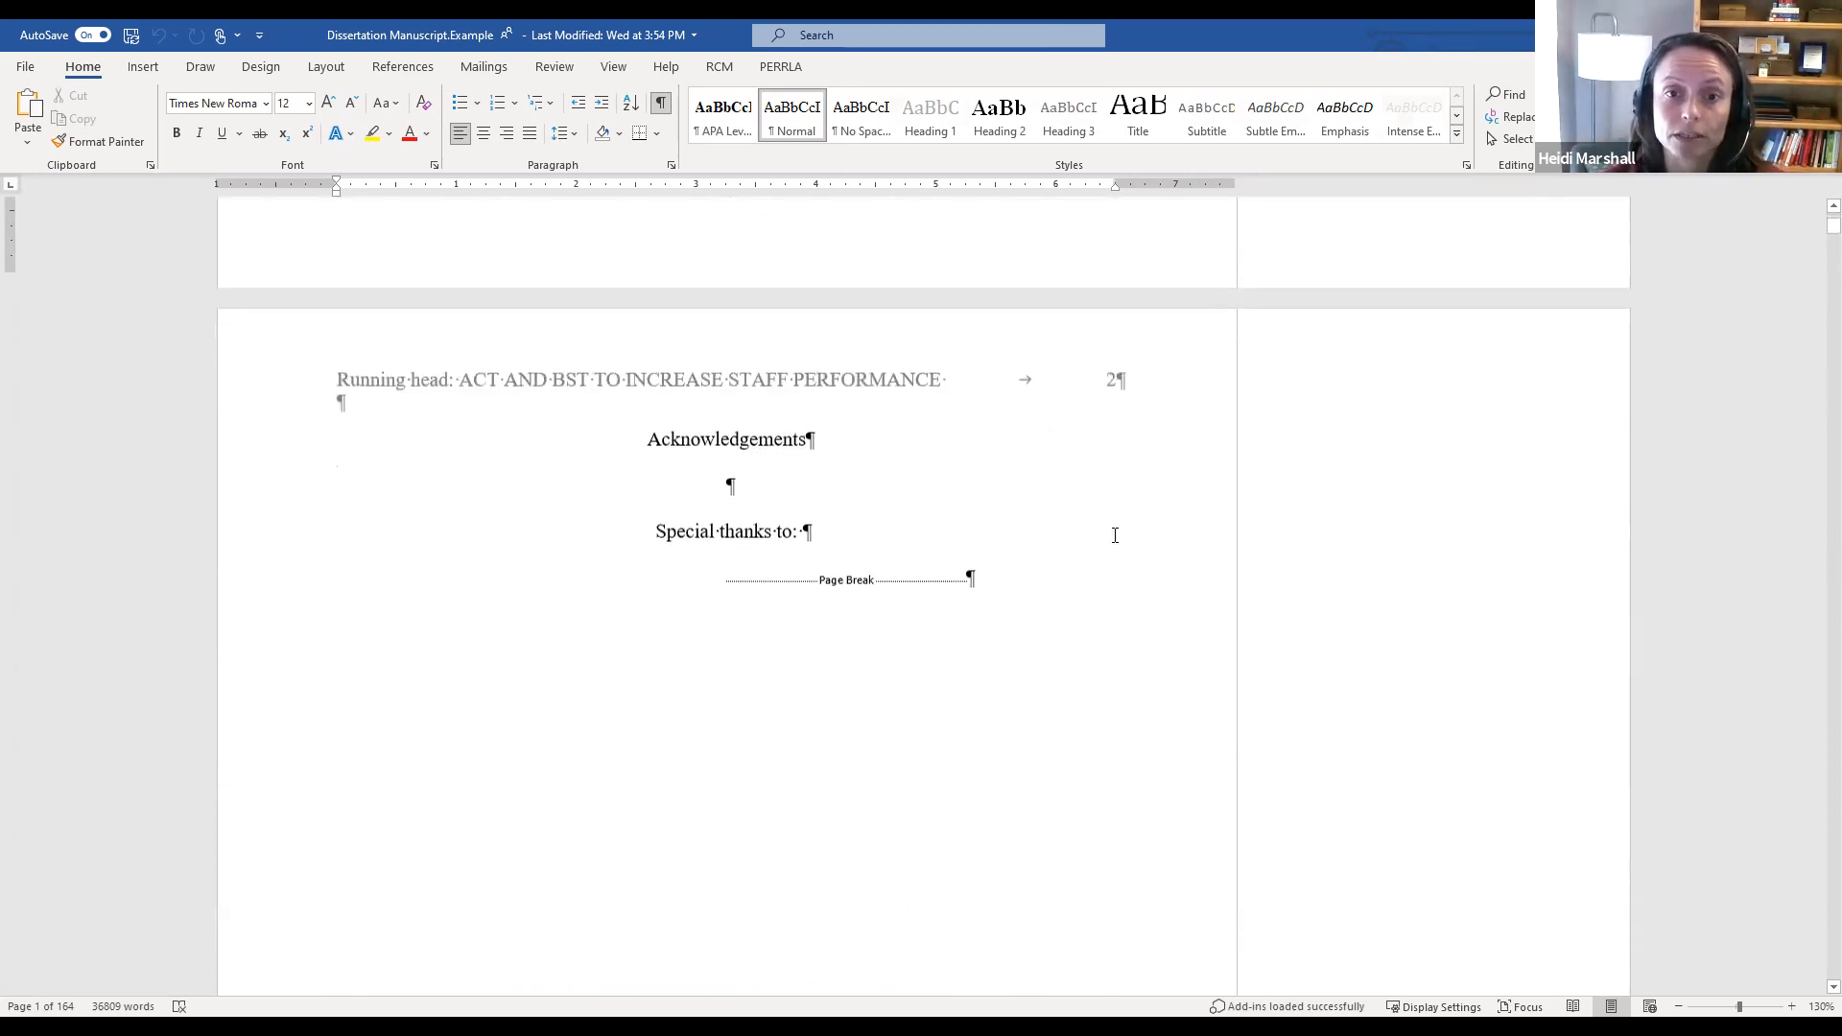
{"action": "scroll", "coordinate": [1128, 403], "scroll_direction": "up", "scroll_amount": 8}
{"action": "scroll", "coordinate": [1136, 430], "scroll_direction": "up", "scroll_amount": 13}
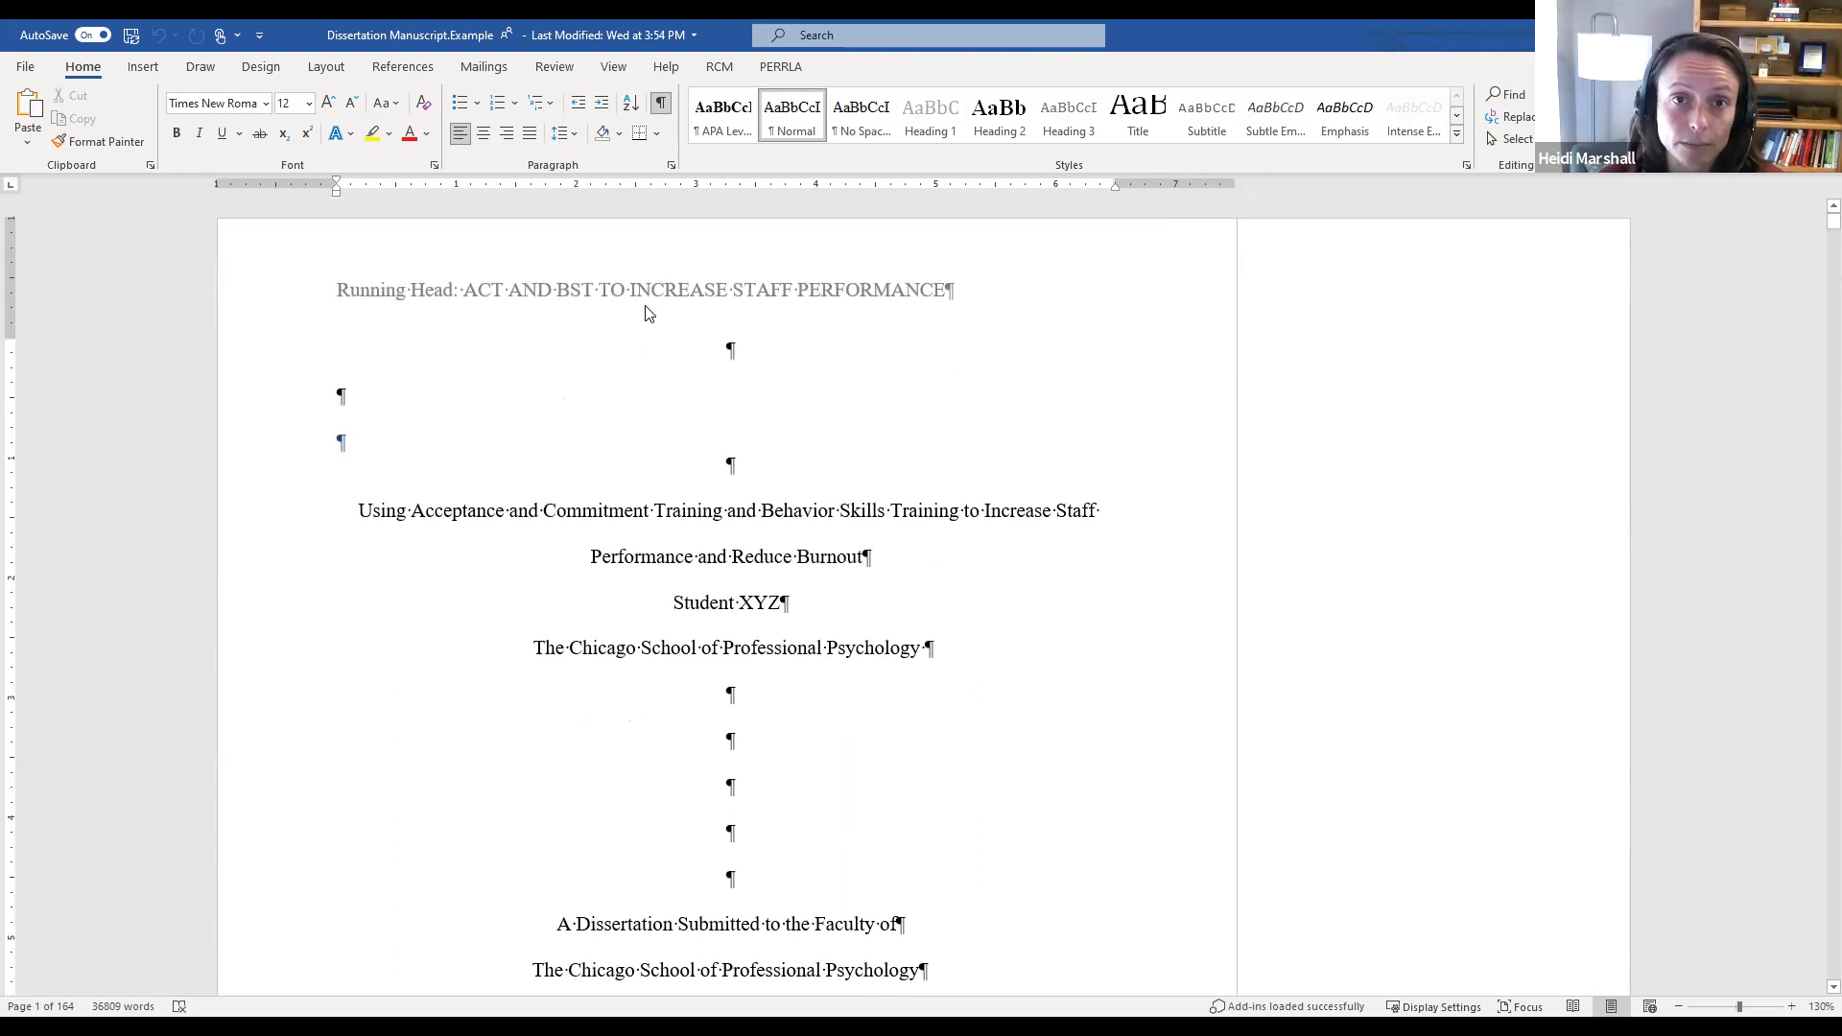
Step: Turn off the Different First Page option so the title page uses the same header as the following pages
{"action": "double_click", "coordinate": [1015, 271]}
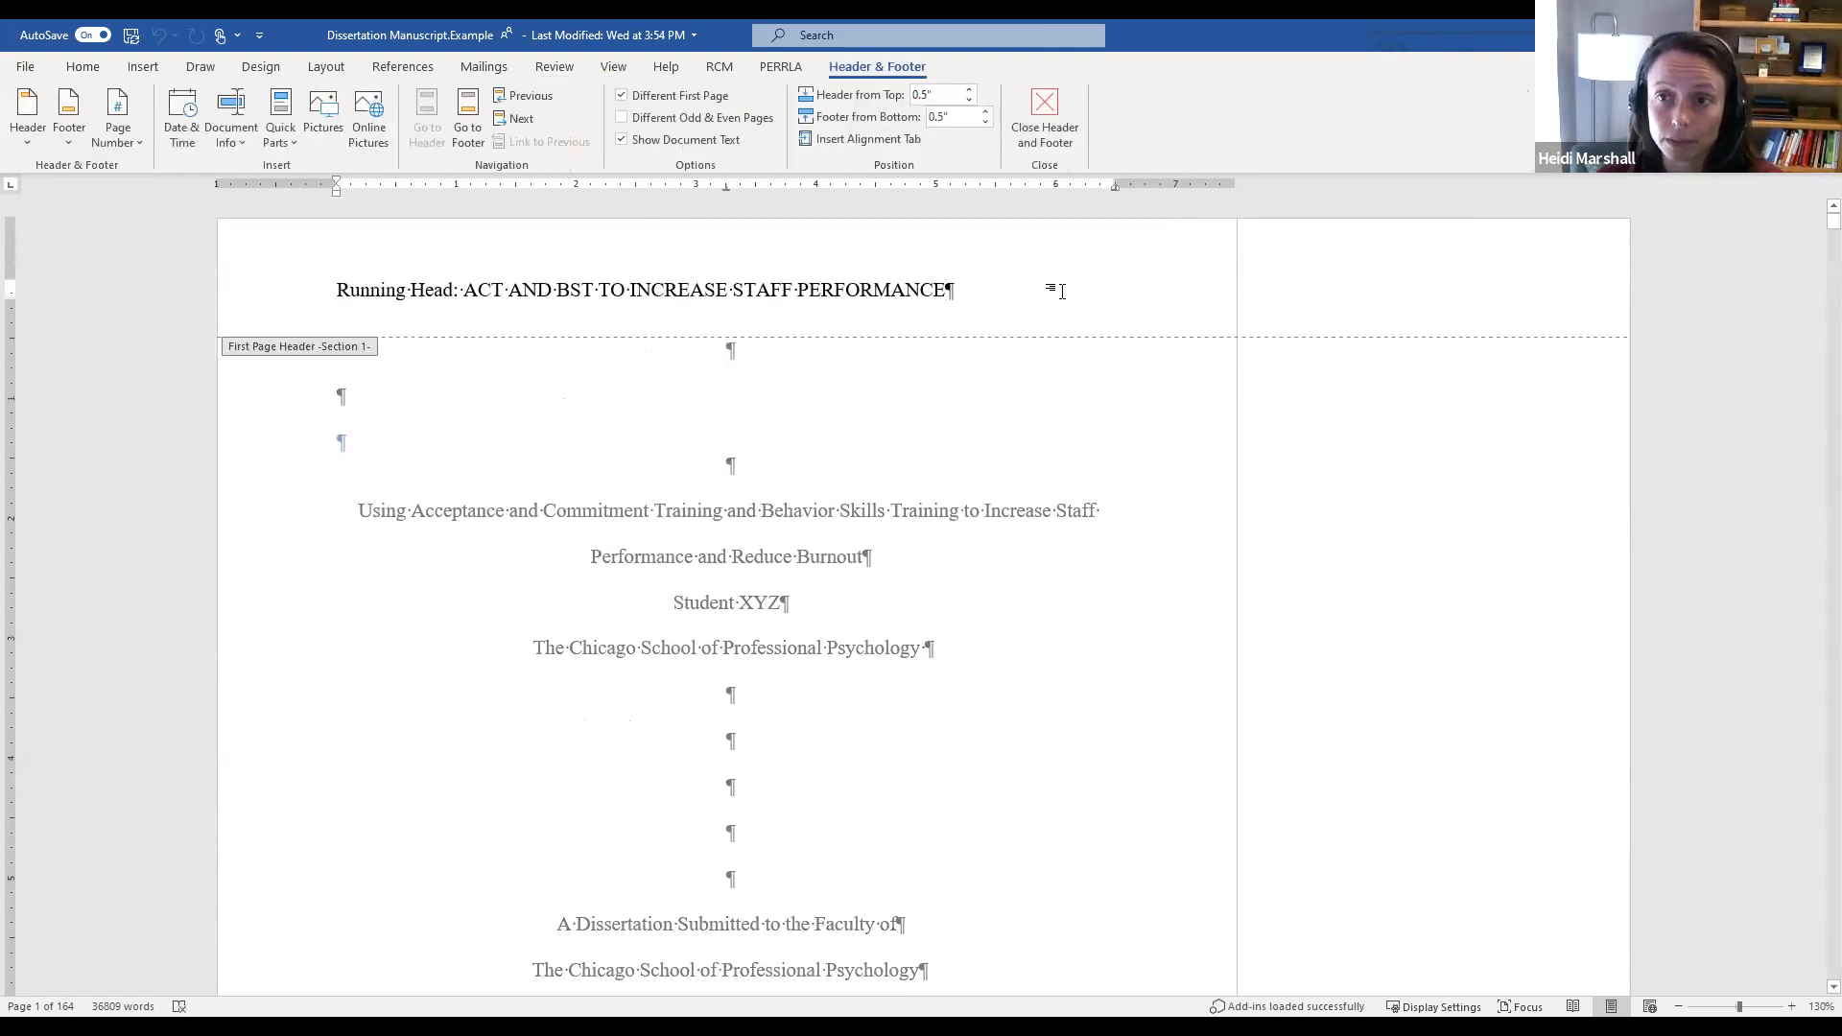
{"action": "left_click", "coordinate": [622, 96]}
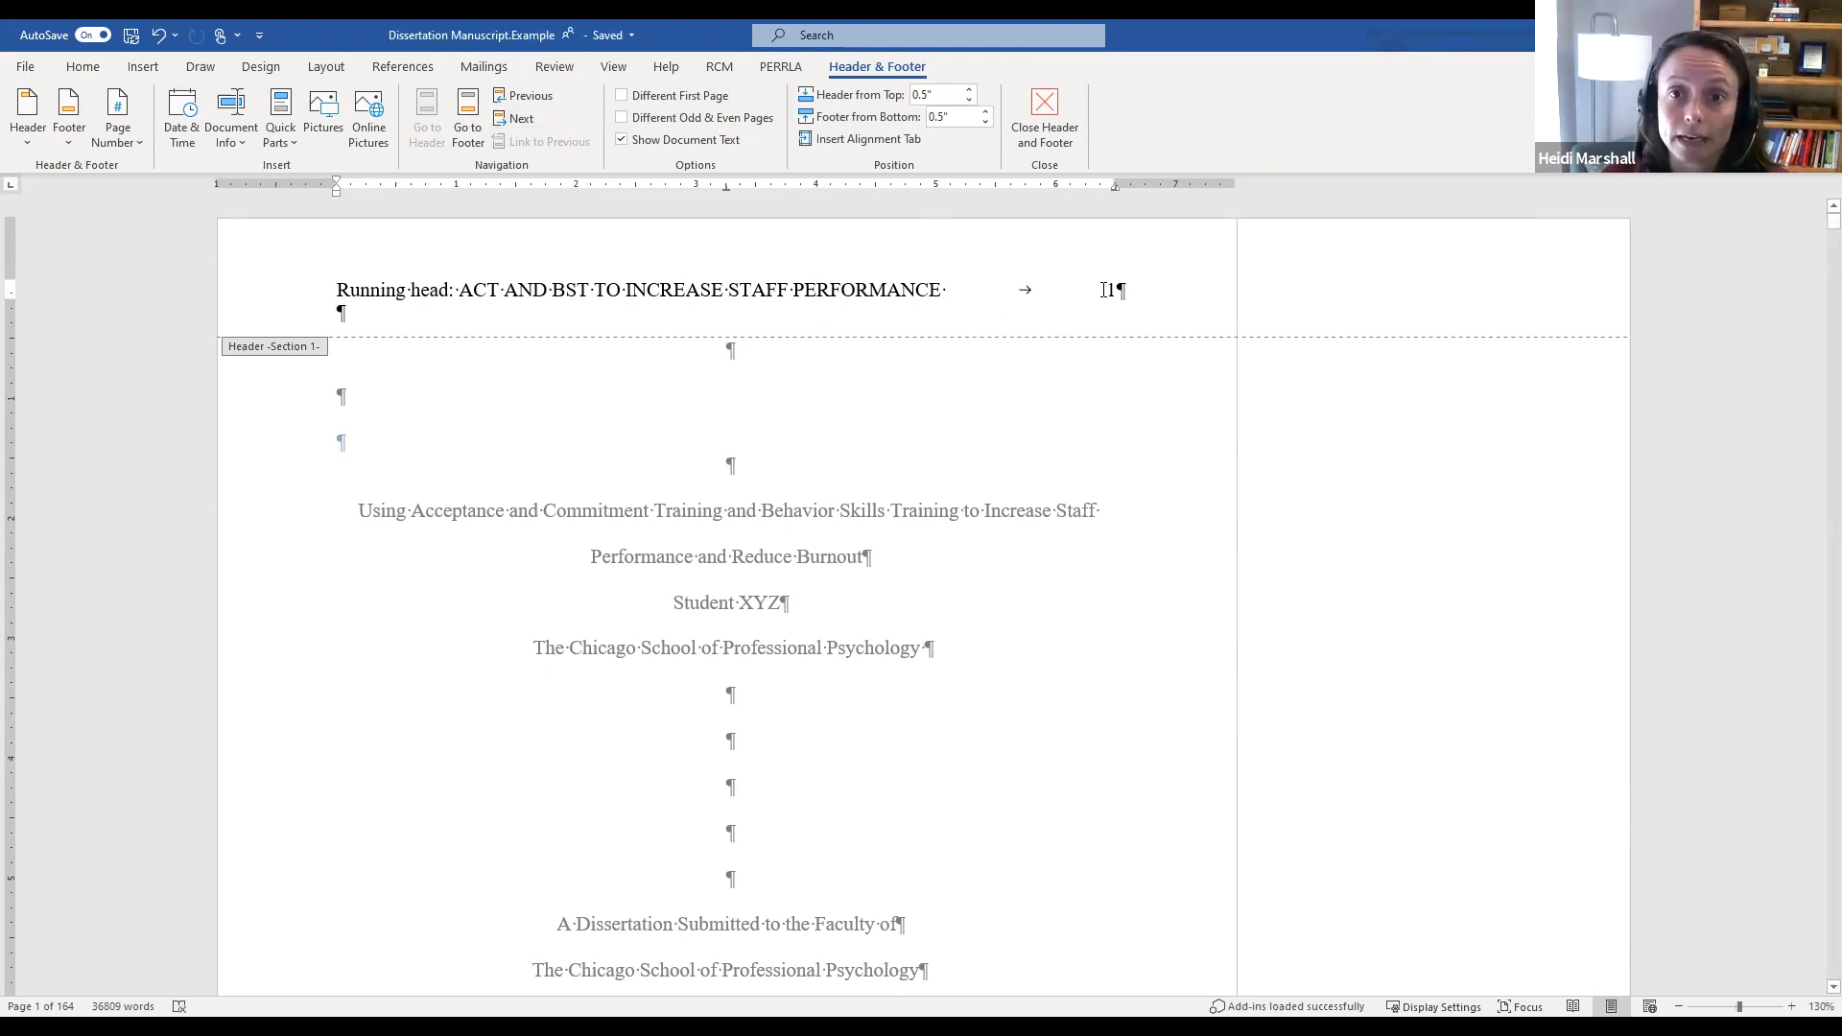
{"action": "left_click_drag", "start_coordinate": [1105, 290], "coordinate": [1124, 289]}
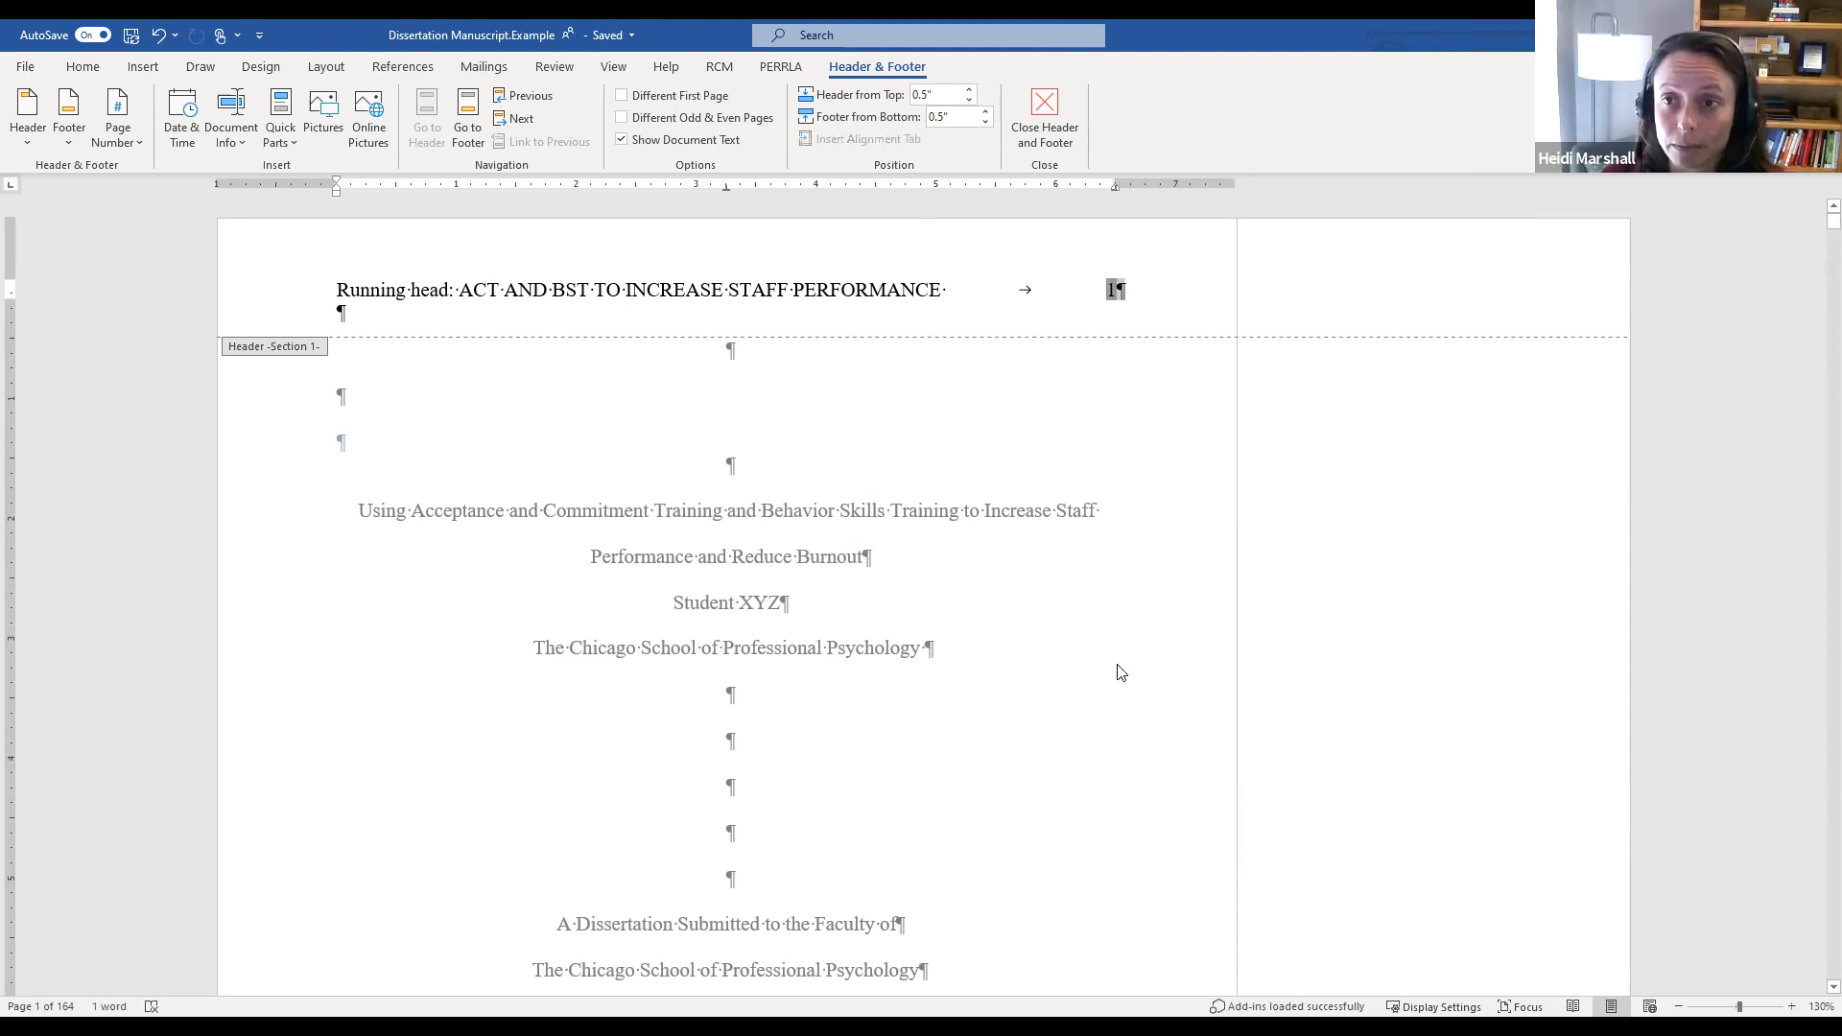
{"action": "scroll", "coordinate": [1090, 604], "scroll_direction": "down", "scroll_amount": 6}
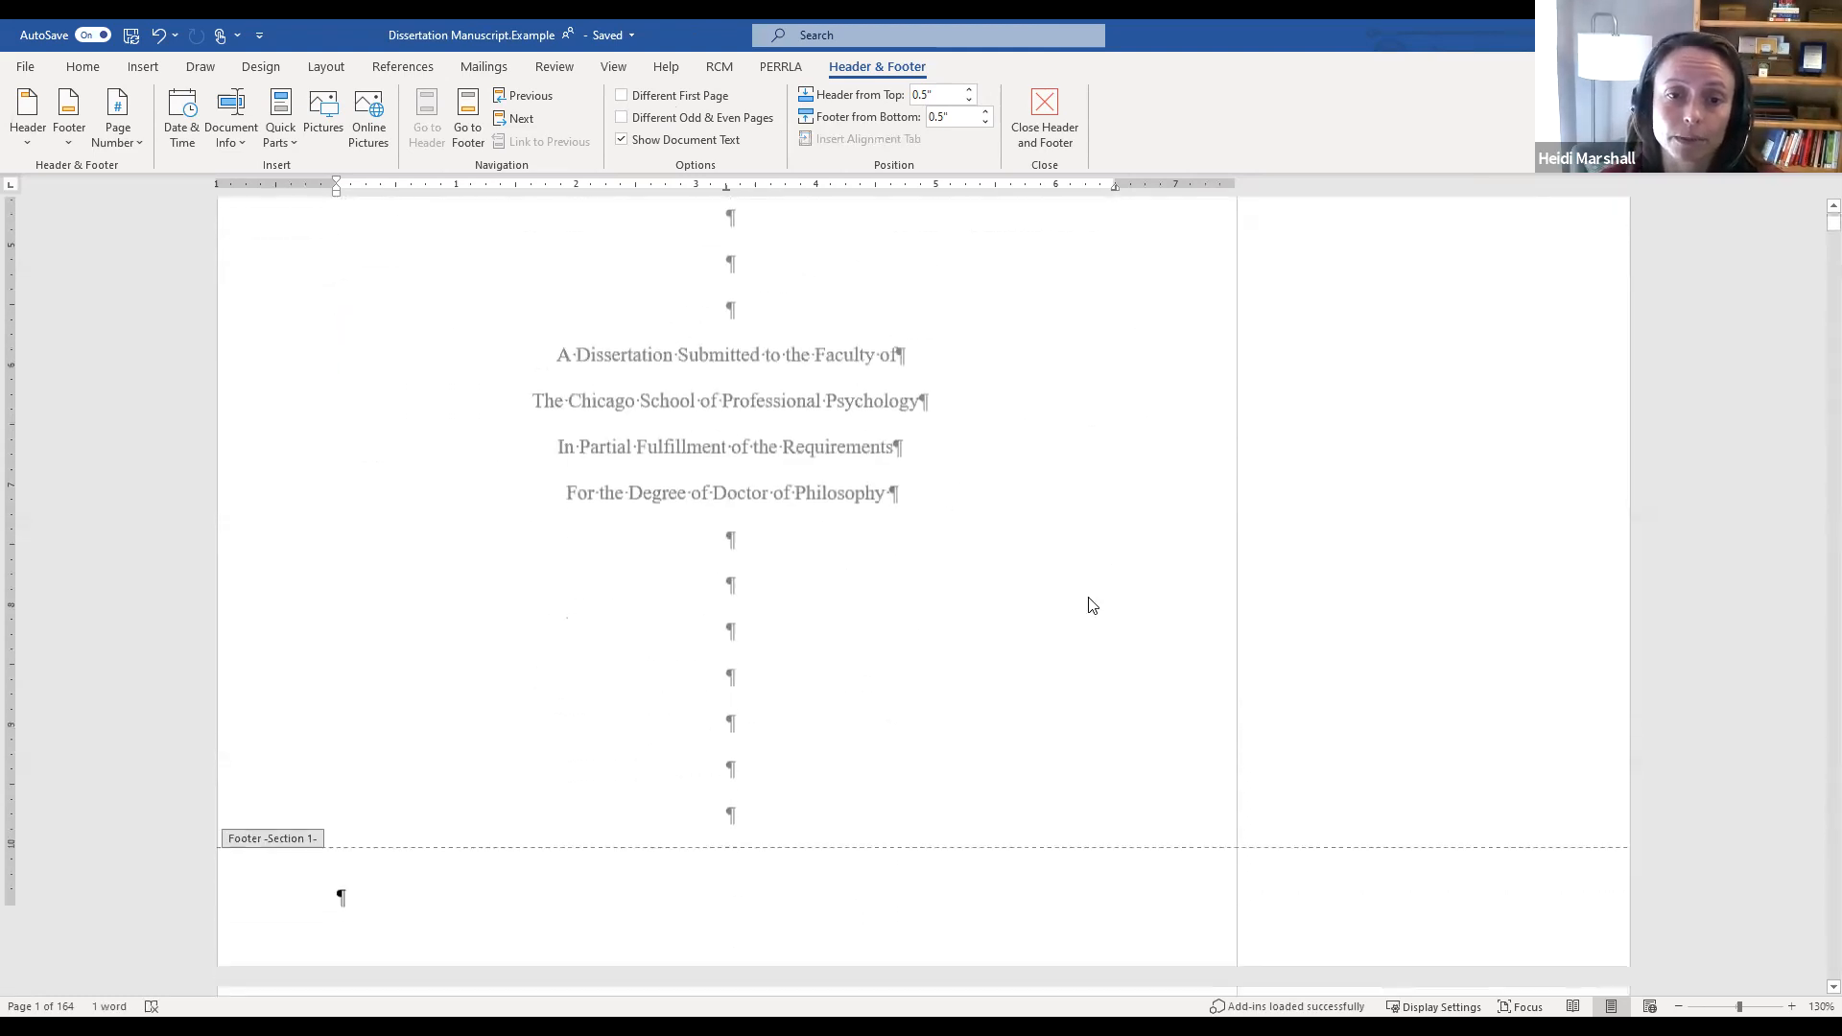
{"action": "scroll", "coordinate": [1093, 606], "scroll_direction": "down", "scroll_amount": 4}
{"action": "scroll", "coordinate": [1192, 643], "scroll_direction": "up", "scroll_amount": 10}
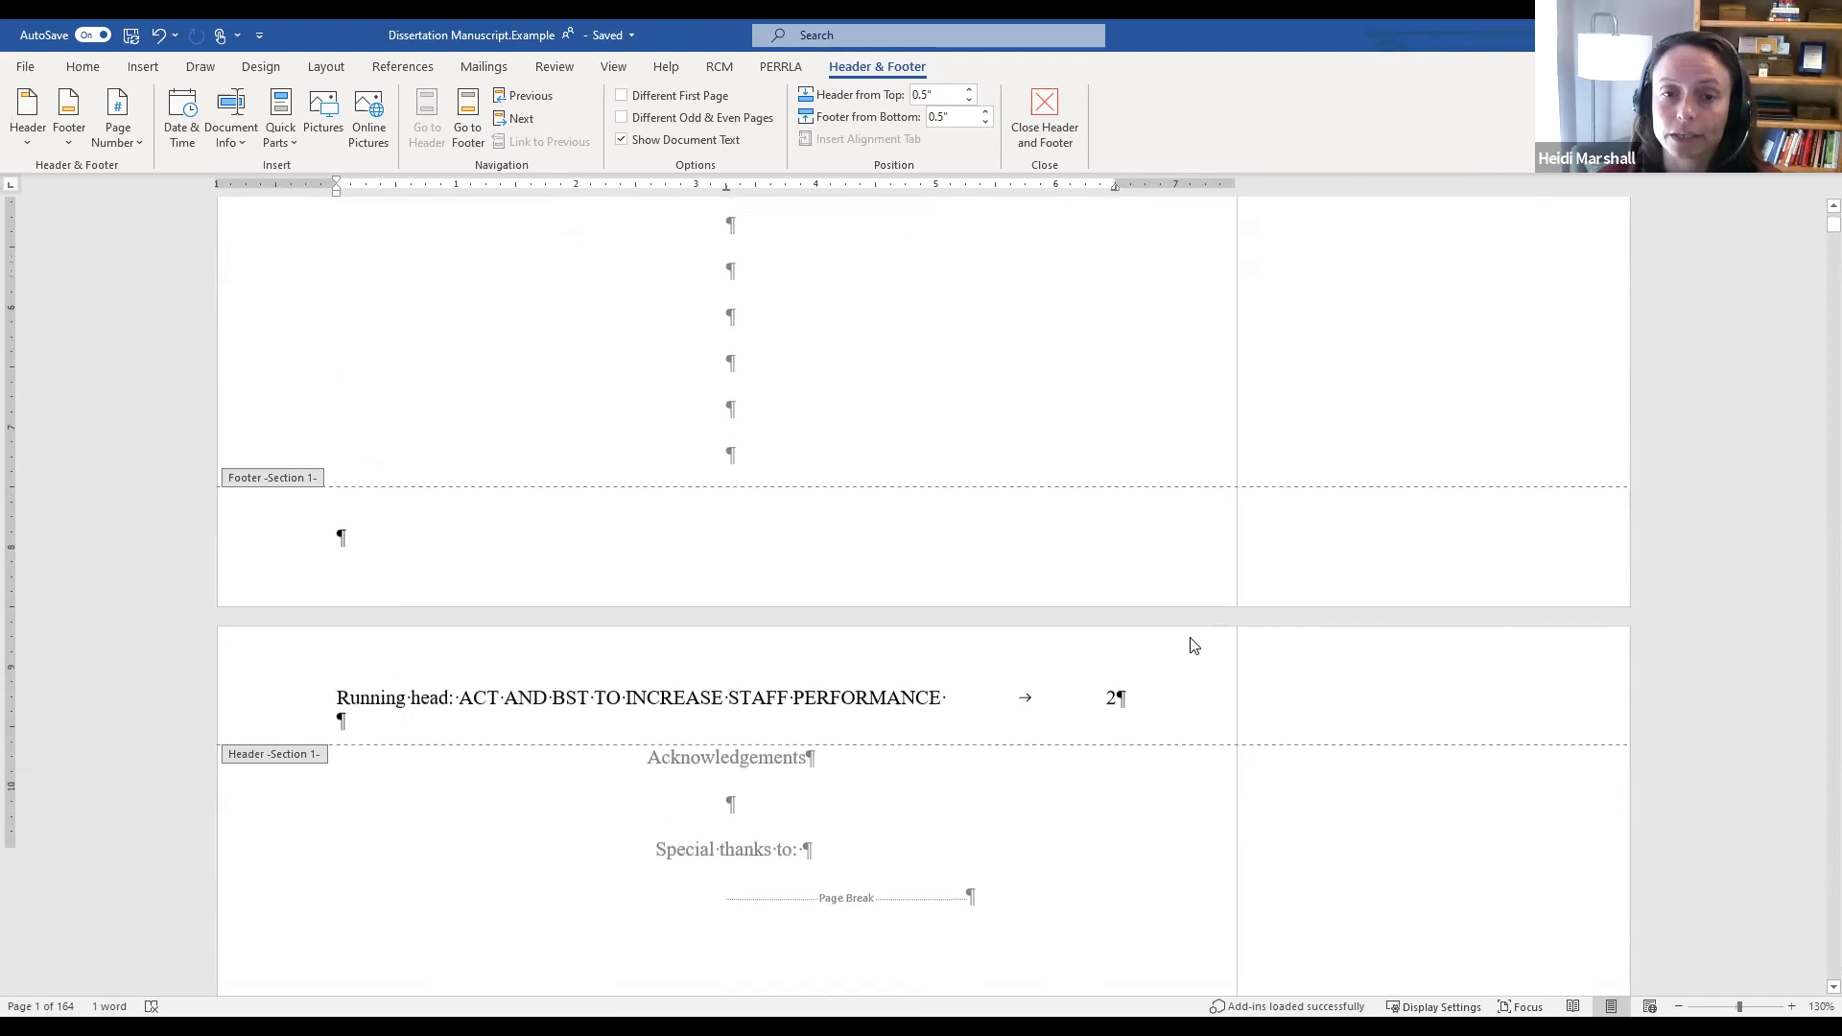
Step: Copy the title ACT AND BST TO INCREASE STAFF PERFORMANCE from the header, leaving out the "Running head:" label
{"action": "left_click_drag", "start_coordinate": [1004, 288], "coordinate": [1134, 290]}
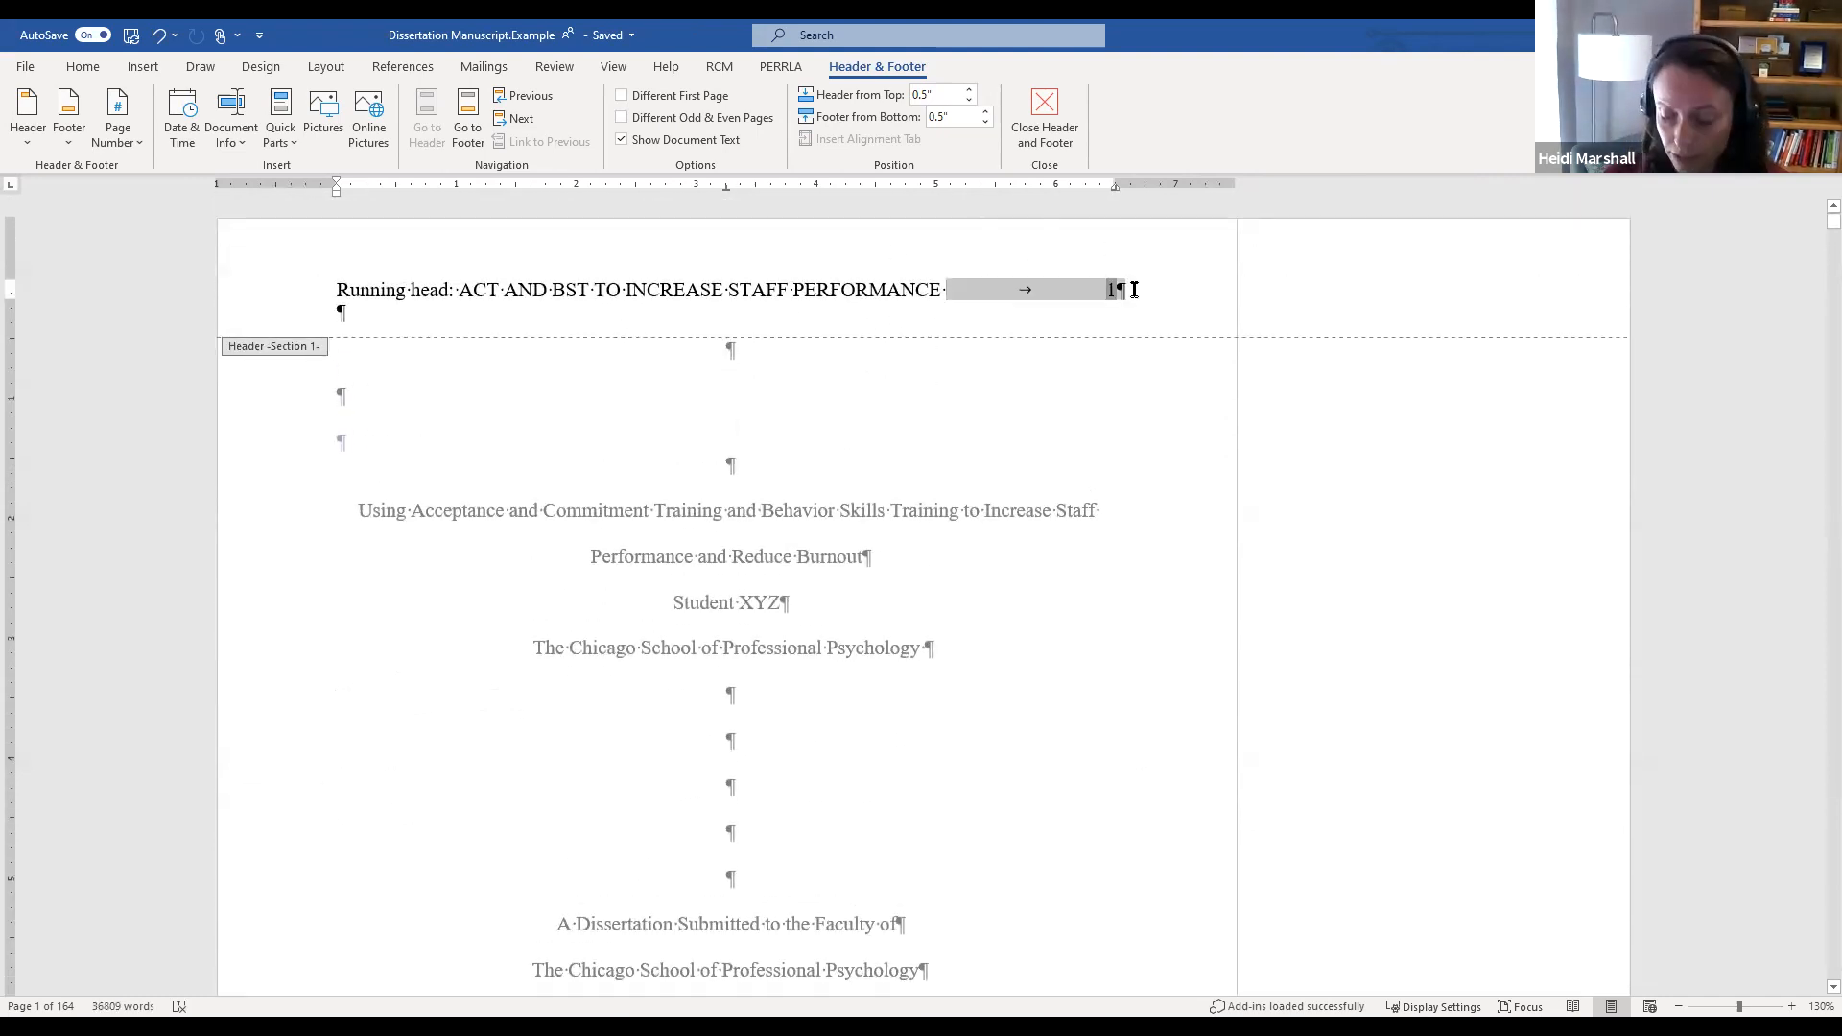
{"action": "left_click", "coordinate": [944, 290]}
{"action": "left_click_drag", "start_coordinate": [944, 289], "coordinate": [479, 290]}
{"action": "key", "text": "ctrl+c"}
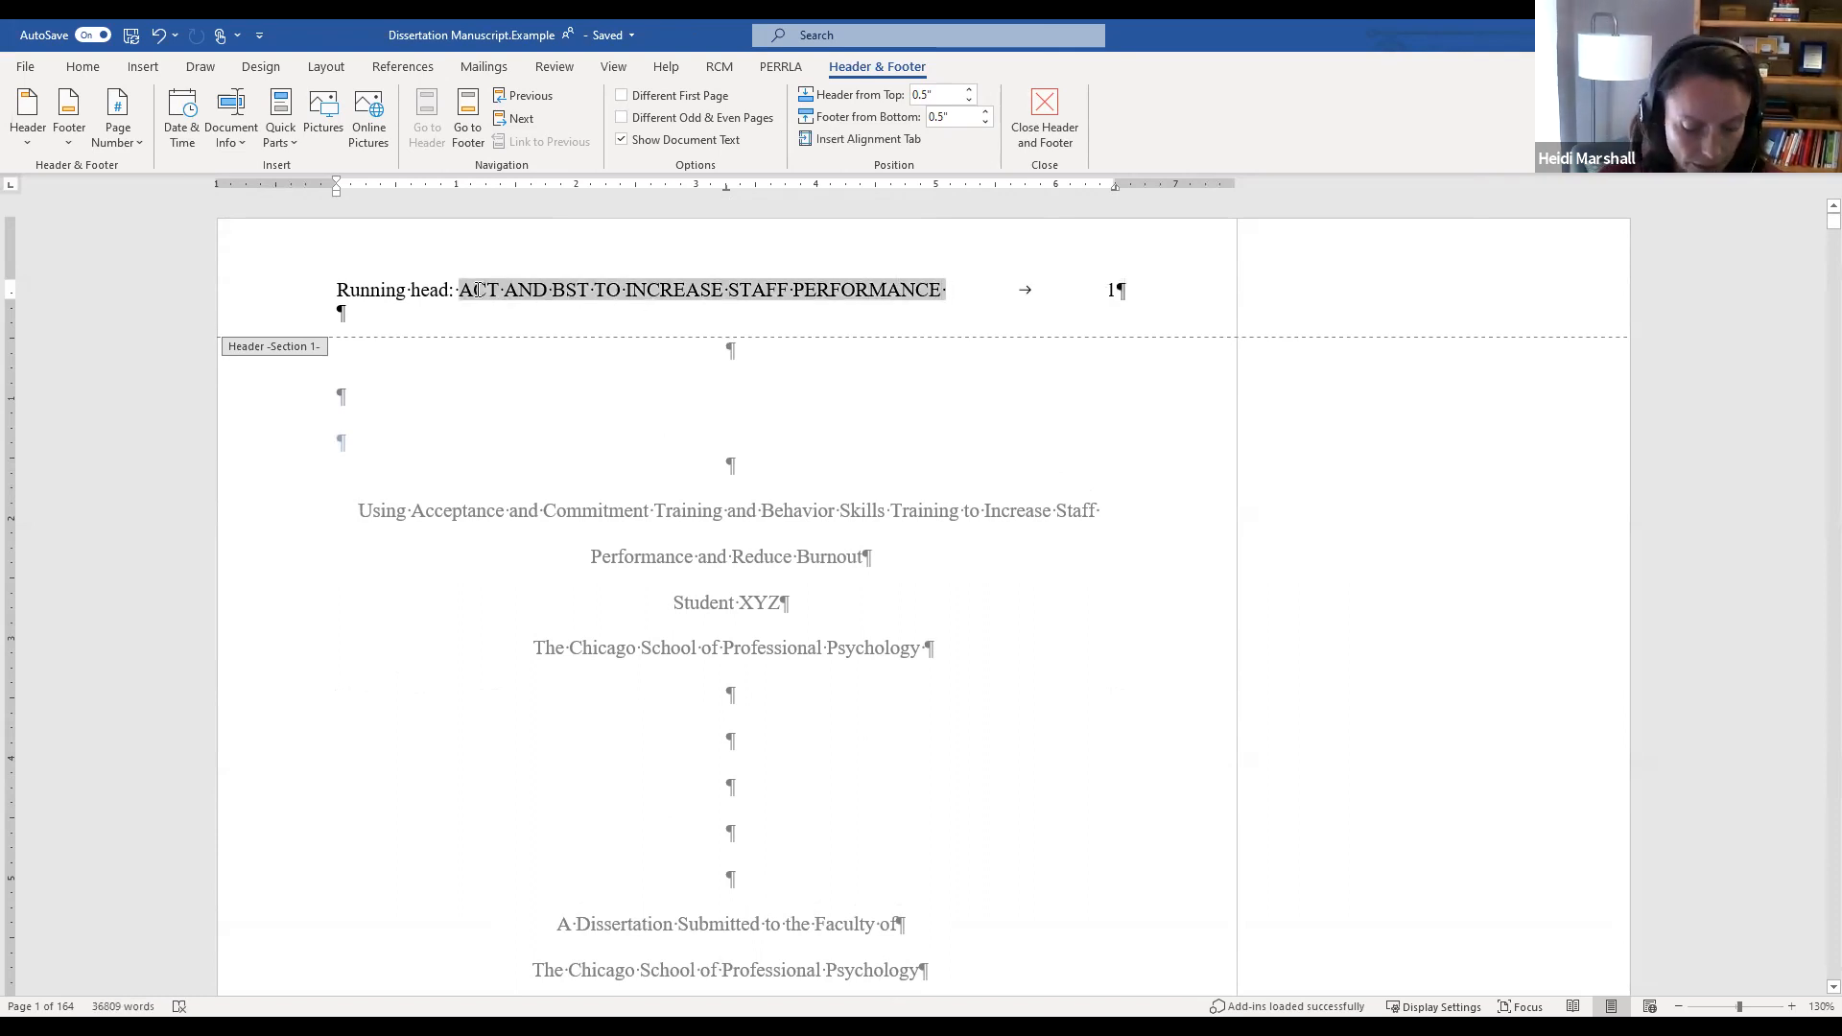
Step: Delete the entire running head line and its page number from the header, and return to the document body
{"action": "left_click", "coordinate": [996, 289]}
{"action": "left_click", "coordinate": [342, 290], "text": "shift"}
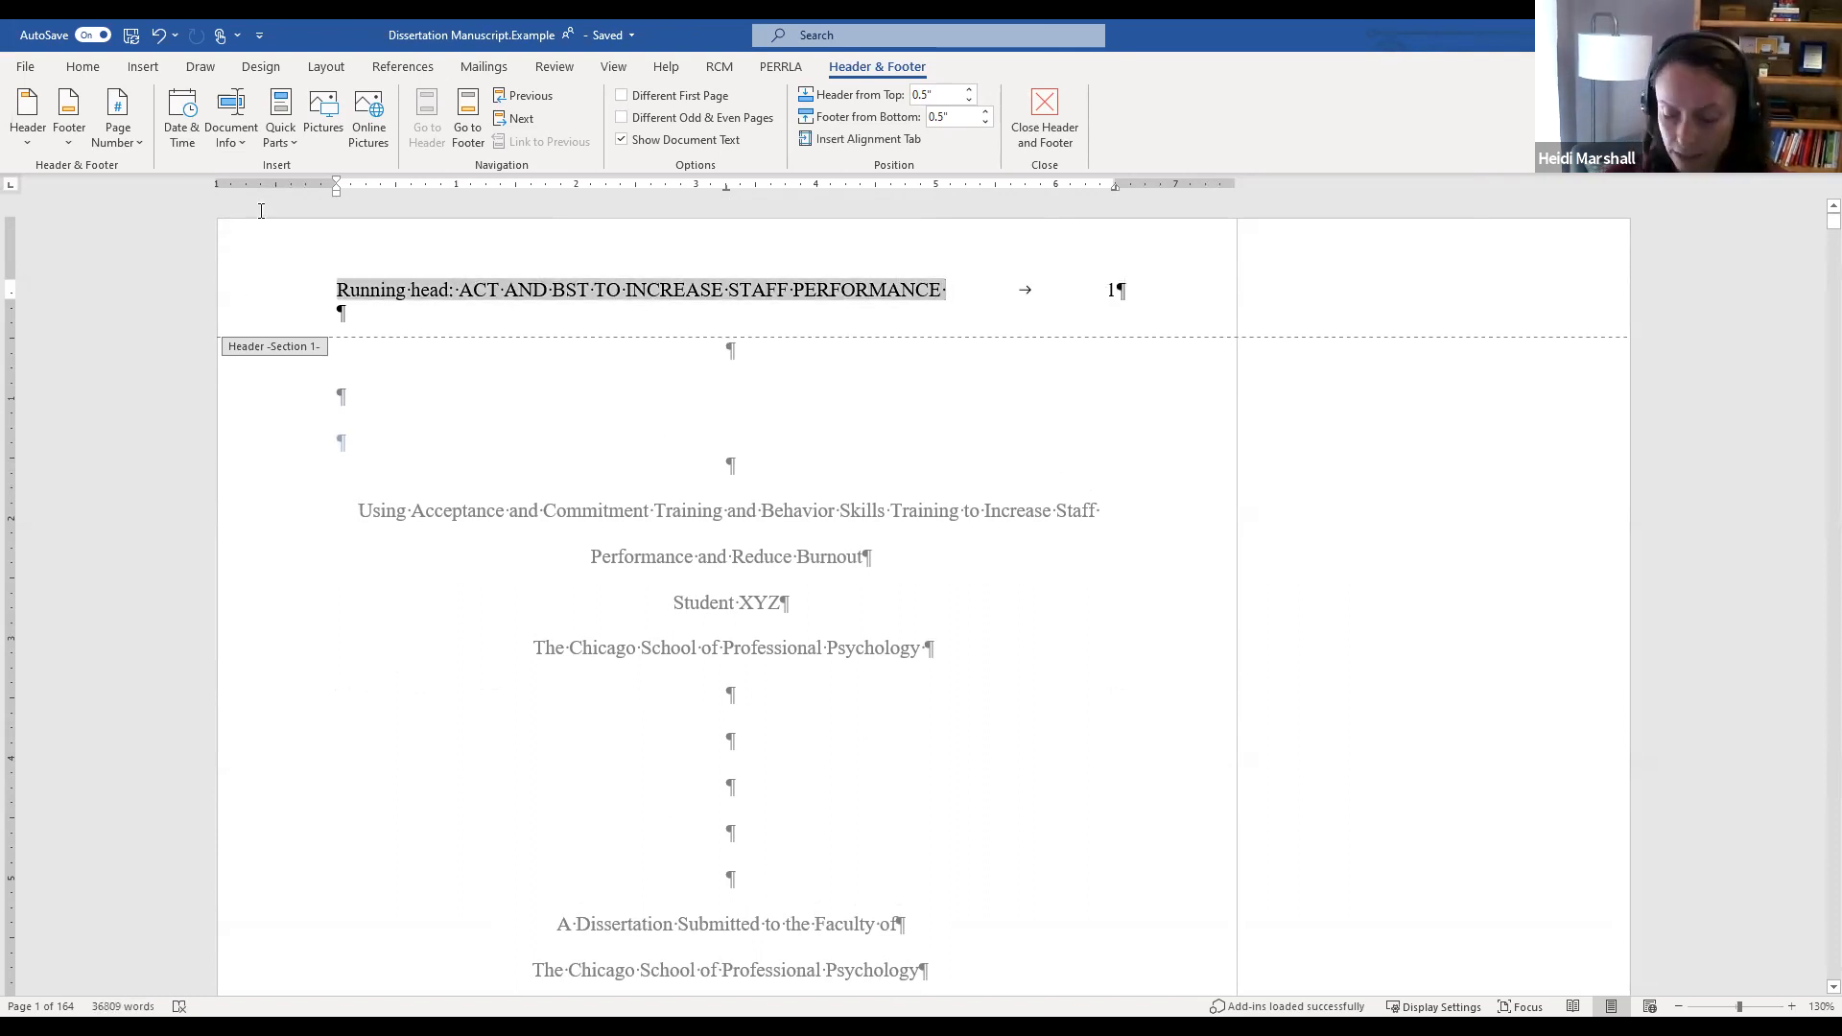
{"action": "key", "text": "Delete"}
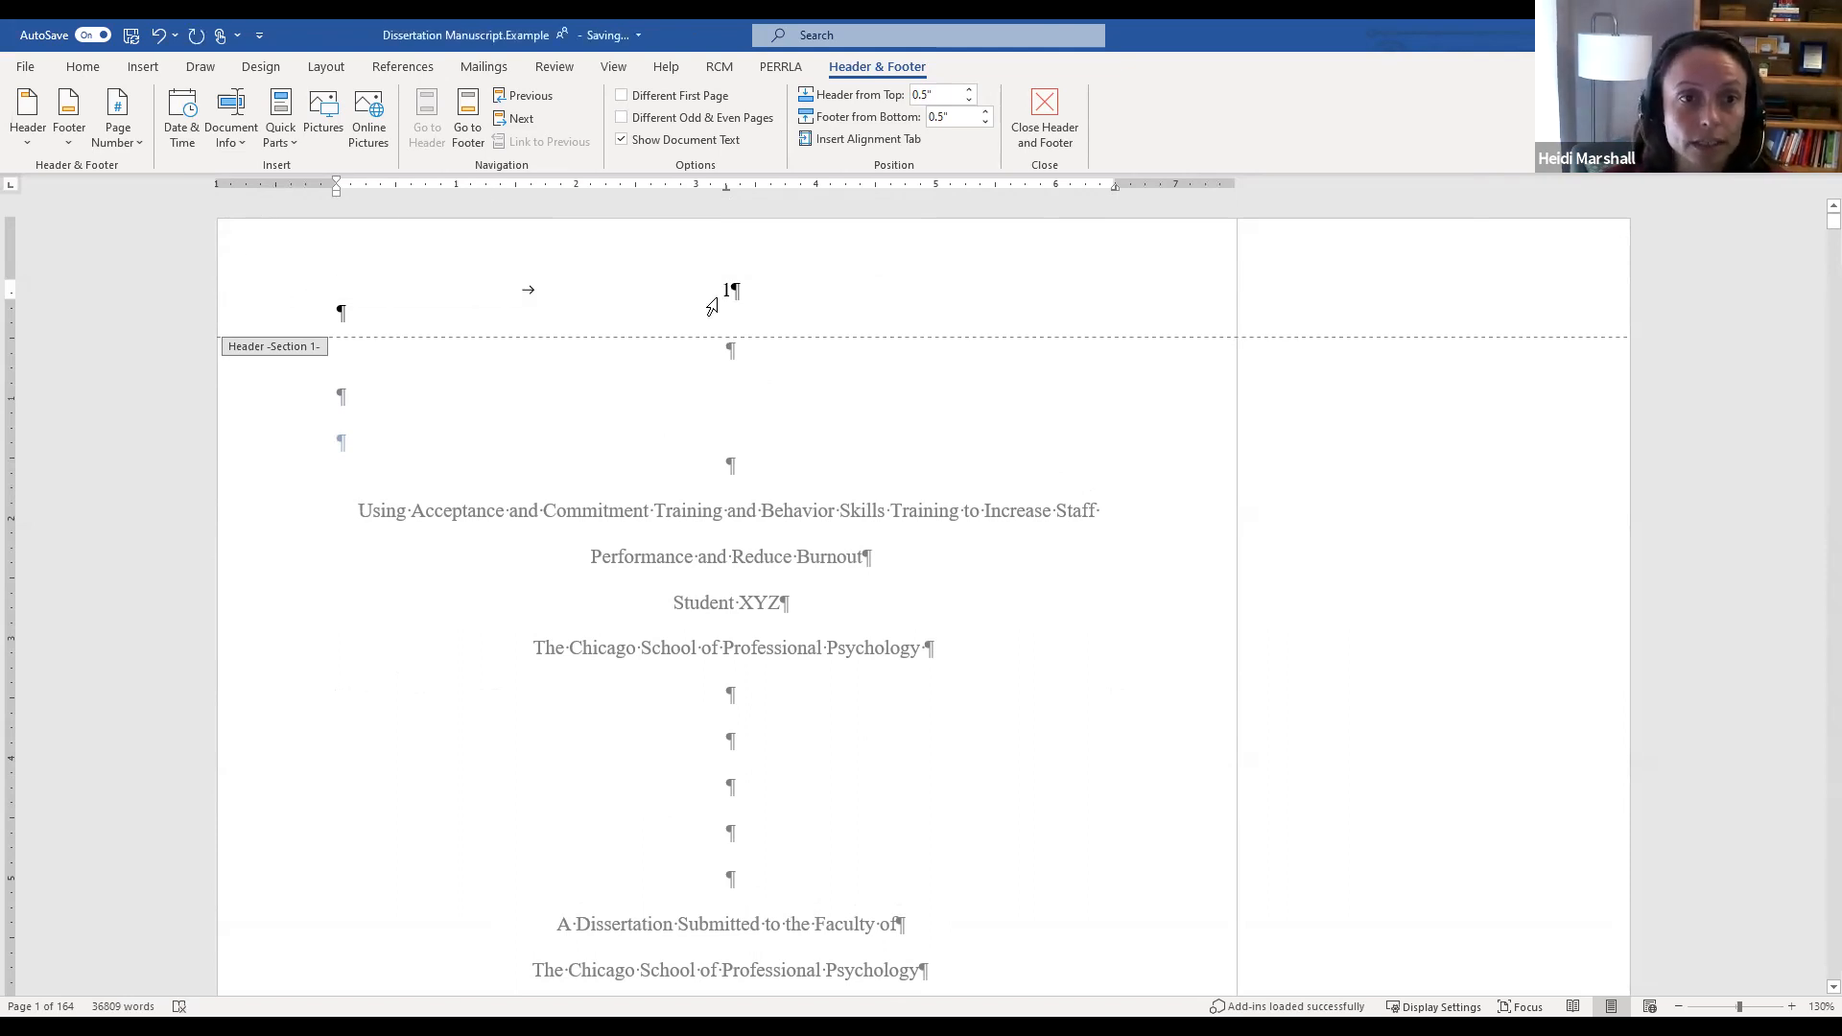
{"action": "triple_click", "coordinate": [712, 305]}
{"action": "key", "text": "Delete"}
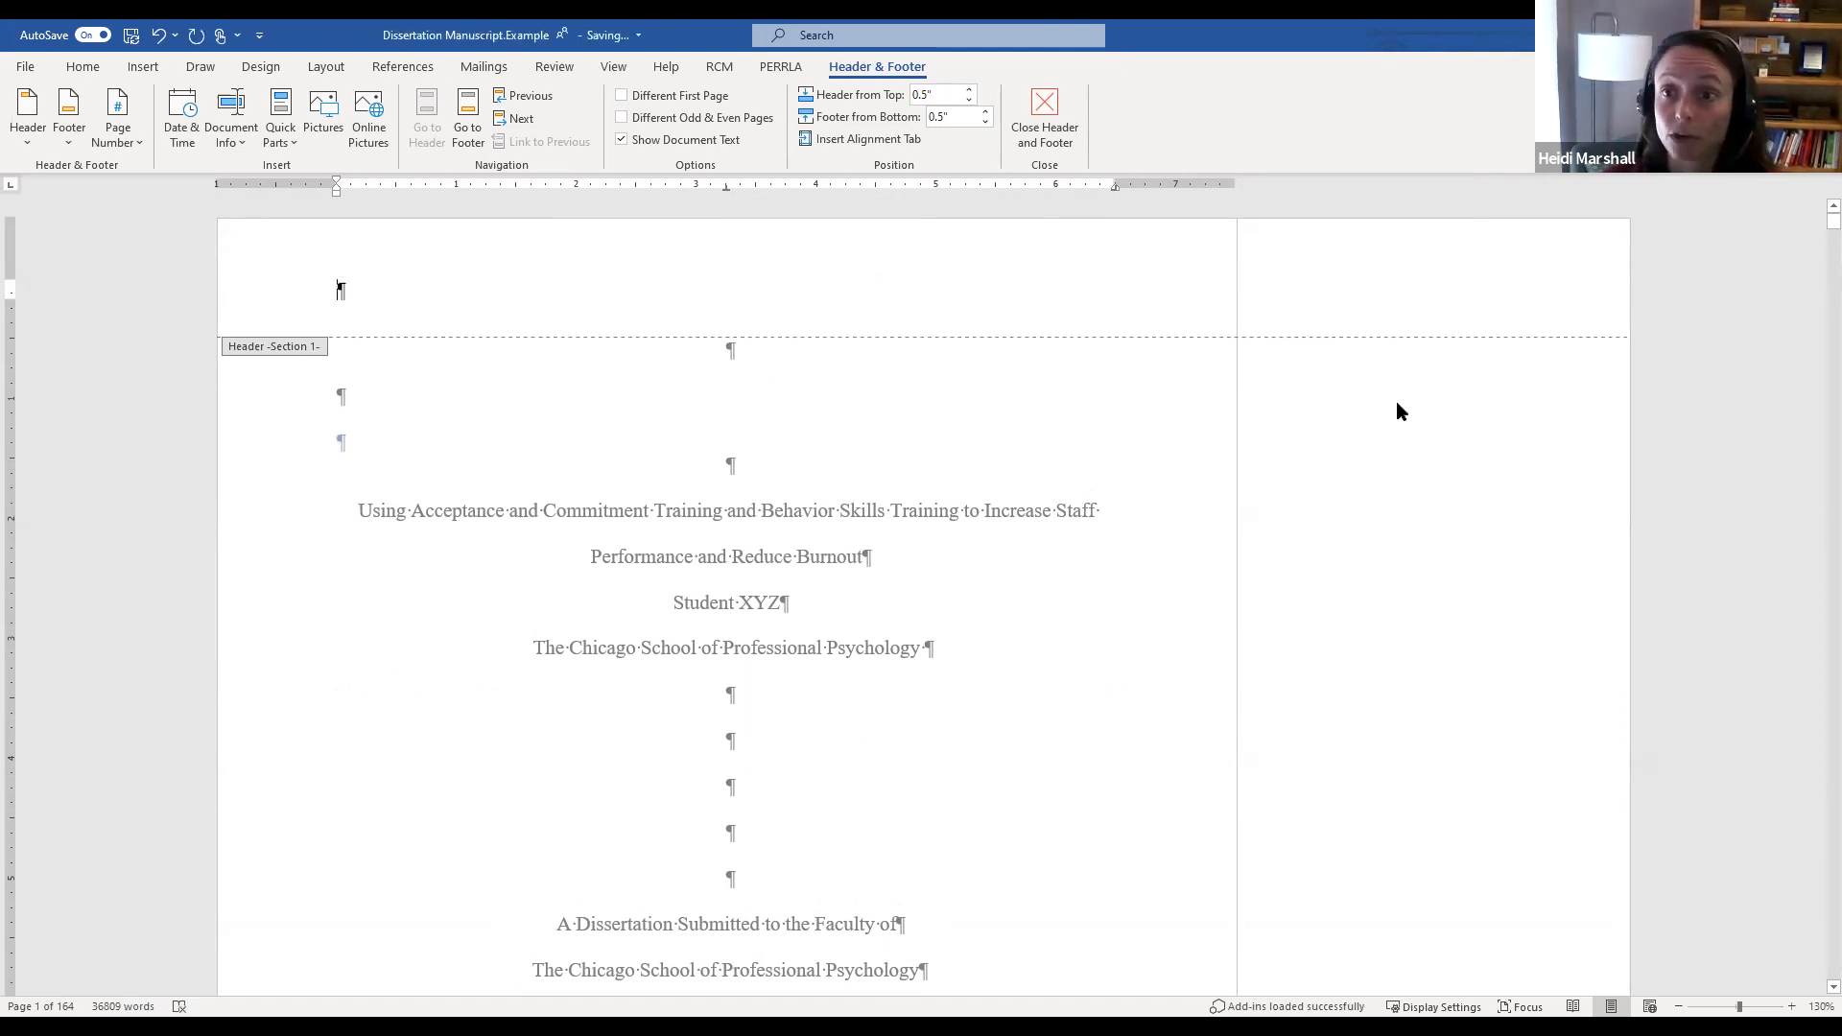
{"action": "scroll", "coordinate": [1042, 848], "scroll_direction": "down", "scroll_amount": 6}
{"action": "scroll", "coordinate": [1024, 480], "scroll_direction": "up", "scroll_amount": 5}
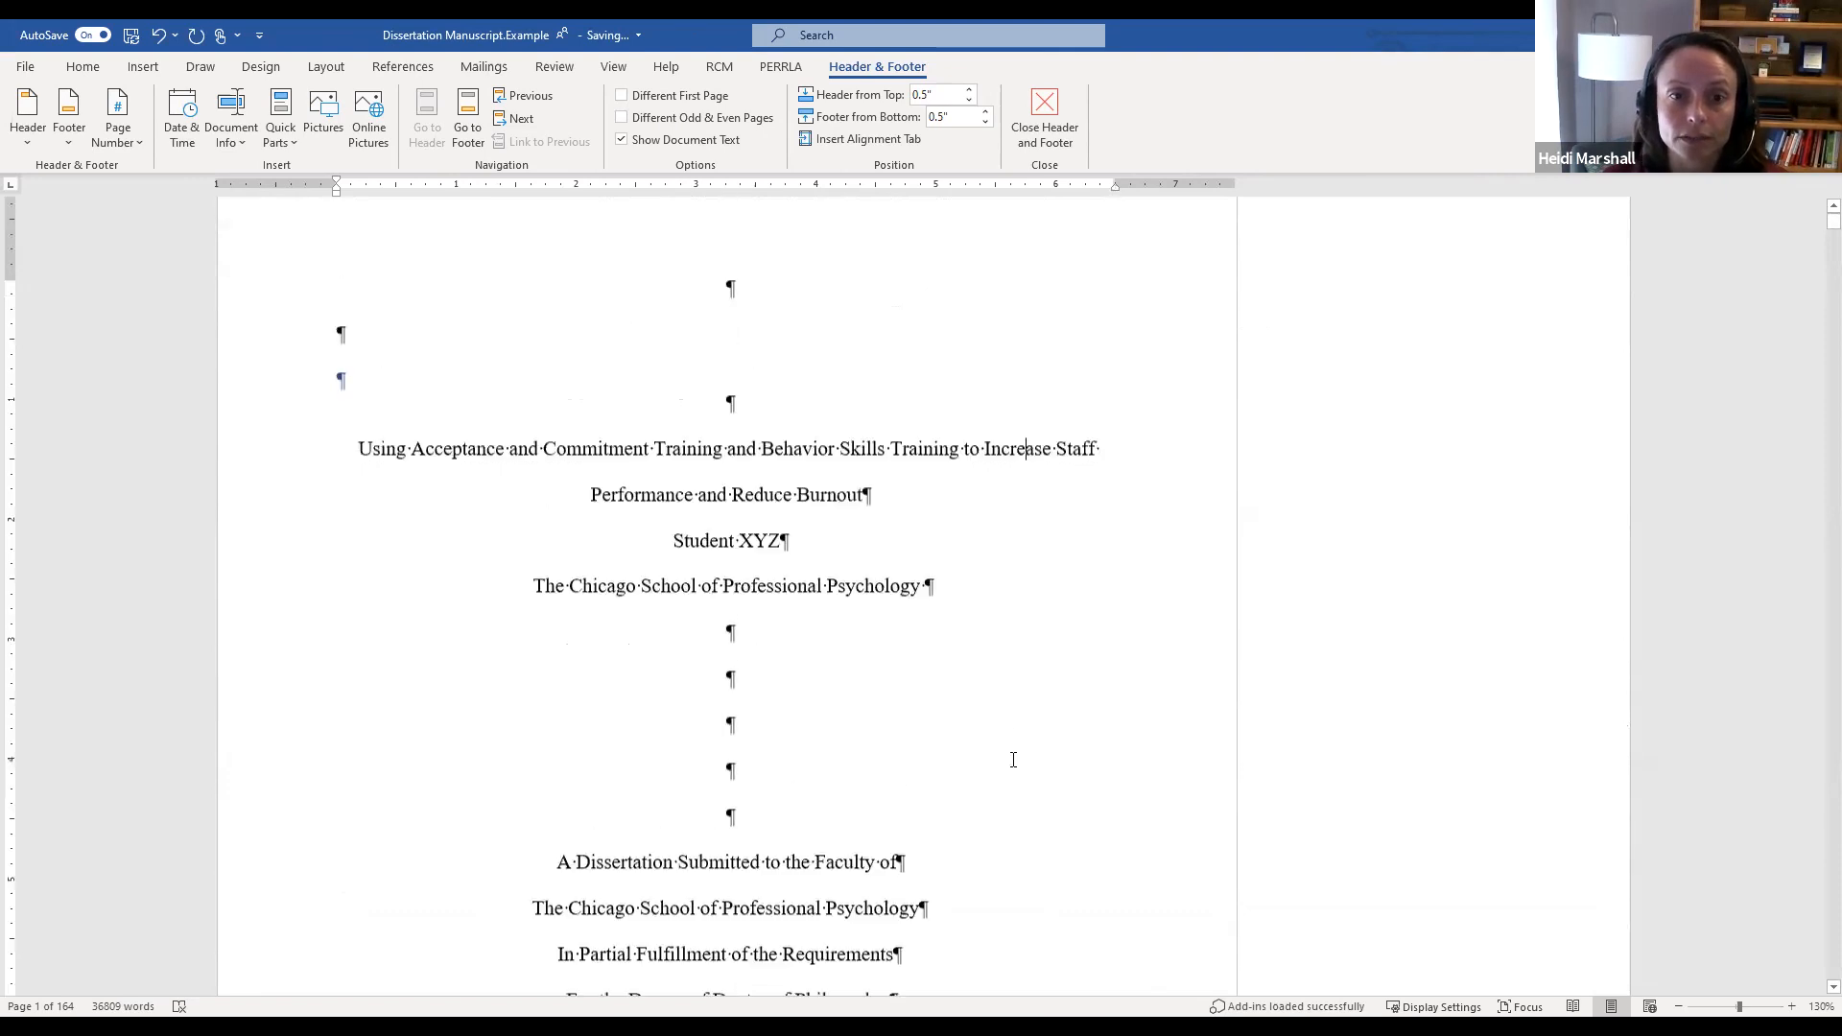
{"action": "key", "text": "Escape"}
{"action": "scroll", "coordinate": [808, 622], "scroll_direction": "down", "scroll_amount": 8}
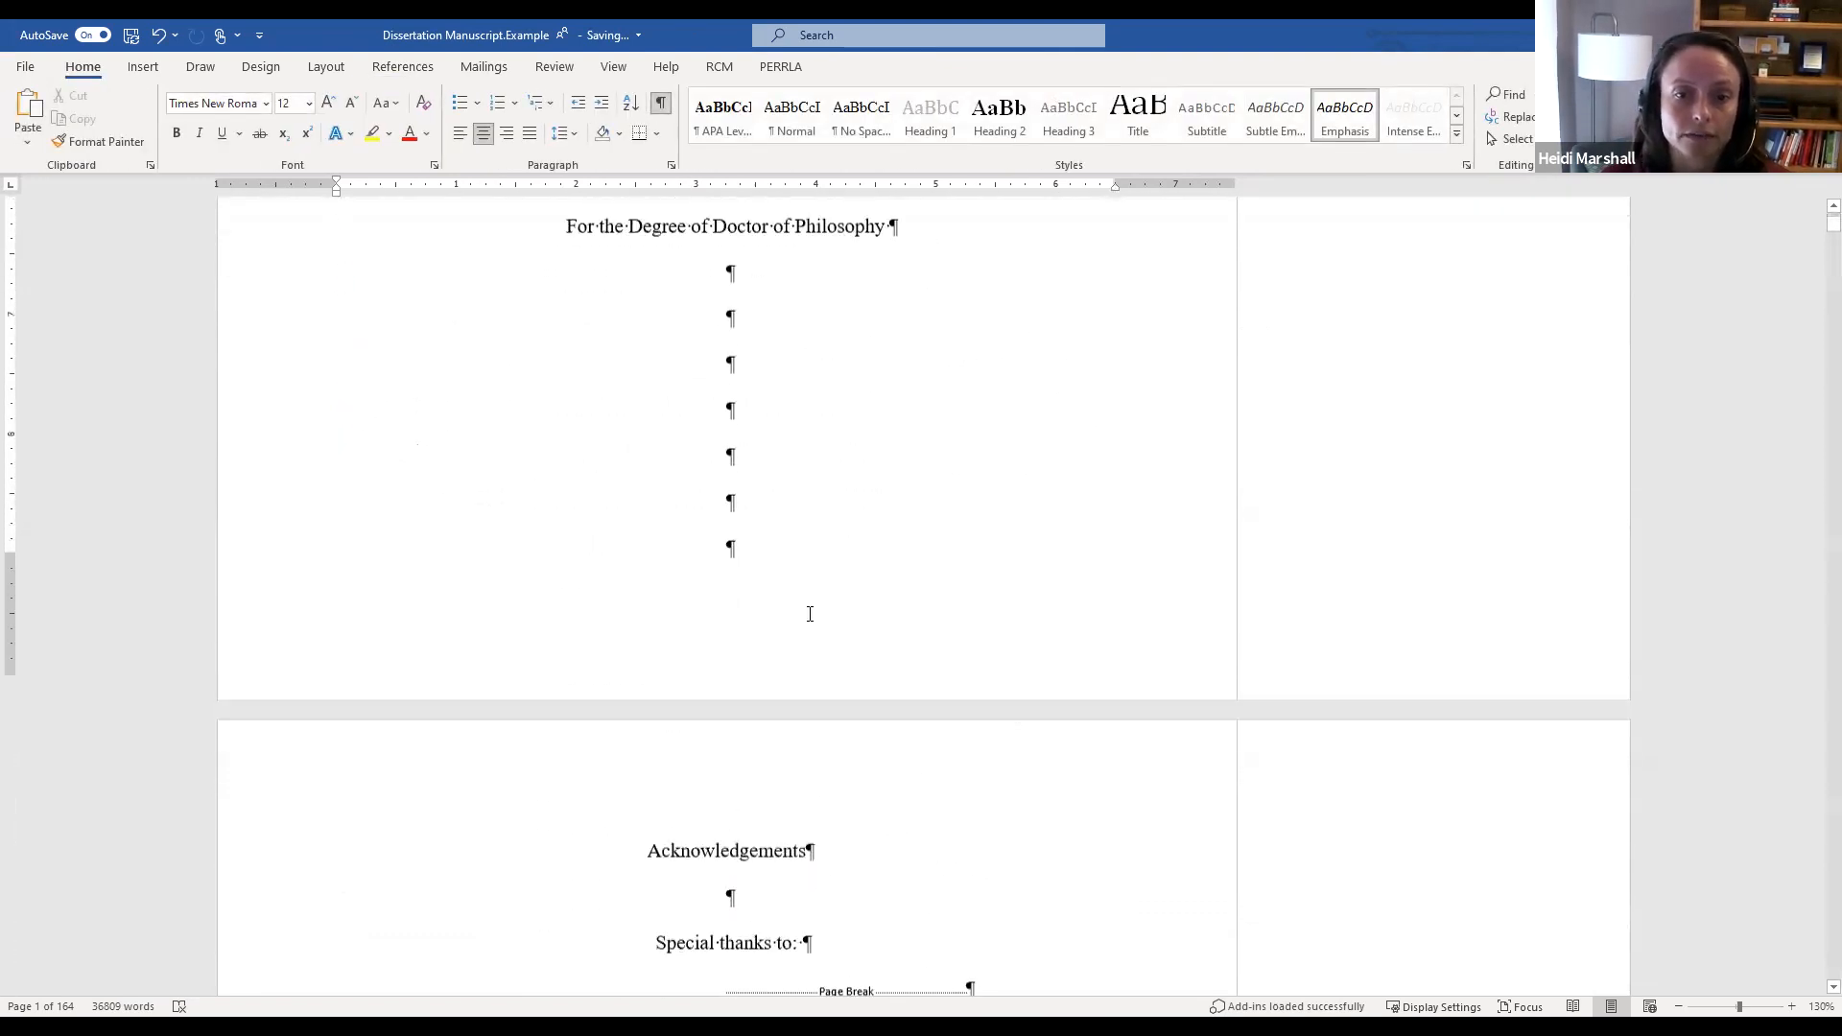
{"action": "scroll", "coordinate": [1019, 700], "scroll_direction": "up", "scroll_amount": 7}
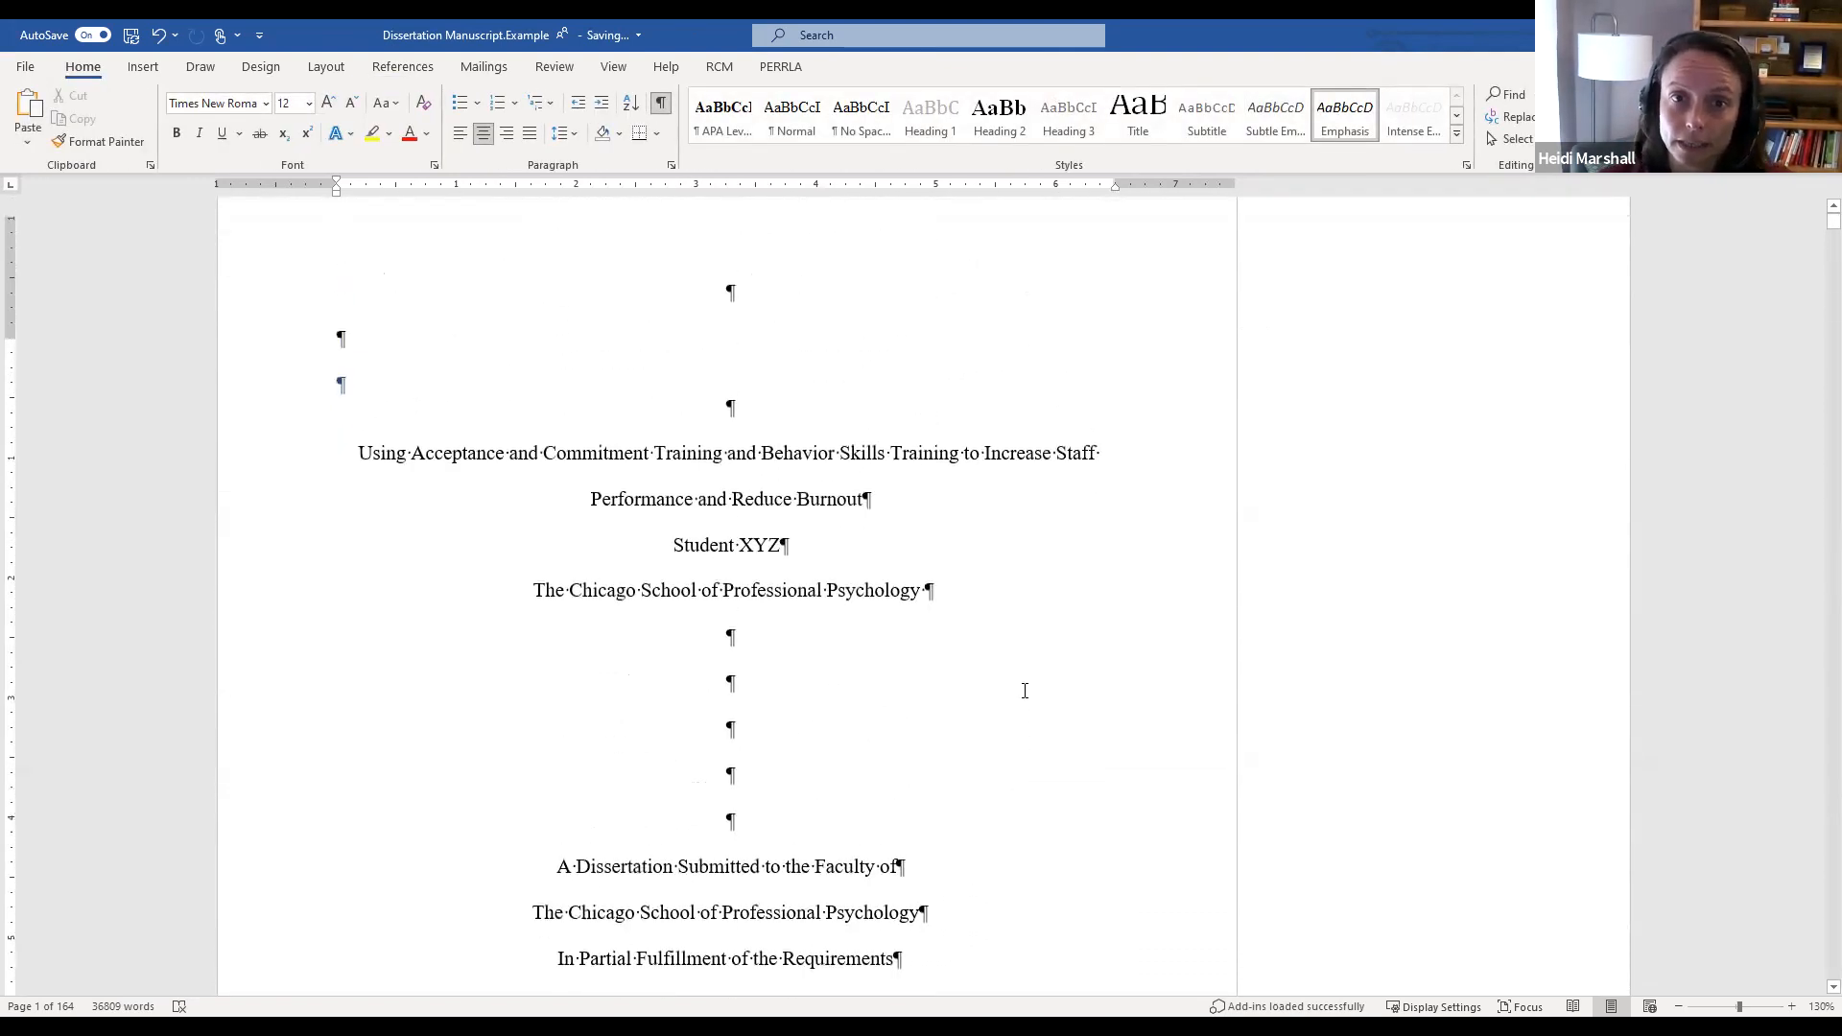
Step: Insert a right-aligned Plain Number 3 page number in the header at the top of the pages
{"action": "double_click", "coordinate": [678, 243]}
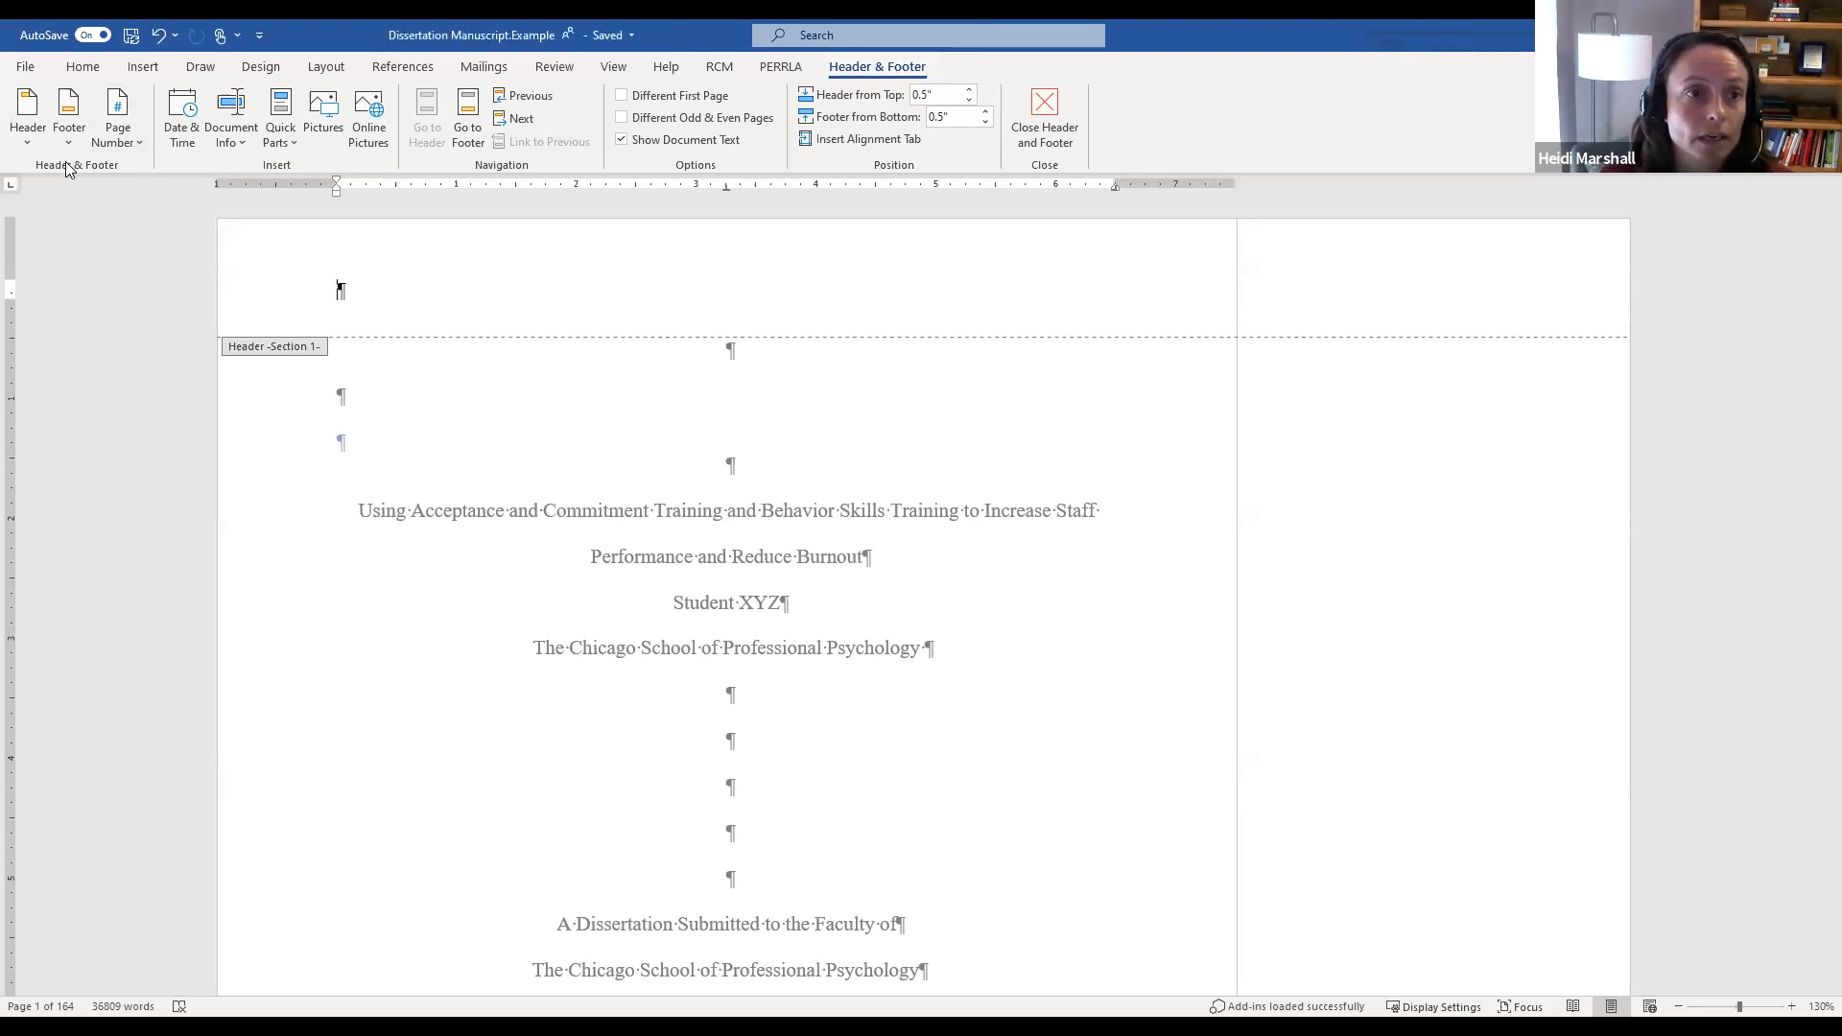
{"action": "left_click", "coordinate": [132, 140]}
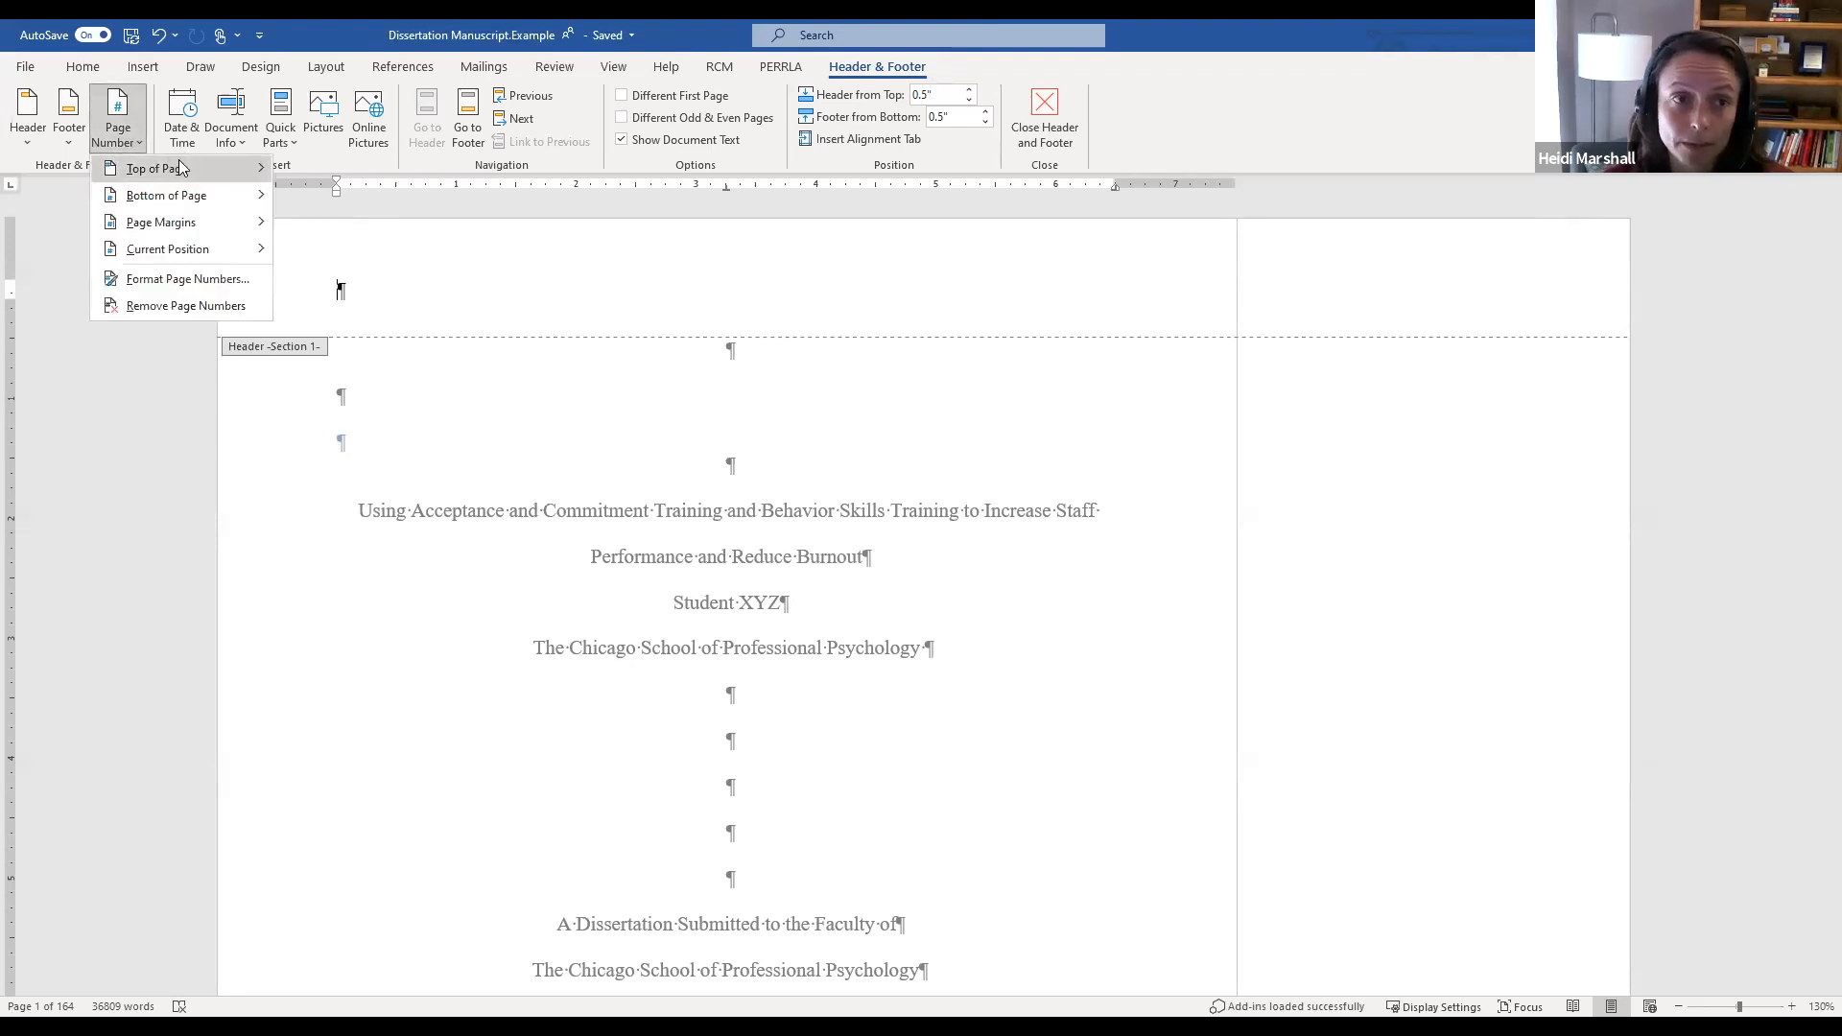
{"action": "mouse_move", "coordinate": [180, 168]}
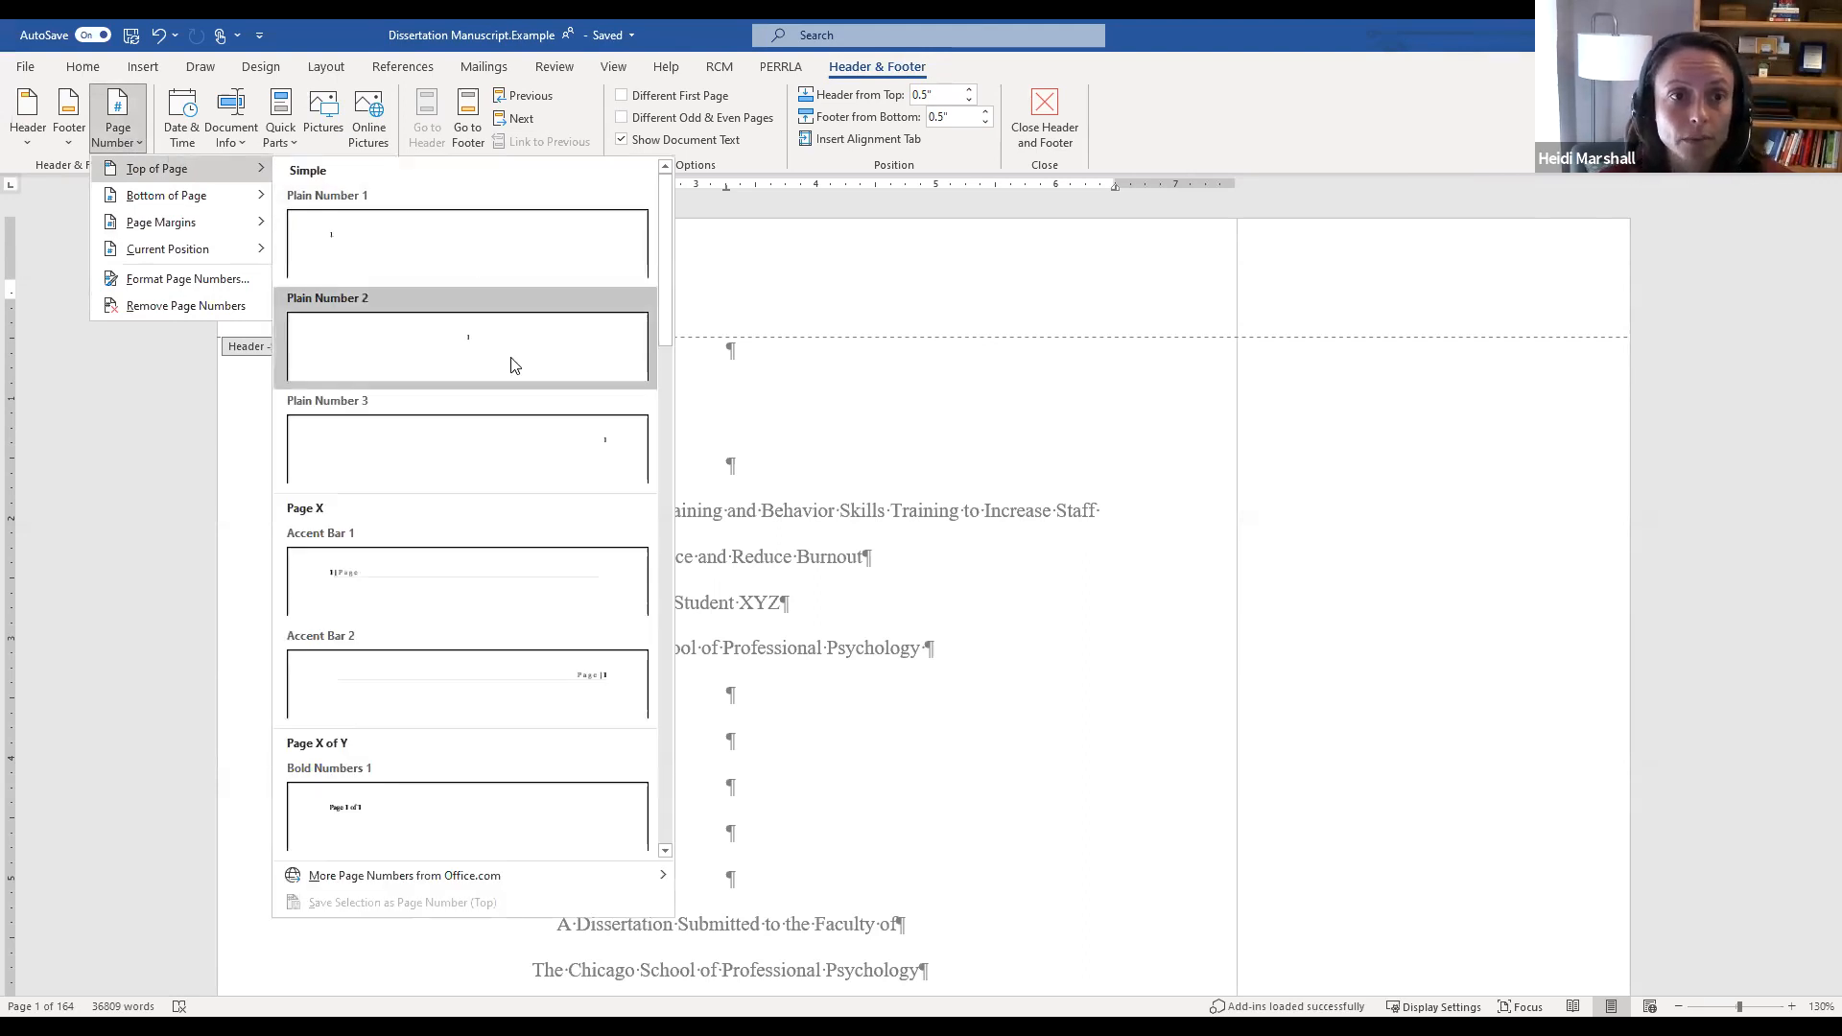
{"action": "left_click", "coordinate": [536, 458]}
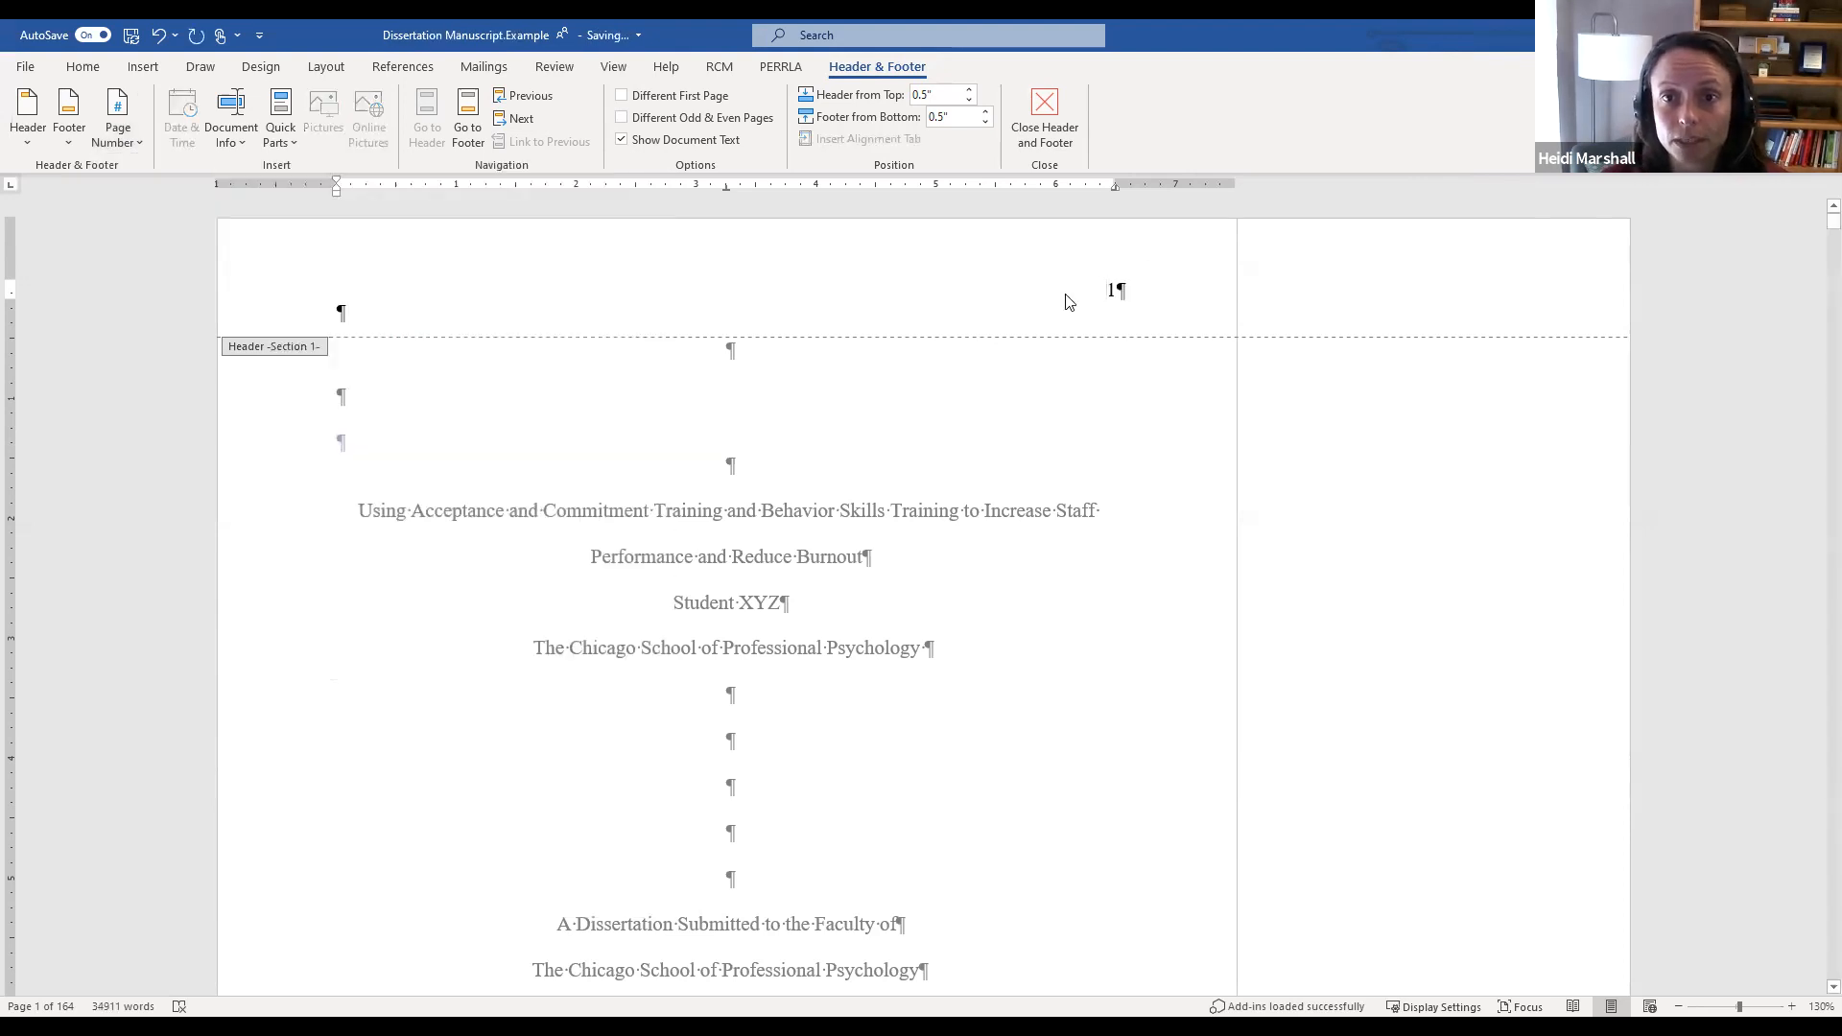
{"action": "scroll", "coordinate": [1144, 444], "scroll_direction": "down", "scroll_amount": 2}
{"action": "scroll", "coordinate": [1144, 444], "scroll_direction": "down", "scroll_amount": 10}
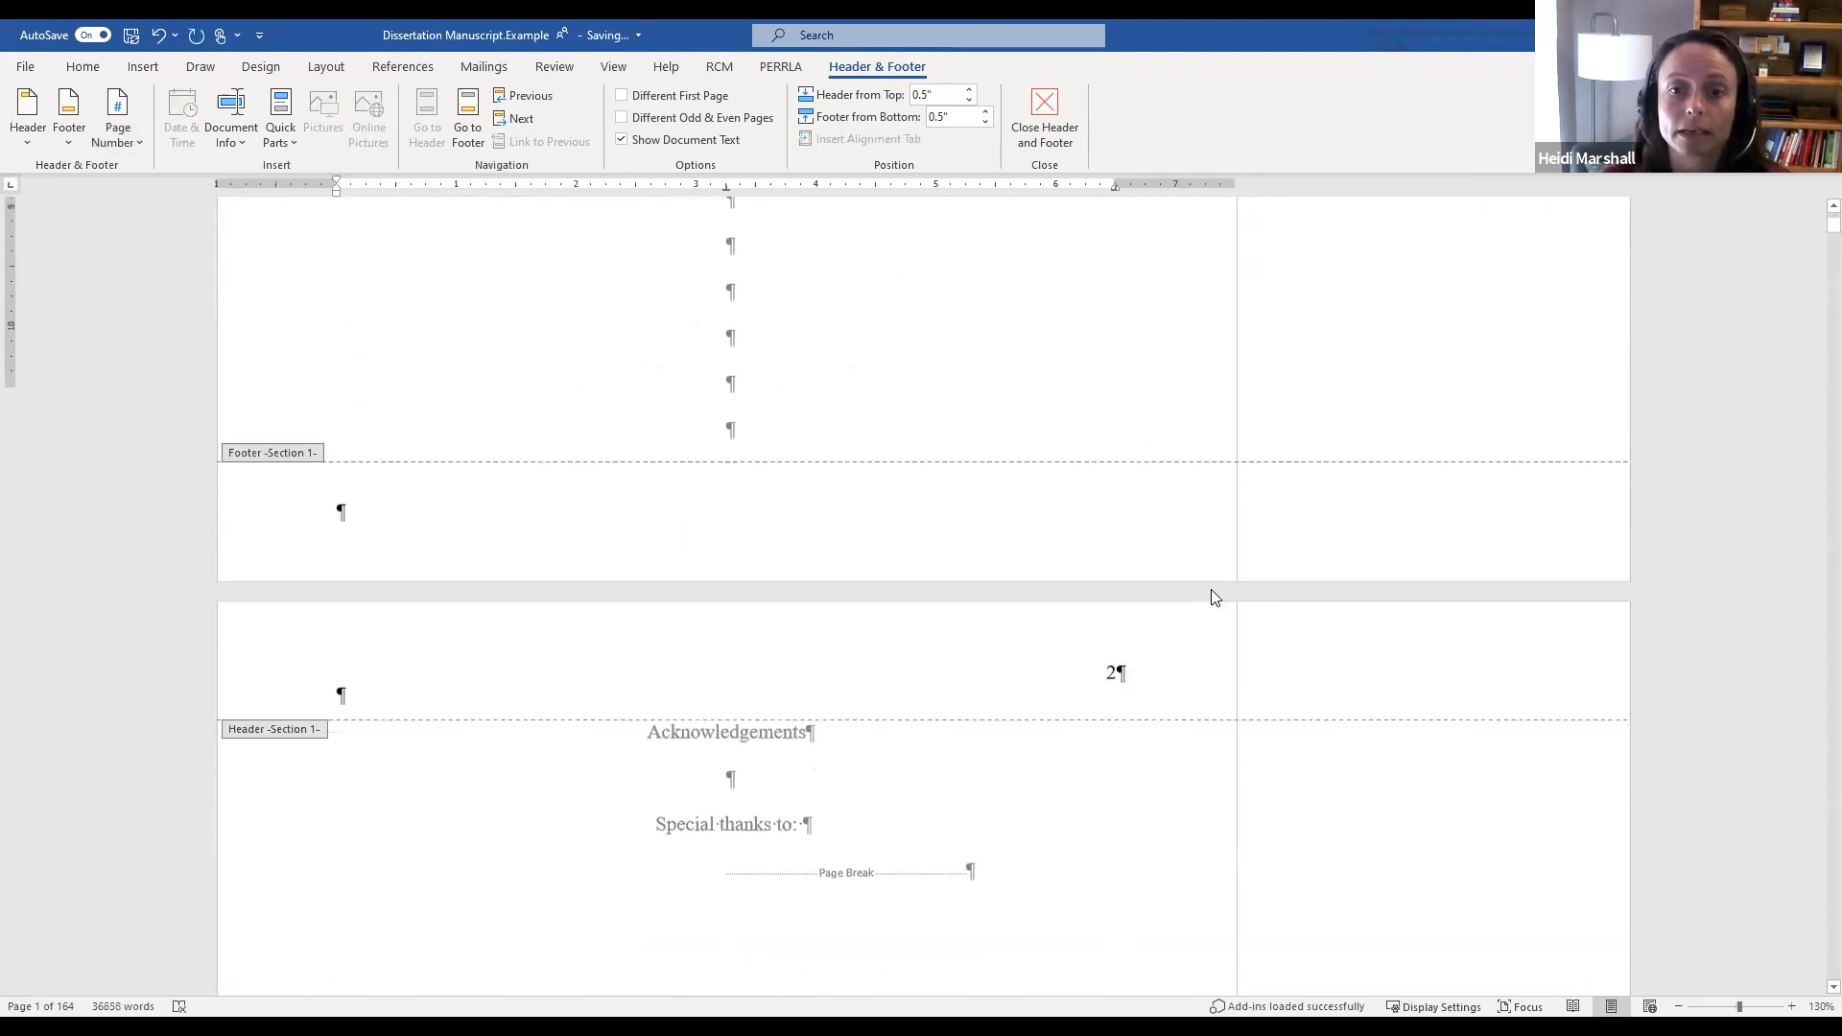
{"action": "scroll", "coordinate": [1153, 506], "scroll_direction": "up", "scroll_amount": 10}
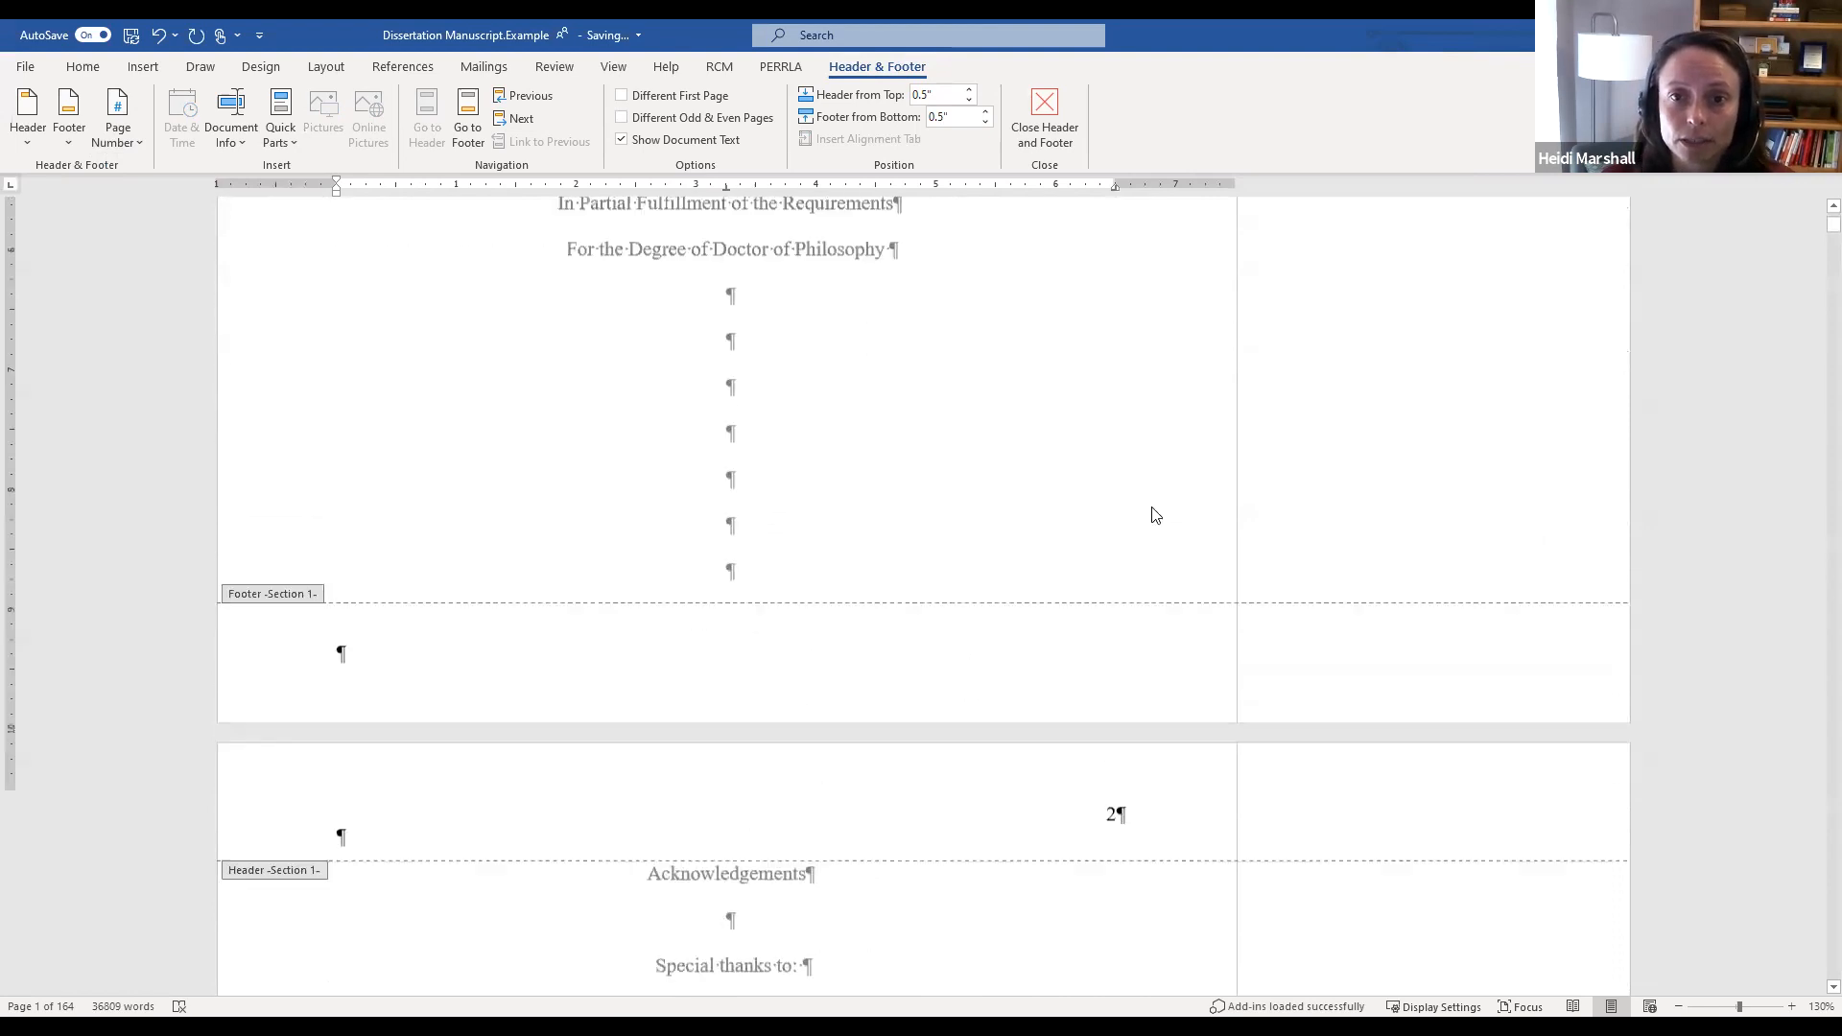
Step: Paste the copied title before the header's page number, separate them with a tab so the title sits at the left margin, and close the header
{"action": "left_click", "coordinate": [1088, 292]}
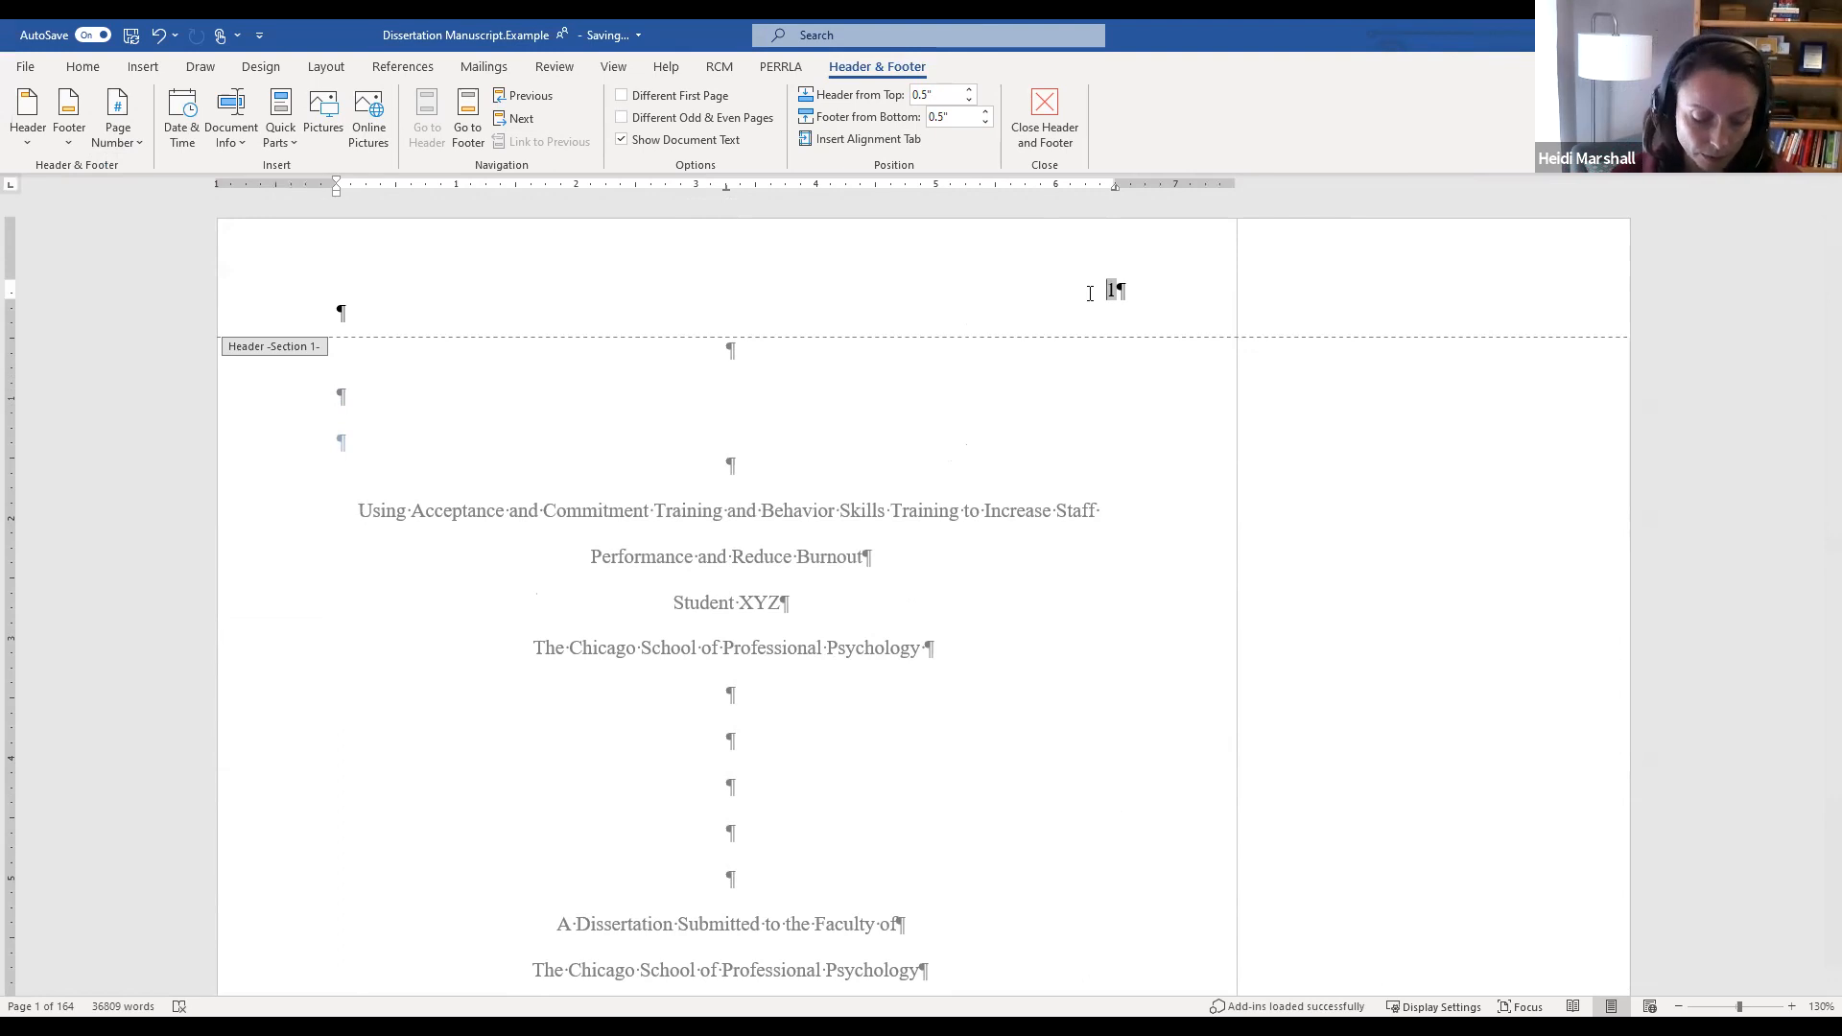
{"action": "key", "text": "ctrl+v"}
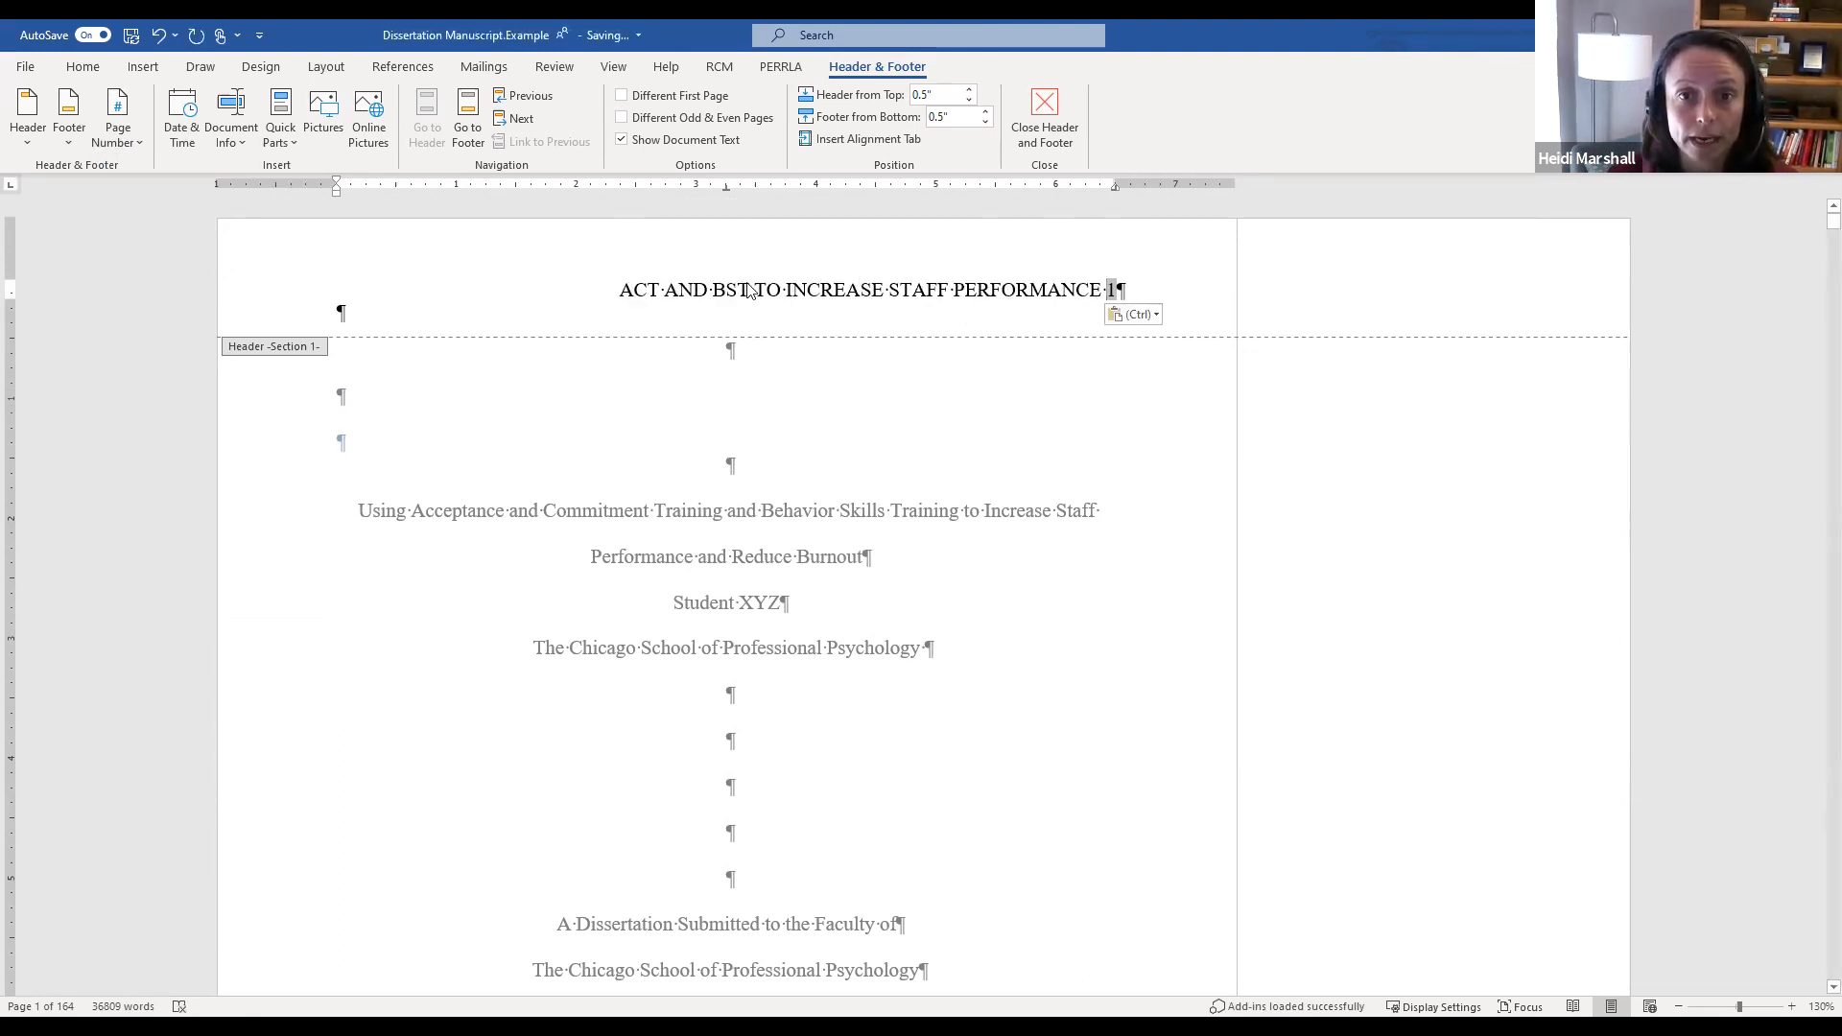
{"action": "left_click_drag", "start_coordinate": [618, 290], "coordinate": [637, 288]}
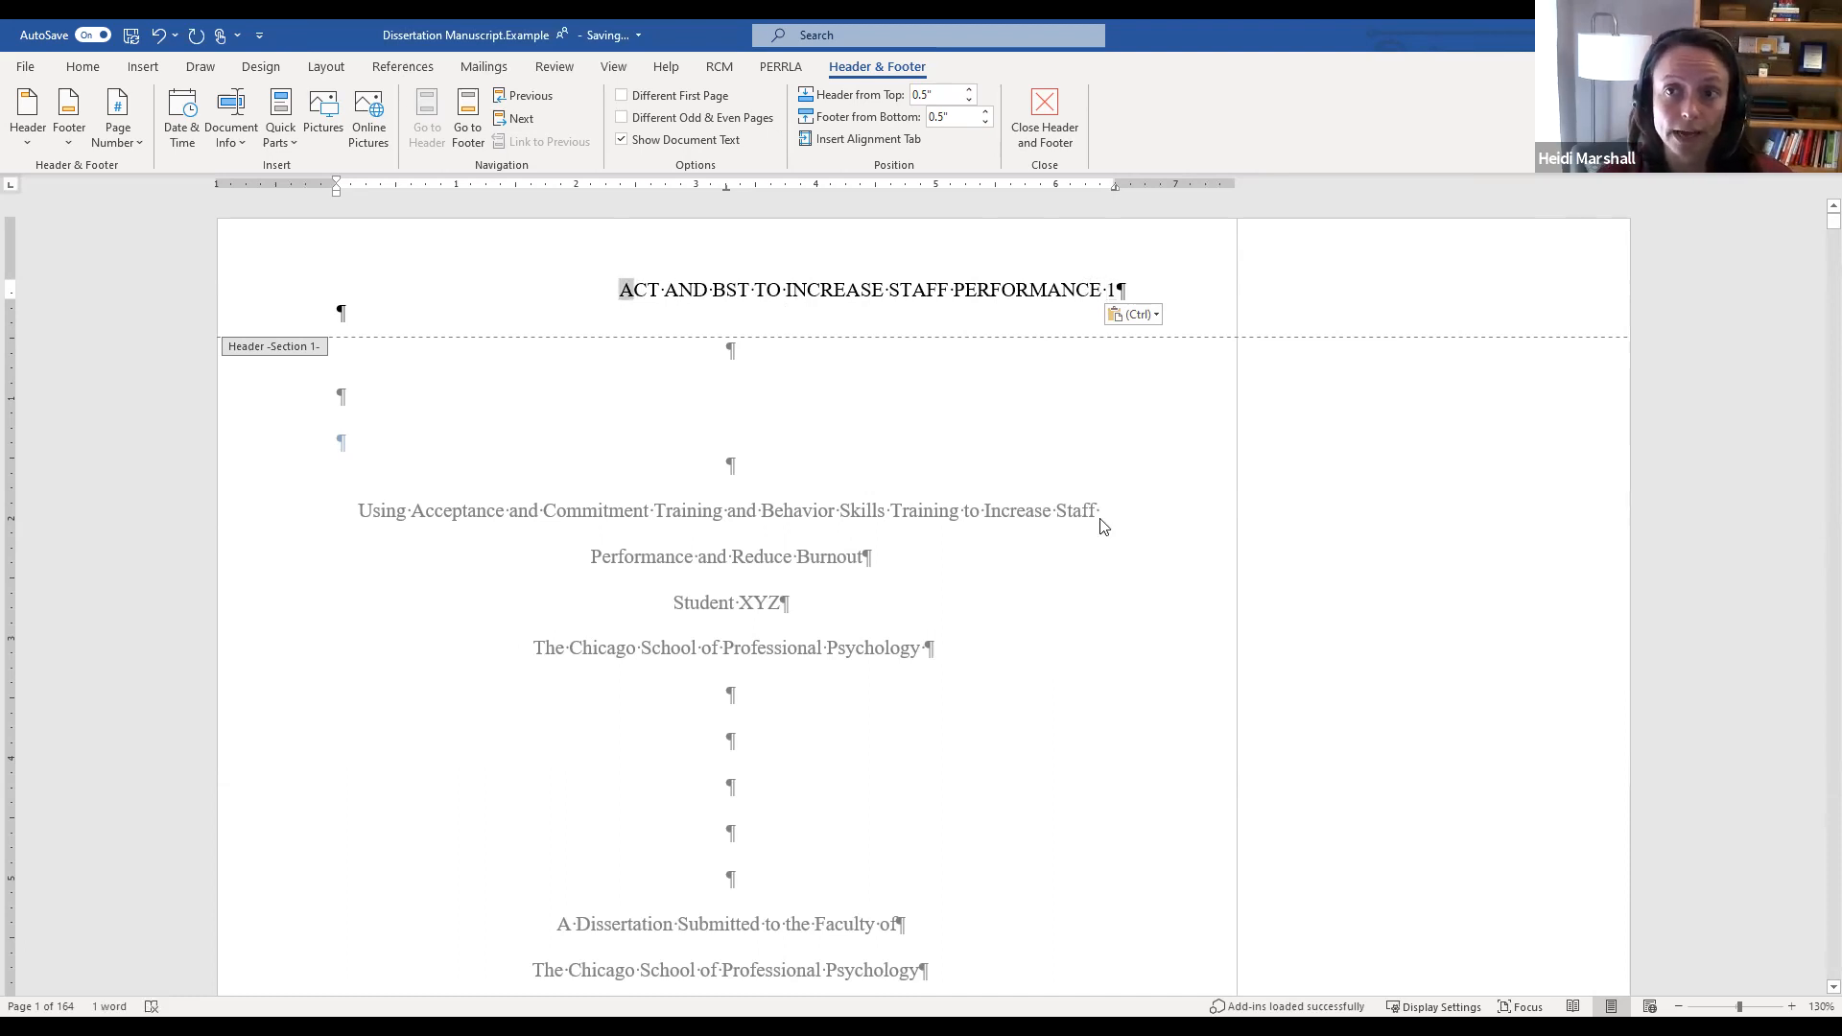
{"action": "left_click", "coordinate": [1108, 290]}
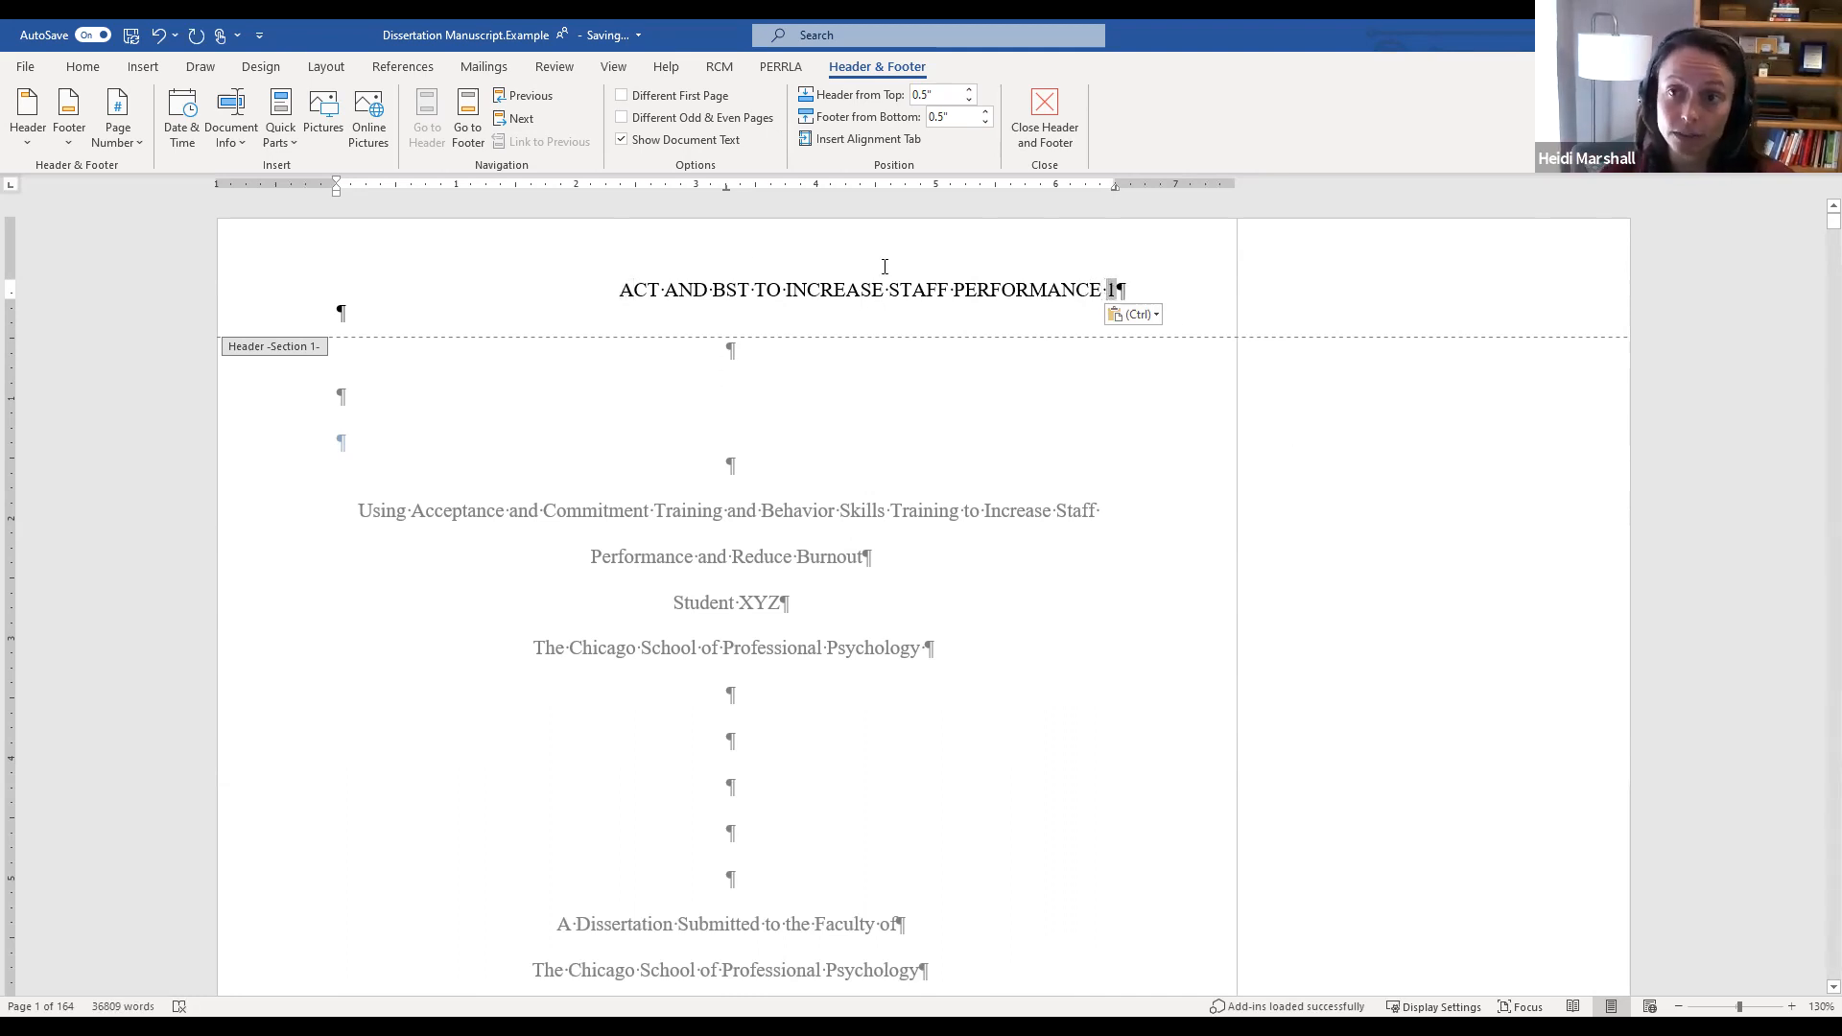
{"action": "key", "text": "Tab"}
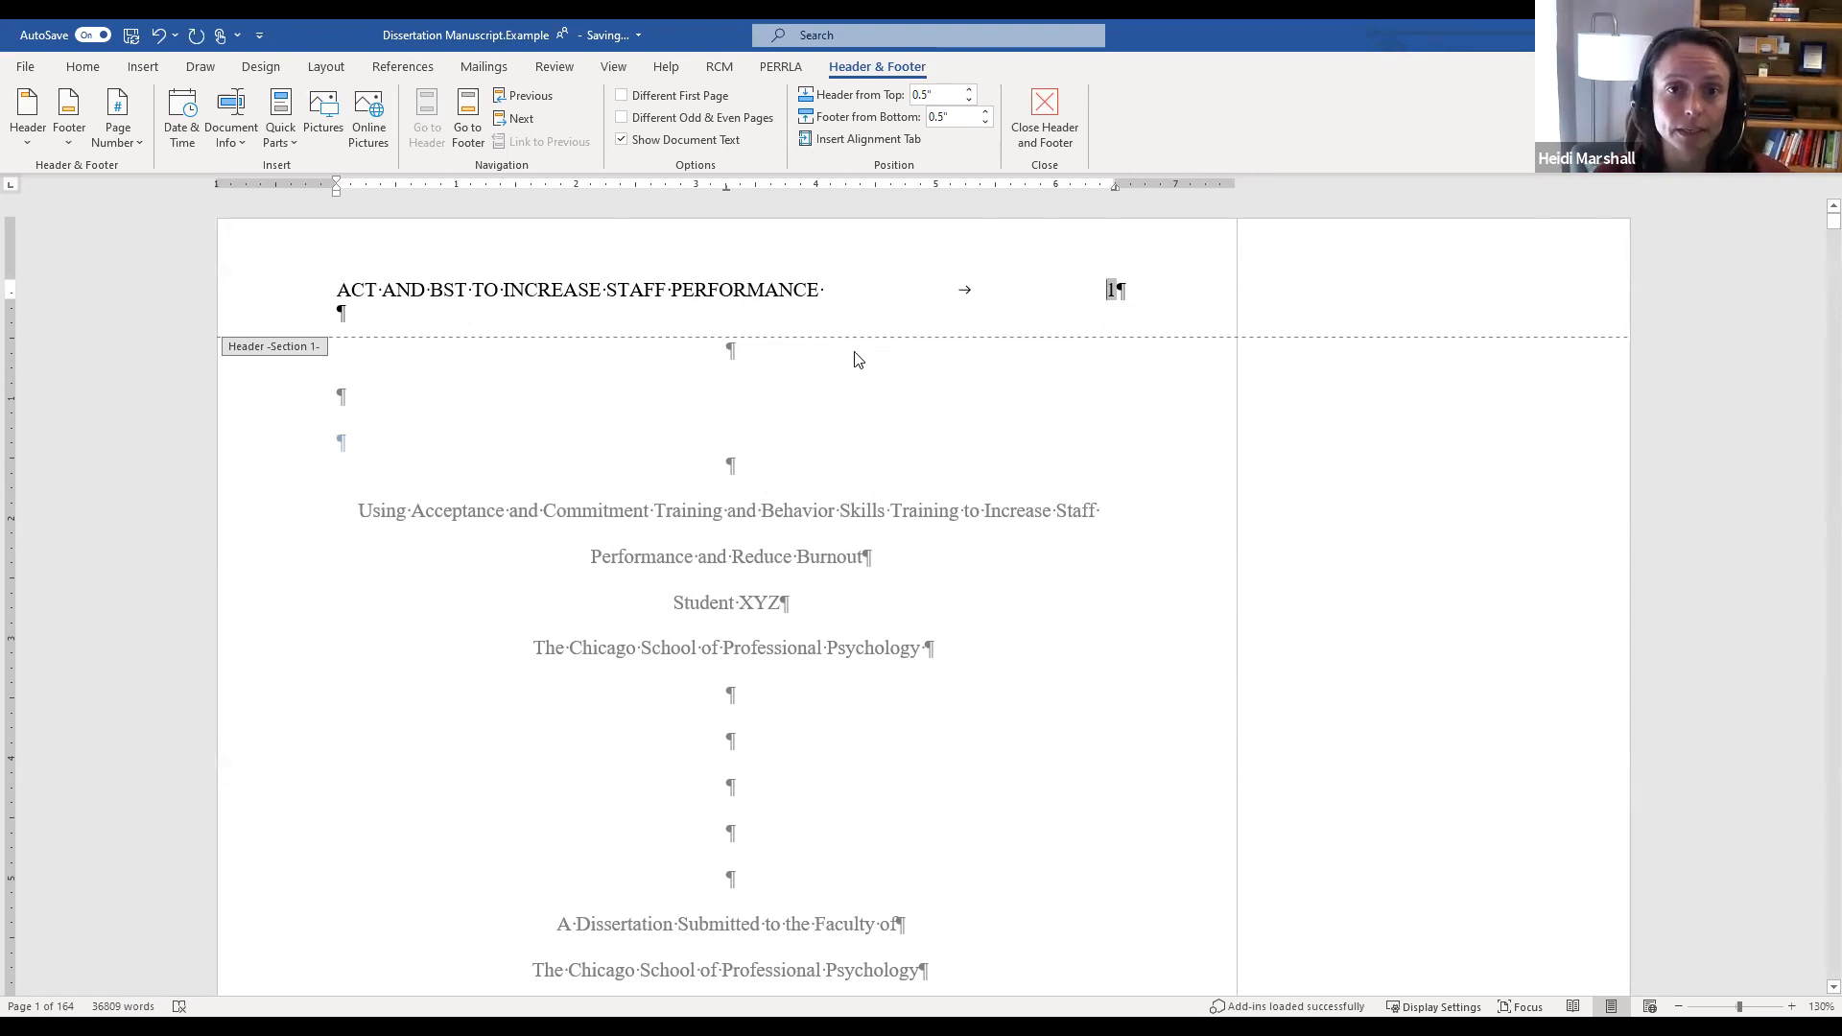
{"action": "double_click", "coordinate": [875, 425]}
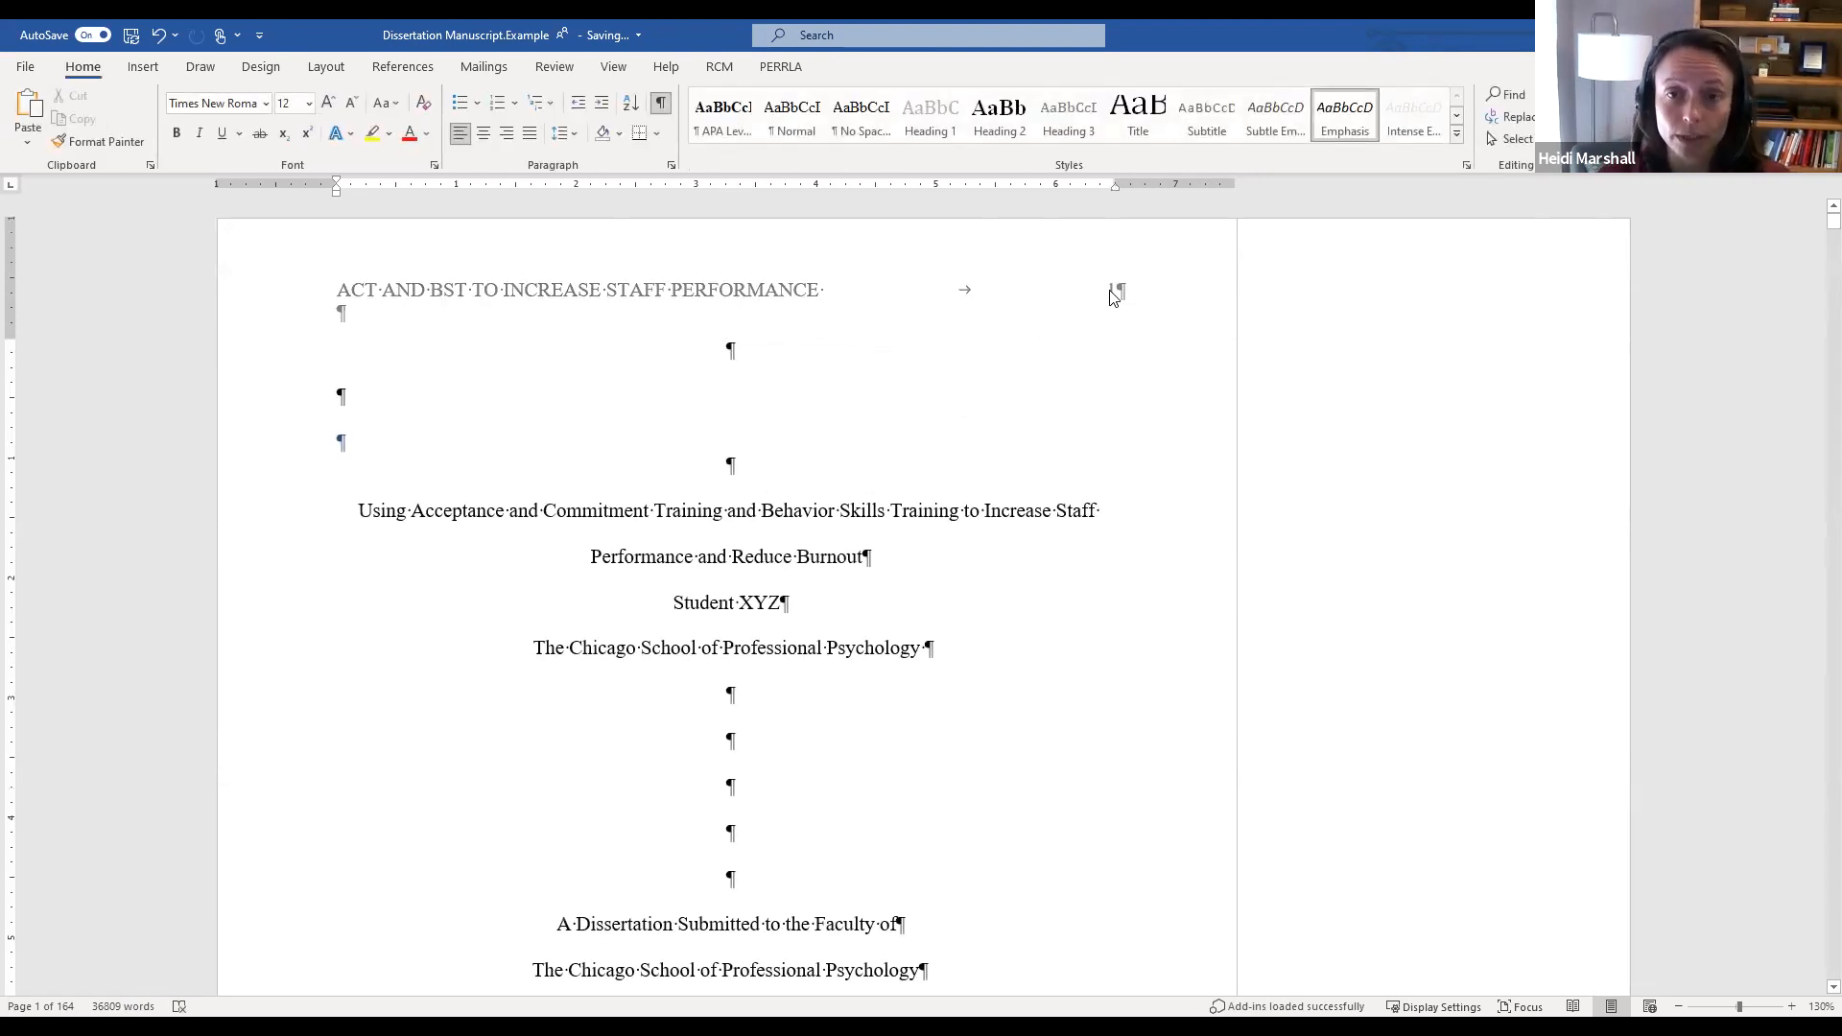
{"action": "scroll", "coordinate": [1071, 422], "scroll_direction": "down", "scroll_amount": 4}
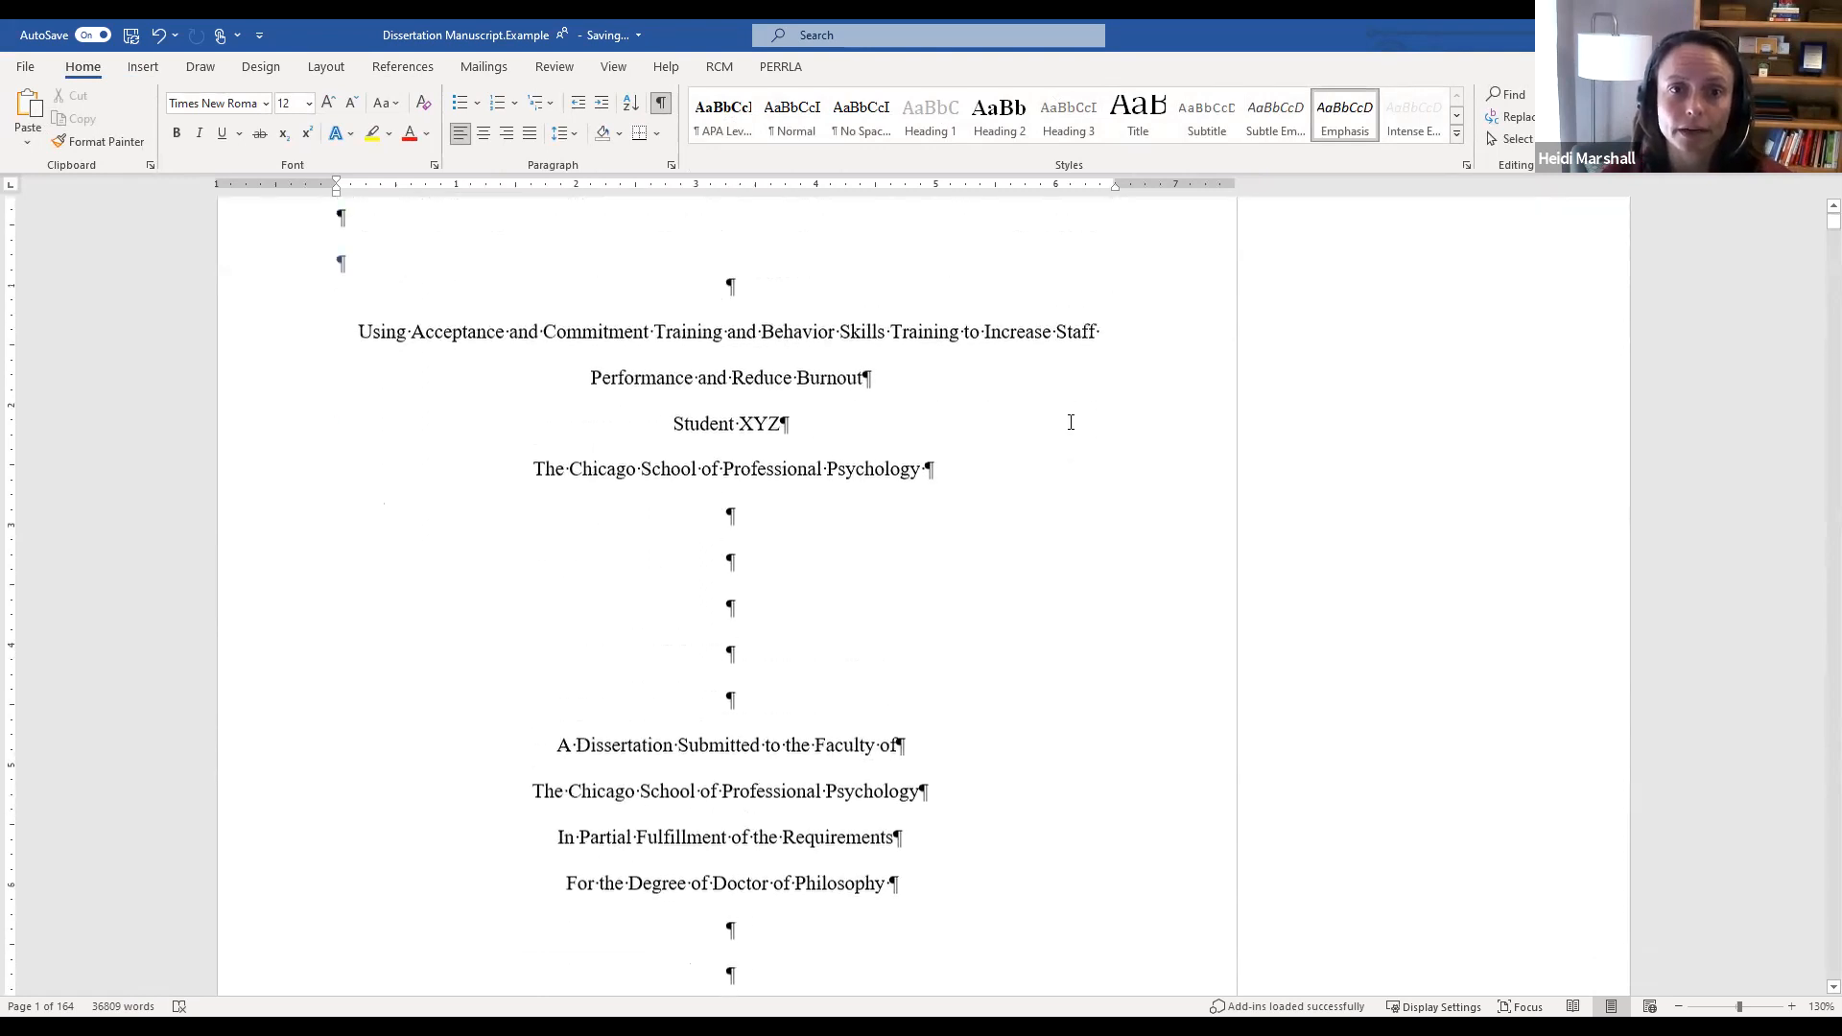
Step: Delete two of the blank lines between the school name and "A Dissertation Submitted to the Faculty of" on the title page
{"action": "scroll", "coordinate": [1071, 423], "scroll_direction": "up", "scroll_amount": 1}
{"action": "left_click", "coordinate": [694, 640]}
{"action": "key", "text": "Delete"}
{"action": "key", "text": "Delete"}
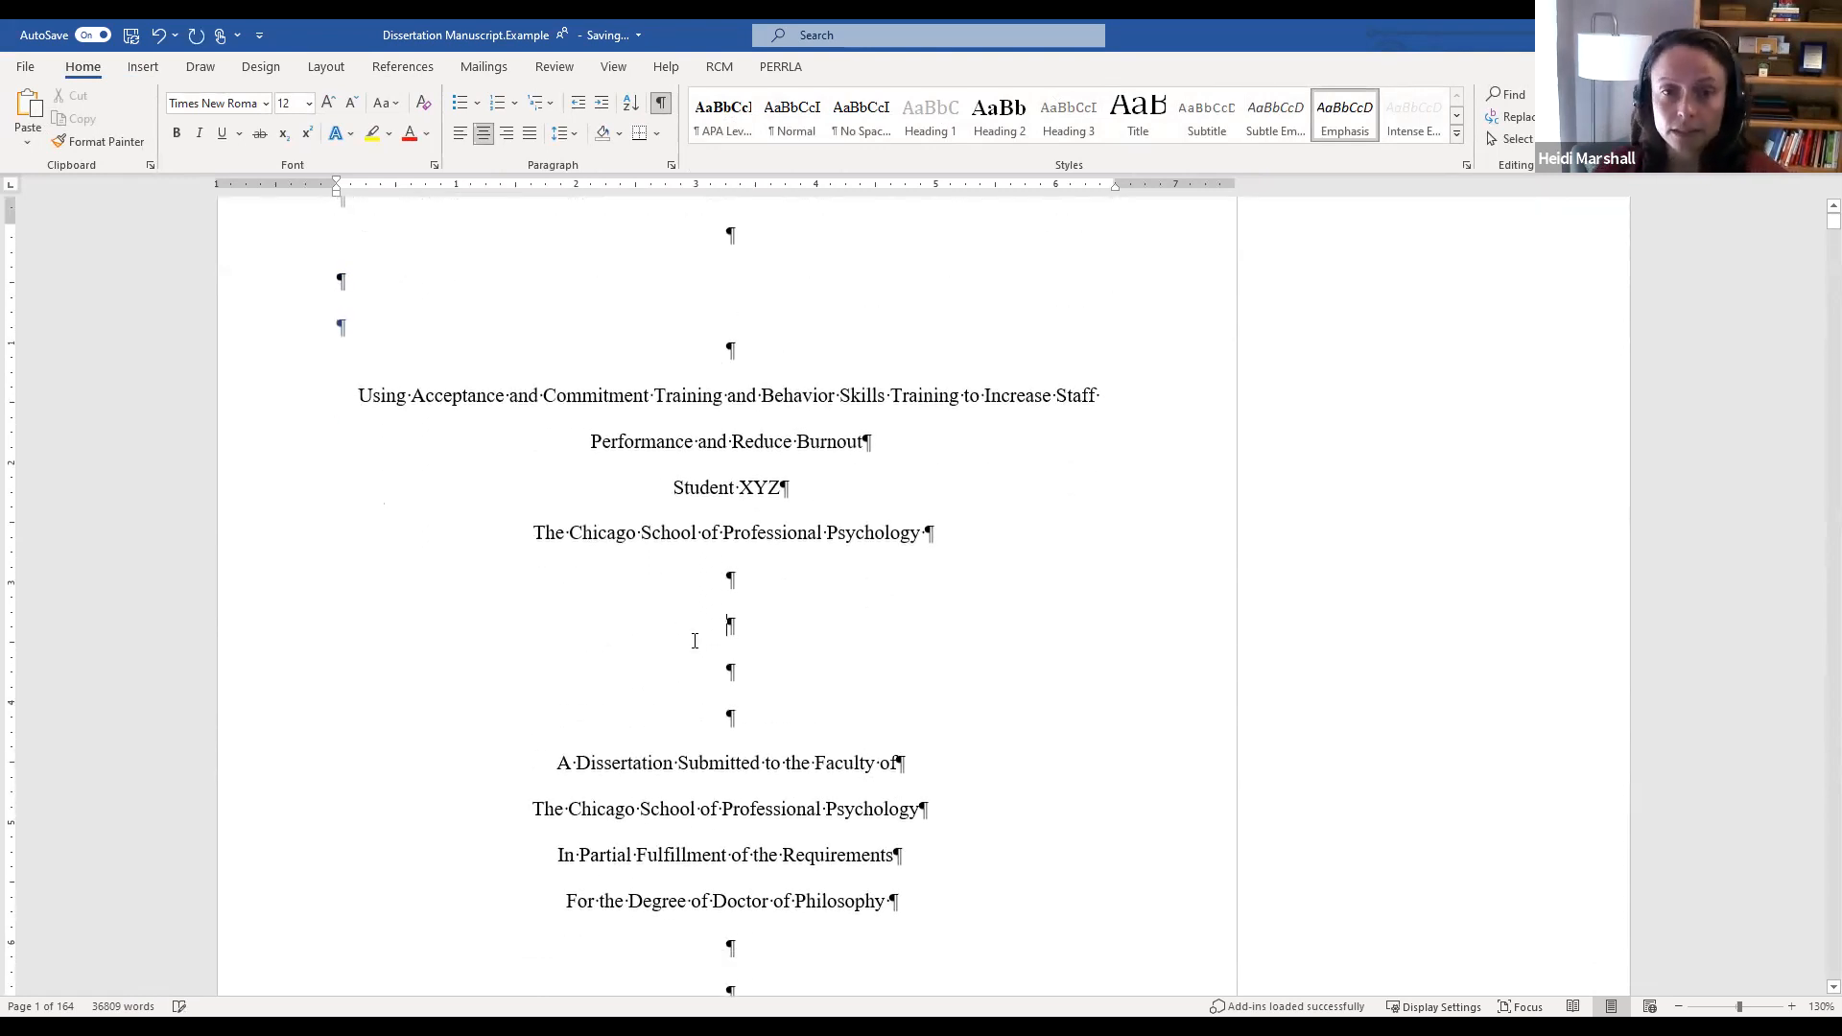
Step: Add a blank line between the dissertation title and the student name, and make the two-line title bold
{"action": "scroll", "coordinate": [822, 567], "scroll_direction": "up", "scroll_amount": 2}
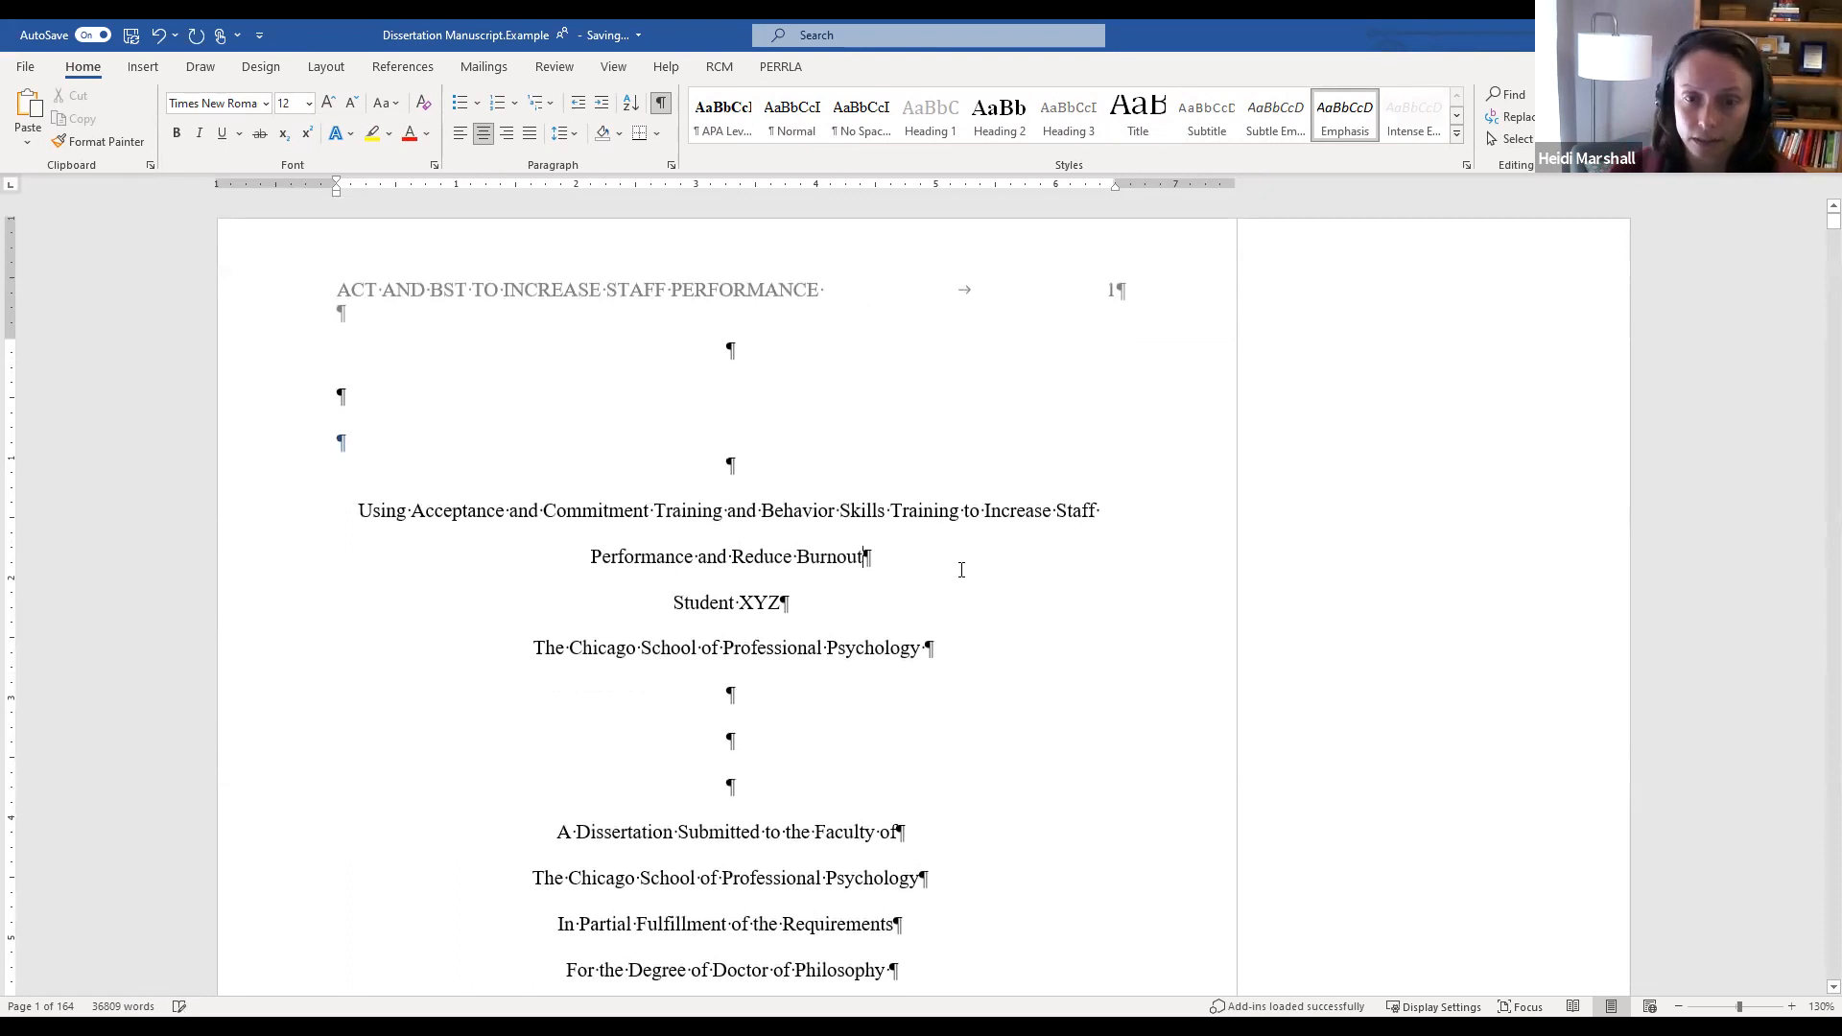
{"action": "key", "text": "Return"}
{"action": "left_click_drag", "start_coordinate": [900, 551], "coordinate": [343, 510]}
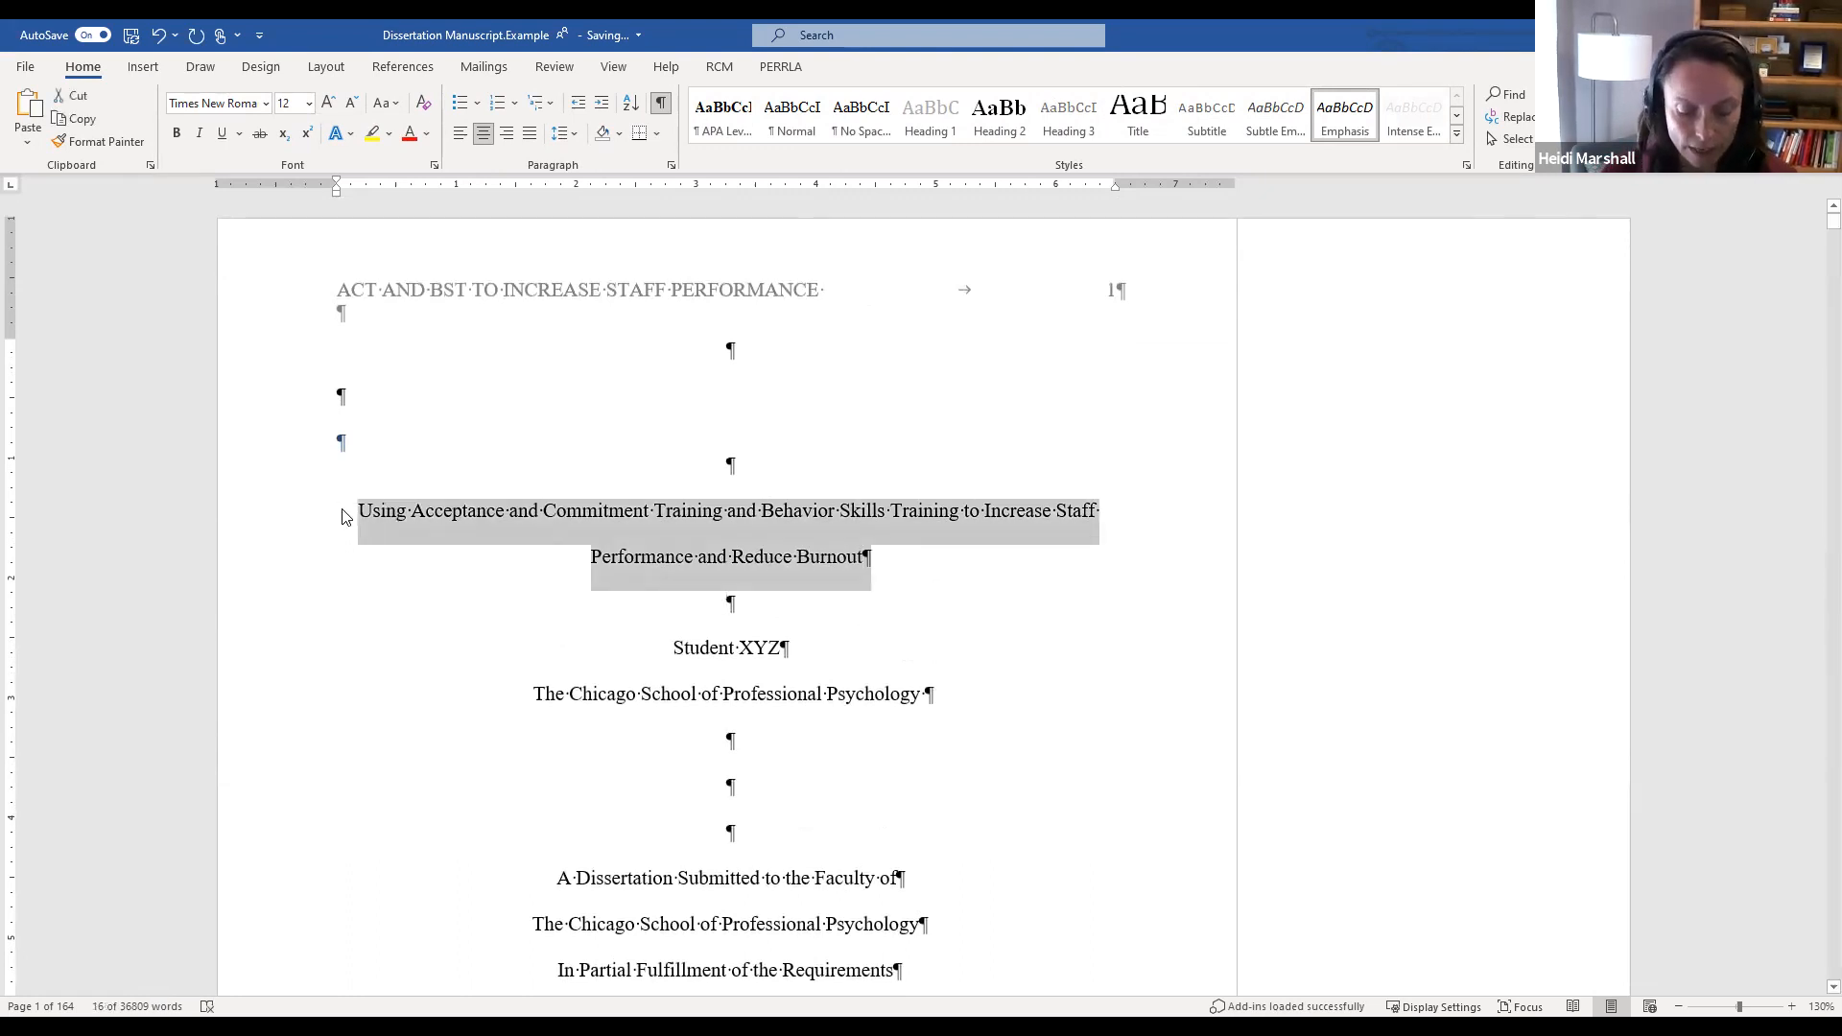
{"action": "key", "text": "ctrl+b"}
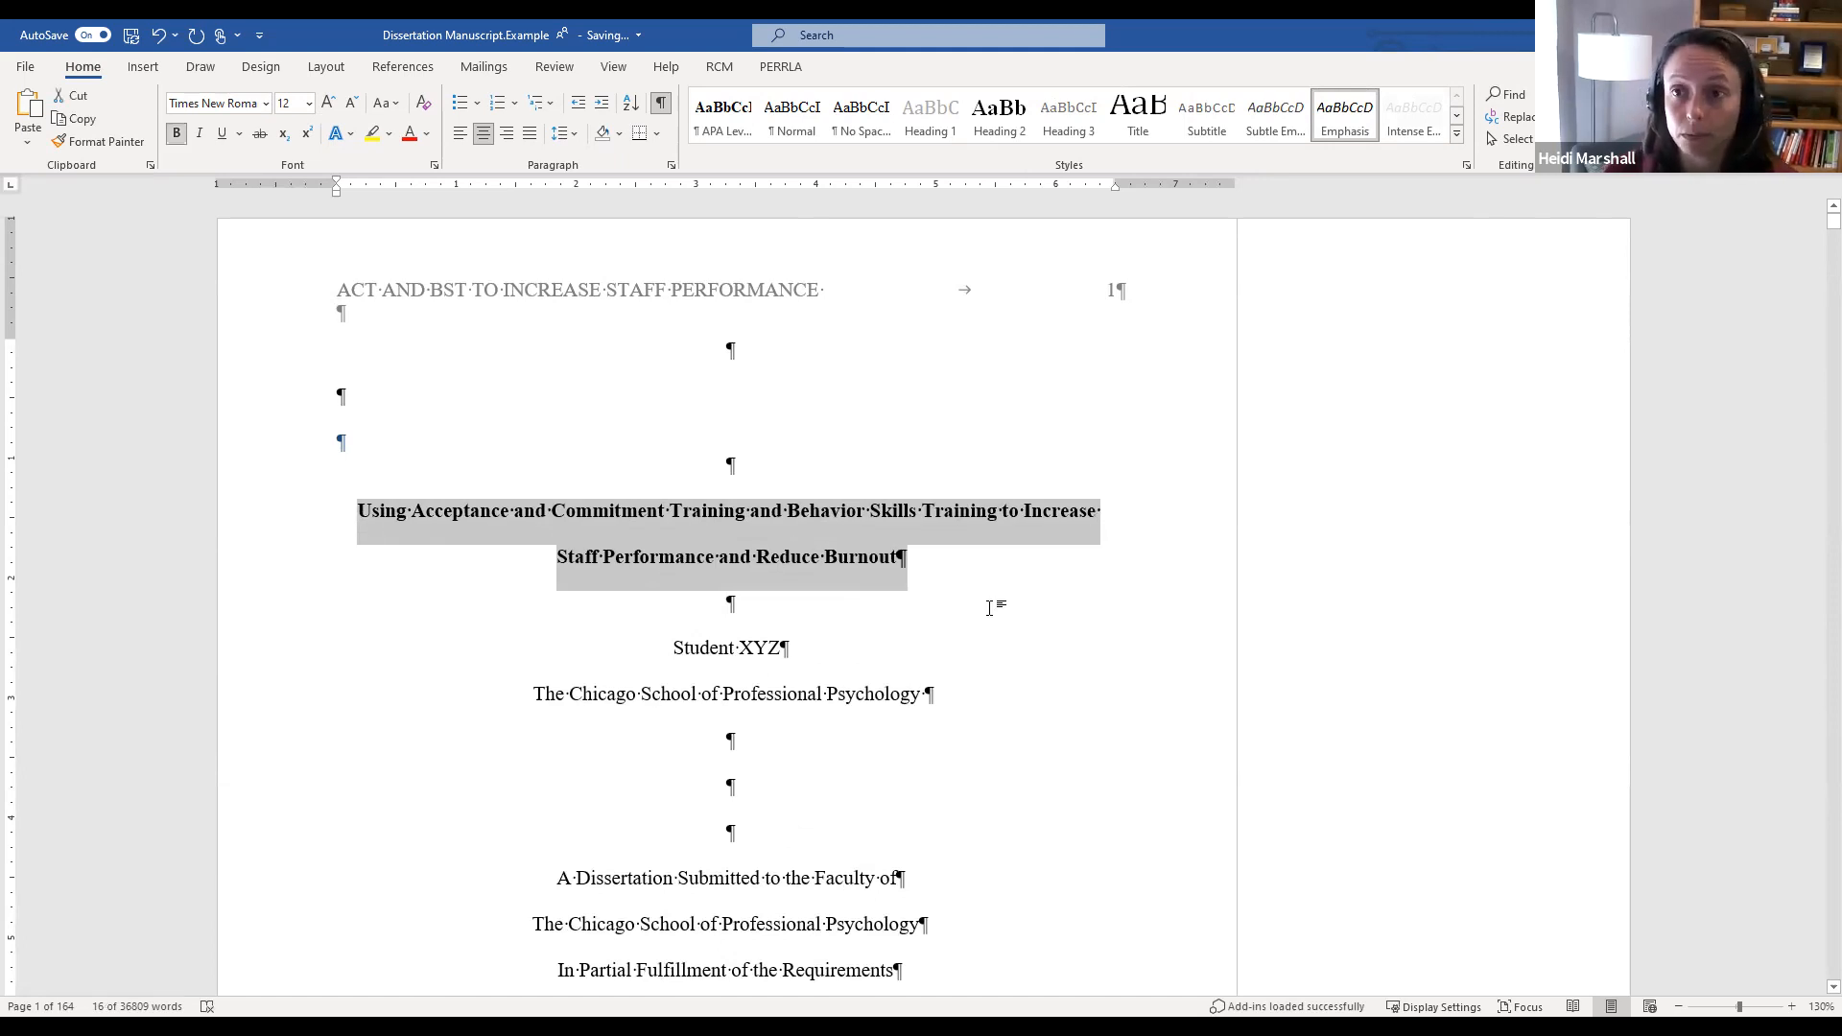
{"action": "left_click", "coordinate": [1077, 608]}
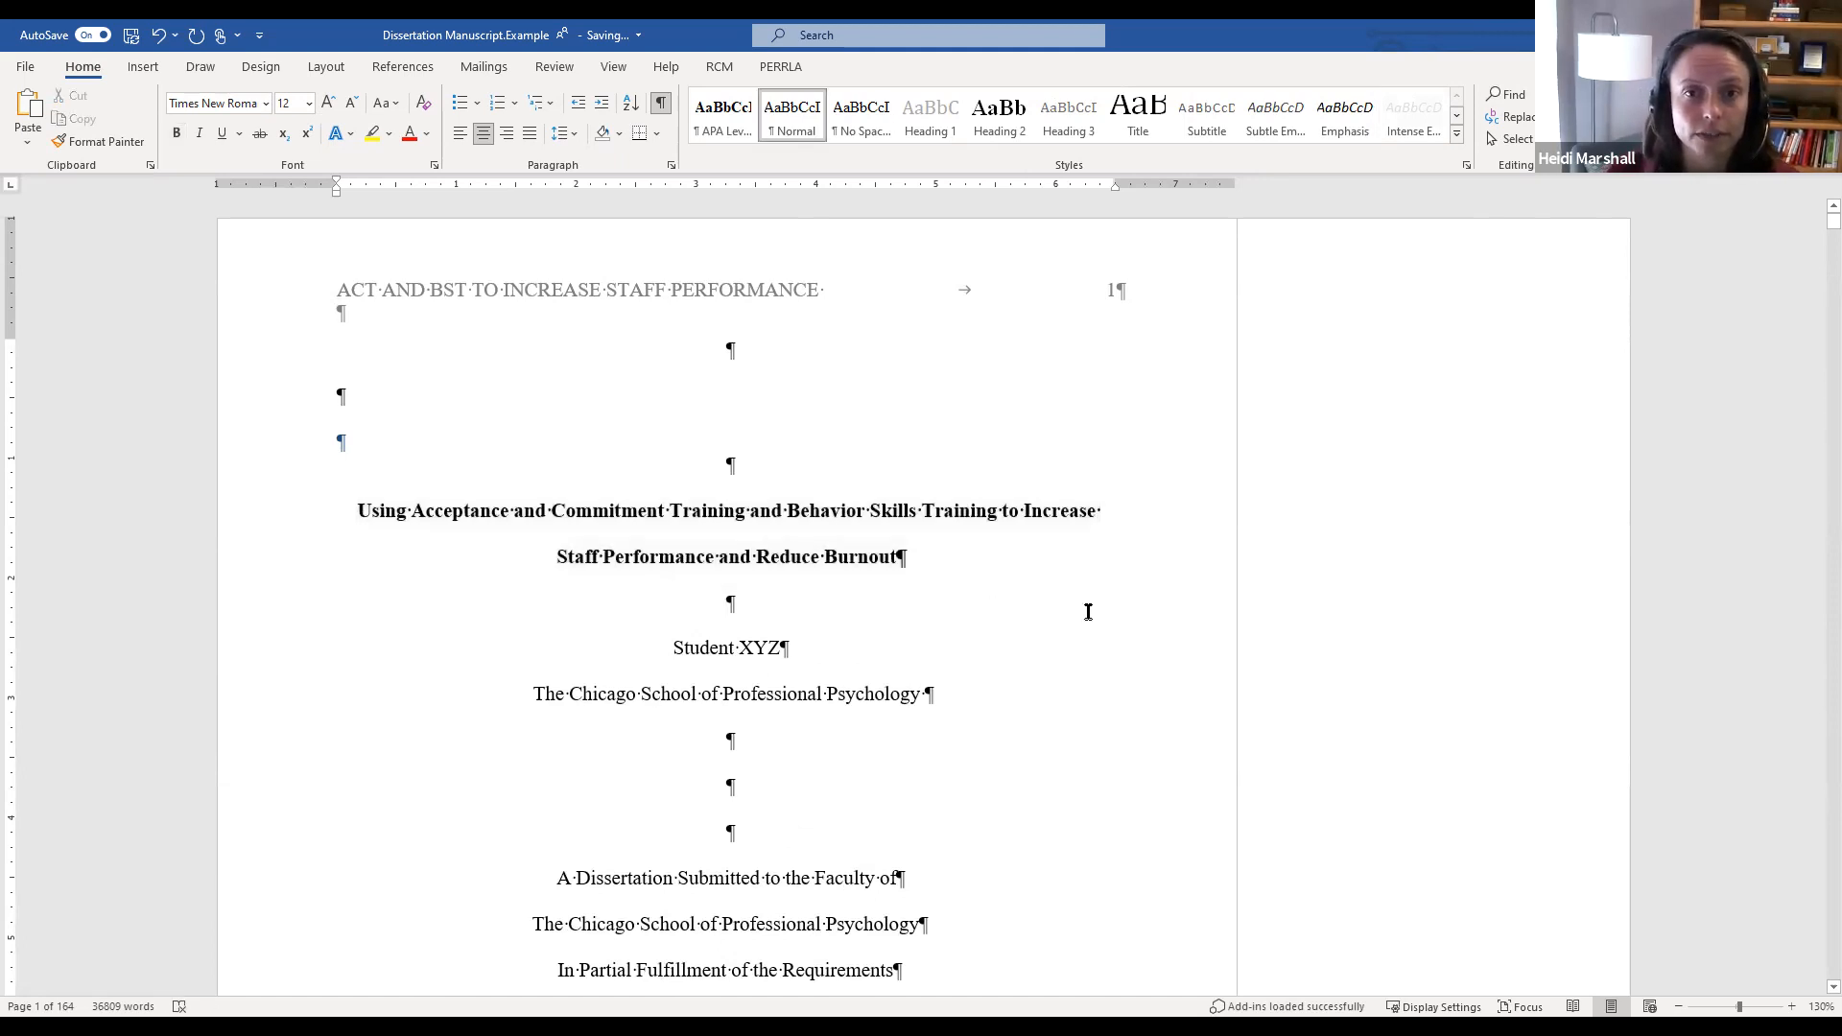
Step: Delete four of the blank lines between "For the Degree of Doctor of Philosophy" and the Acknowledgements heading
{"action": "scroll", "coordinate": [1087, 612], "scroll_direction": "down", "scroll_amount": 10}
{"action": "scroll", "coordinate": [1056, 599], "scroll_direction": "up", "scroll_amount": 3}
{"action": "left_click_drag", "start_coordinate": [727, 423], "coordinate": [746, 696]}
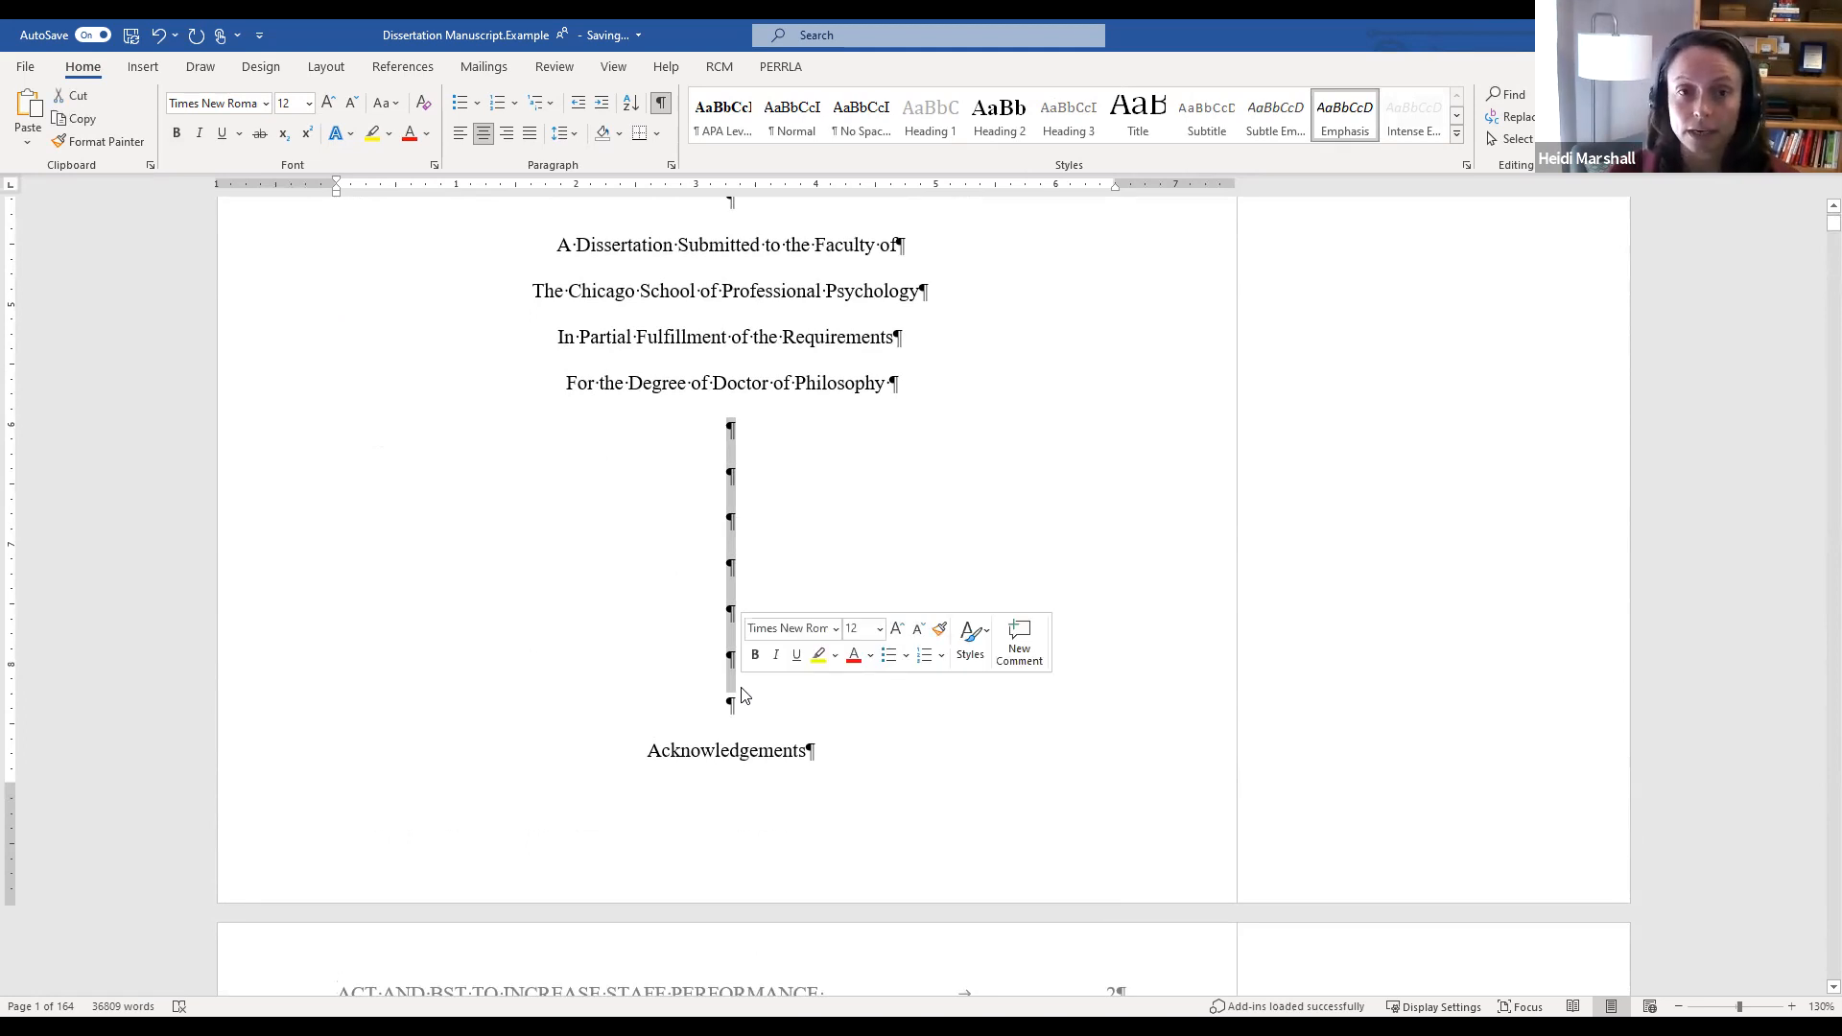
{"action": "left_click", "coordinate": [764, 518]}
{"action": "left_click_drag", "start_coordinate": [724, 420], "coordinate": [741, 457]}
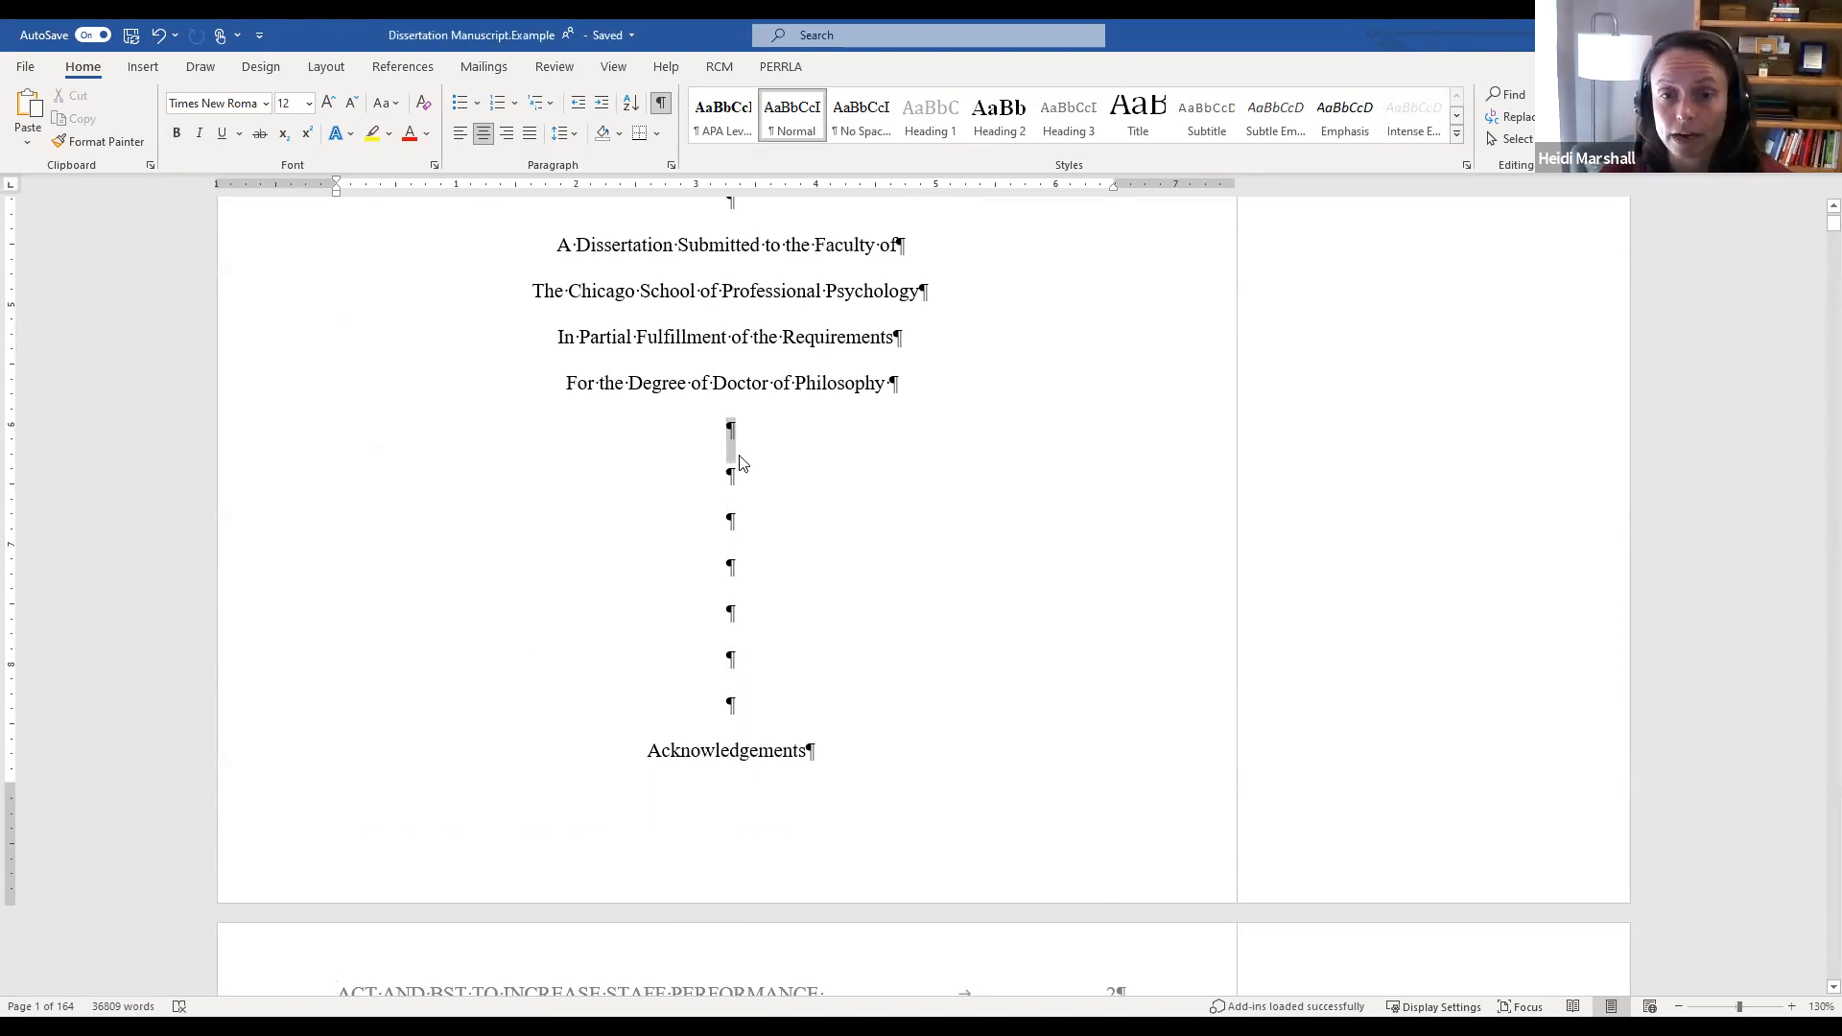
{"action": "left_click", "coordinate": [729, 442]}
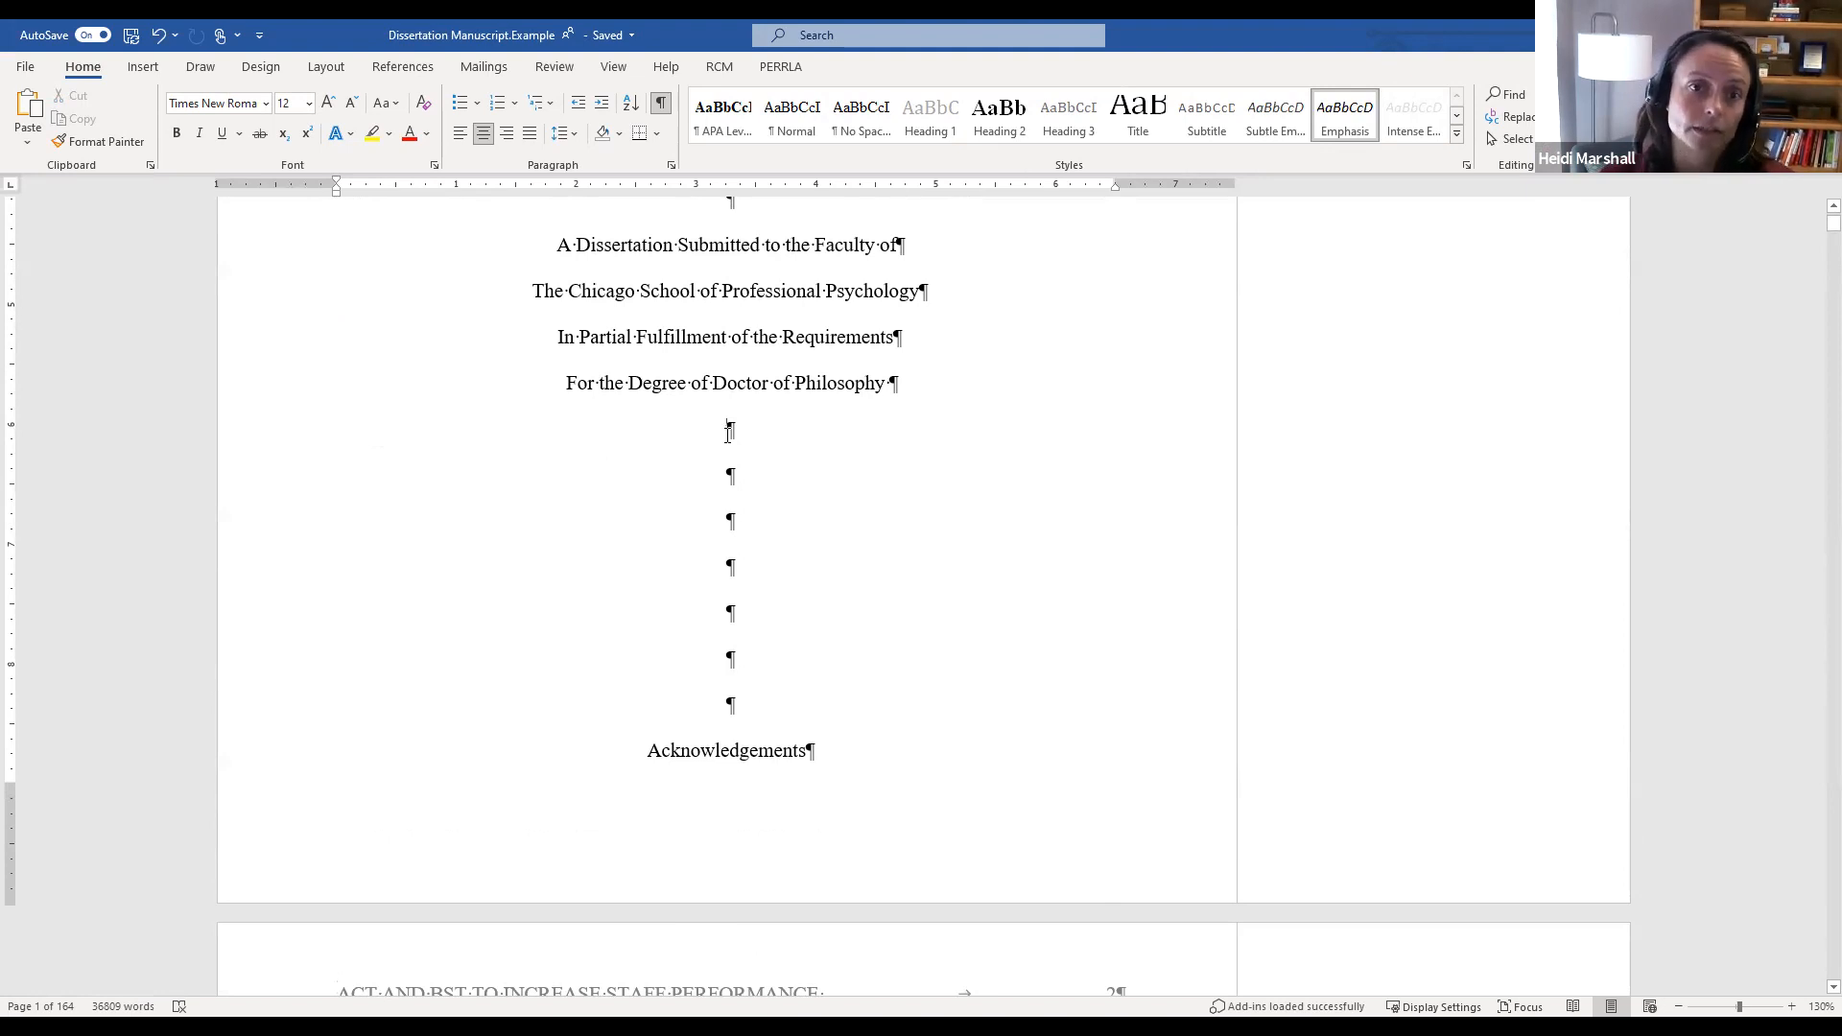
{"action": "left_click_drag", "start_coordinate": [730, 429], "coordinate": [751, 574]}
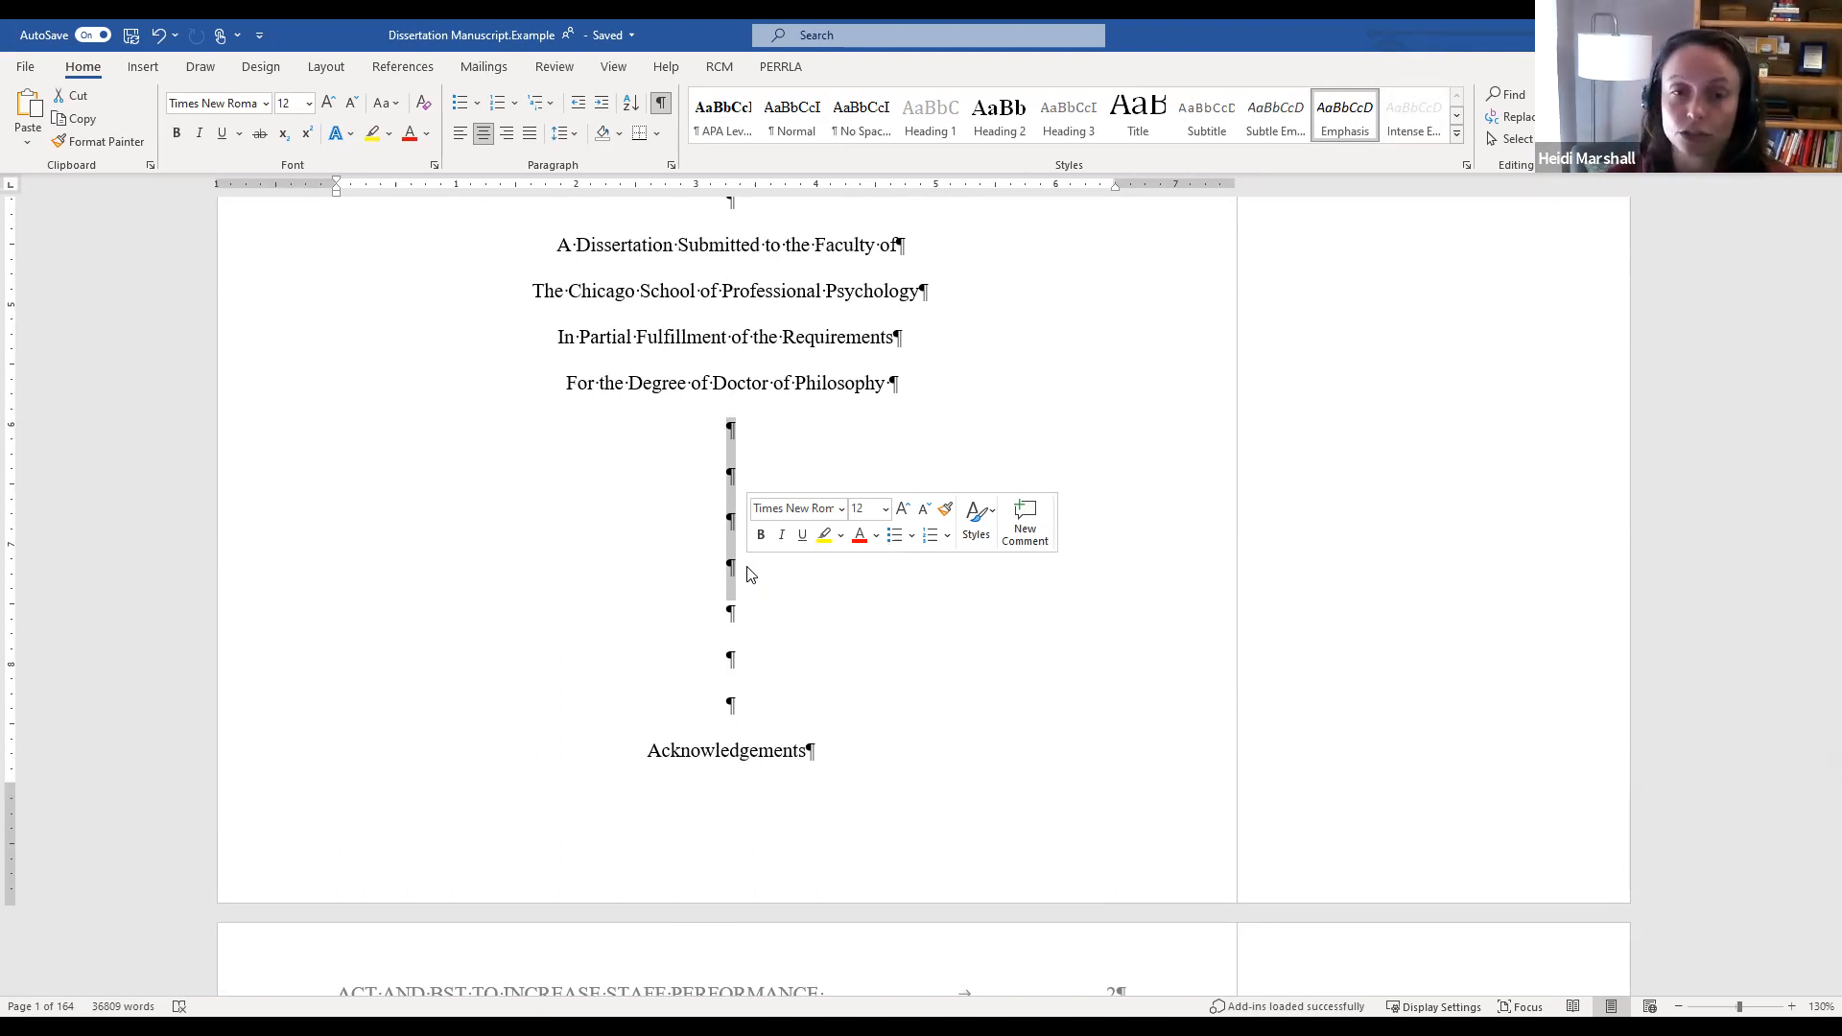
{"action": "key", "text": "Delete"}
Step: Insert a page break directly before the Acknowledgements heading so it starts on a new page
{"action": "left_click", "coordinate": [651, 570]}
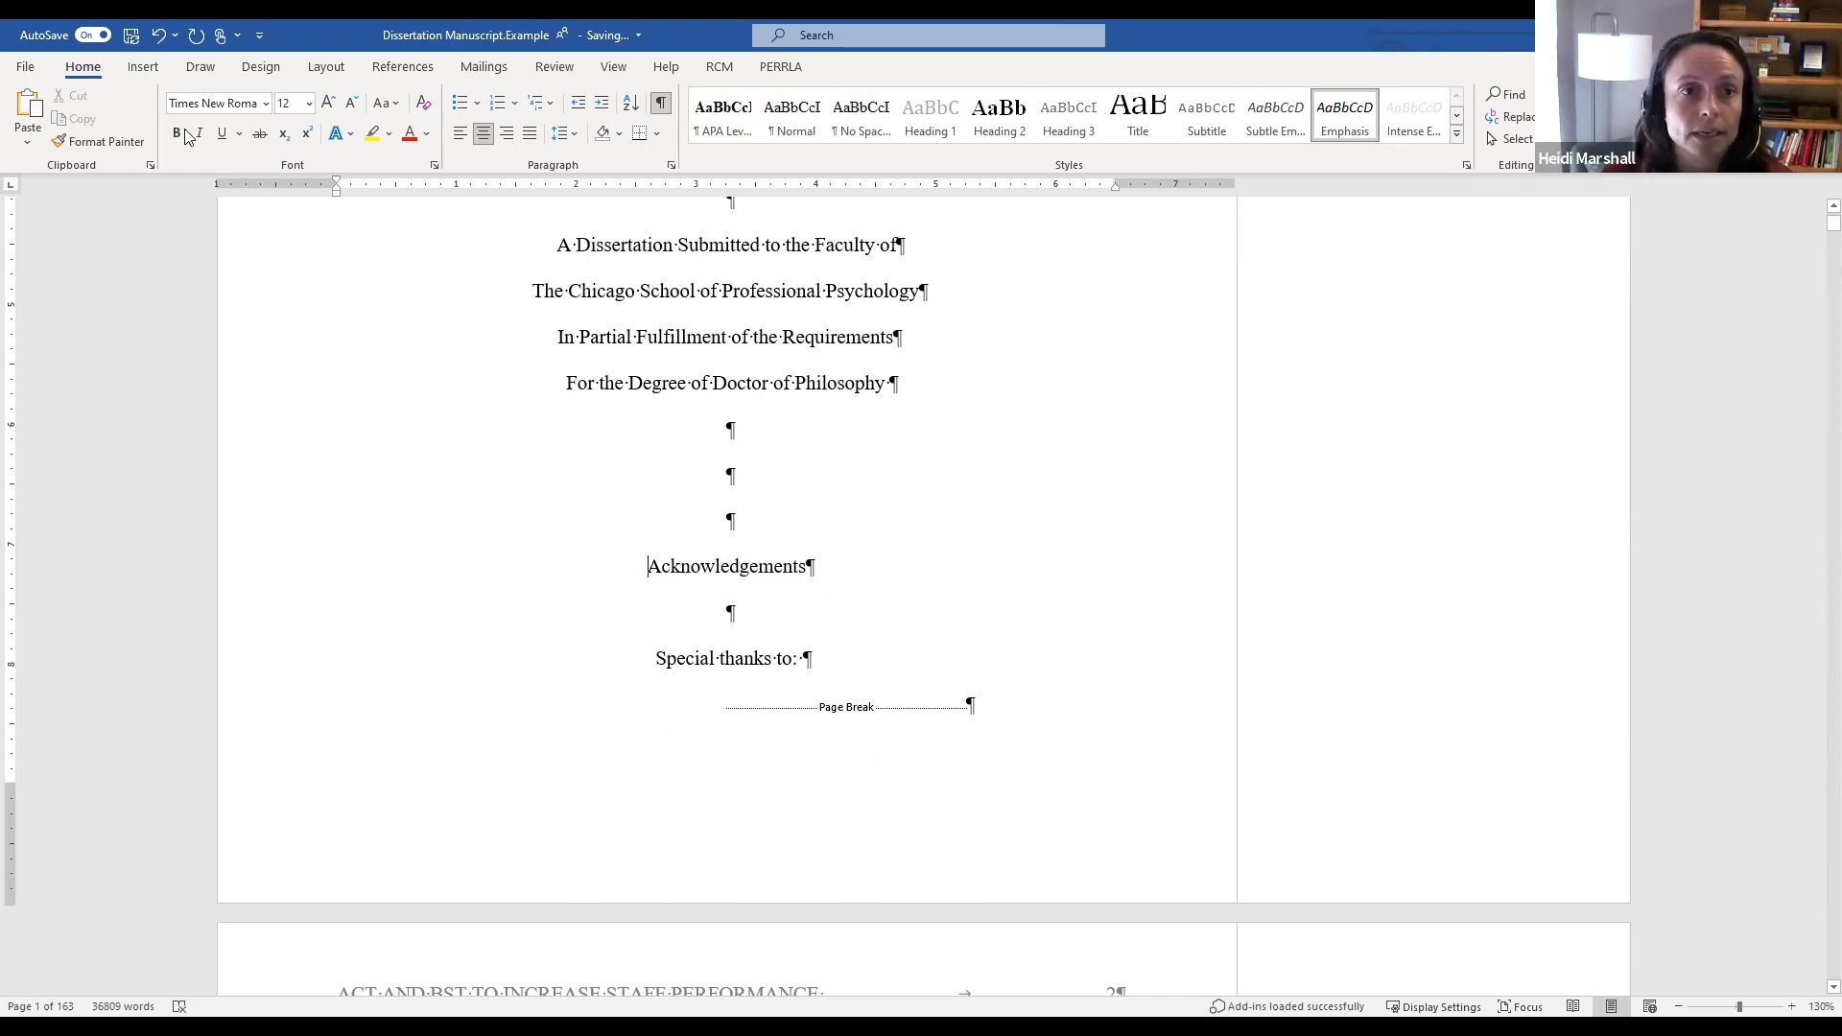
{"action": "left_click", "coordinate": [144, 66]}
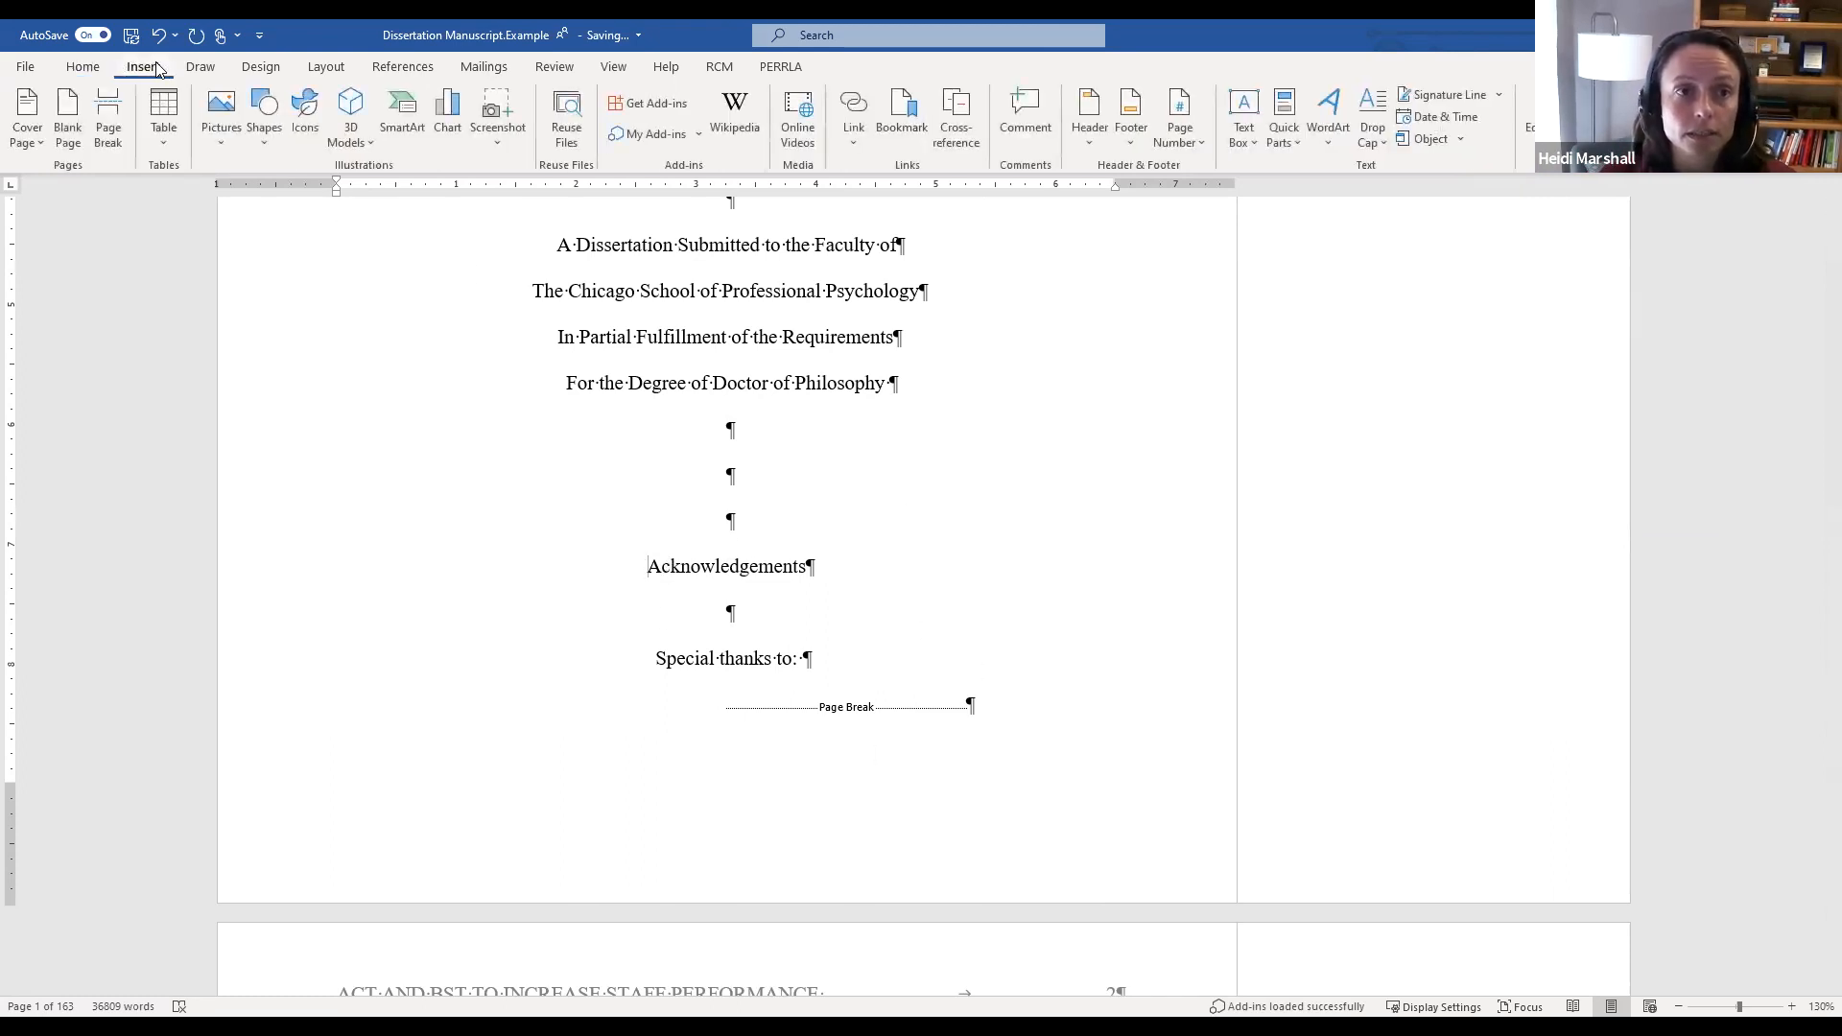
{"action": "left_click", "coordinate": [107, 117]}
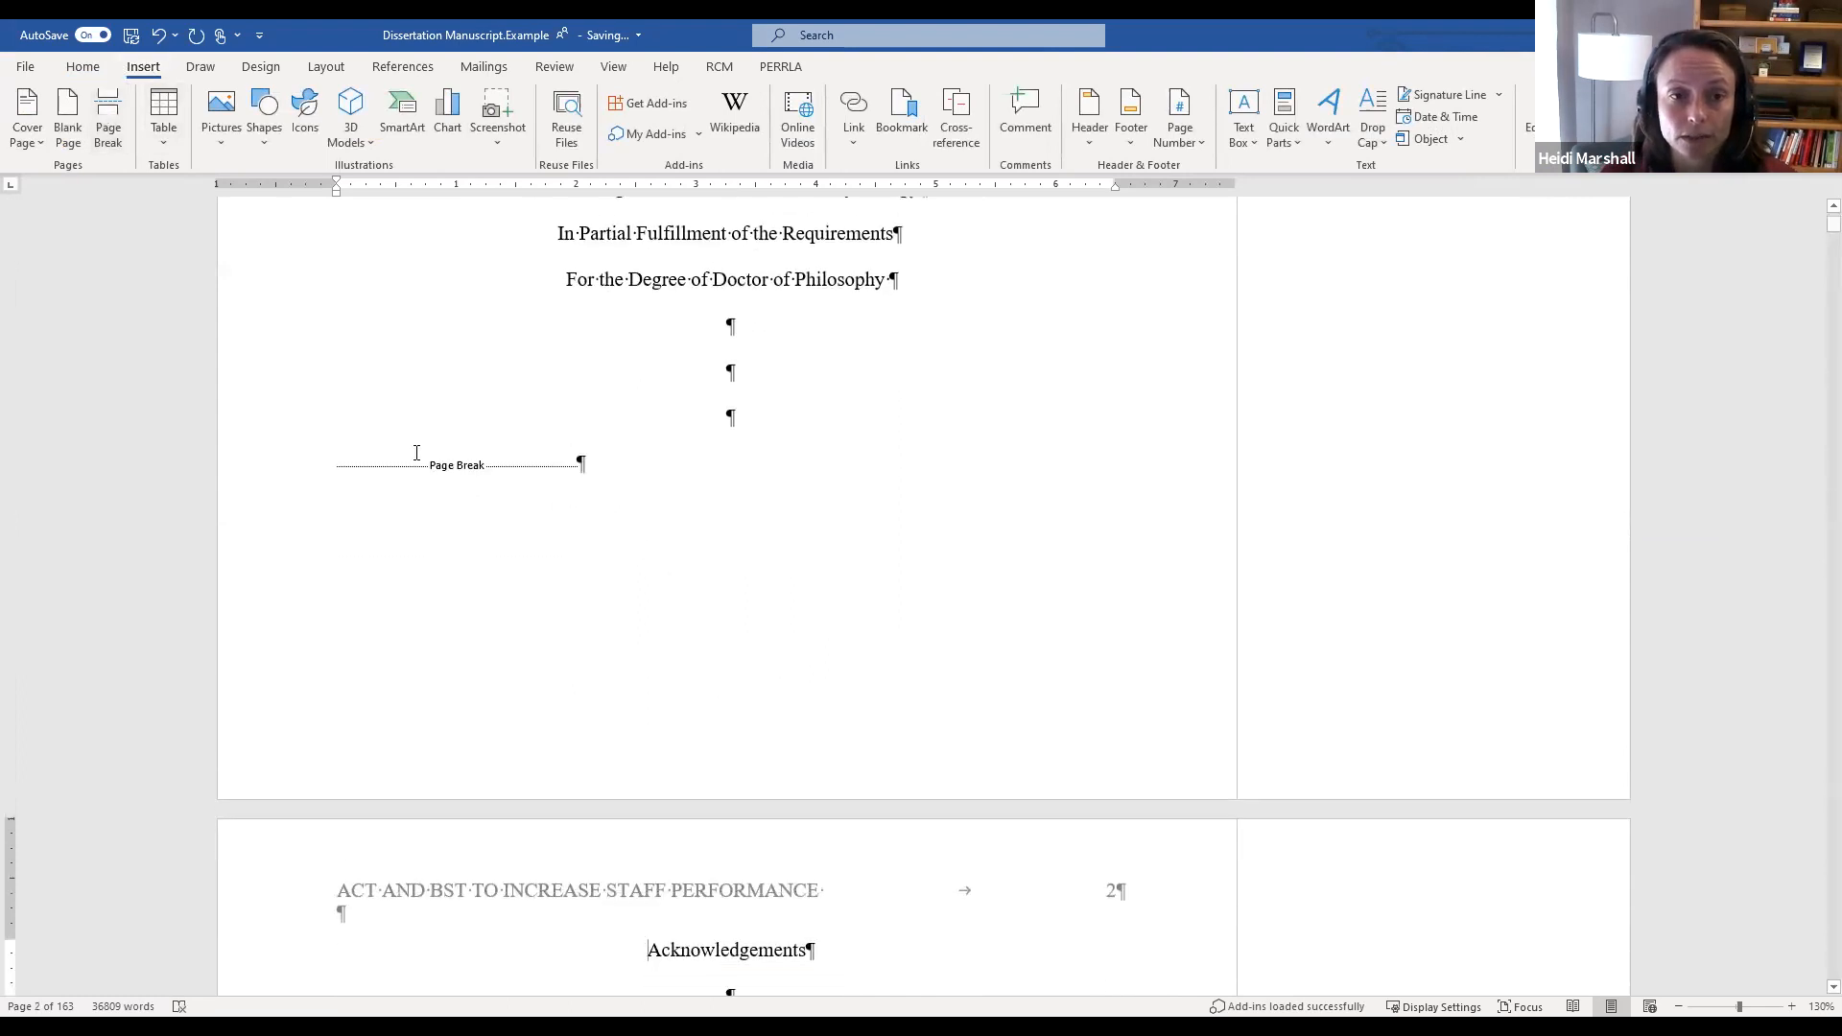
Step: Make the Acknowledgements heading bold
{"action": "left_click_drag", "start_coordinate": [731, 414], "coordinate": [773, 460]}
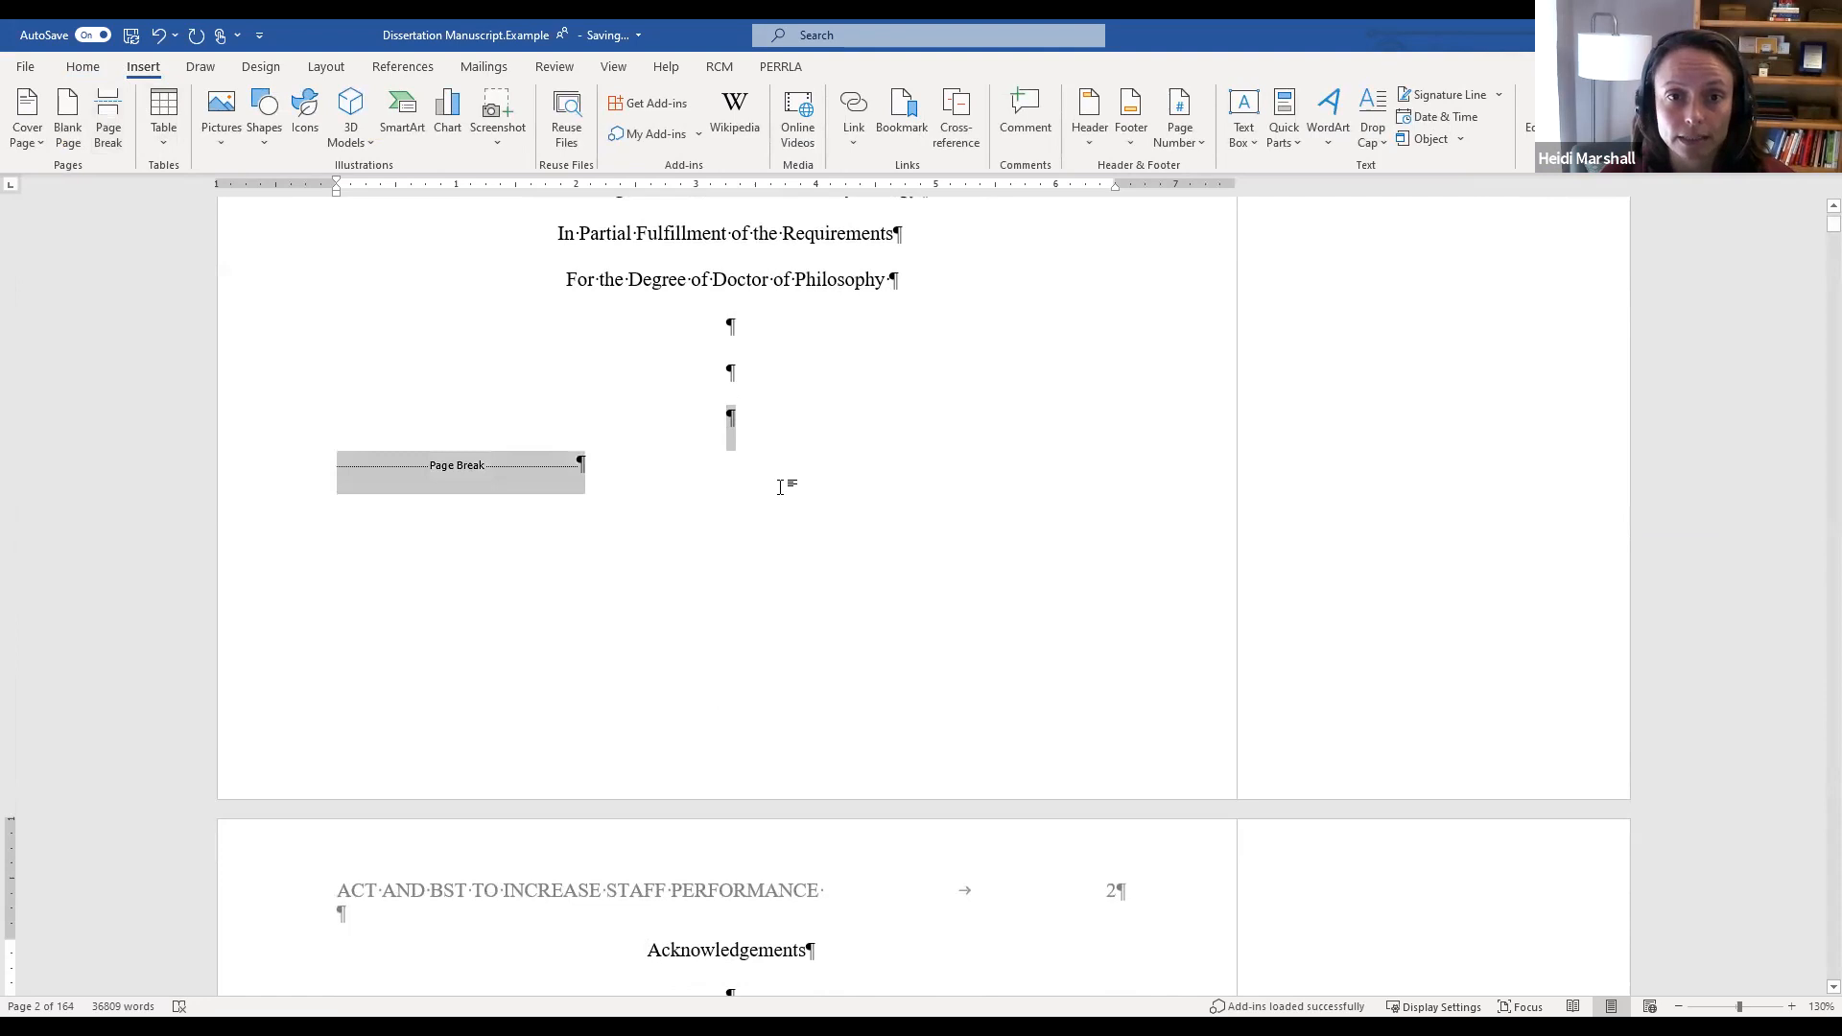
{"action": "scroll", "coordinate": [1009, 680], "scroll_direction": "up", "scroll_amount": 1}
{"action": "scroll", "coordinate": [1009, 676], "scroll_direction": "up", "scroll_amount": 3}
{"action": "scroll", "coordinate": [1005, 678], "scroll_direction": "down", "scroll_amount": 8}
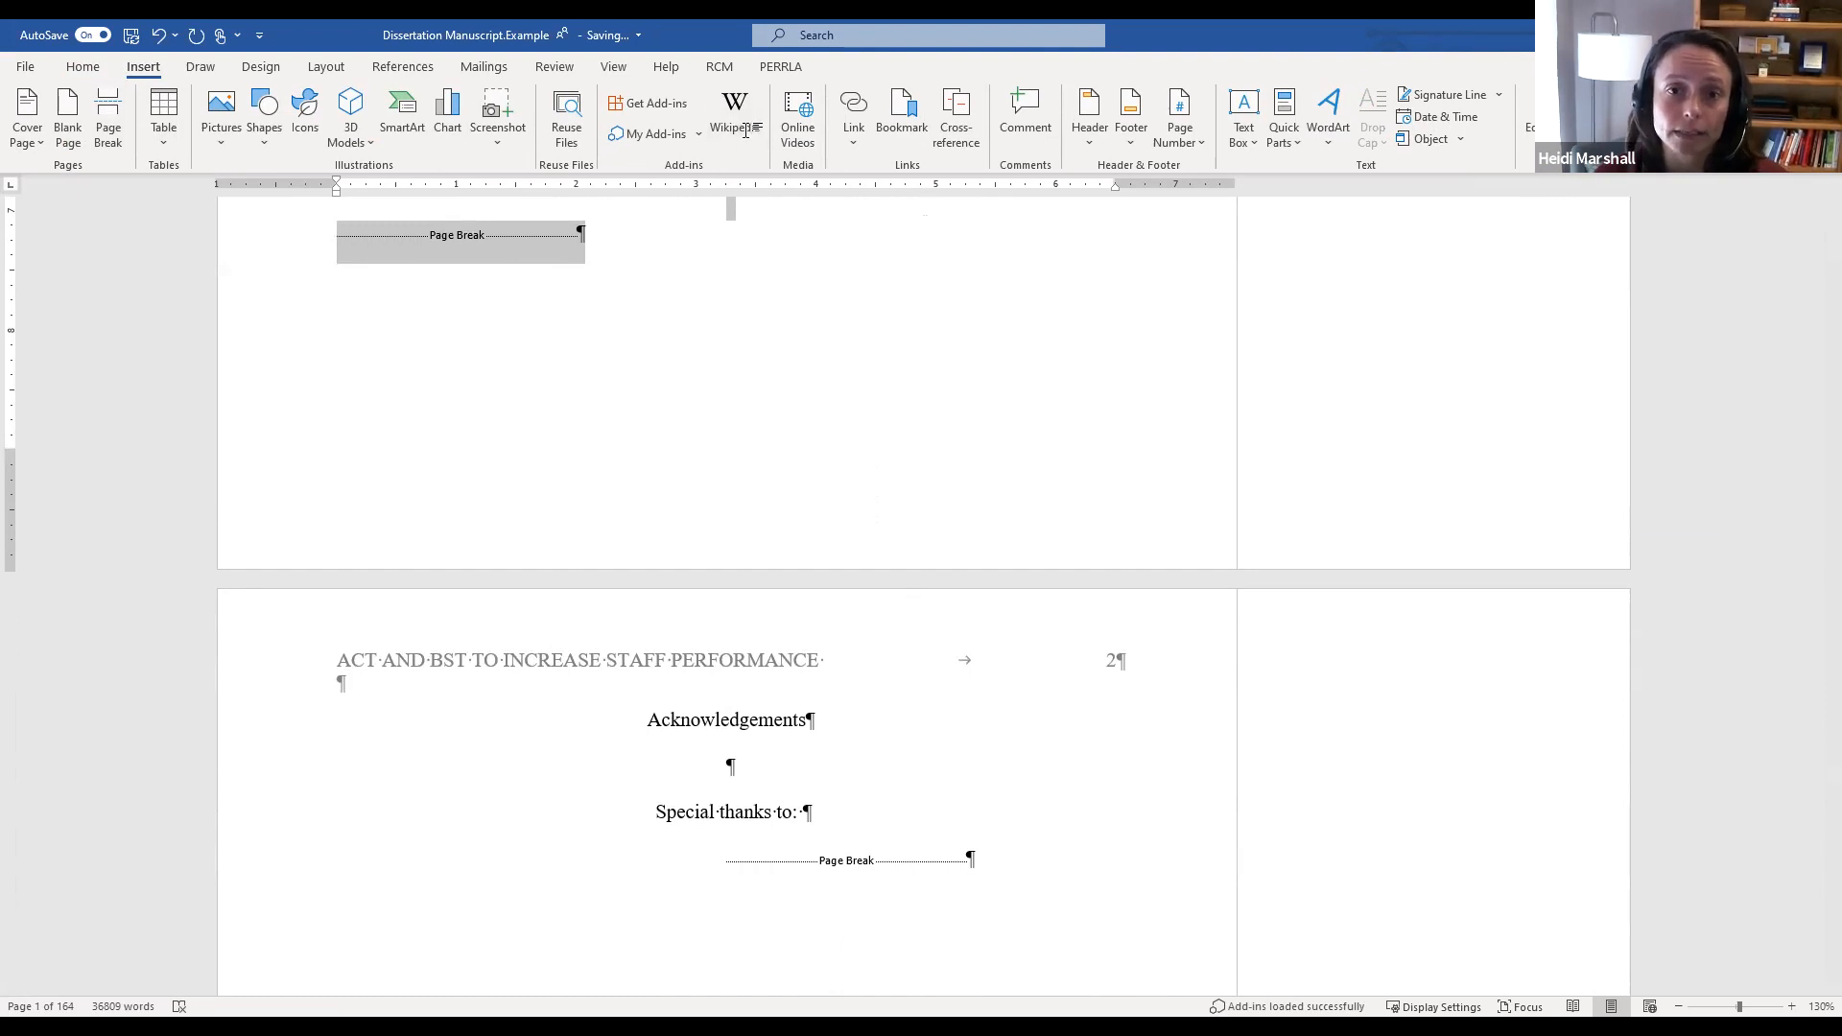
{"action": "left_click", "coordinate": [784, 722]}
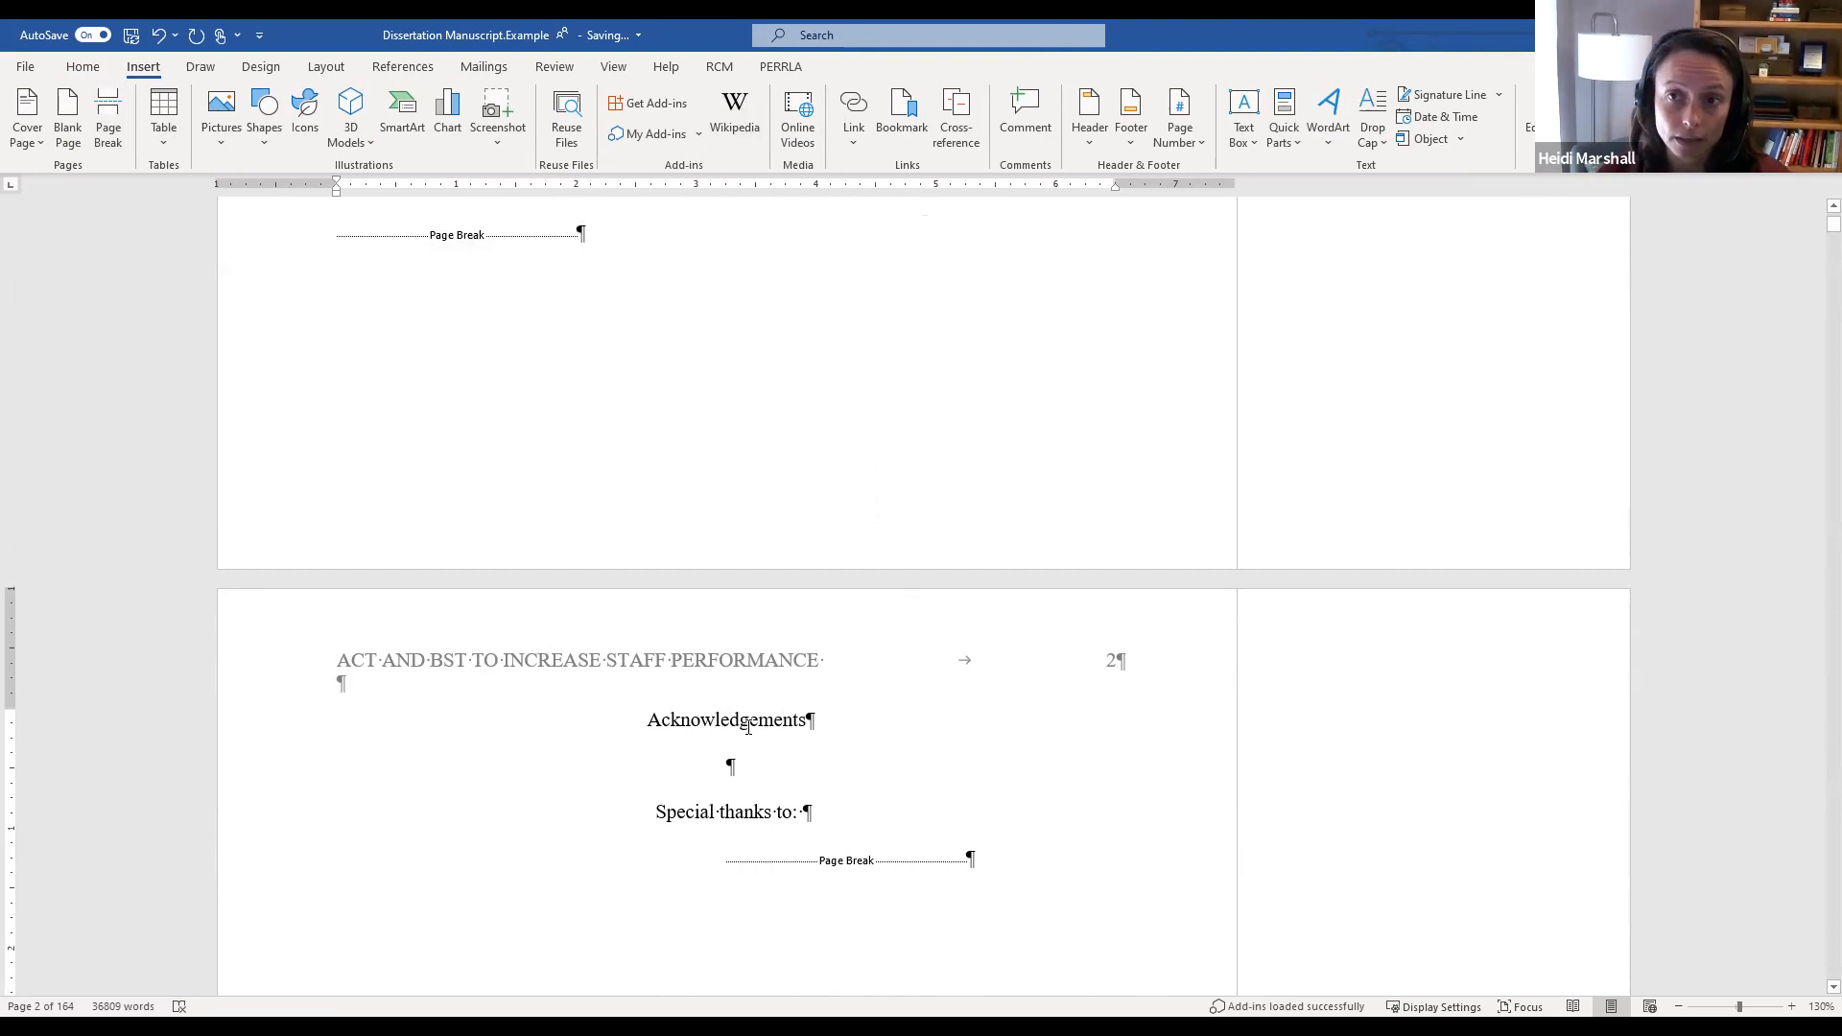
{"action": "triple_click", "coordinate": [748, 726]}
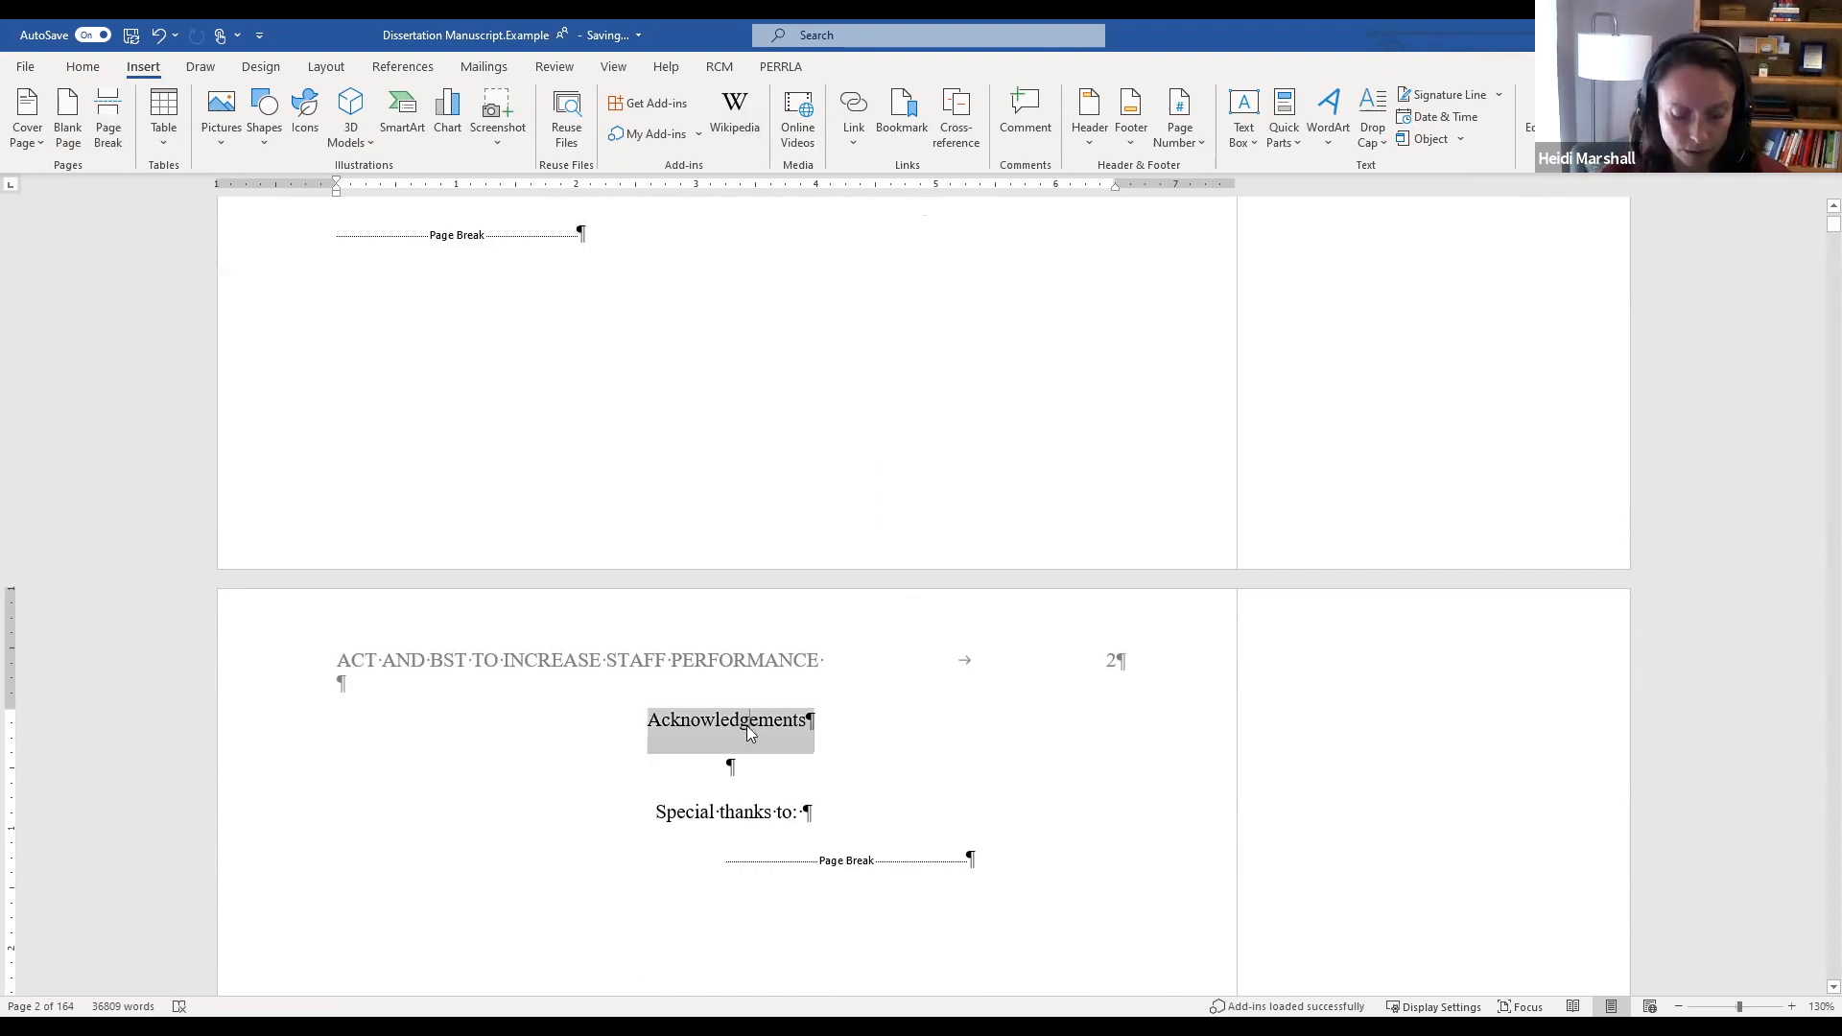
{"action": "key", "text": "ctrl+b"}
Step: Retype the heading above the abstract text as "Abstract" and make it bold
{"action": "scroll", "coordinate": [1122, 540], "scroll_direction": "down", "scroll_amount": 3}
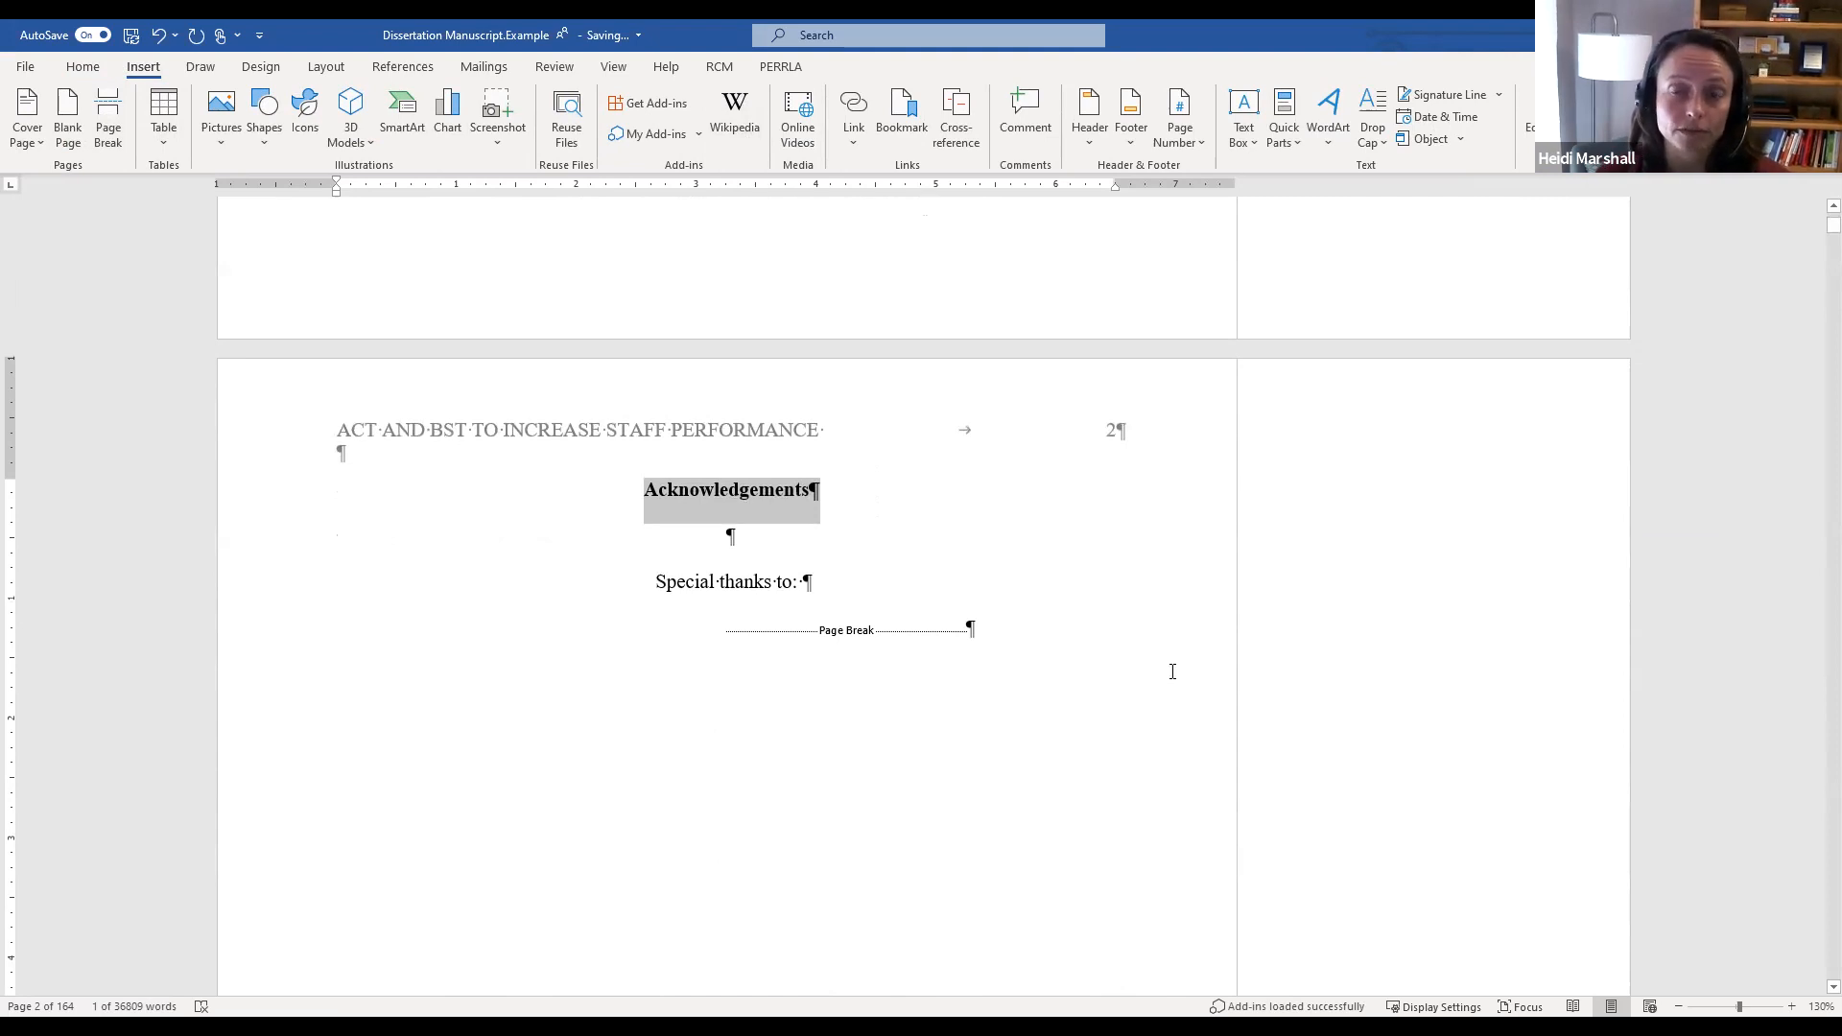
{"action": "scroll", "coordinate": [1169, 669], "scroll_direction": "down", "scroll_amount": 2}
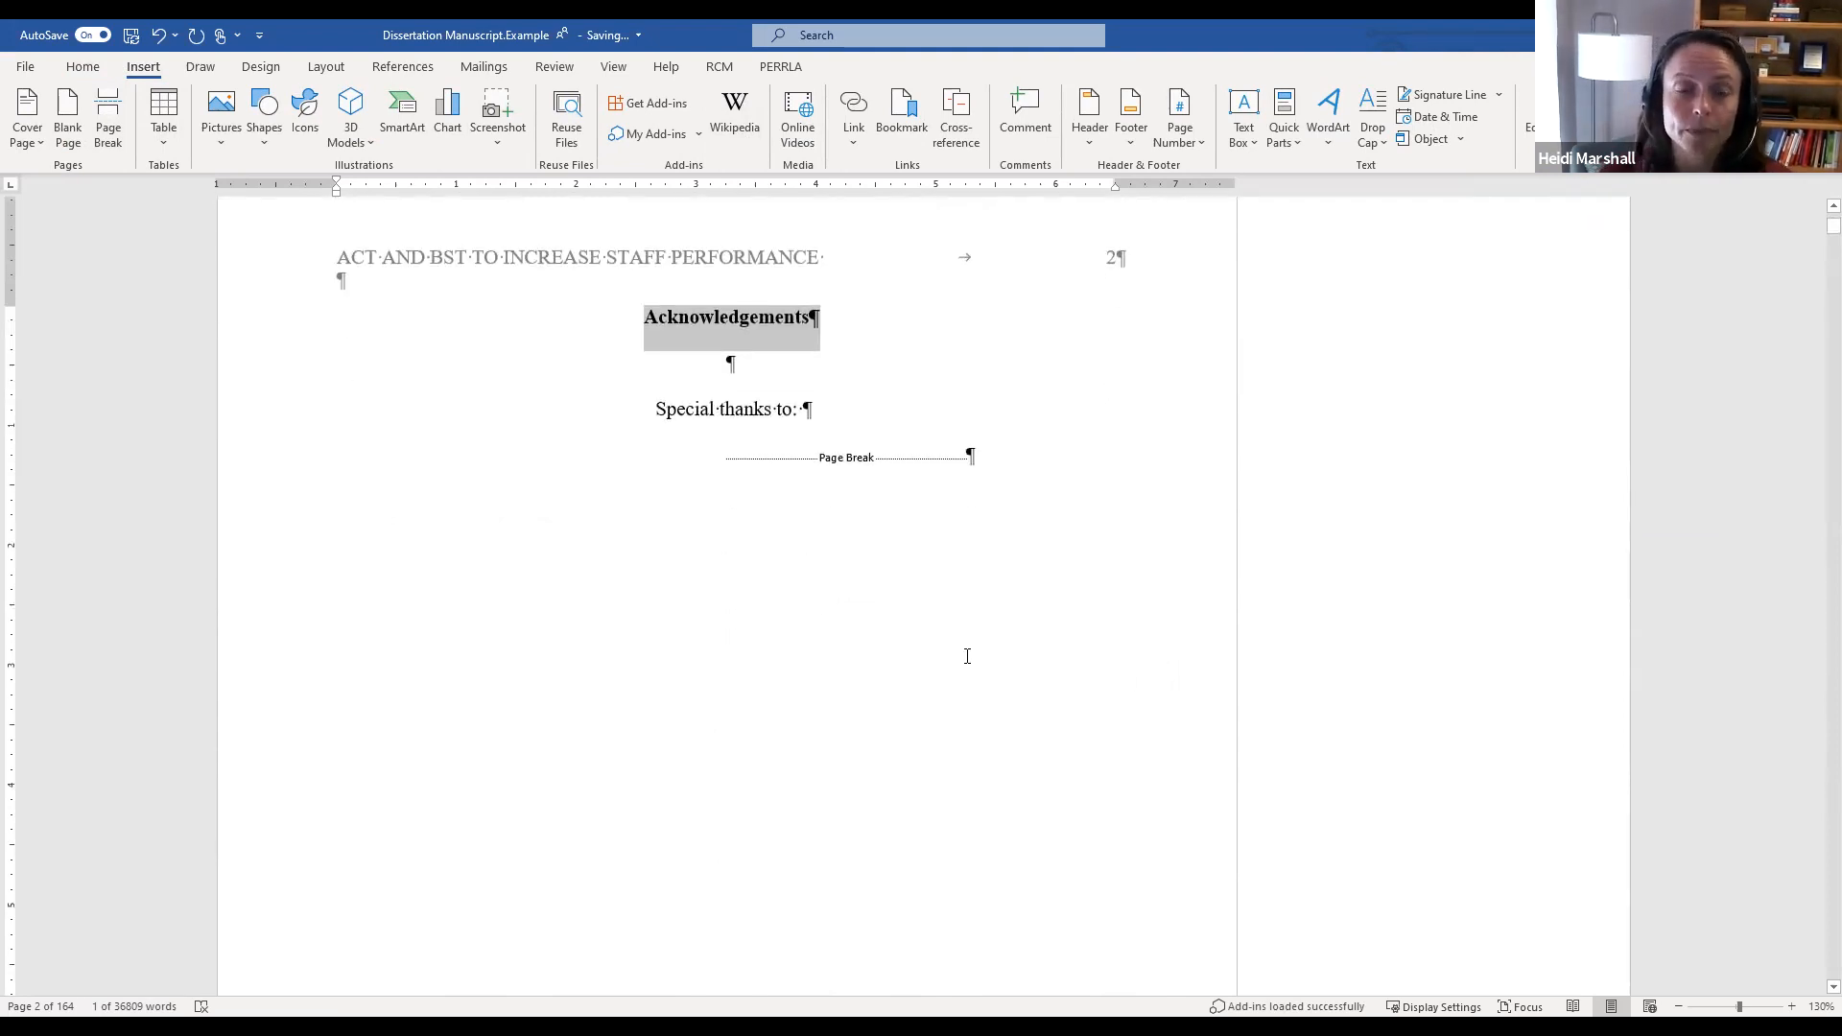
{"action": "scroll", "coordinate": [987, 748], "scroll_direction": "down", "scroll_amount": 5}
{"action": "scroll", "coordinate": [990, 746], "scroll_direction": "down", "scroll_amount": 4}
{"action": "double_click", "coordinate": [712, 789]}
{"action": "type", "text": "Abstract"}
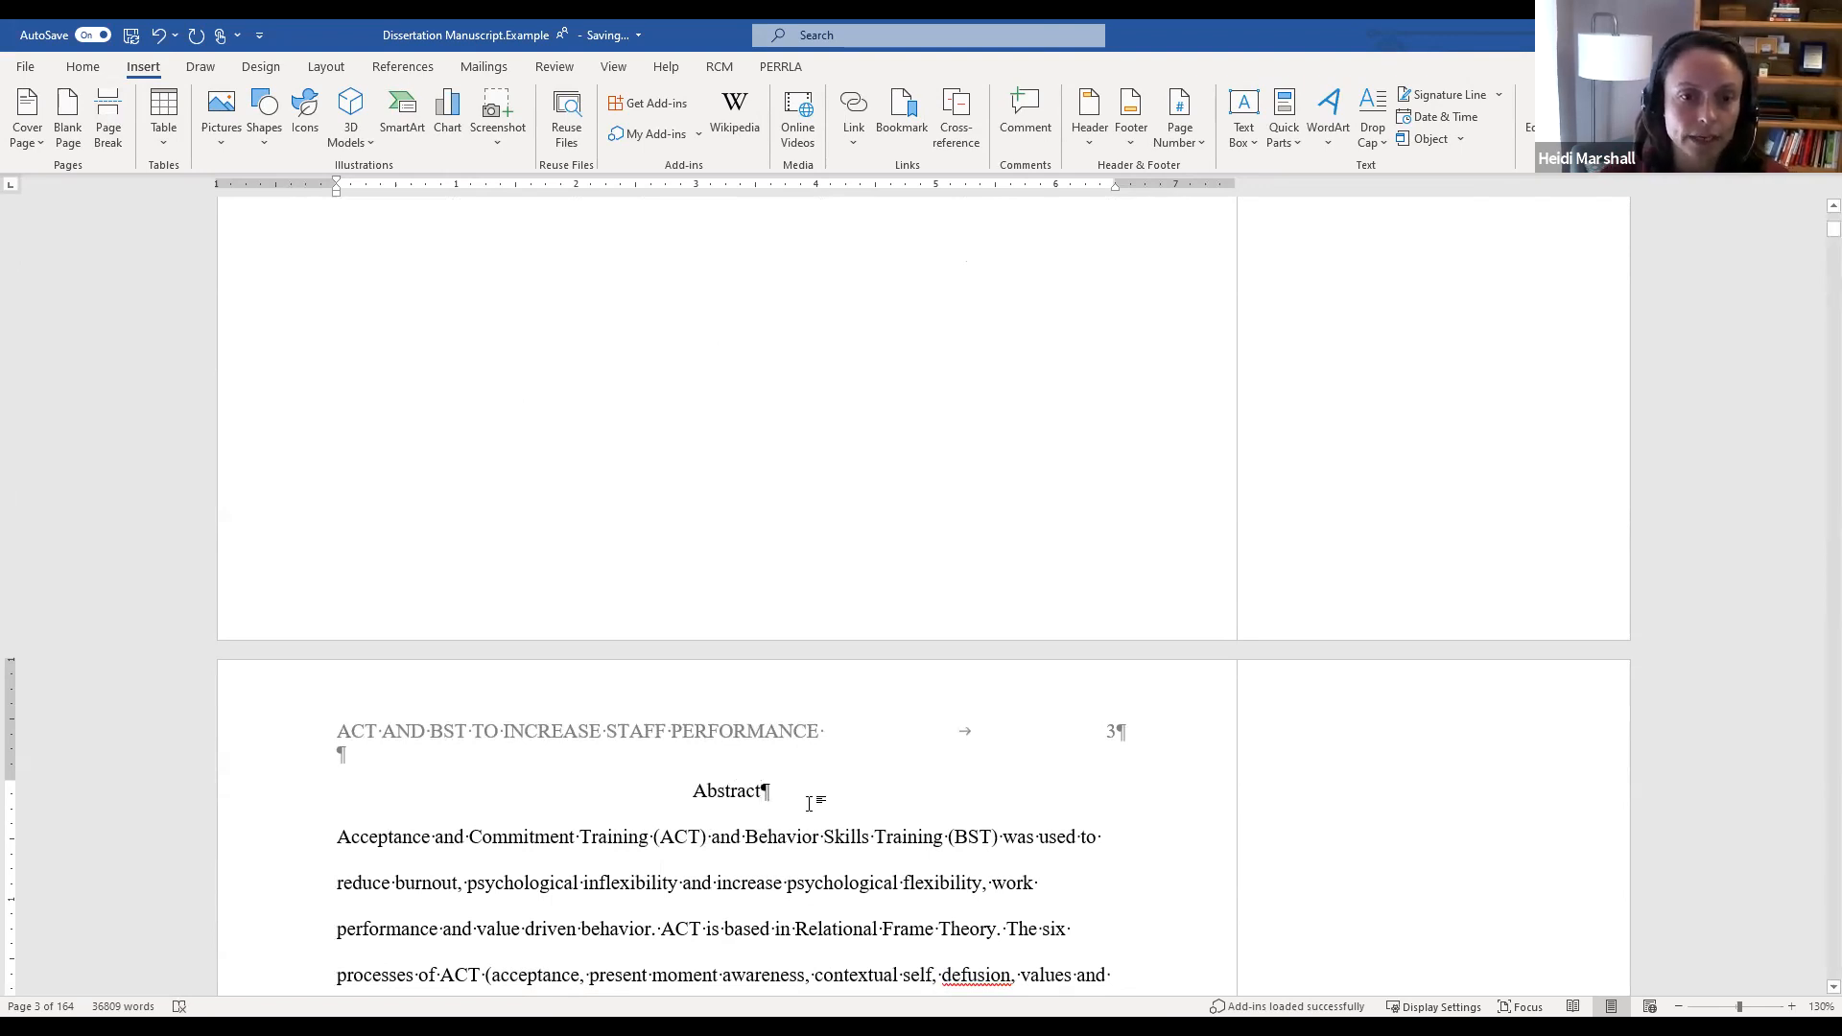
{"action": "left_click_drag", "start_coordinate": [809, 804], "coordinate": [649, 786]}
{"action": "key", "text": "ctrl+b"}
Step: Delete the surplus blank lines after the abstract's keywords, leaving one, and insert a page break before the TABLE OF CONTENTS heading
{"action": "scroll", "coordinate": [890, 816], "scroll_direction": "down", "scroll_amount": 2}
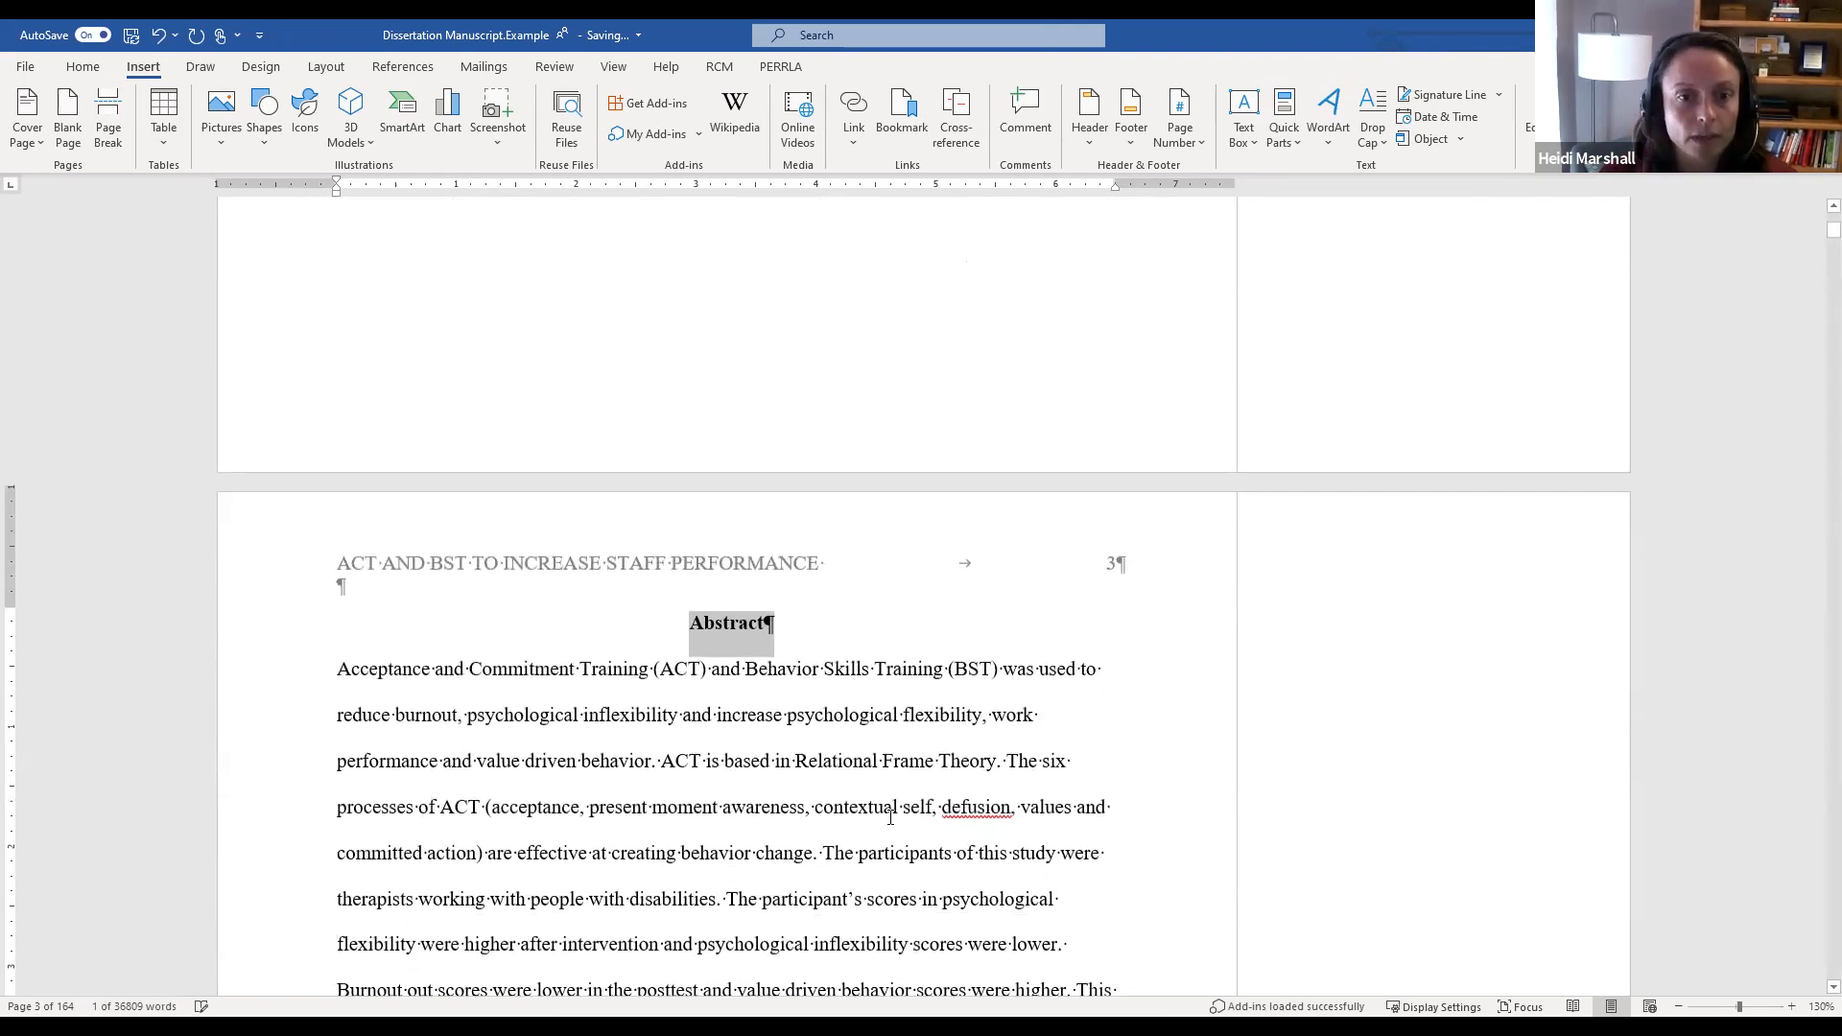
{"action": "scroll", "coordinate": [887, 816], "scroll_direction": "down", "scroll_amount": 4}
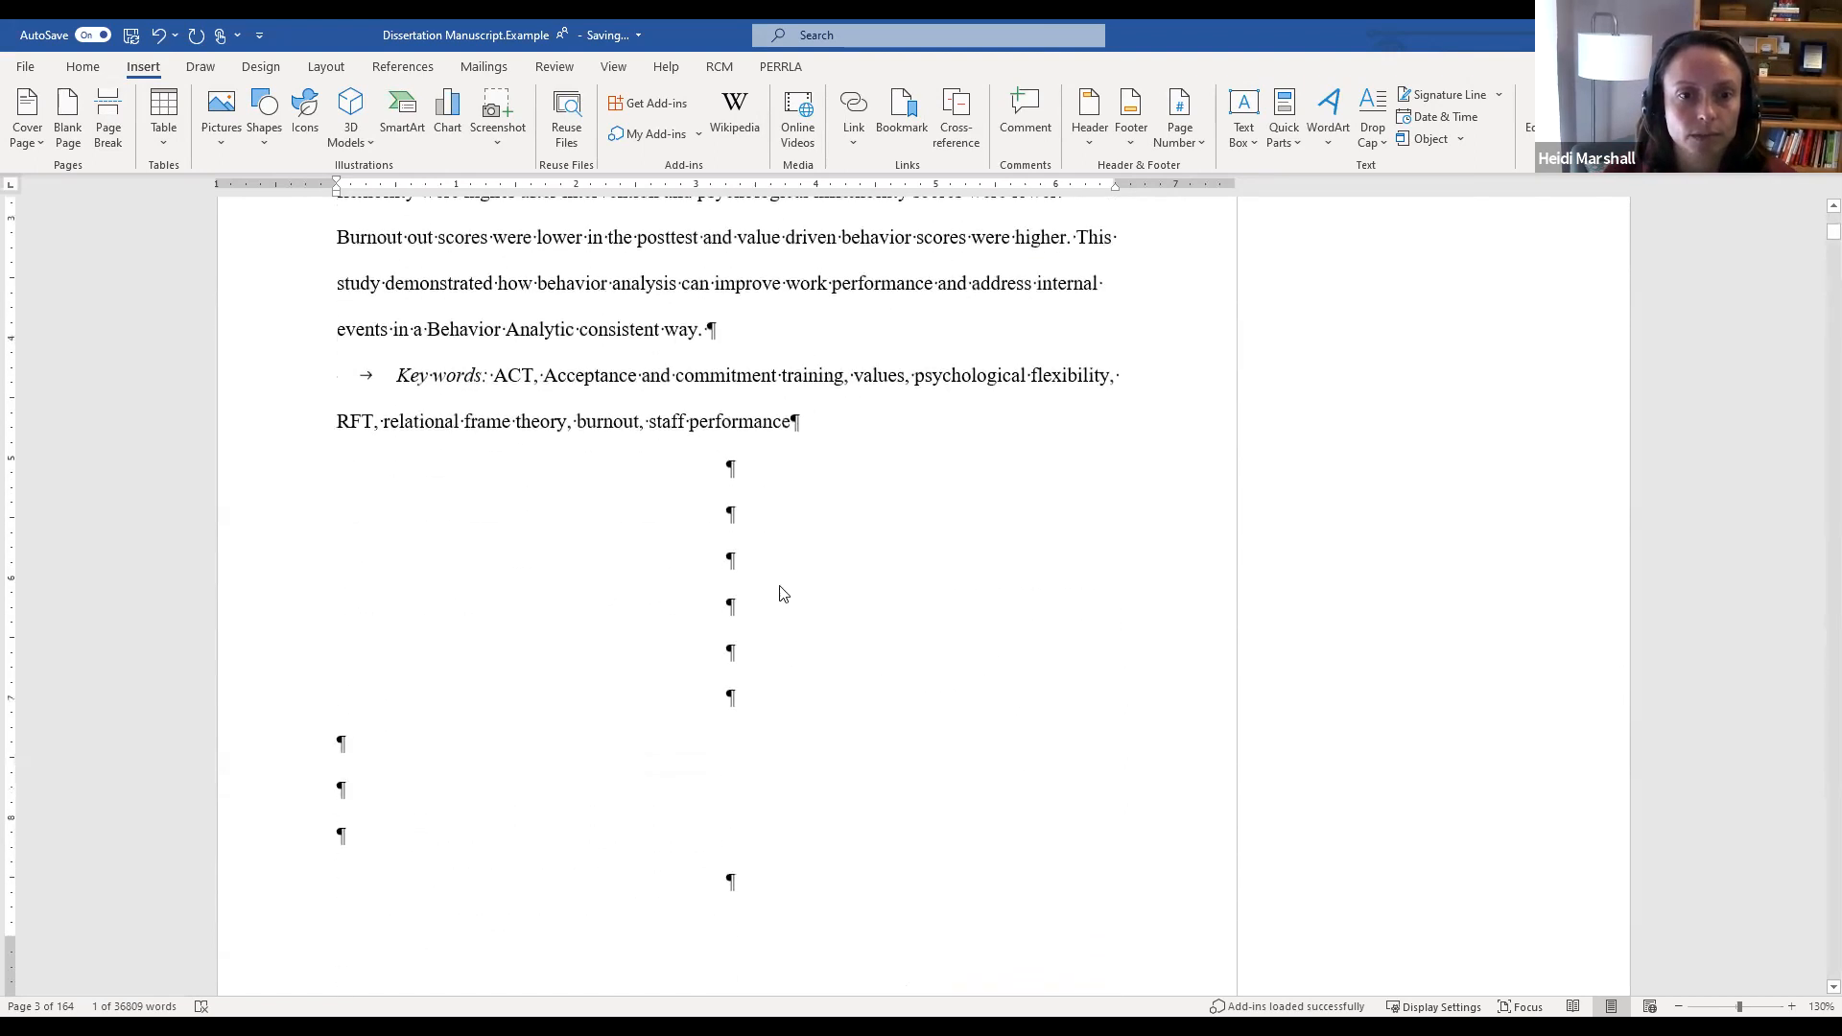
{"action": "left_click", "coordinate": [760, 812]}
{"action": "left_click", "coordinate": [624, 516]}
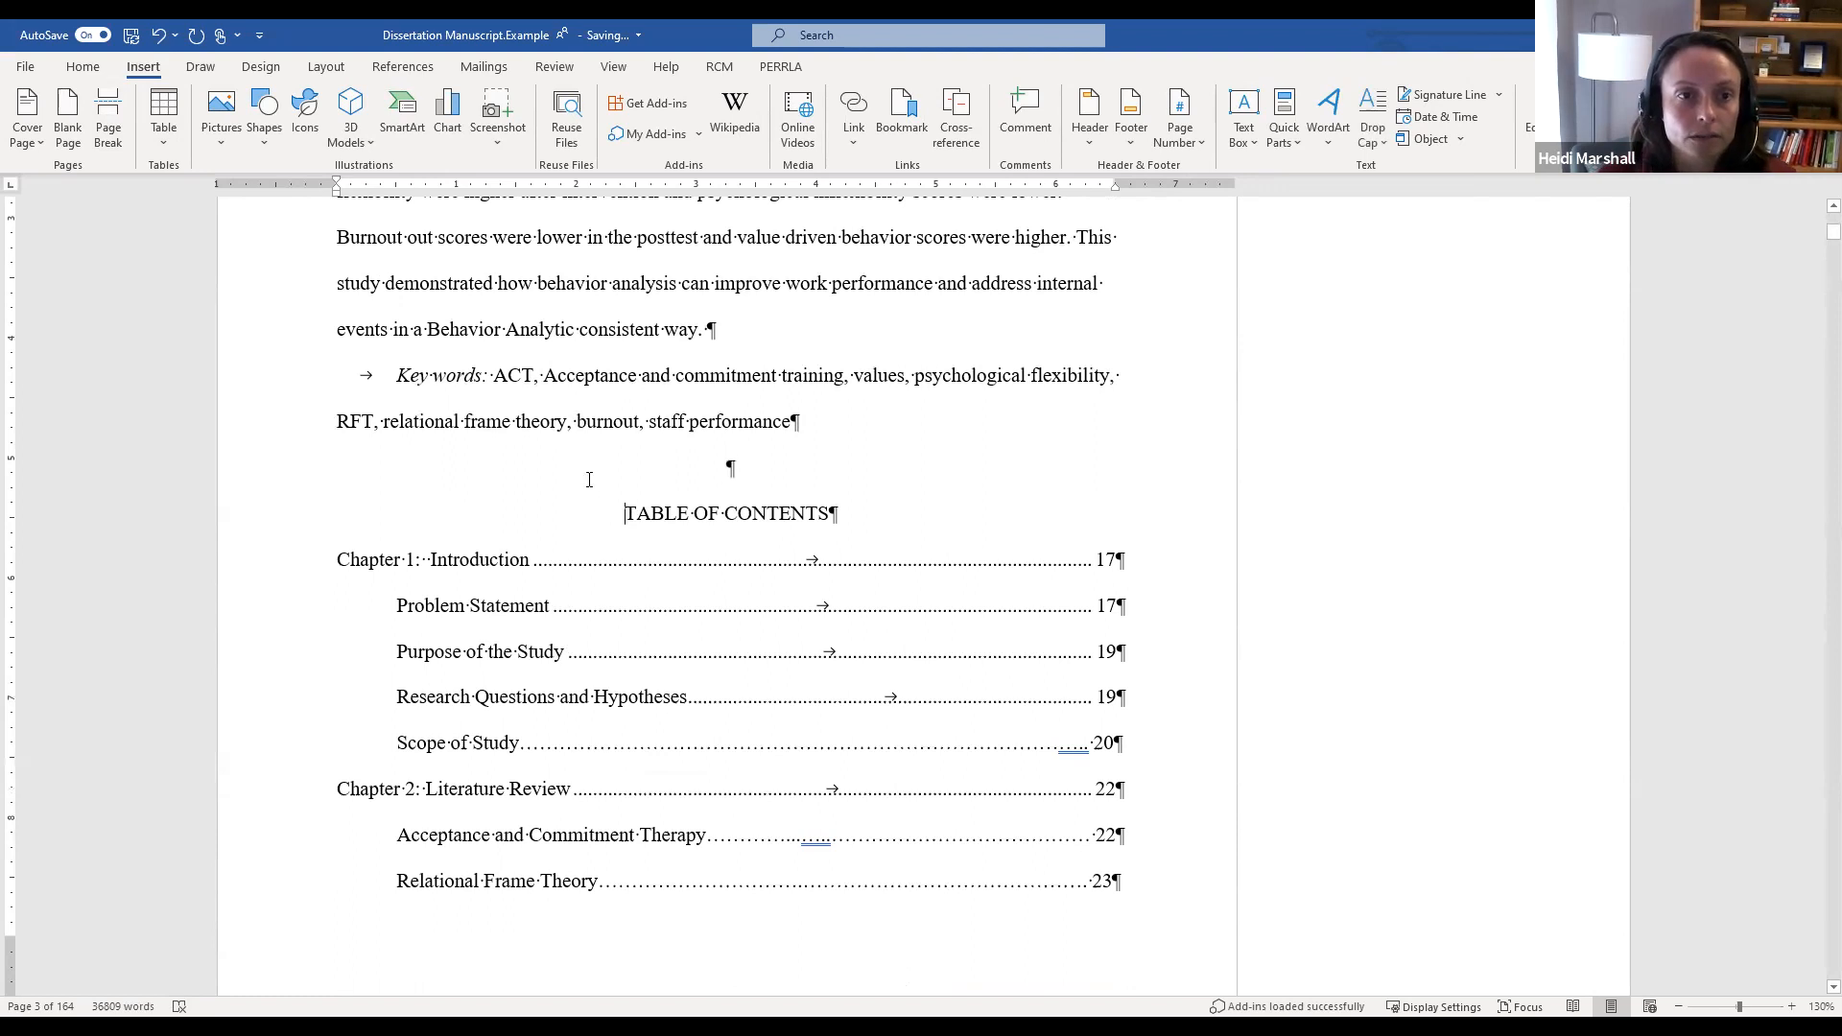
{"action": "left_click", "coordinate": [126, 110]}
Step: Replace the all-capitals contents heading with "Table of Contents" and make it bold
{"action": "scroll", "coordinate": [851, 572], "scroll_direction": "down", "scroll_amount": 5}
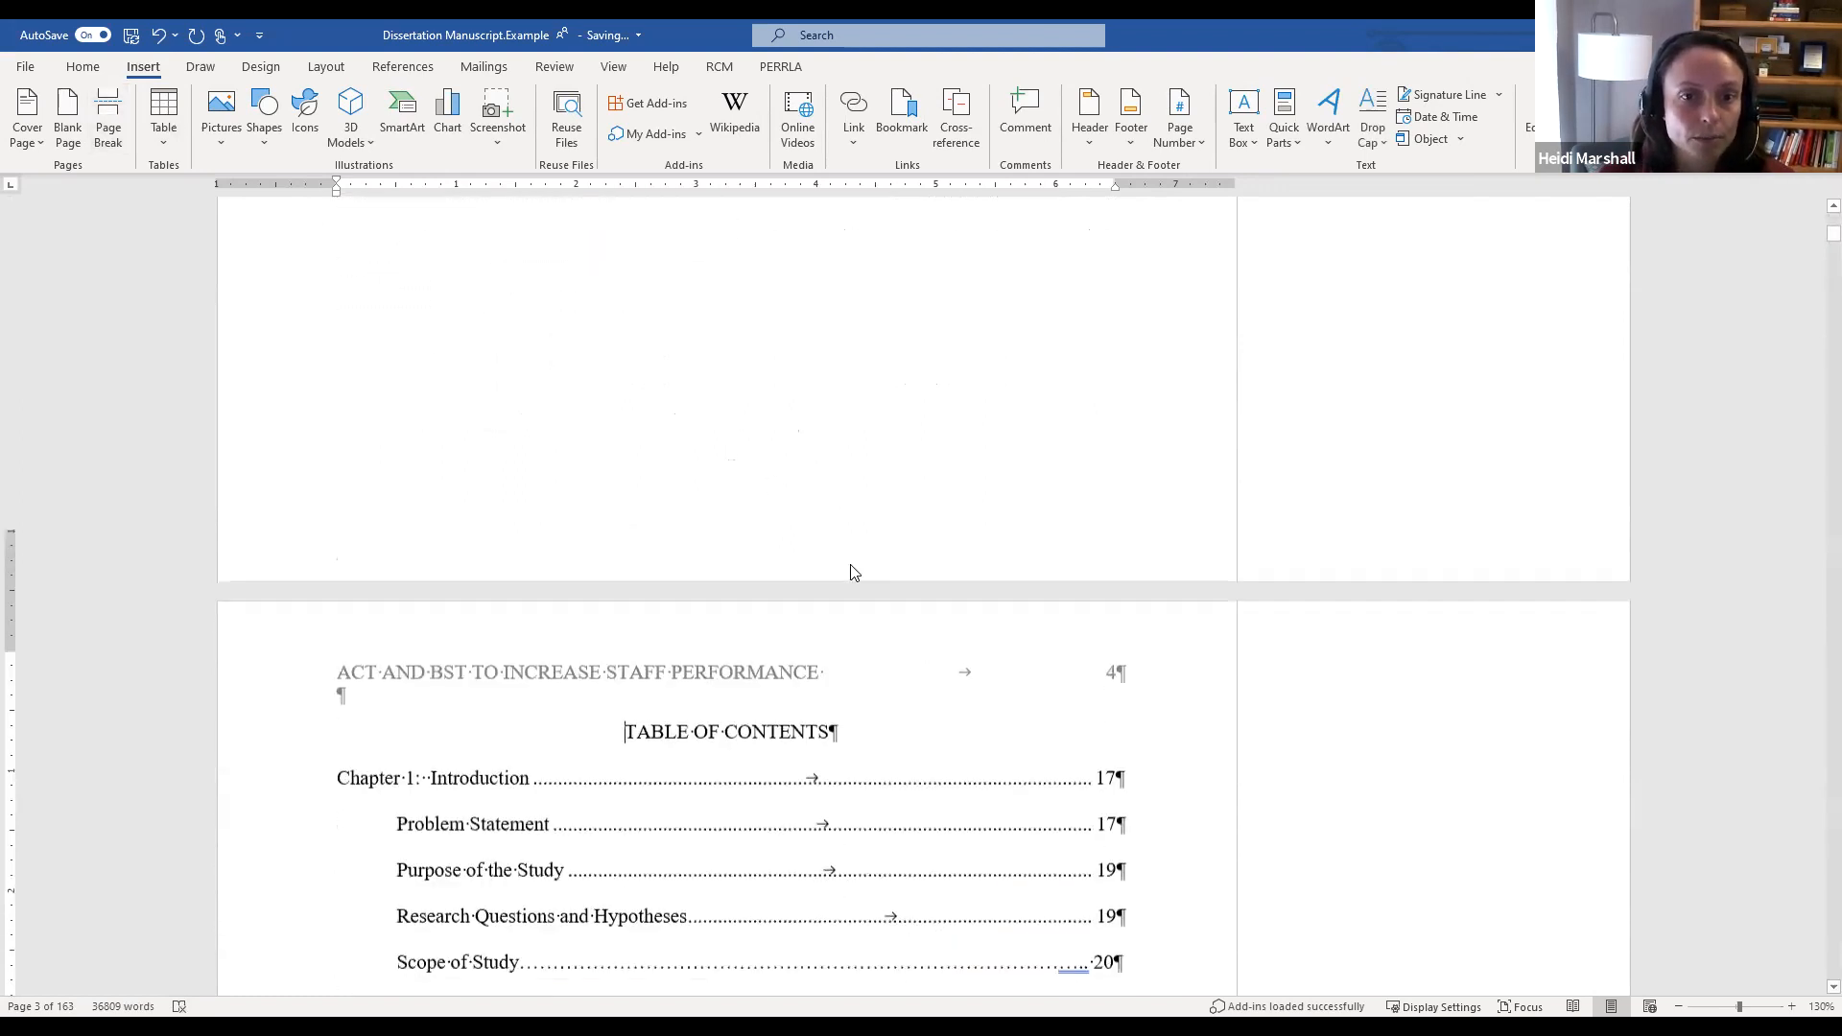
{"action": "left_click_drag", "start_coordinate": [624, 434], "coordinate": [844, 434]}
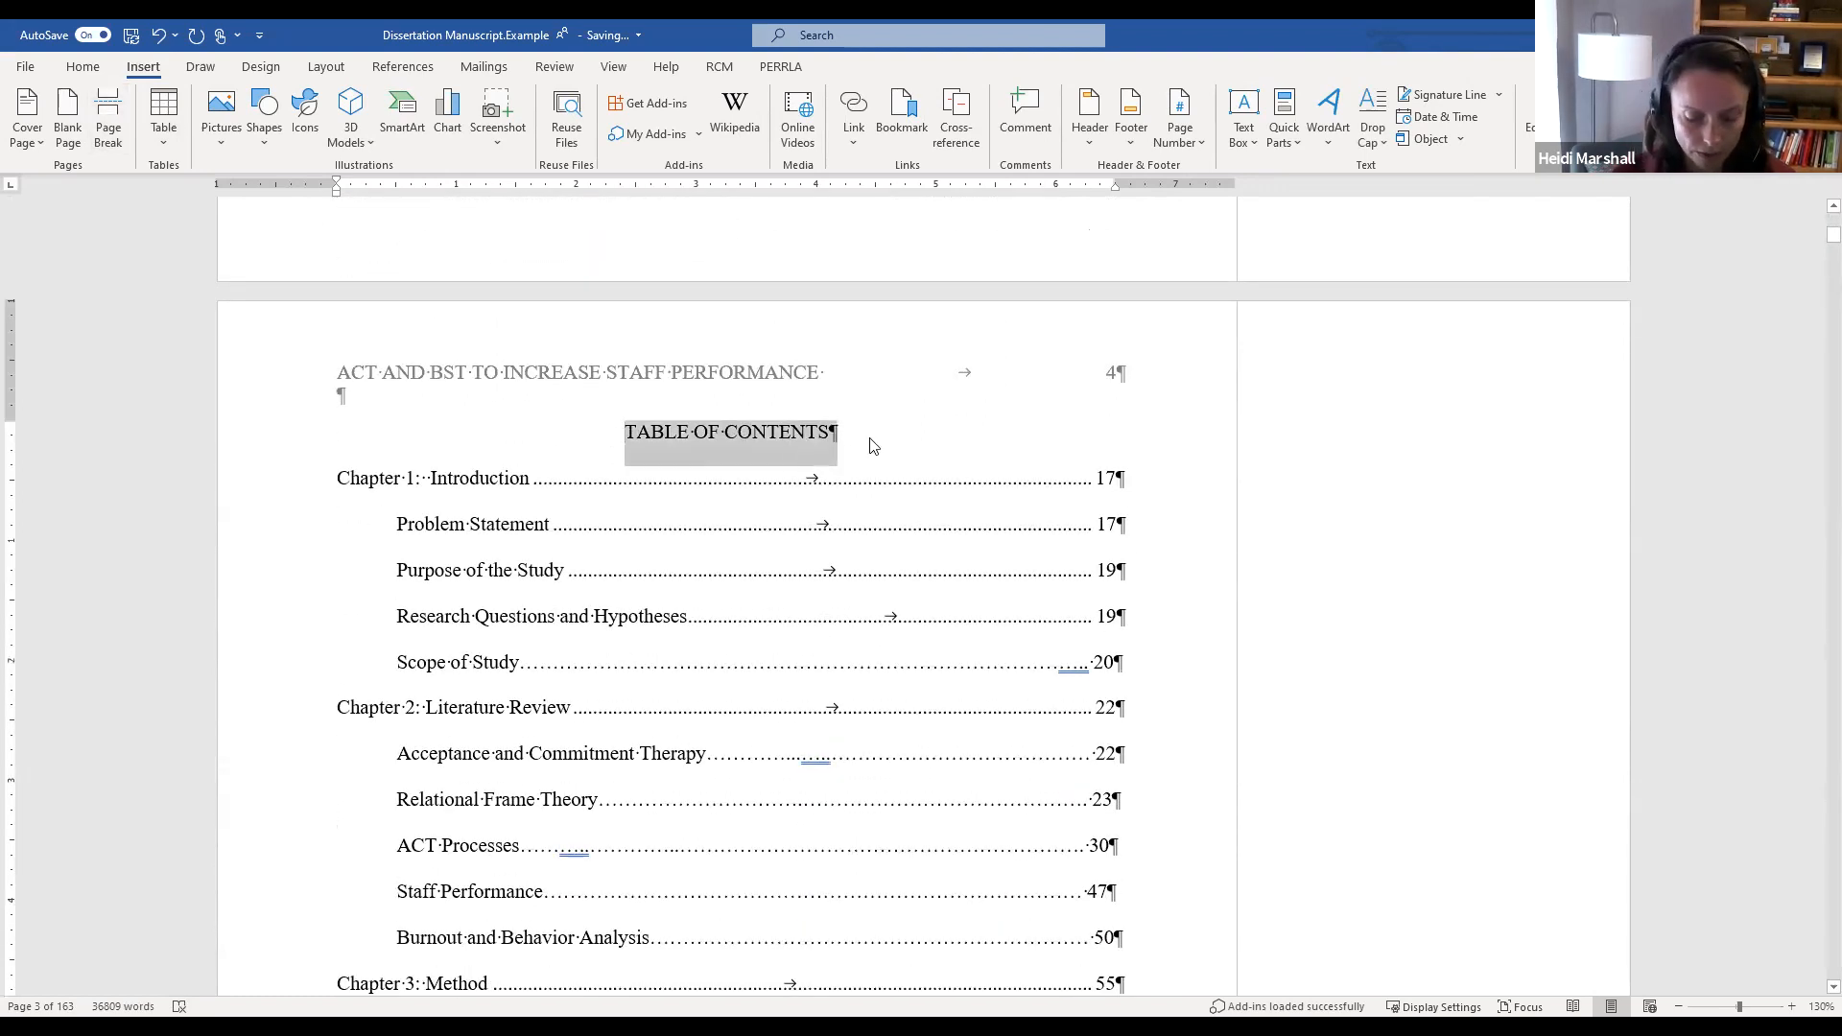
{"action": "key", "text": "BackSpace"}
{"action": "type", "text": "Table o"}
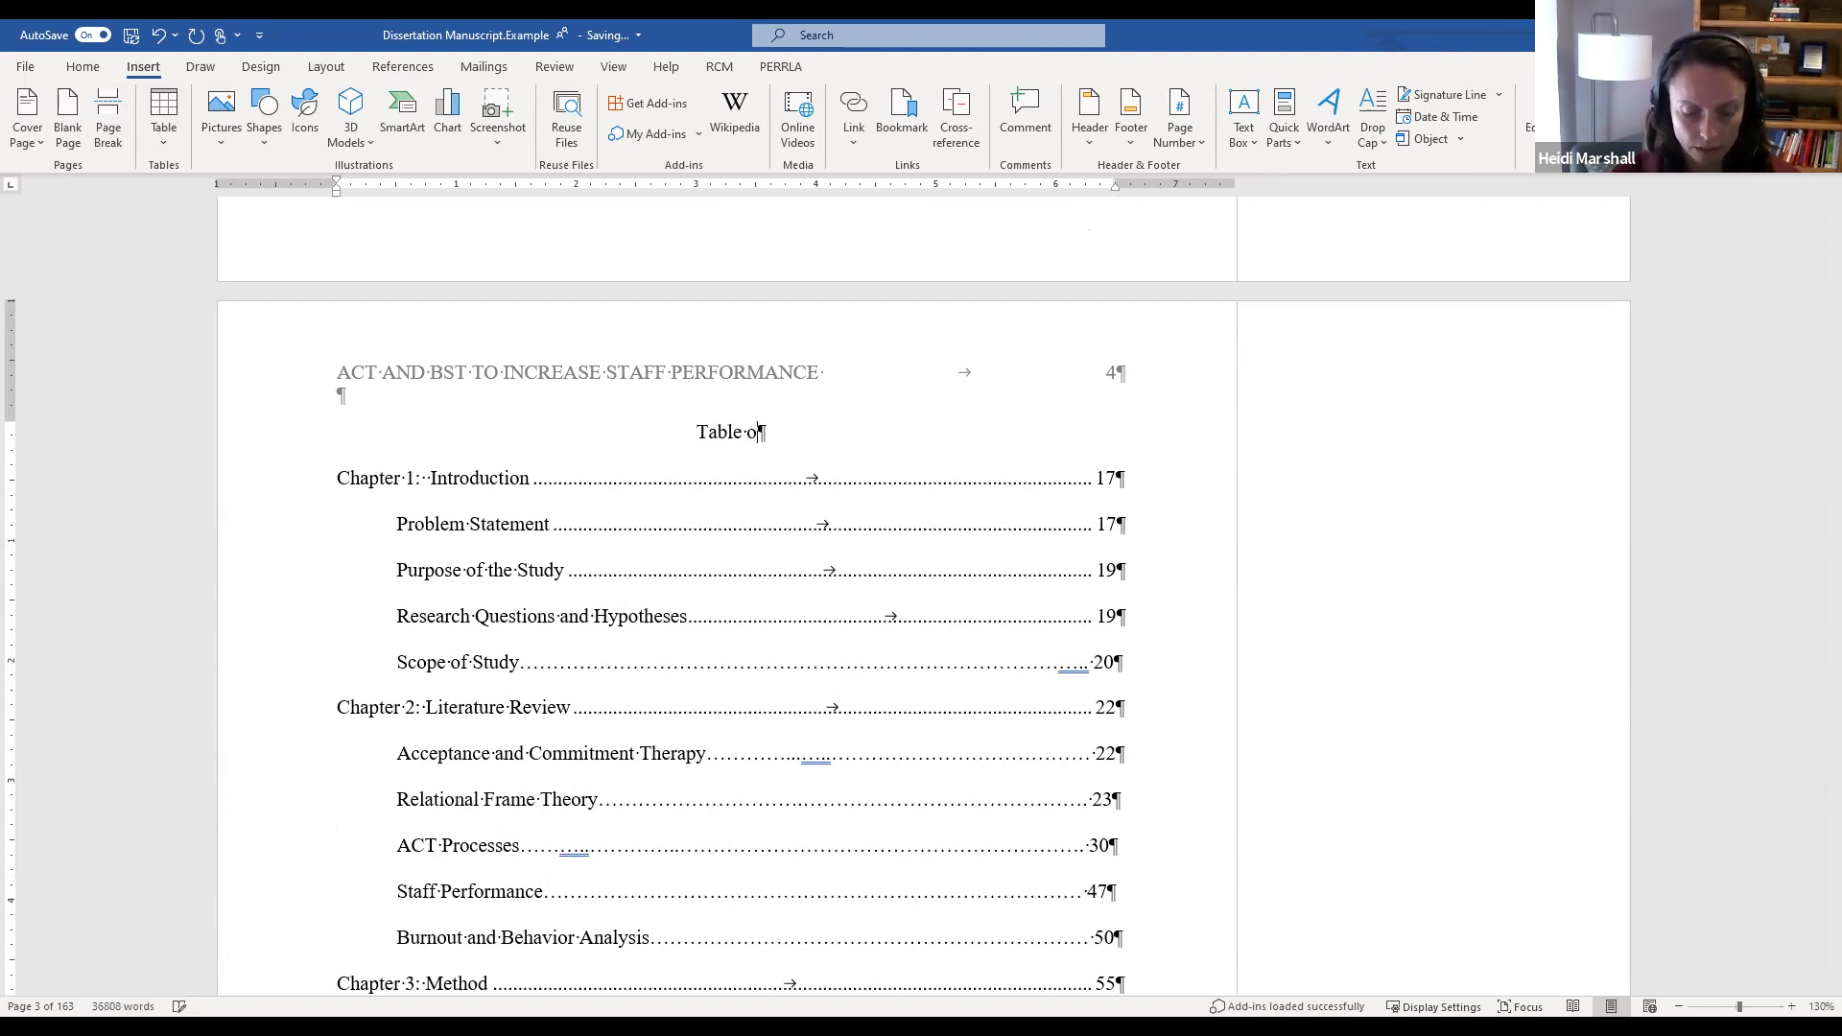
{"action": "type", "text": "f Contents"}
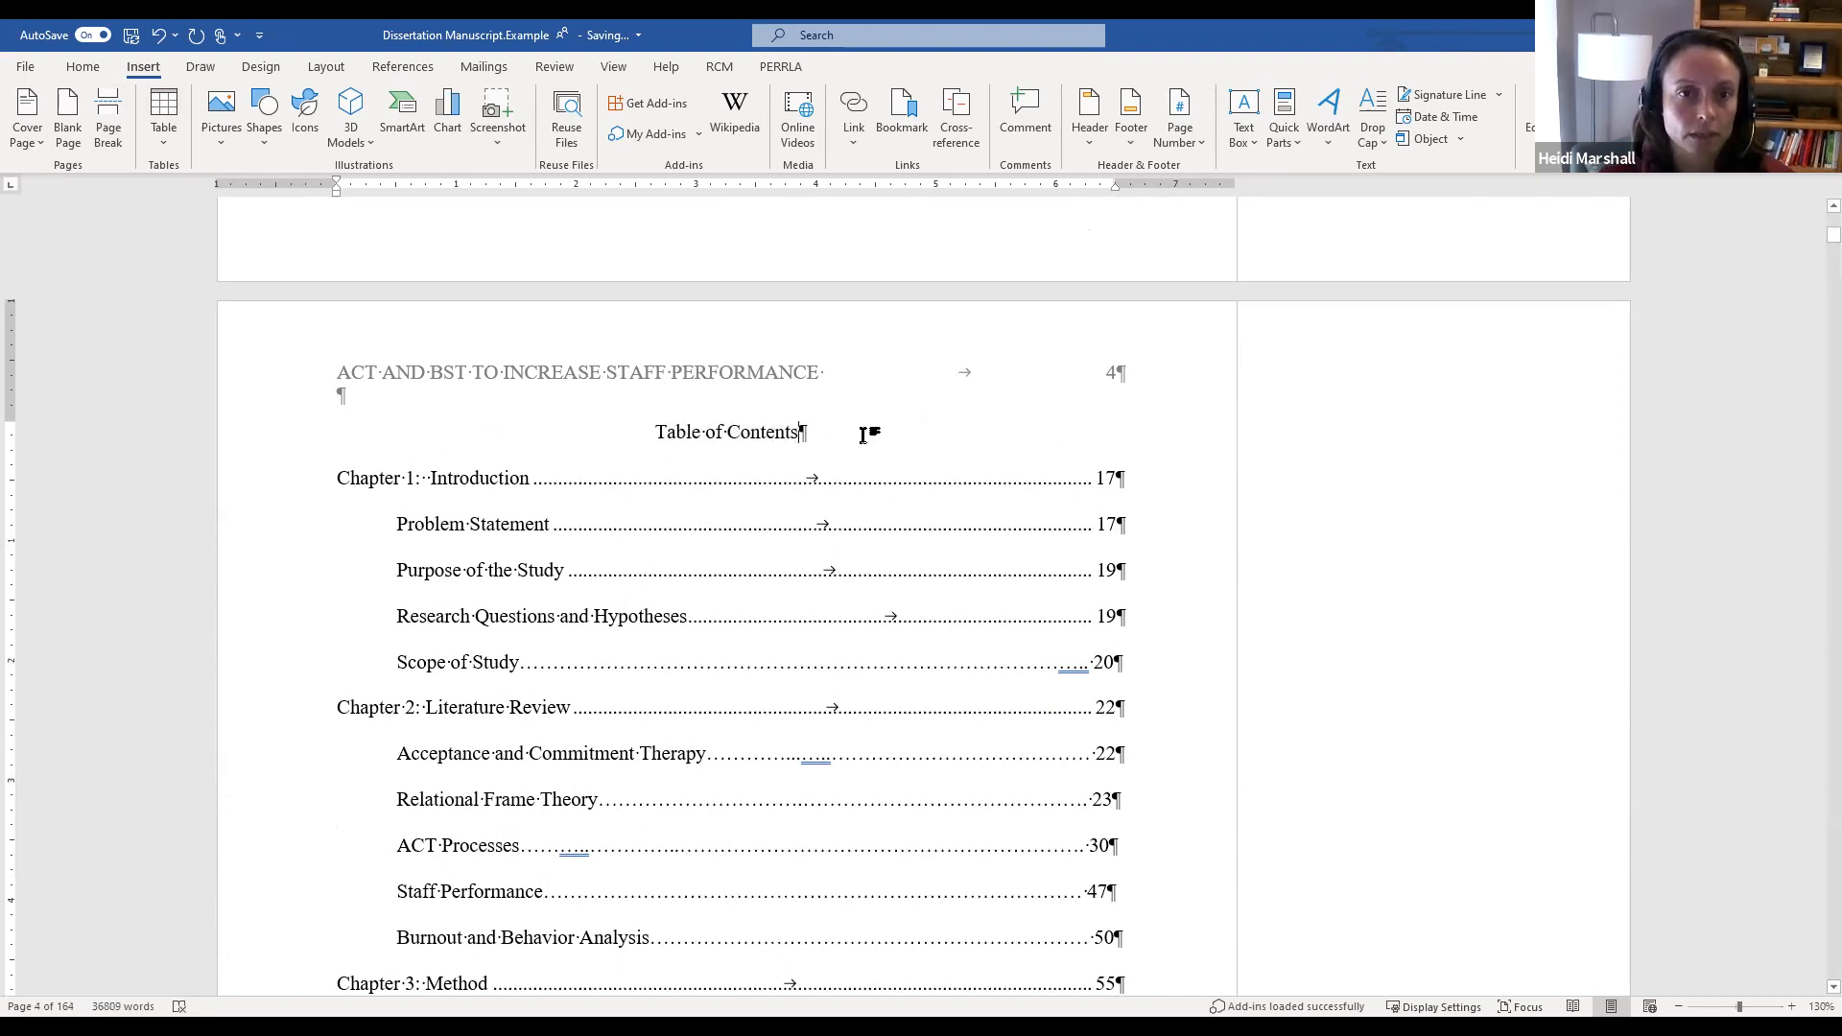
{"action": "left_click_drag", "start_coordinate": [863, 434], "coordinate": [537, 459]}
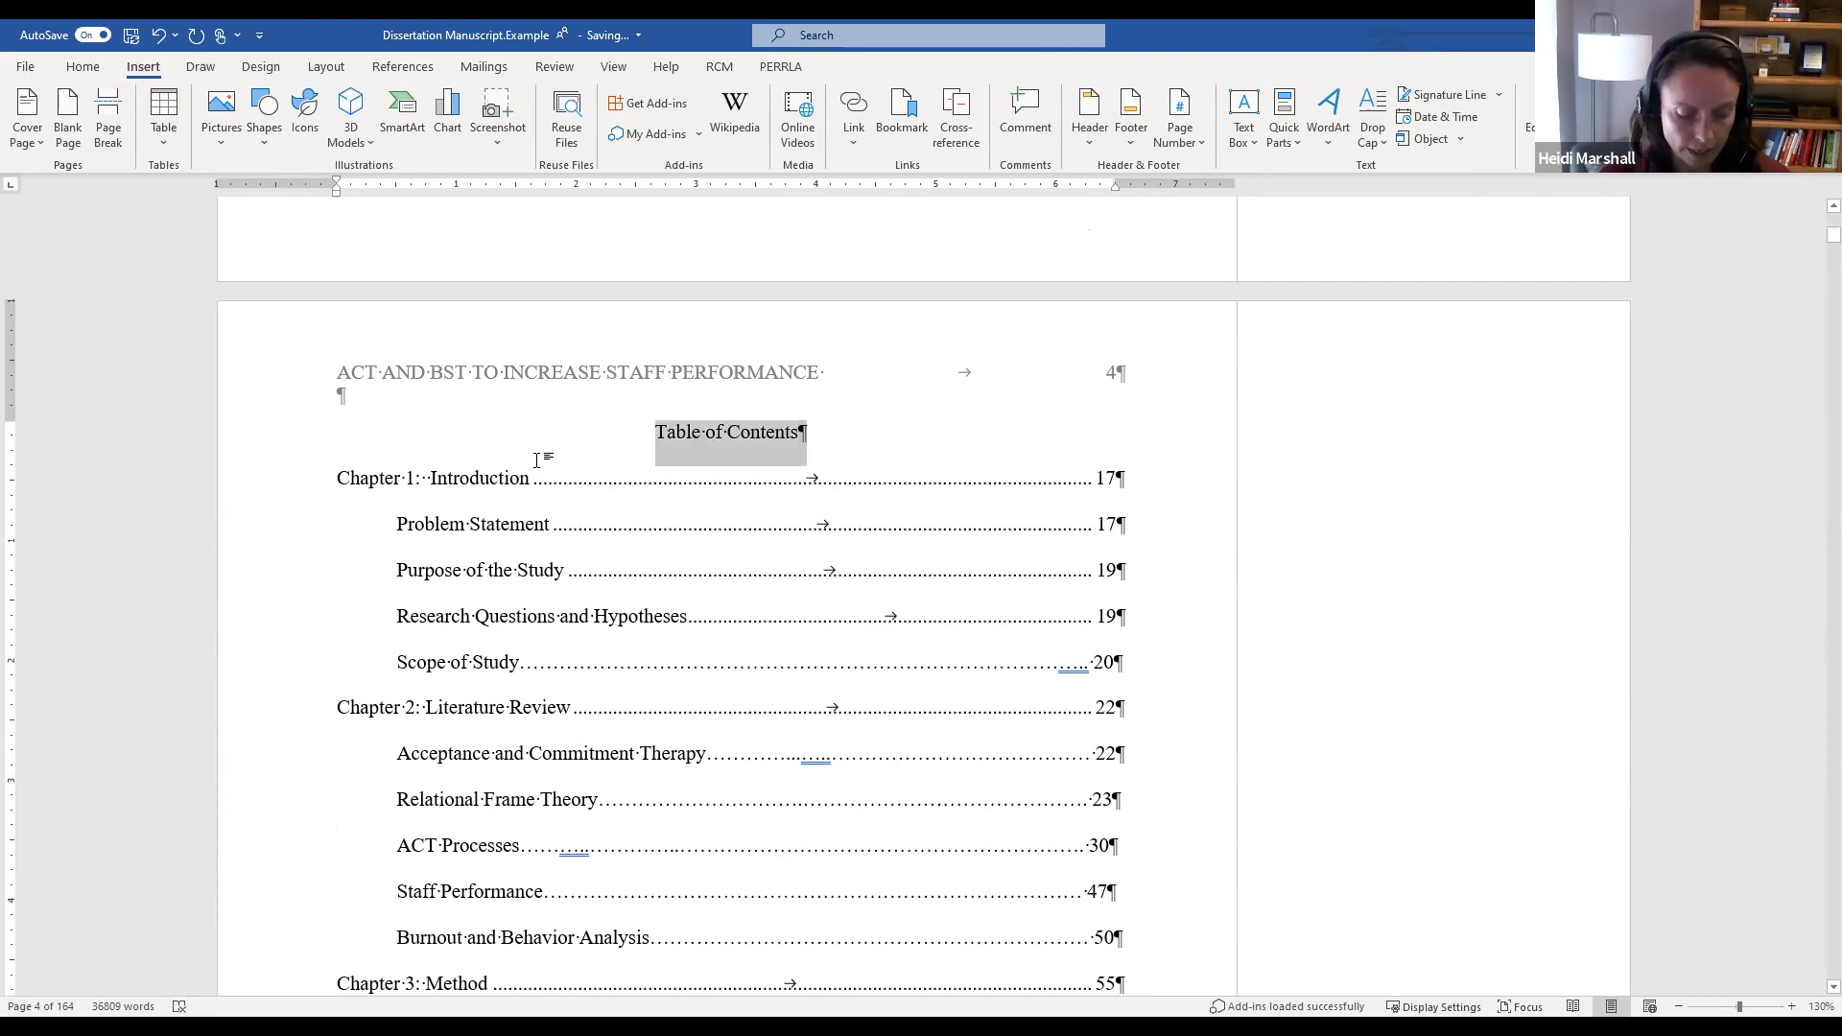
{"action": "key", "text": "ctrl+b"}
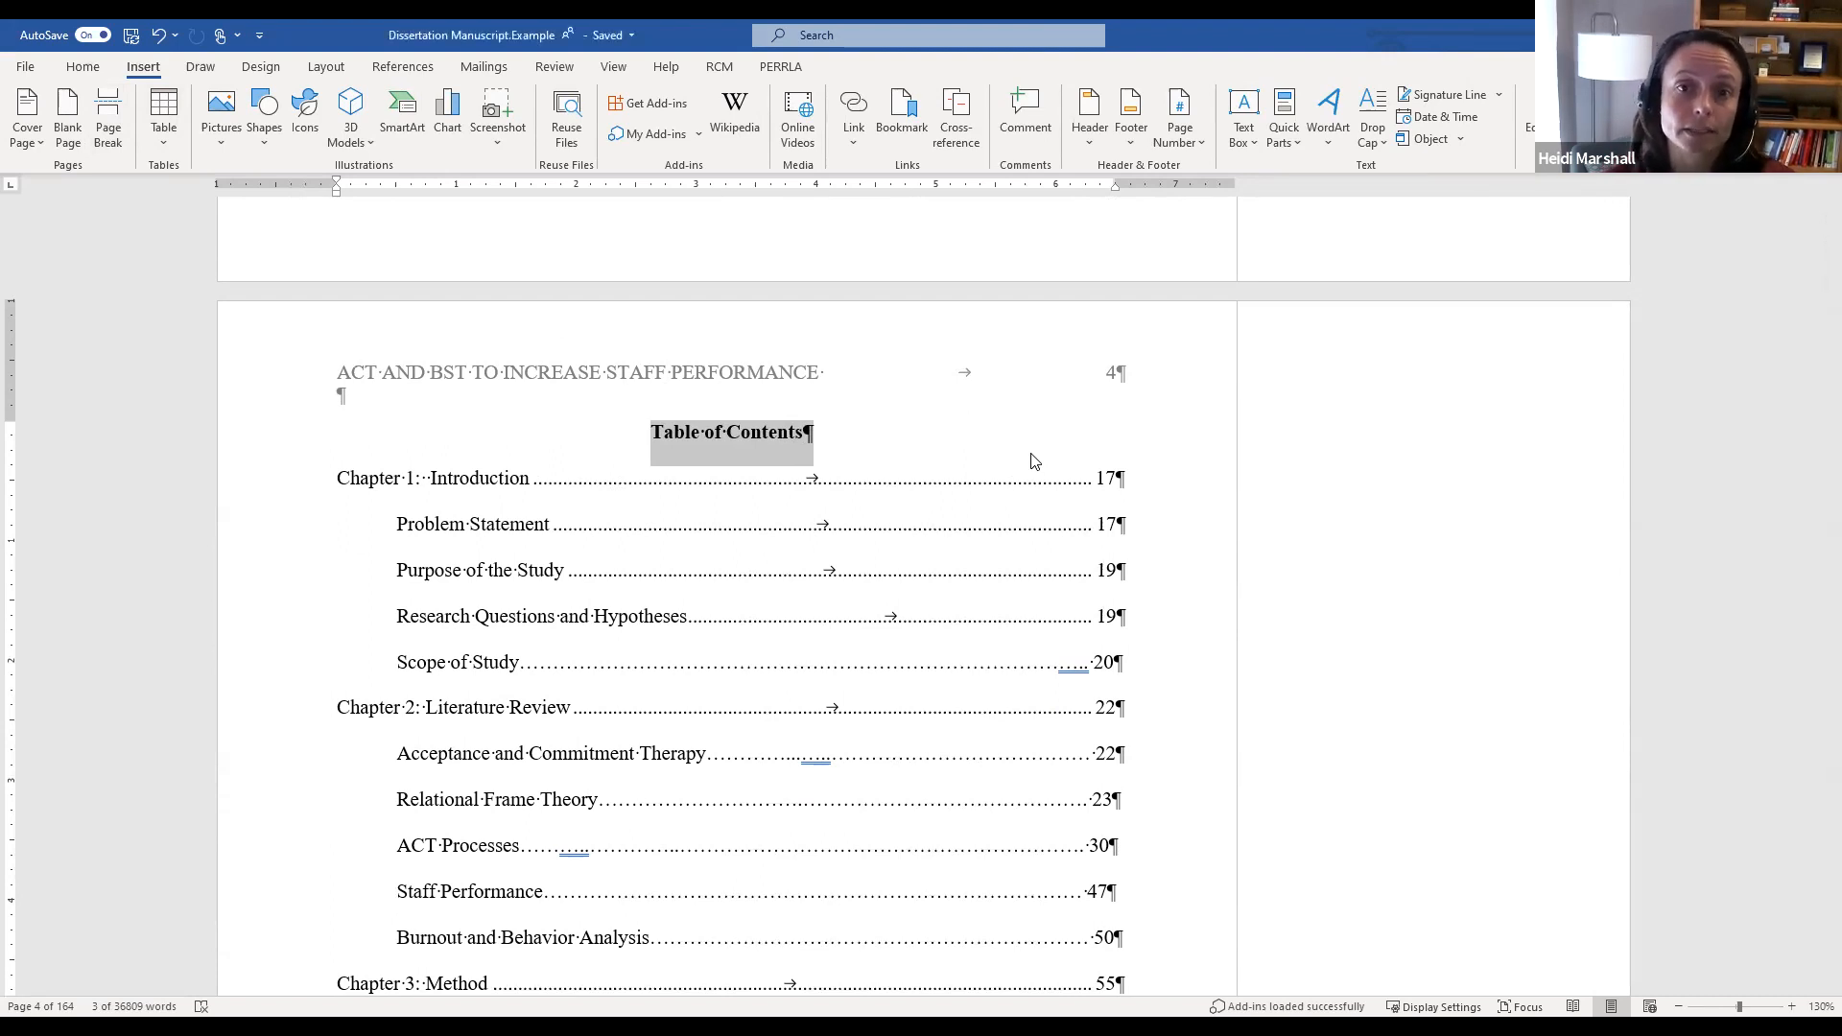
Step: Review the layout of the Abstract page, its keywords and page break, and the start of the Table of Contents
{"action": "scroll", "coordinate": [1032, 461], "scroll_direction": "up", "scroll_amount": 6}
{"action": "scroll", "coordinate": [1002, 407], "scroll_direction": "up", "scroll_amount": 8}
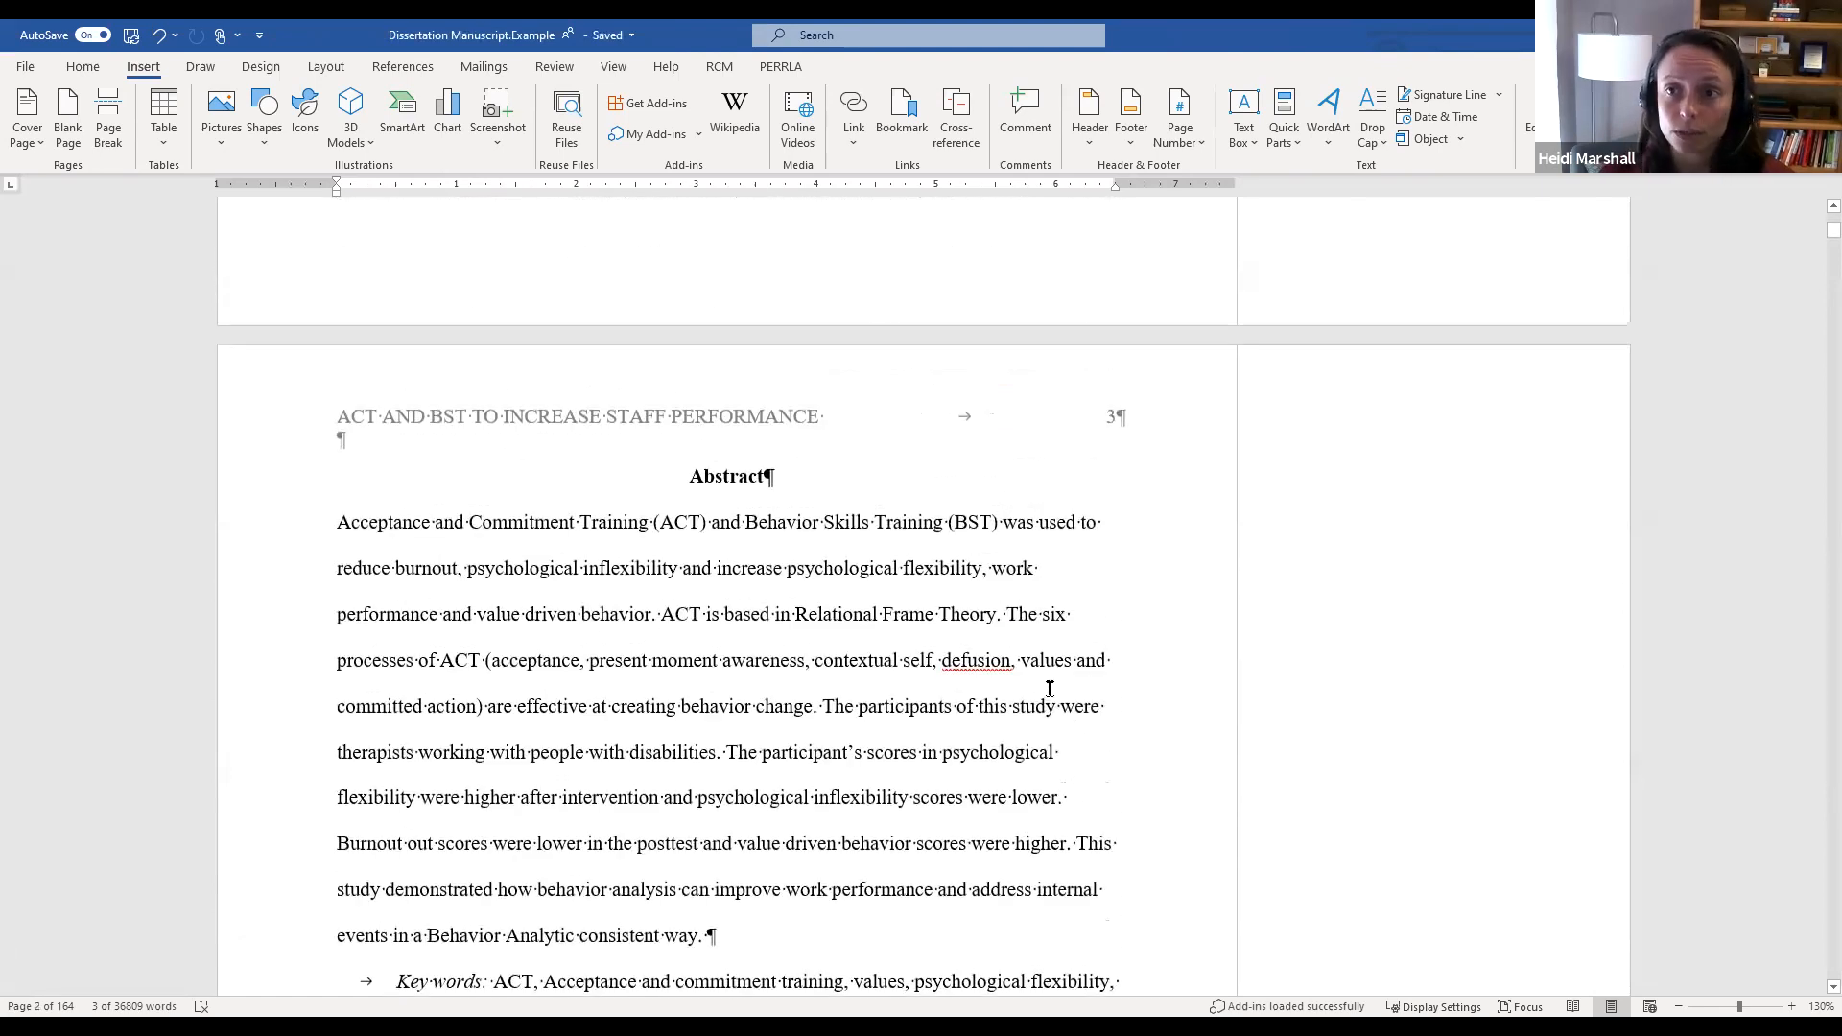
{"action": "scroll", "coordinate": [1049, 688], "scroll_direction": "down", "scroll_amount": 3}
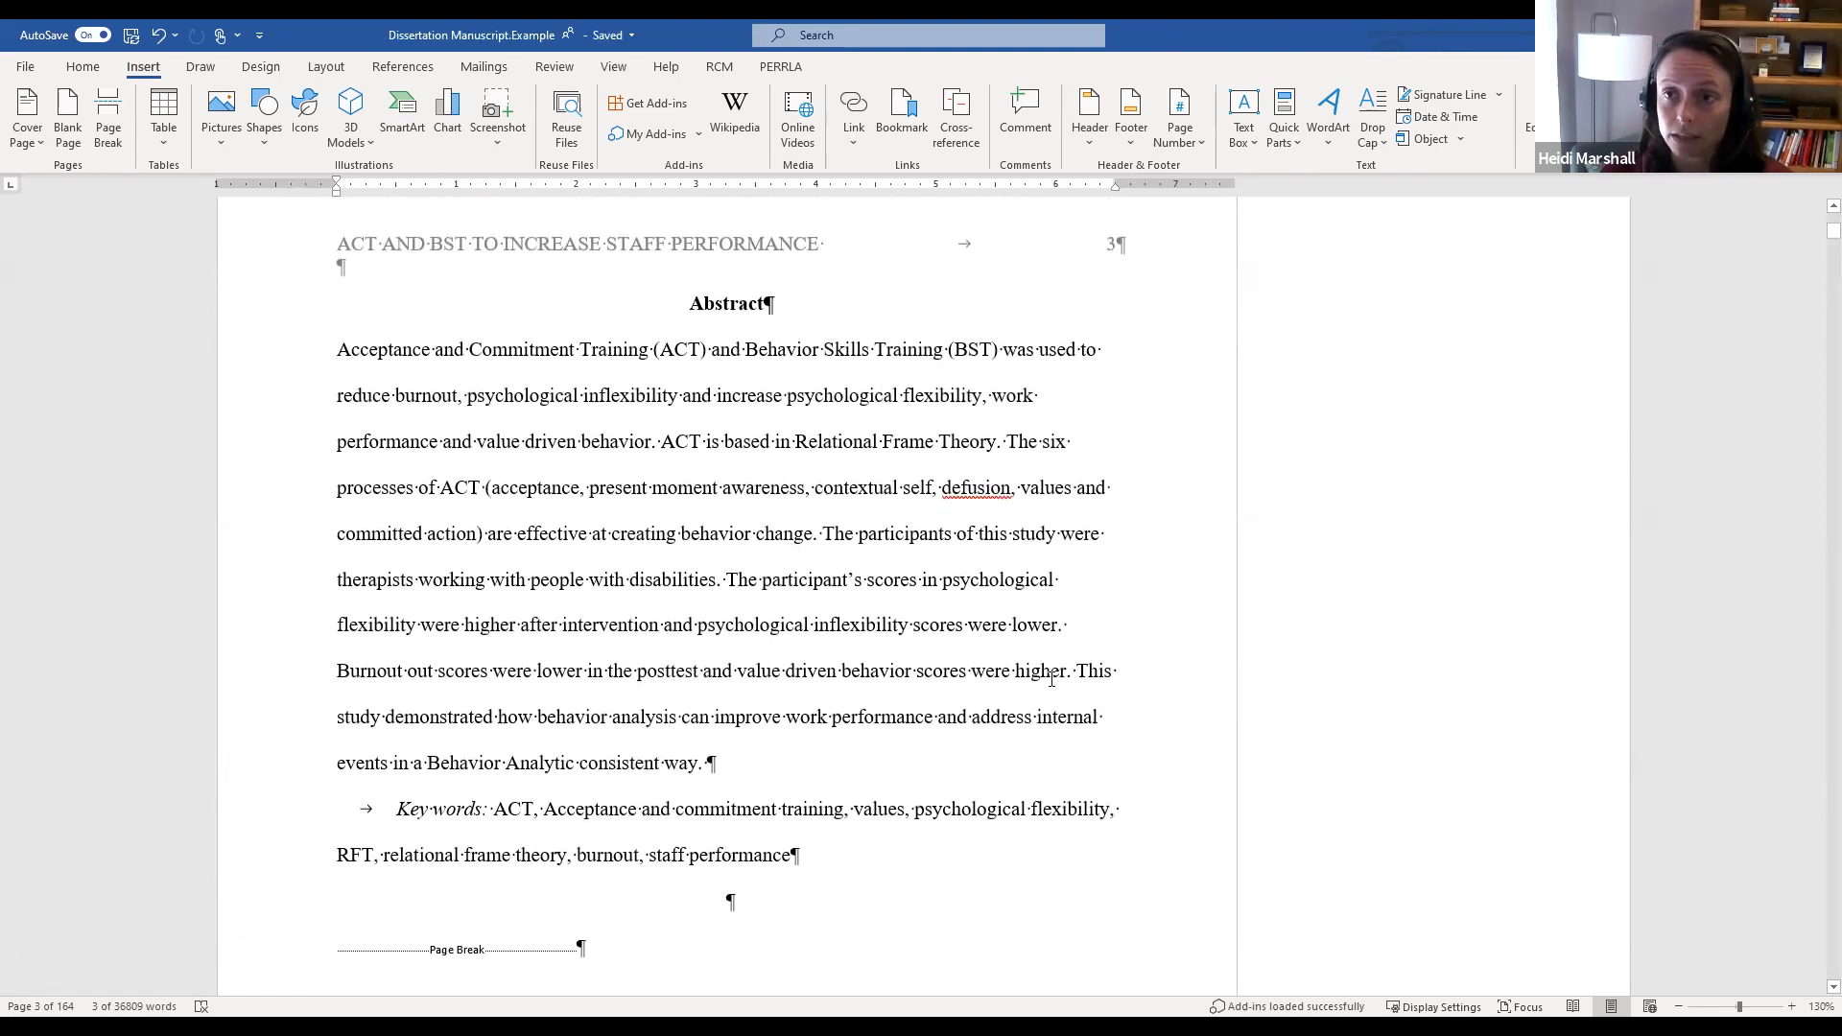
{"action": "scroll", "coordinate": [1052, 679], "scroll_direction": "down", "scroll_amount": 2}
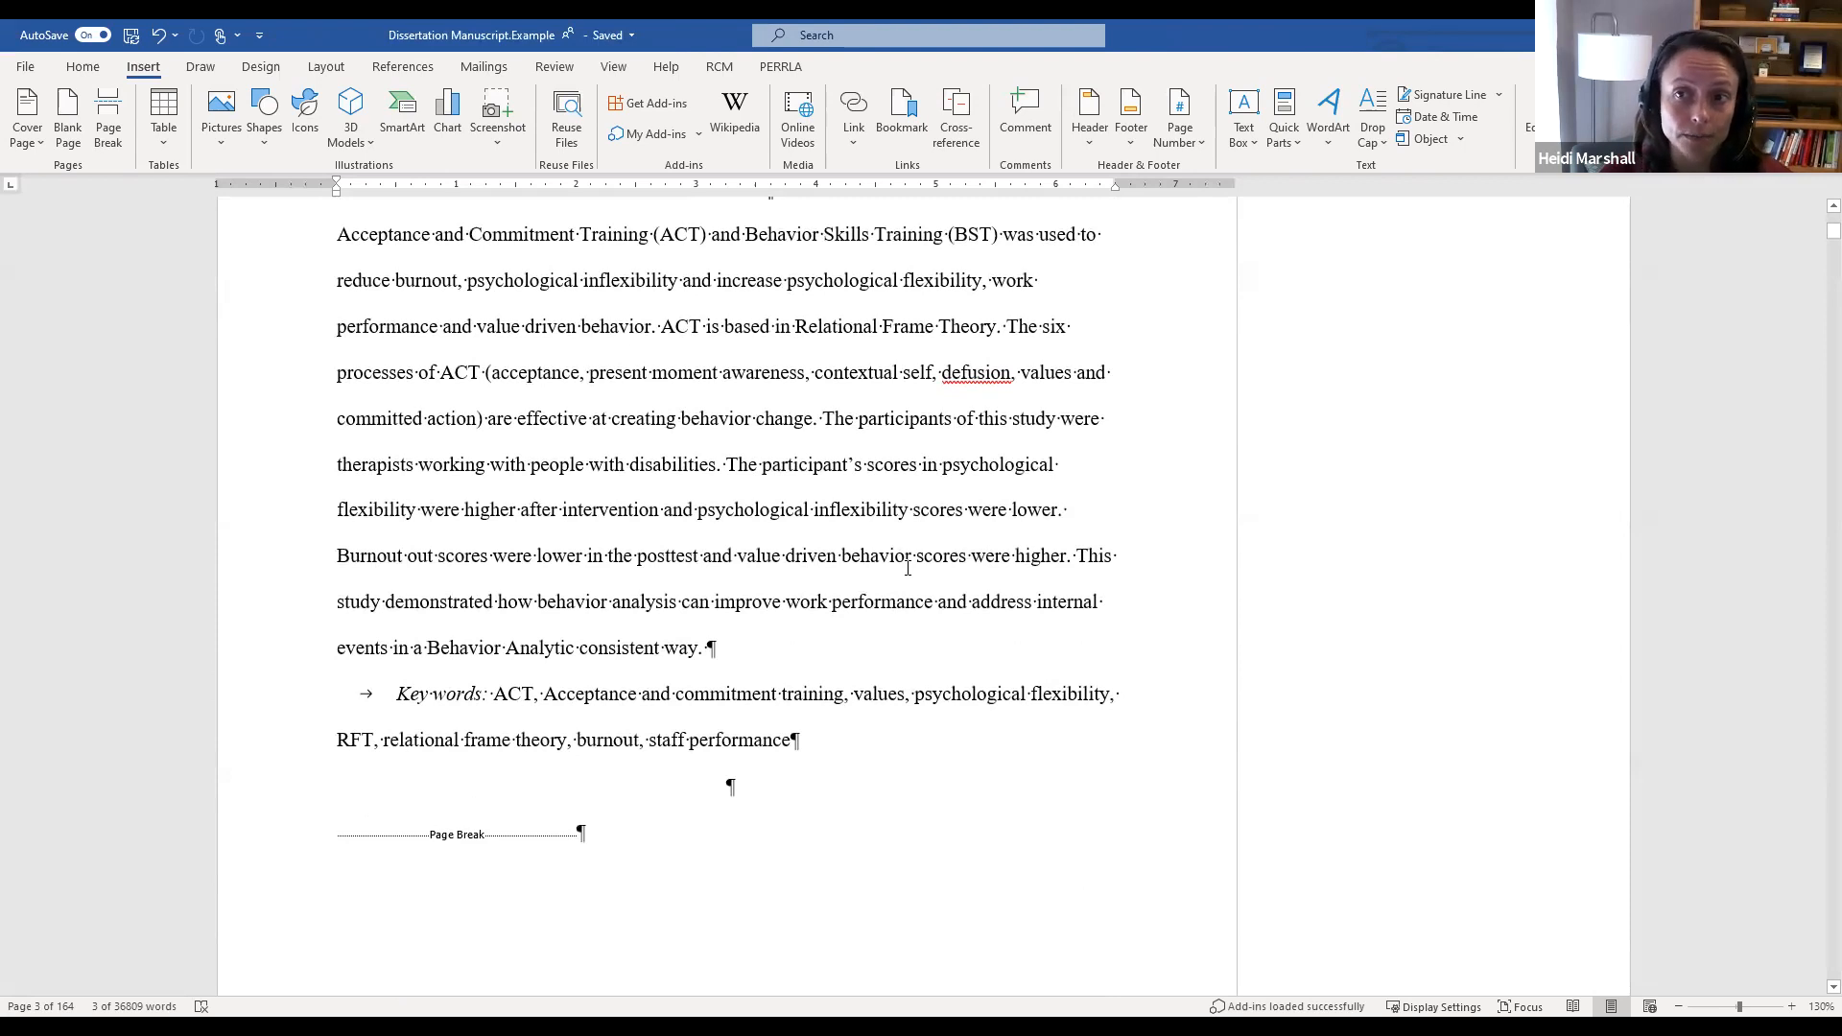
{"action": "scroll", "coordinate": [908, 568], "scroll_direction": "down", "scroll_amount": 10}
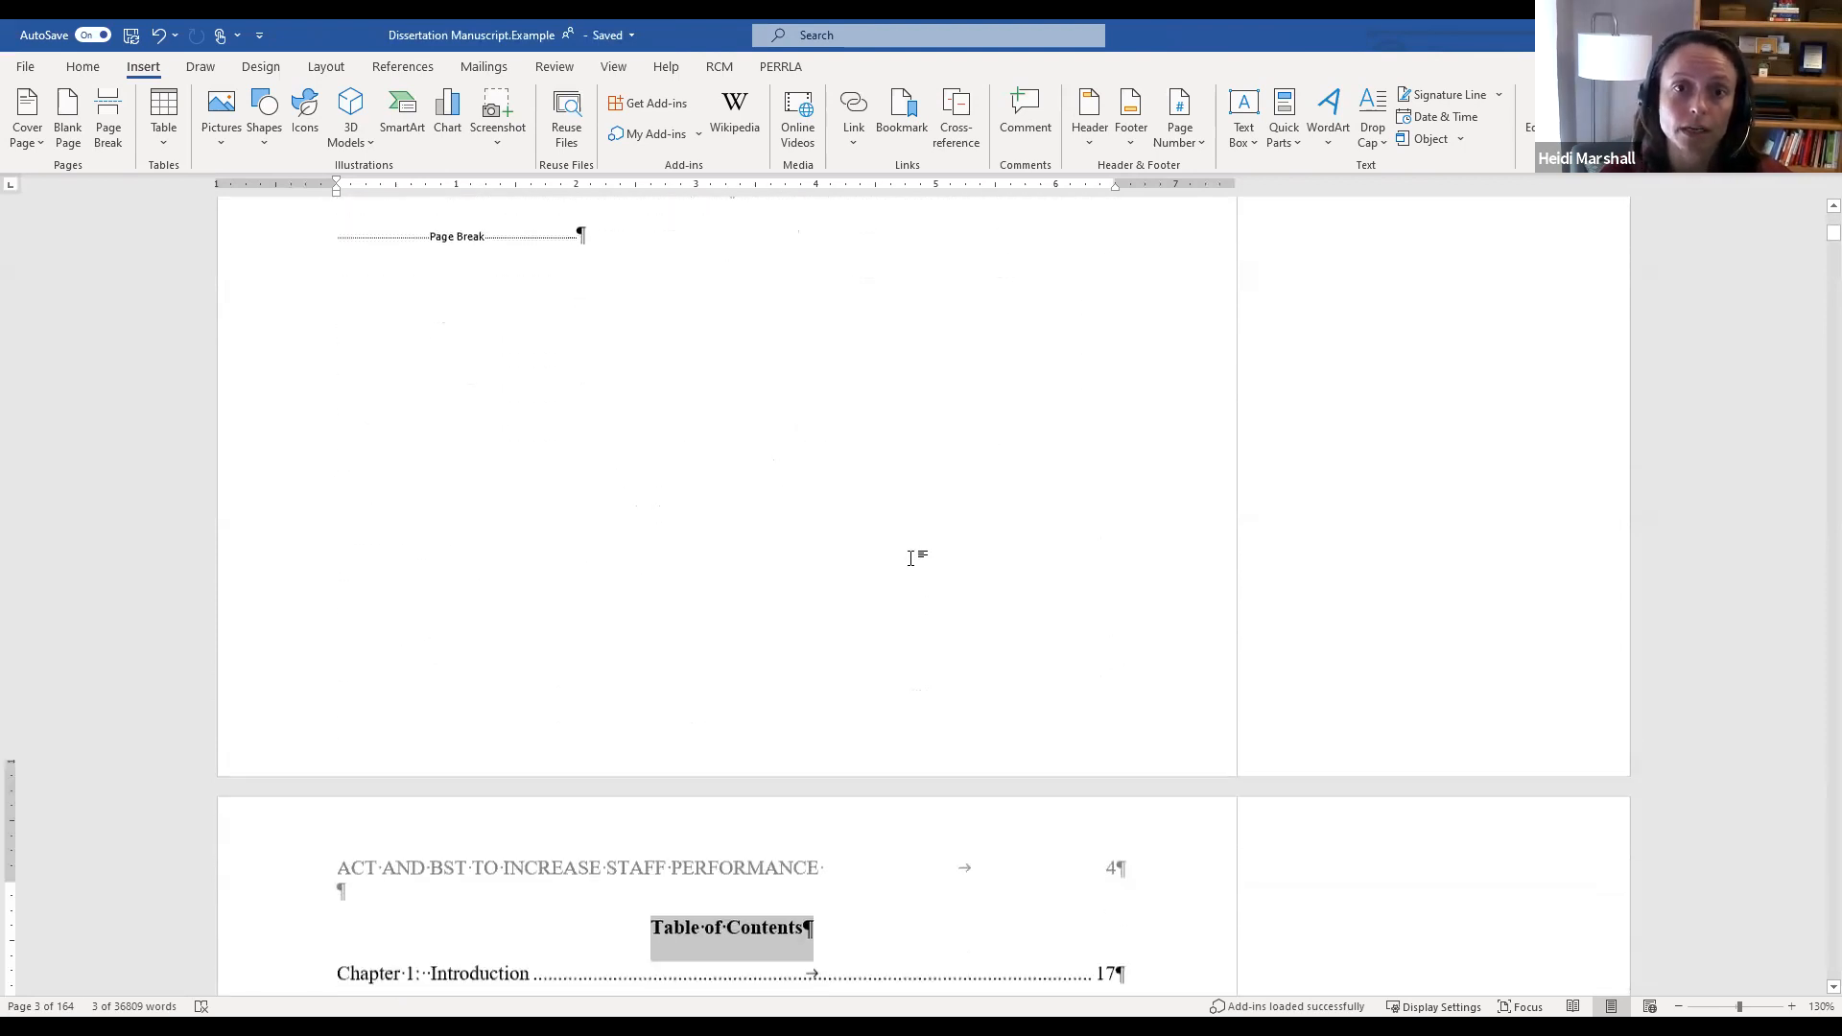
{"action": "scroll", "coordinate": [911, 558], "scroll_direction": "down", "scroll_amount": 4}
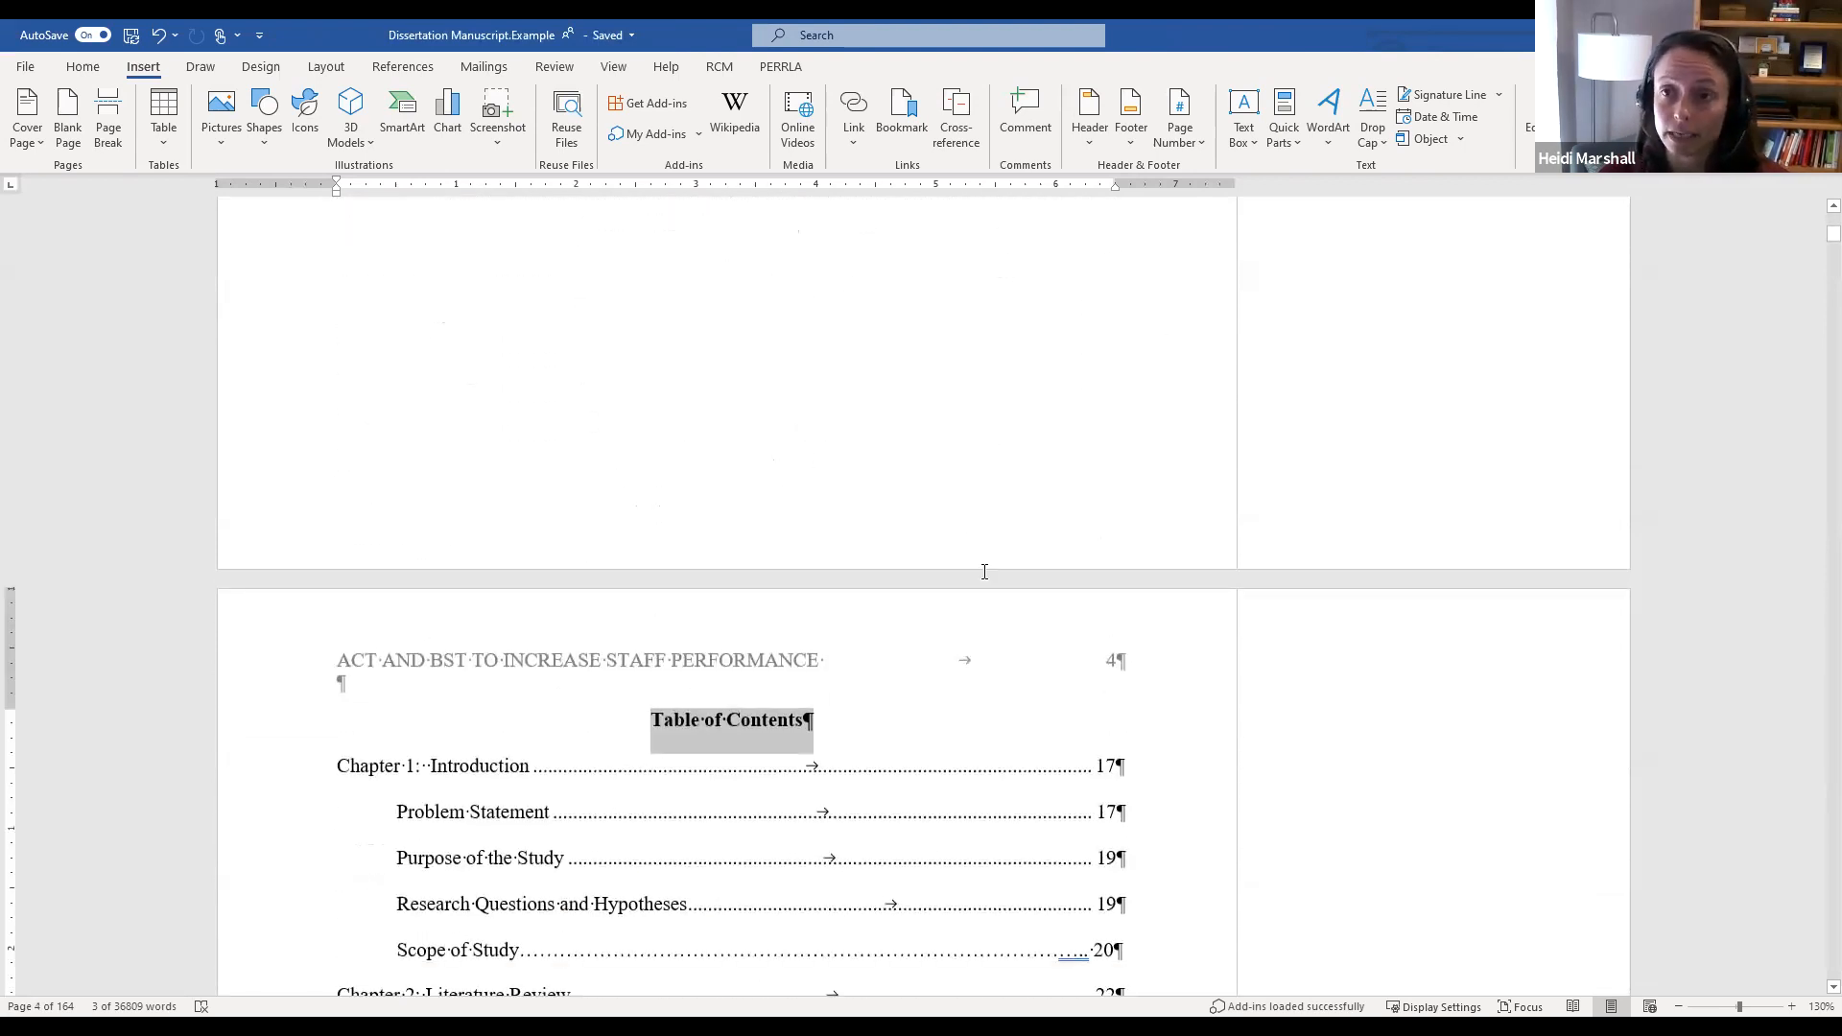
{"action": "scroll", "coordinate": [903, 473], "scroll_direction": "down", "scroll_amount": 6}
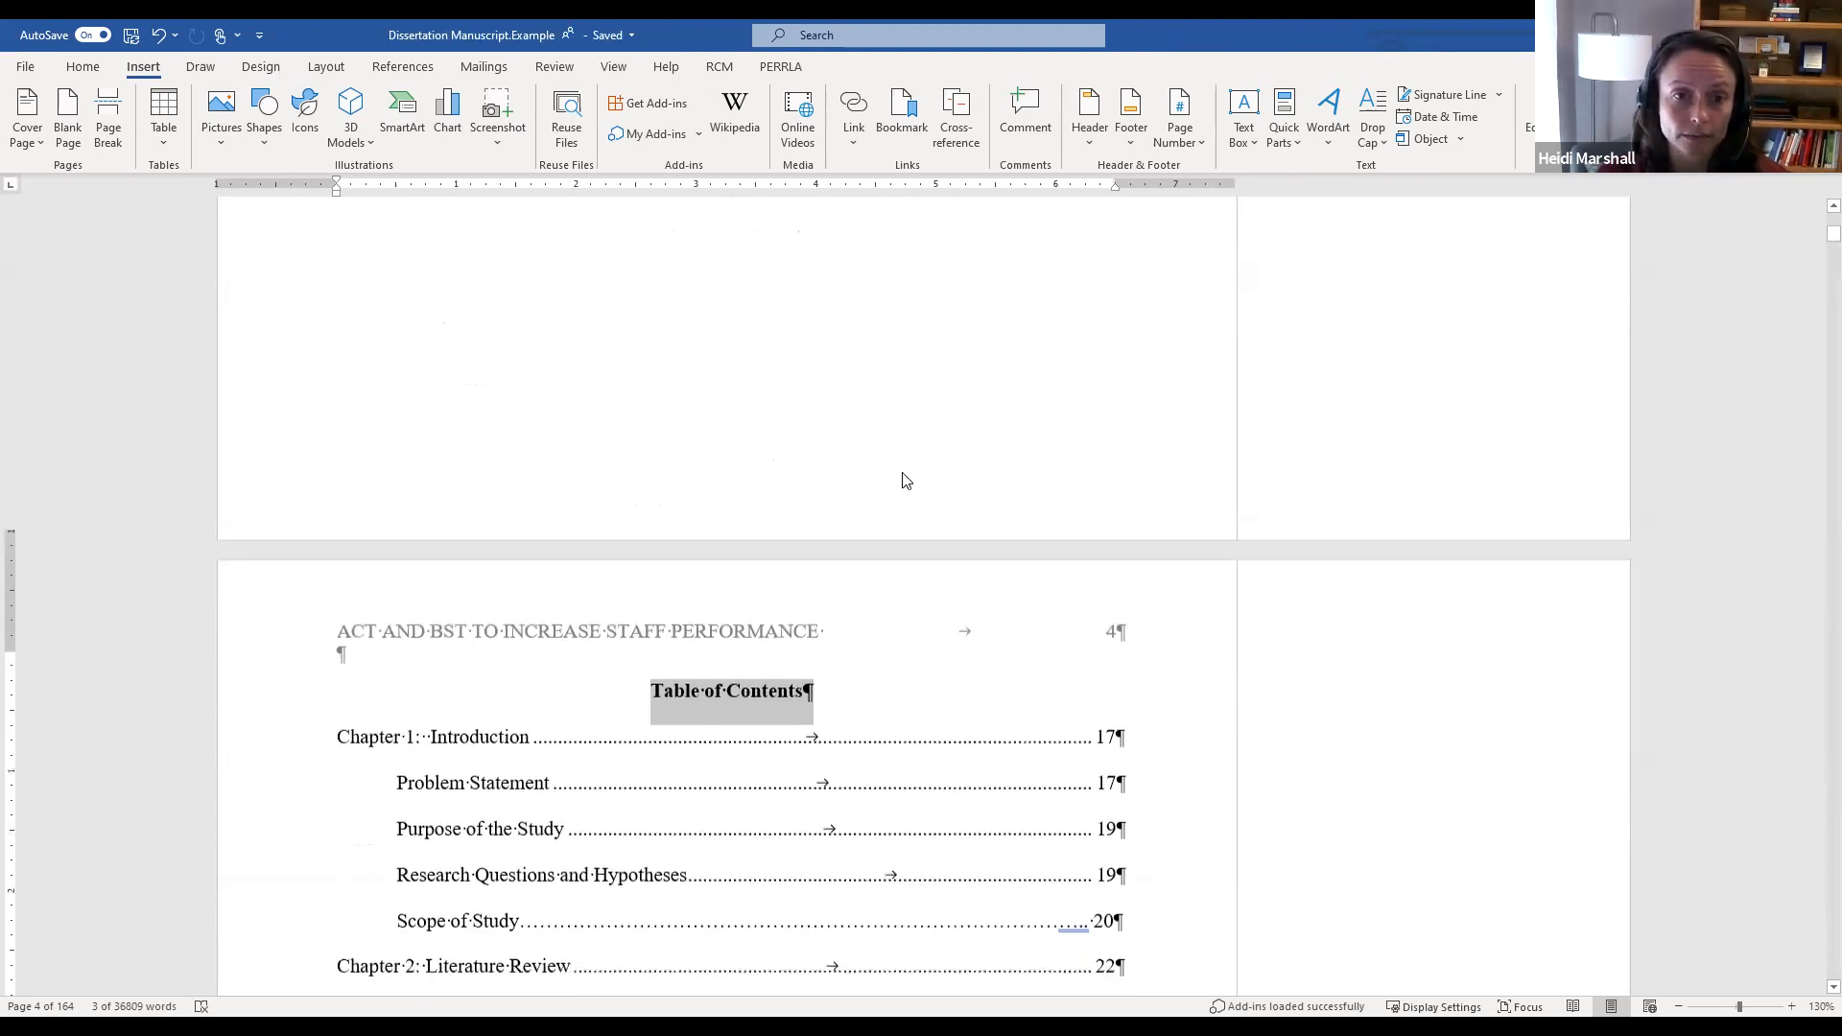
Step: Delete the manually typed table of contents entries from Chapter 1: Introduction through References
{"action": "left_click", "coordinate": [466, 512]}
{"action": "left_click_drag", "start_coordinate": [338, 420], "coordinate": [1176, 216]}
{"action": "scroll", "coordinate": [1002, 894], "scroll_direction": "down", "scroll_amount": 6}
{"action": "scroll", "coordinate": [1001, 894], "scroll_direction": "down", "scroll_amount": 14}
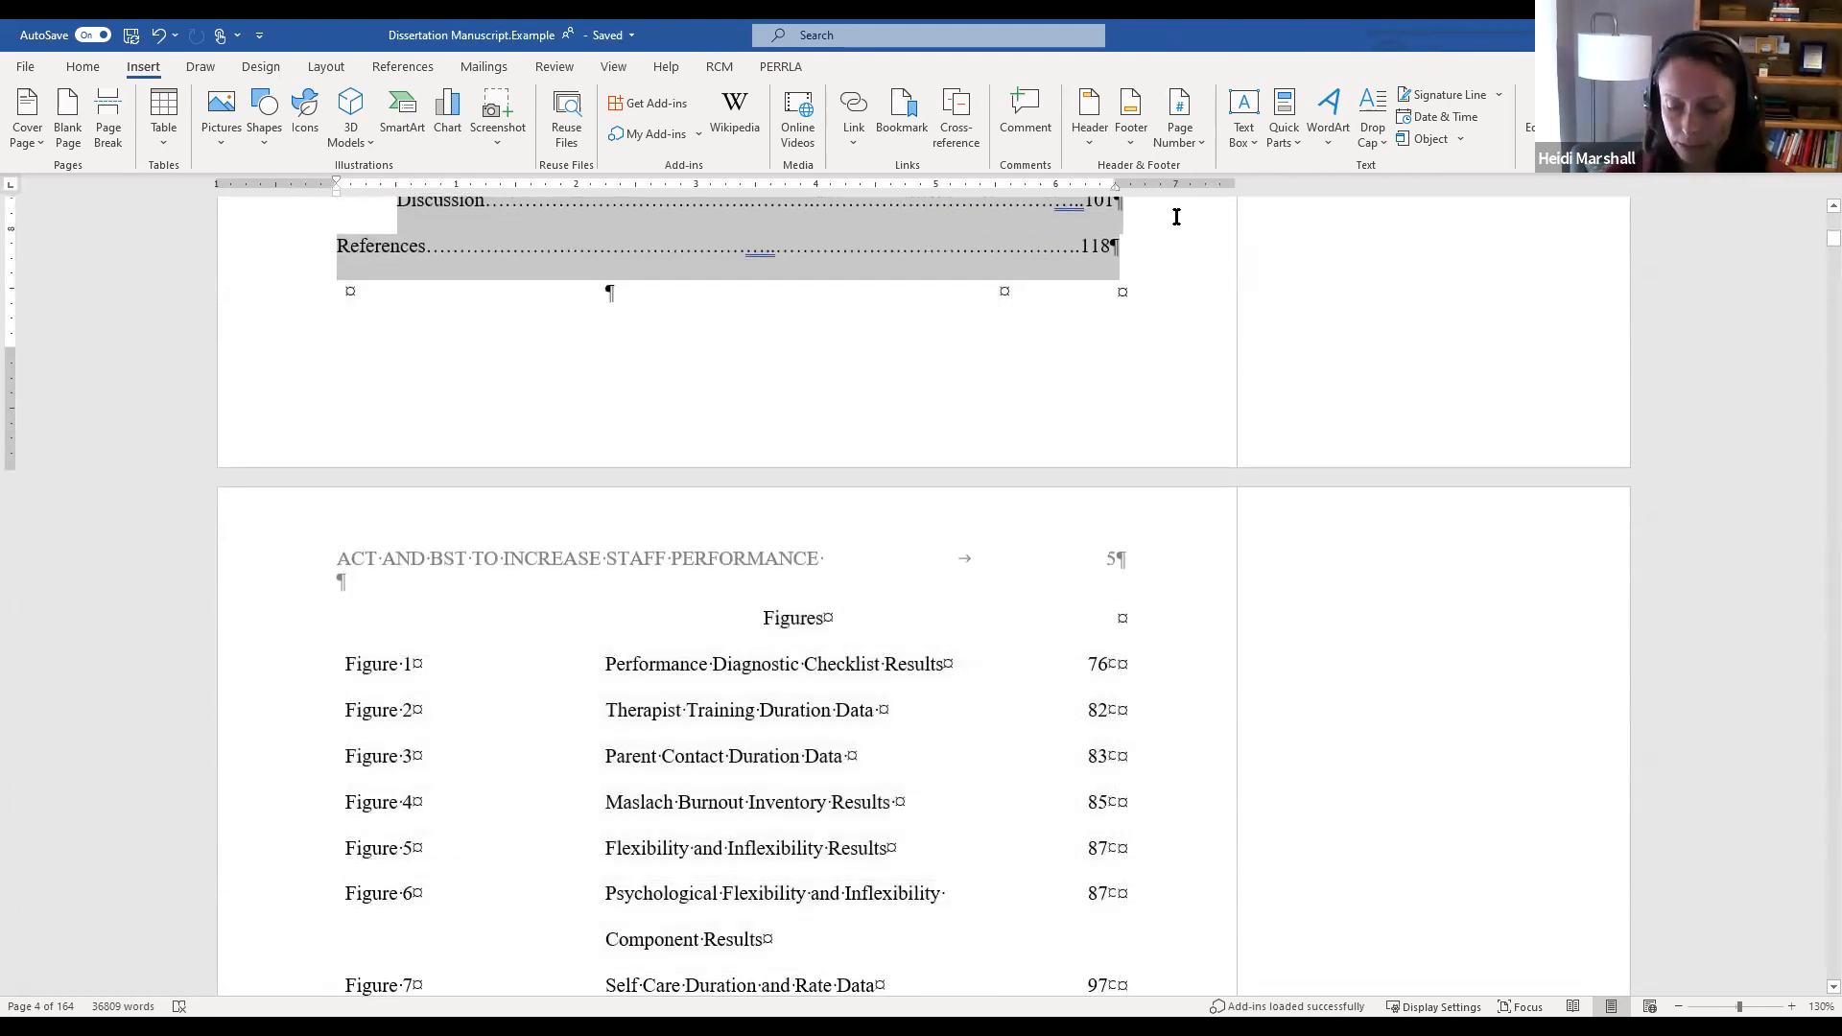
{"action": "key", "text": "Delete"}
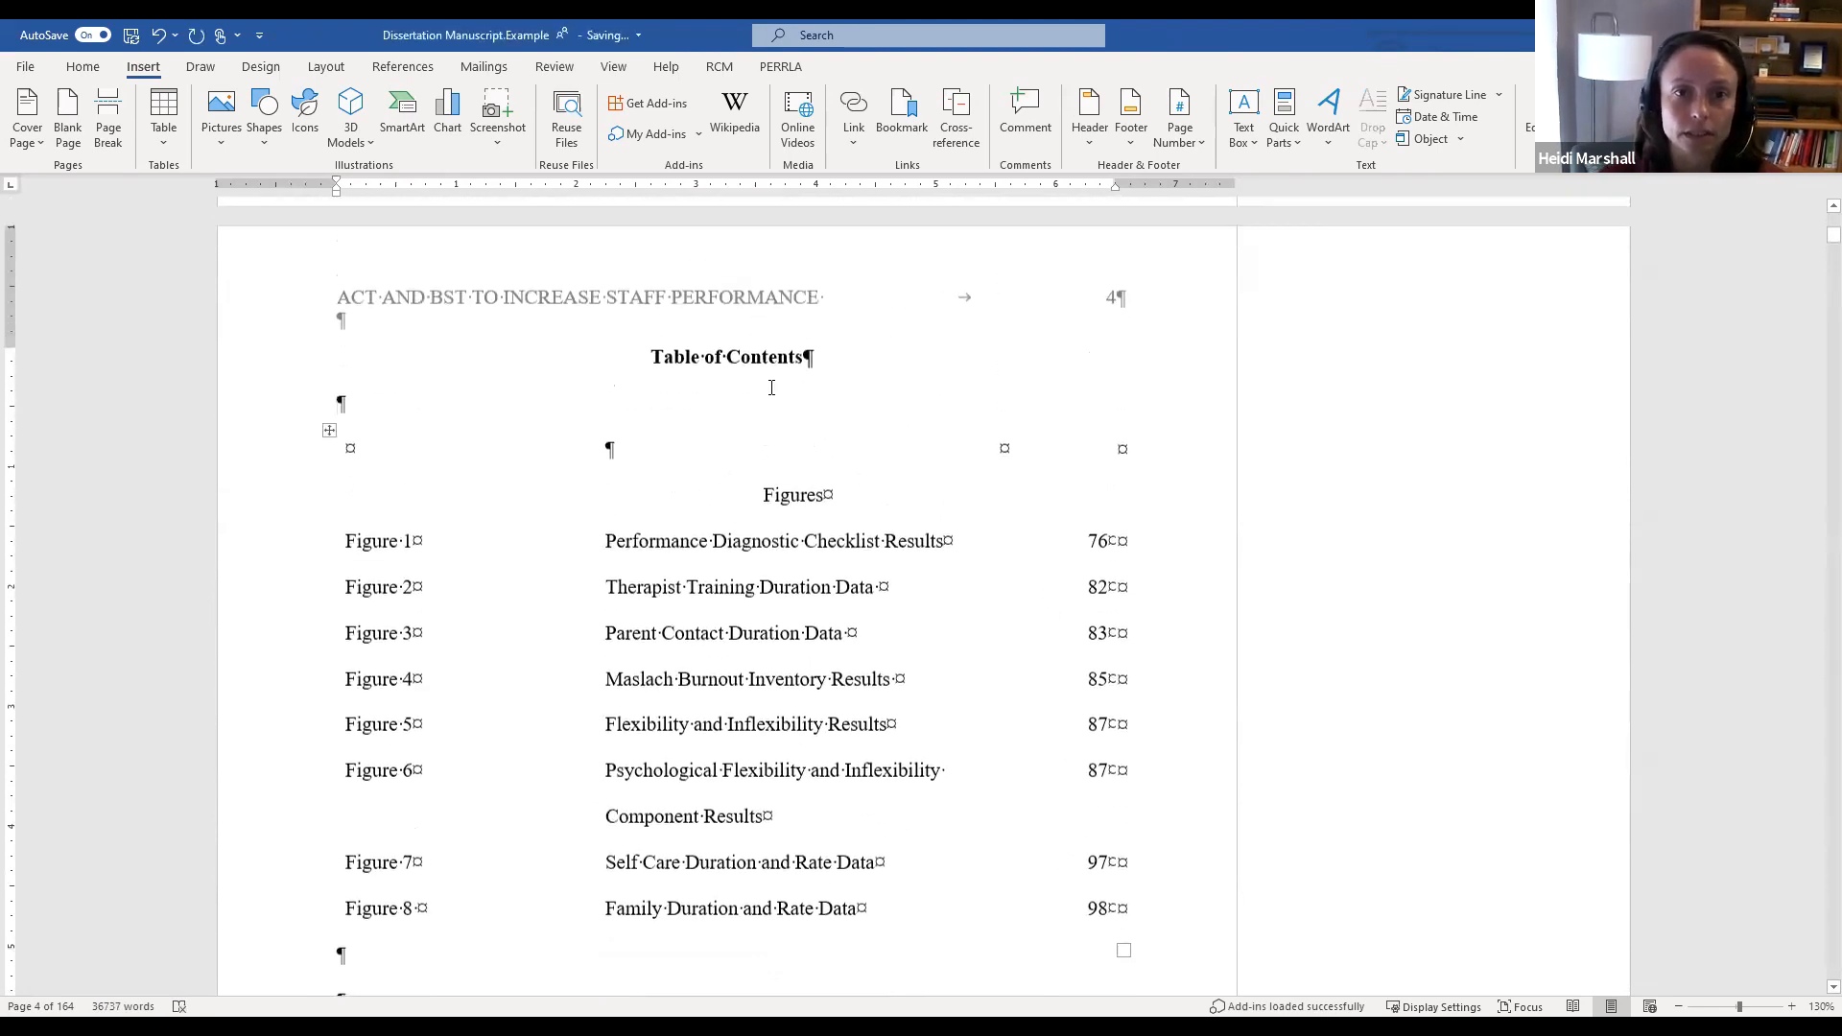
Step: Delete the Figures and Tables lists beneath the Table of Contents heading, along with the surplus blank lines between them
{"action": "left_click", "coordinate": [815, 479]}
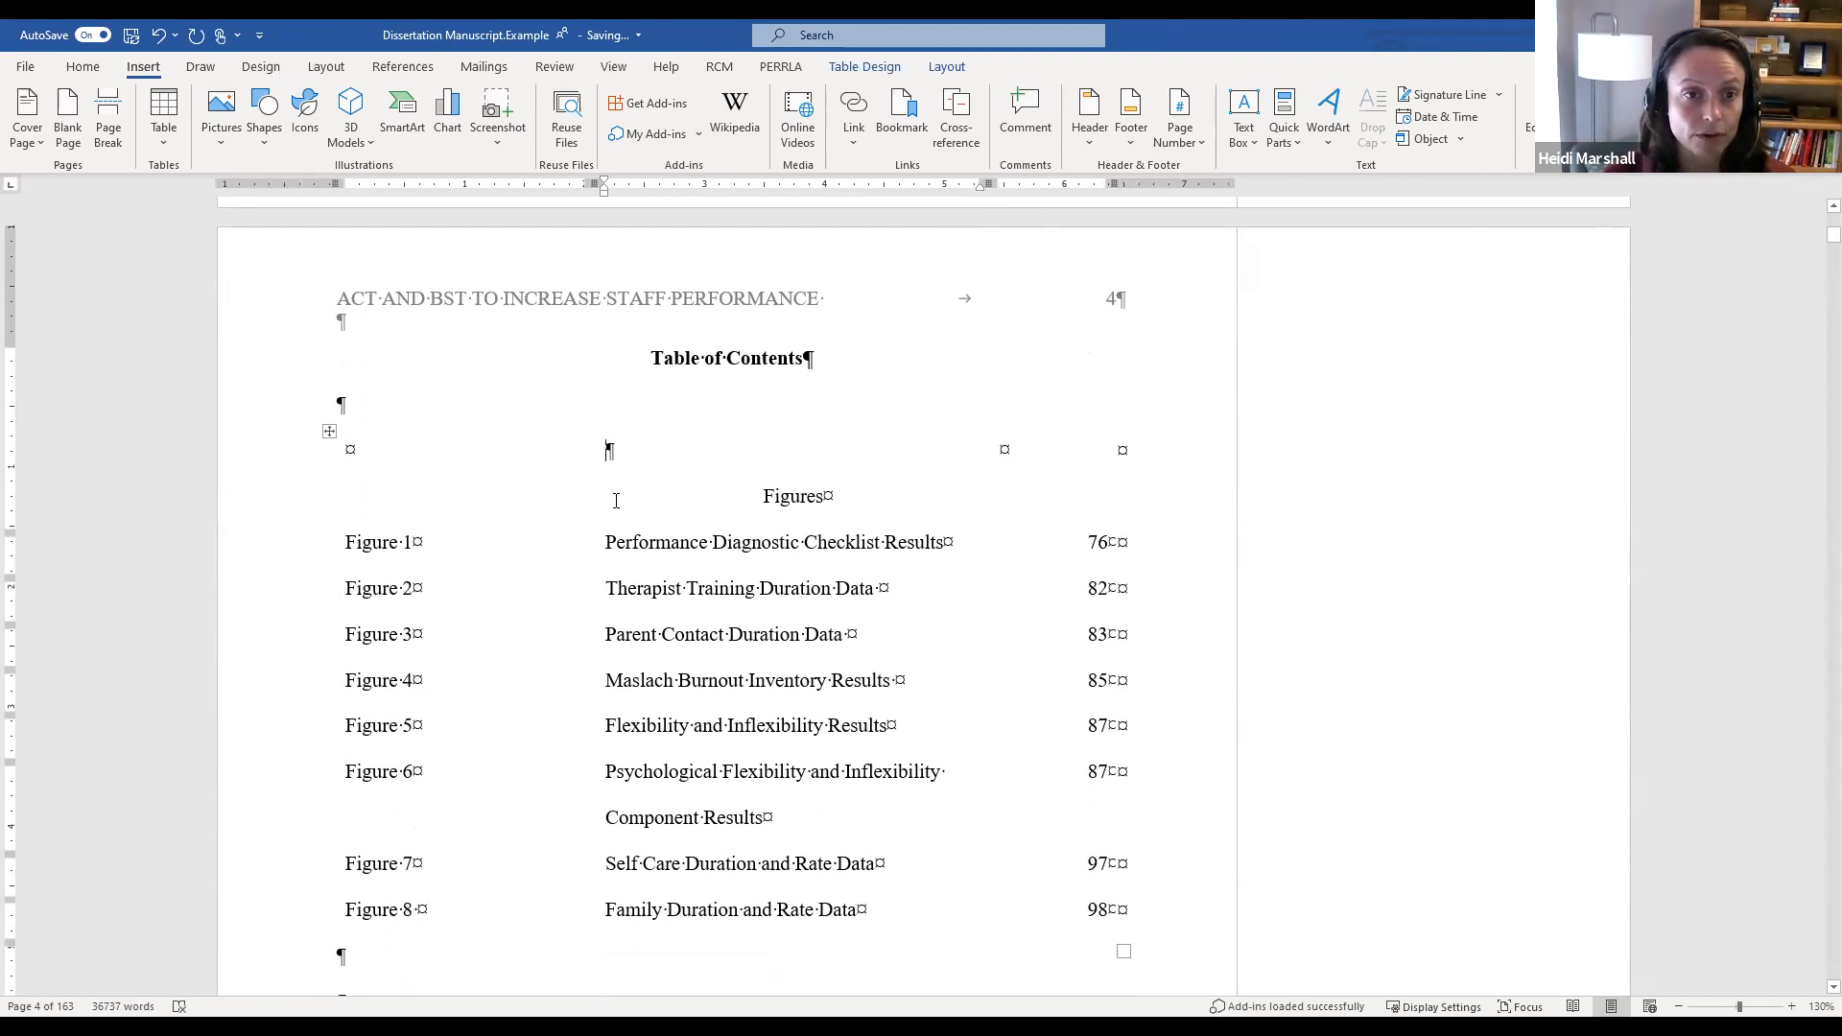
{"action": "left_click", "coordinate": [432, 391]}
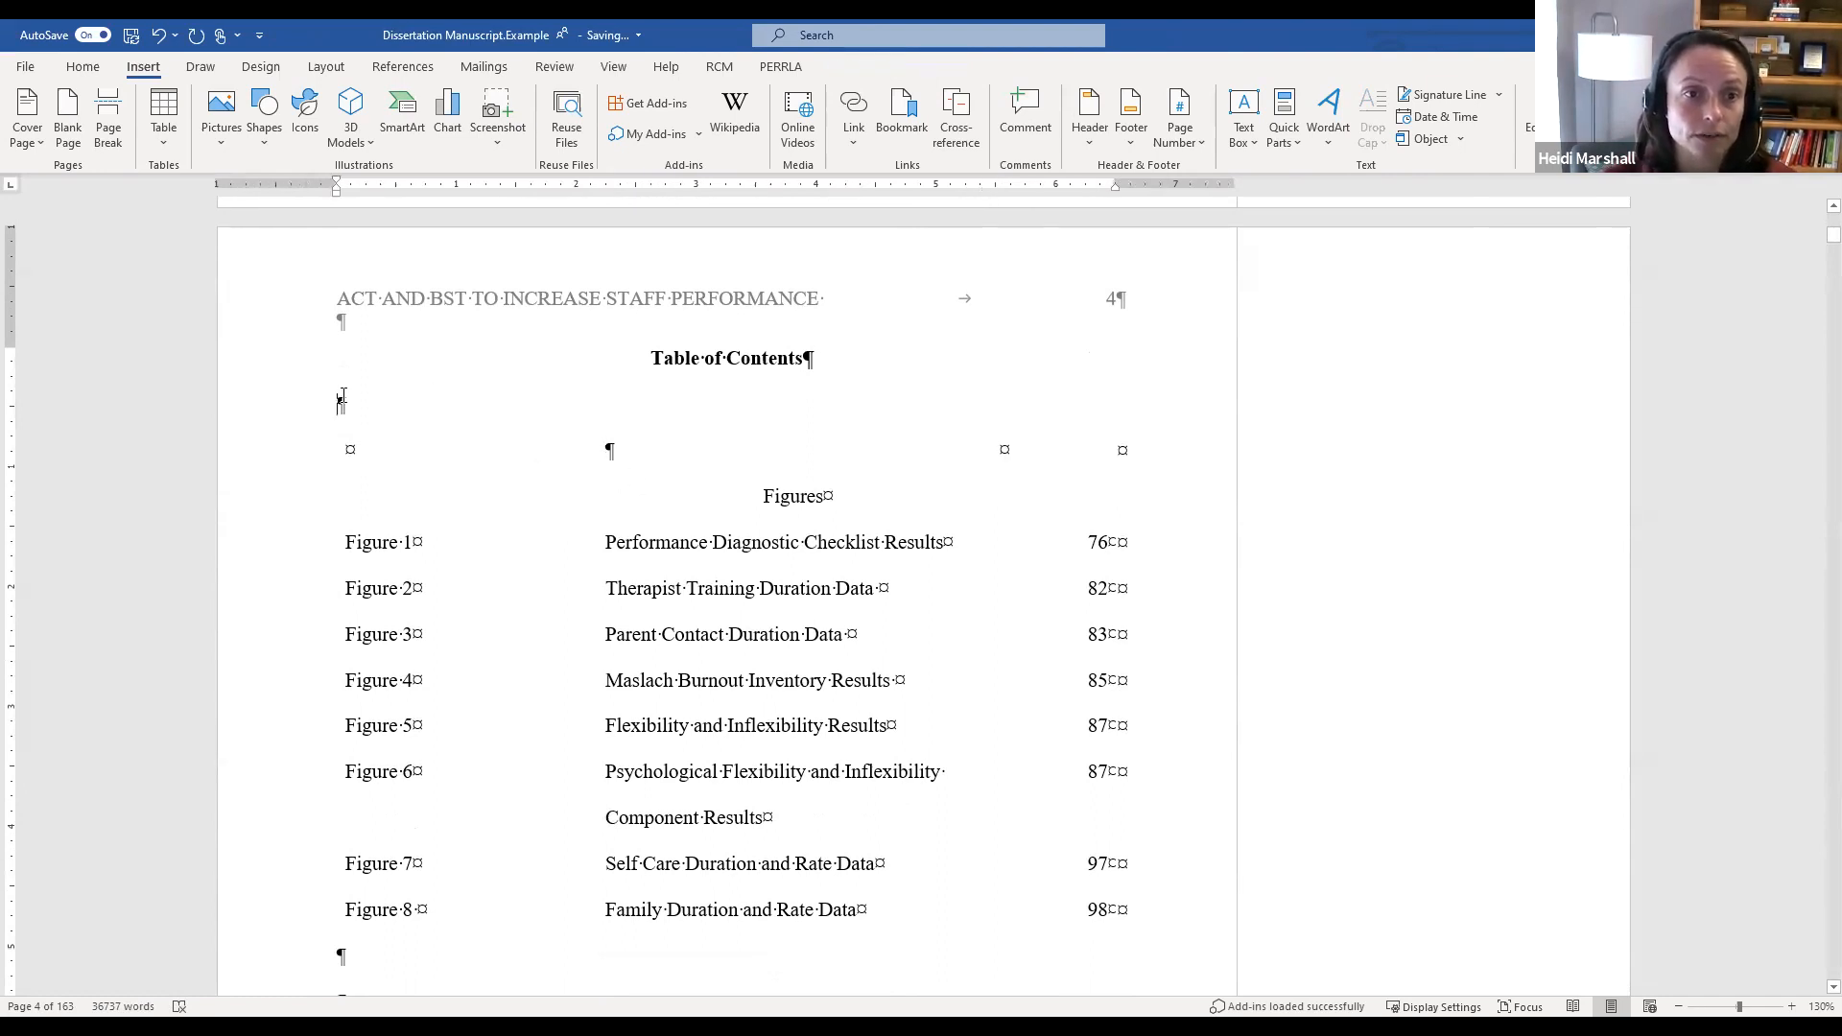
{"action": "left_click", "coordinate": [357, 468]}
{"action": "left_click", "coordinate": [329, 430]}
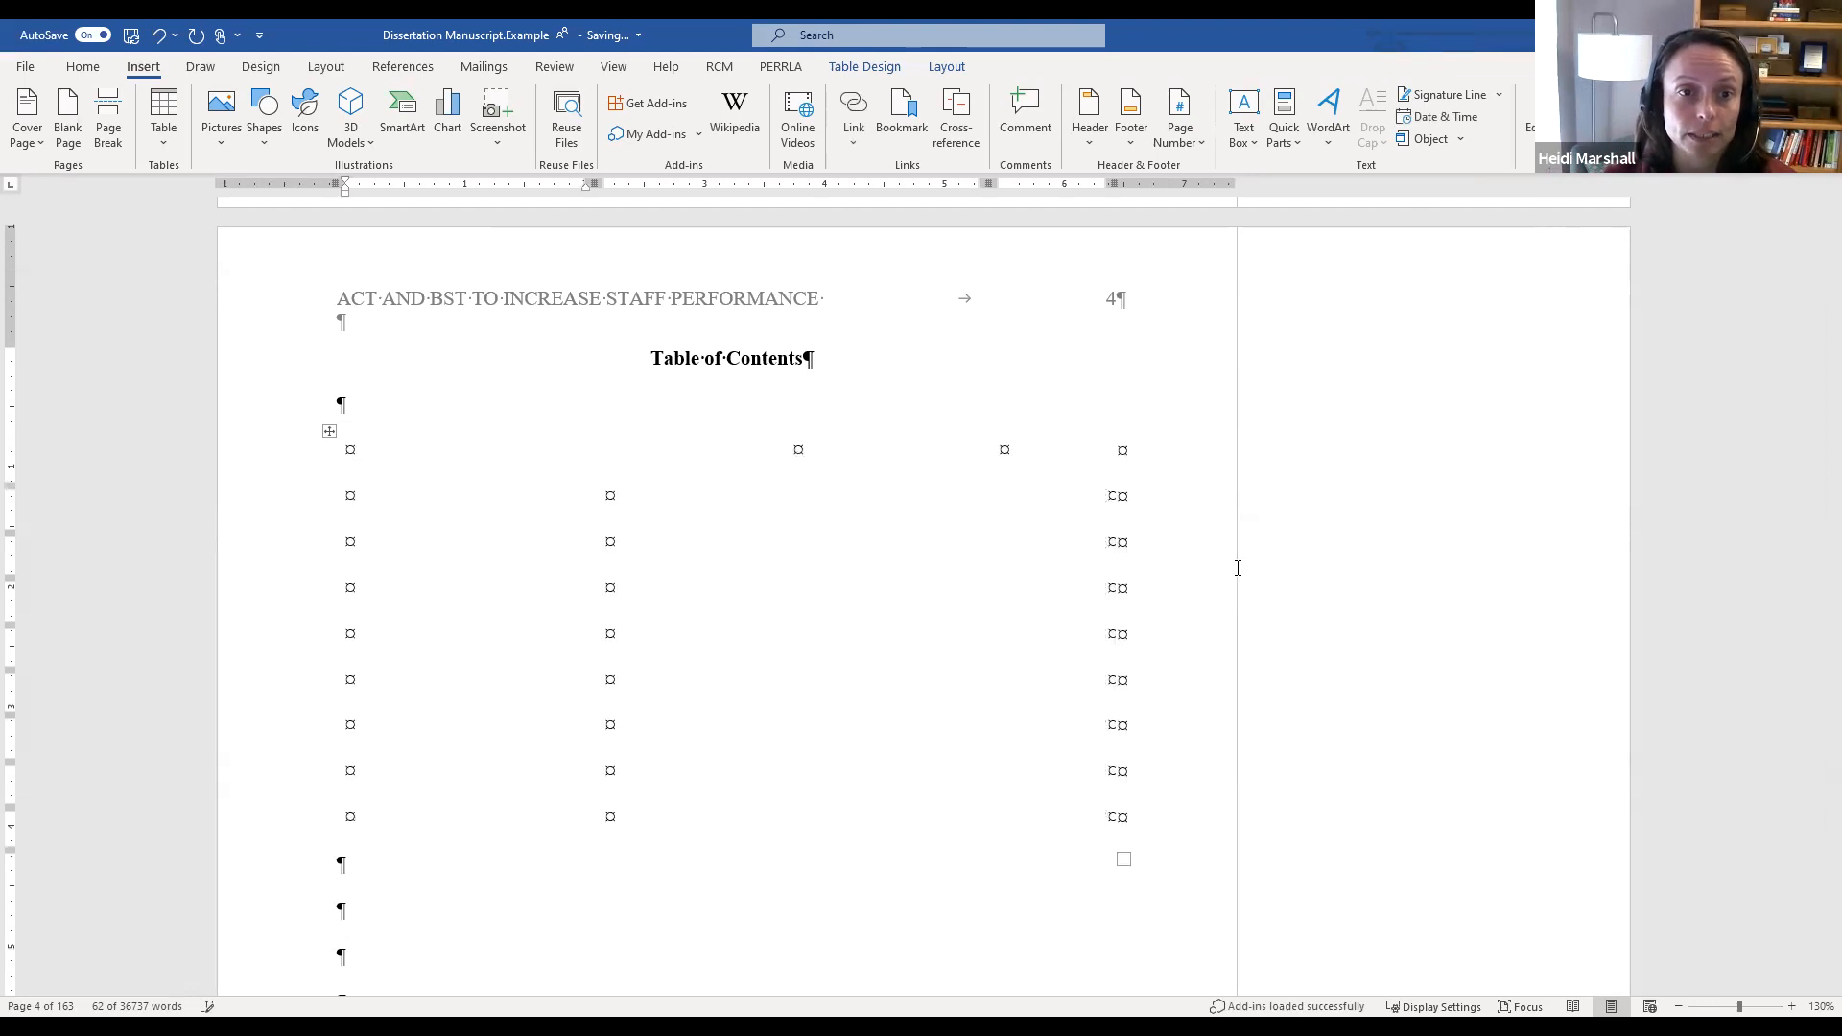
{"action": "left_click", "coordinate": [330, 431]}
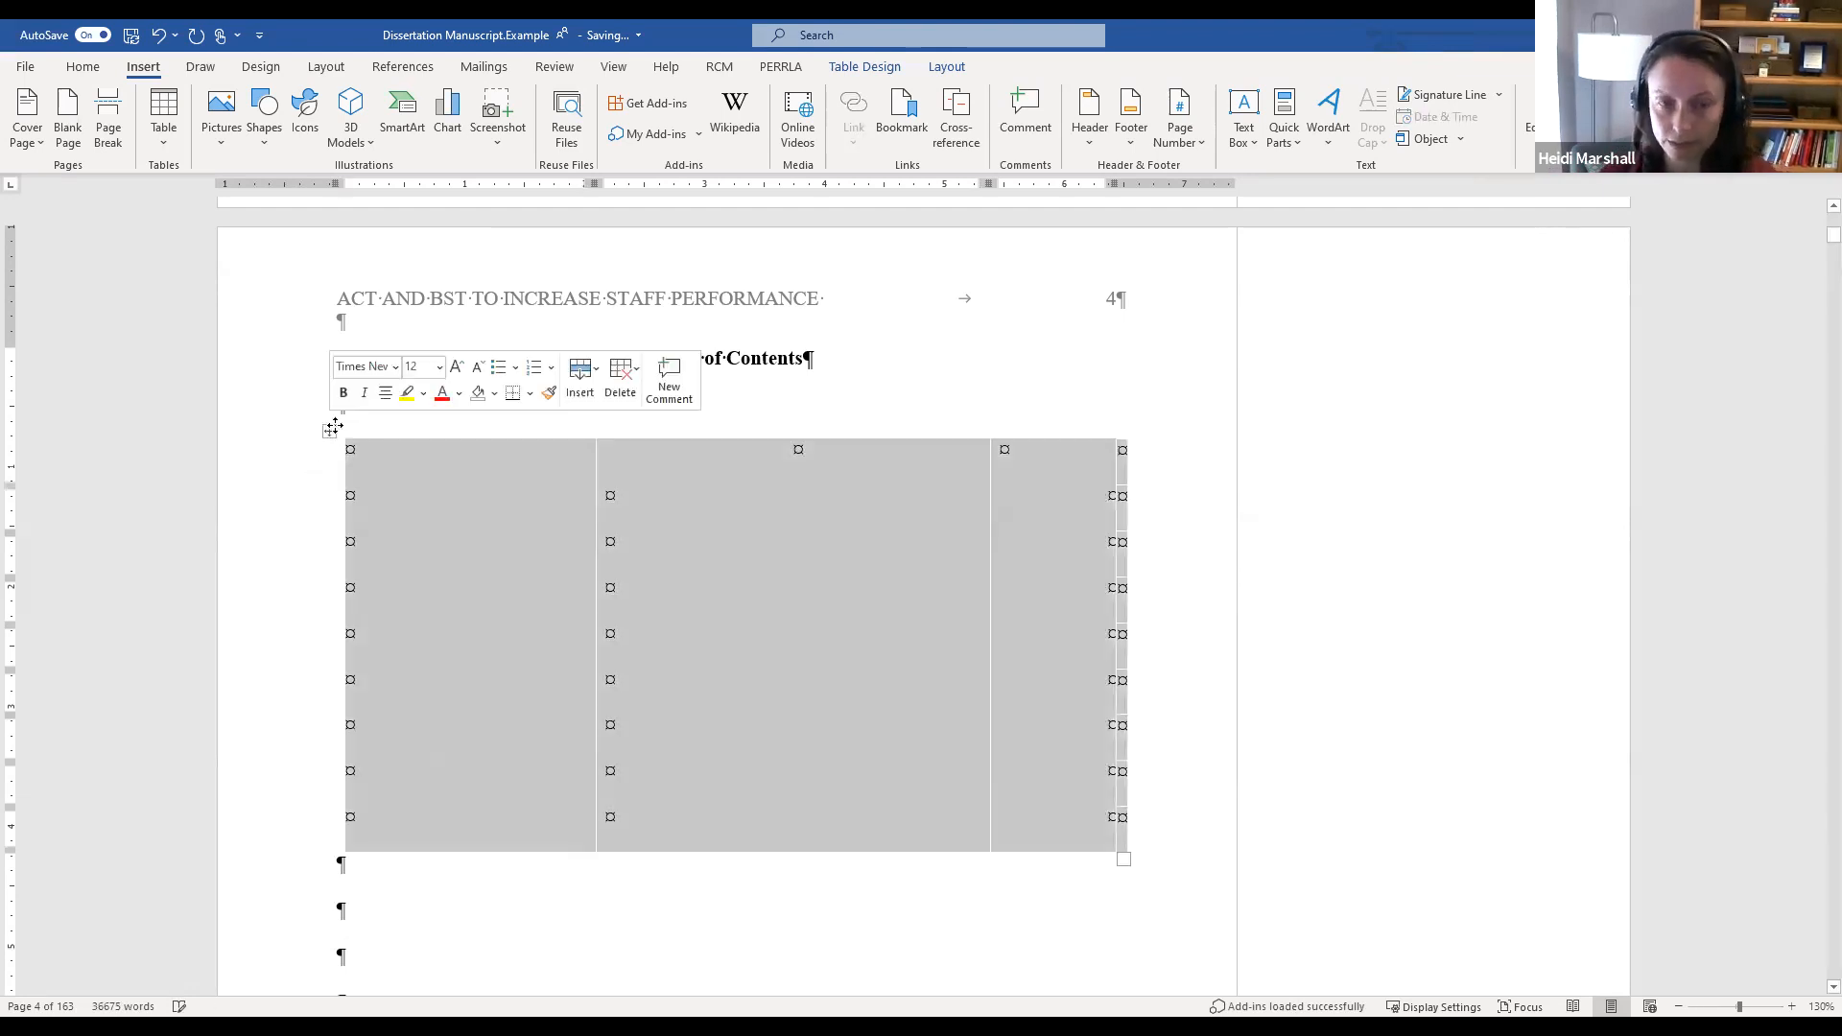
{"action": "key", "text": "BackSpace"}
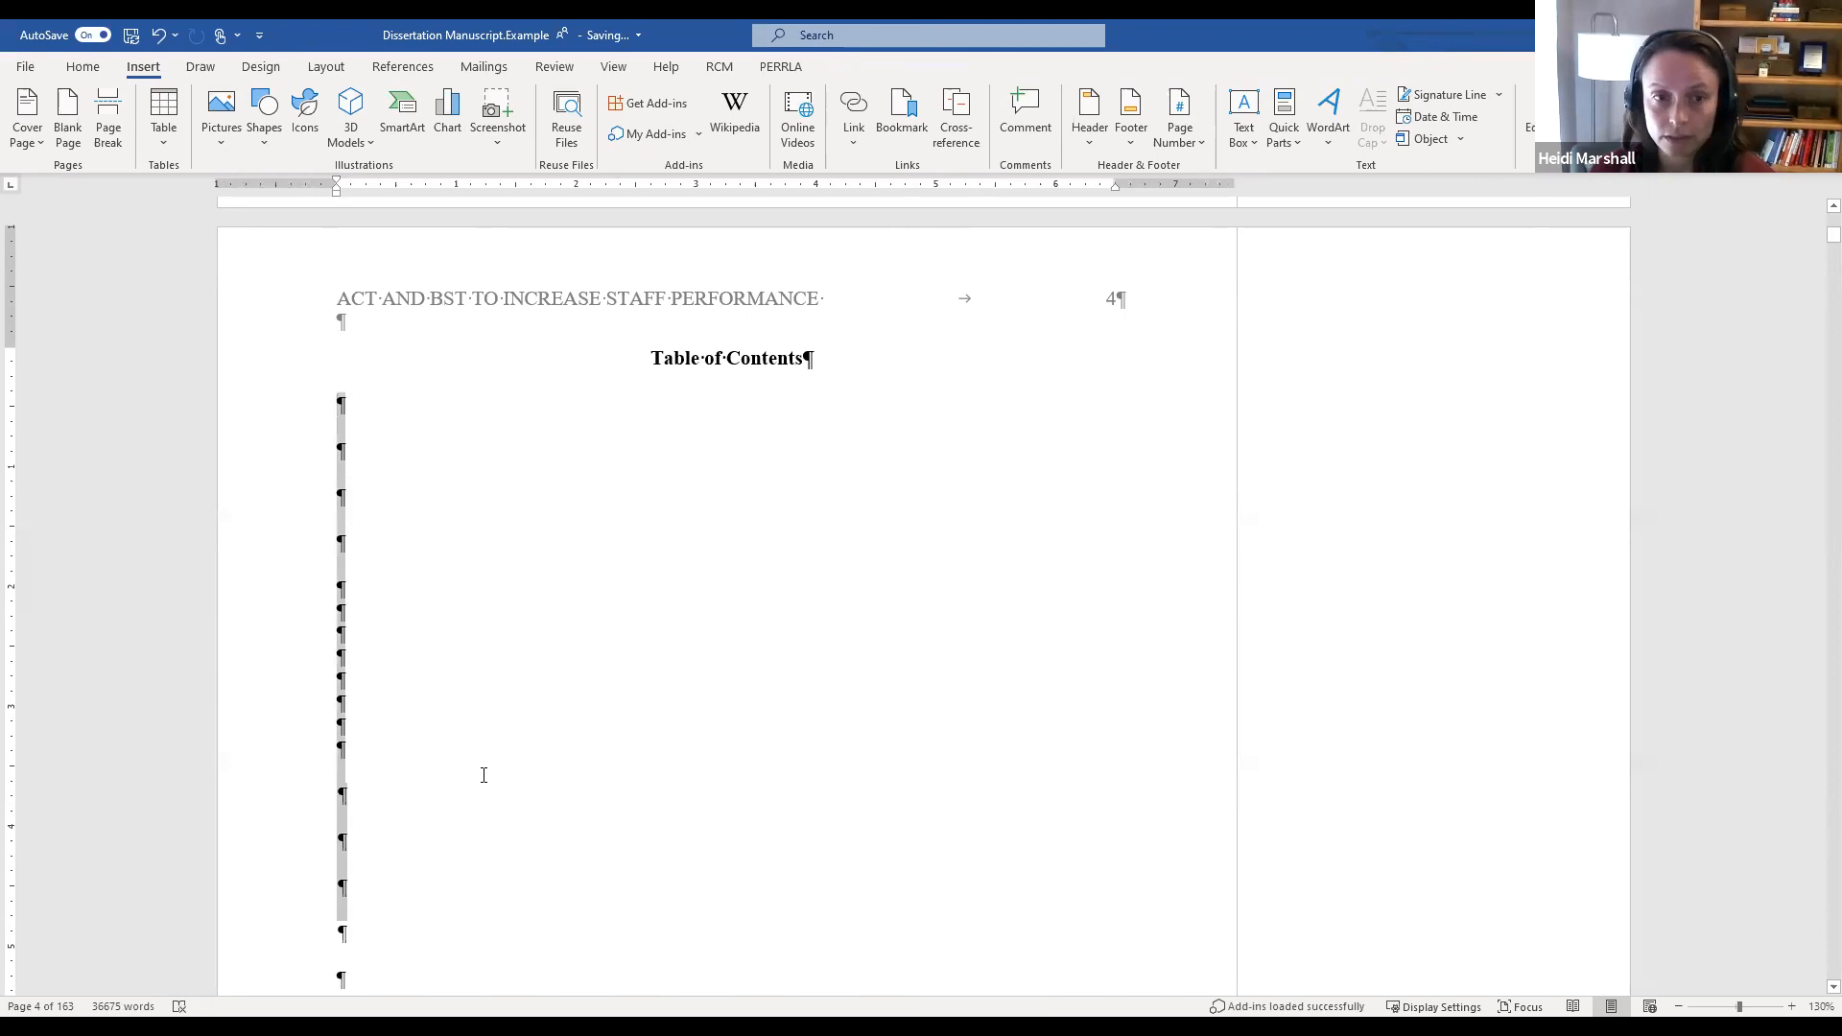
{"action": "key", "text": "ctrl+z"}
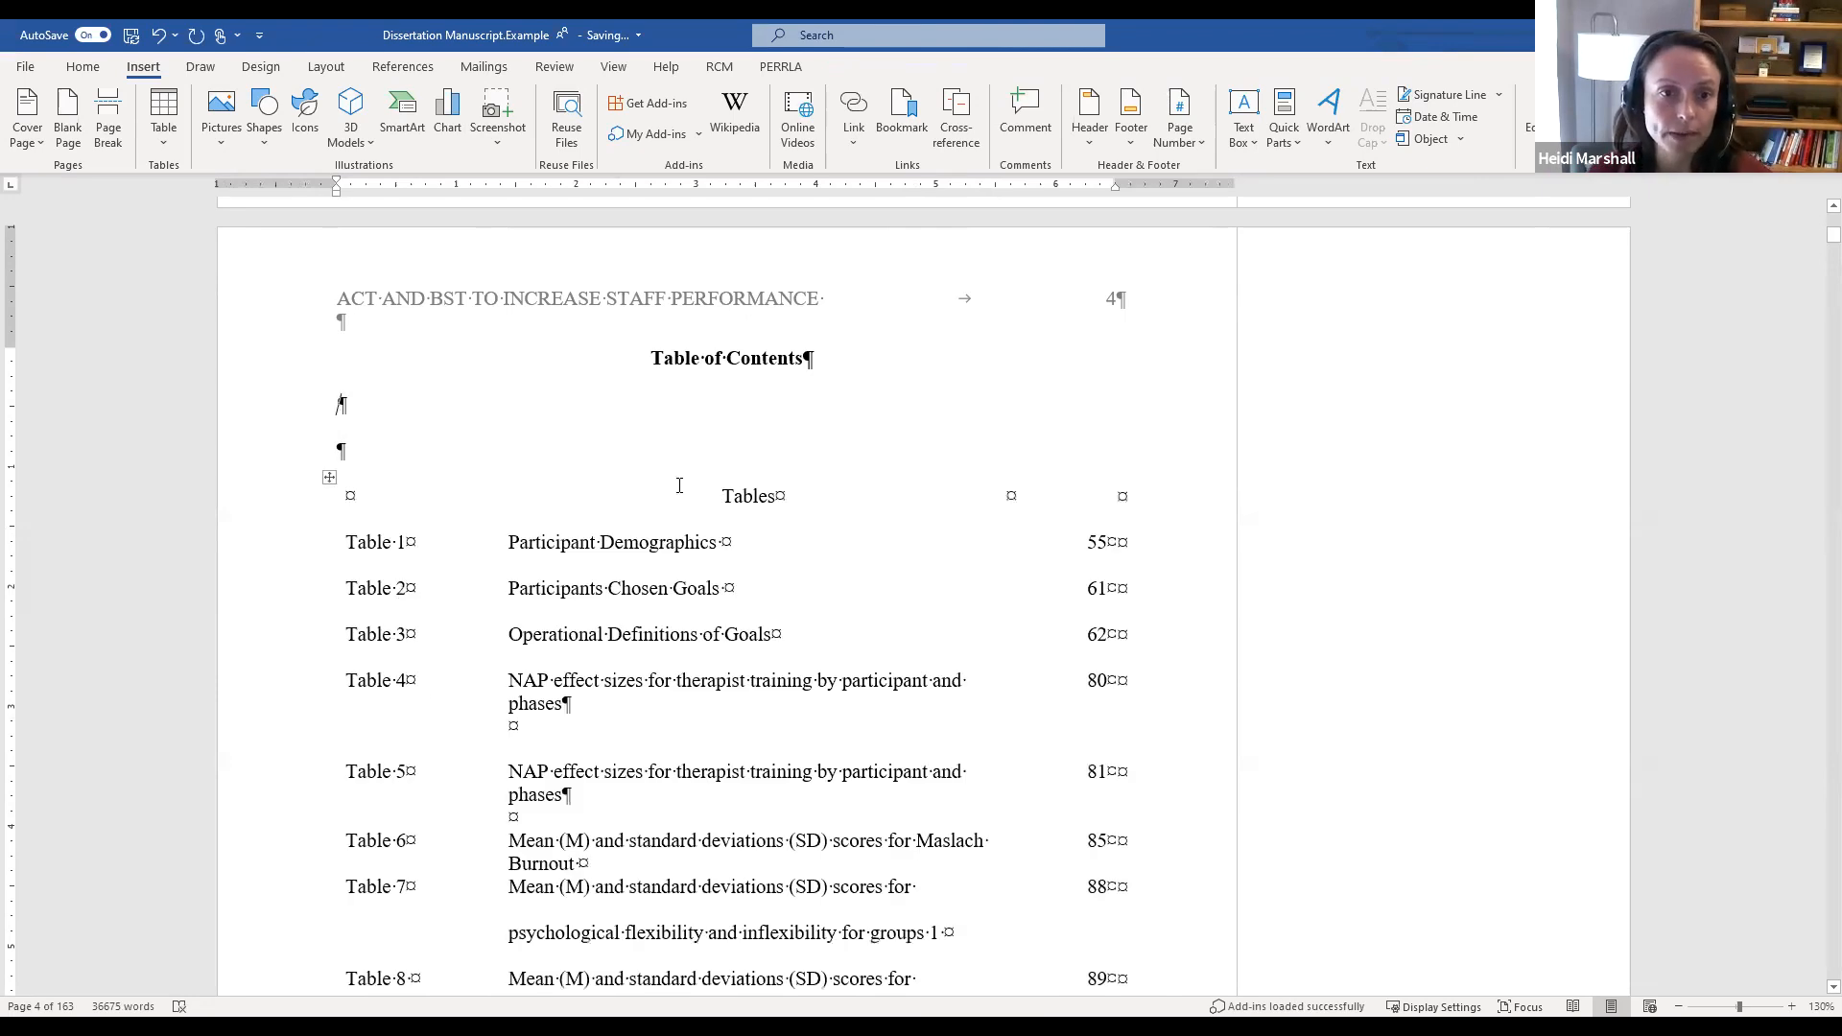
{"action": "left_click", "coordinate": [328, 475]}
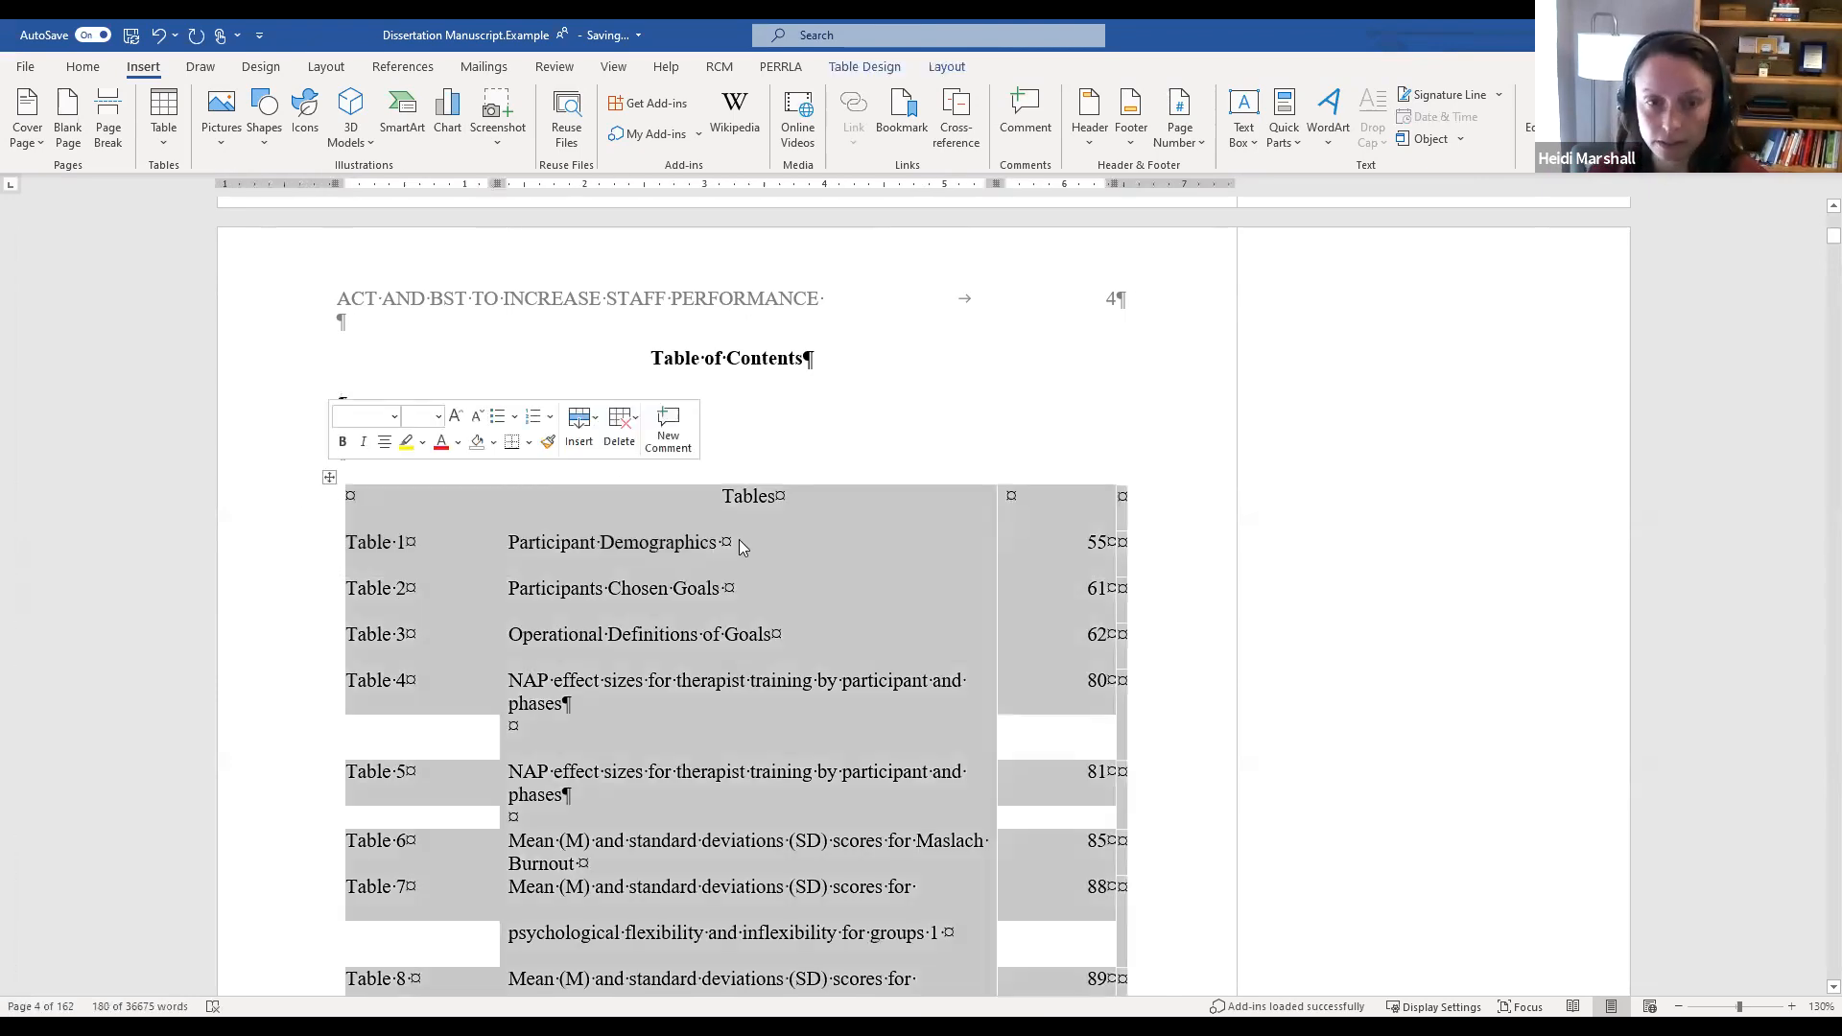
{"action": "key", "text": "BackSpace"}
Step: Insert a page break before the CHAPTER 1: INTRODUCTION heading
{"action": "left_click", "coordinate": [584, 542]}
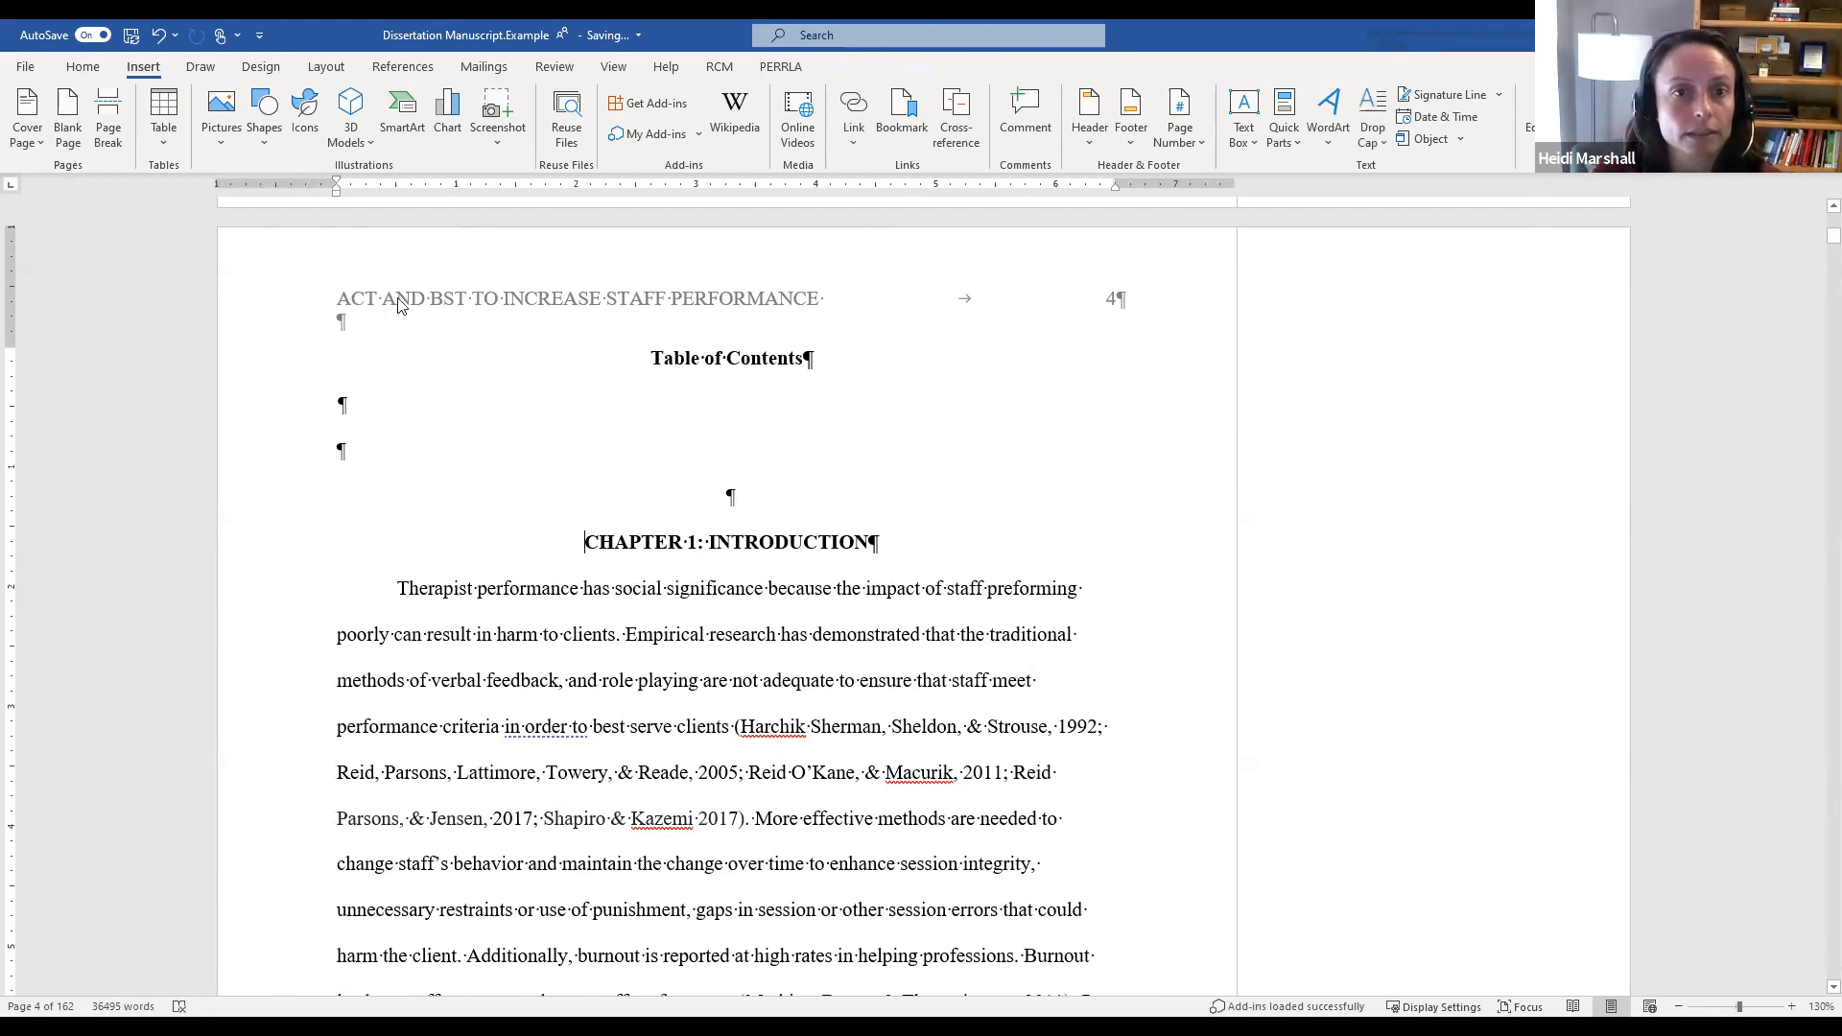
{"action": "left_click", "coordinate": [109, 119]}
{"action": "scroll", "coordinate": [1022, 815], "scroll_direction": "up", "scroll_amount": 6}
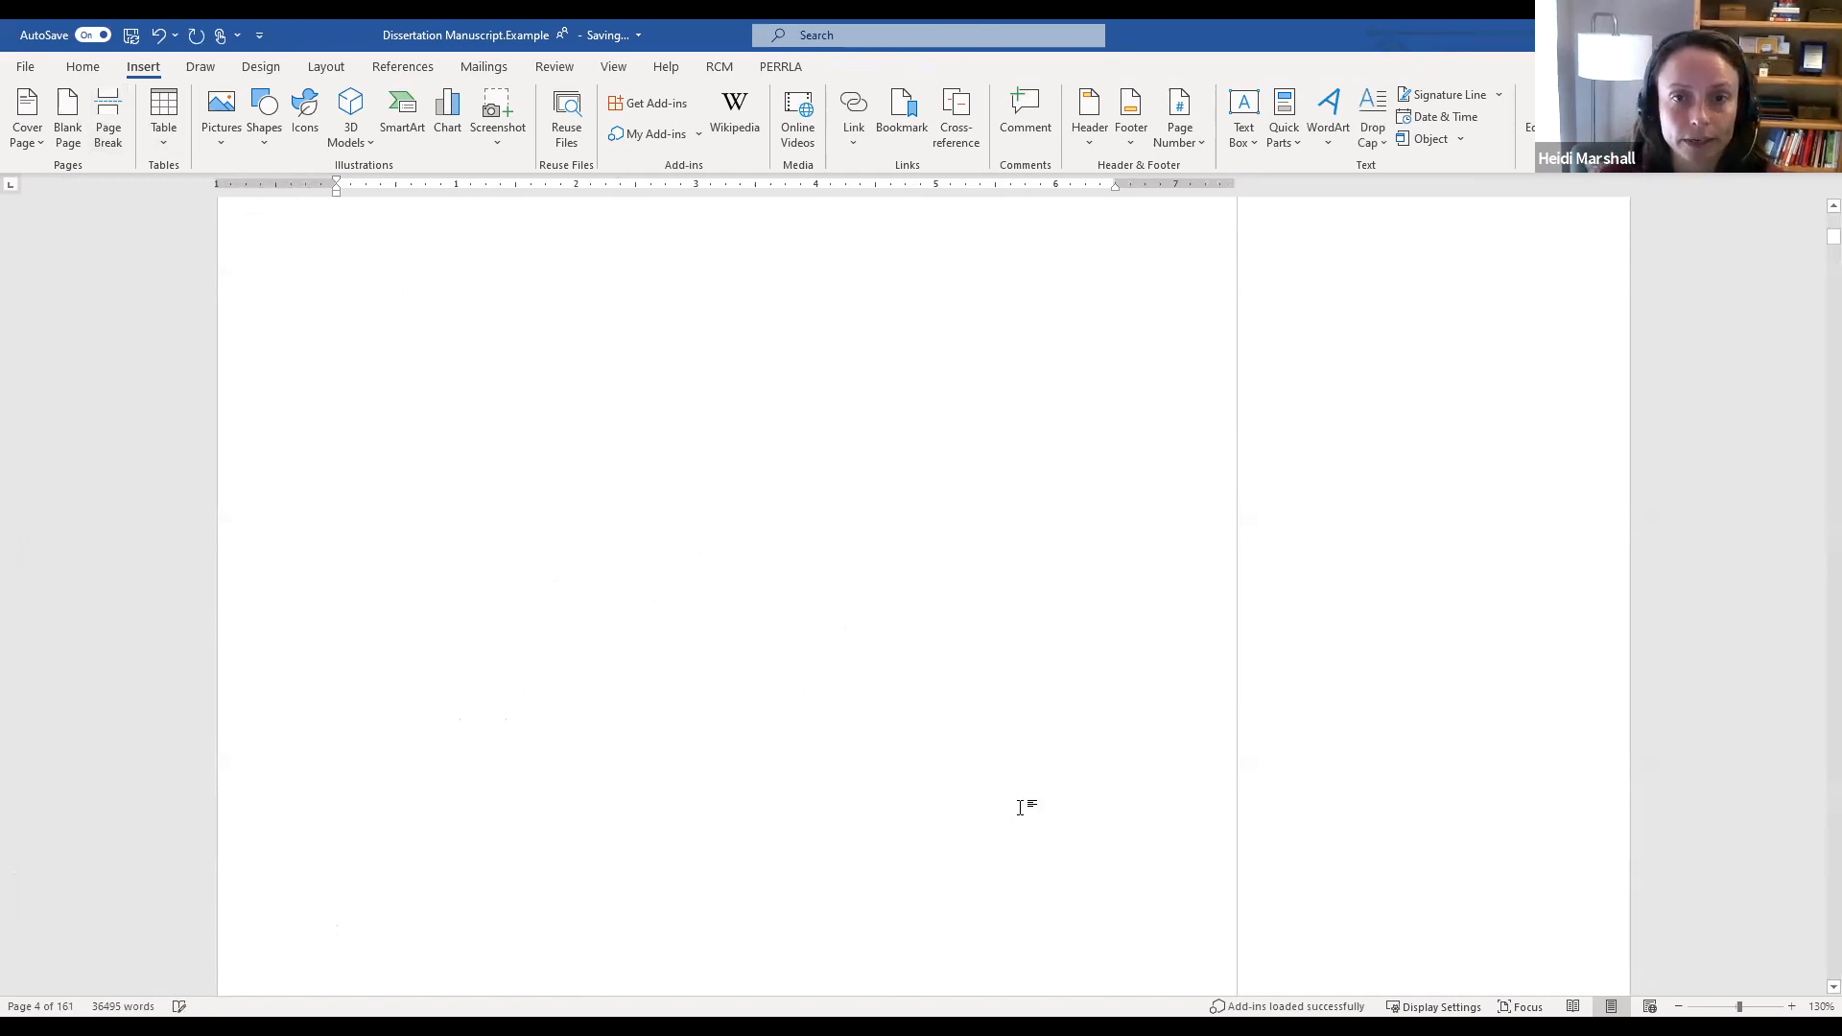
{"action": "left_click", "coordinate": [539, 543]}
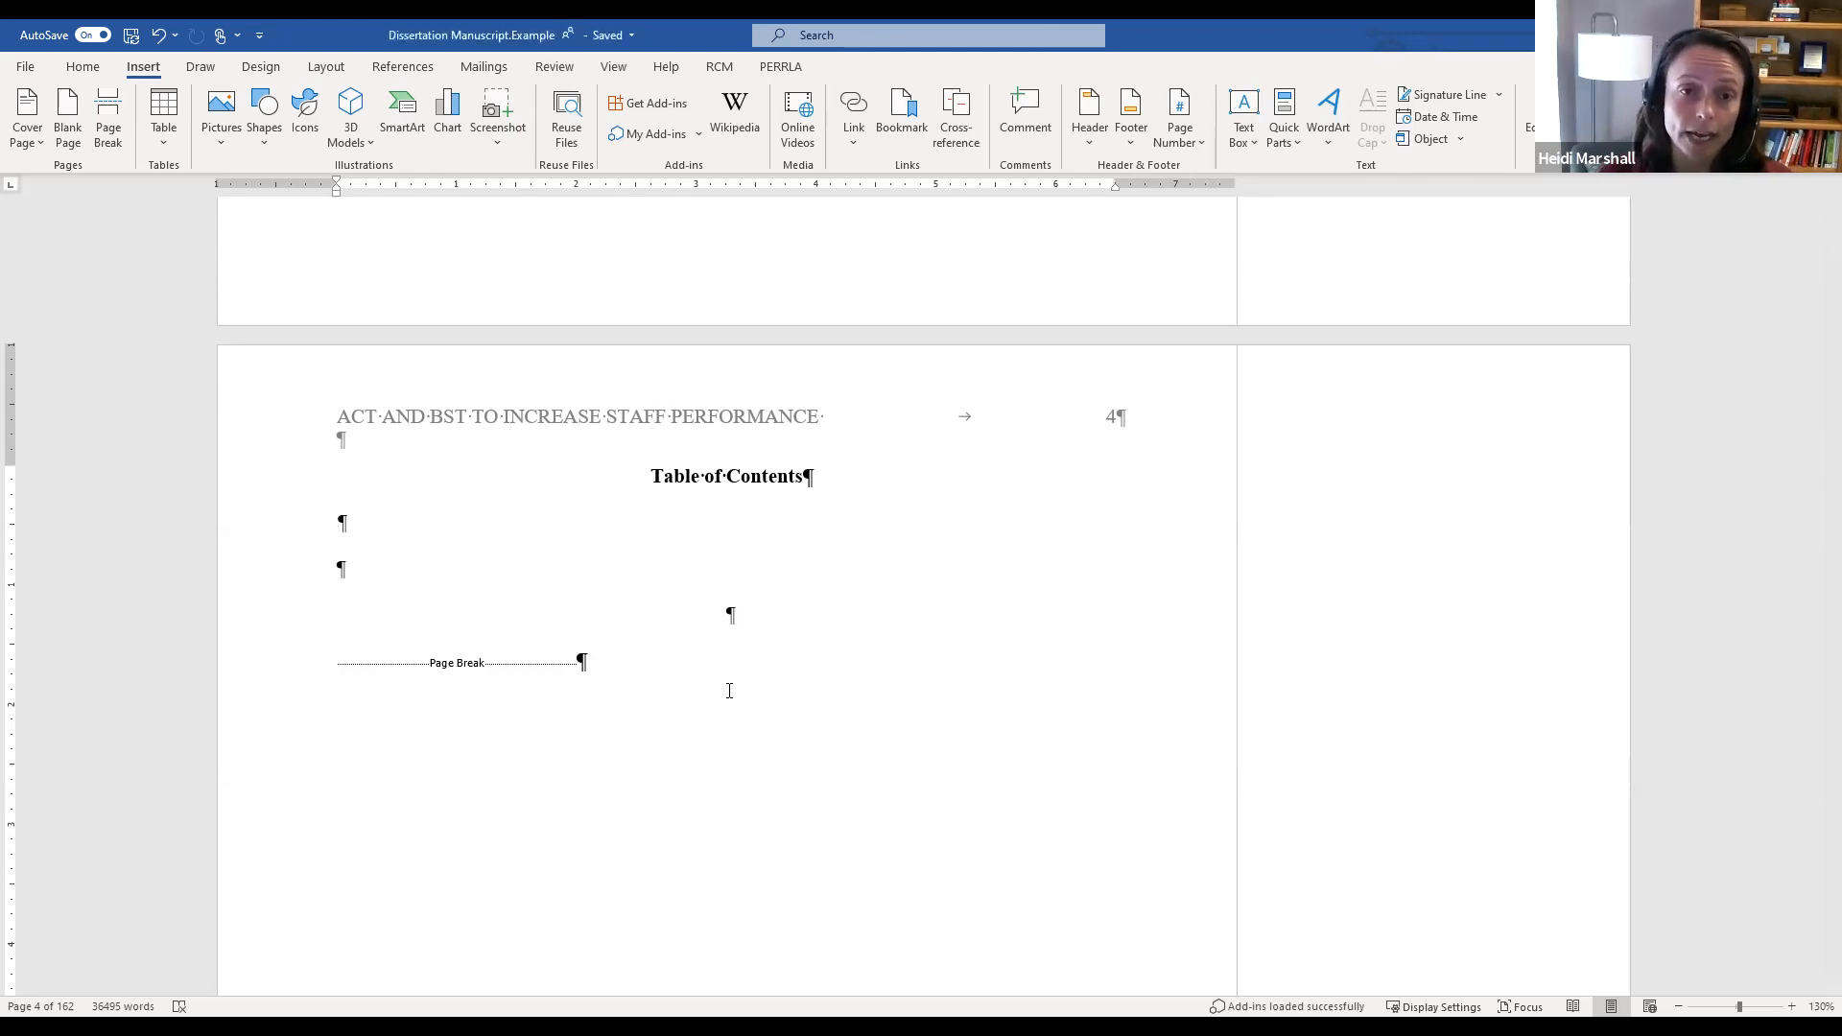
Step: Review the blank lines and page break on the Table of Contents page and the start of the following page
{"action": "scroll", "coordinate": [729, 690], "scroll_direction": "down", "scroll_amount": 6}
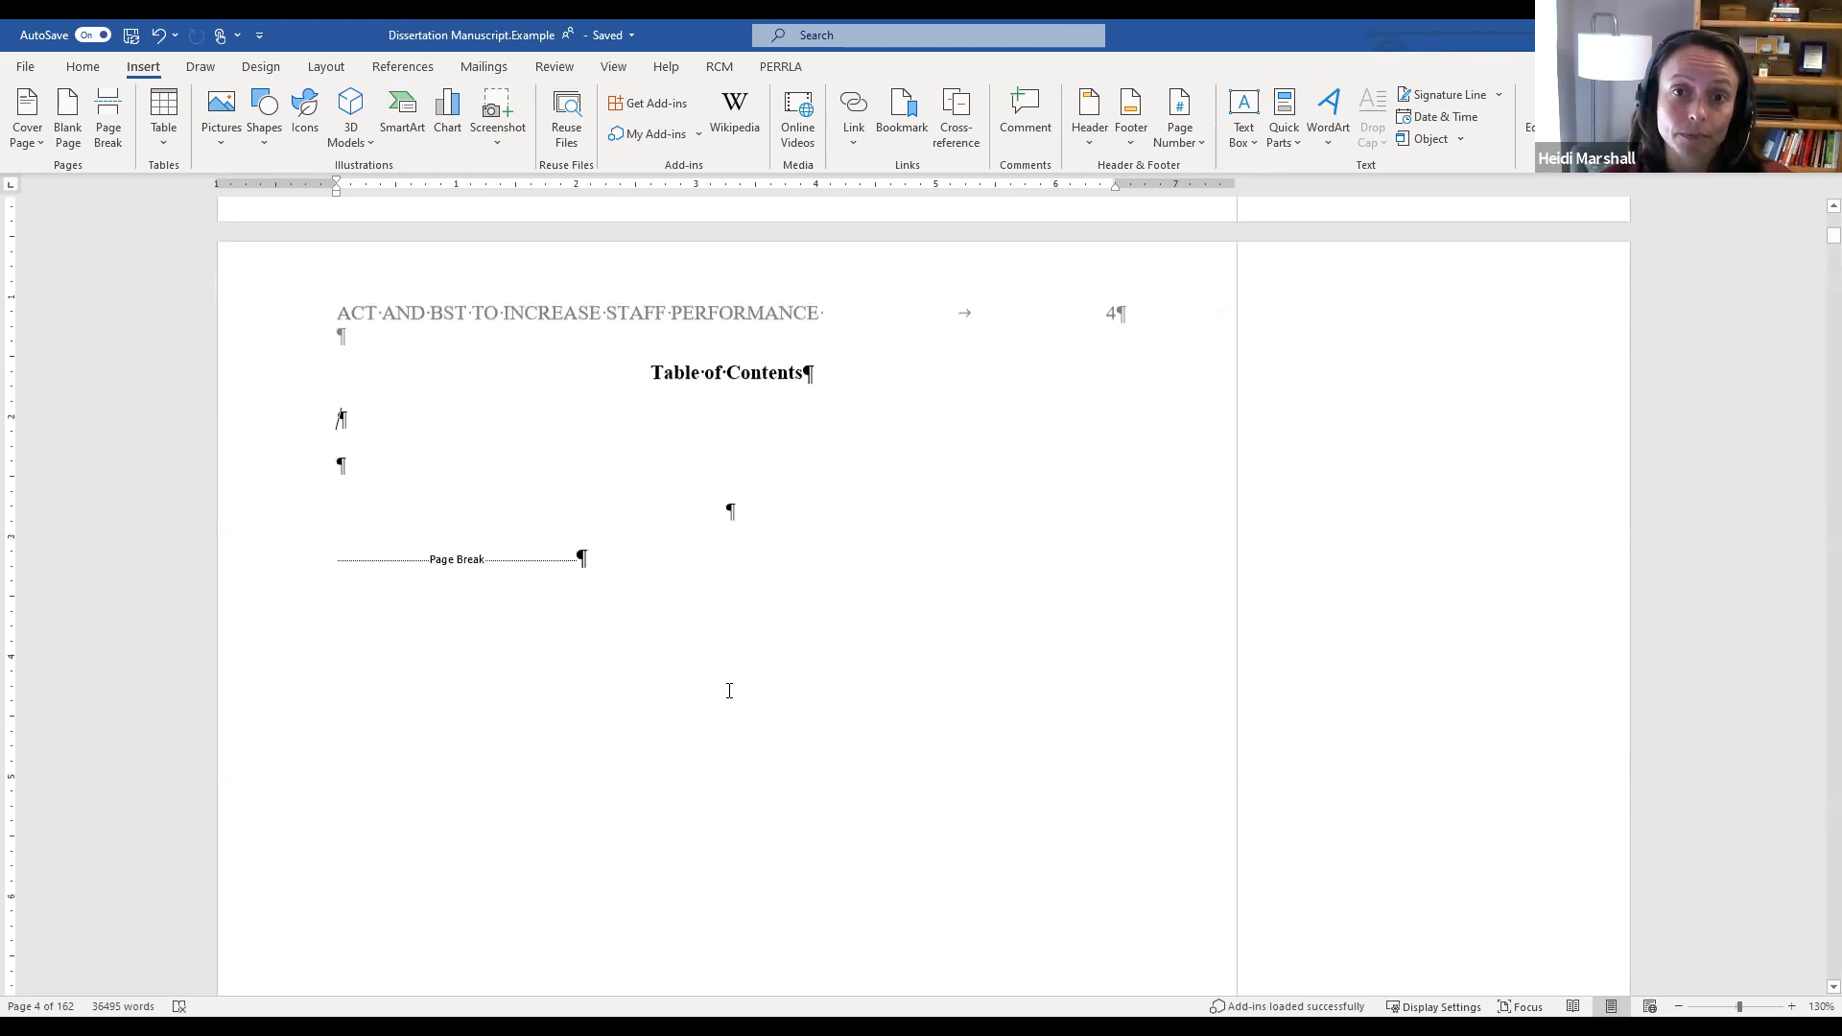
{"action": "scroll", "coordinate": [791, 748], "scroll_direction": "up", "scroll_amount": 7}
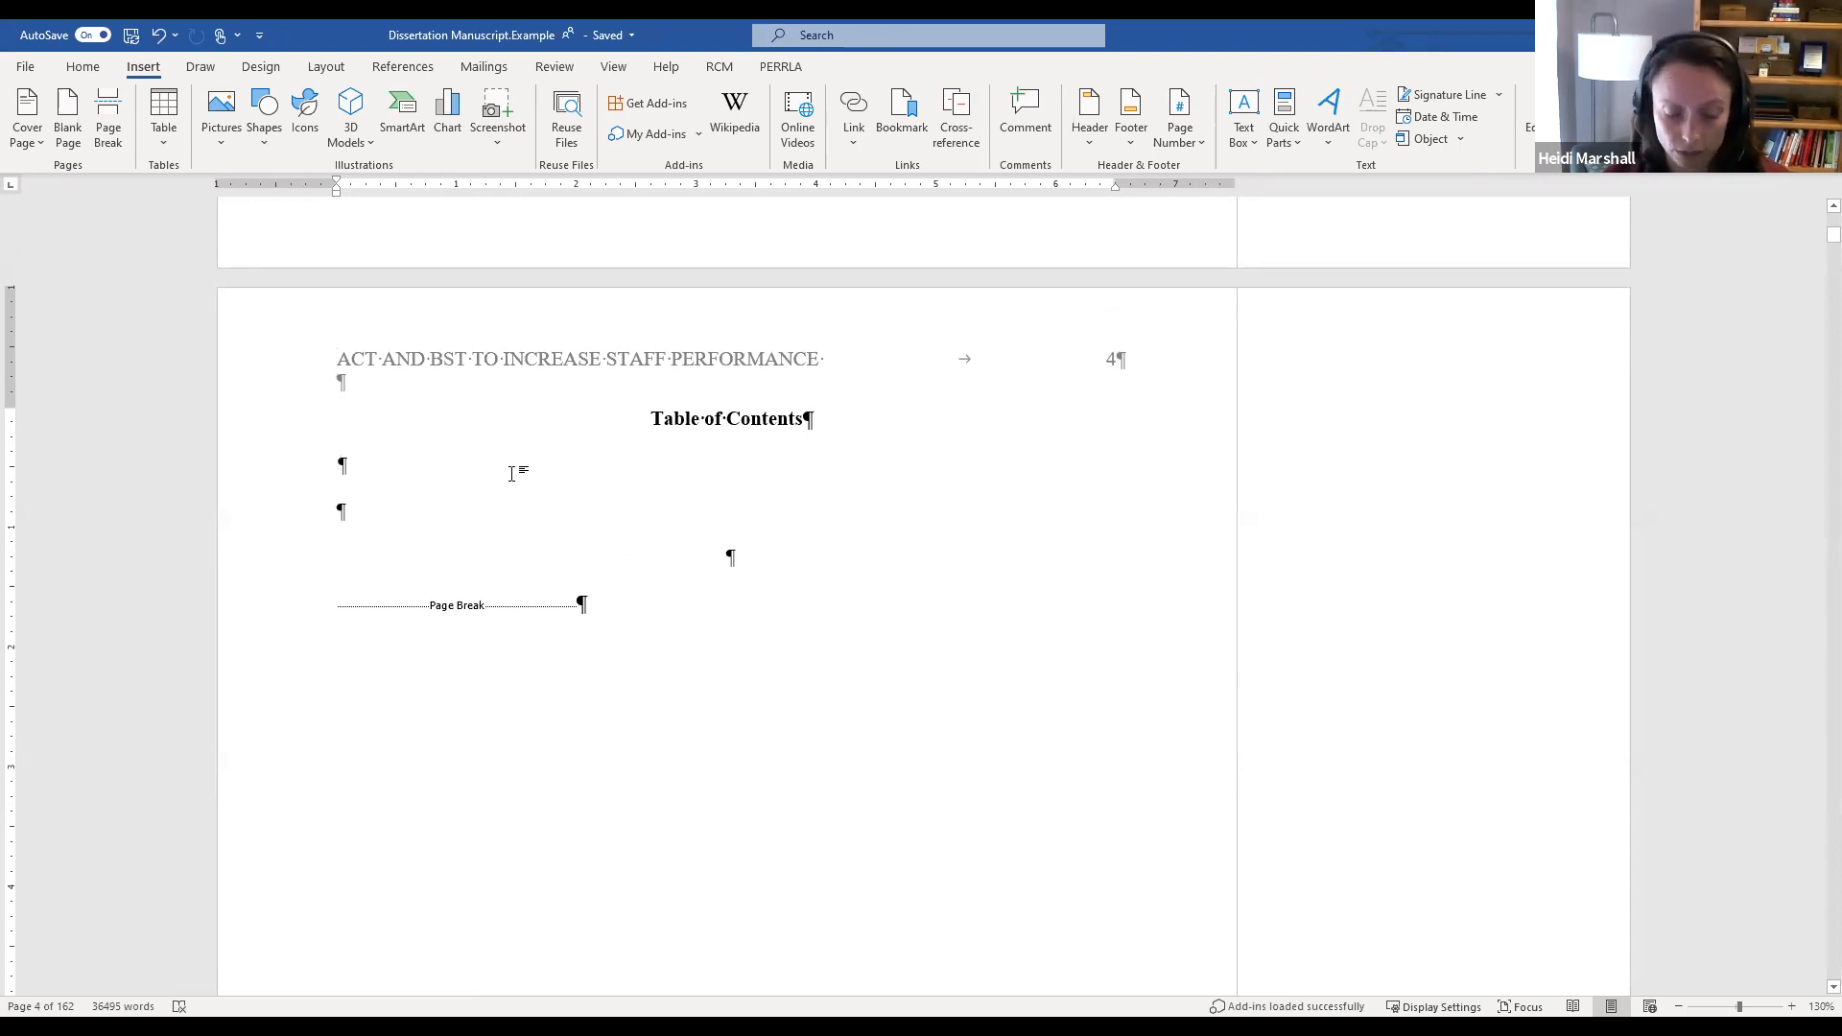
{"action": "key", "text": "ctrl+z"}
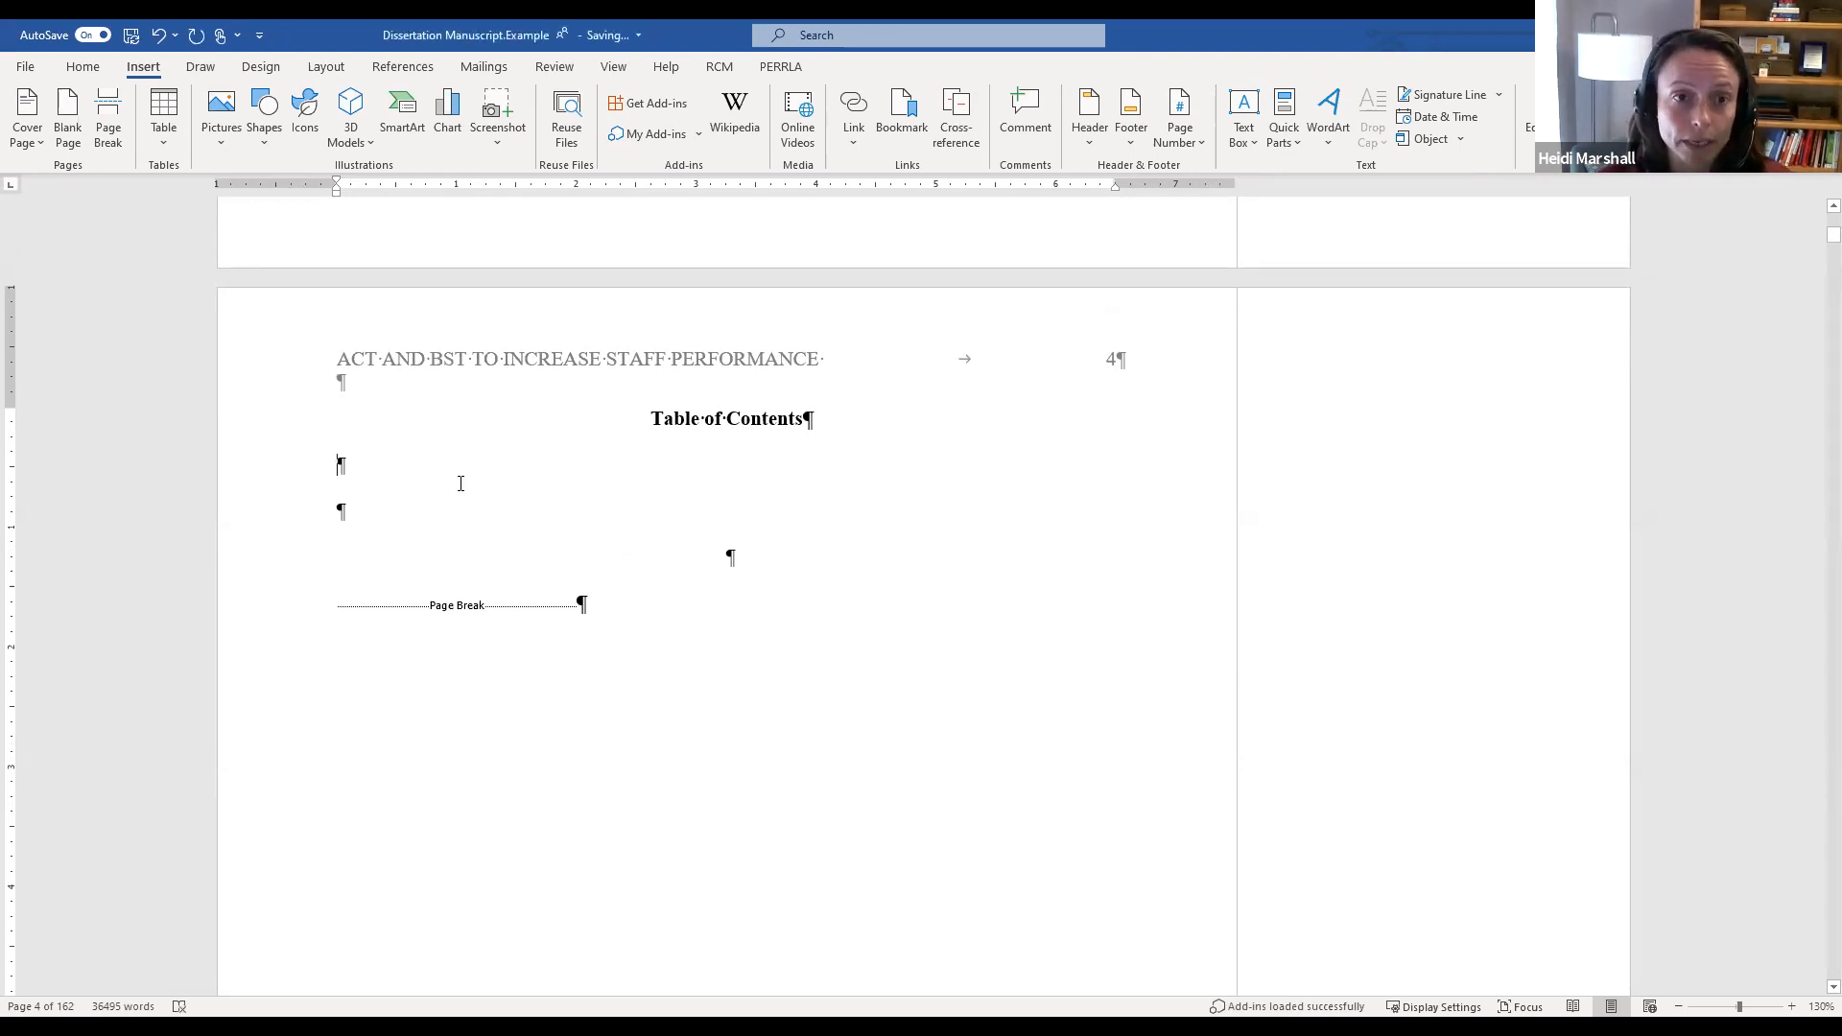
{"action": "scroll", "coordinate": [460, 482], "scroll_direction": "down", "scroll_amount": 2}
{"action": "scroll", "coordinate": [461, 483], "scroll_direction": "down", "scroll_amount": 12}
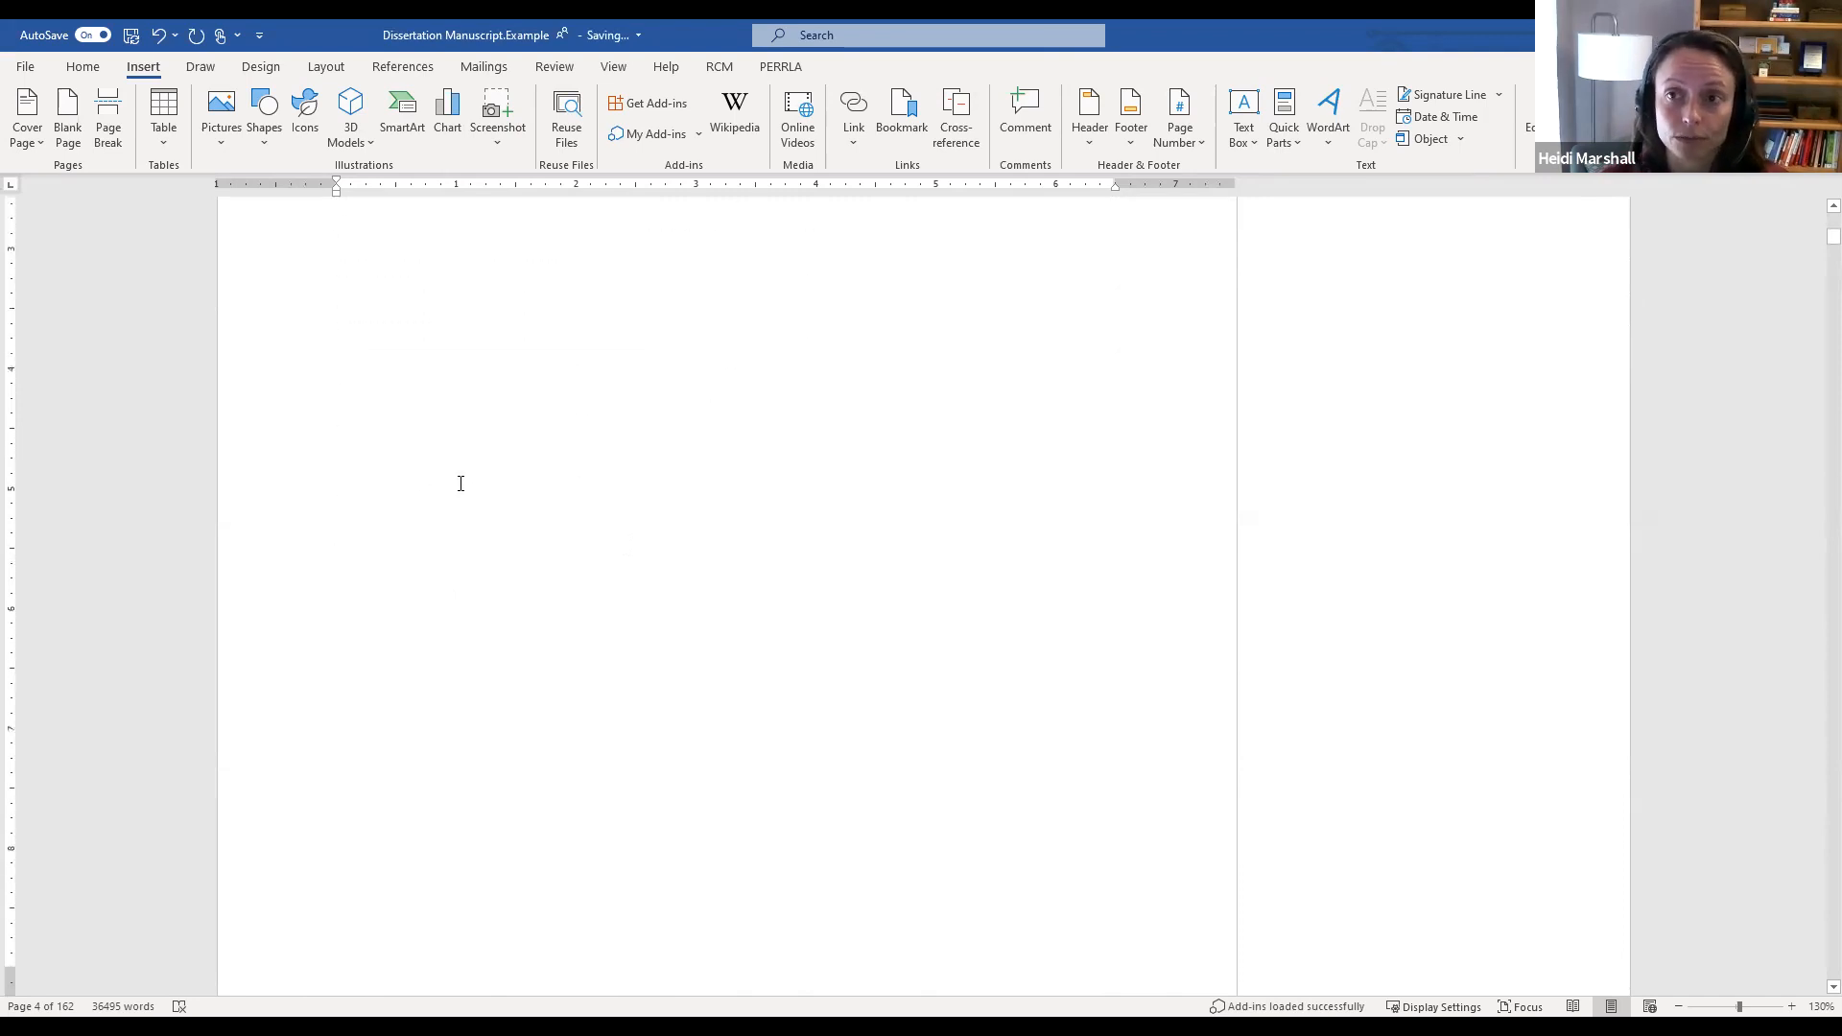
{"action": "scroll", "coordinate": [461, 482], "scroll_direction": "down", "scroll_amount": 4}
{"action": "scroll", "coordinate": [624, 752], "scroll_direction": "up", "scroll_amount": 6}
{"action": "scroll", "coordinate": [658, 706], "scroll_direction": "up", "scroll_amount": 5}
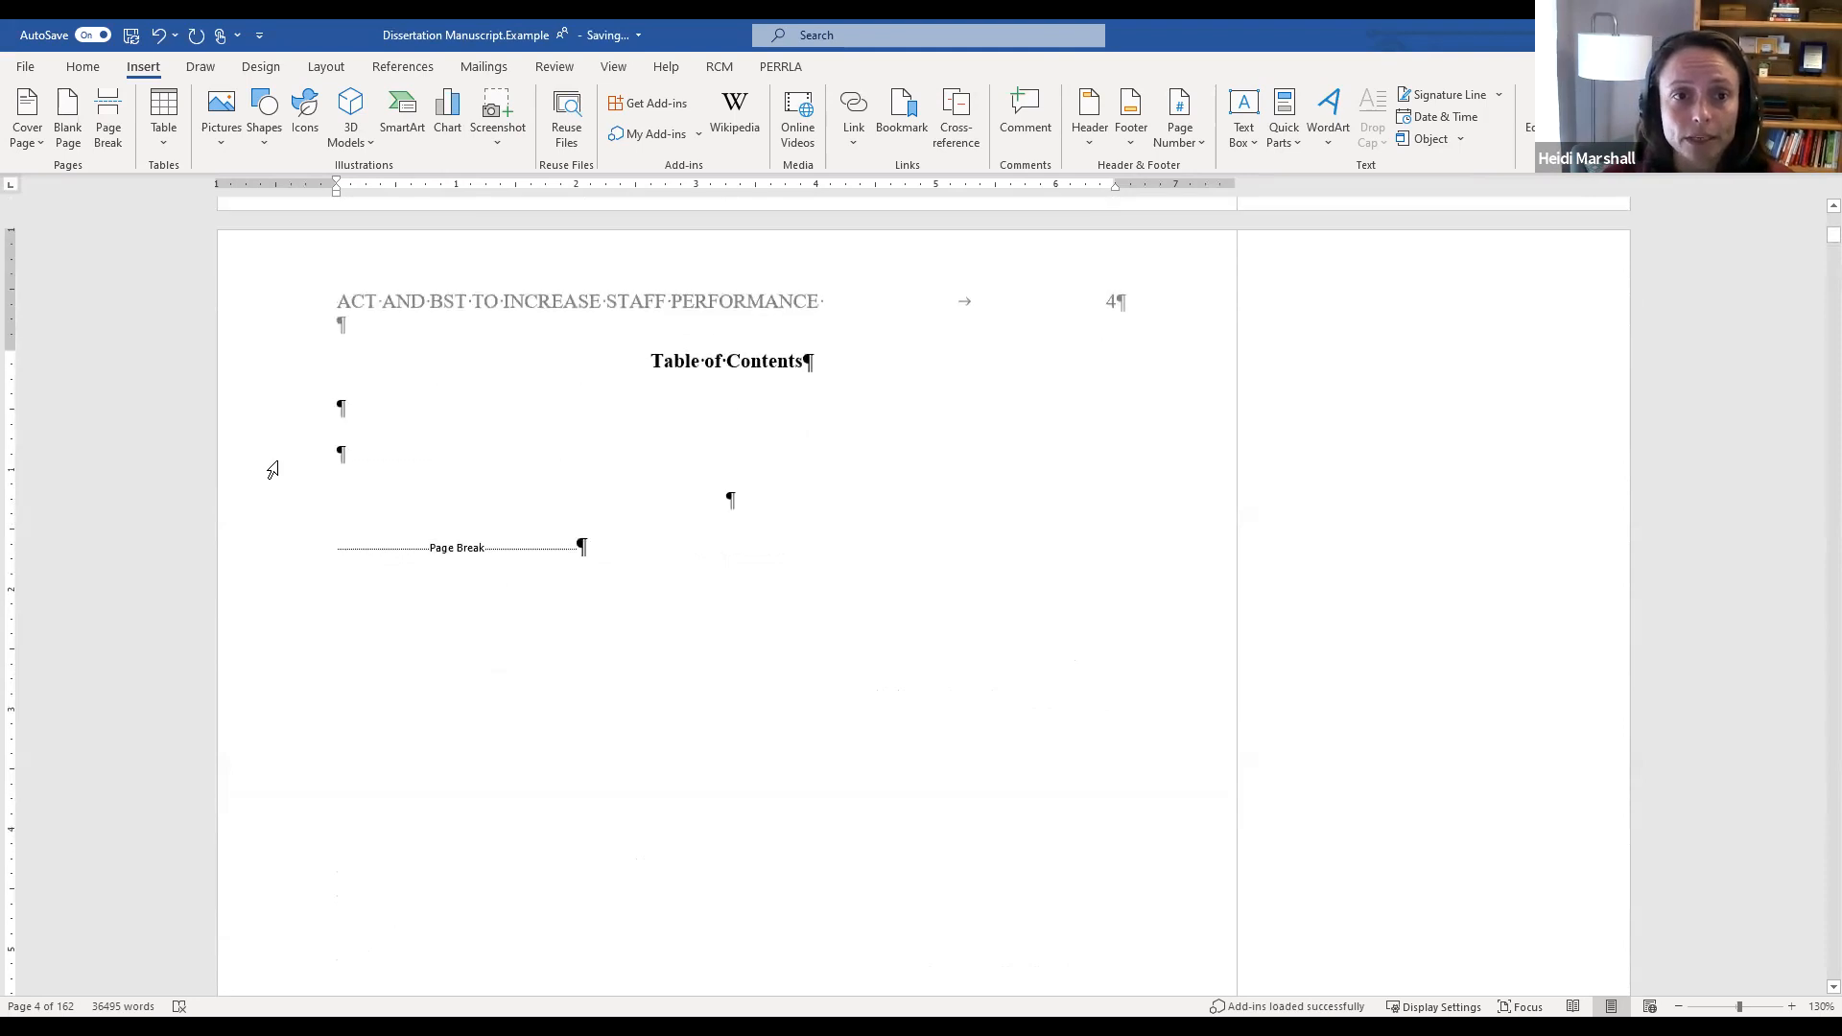
Step: Add "List of Figures" and "List of Tables" on separate lines below the Table of Contents heading
{"action": "left_click", "coordinate": [423, 449]}
{"action": "type", "text": "Lis"}
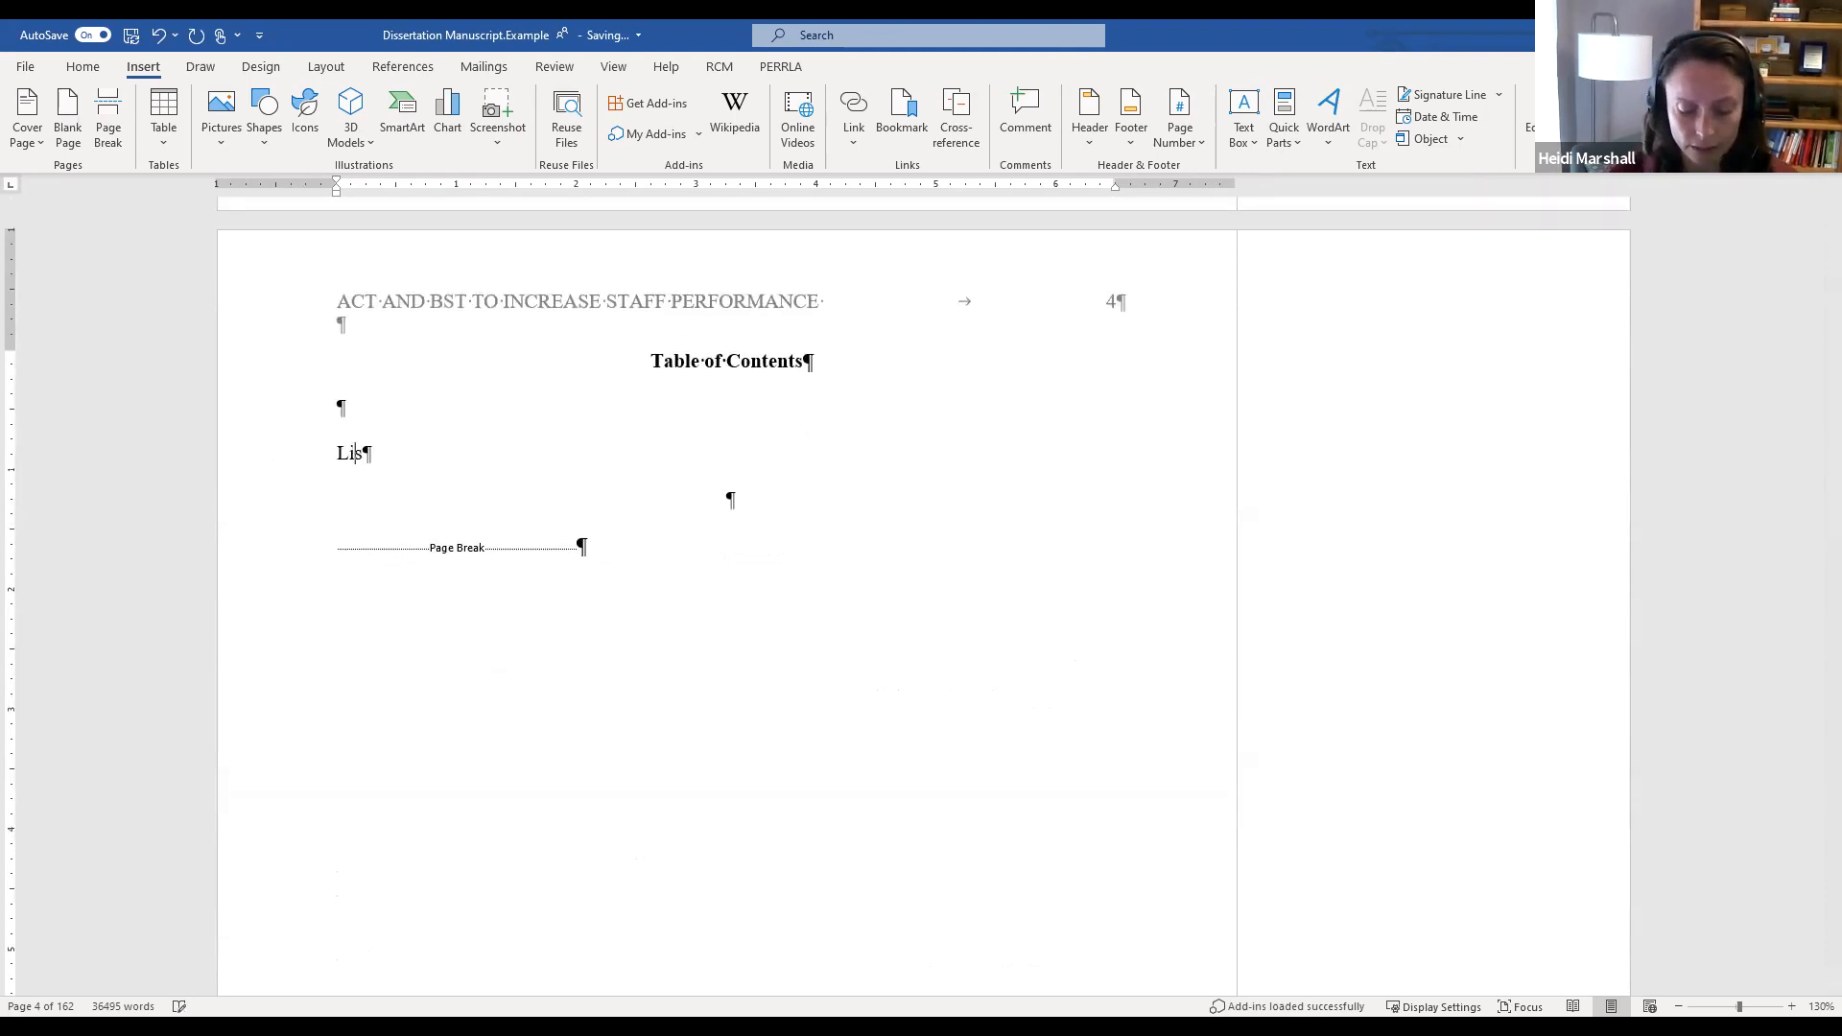
{"action": "type", "text": "t of Figures"}
{"action": "key", "text": "Return"}
{"action": "type", "text": "List of "}
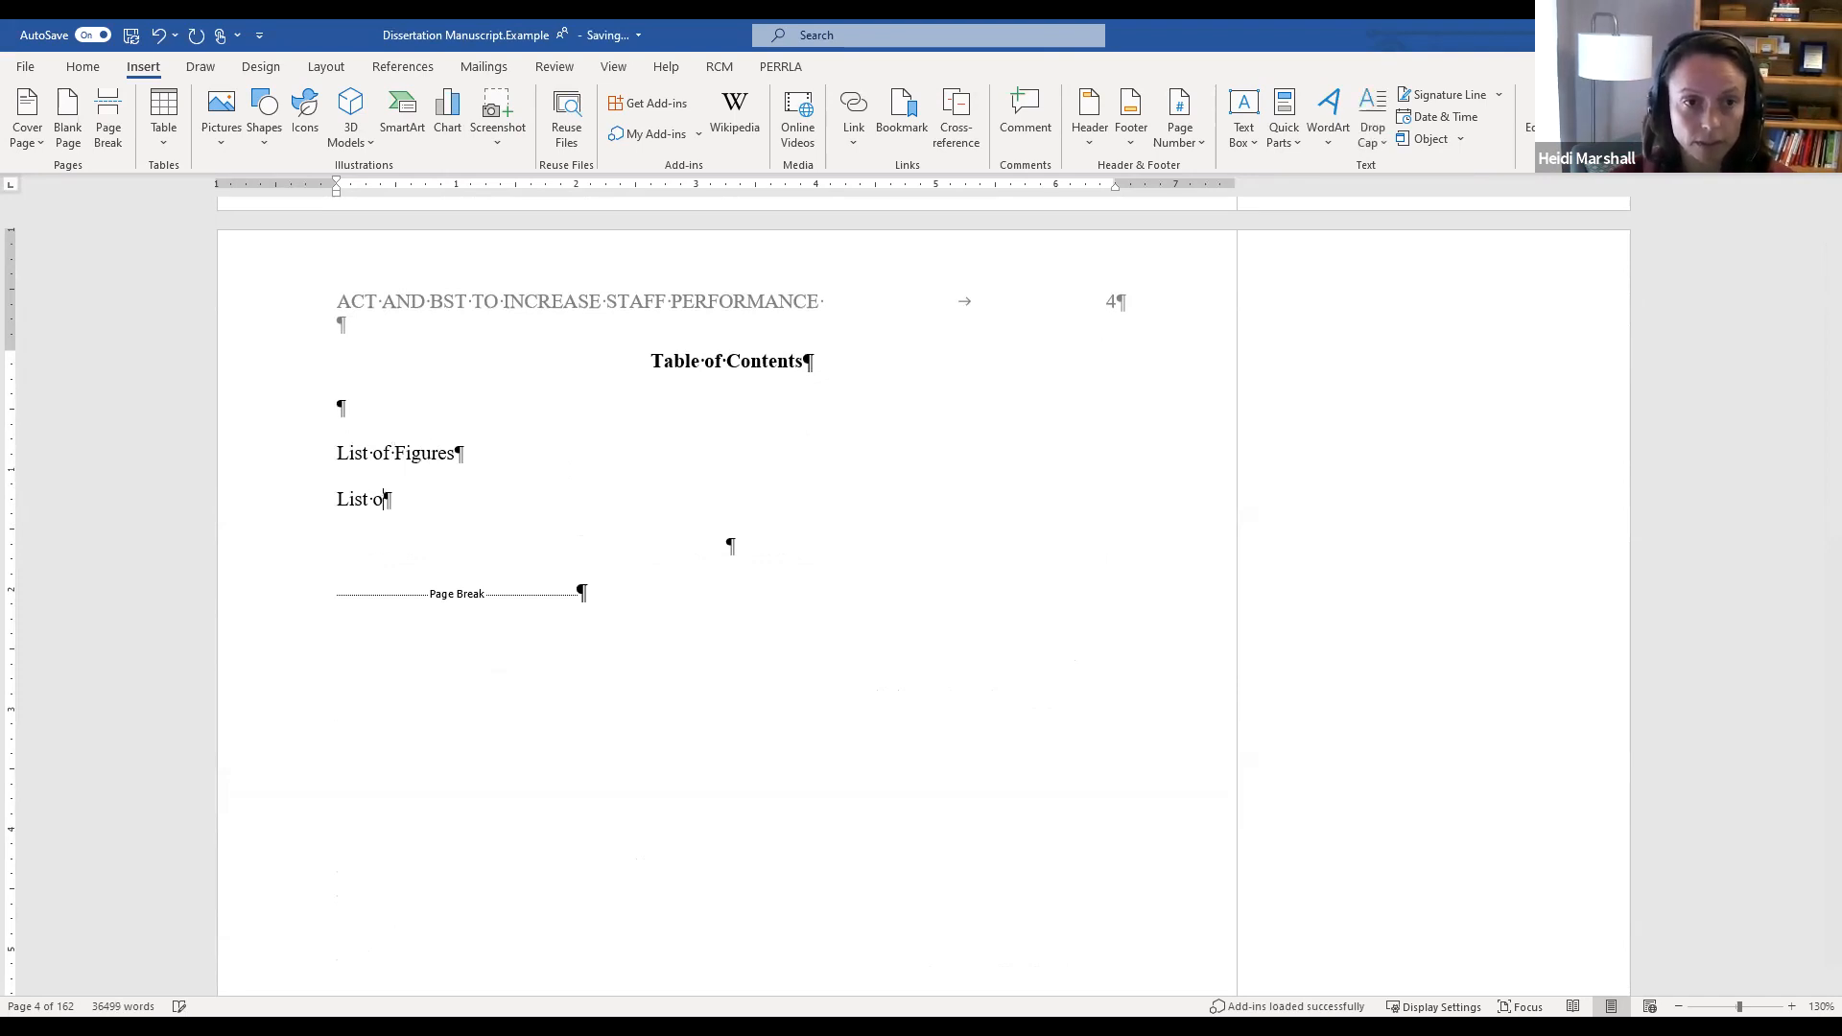
{"action": "type", "text": "Tables"}
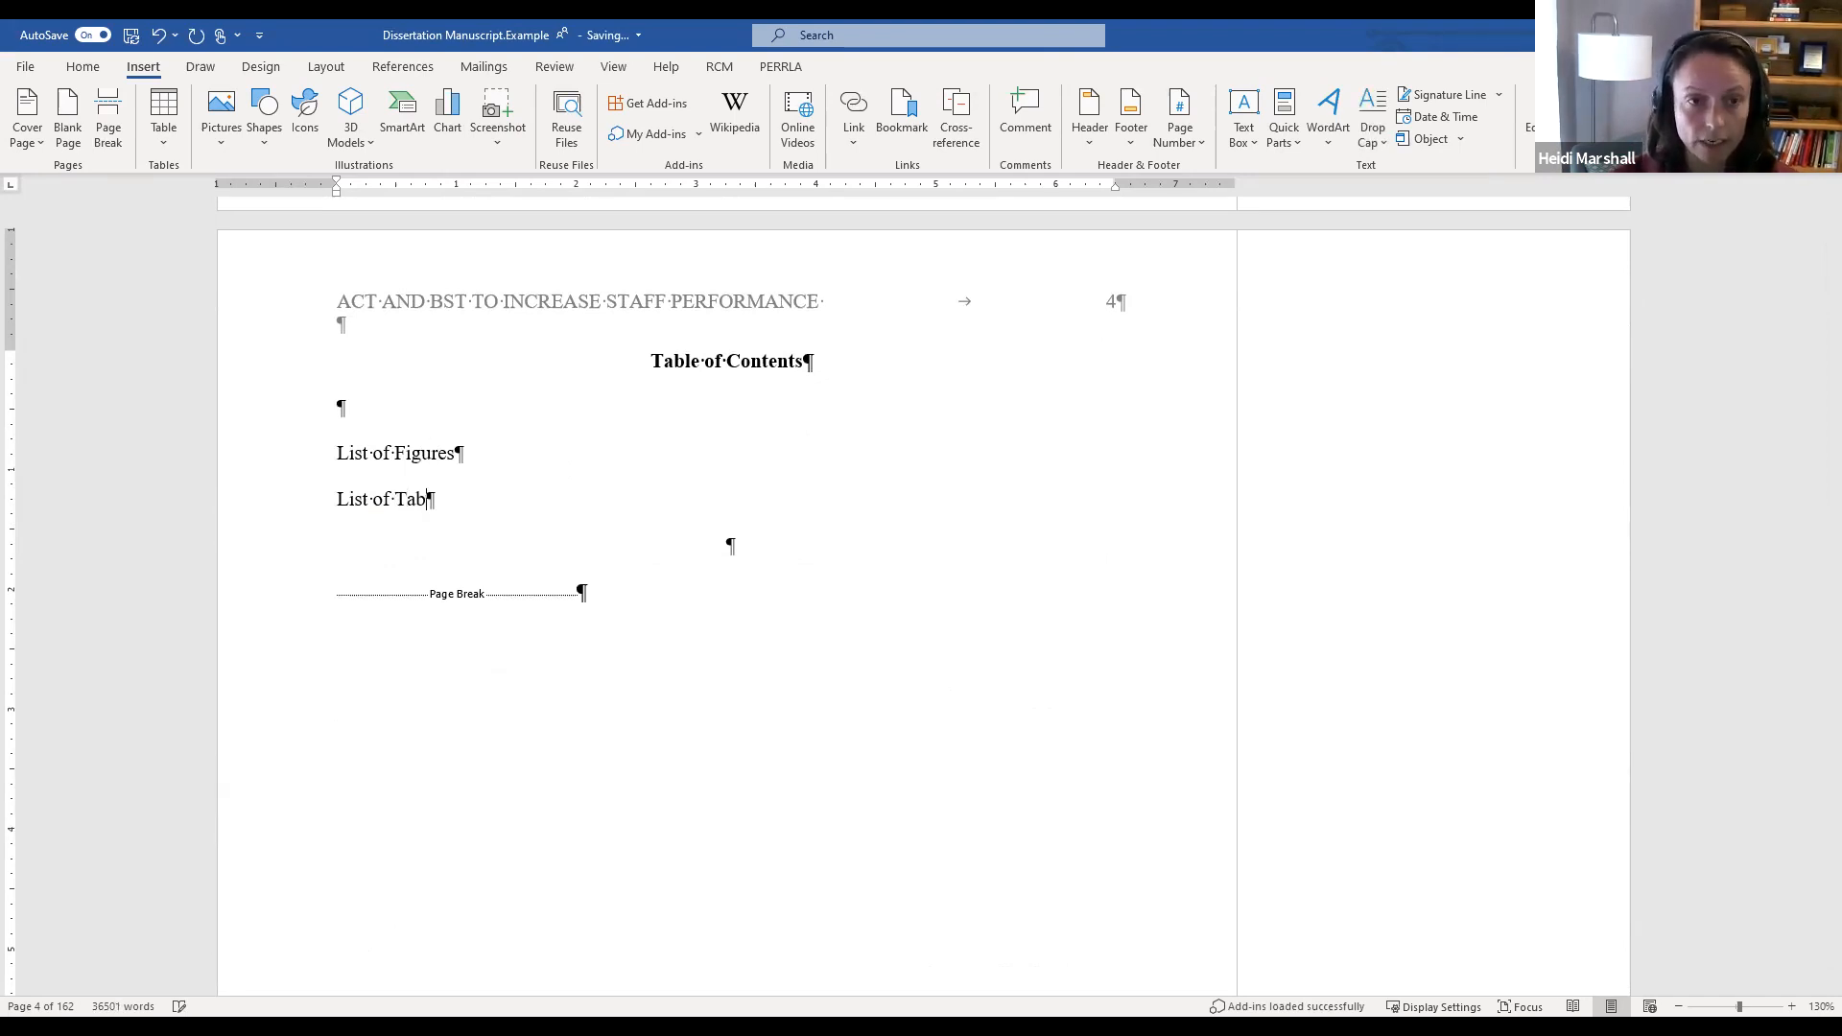
Step: Insert page breaks before List of Figures and List of Tables so each starts on its own page
{"action": "left_click", "coordinate": [336, 454]}
{"action": "left_click", "coordinate": [108, 117]}
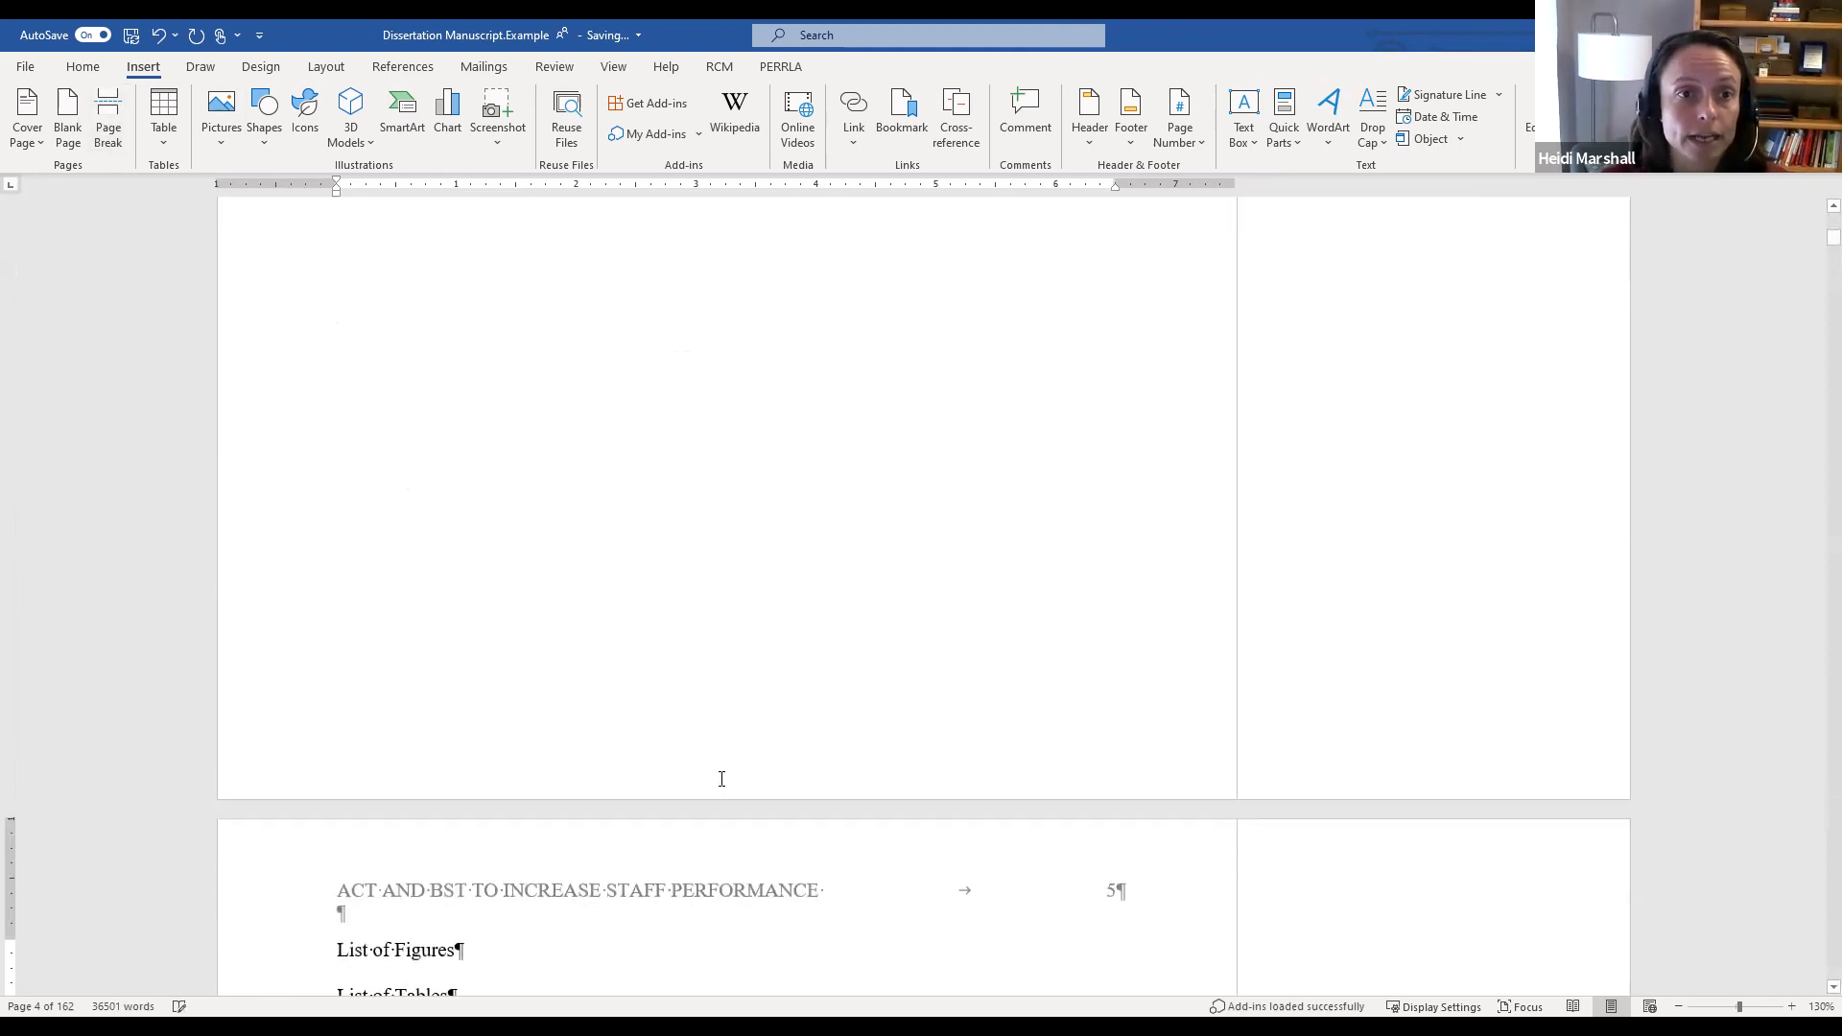
{"action": "left_click", "coordinate": [108, 117]}
{"action": "scroll", "coordinate": [667, 839], "scroll_direction": "up", "scroll_amount": 5}
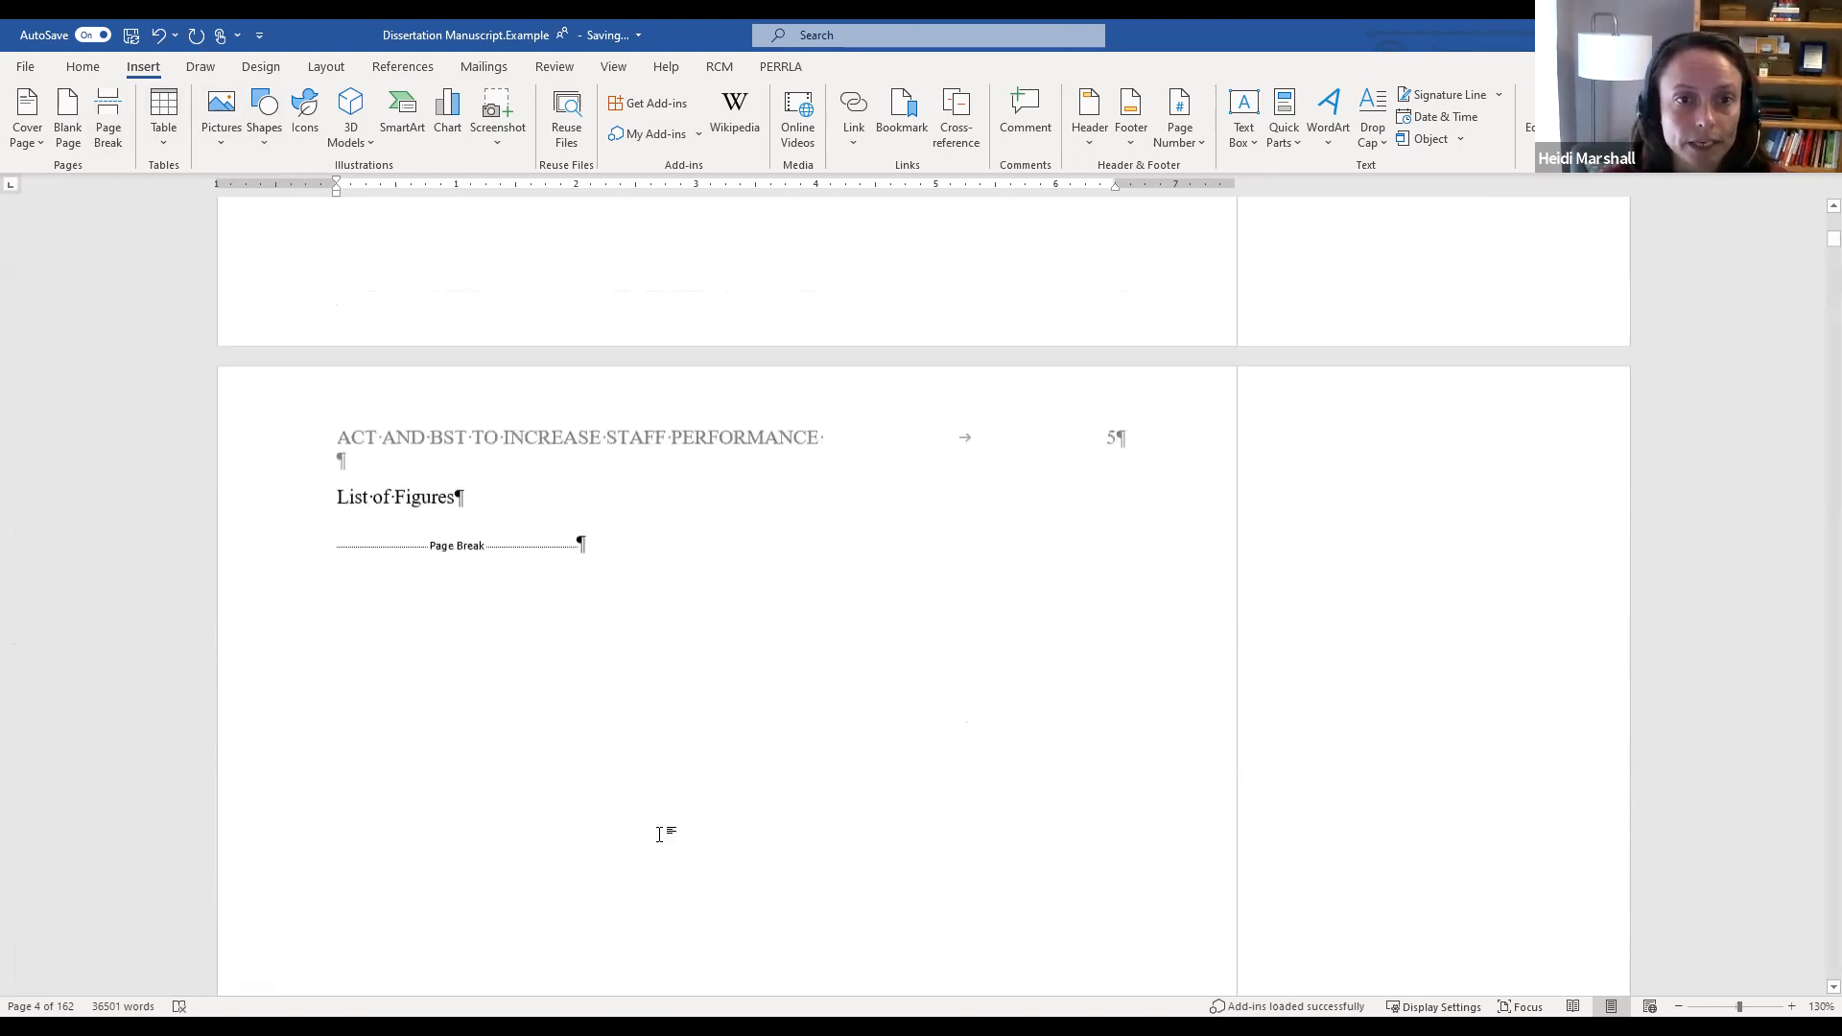
Step: Check the separate Table of Contents and List of Figures pages and their page breaks
{"action": "left_click", "coordinate": [433, 597]}
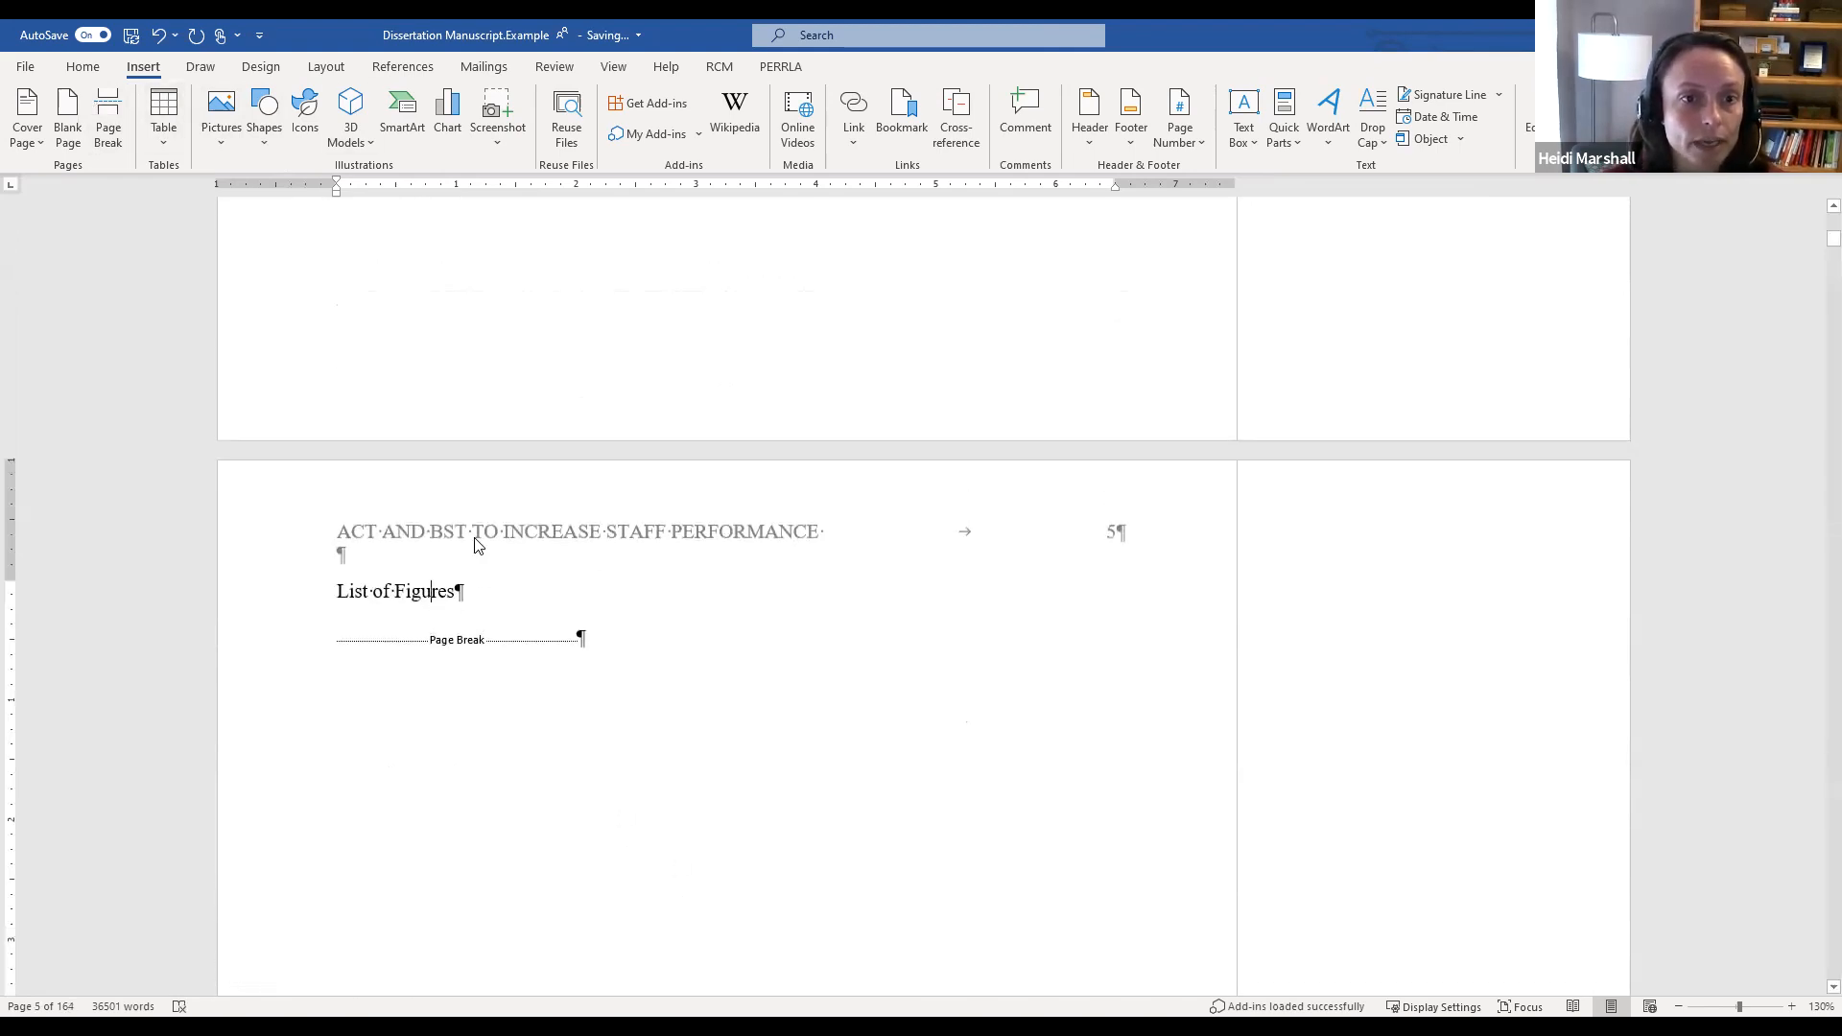
{"action": "left_click_drag", "start_coordinate": [402, 591], "coordinate": [530, 595]}
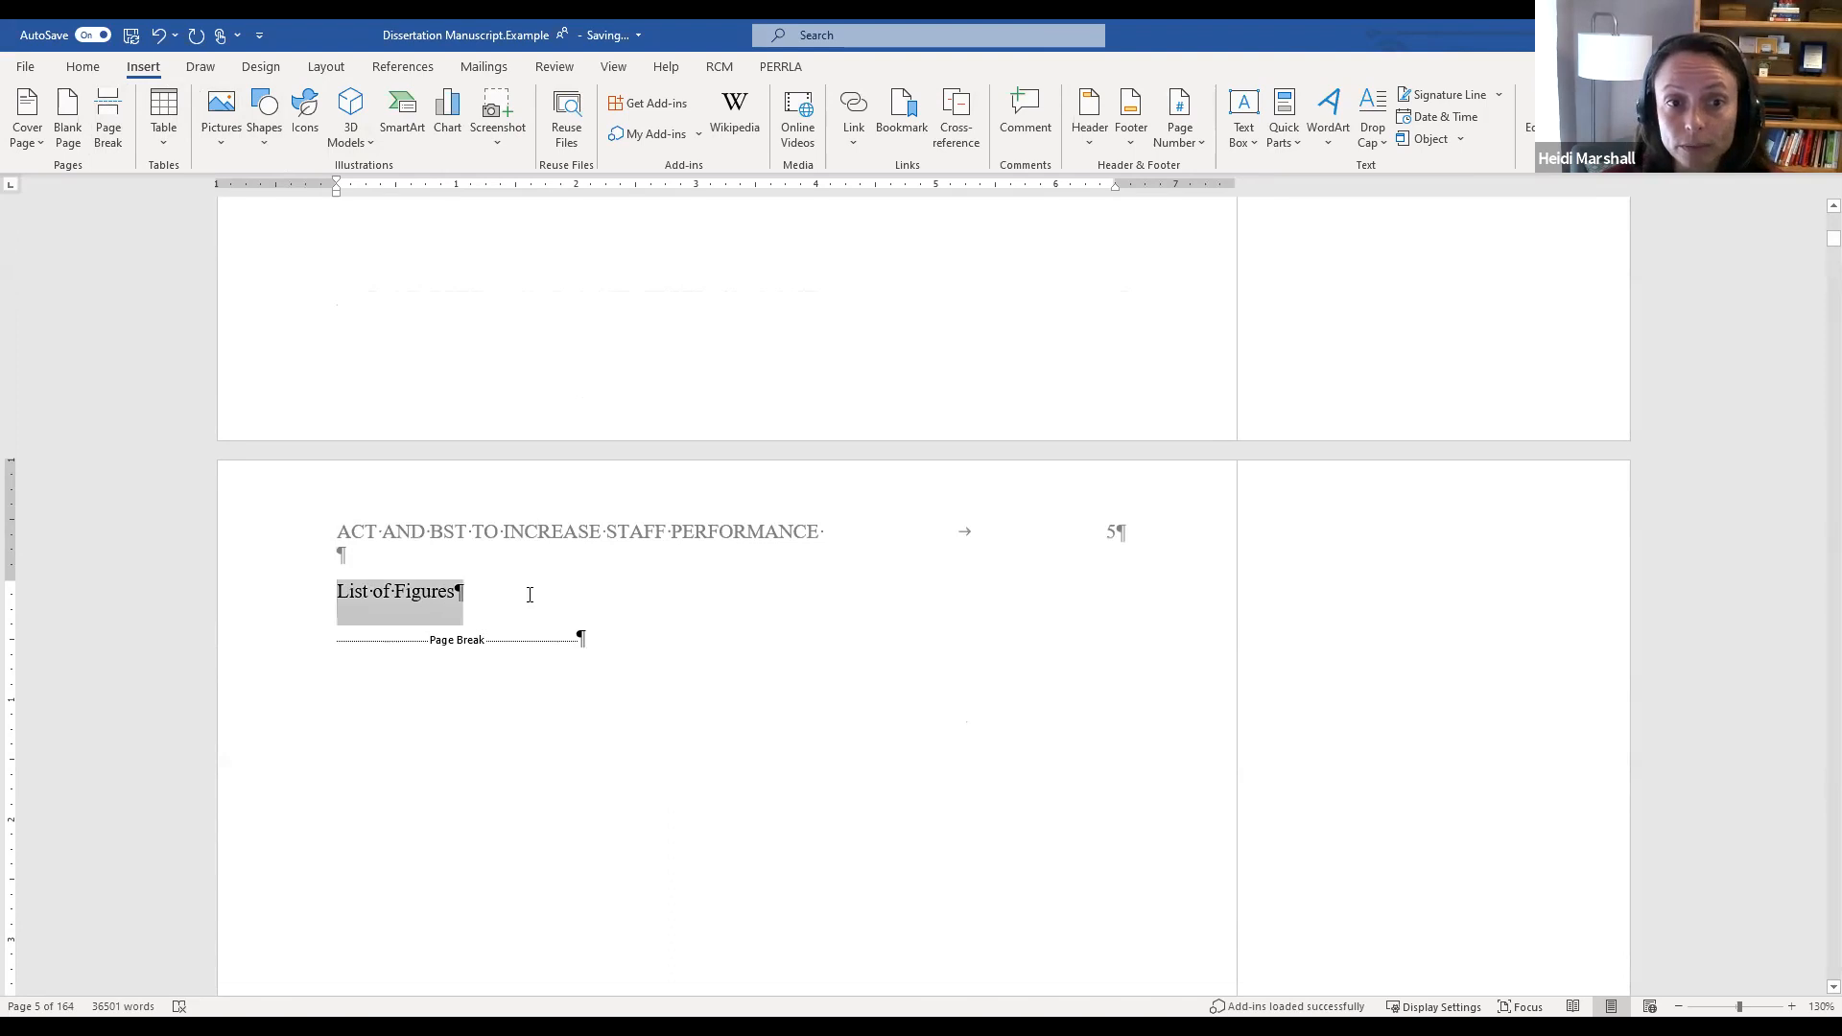
{"action": "scroll", "coordinate": [794, 815], "scroll_direction": "up", "scroll_amount": 5}
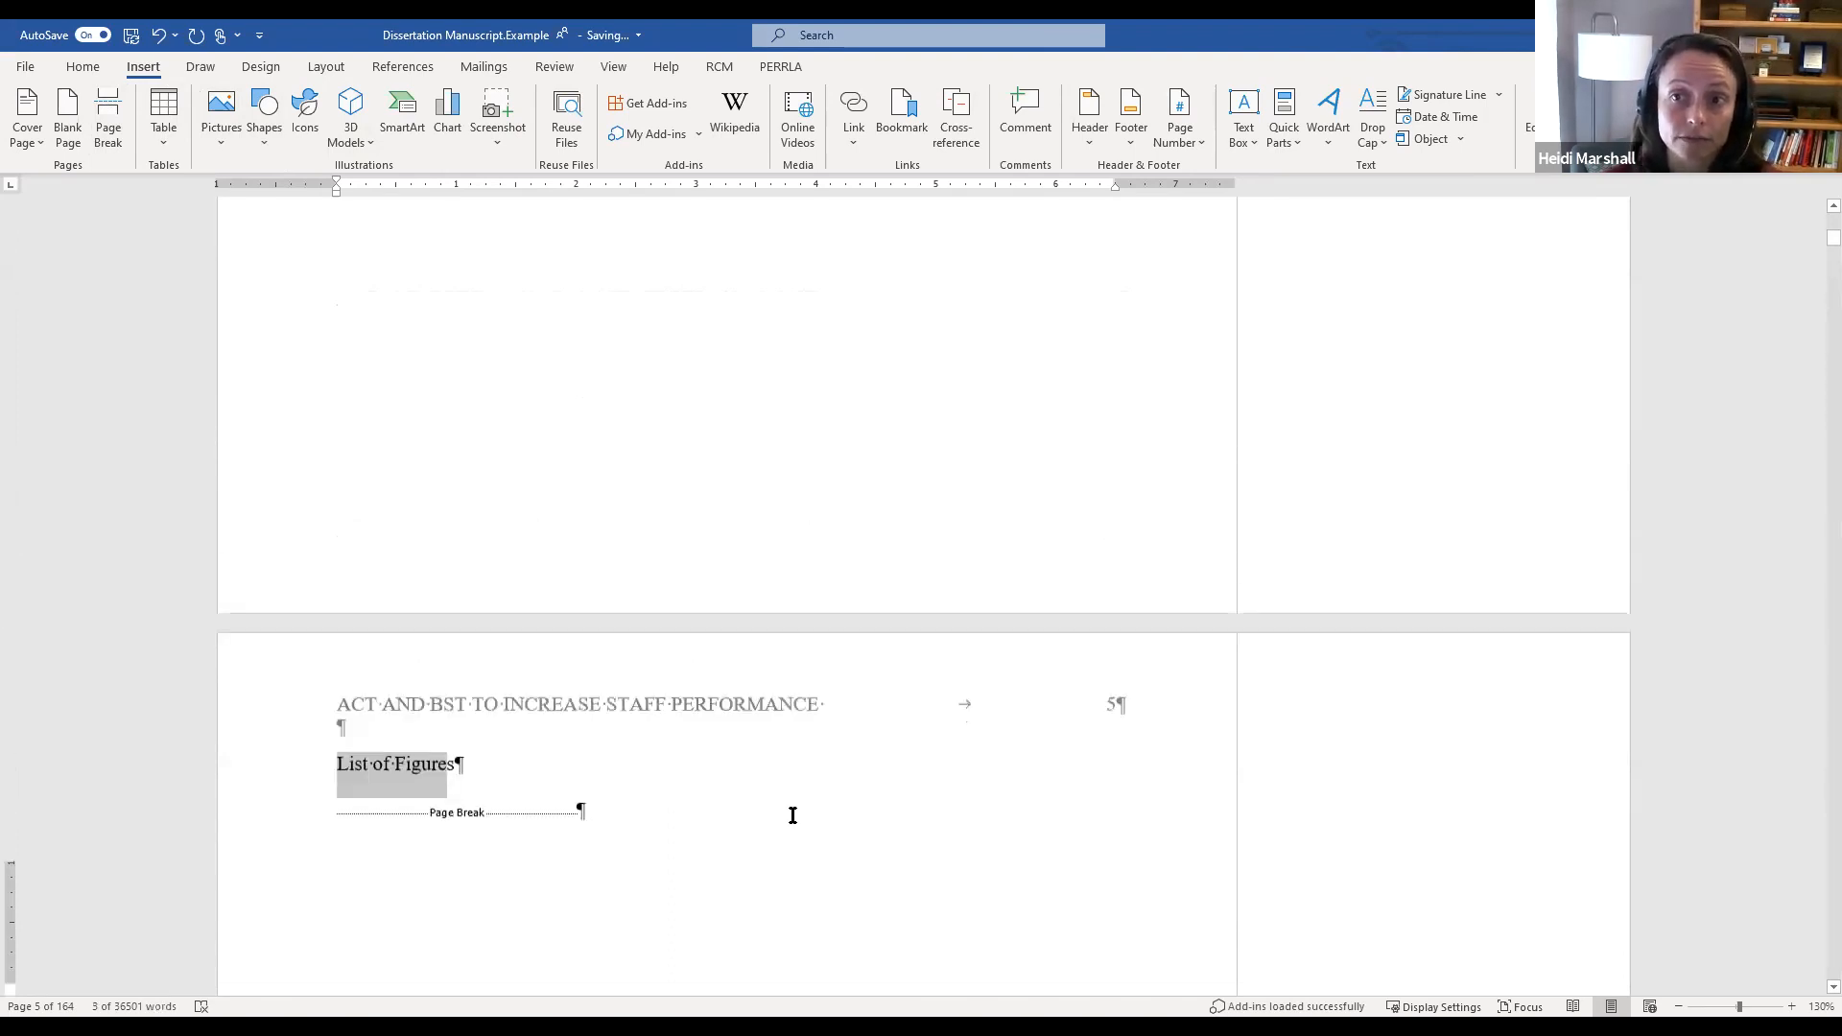
{"action": "scroll", "coordinate": [794, 806], "scroll_direction": "up", "scroll_amount": 3}
{"action": "left_click", "coordinate": [365, 516]}
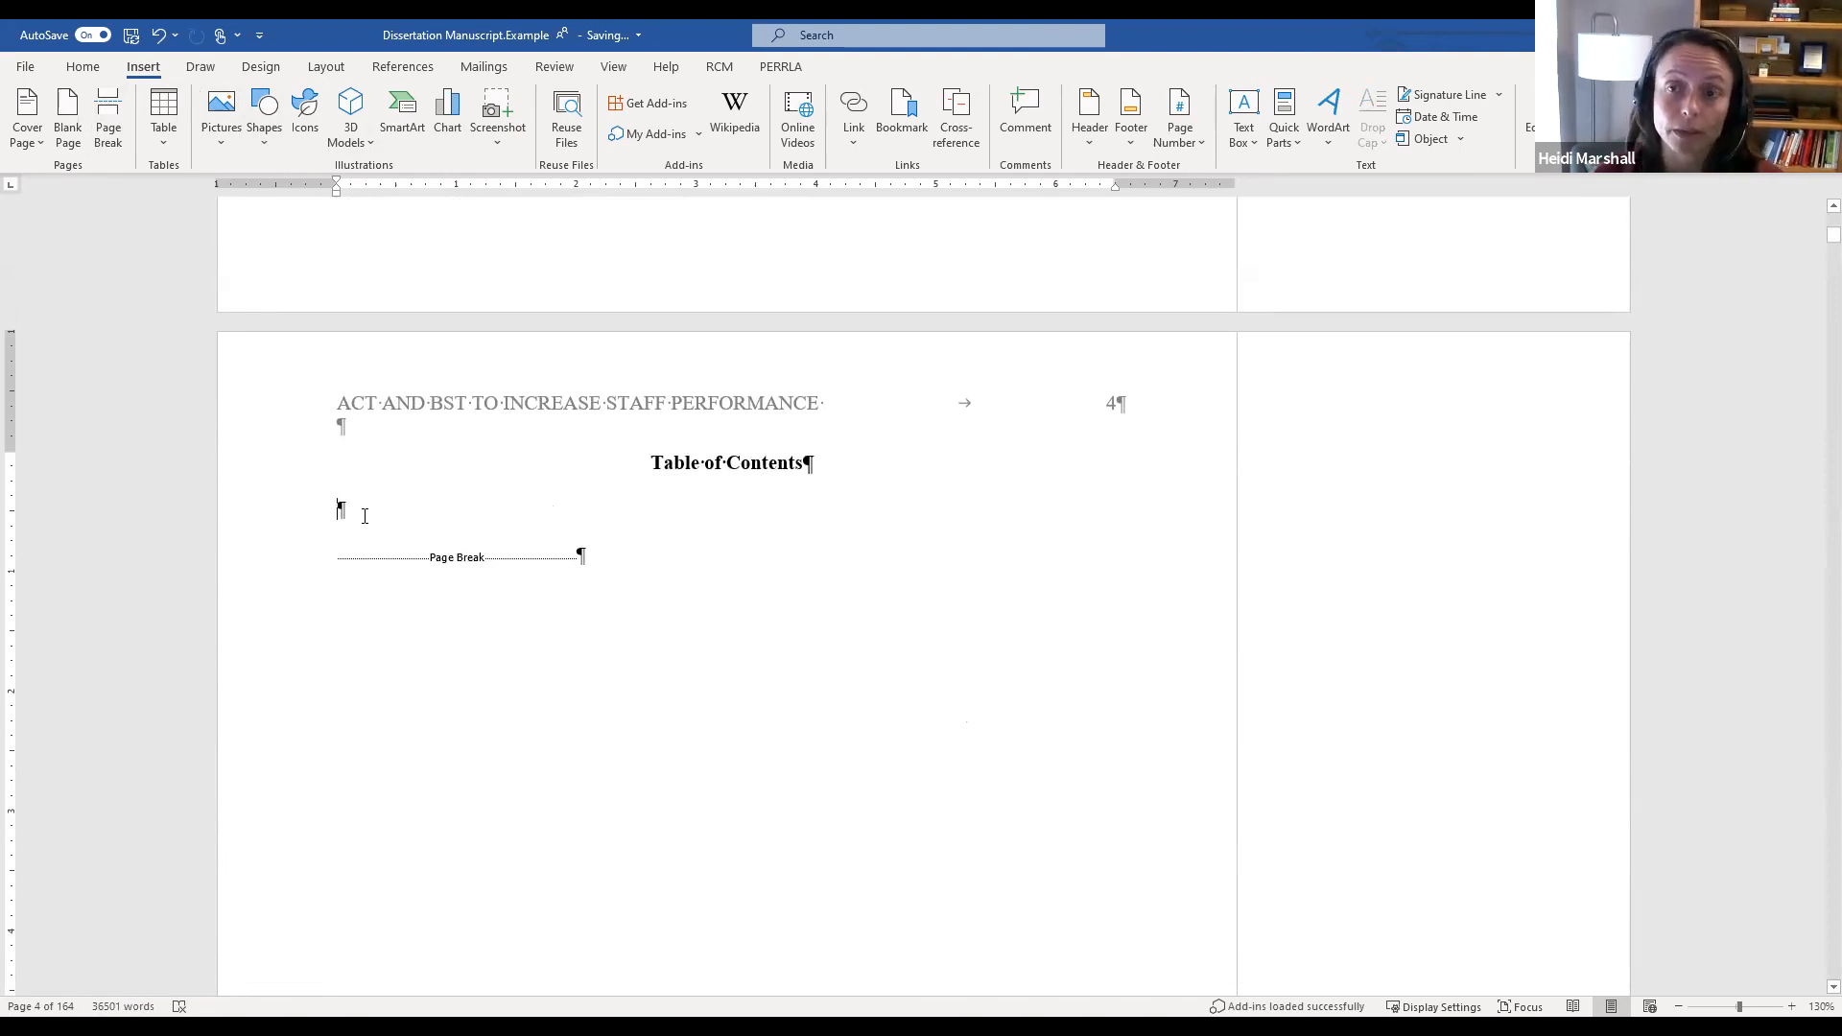
{"action": "scroll", "coordinate": [364, 516], "scroll_direction": "down", "scroll_amount": 8}
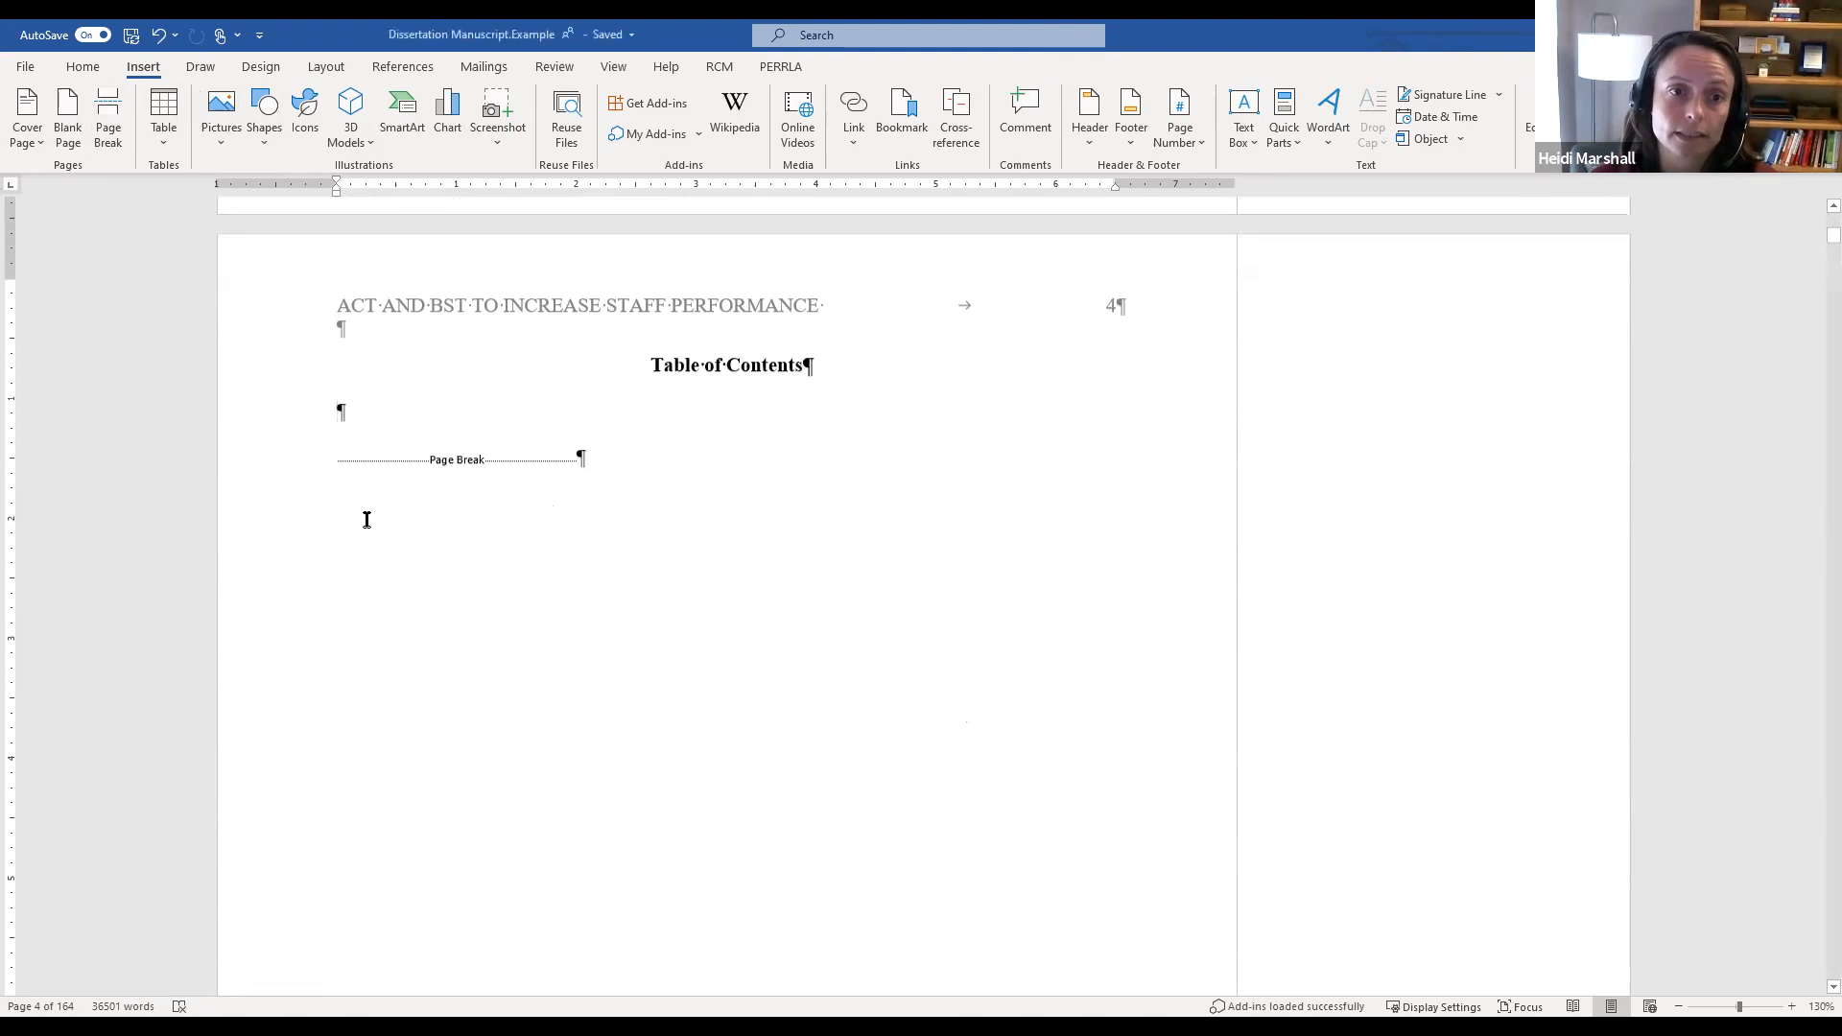
{"action": "scroll", "coordinate": [366, 519], "scroll_direction": "down", "scroll_amount": 3}
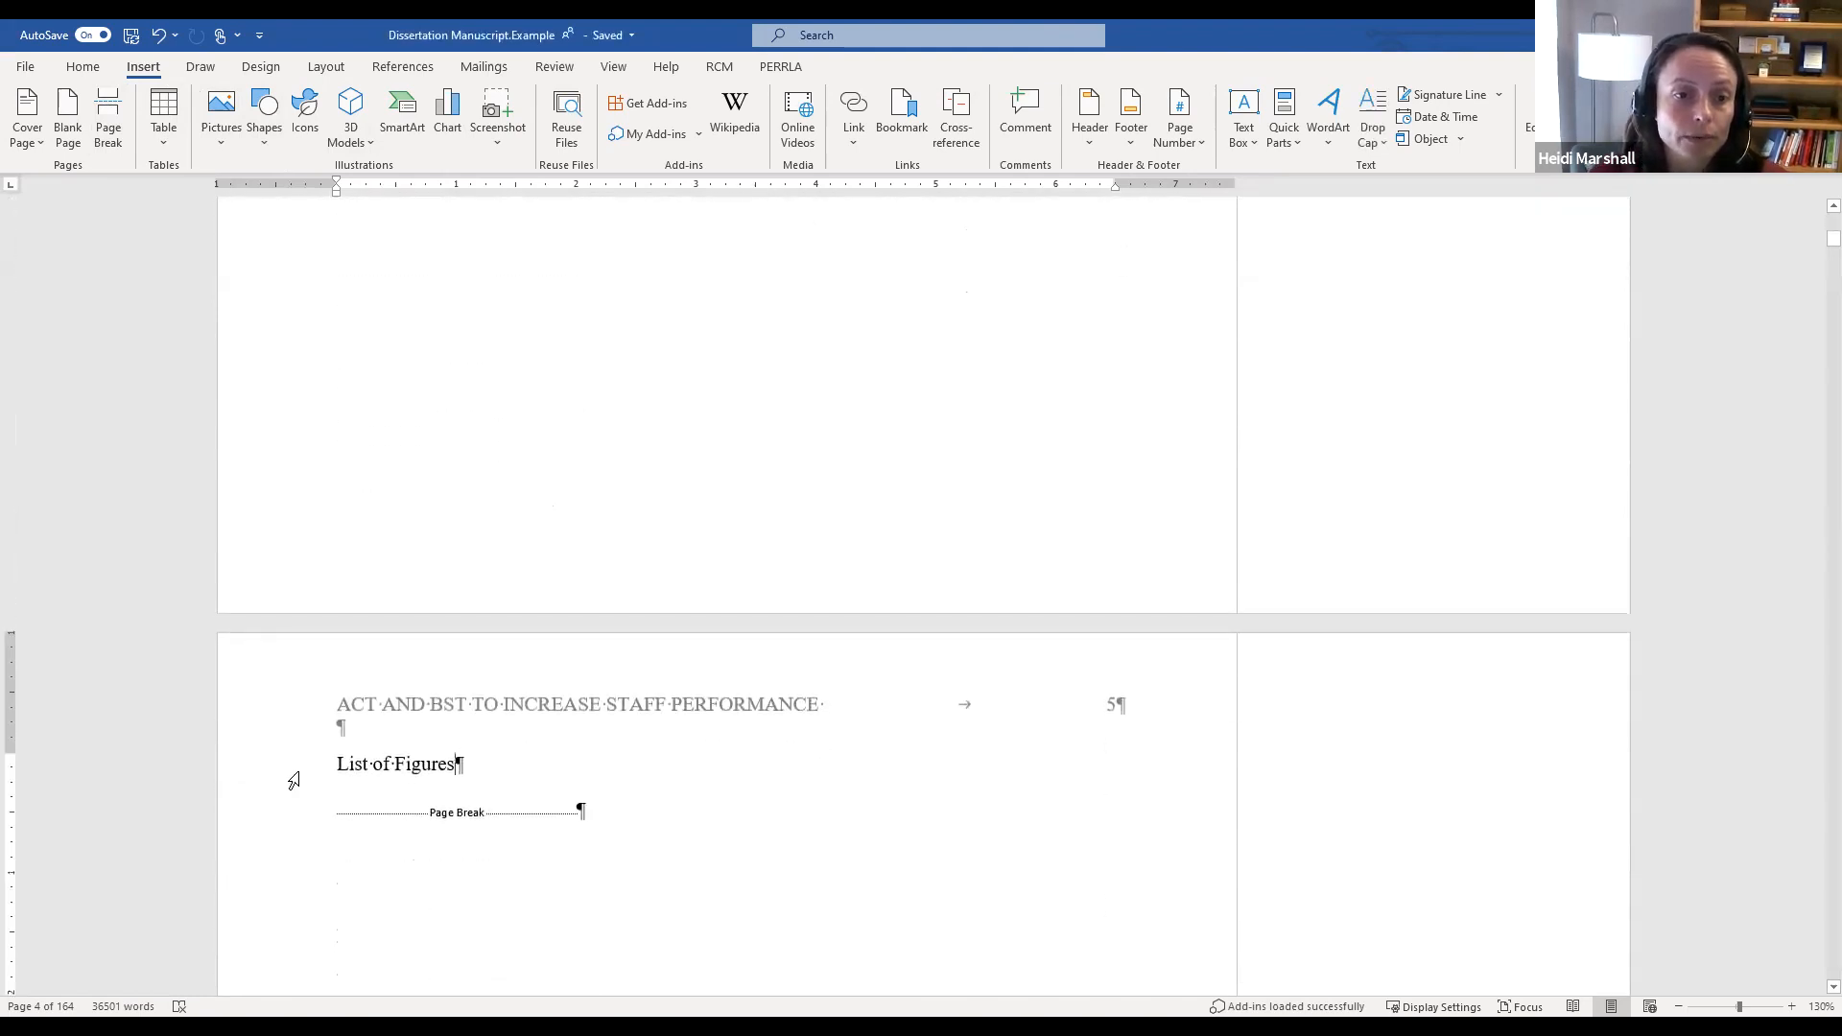
Step: Select the List of Figures heading and show the full styles list, enlarged and placed beside the heading text
{"action": "left_click_drag", "start_coordinate": [336, 762], "coordinate": [454, 768]}
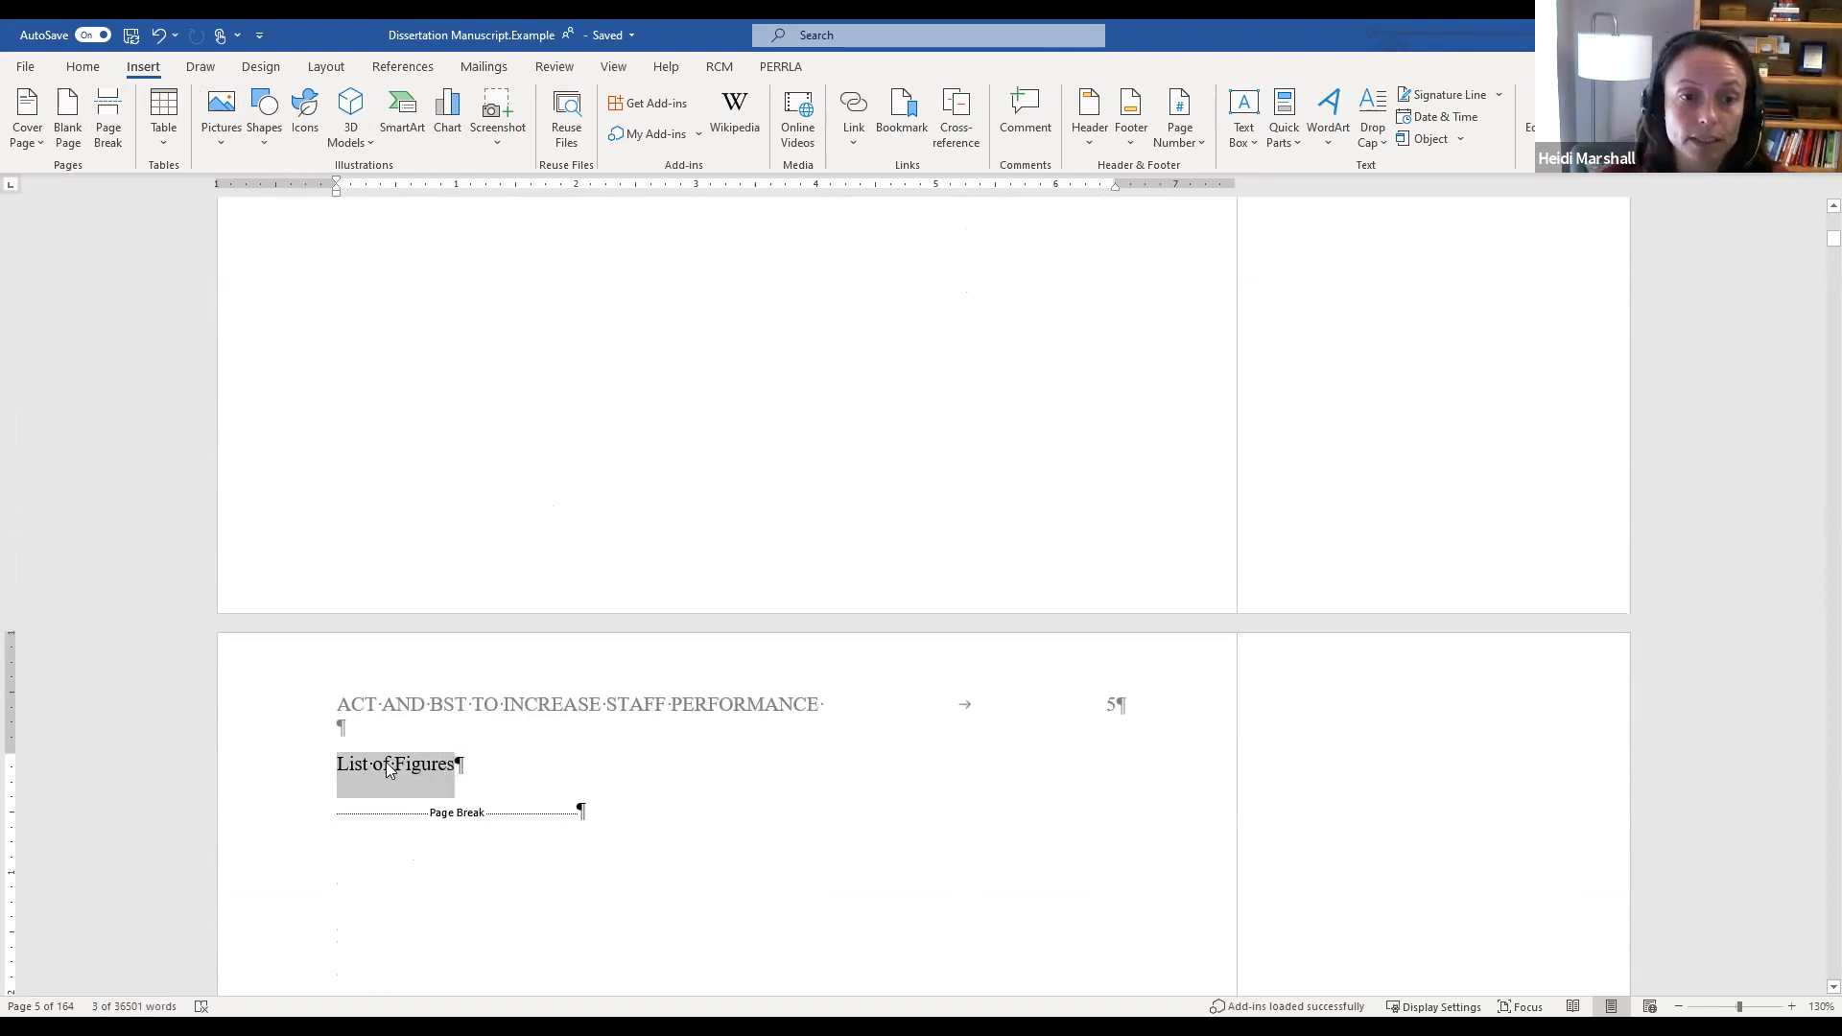
{"action": "left_click", "coordinate": [82, 67]}
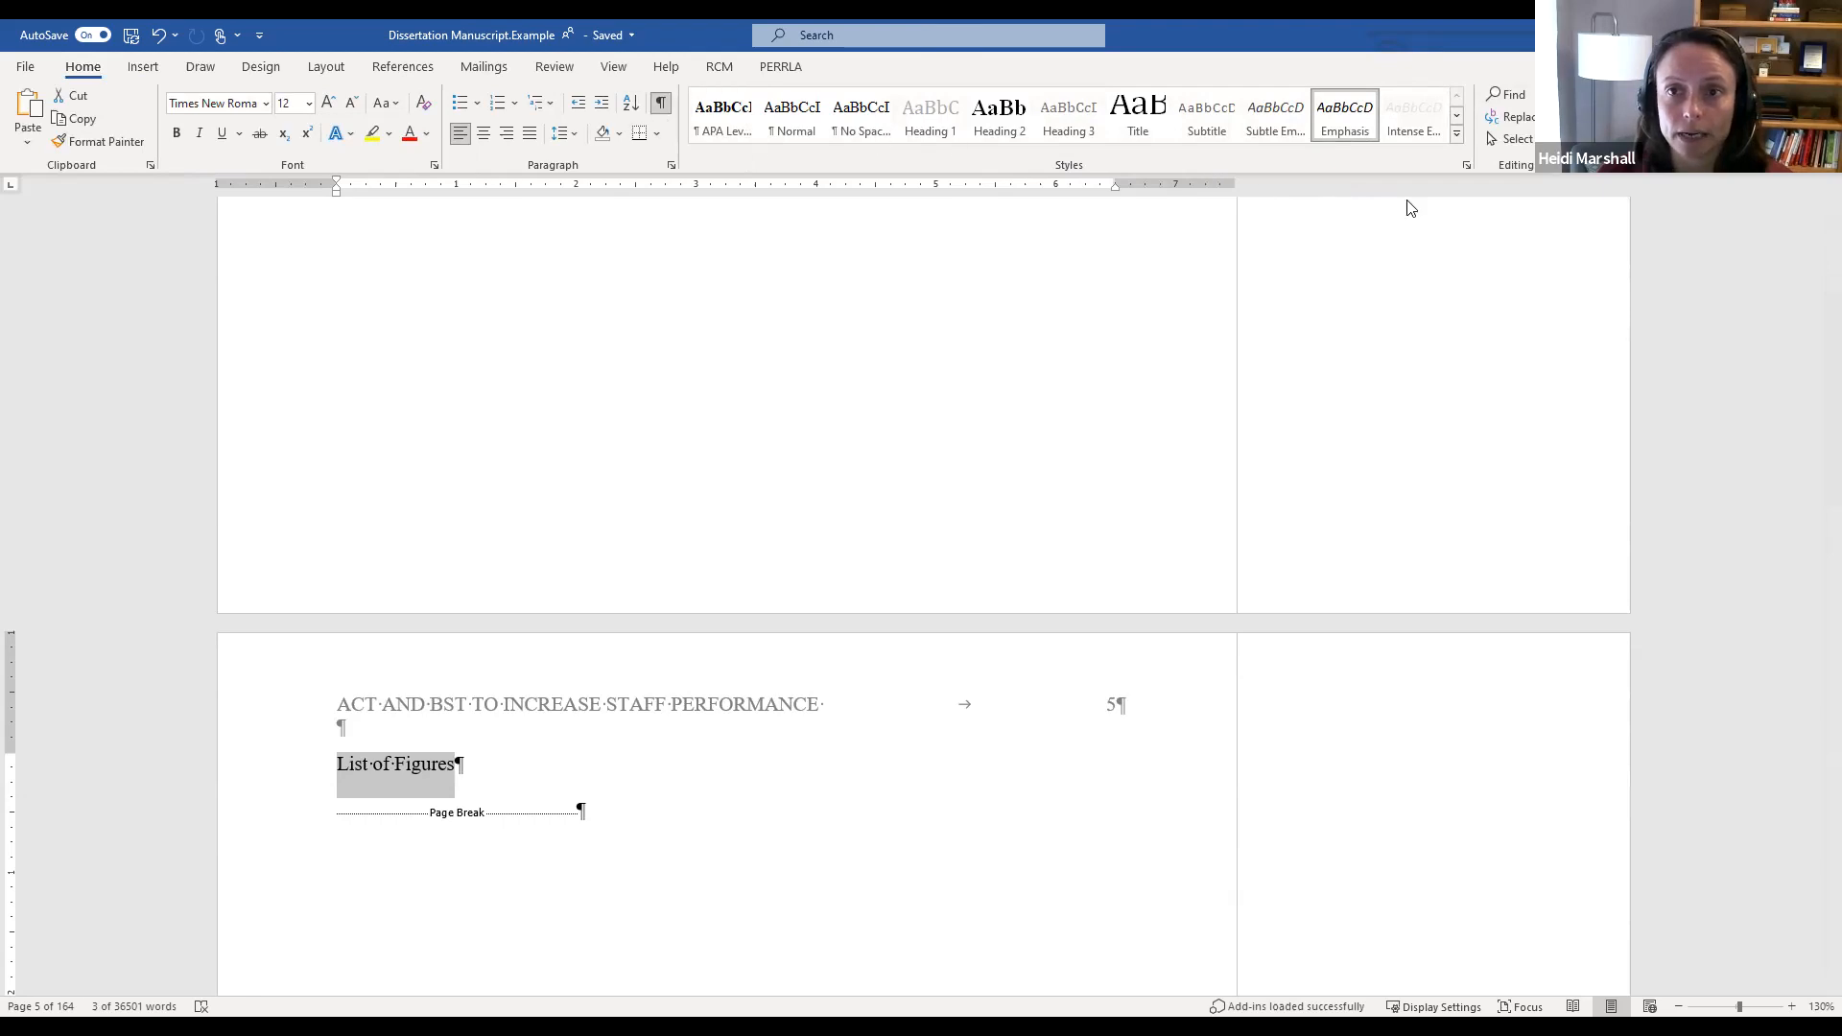
{"action": "left_click", "coordinate": [1466, 166]}
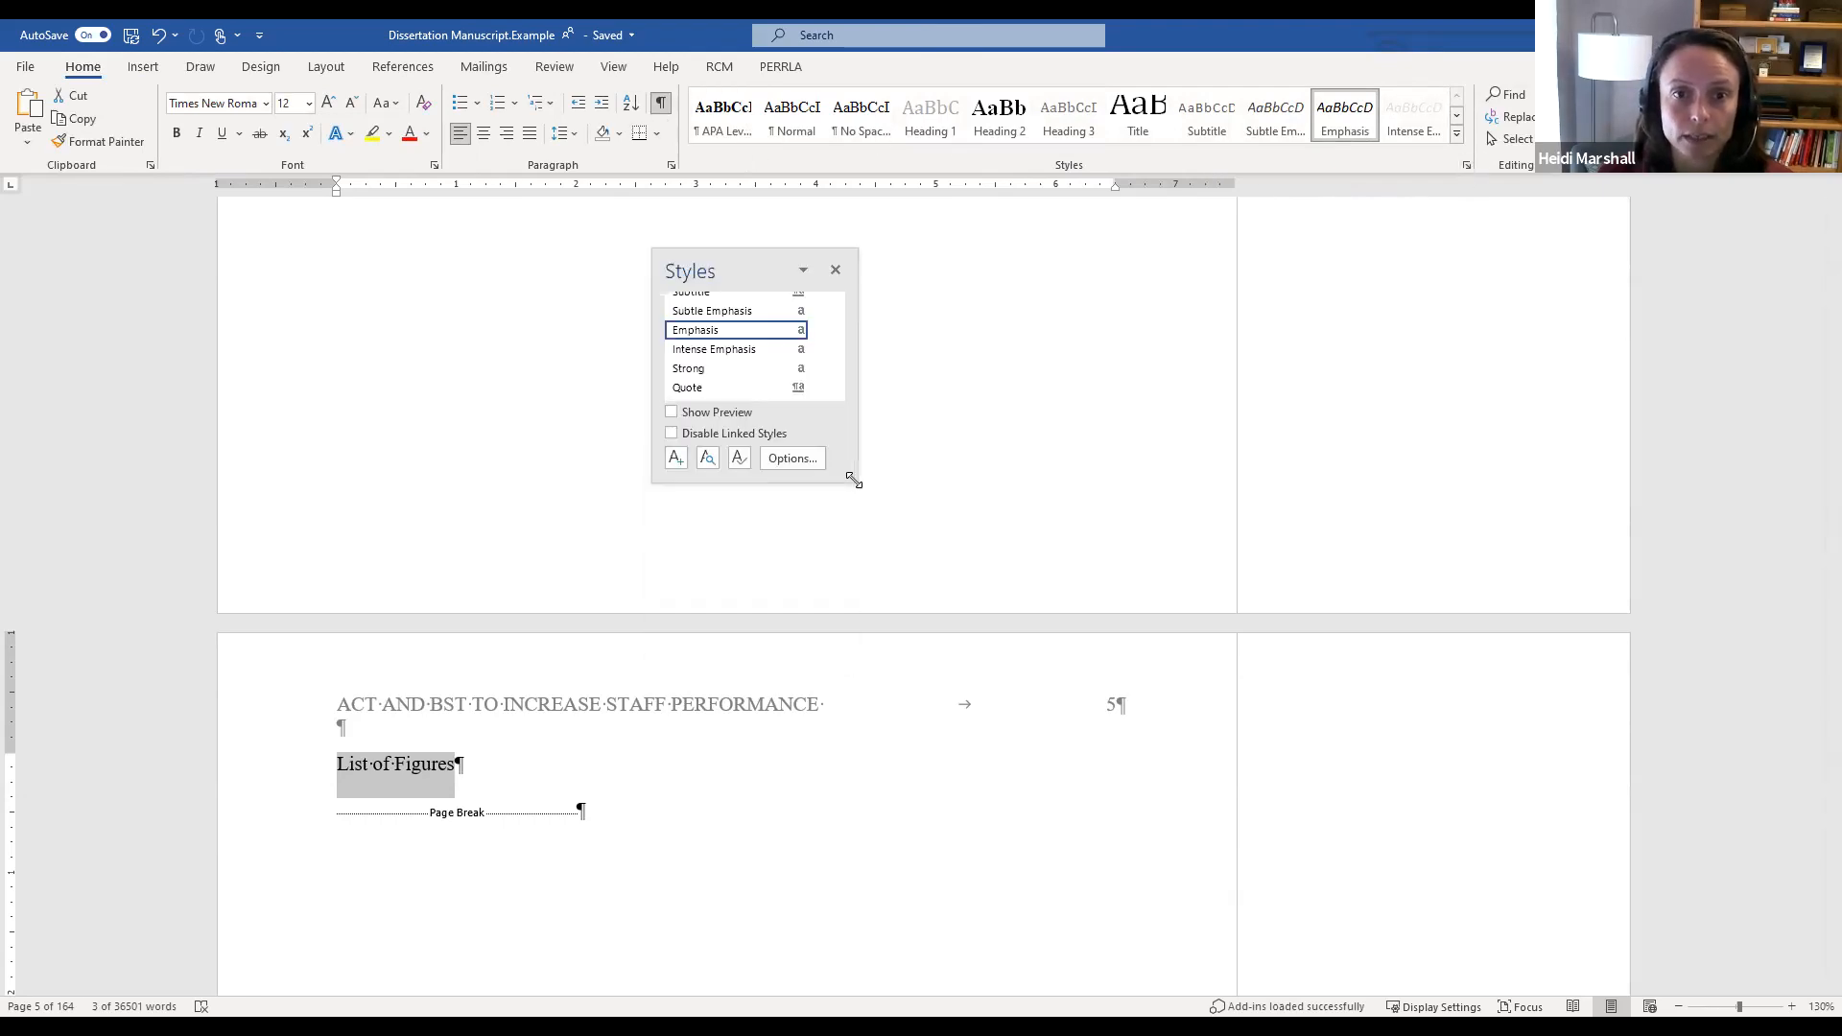
{"action": "left_click_drag", "start_coordinate": [856, 482], "coordinate": [1352, 950]}
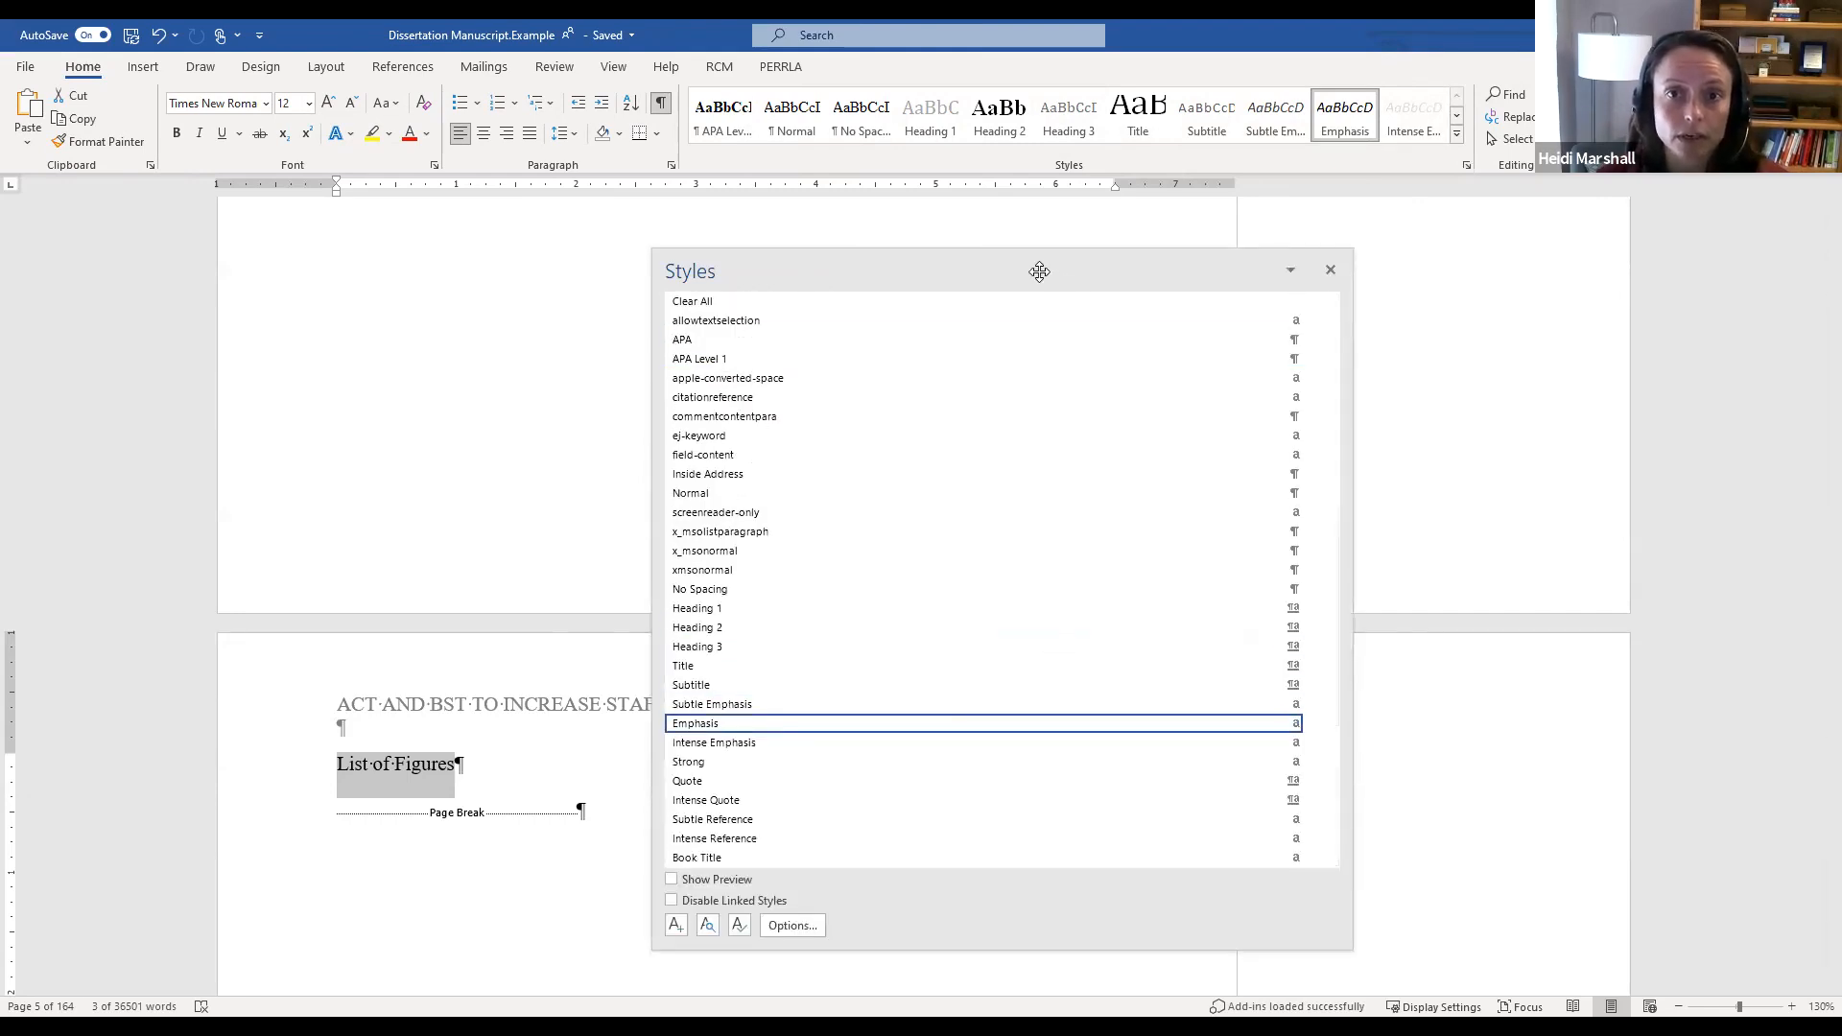
{"action": "left_click_drag", "start_coordinate": [1039, 272], "coordinate": [1234, 255]}
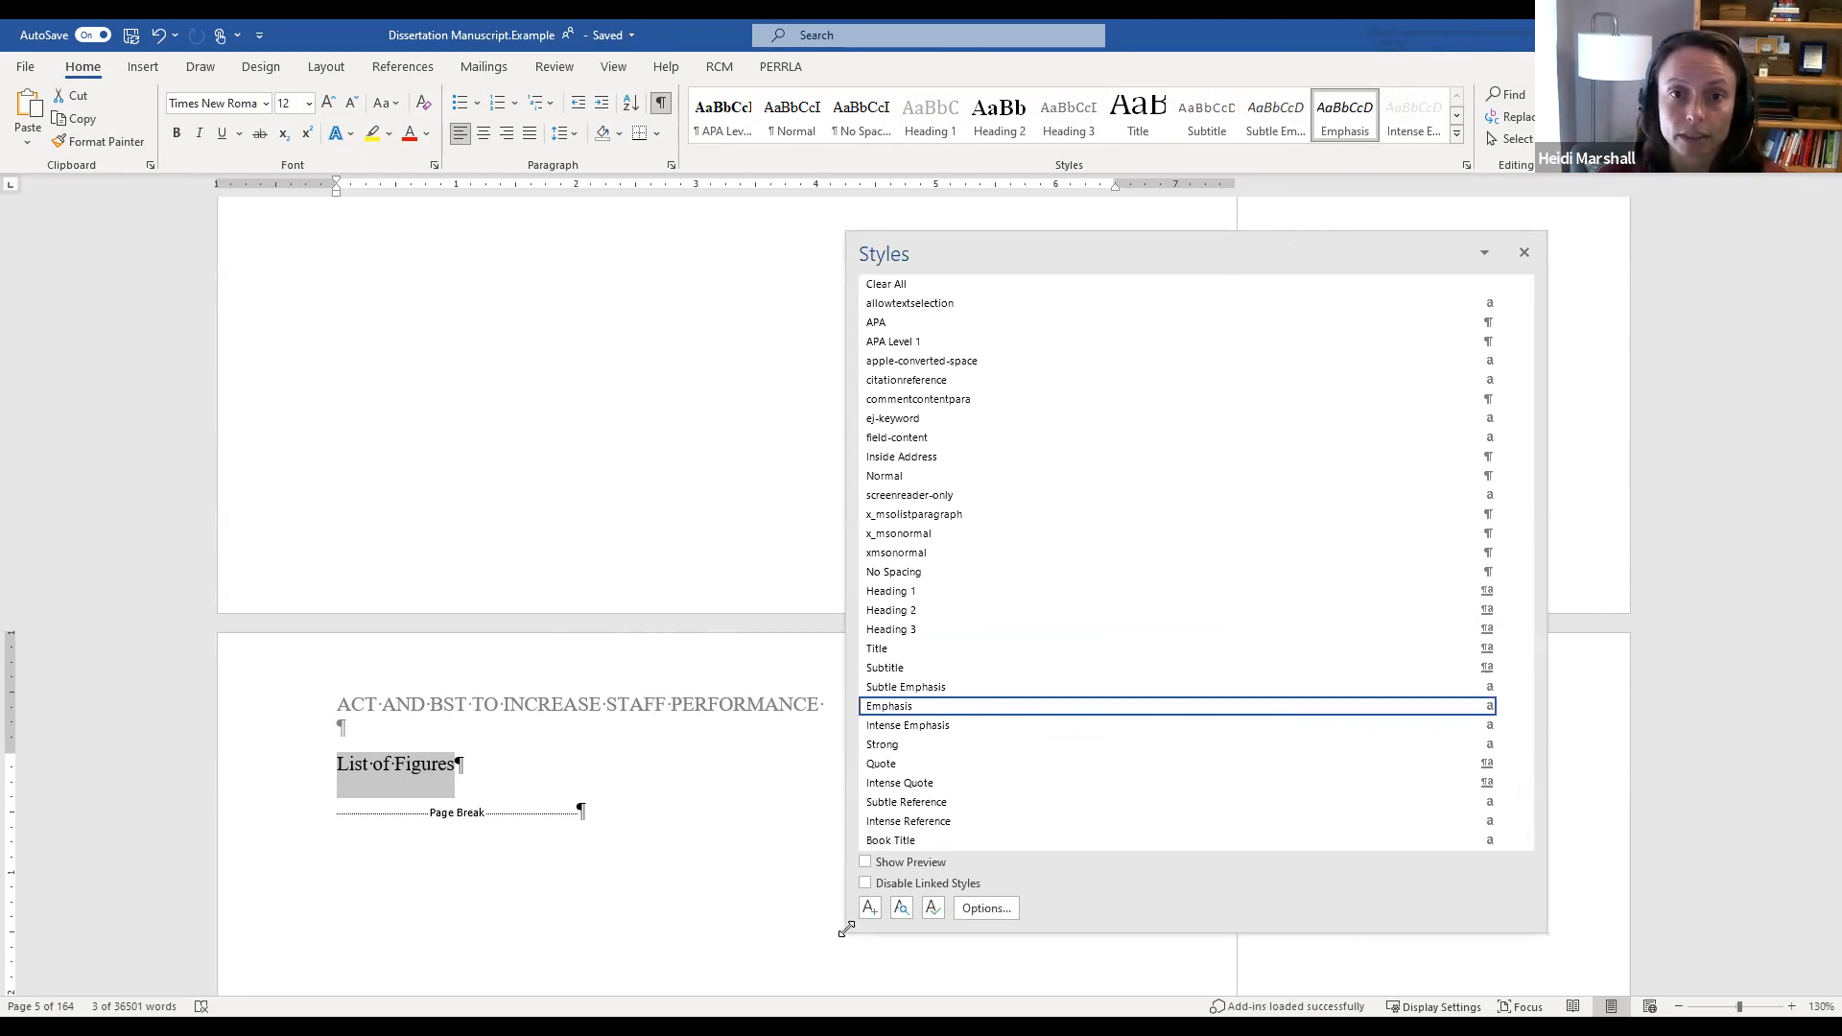
{"action": "left_click_drag", "start_coordinate": [999, 926], "coordinate": [1042, 894]}
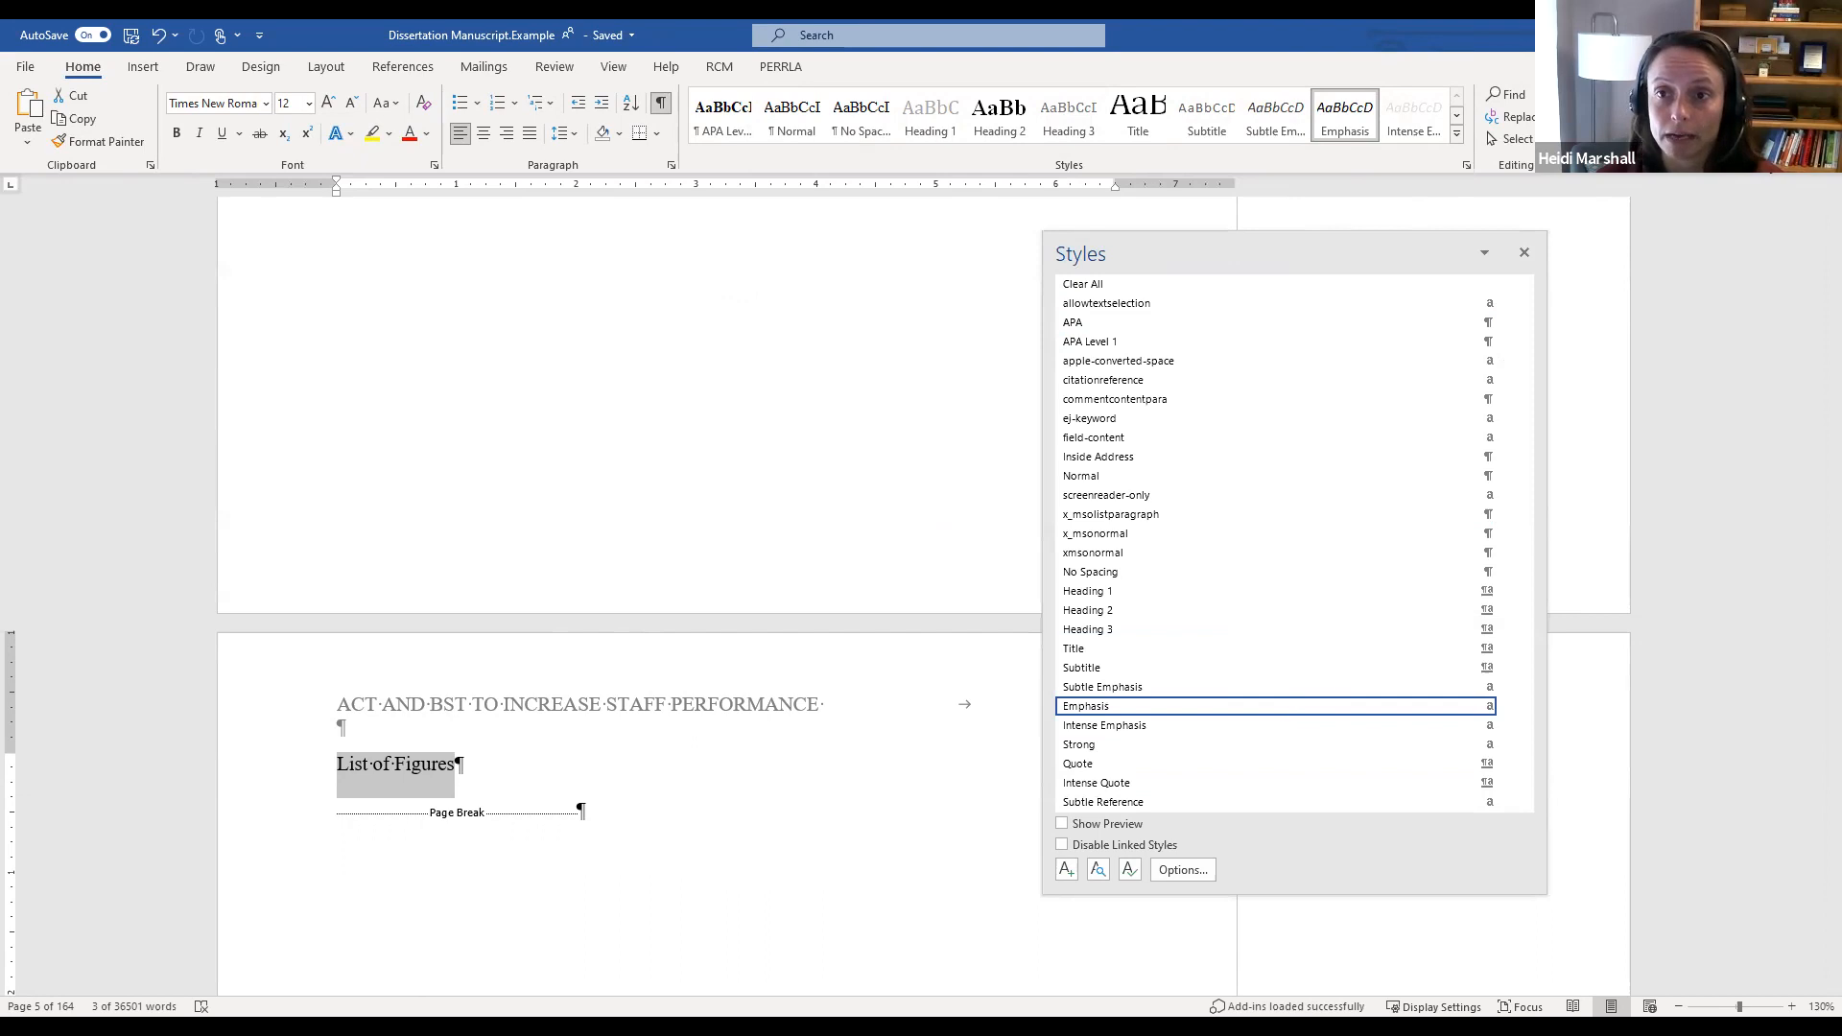
{"action": "left_click", "coordinate": [1506, 322]}
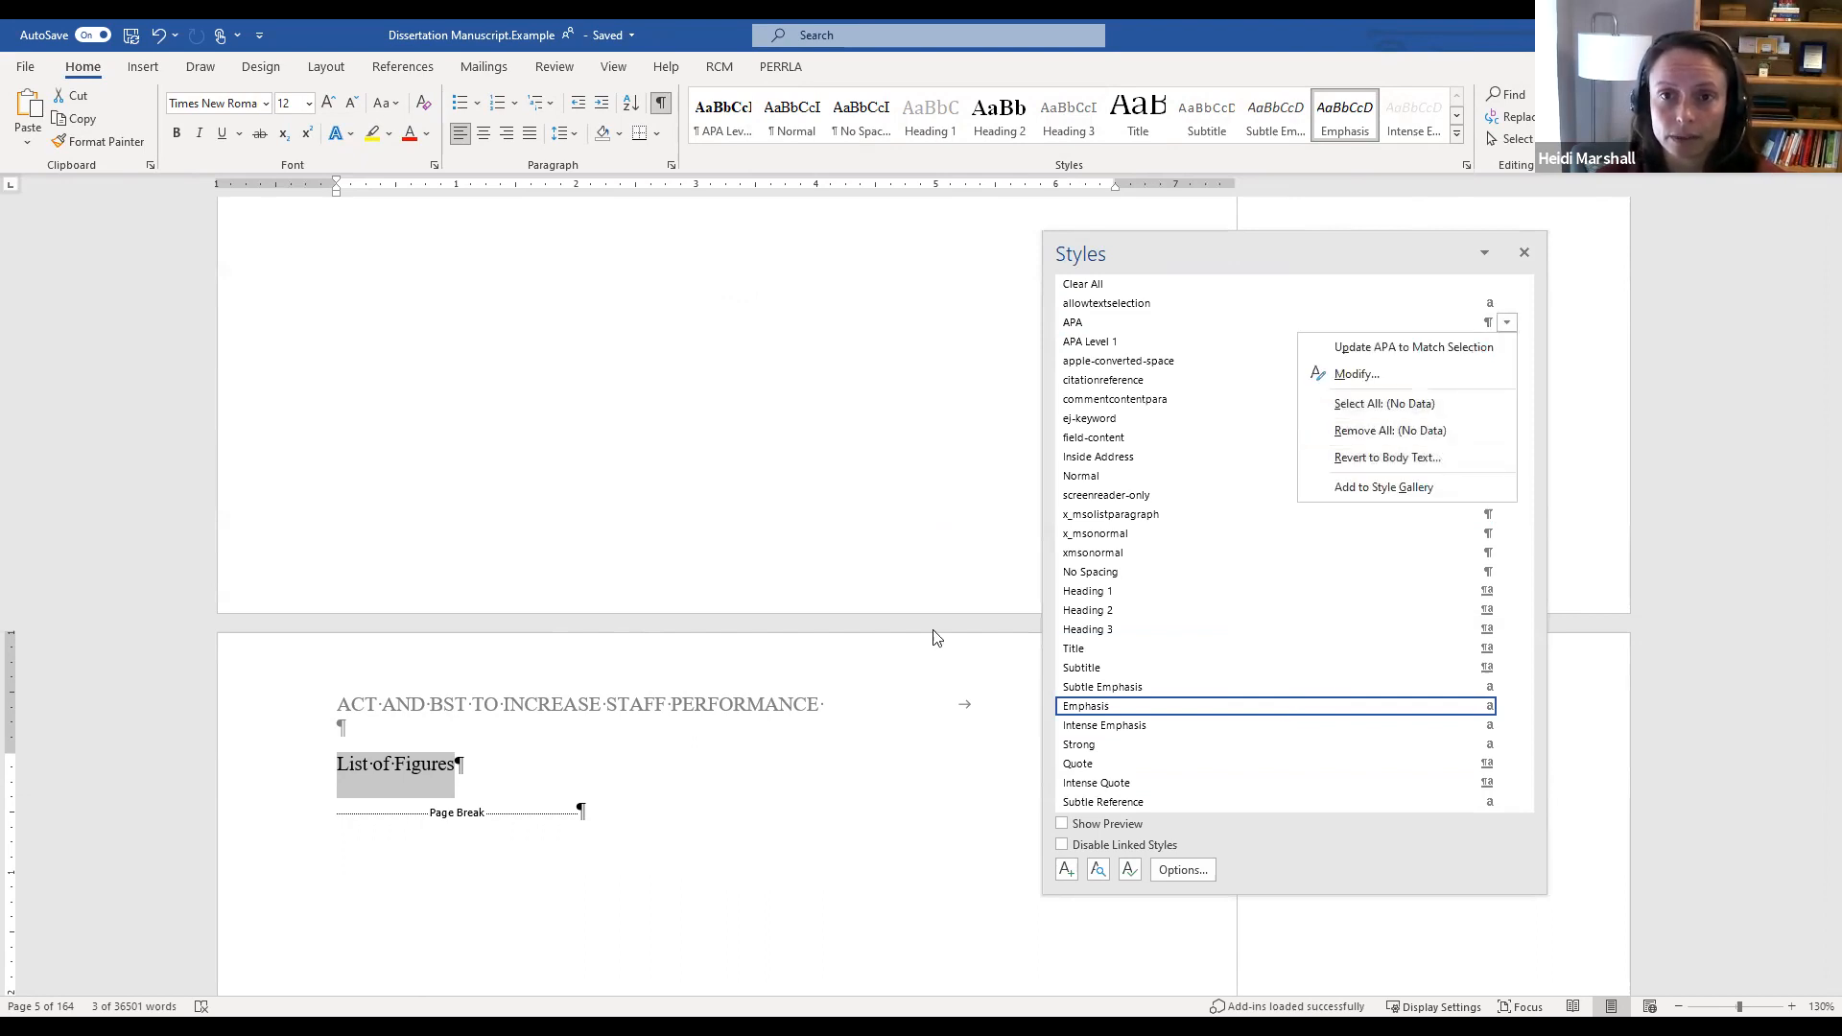
Step: Start a new paragraph style named APA Level 0 from the List of Figures heading, based on no style and followed by Normal
{"action": "left_click", "coordinate": [1066, 870]}
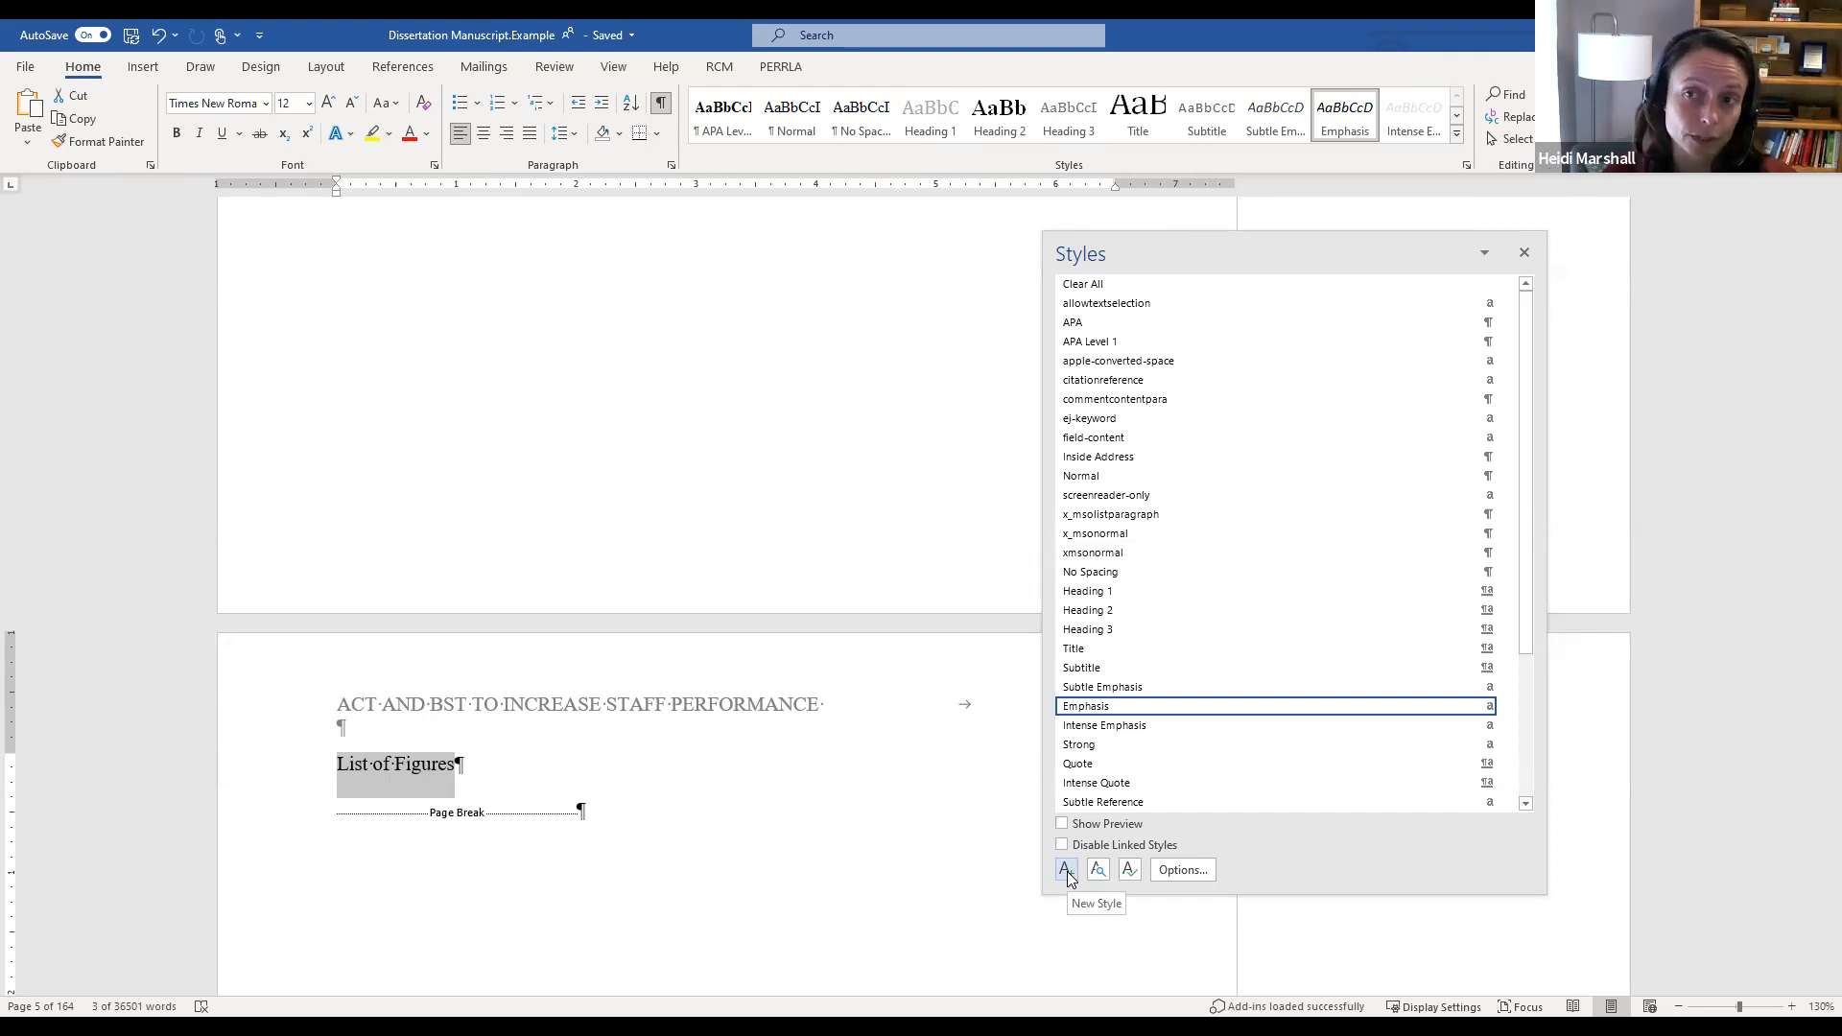
{"action": "left_click", "coordinate": [1066, 870]}
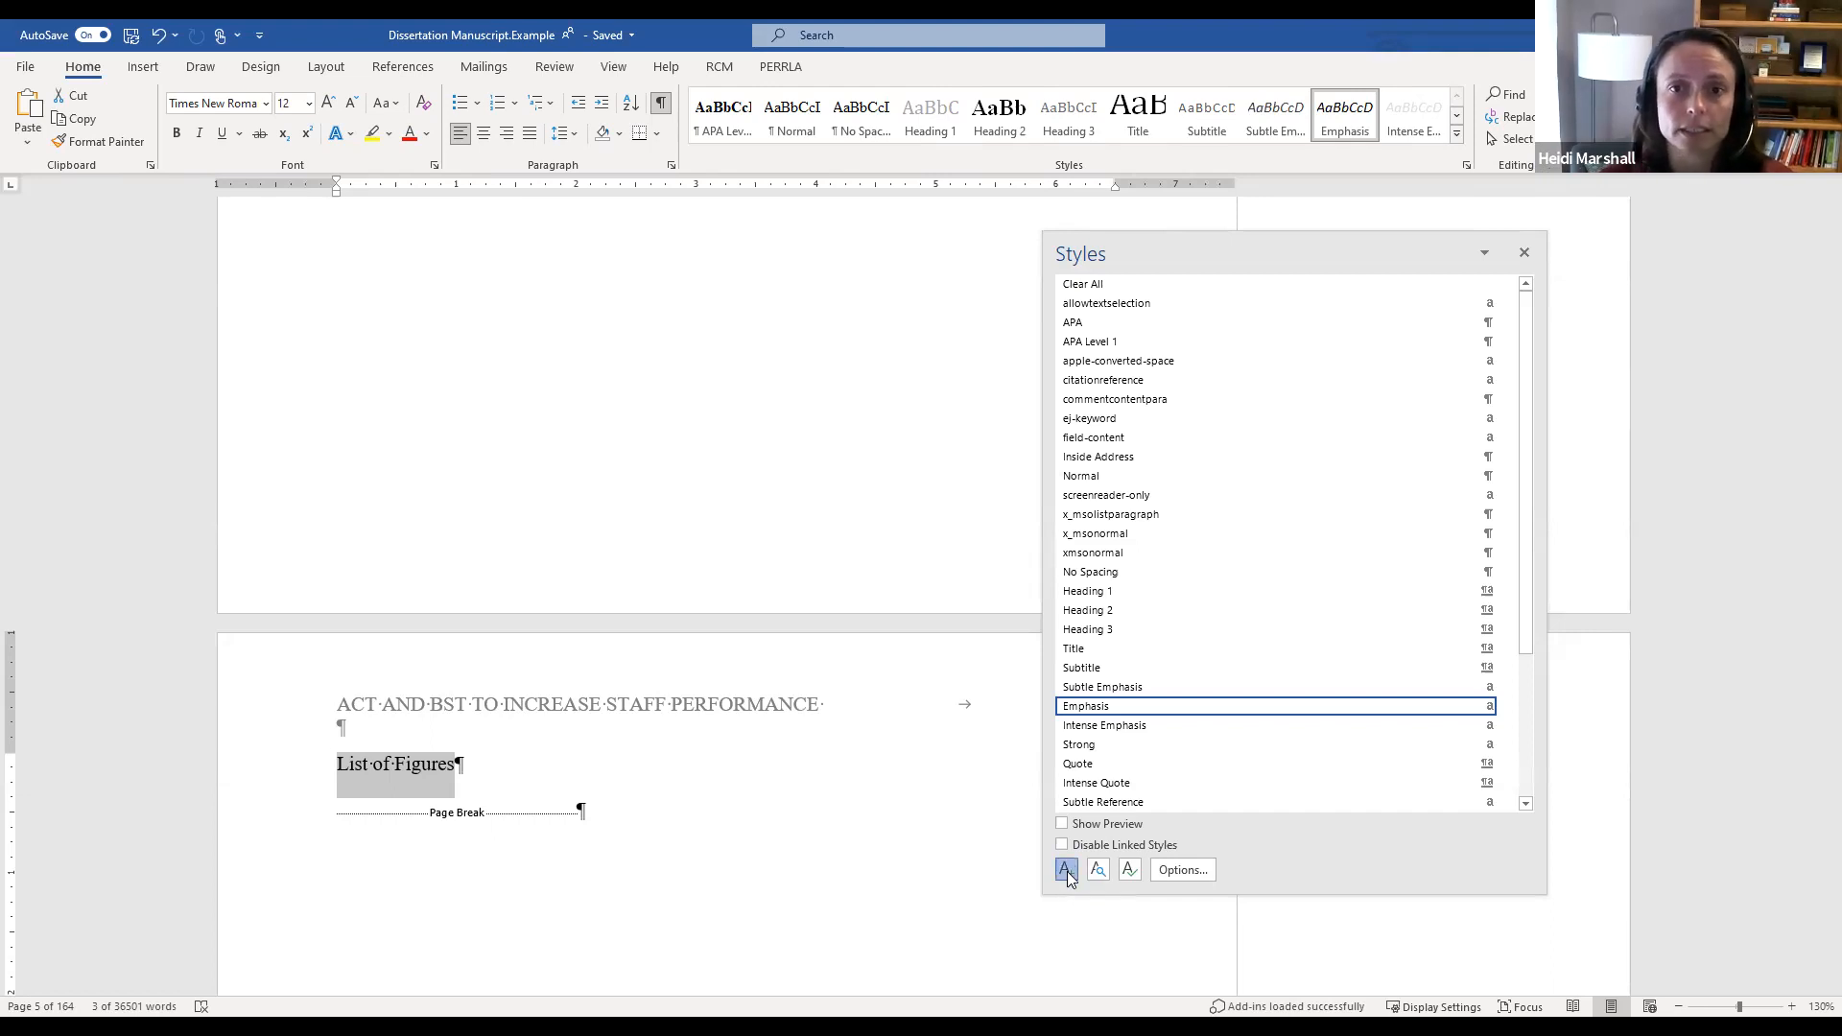
{"action": "type", "text": "AP"}
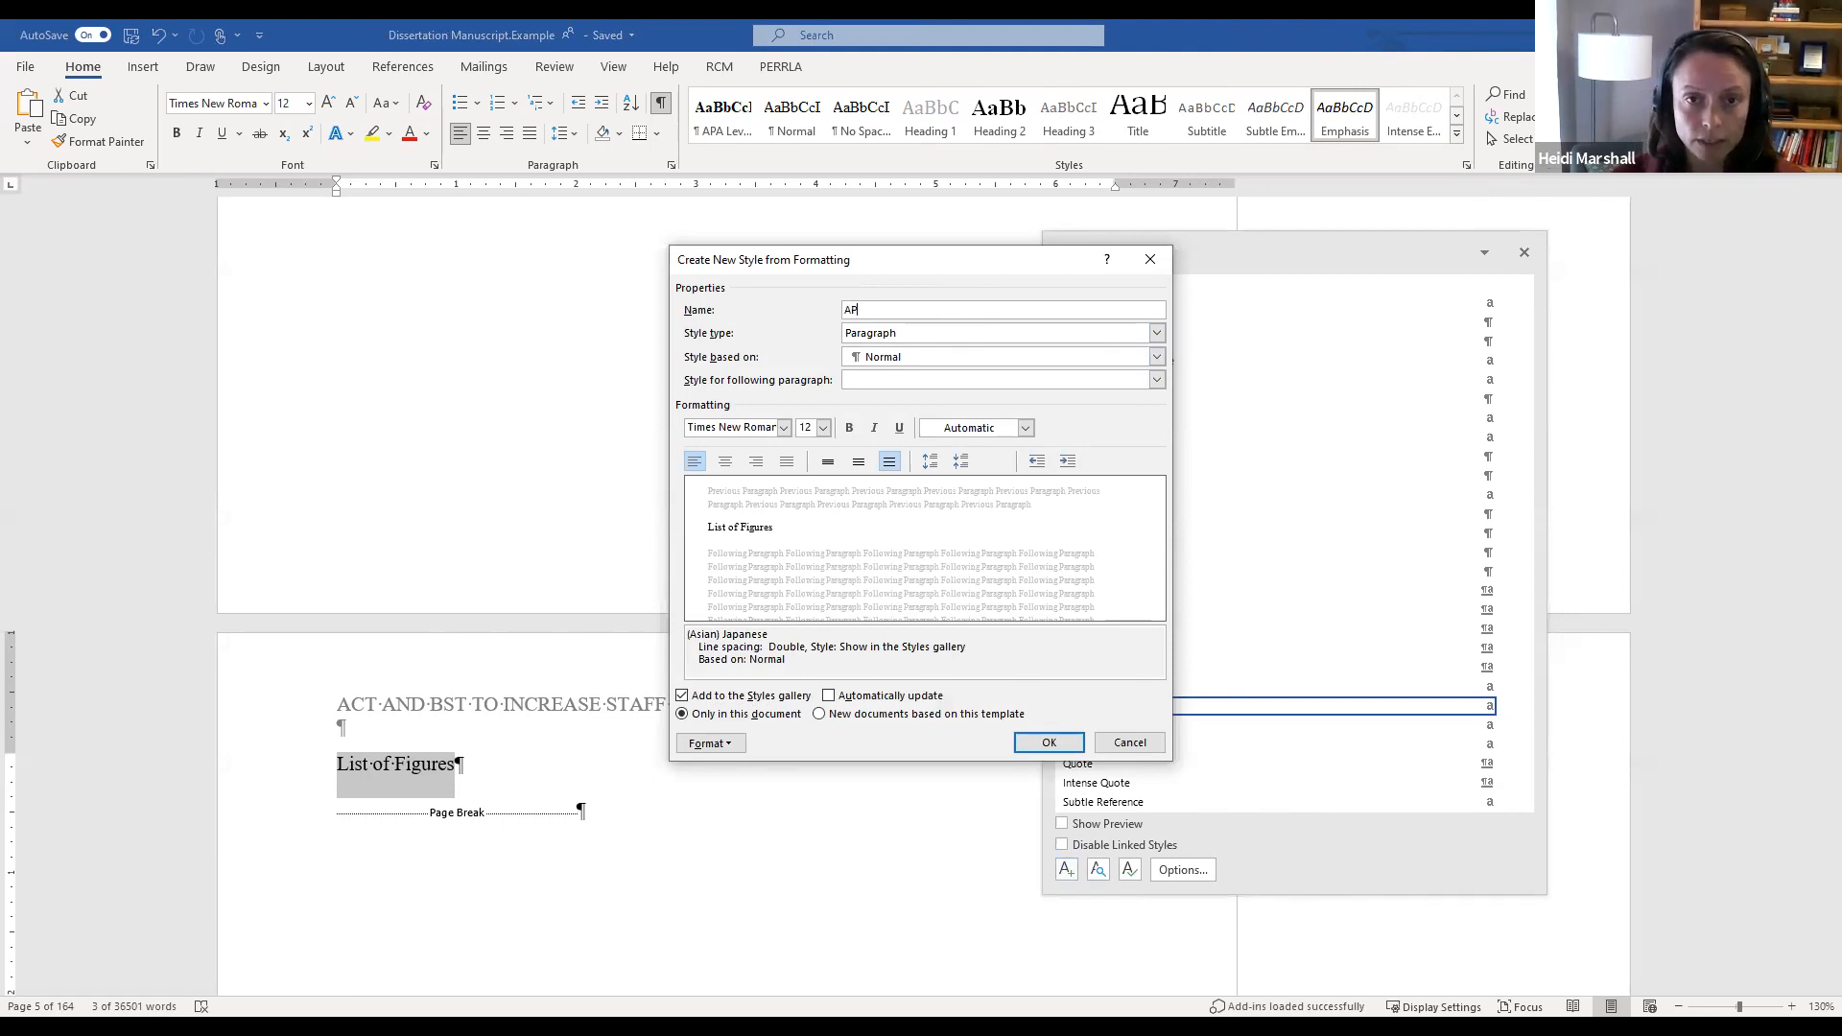
{"action": "type", "text": "A Level 0"}
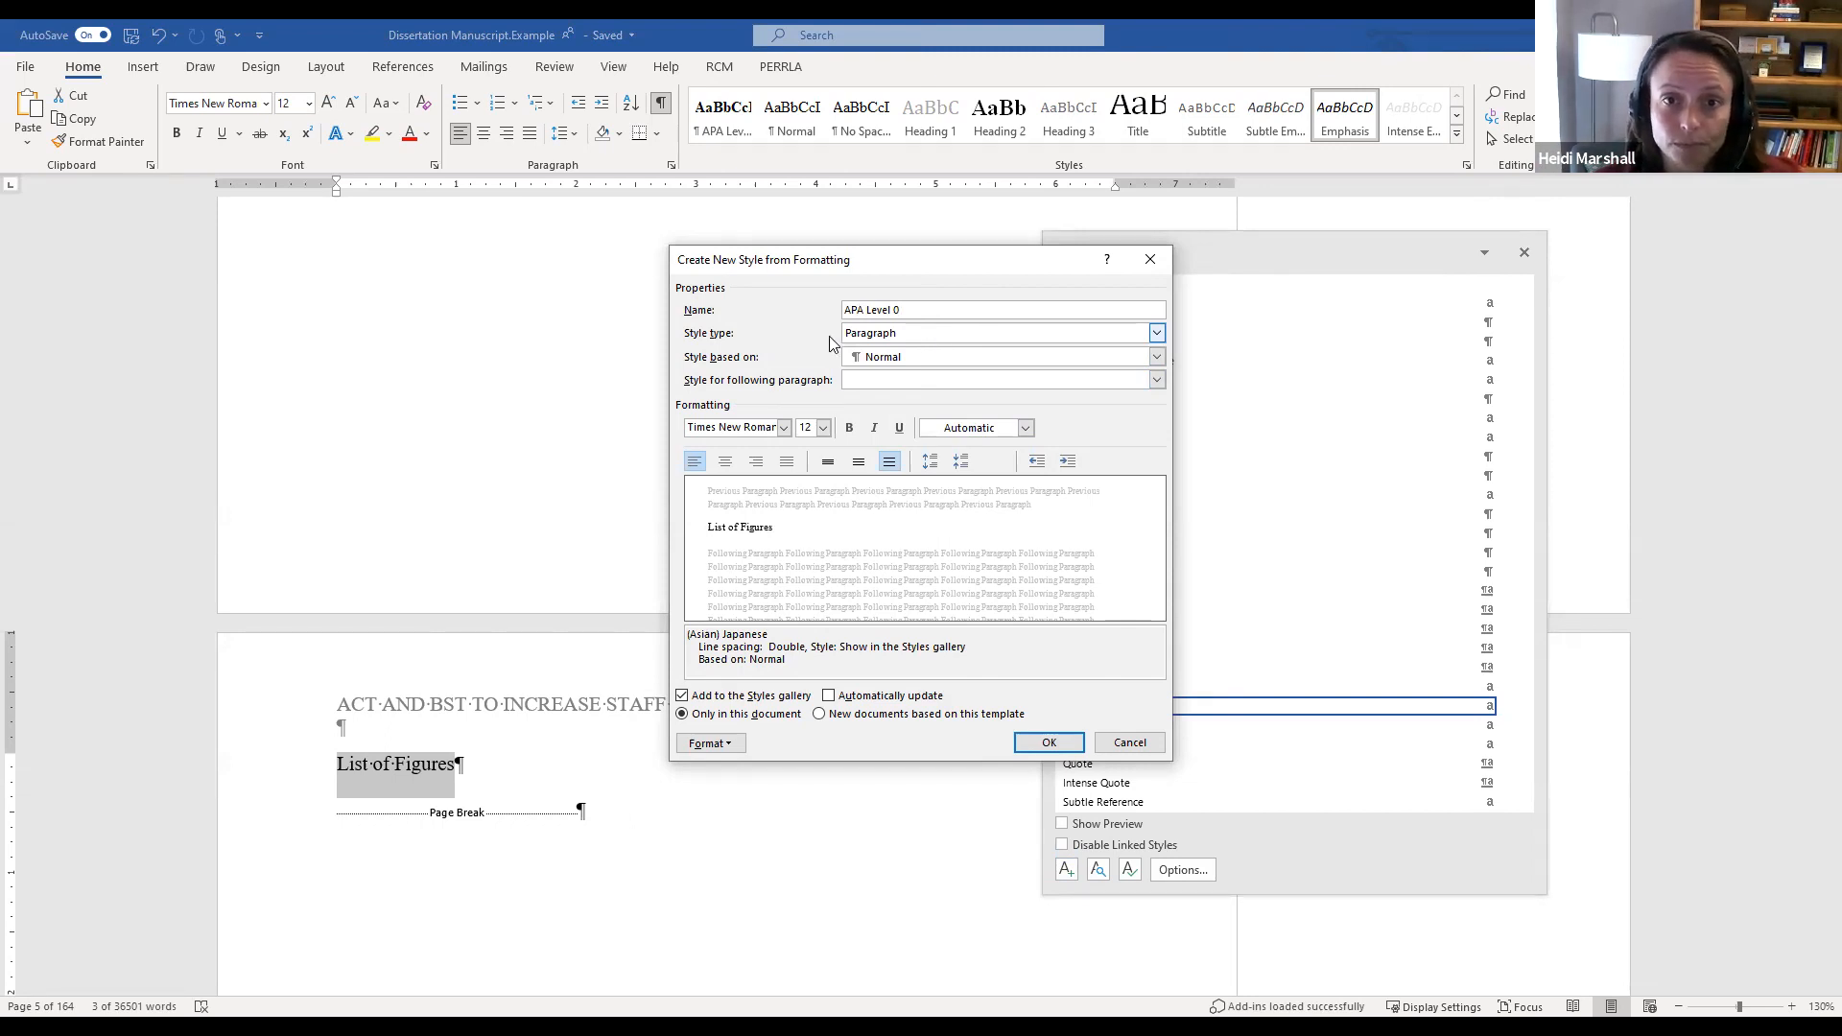
{"action": "left_click", "coordinate": [914, 358]}
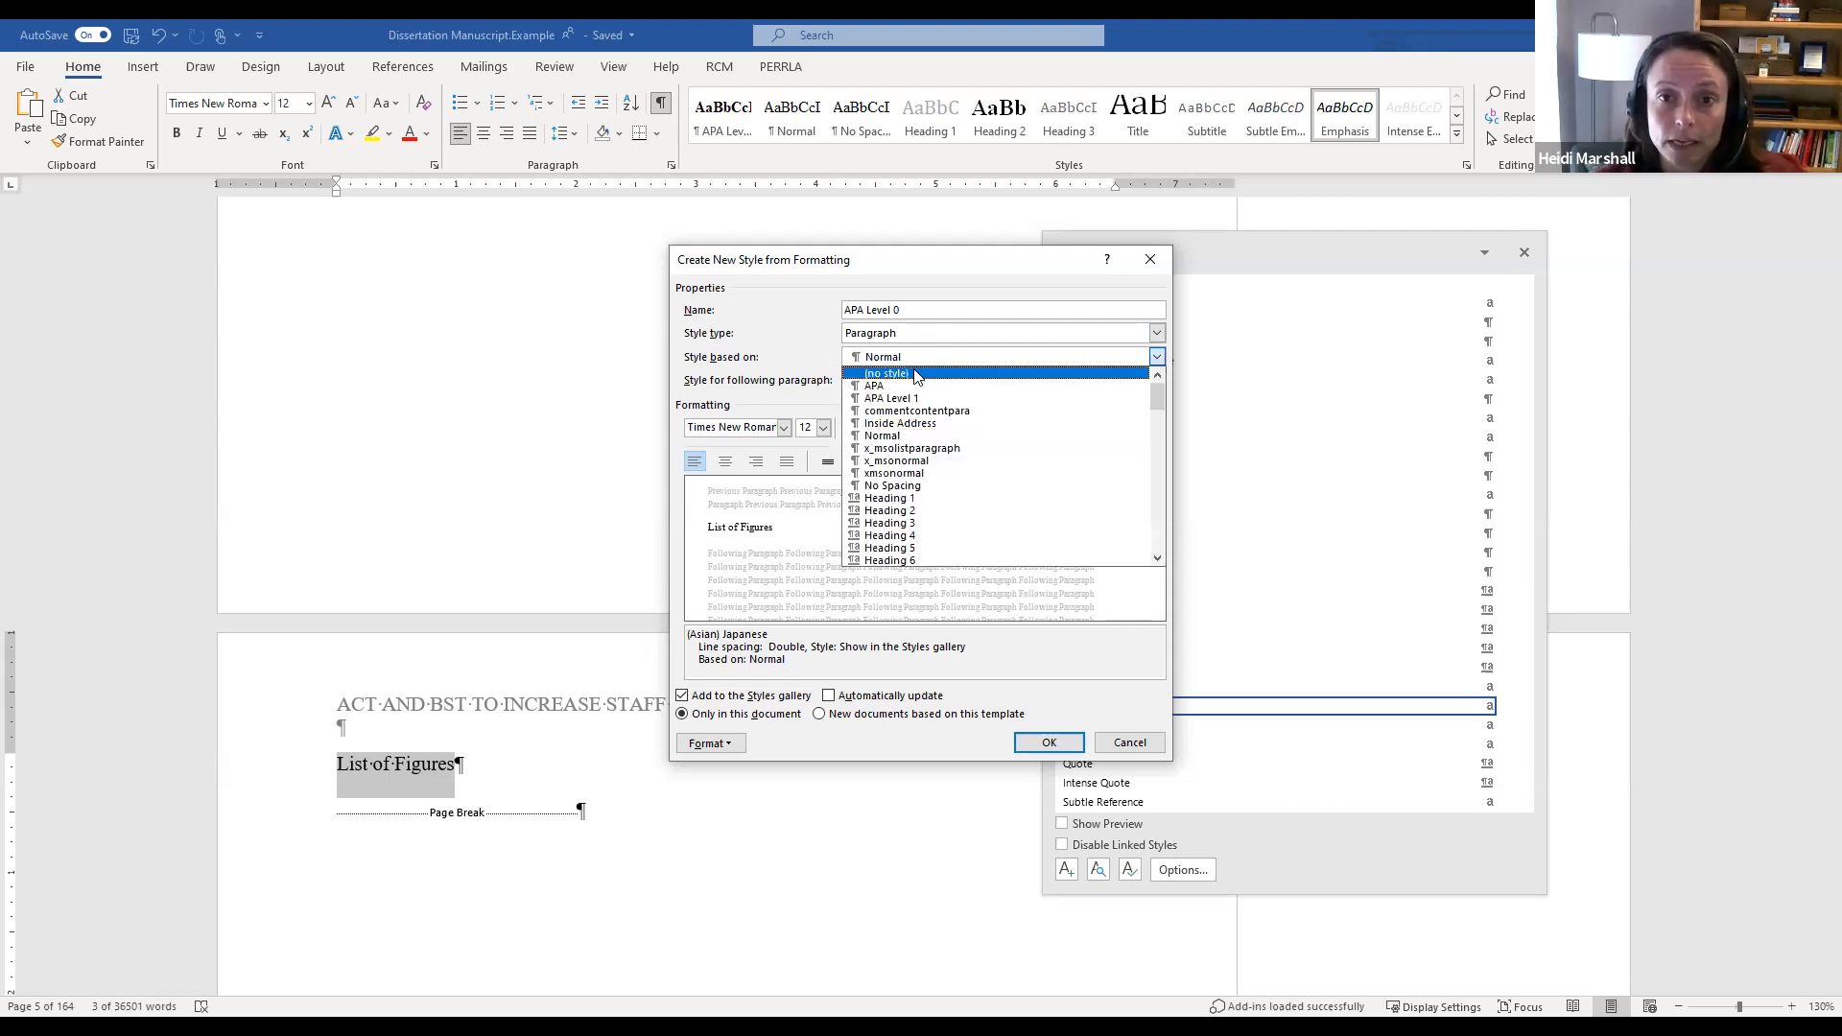
{"action": "left_click", "coordinate": [944, 374]}
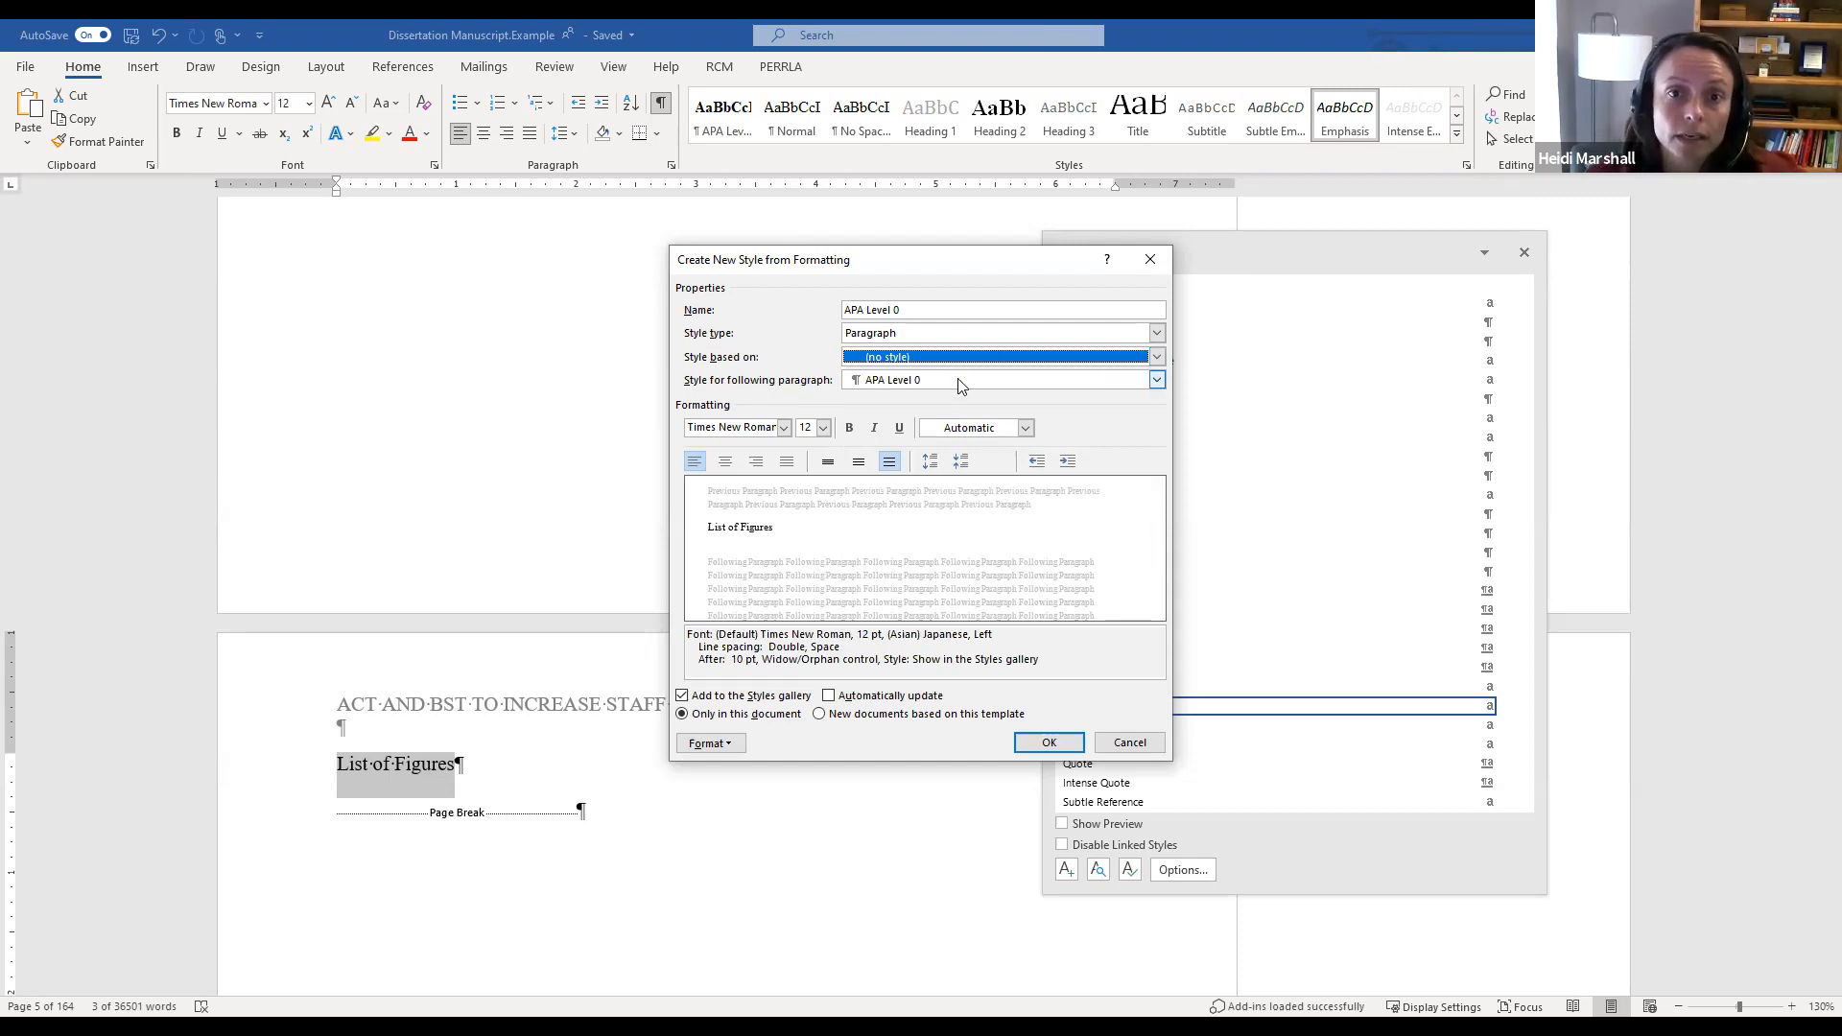
{"action": "left_click", "coordinate": [960, 383]}
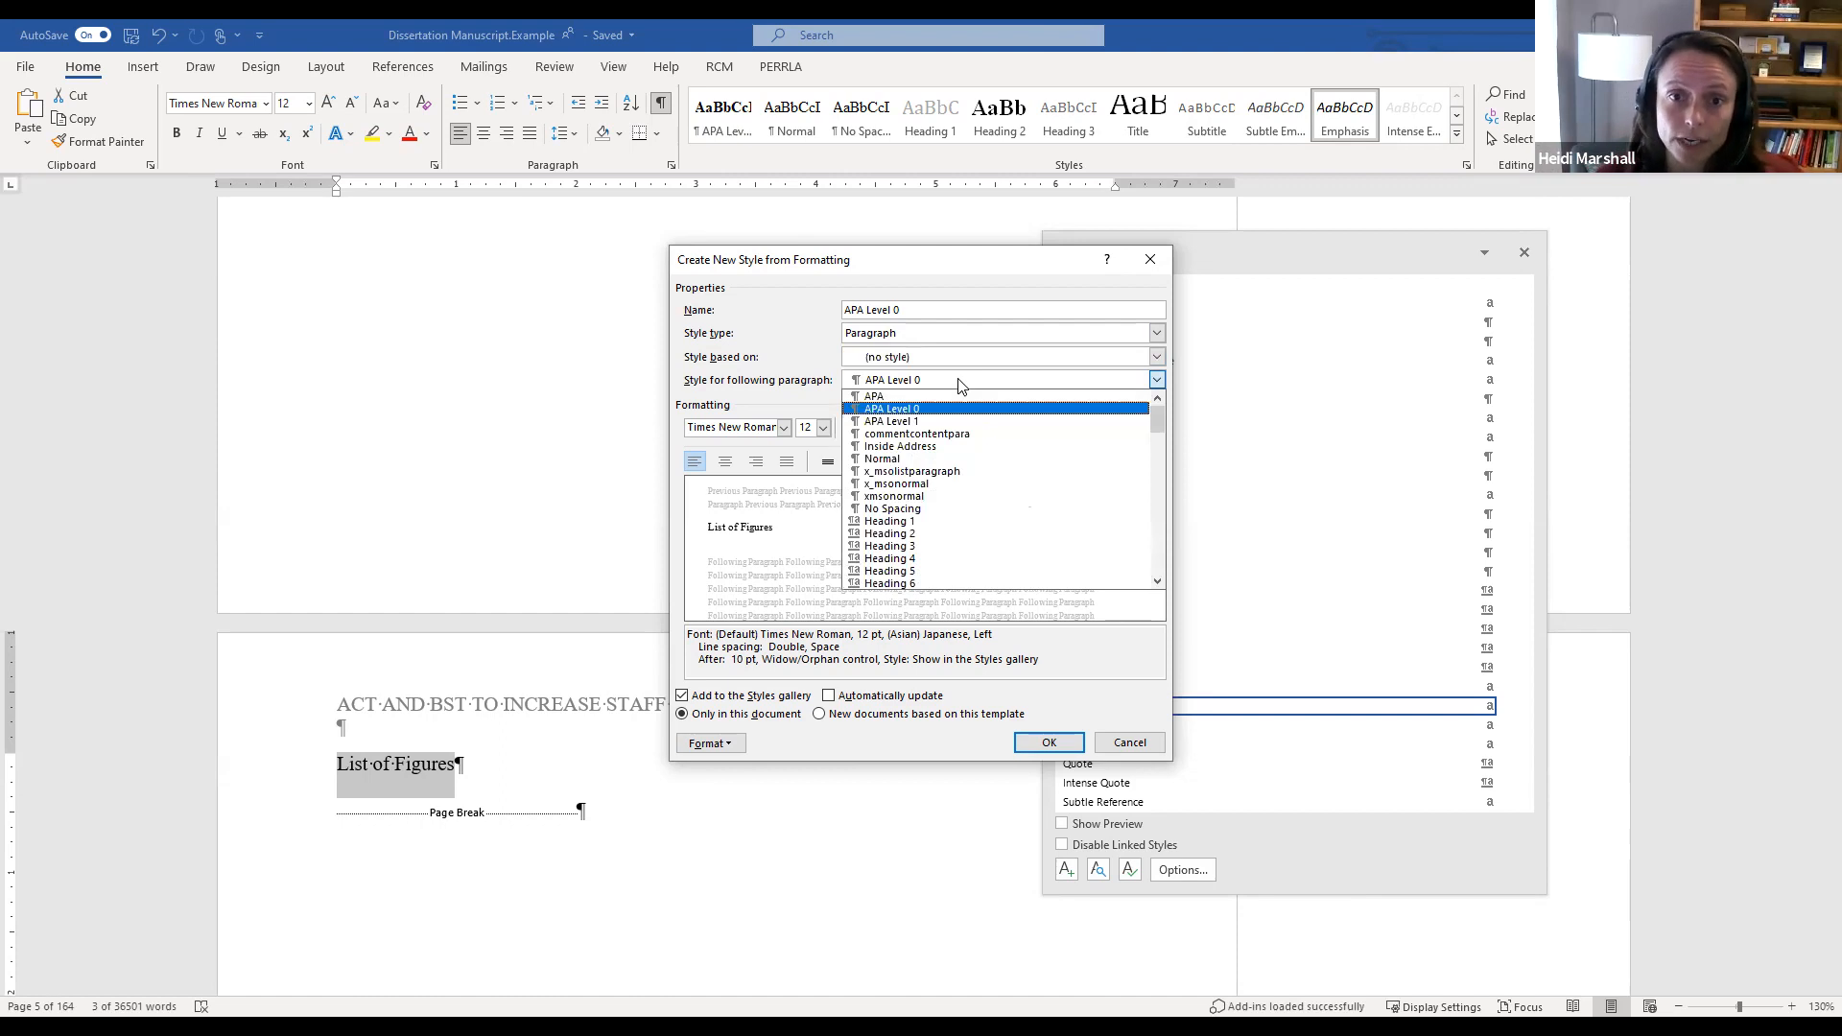
{"action": "left_click", "coordinate": [930, 465]}
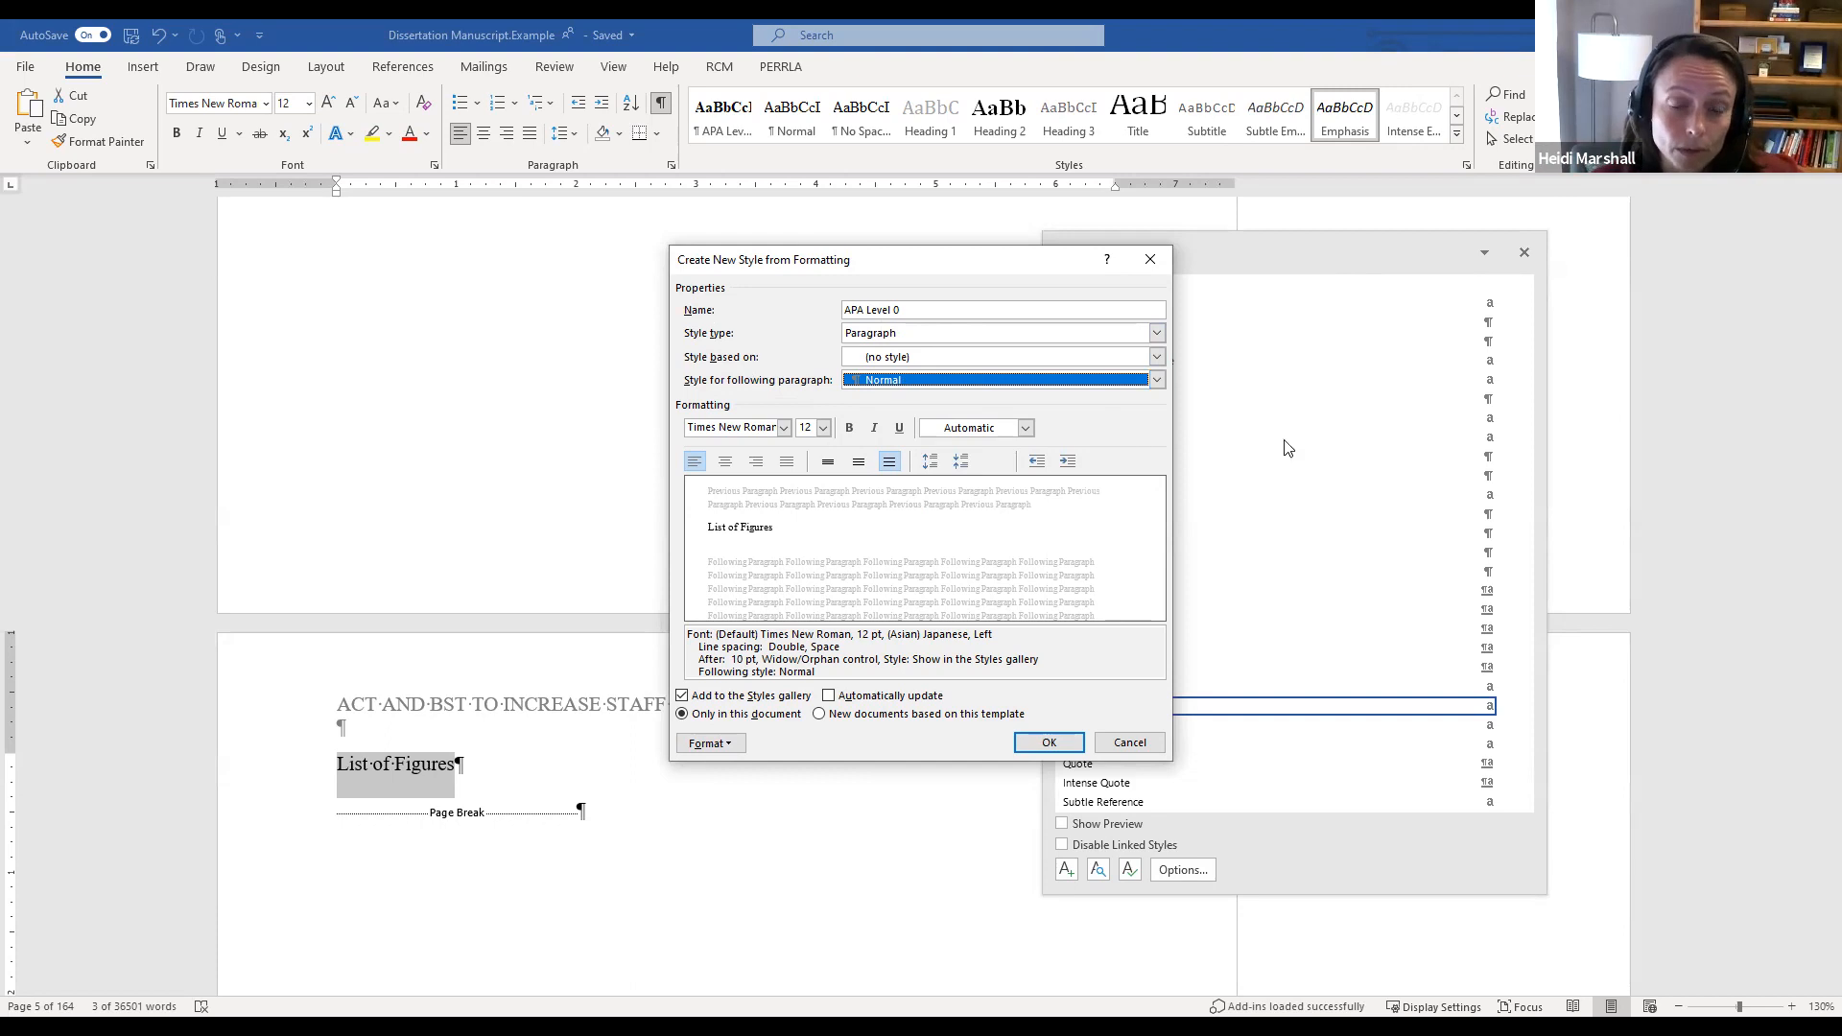
Step: Make the APA Level 0 style bold and centered with 0 pt spacing after, and save the new style
{"action": "left_click", "coordinate": [850, 430]}
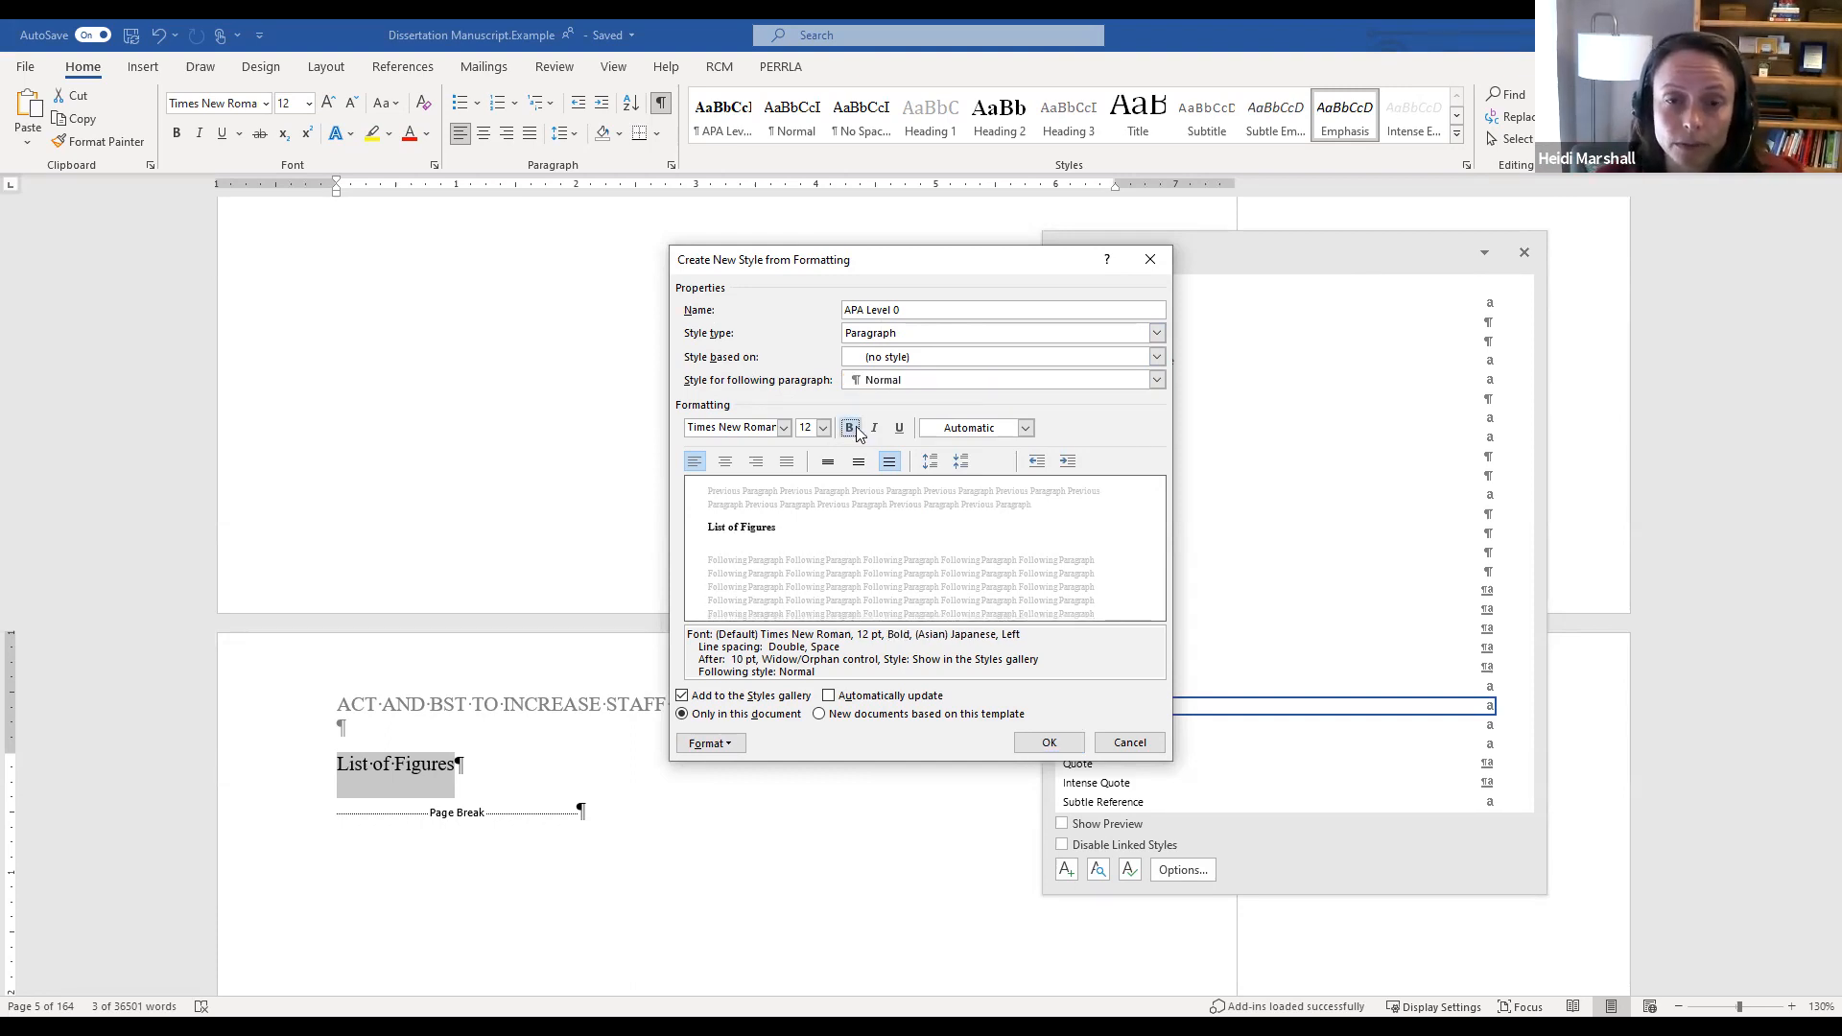
{"action": "left_click", "coordinate": [725, 461]}
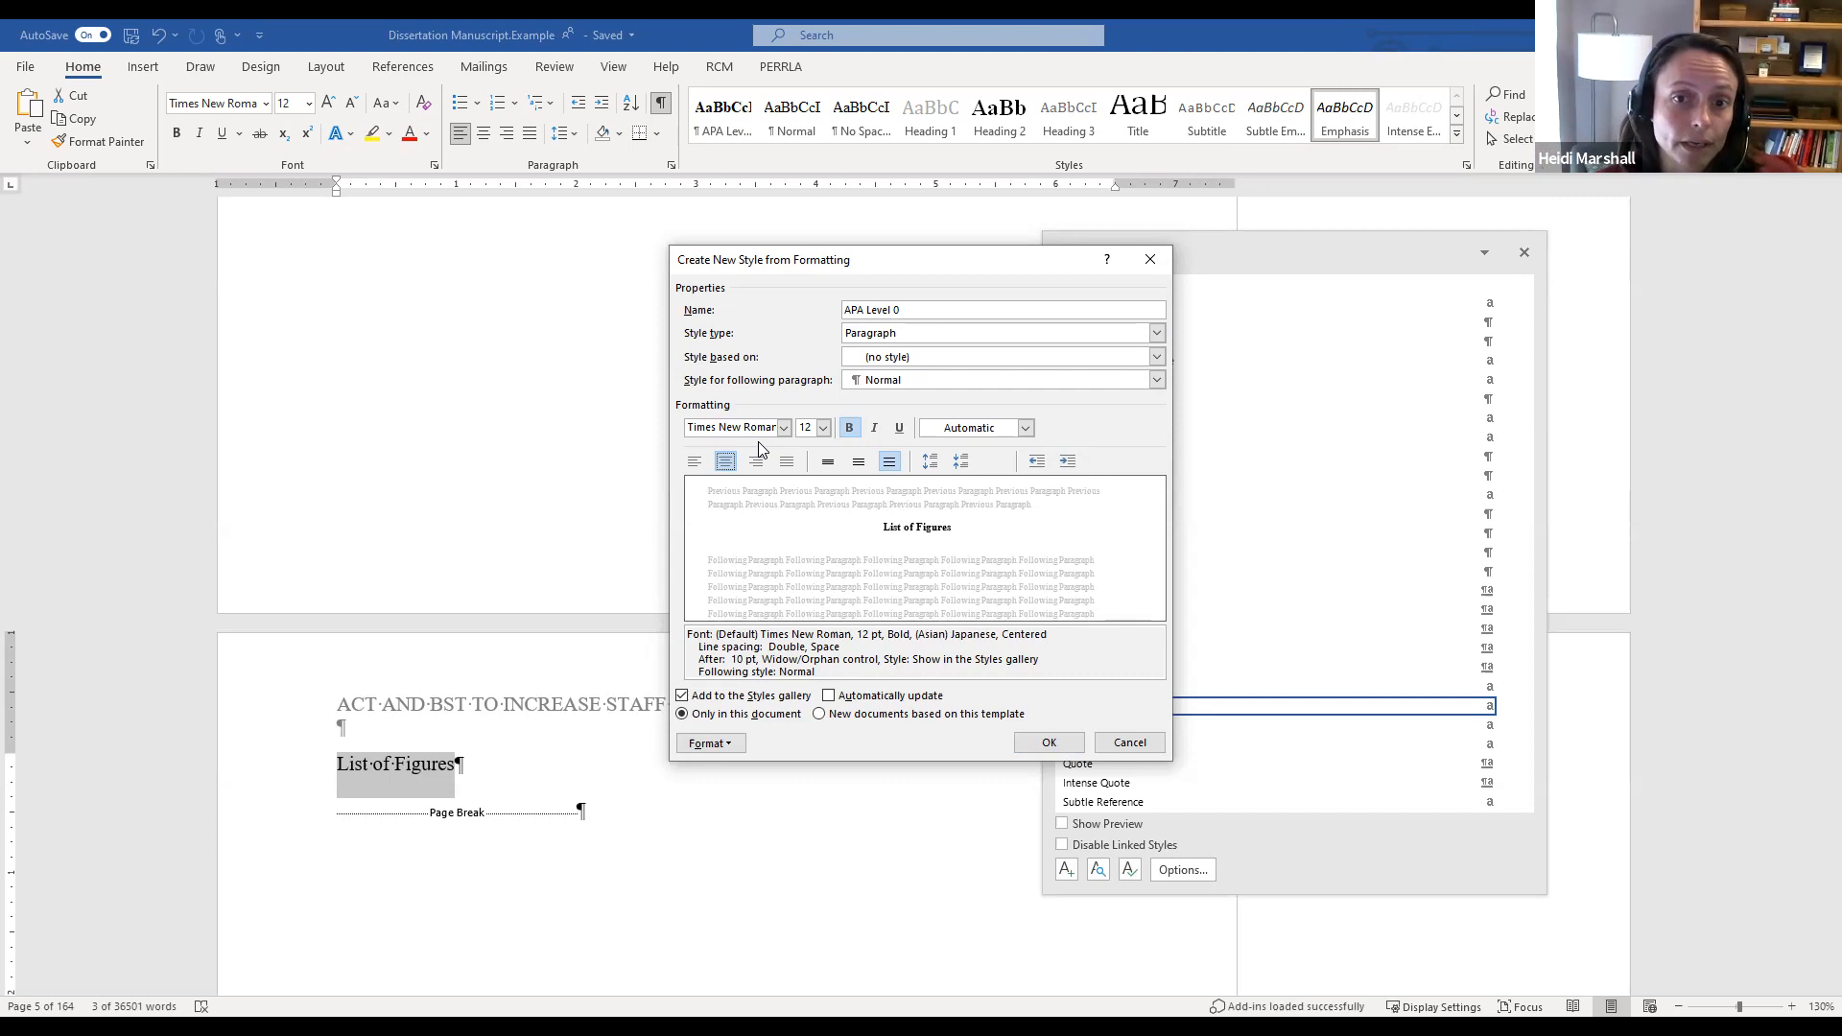
{"action": "left_click", "coordinate": [721, 746]}
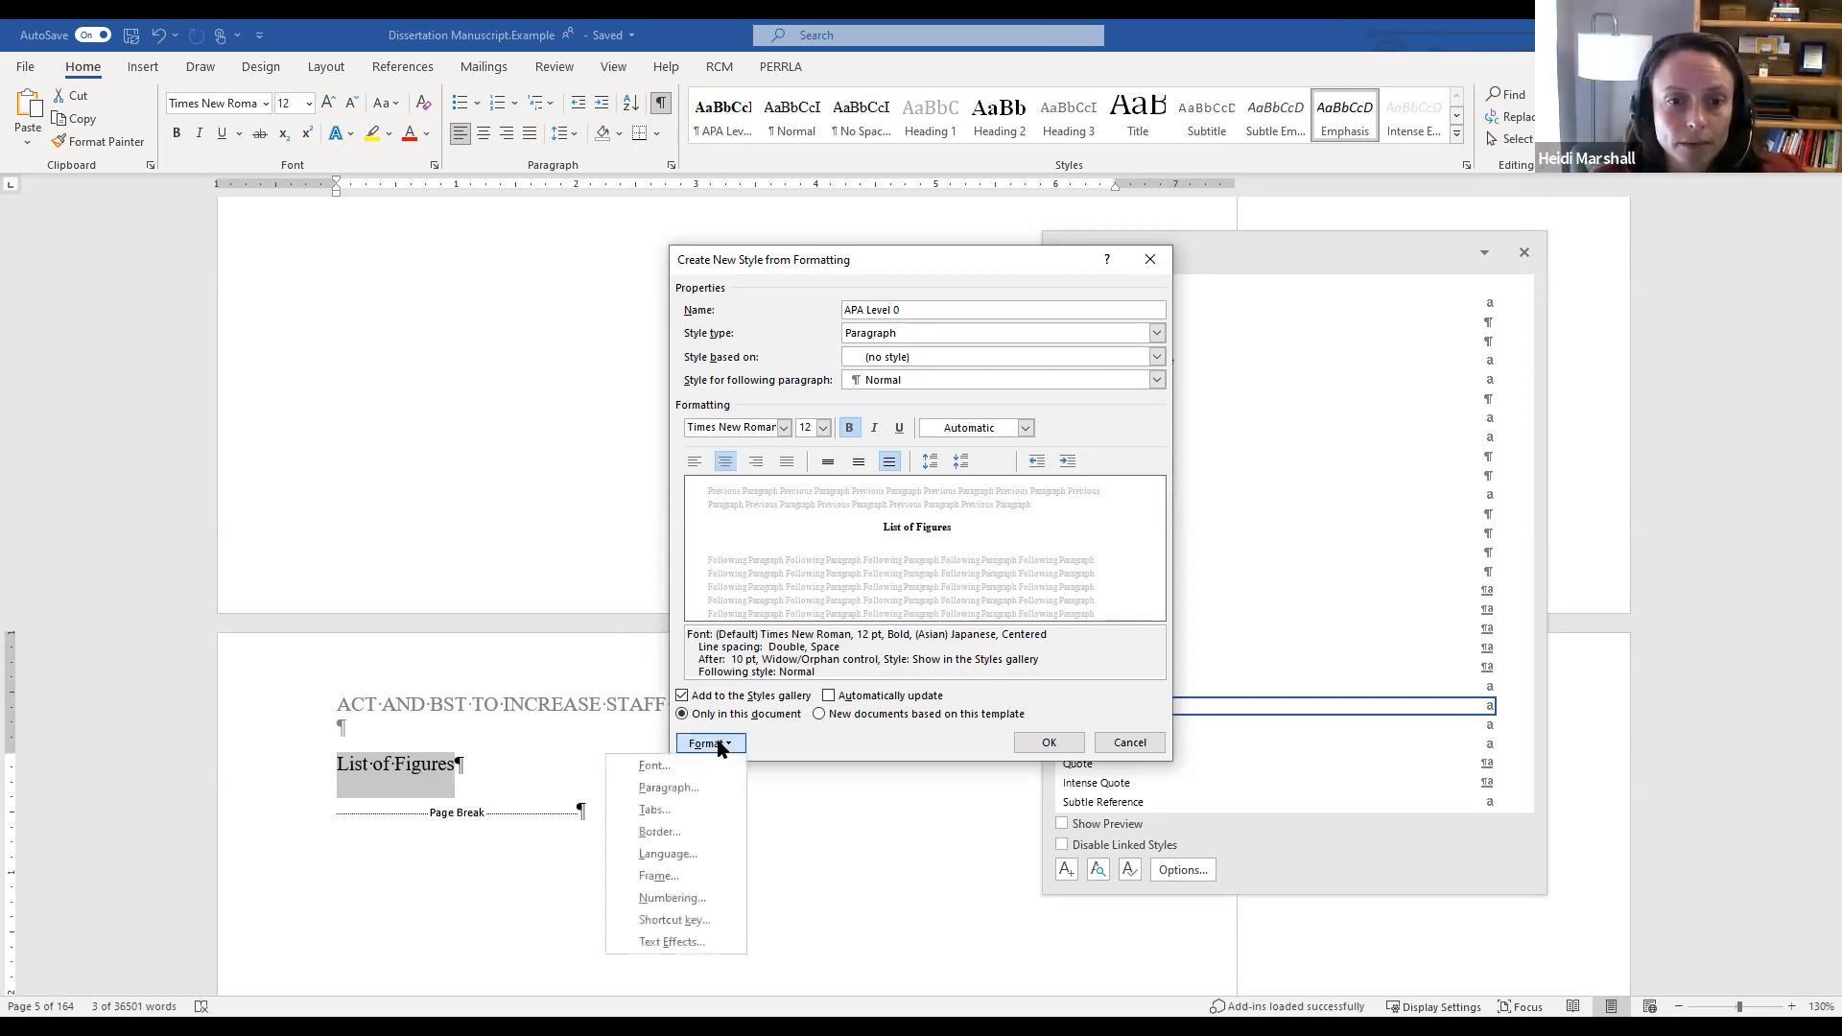
{"action": "left_click", "coordinate": [680, 794]}
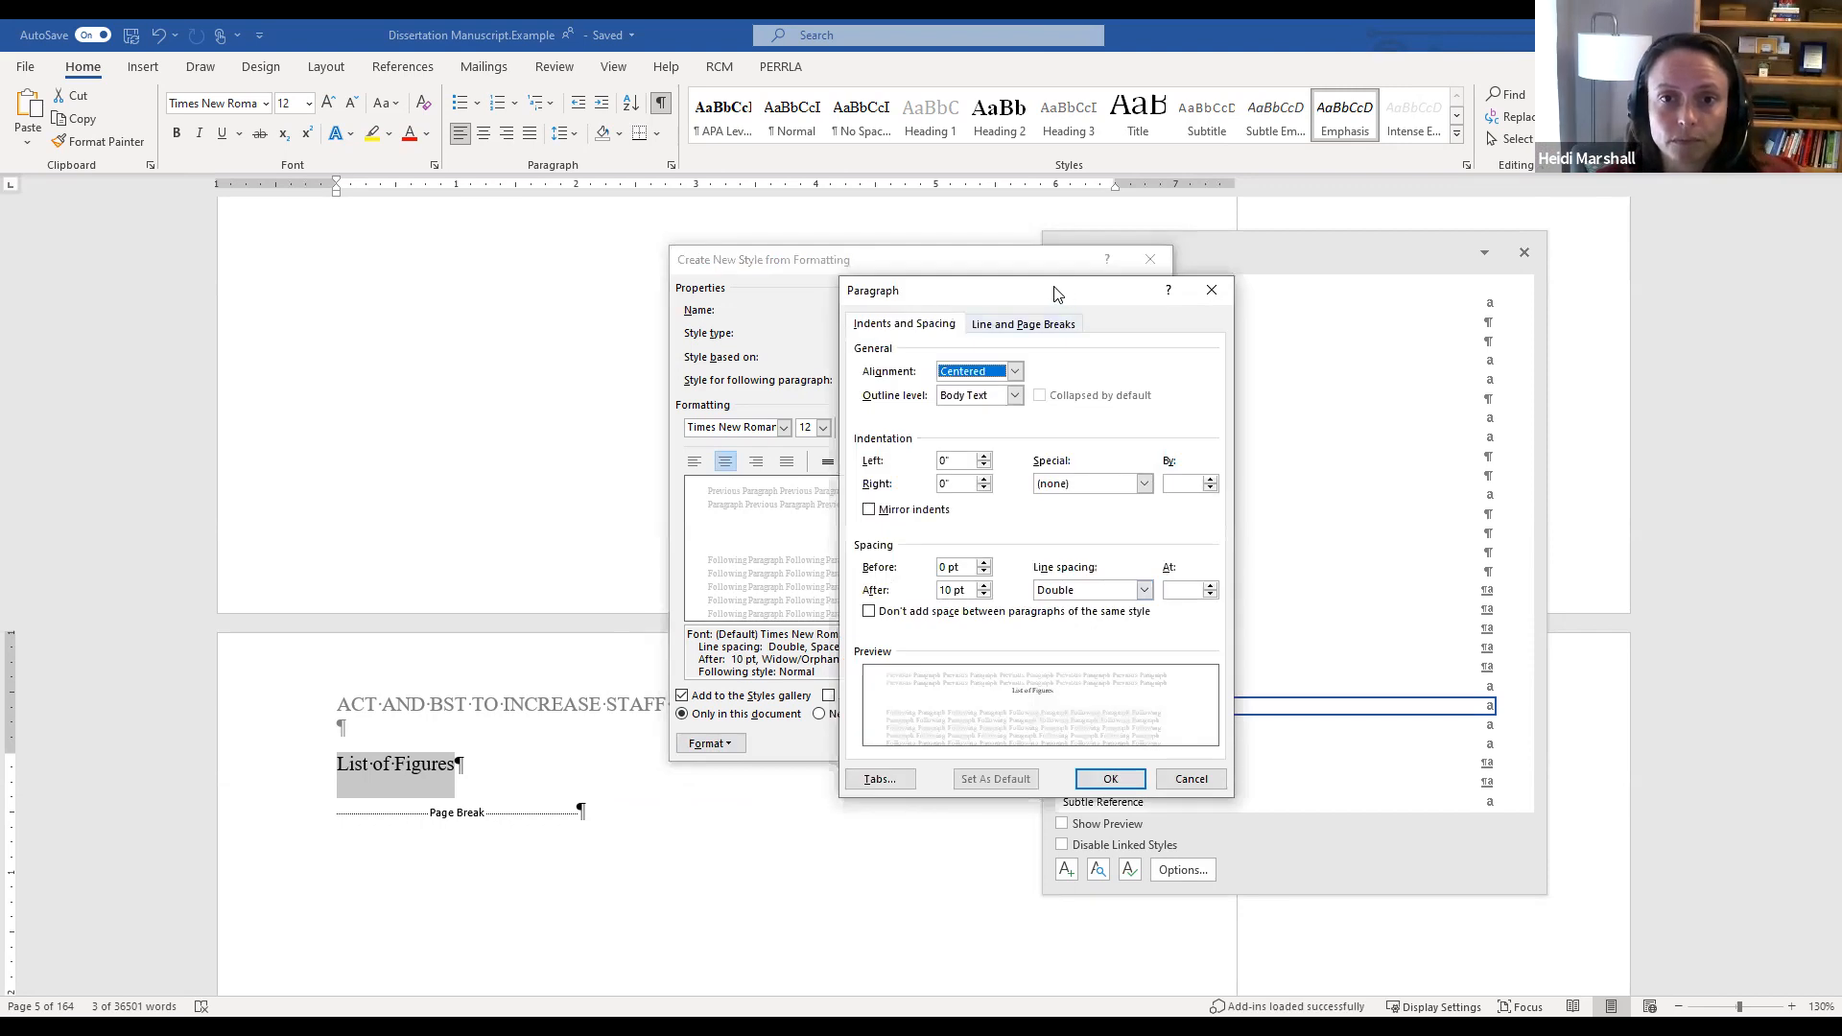
{"action": "left_click_drag", "start_coordinate": [1055, 293], "coordinate": [954, 279]}
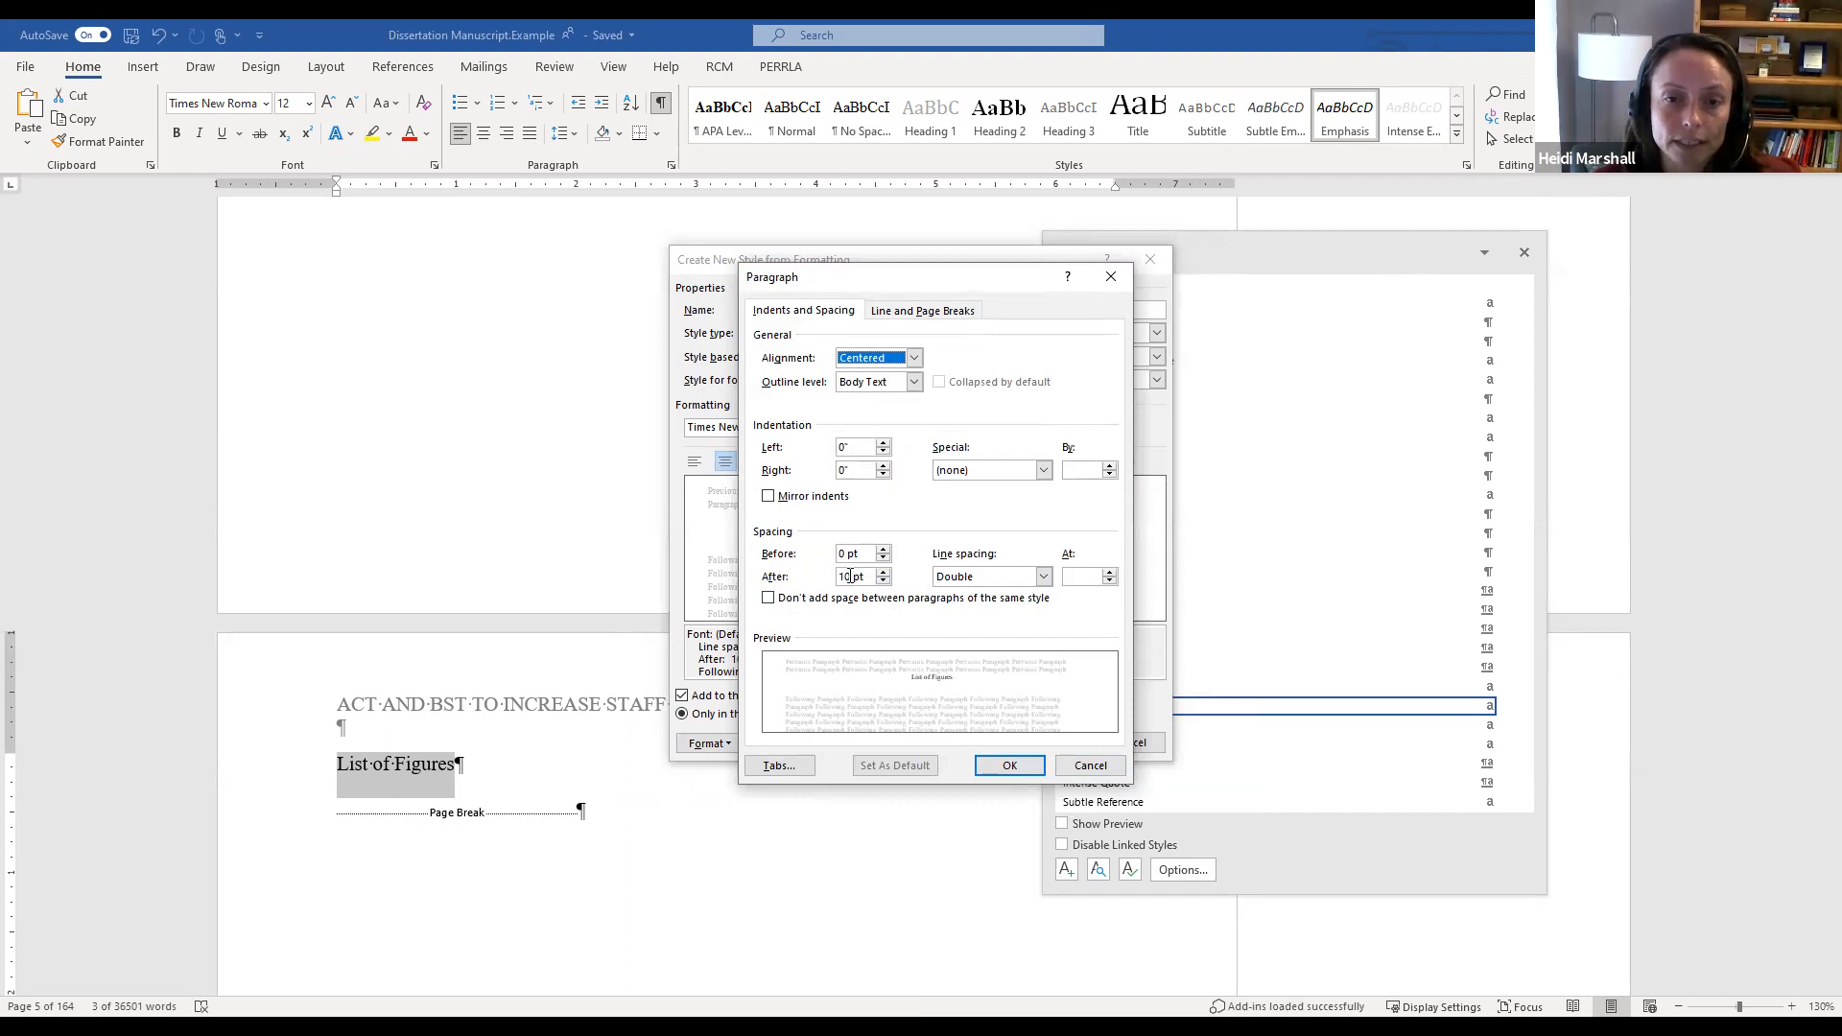
{"action": "left_click", "coordinate": [882, 580]}
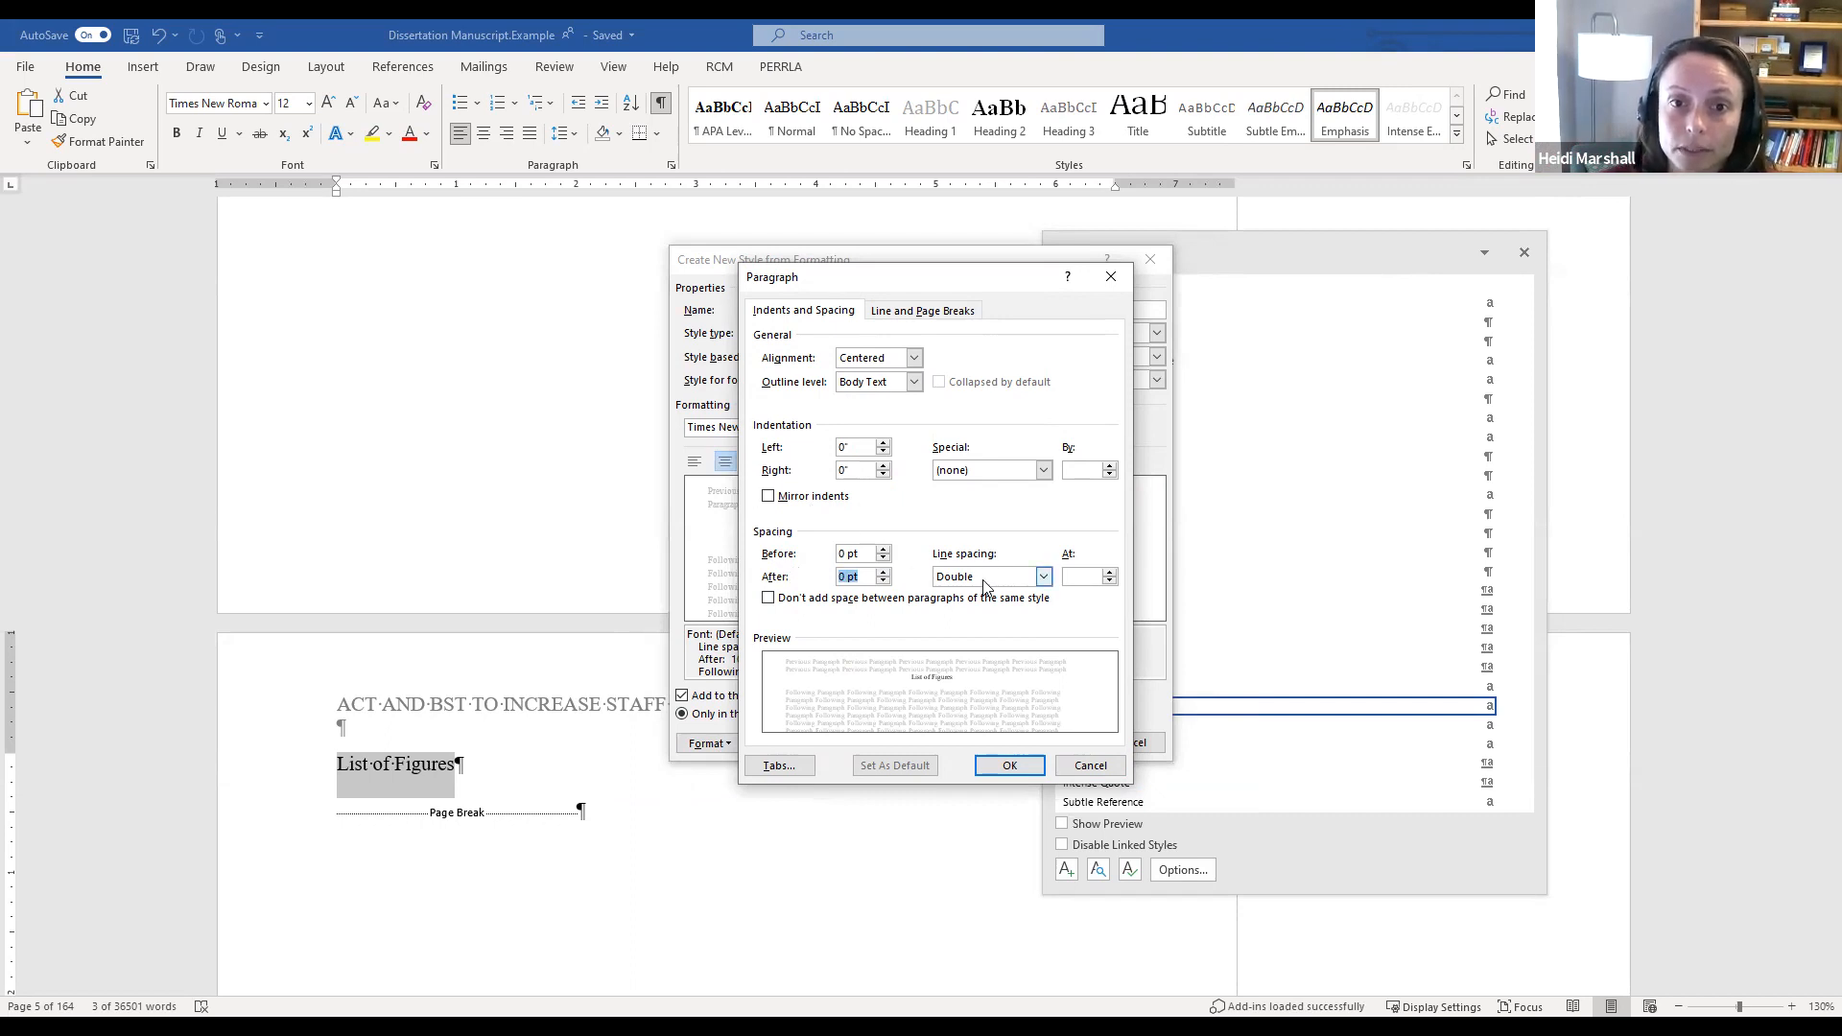
{"action": "left_click_drag", "start_coordinate": [1010, 764], "coordinate": [1179, 778]}
{"action": "key", "text": "Return"}
{"action": "left_click", "coordinate": [1055, 744]}
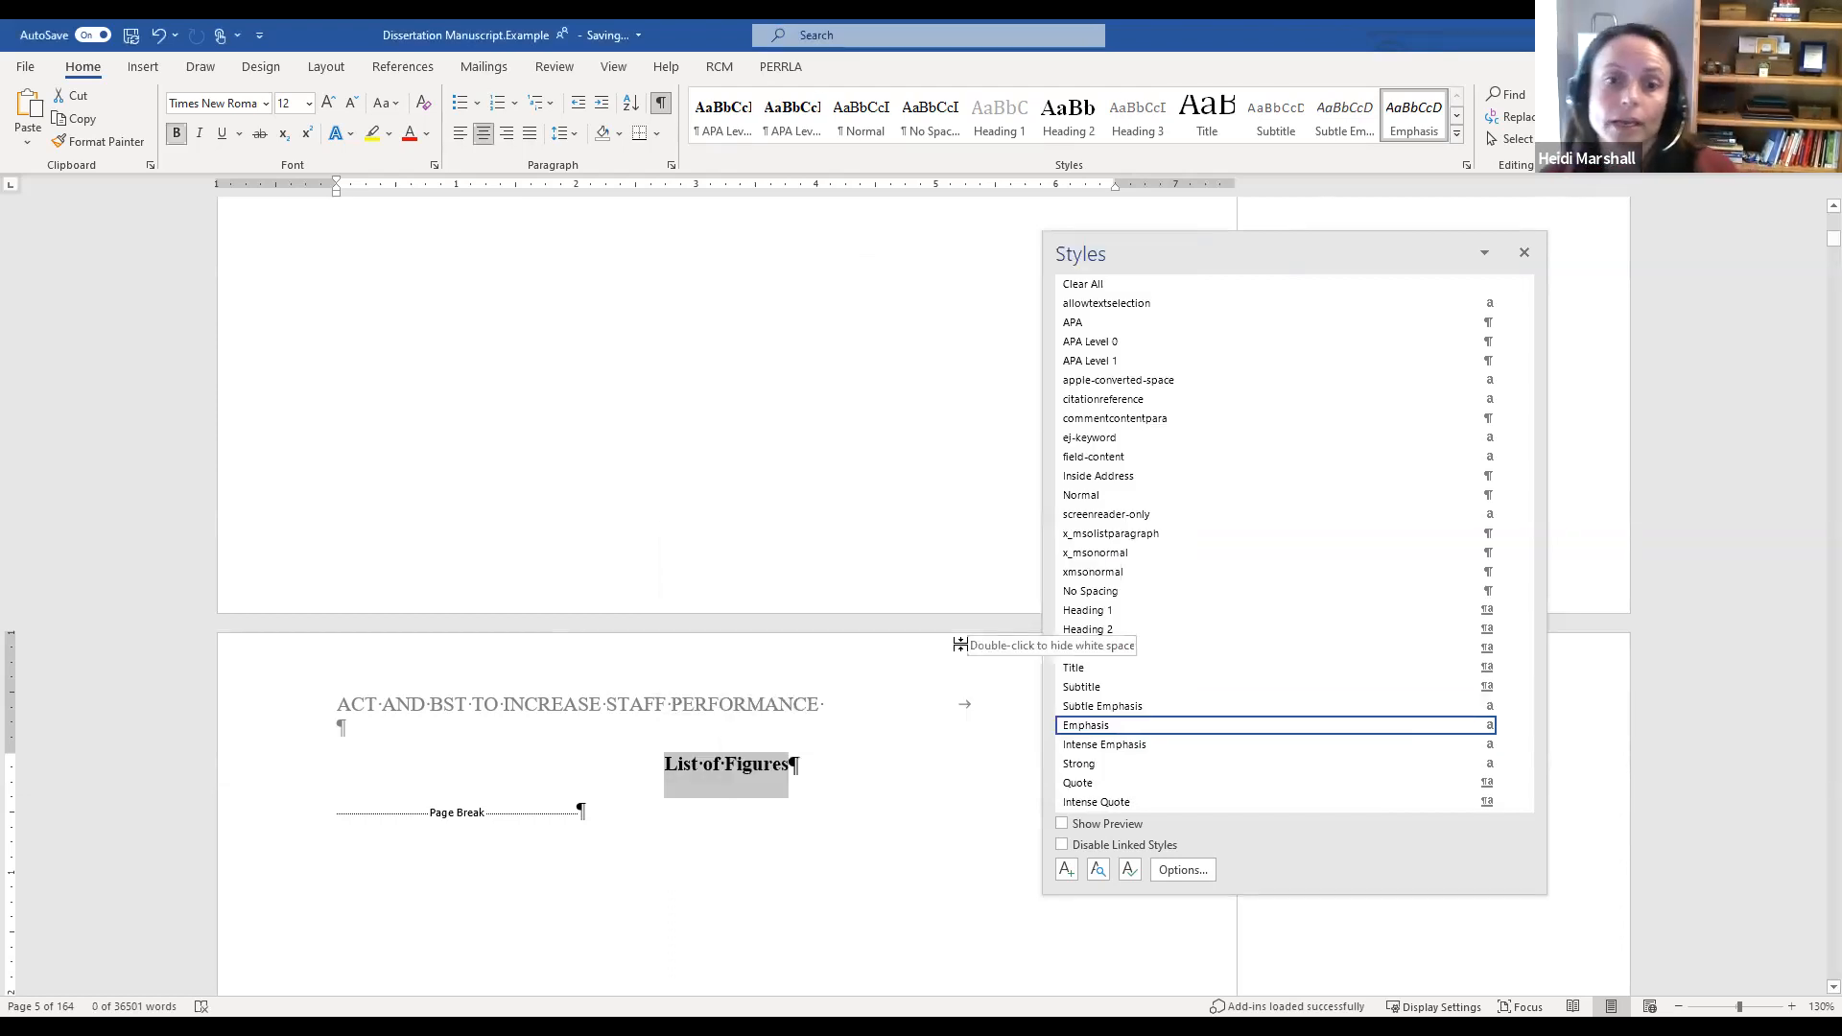
Step: Apply the APA Level 0 style to the List of Tables heading
{"action": "scroll", "coordinate": [834, 621], "scroll_direction": "down", "scroll_amount": 10}
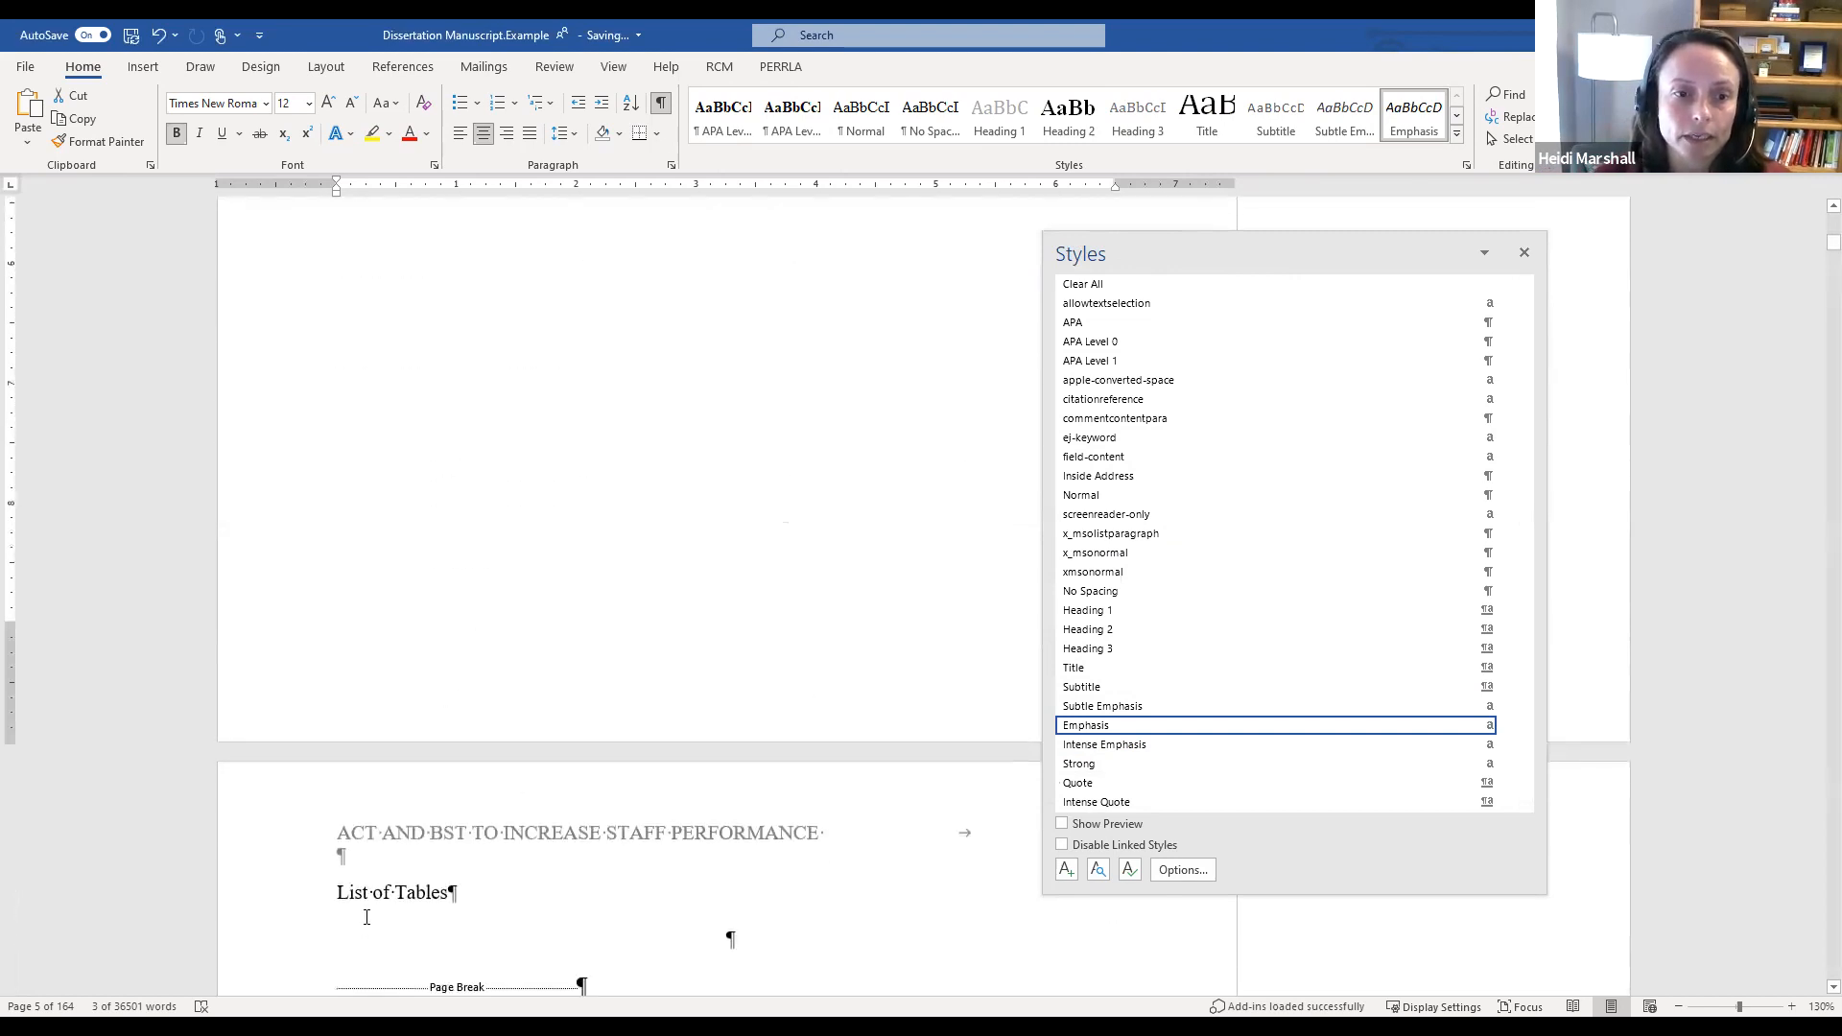
{"action": "left_click", "coordinate": [386, 894]}
{"action": "left_click", "coordinate": [1080, 342]}
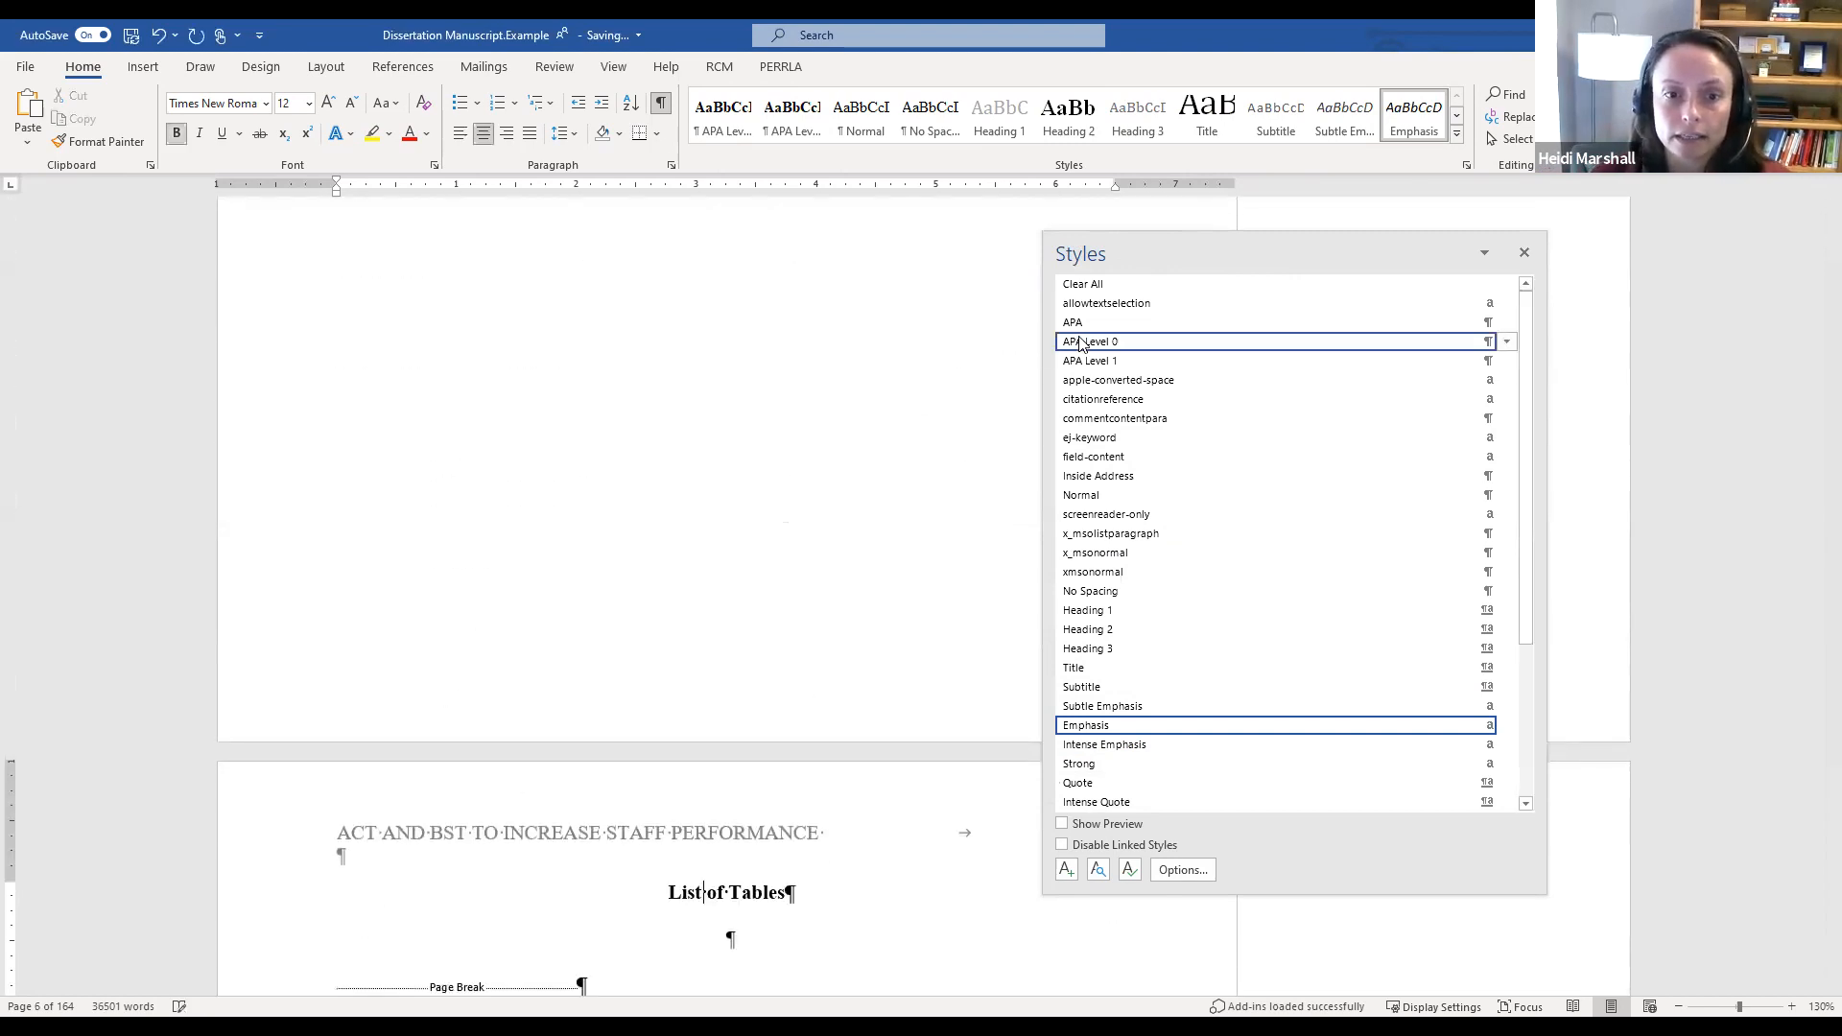
Step: Convert the "CHAPTER 1: INTRODUCTION" heading to lowercase
{"action": "scroll", "coordinate": [802, 679], "scroll_direction": "down", "scroll_amount": 2}
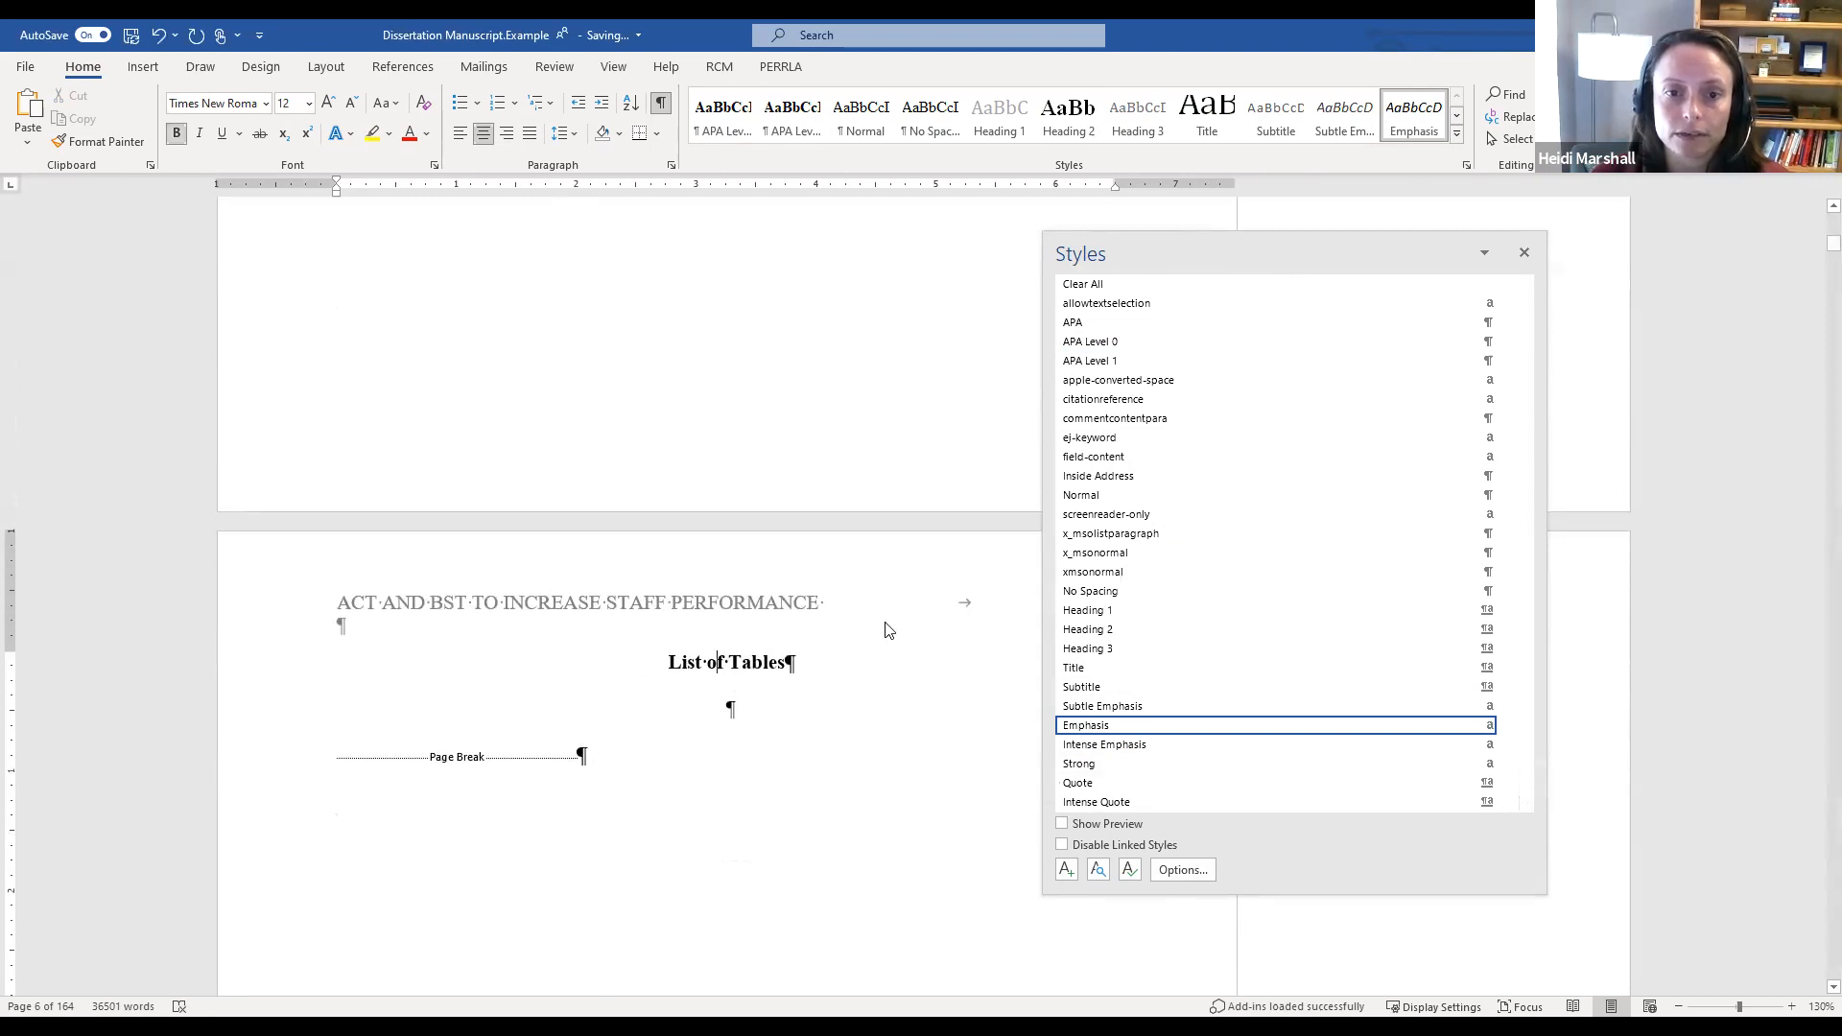
{"action": "scroll", "coordinate": [887, 624], "scroll_direction": "down", "scroll_amount": 6}
{"action": "scroll", "coordinate": [886, 623], "scroll_direction": "down", "scroll_amount": 5}
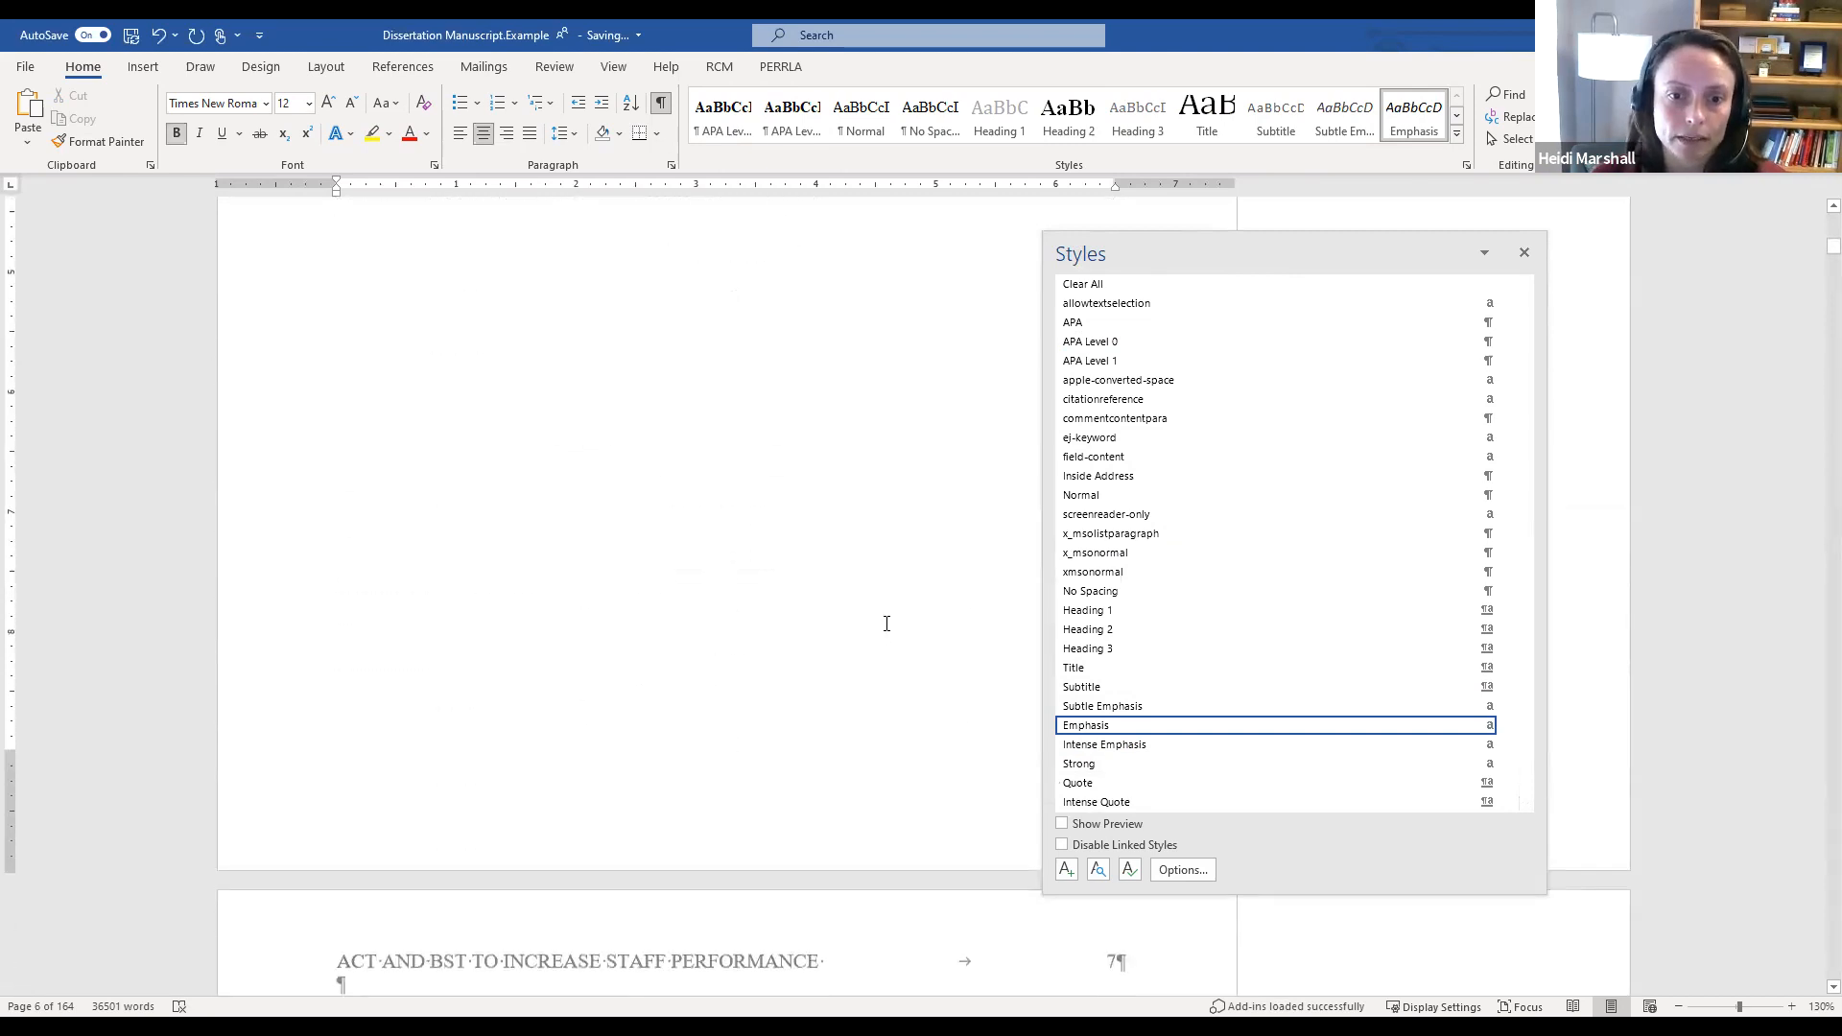
{"action": "left_click", "coordinate": [755, 677]}
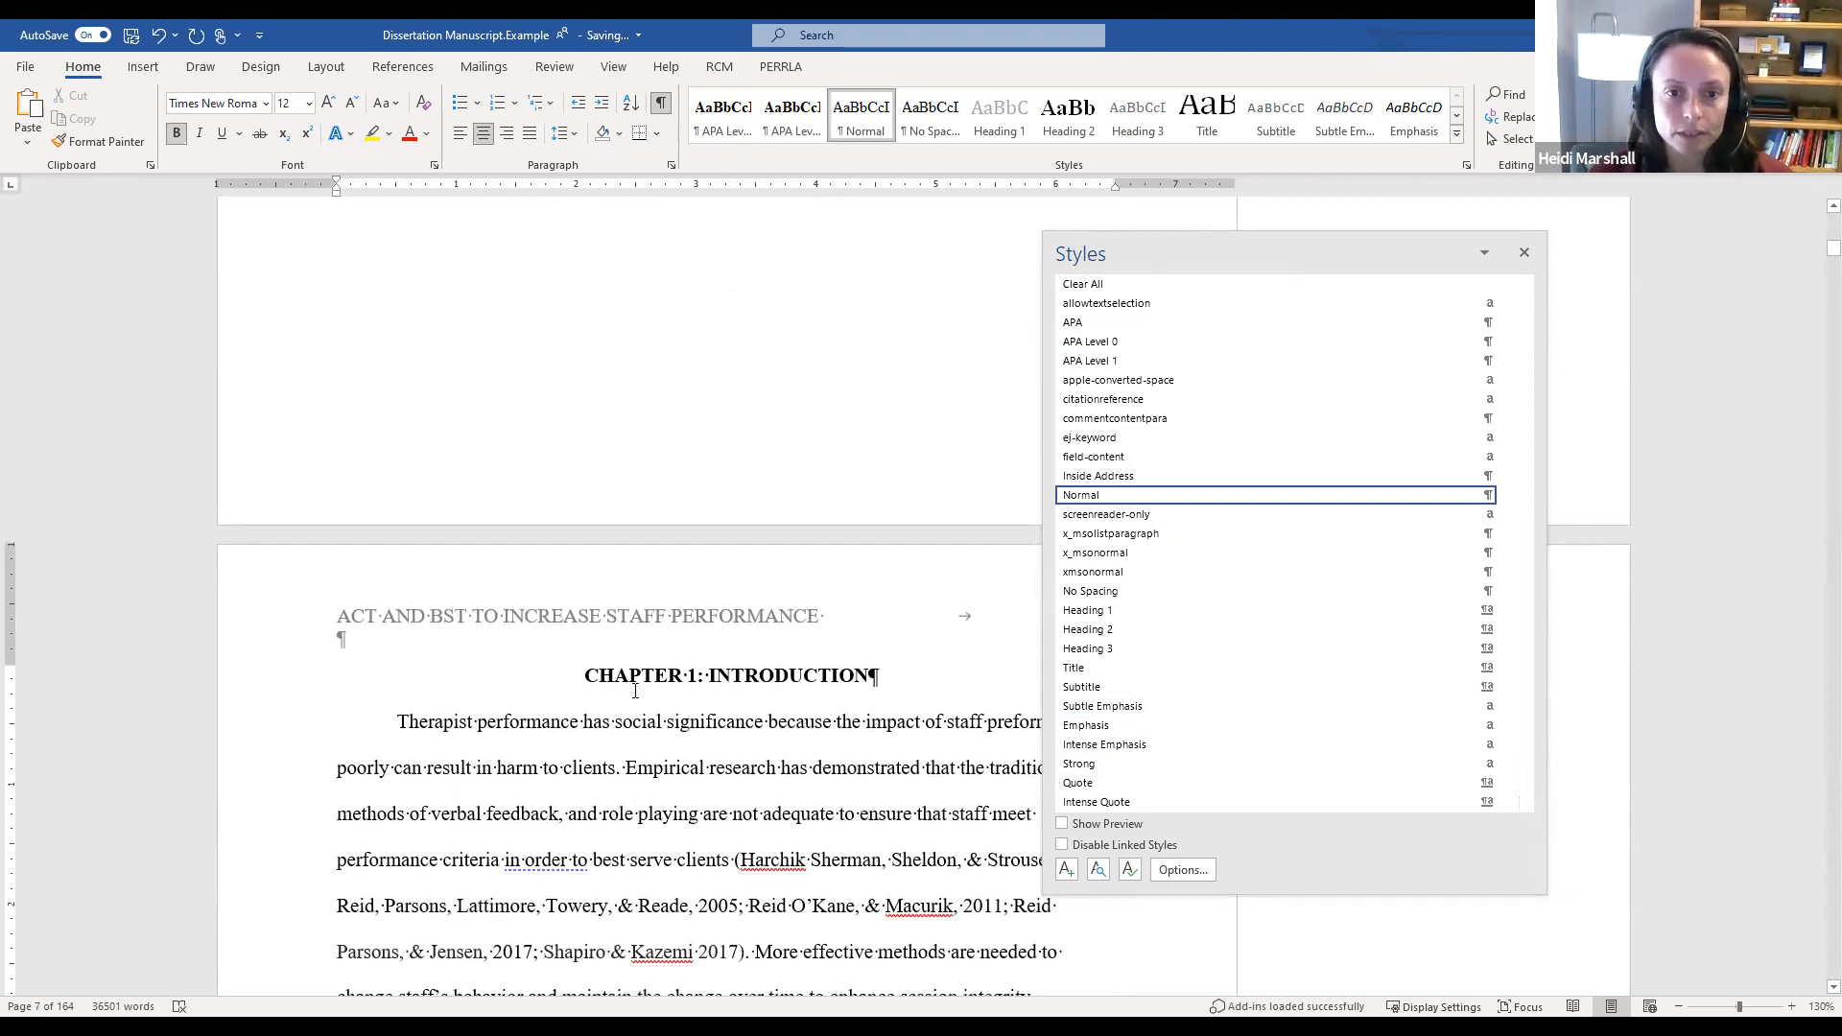
{"action": "left_click_drag", "start_coordinate": [602, 675], "coordinate": [831, 677]}
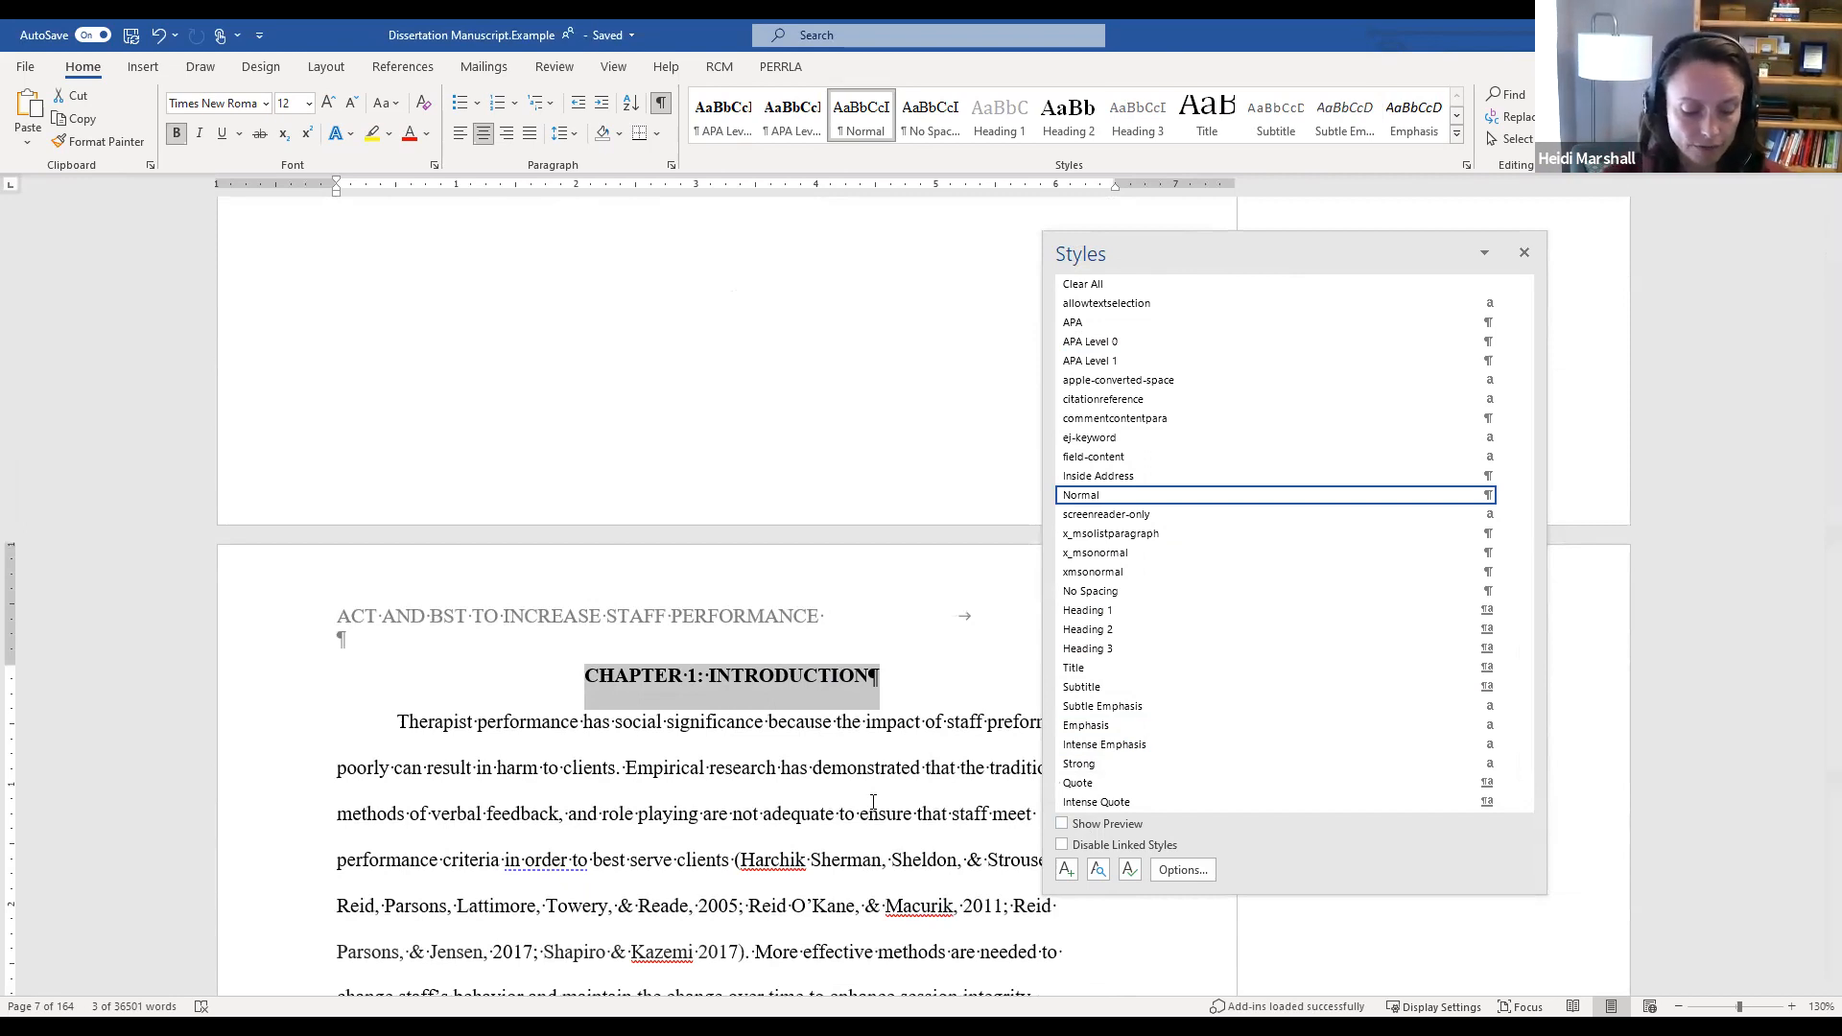
{"action": "key", "text": "shift+F3"}
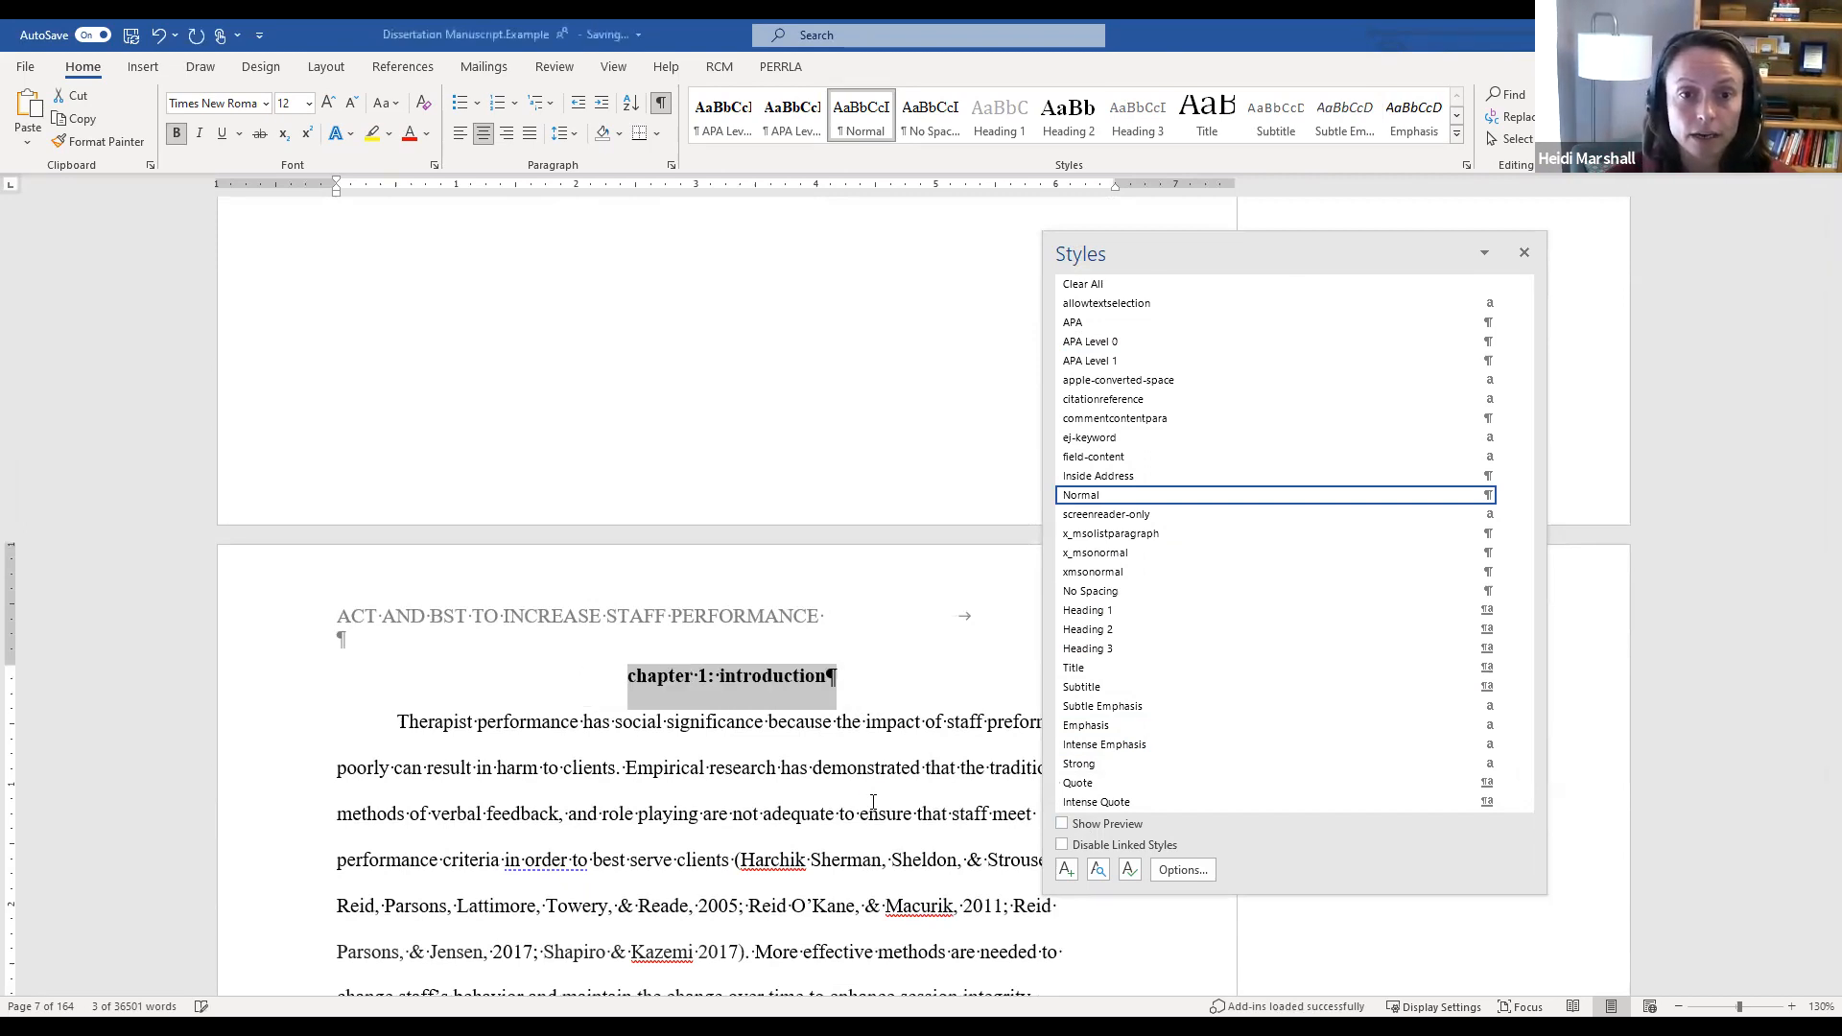
Step: Capitalize the first chapter's heading as "Chapter 1: Introduction" and apply the APA Level 0 style to it
{"action": "left_click", "coordinate": [831, 677]}
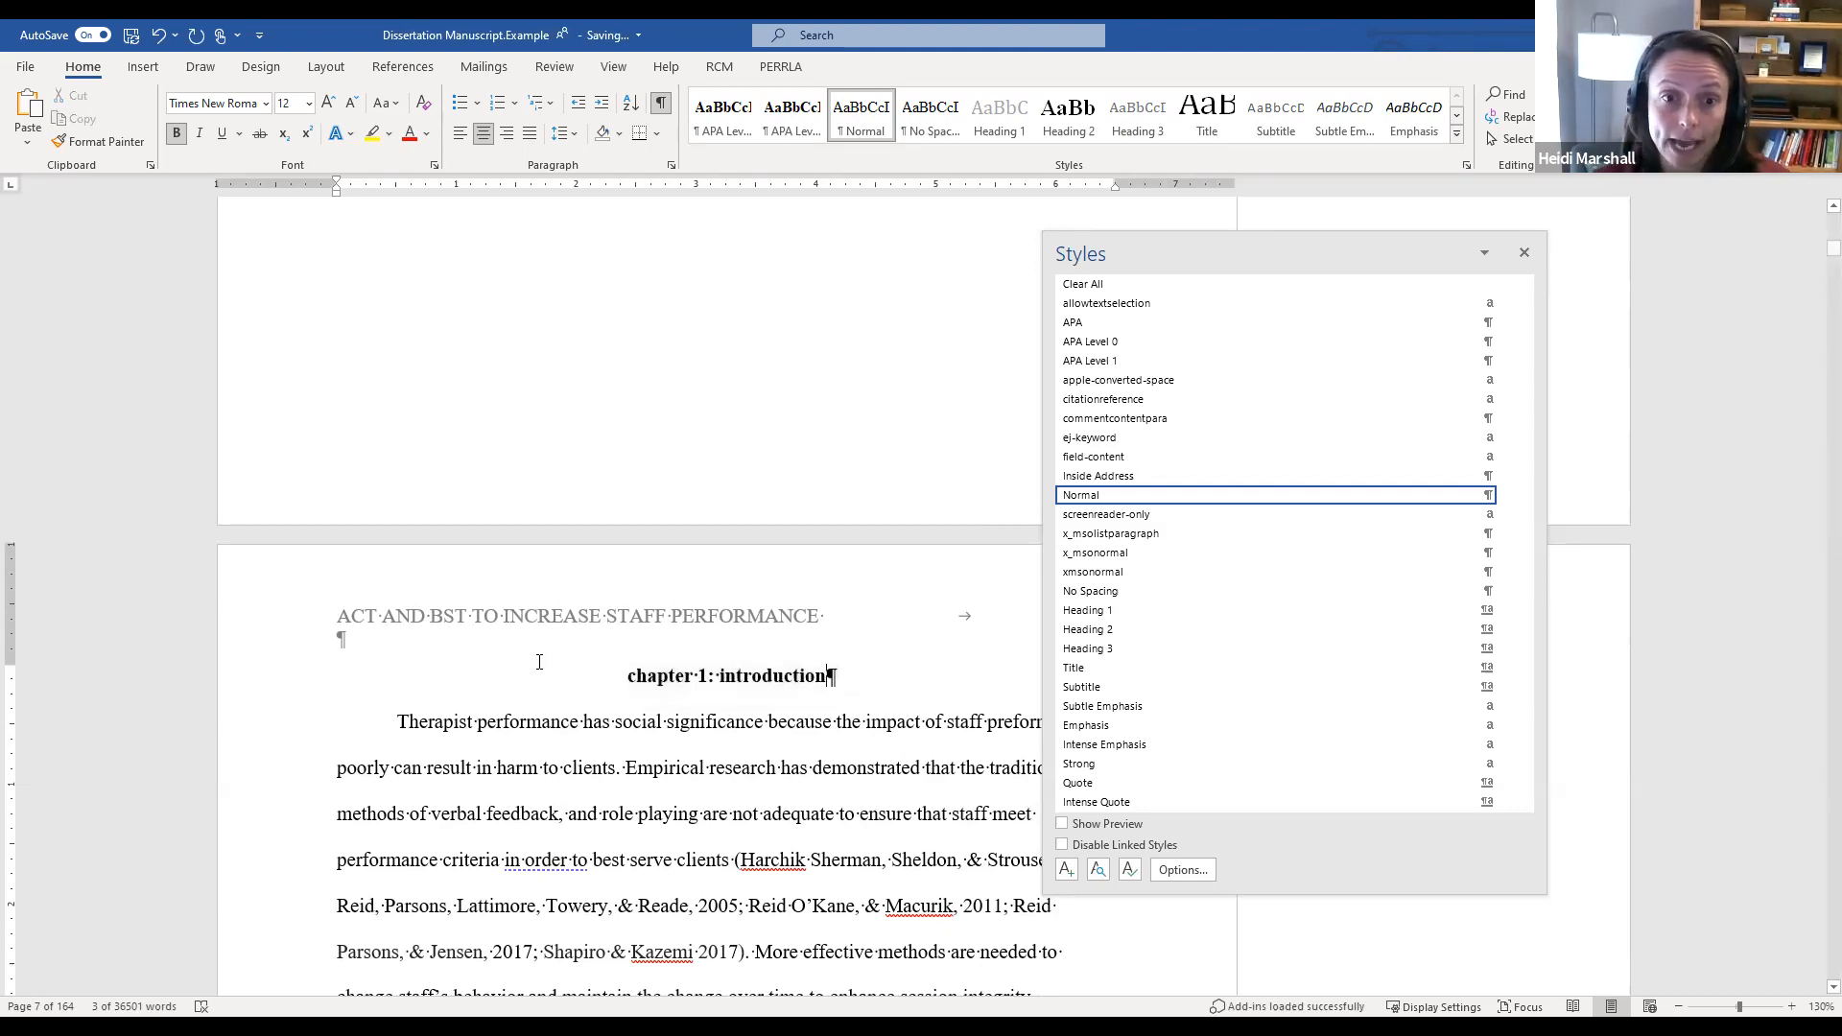
{"action": "left_click", "coordinate": [638, 677]}
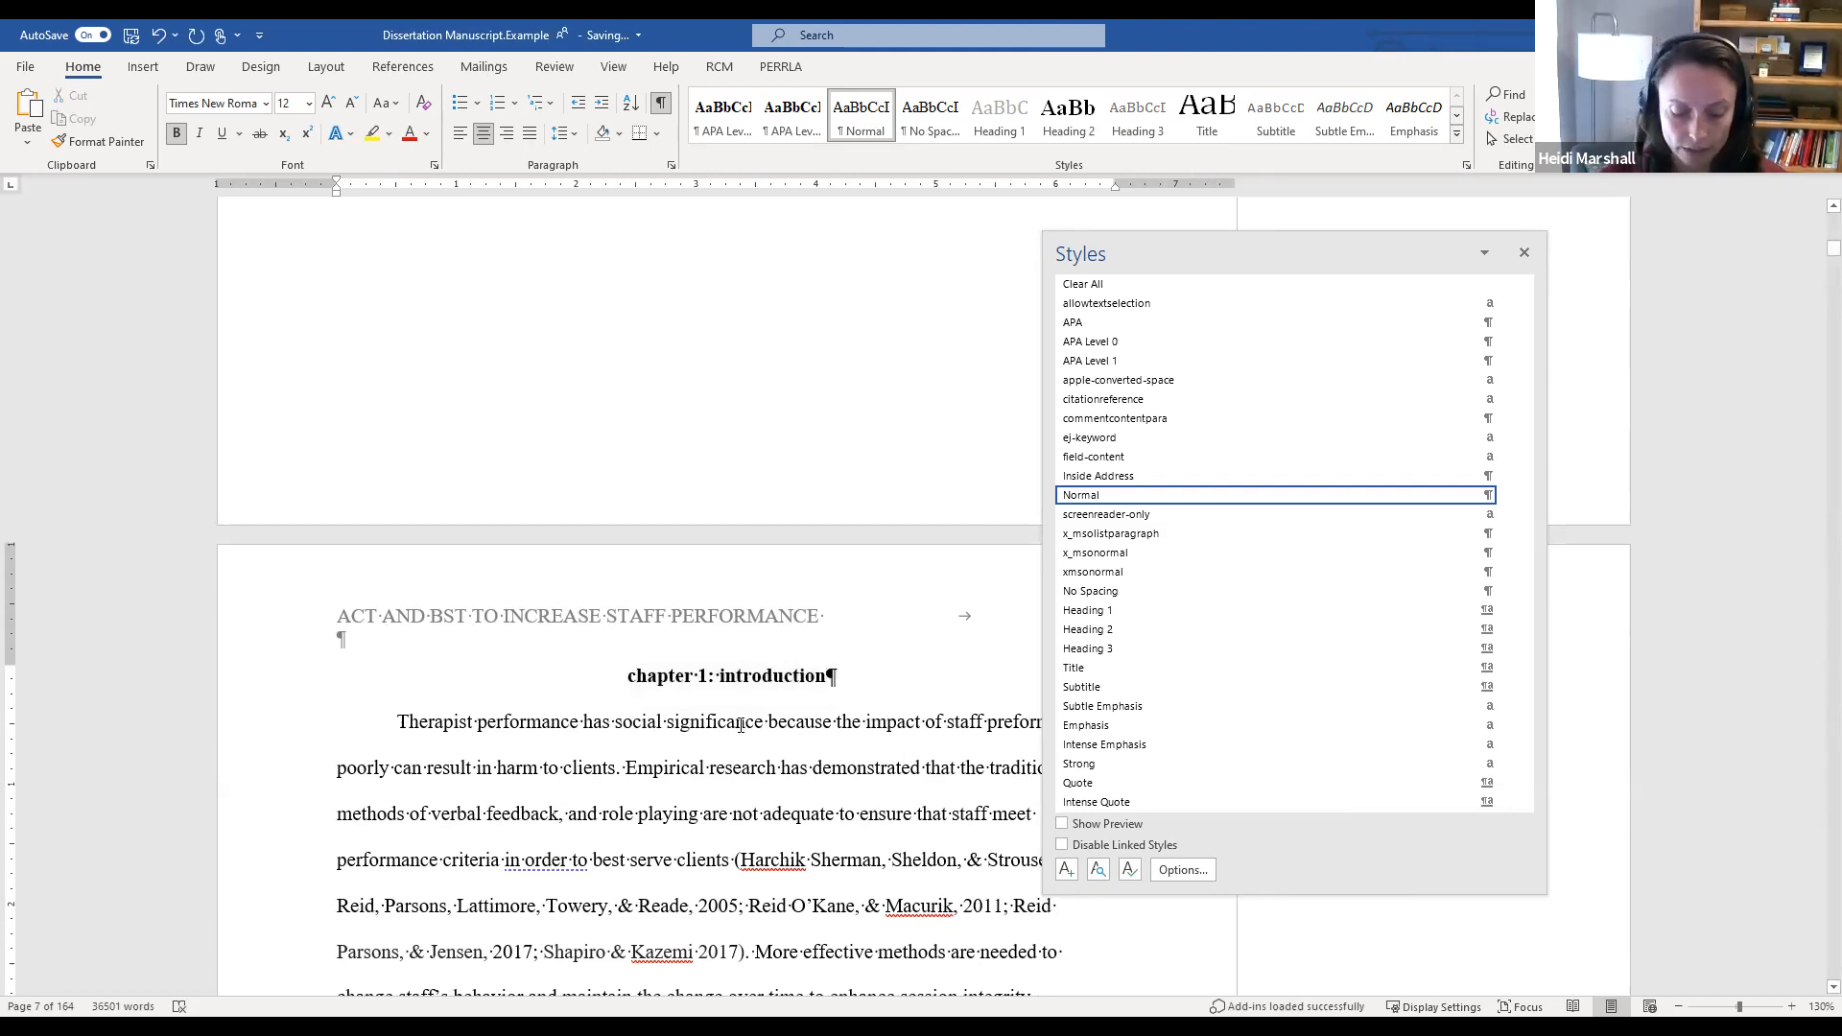
{"action": "key", "text": "BackSpace"}
{"action": "type", "text": "C"}
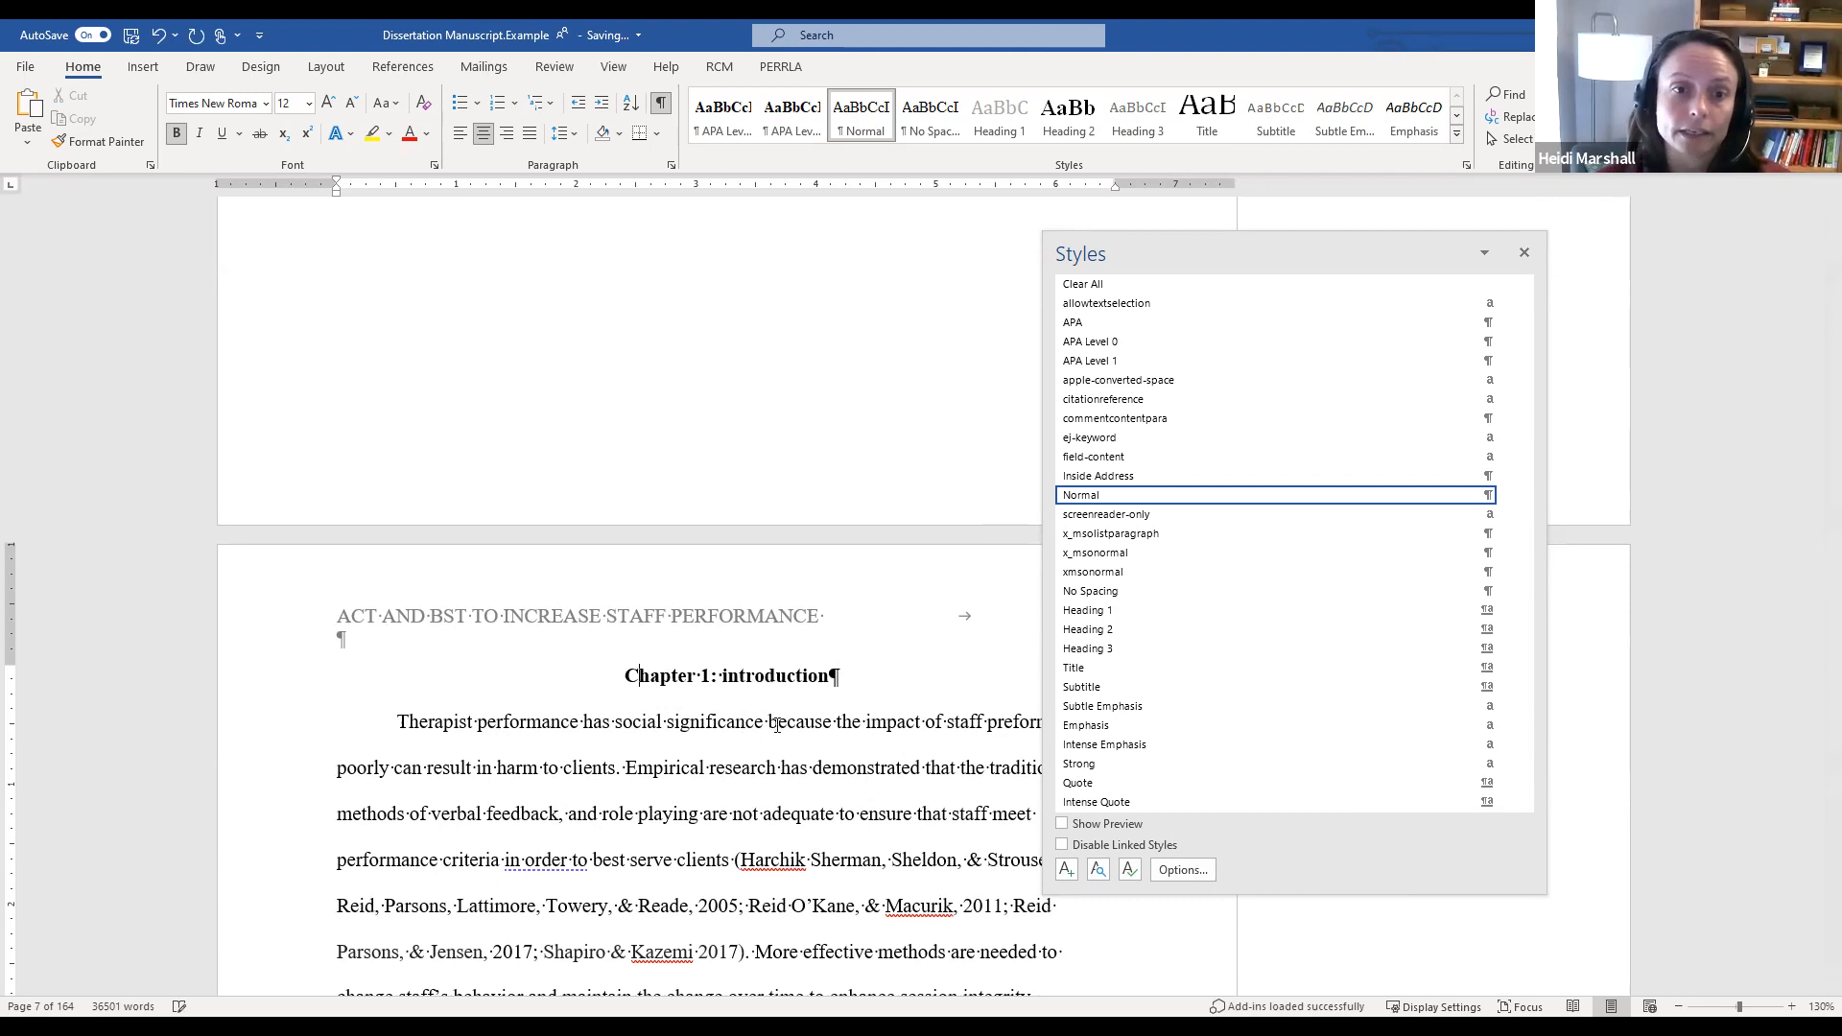
{"action": "left_click", "coordinate": [726, 676]}
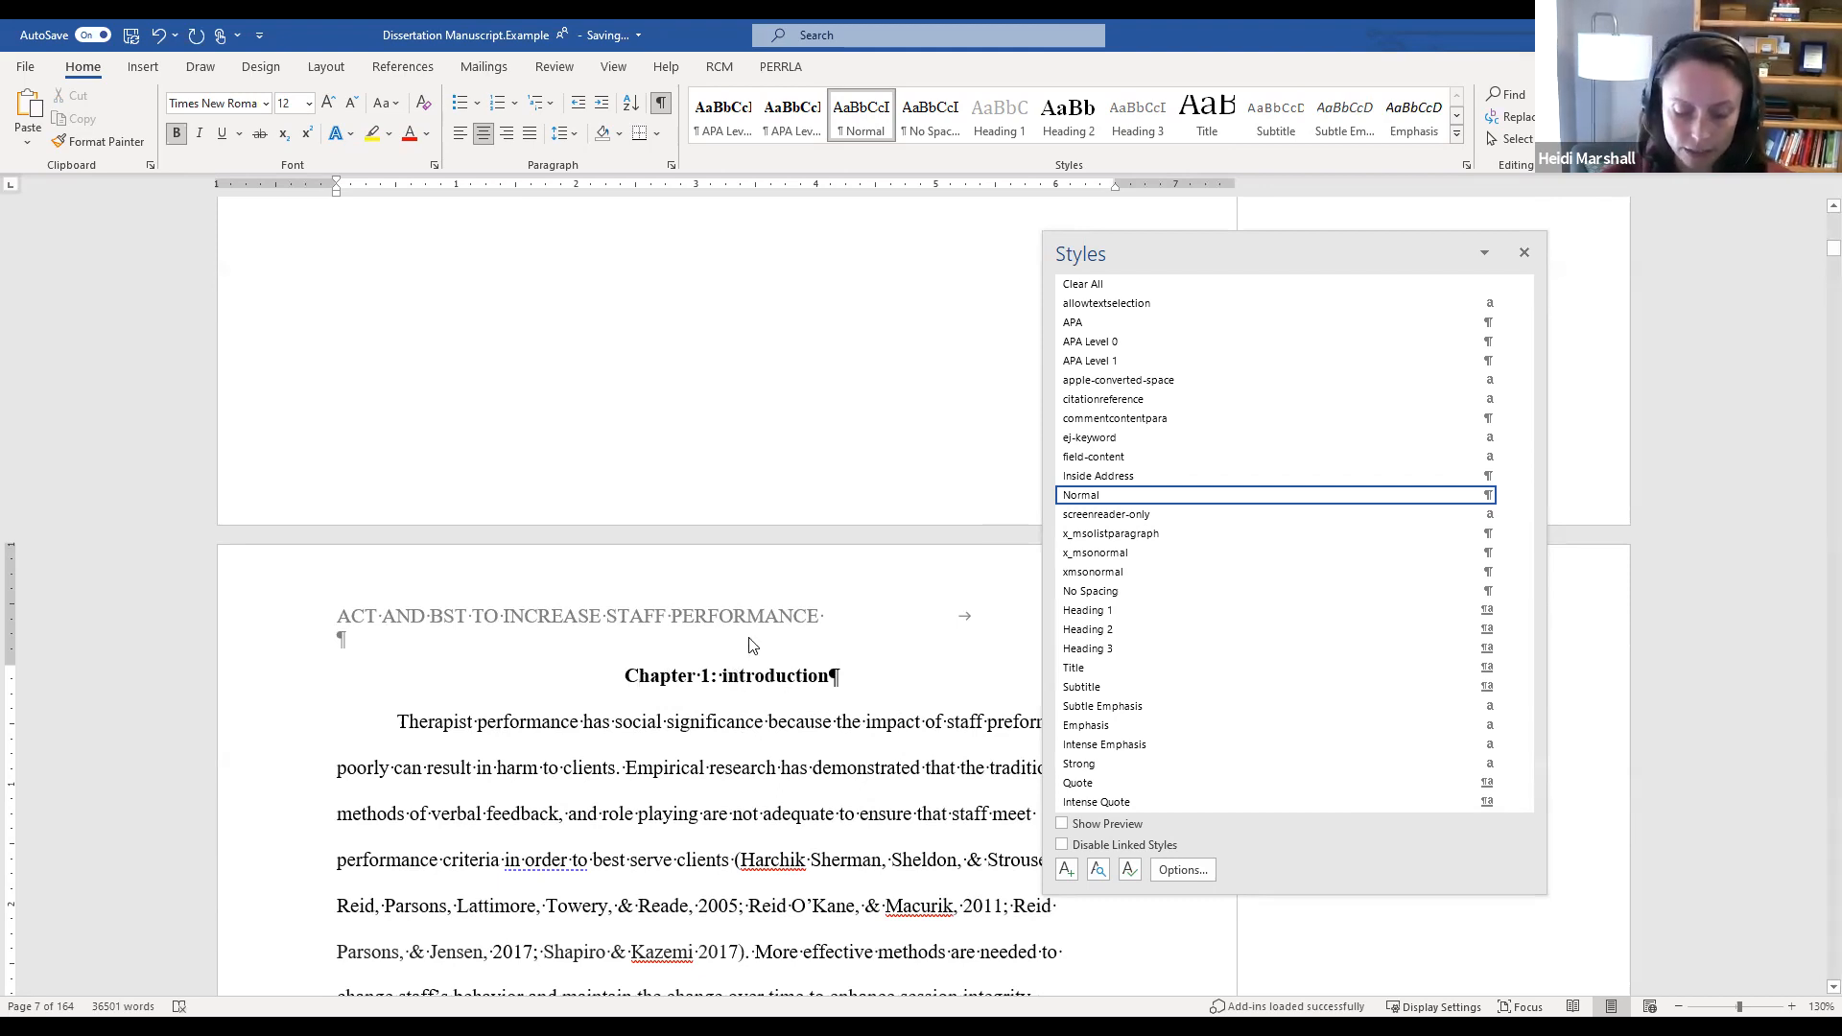
{"action": "key", "text": "Delete"}
{"action": "type", "text": "I"}
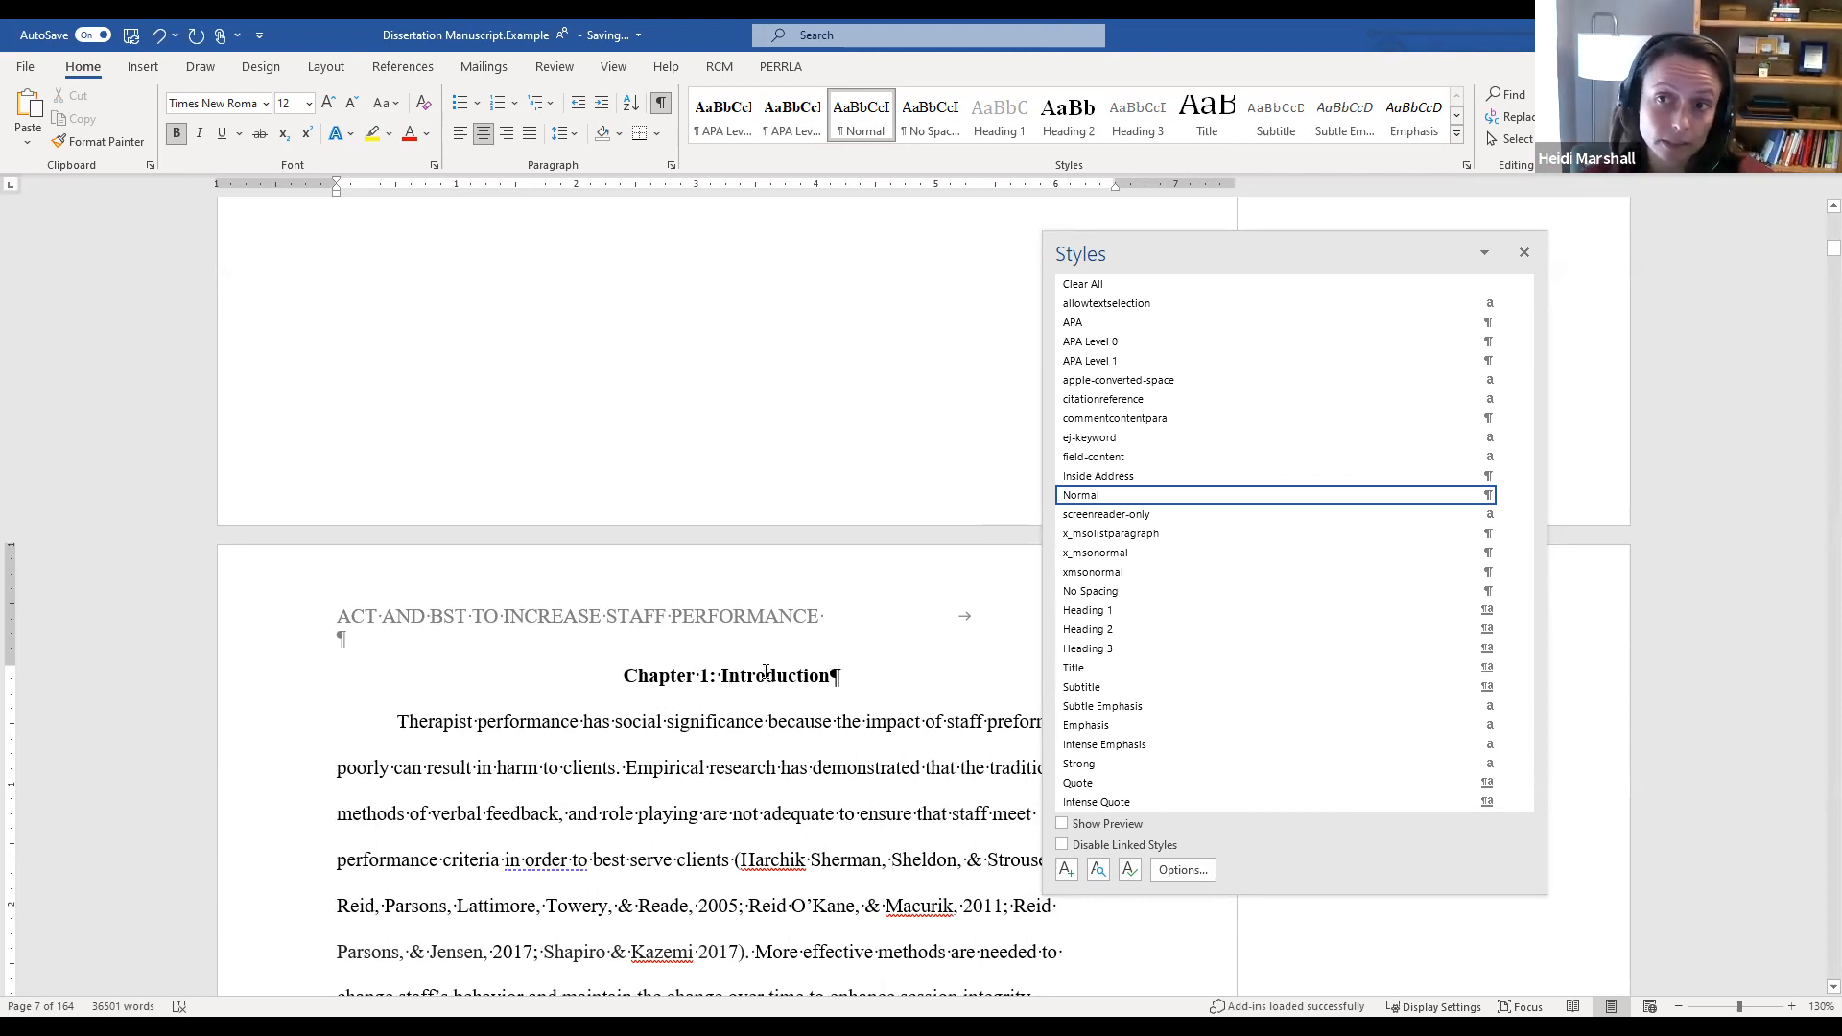
{"action": "left_click", "coordinate": [1136, 343]}
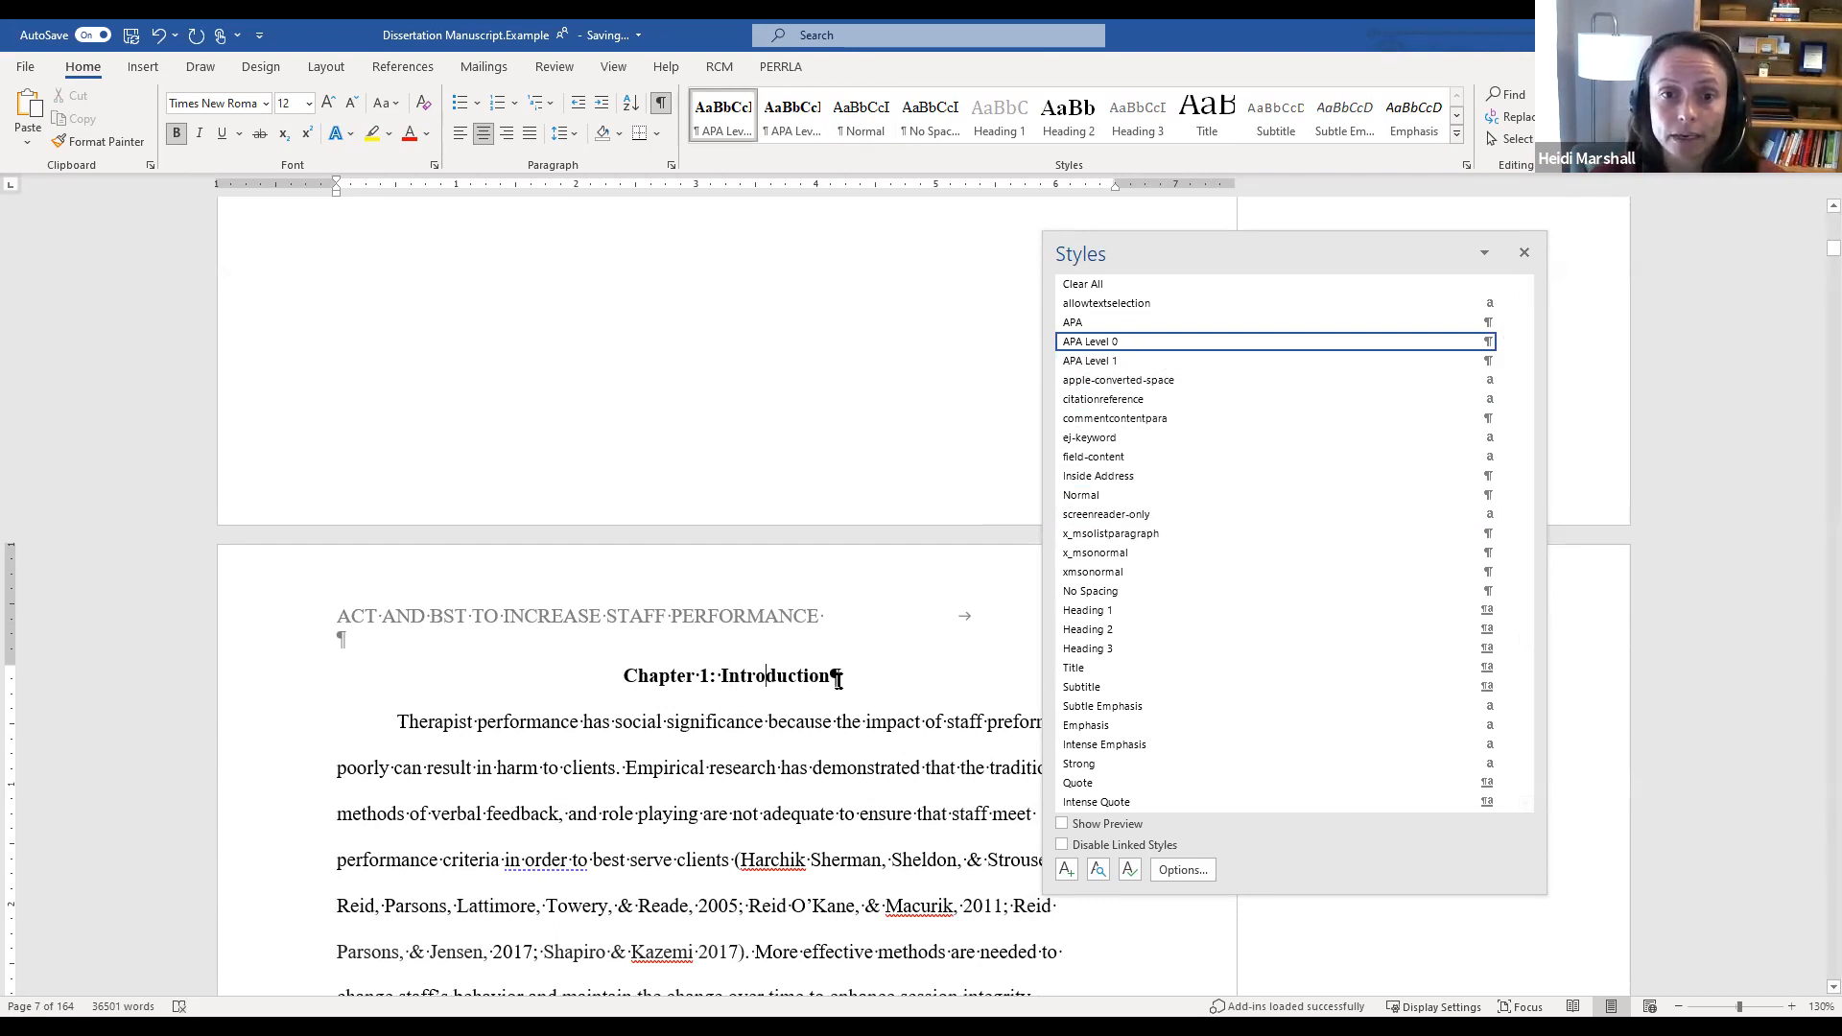
Step: Check the styles of the Chapter 1 heading and body text, and look through the chapter for section headings
{"action": "left_click", "coordinate": [406, 811]}
{"action": "left_click", "coordinate": [668, 677]}
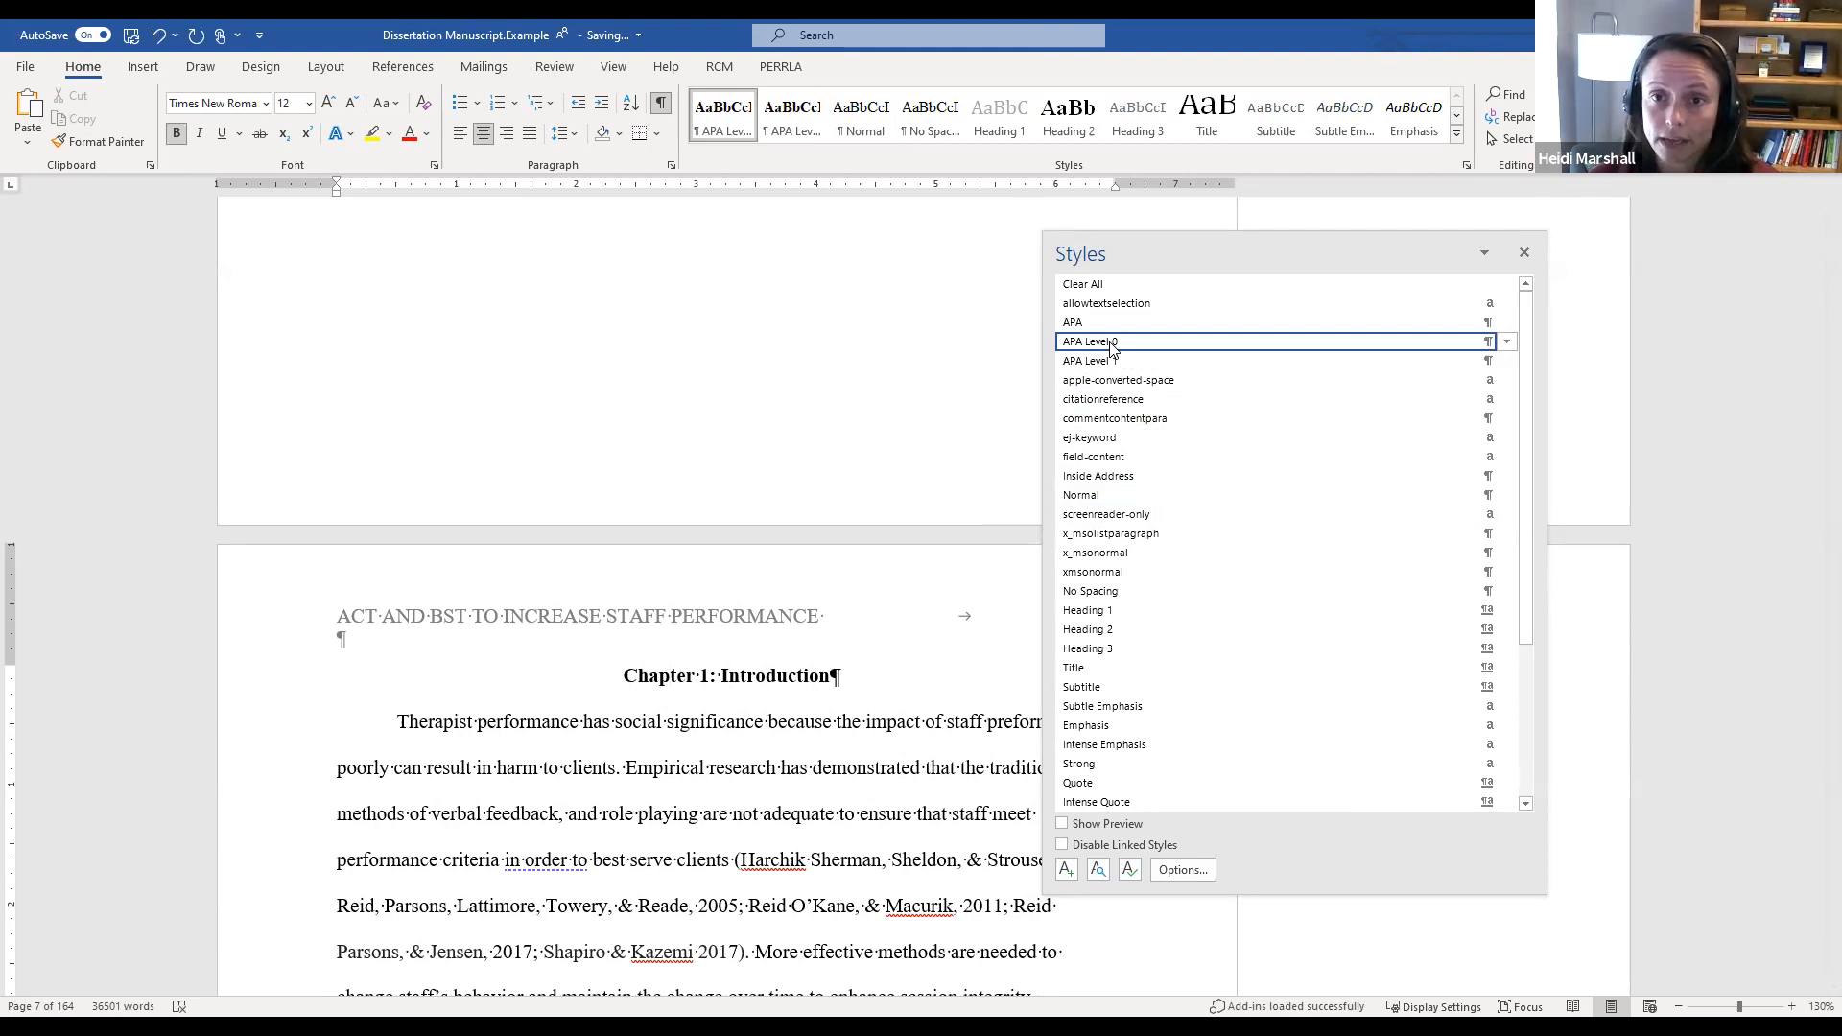
{"action": "mouse_move", "coordinate": [1110, 346]}
{"action": "left_click", "coordinate": [793, 767]}
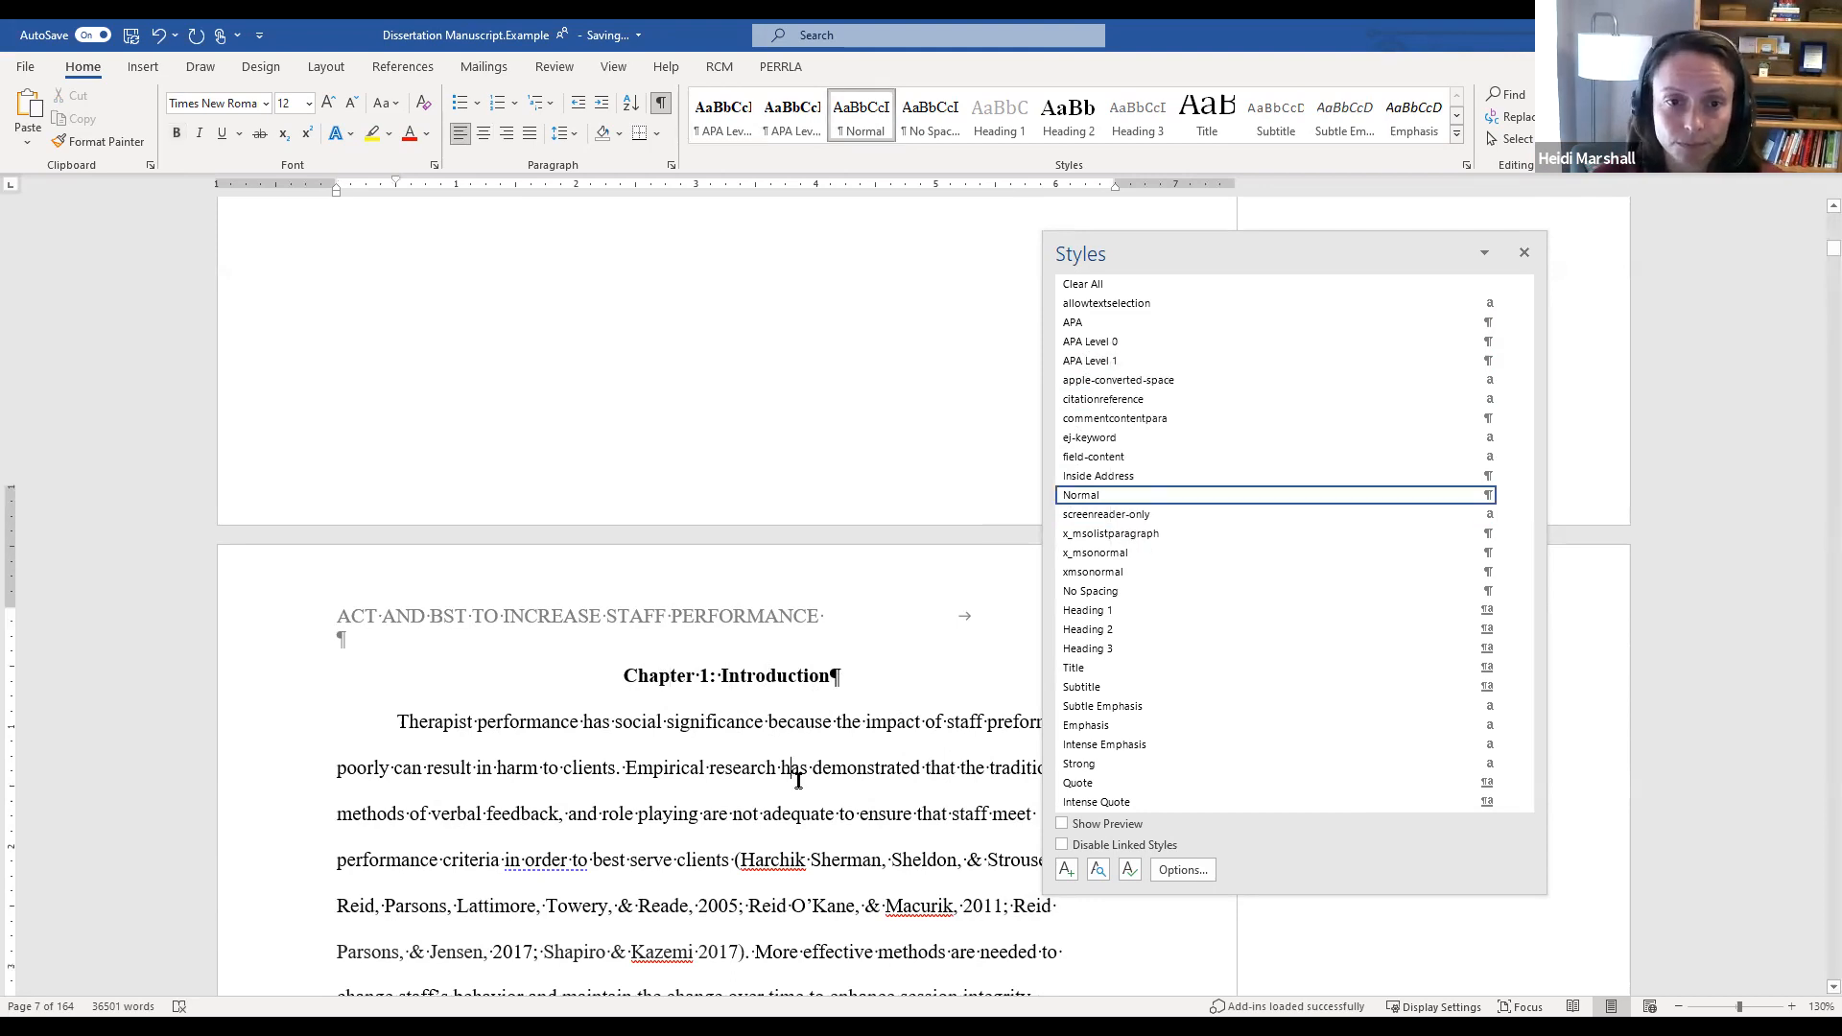
{"action": "scroll", "coordinate": [794, 815], "scroll_direction": "down", "scroll_amount": 8}
{"action": "scroll", "coordinate": [801, 767], "scroll_direction": "down", "scroll_amount": 10}
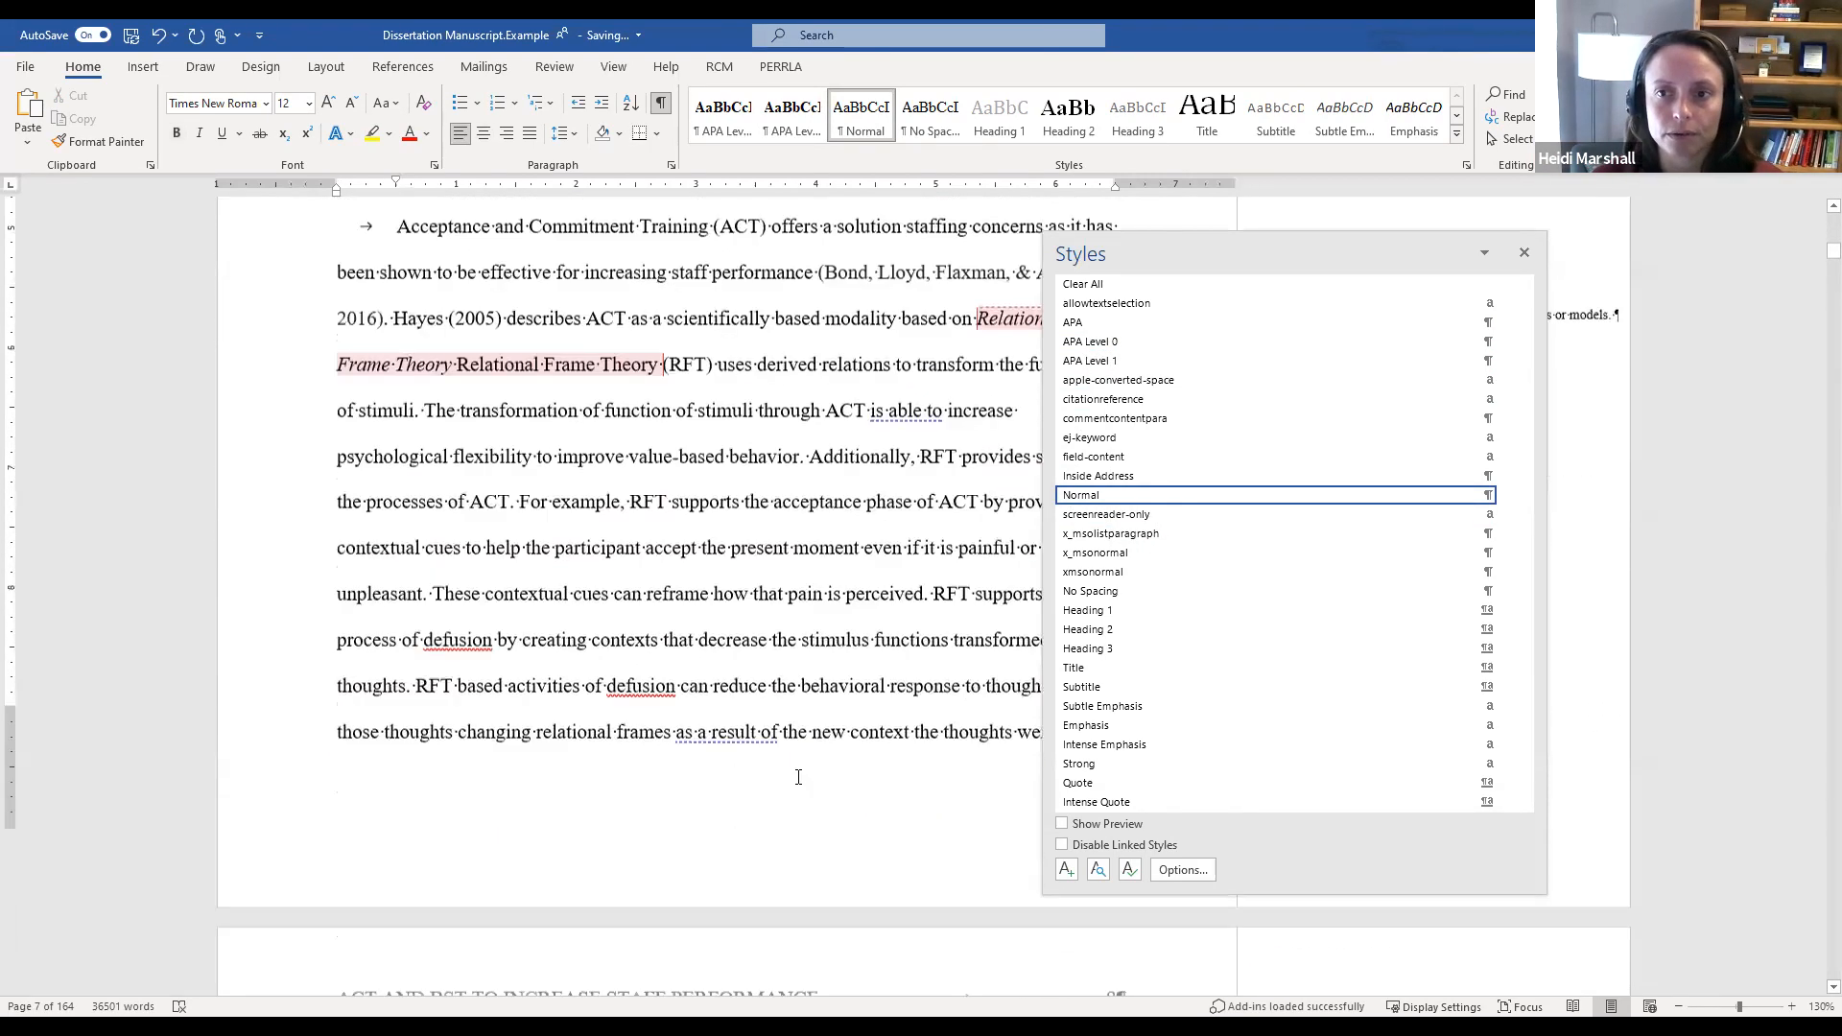
{"action": "scroll", "coordinate": [808, 750], "scroll_direction": "down", "scroll_amount": 12}
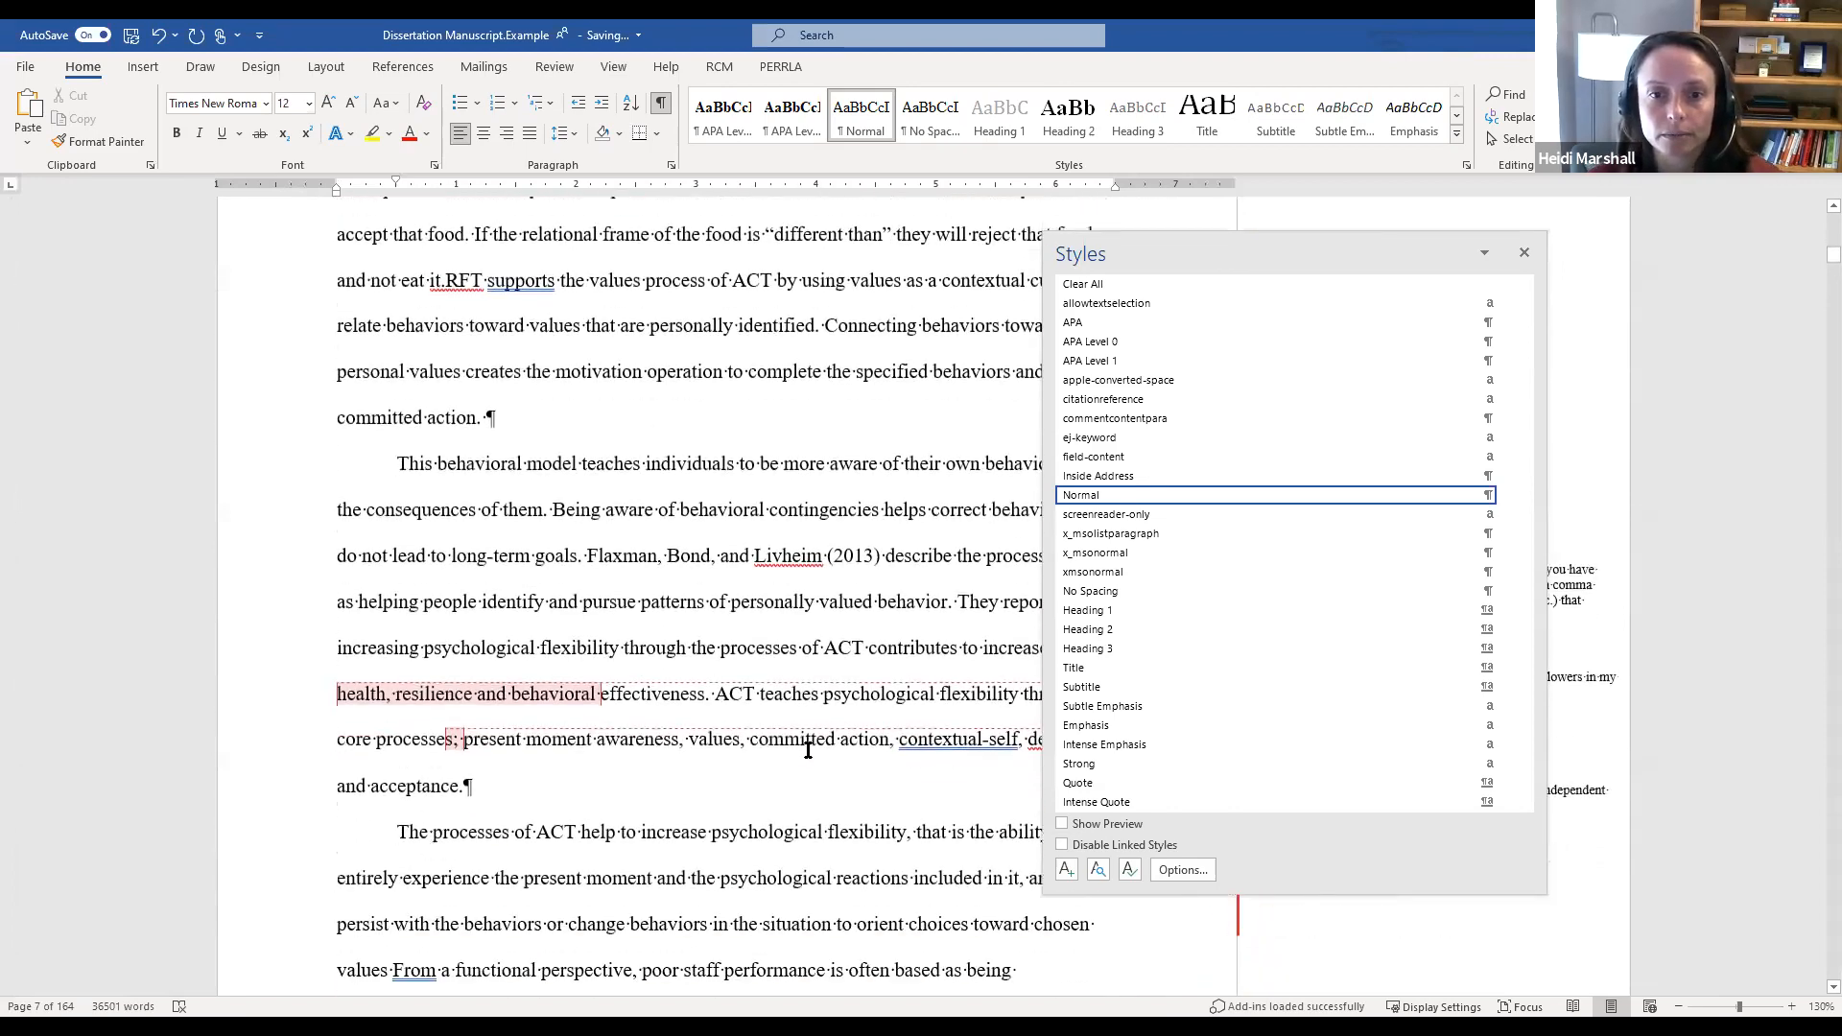
{"action": "scroll", "coordinate": [808, 750], "scroll_direction": "down", "scroll_amount": 12}
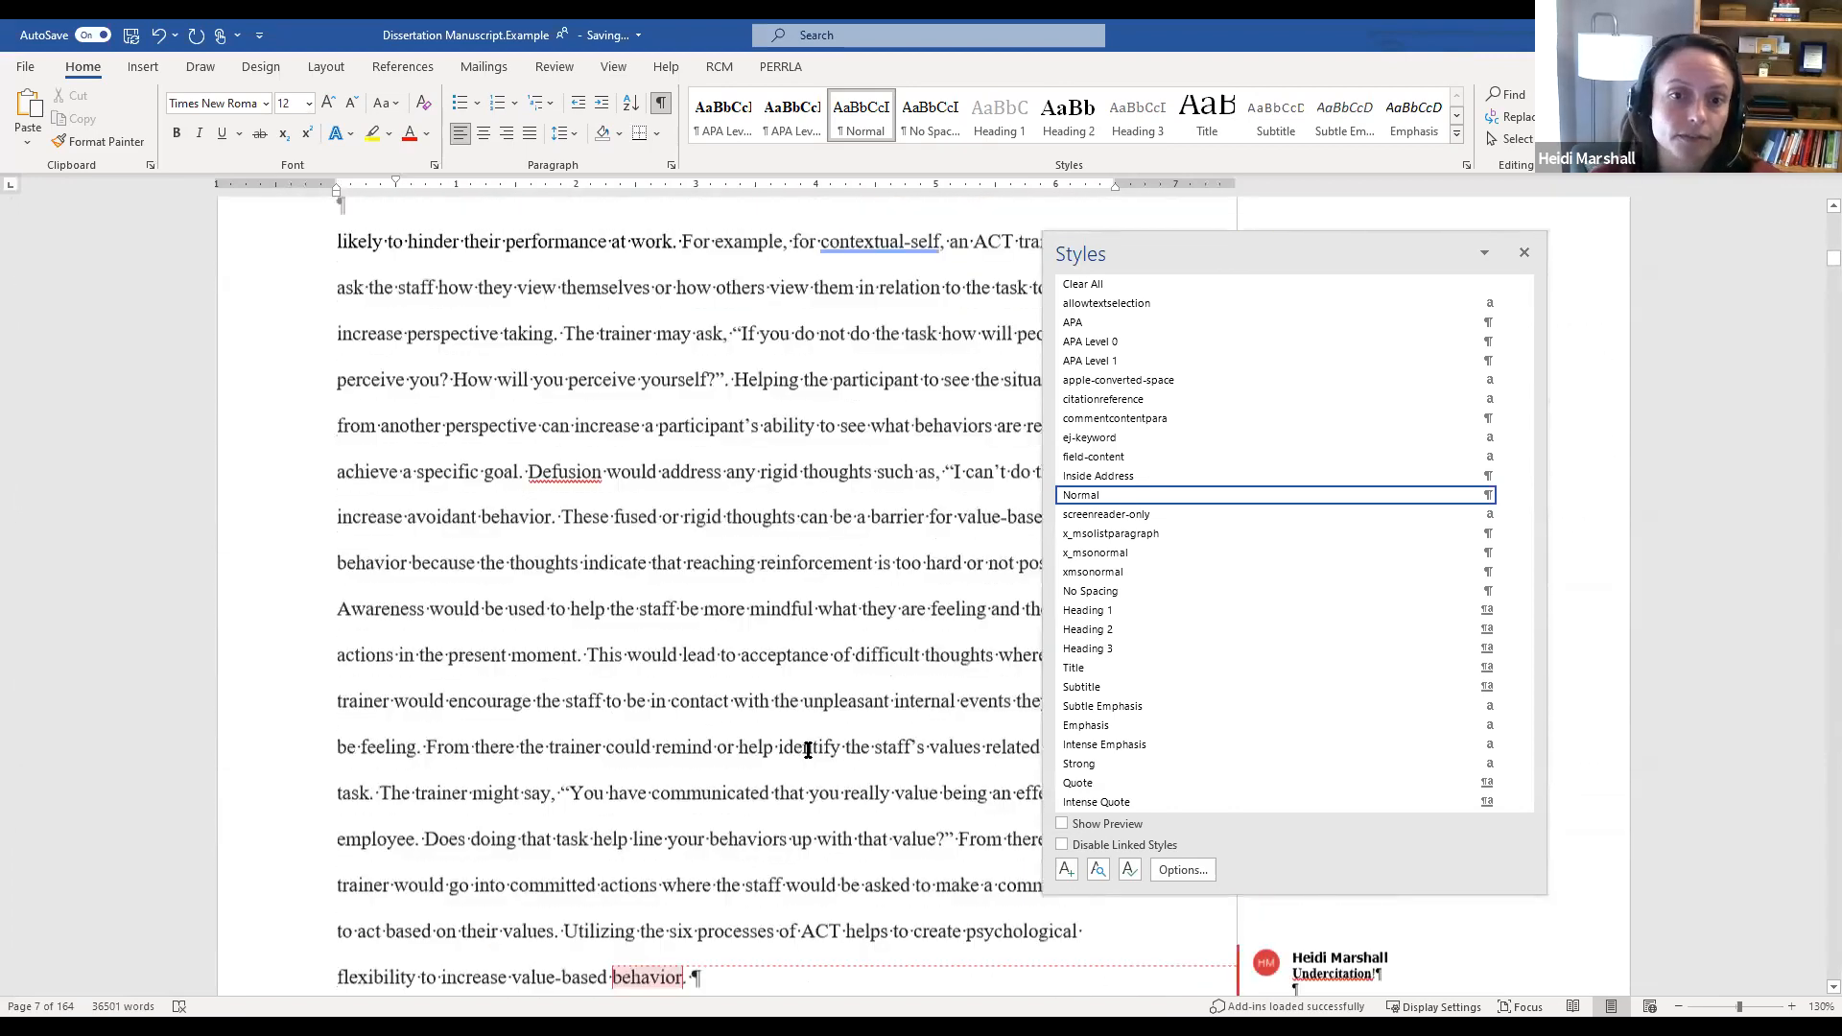
{"action": "scroll", "coordinate": [807, 750], "scroll_direction": "down", "scroll_amount": 12}
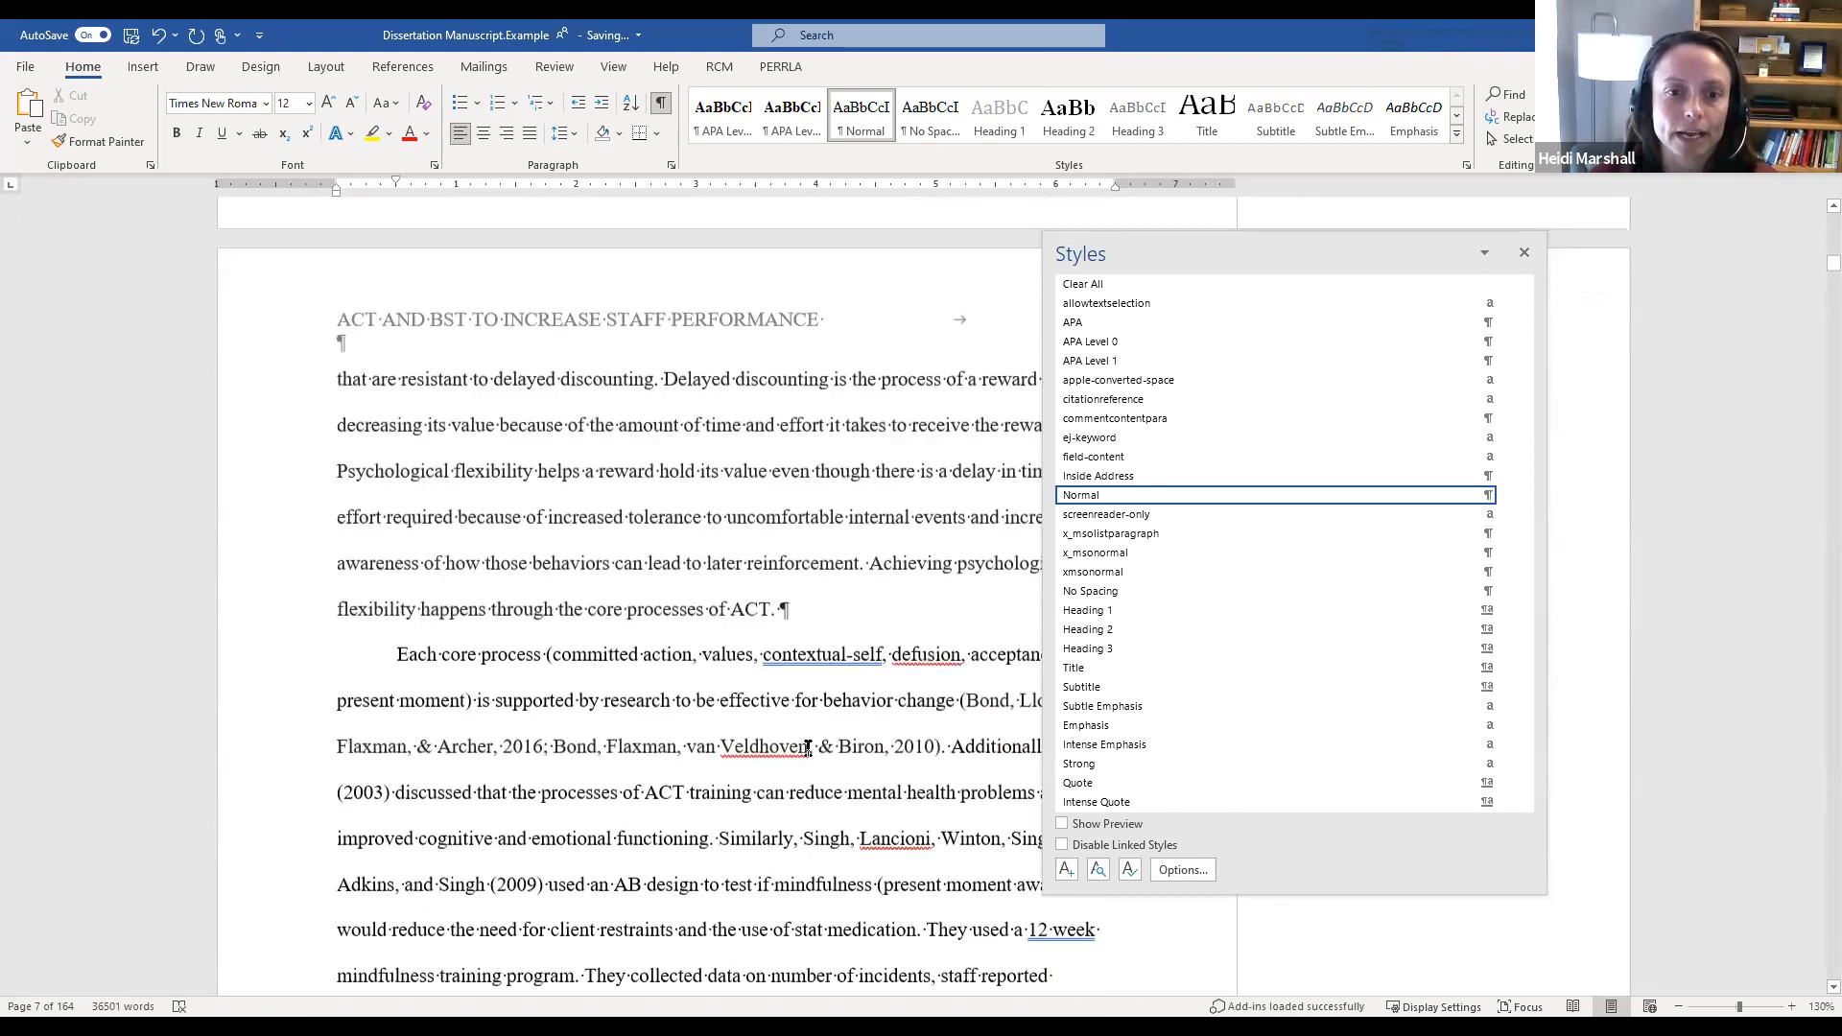
{"action": "scroll", "coordinate": [807, 748], "scroll_direction": "down", "scroll_amount": 11}
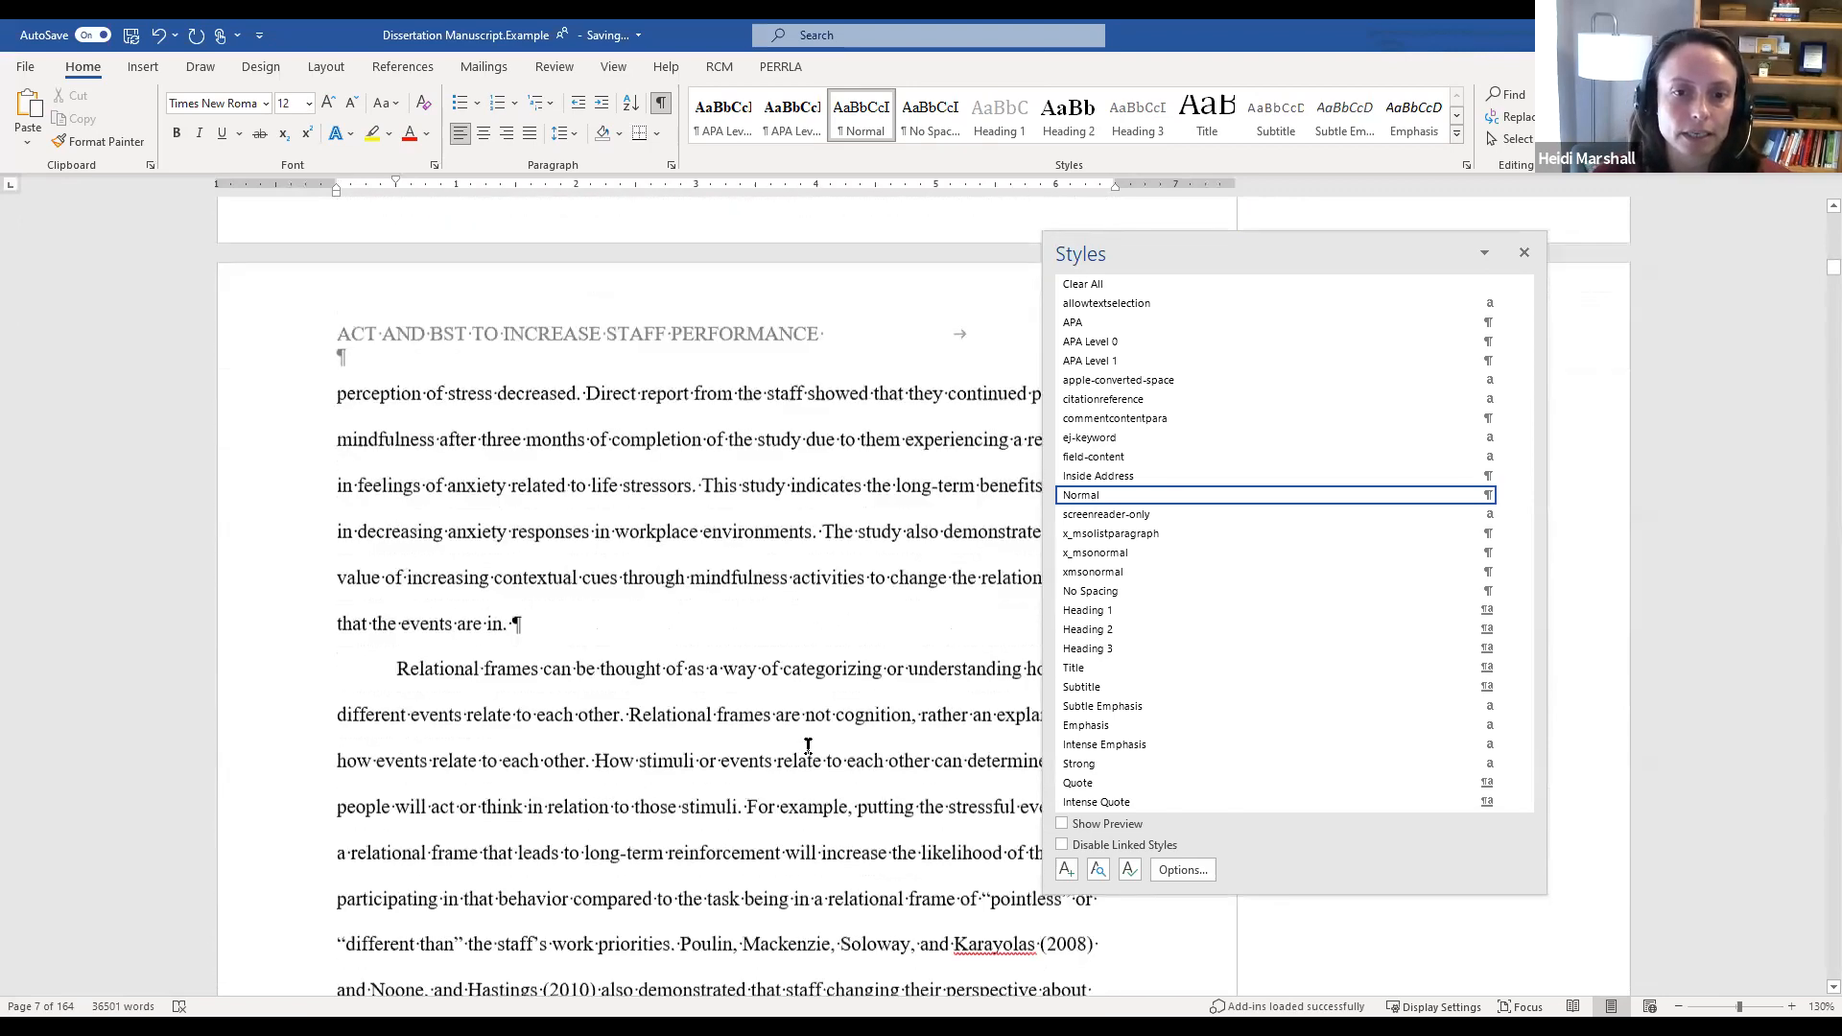
{"action": "scroll", "coordinate": [808, 747], "scroll_direction": "down", "scroll_amount": 7}
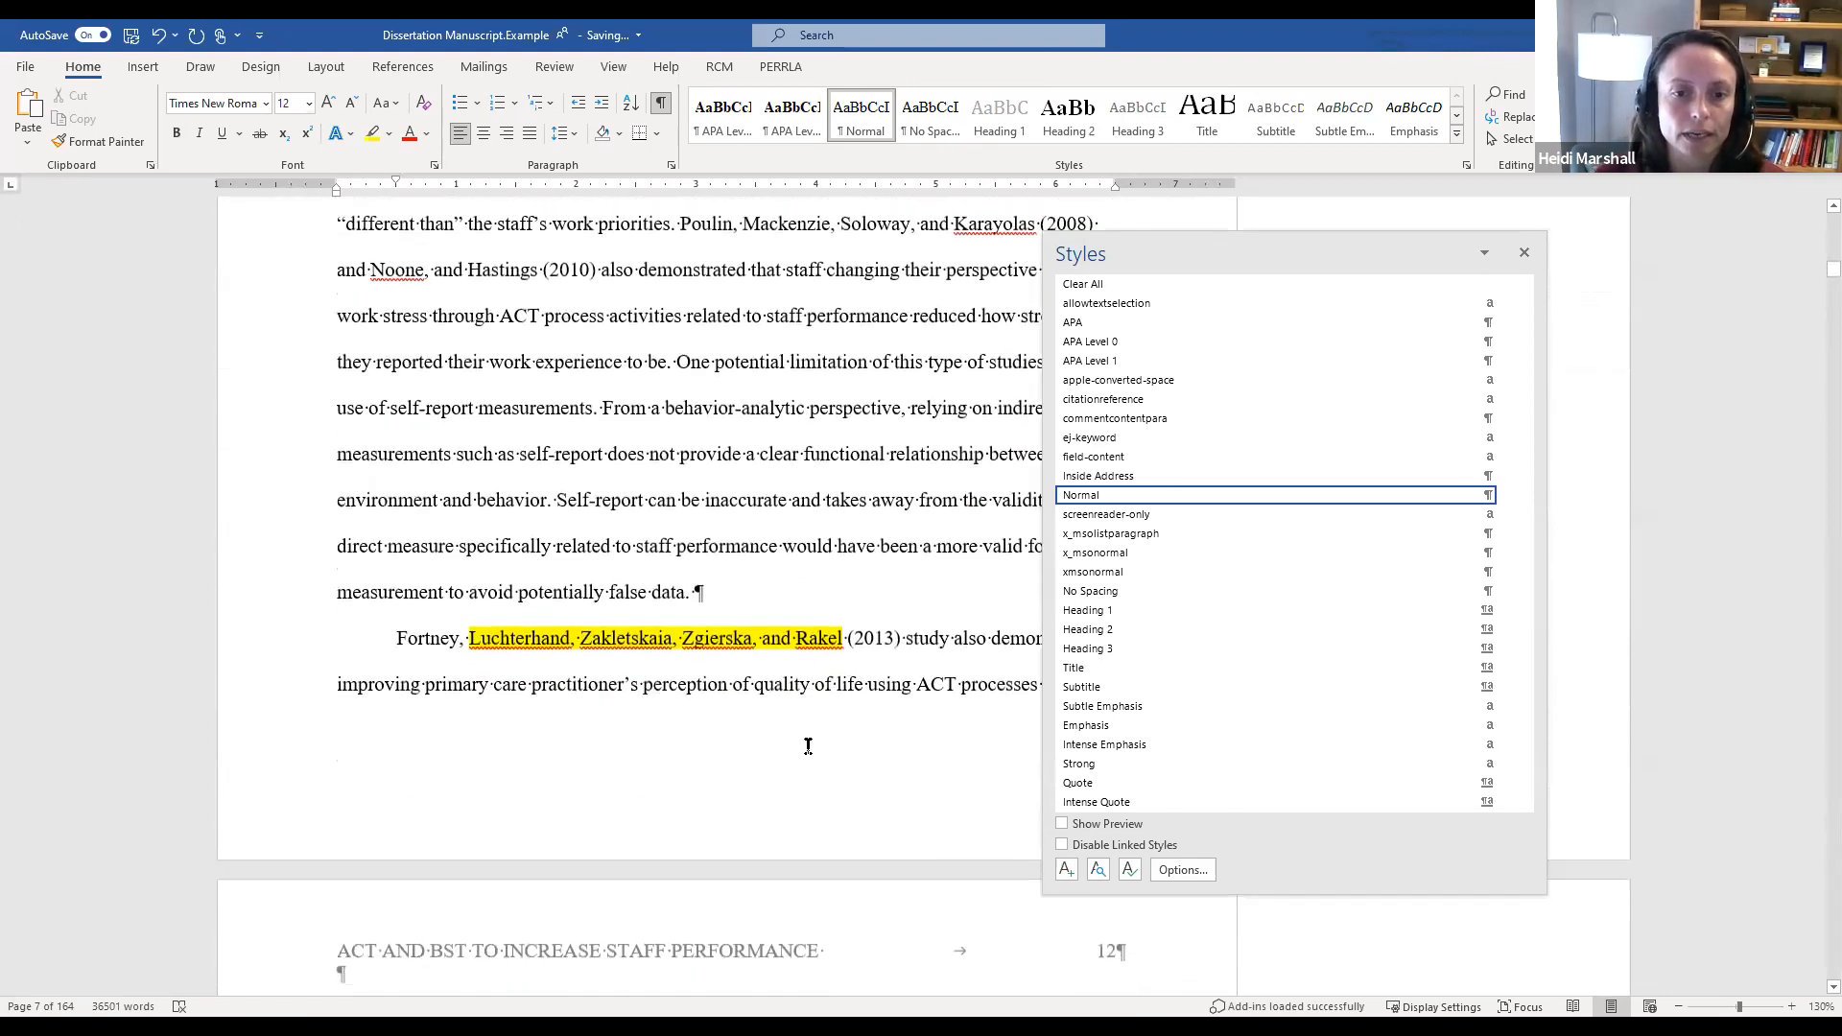
{"action": "scroll", "coordinate": [808, 747], "scroll_direction": "down", "scroll_amount": 9}
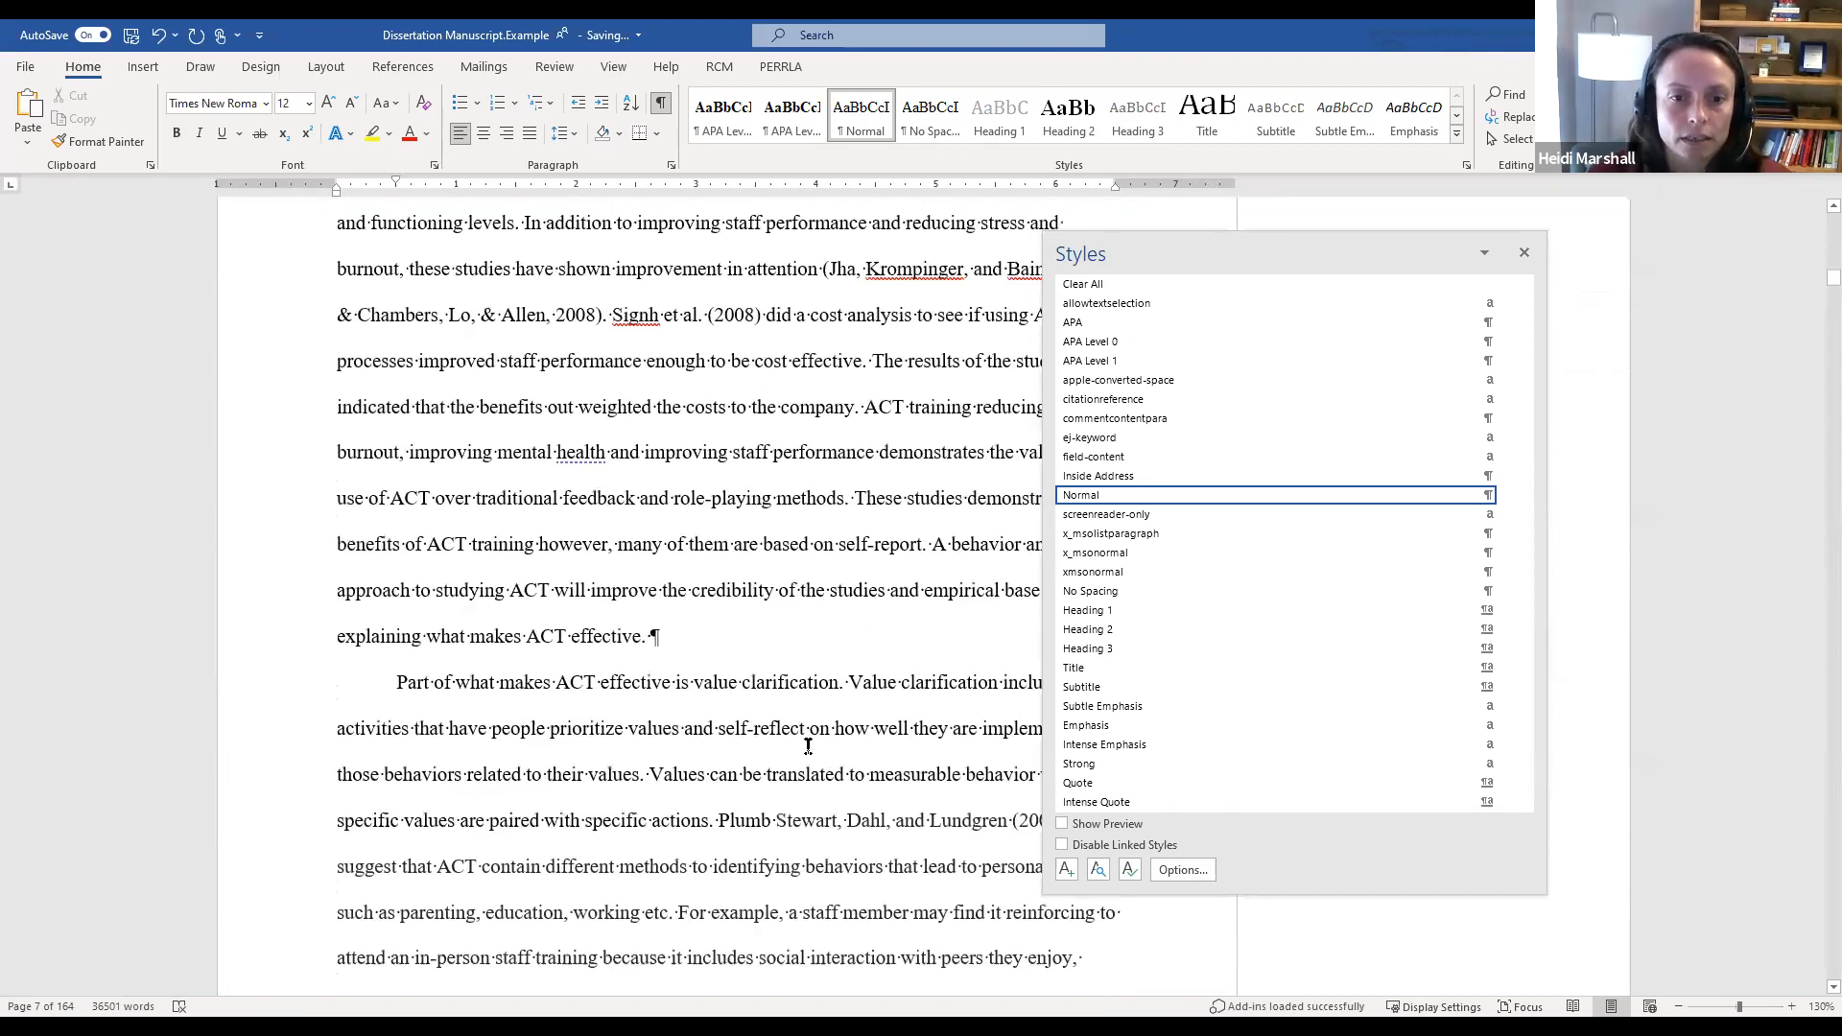
{"action": "scroll", "coordinate": [807, 746], "scroll_direction": "down", "scroll_amount": 12}
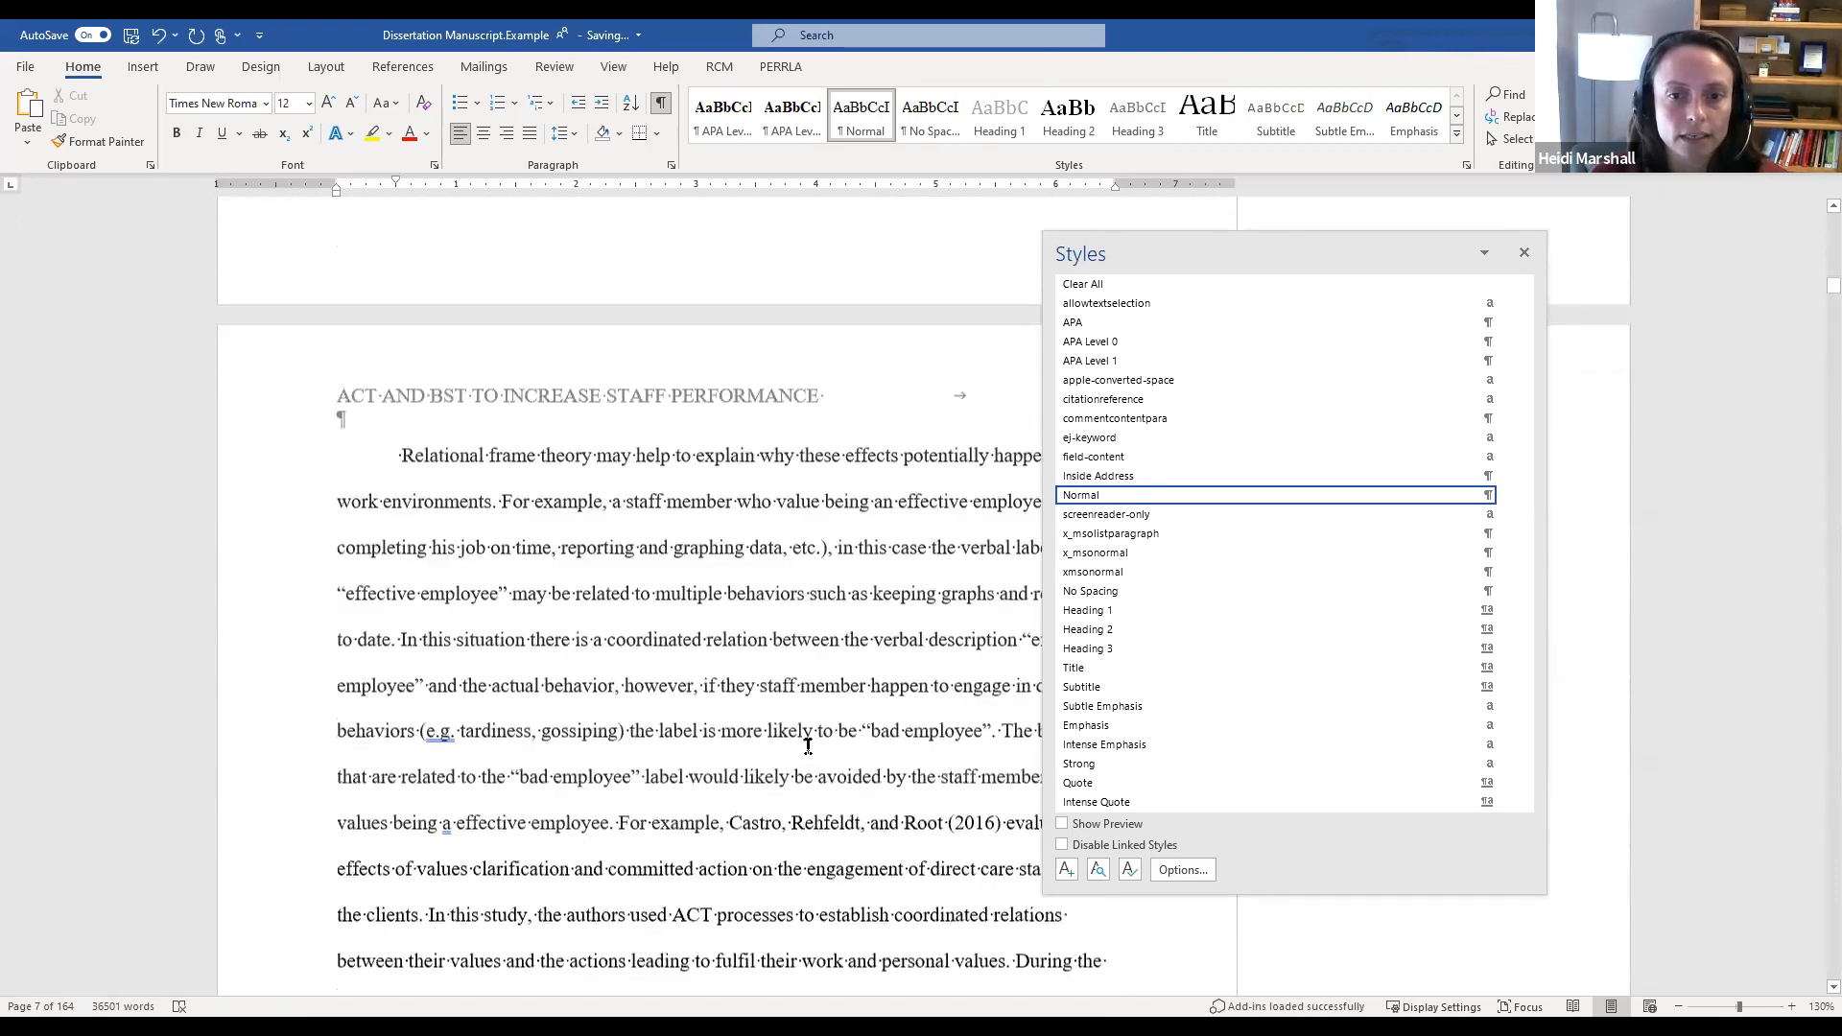
{"action": "scroll", "coordinate": [808, 746], "scroll_direction": "up", "scroll_amount": 12}
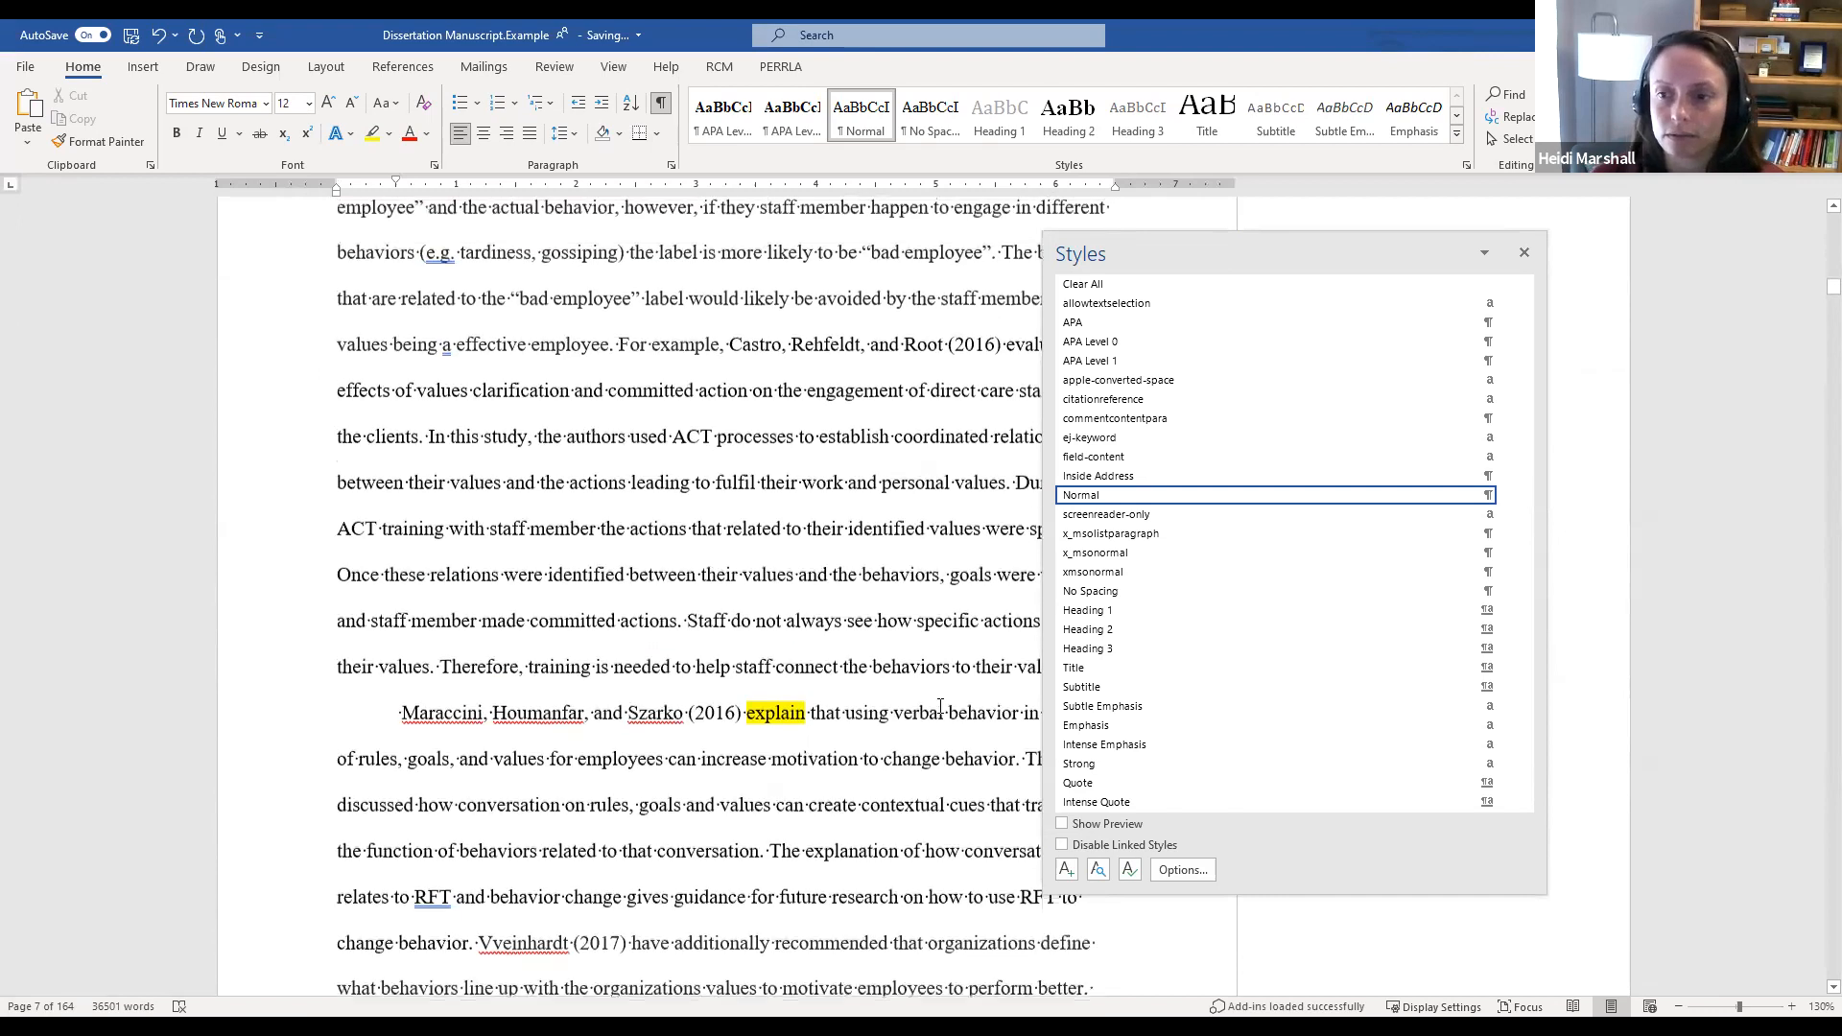
{"action": "scroll", "coordinate": [1696, 545], "scroll_direction": "up", "scroll_amount": 1}
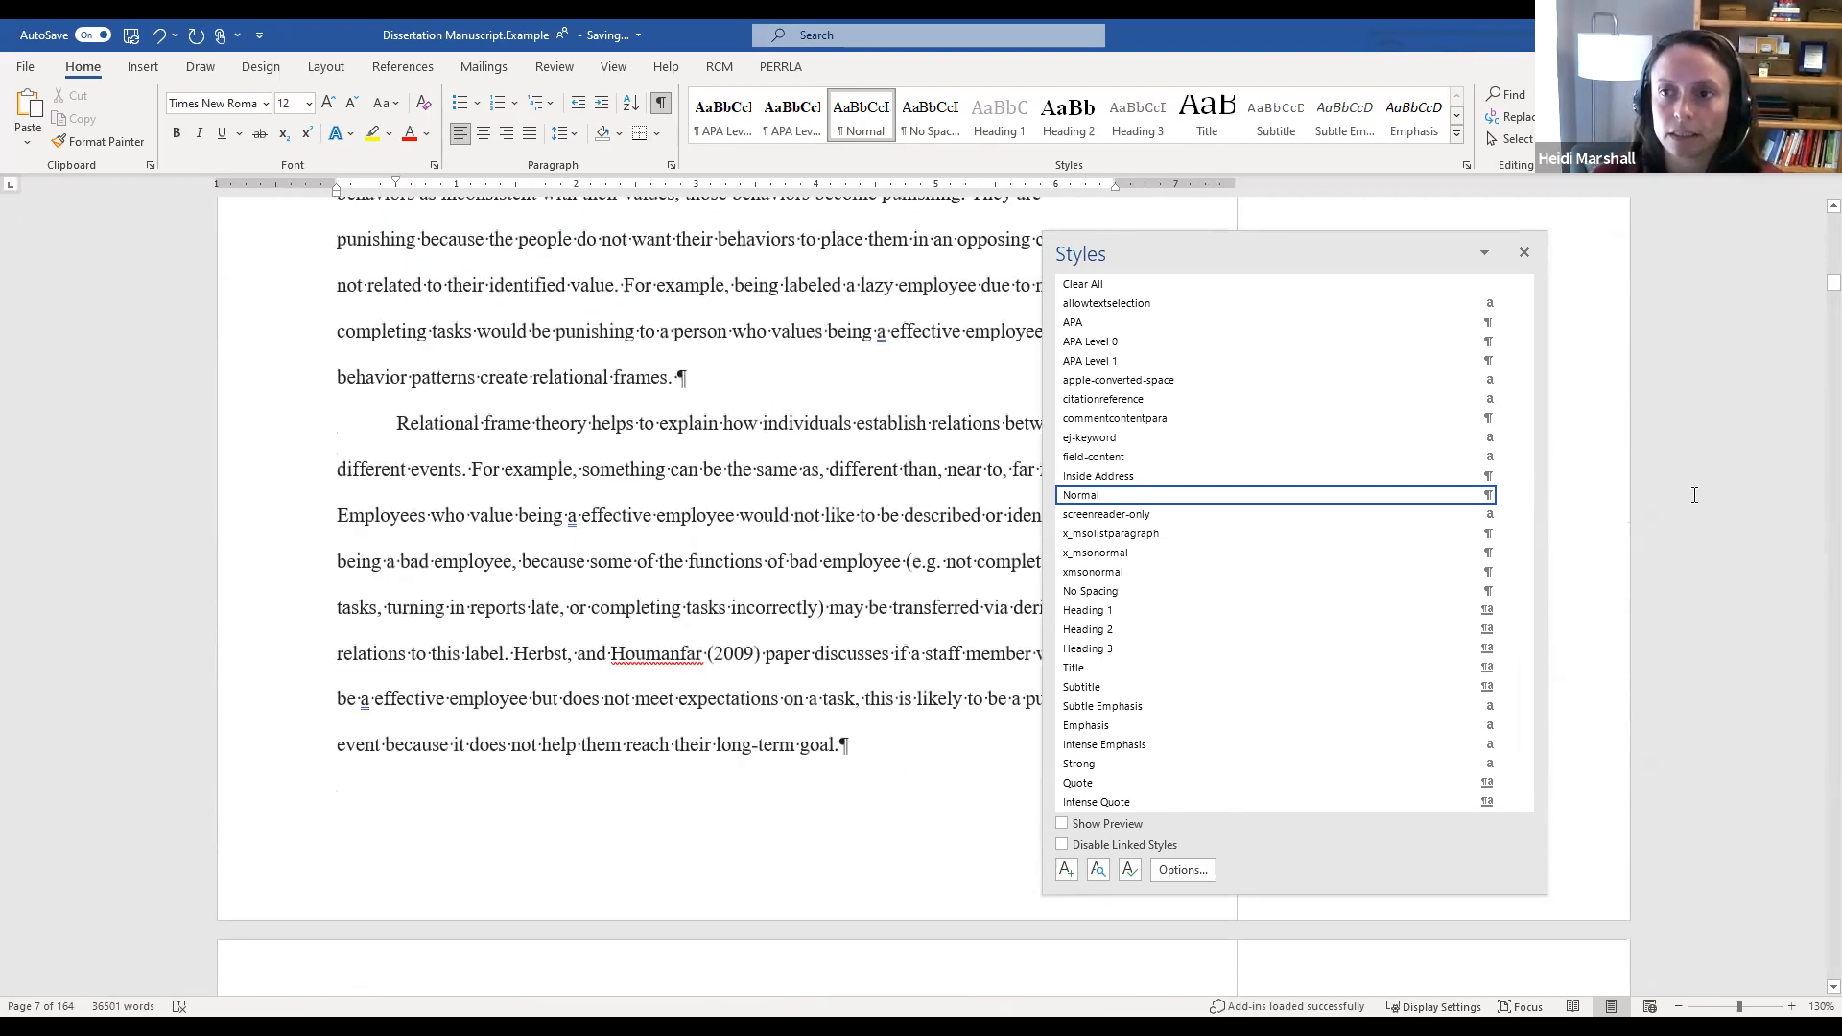
Step: Insert a "Background" section heading above the first paragraph of Chapter 1 and apply the APA Level 1 style to it
{"action": "left_click_drag", "start_coordinate": [1827, 283], "coordinate": [1822, 250]}
{"action": "scroll", "coordinate": [865, 785], "scroll_direction": "down", "scroll_amount": 8}
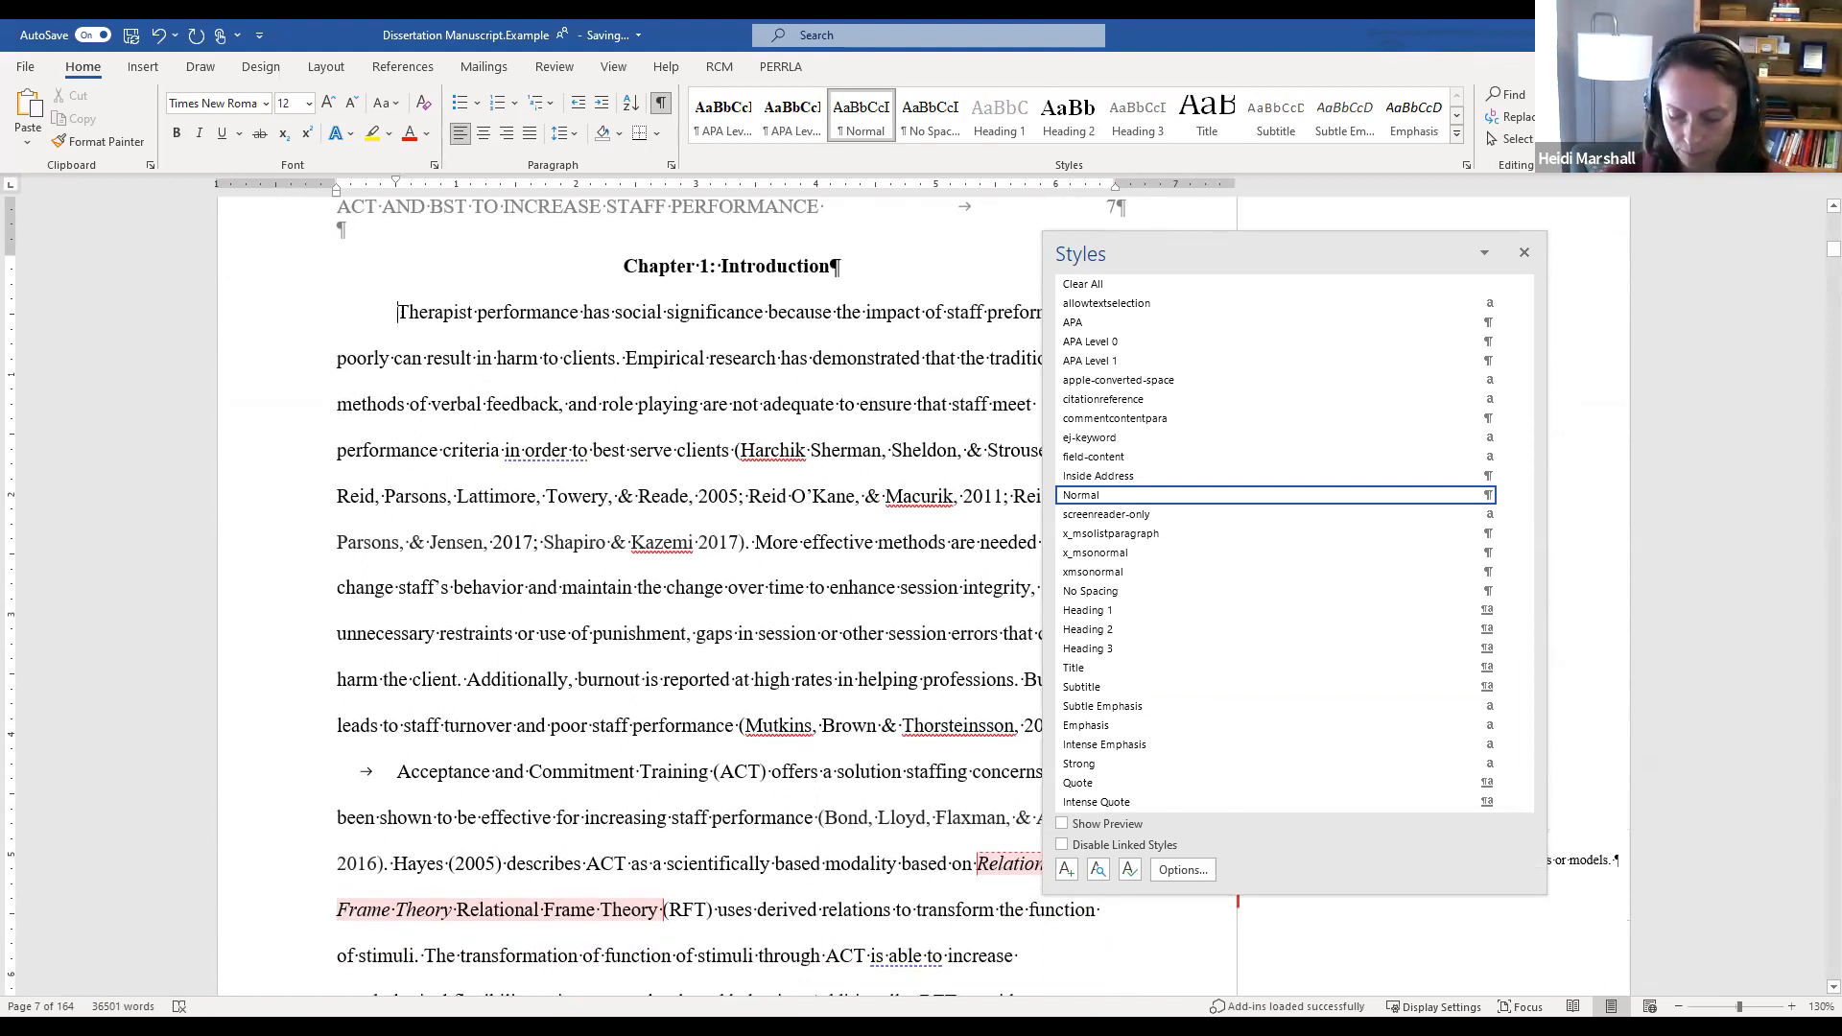
{"action": "key", "text": "Return"}
{"action": "key", "text": "BackSpace"}
{"action": "type", "text": "Background"}
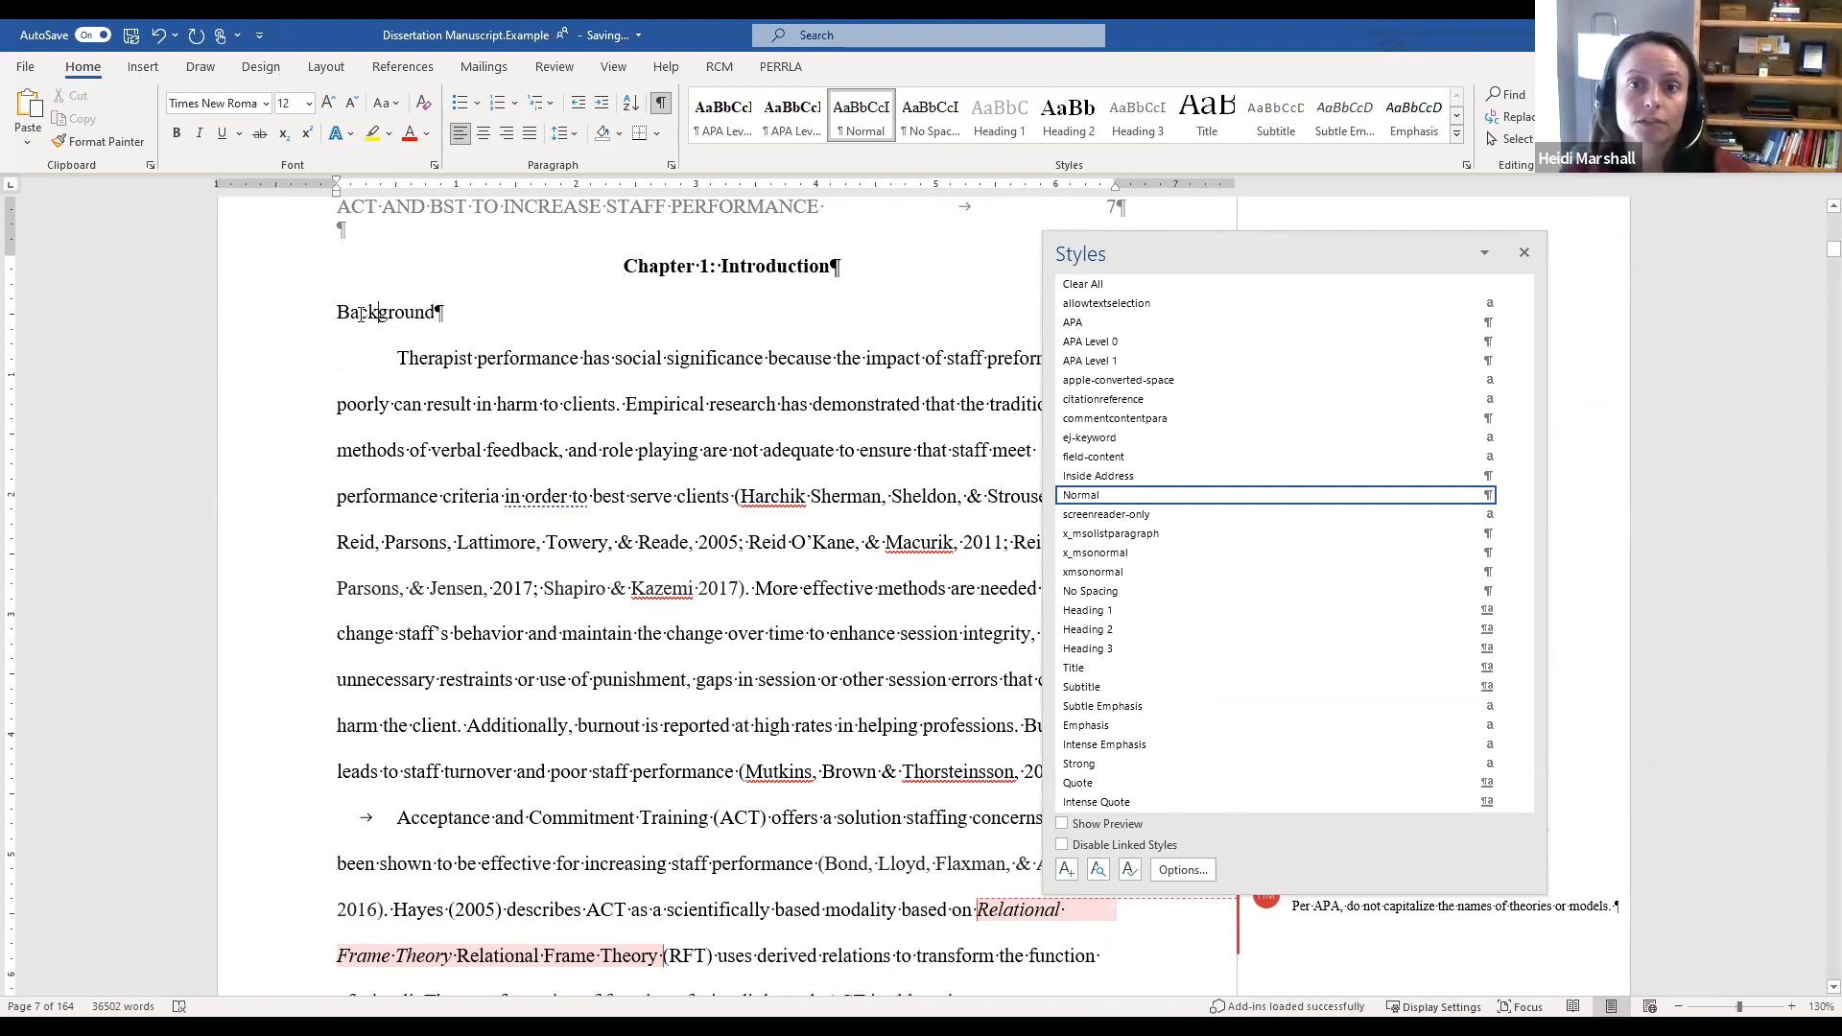
{"action": "left_click", "coordinate": [1141, 364]}
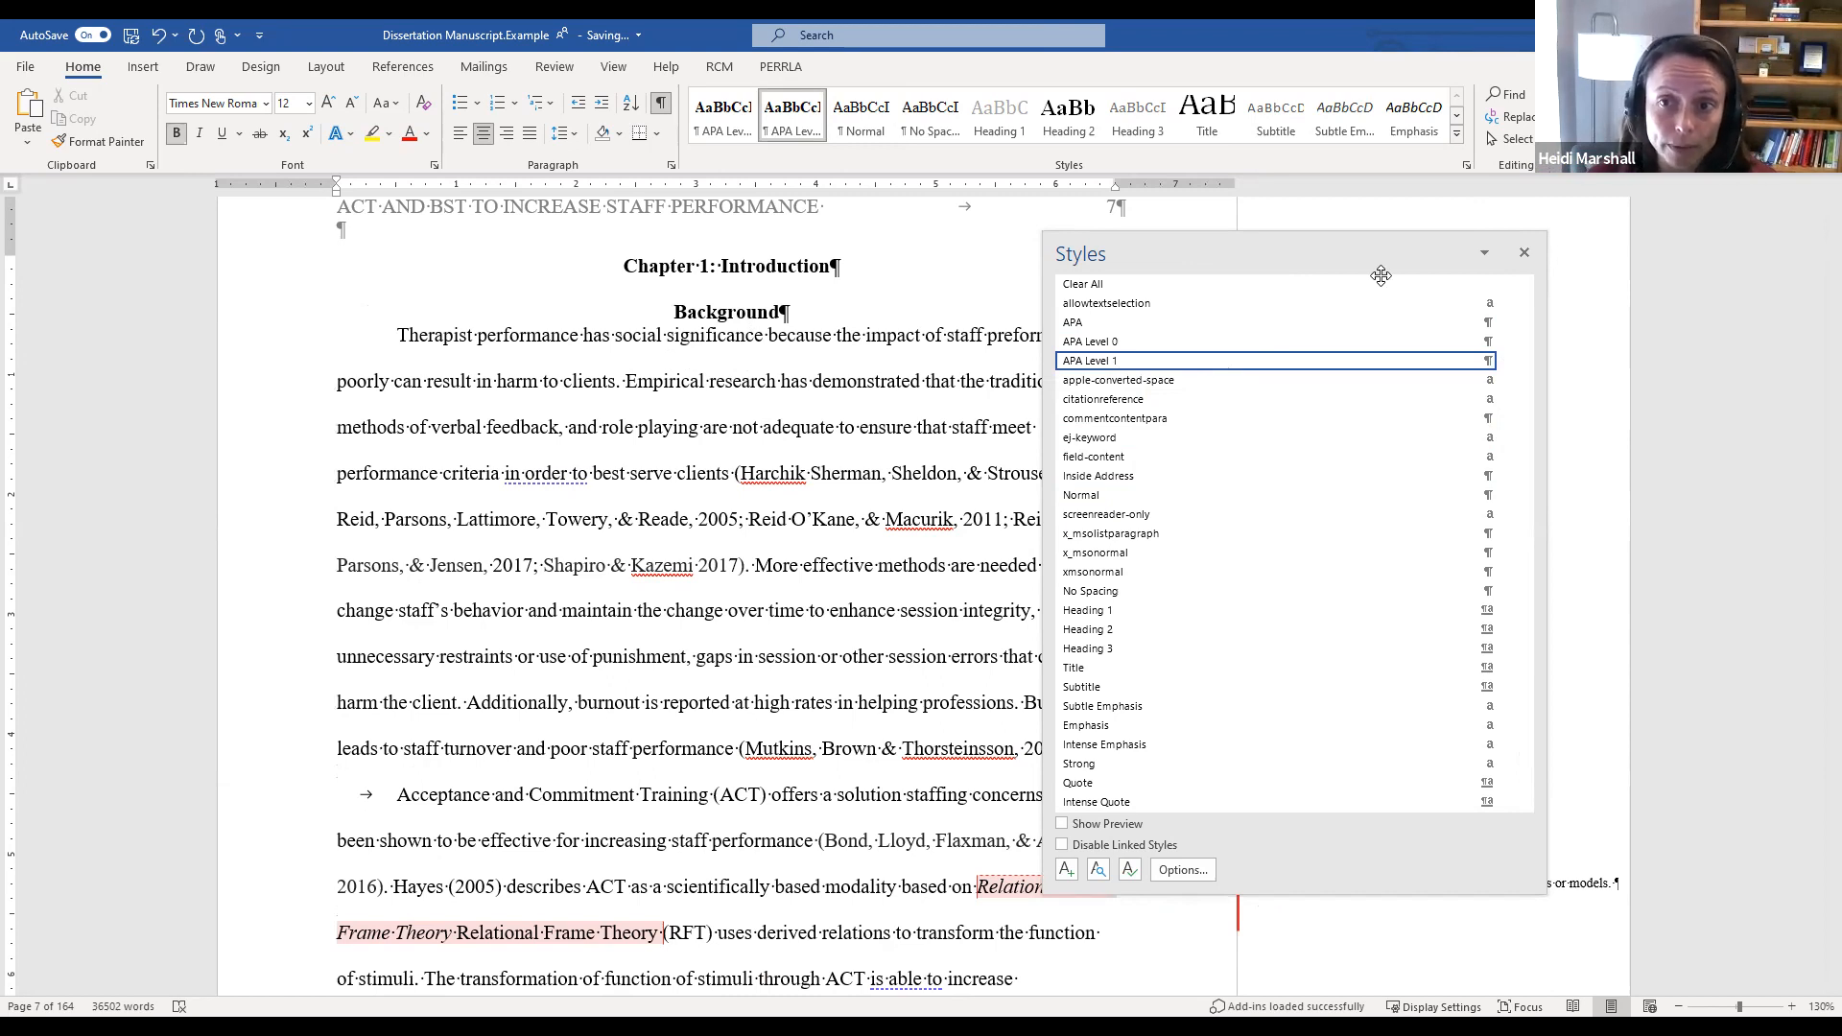
Step: Modify the APA Level 1 style to be based on no style and followed by a Normal paragraph
{"action": "left_click_drag", "start_coordinate": [1380, 275], "coordinate": [1431, 279]}
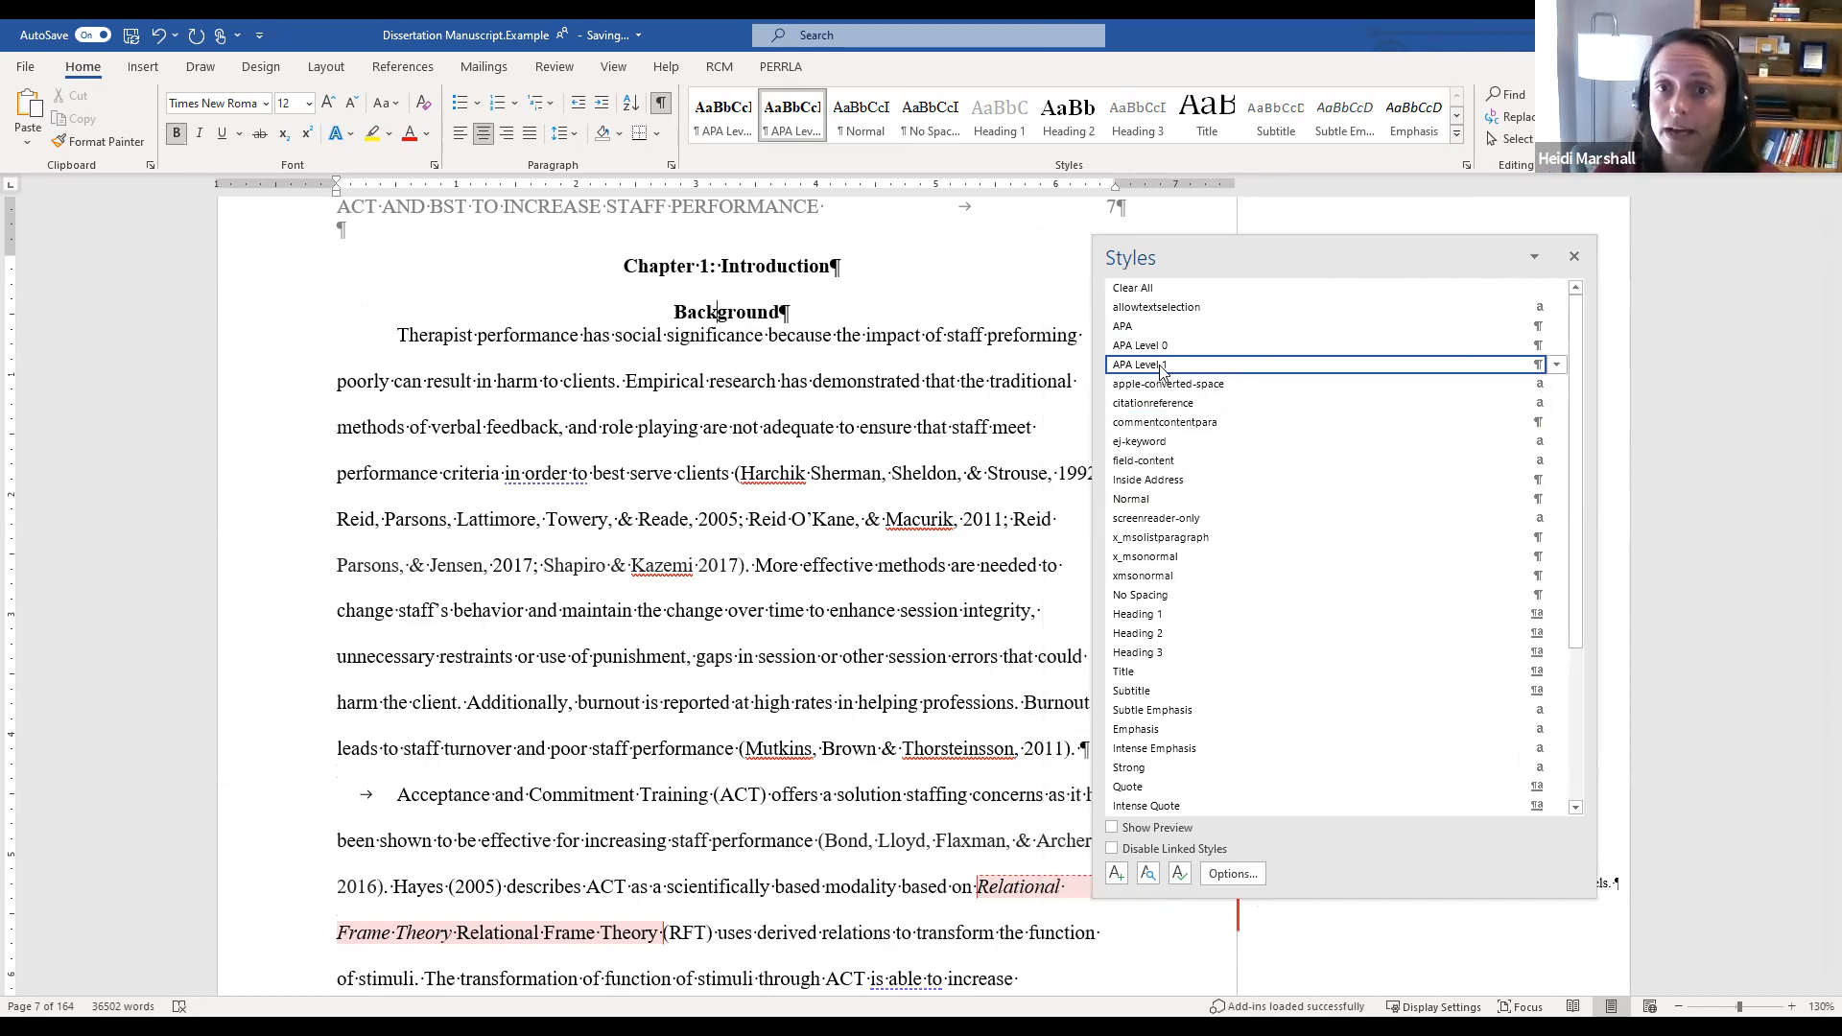
{"action": "mouse_move", "coordinate": [1160, 368]}
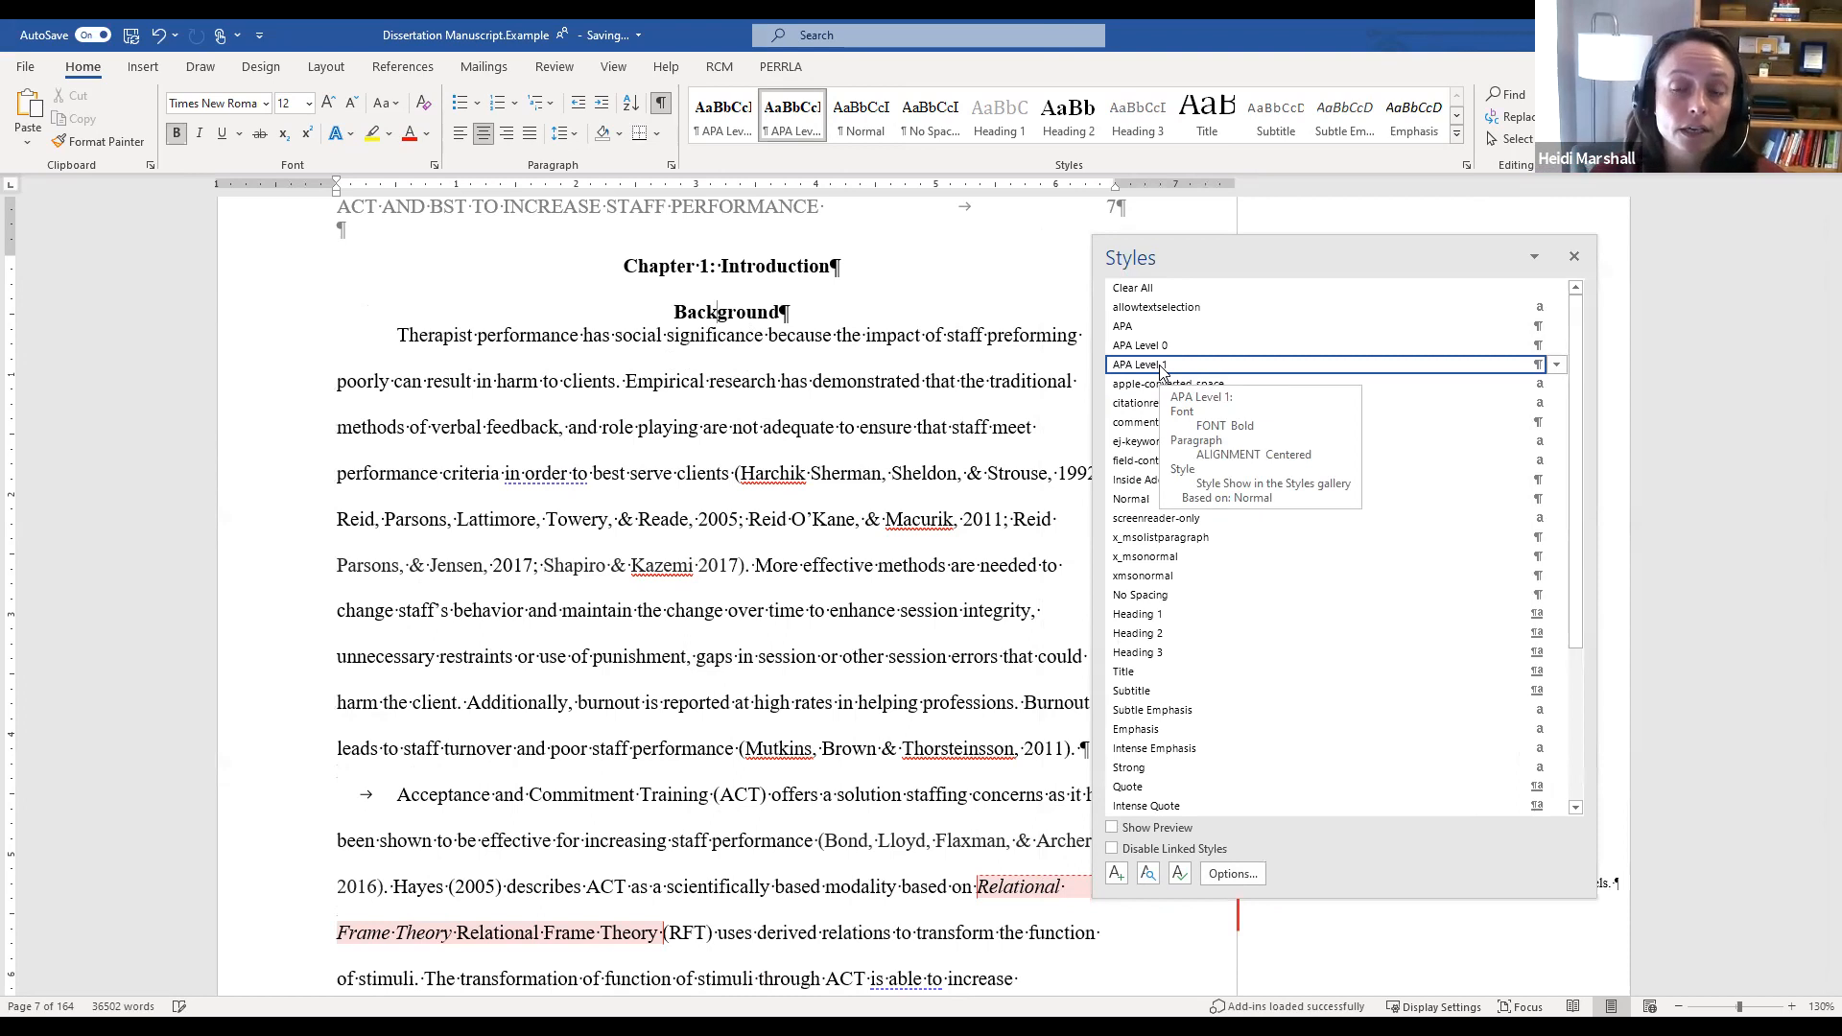
{"action": "left_click", "coordinate": [1557, 366]}
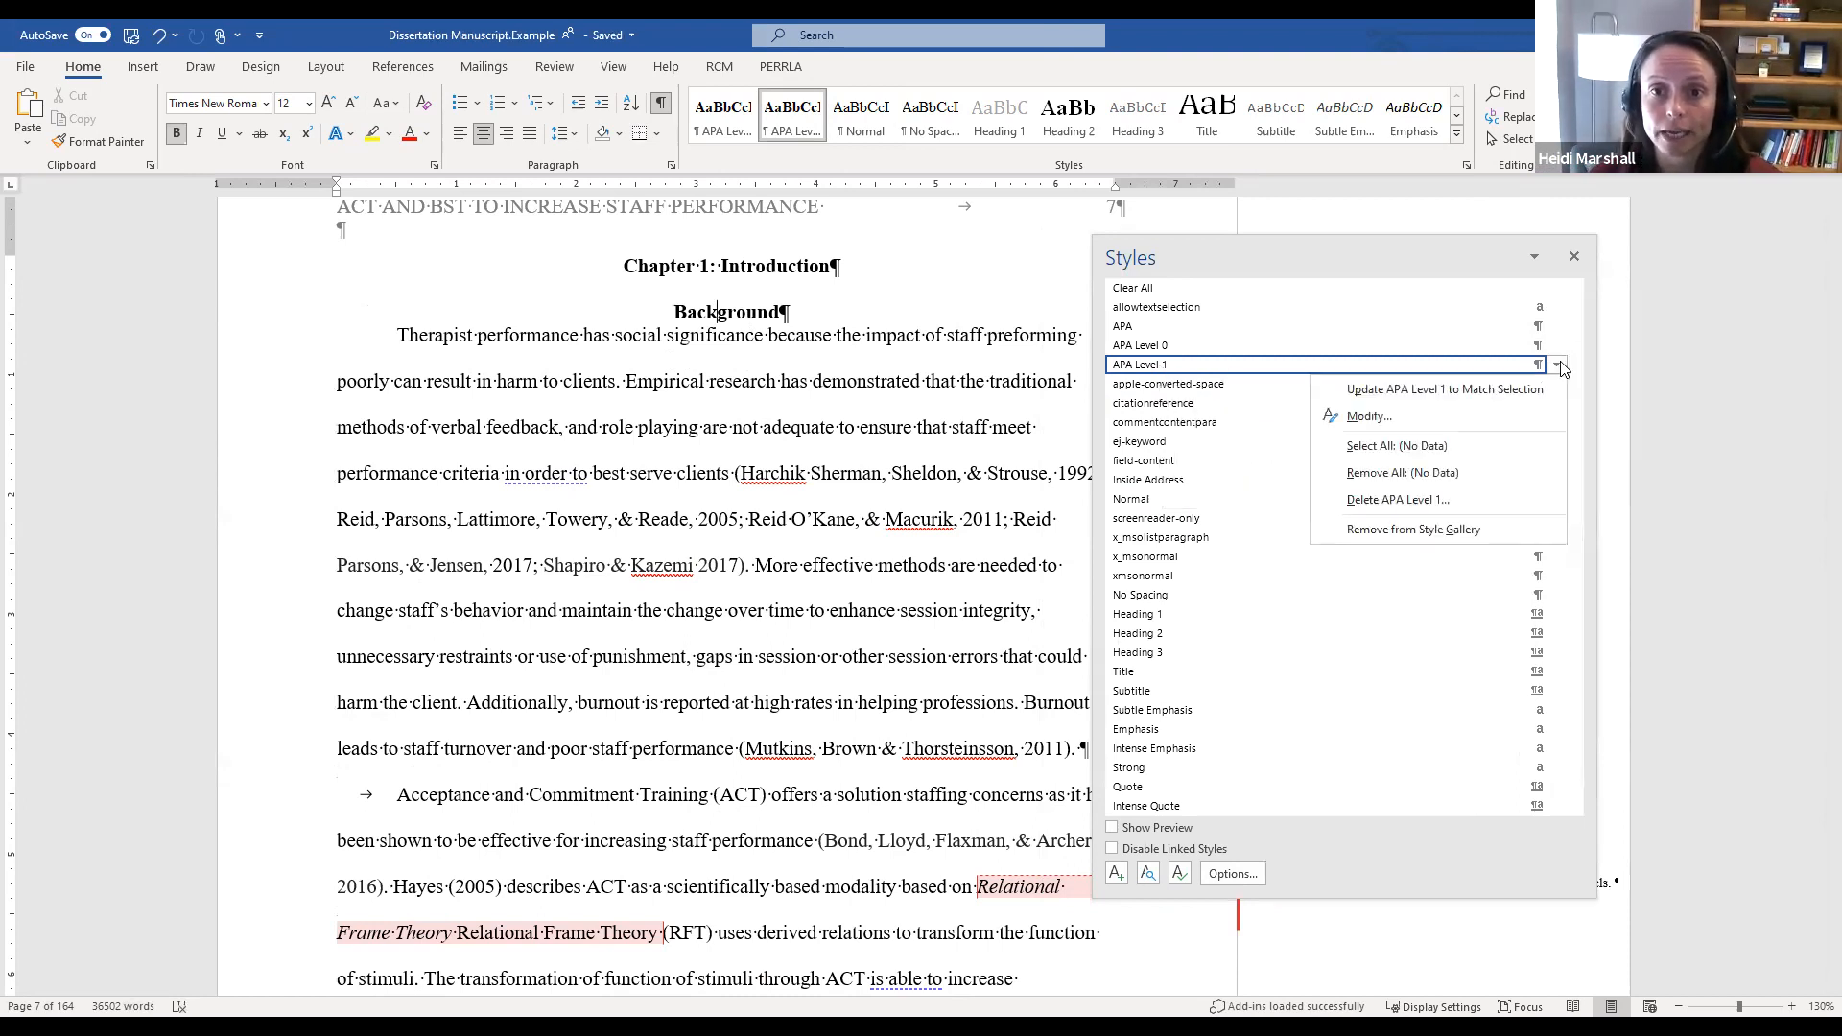
{"action": "left_click", "coordinate": [1410, 418]}
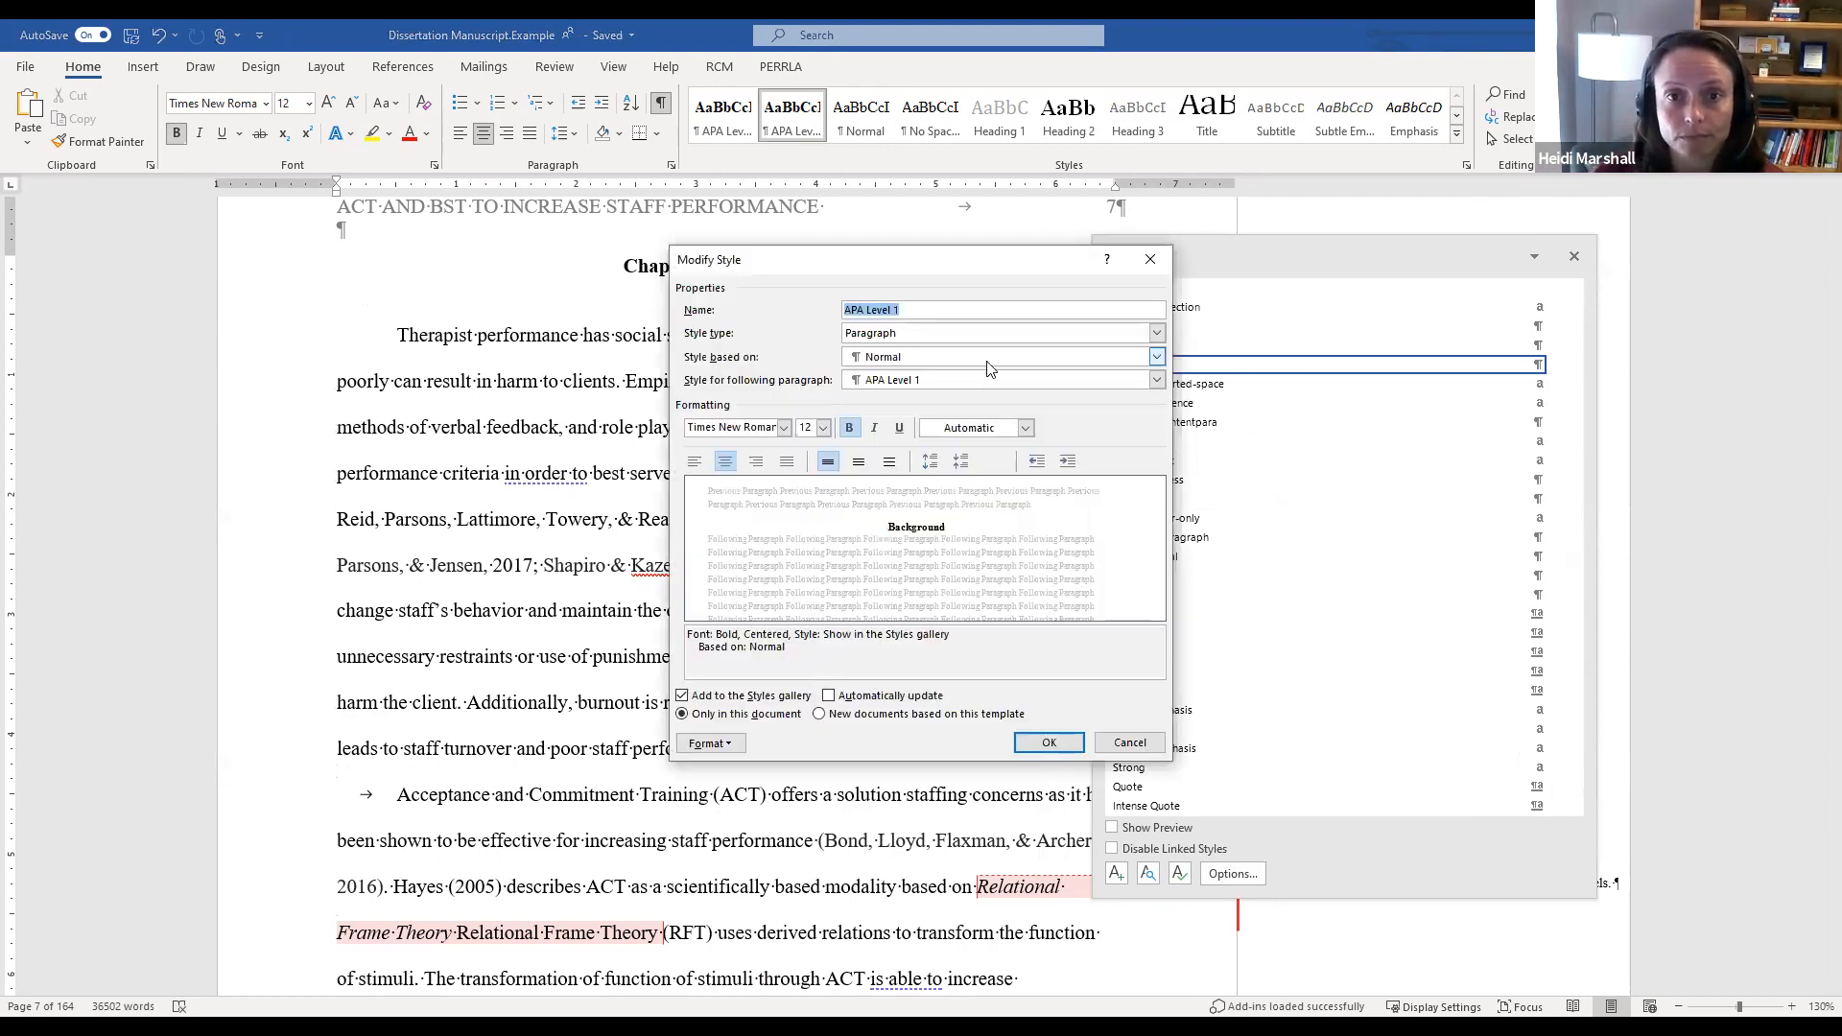
{"action": "left_click", "coordinate": [894, 358]}
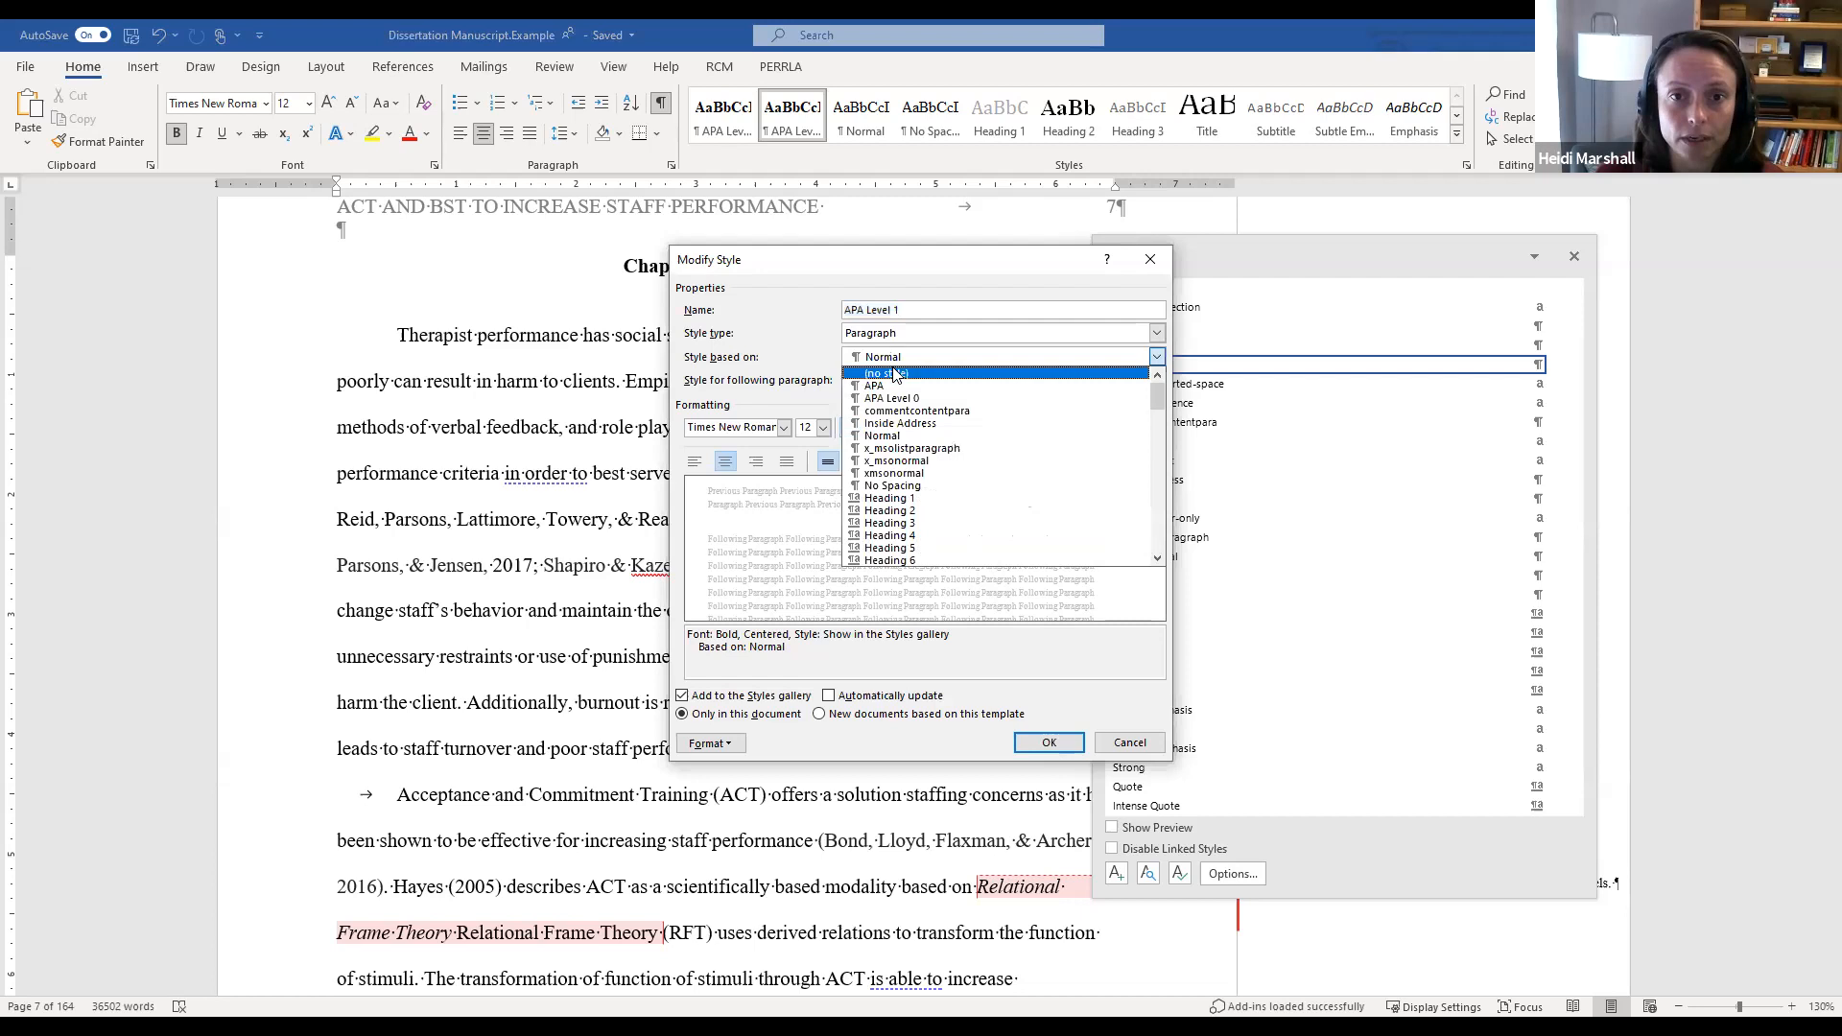
{"action": "left_click", "coordinate": [918, 374]}
{"action": "left_click", "coordinate": [921, 381]}
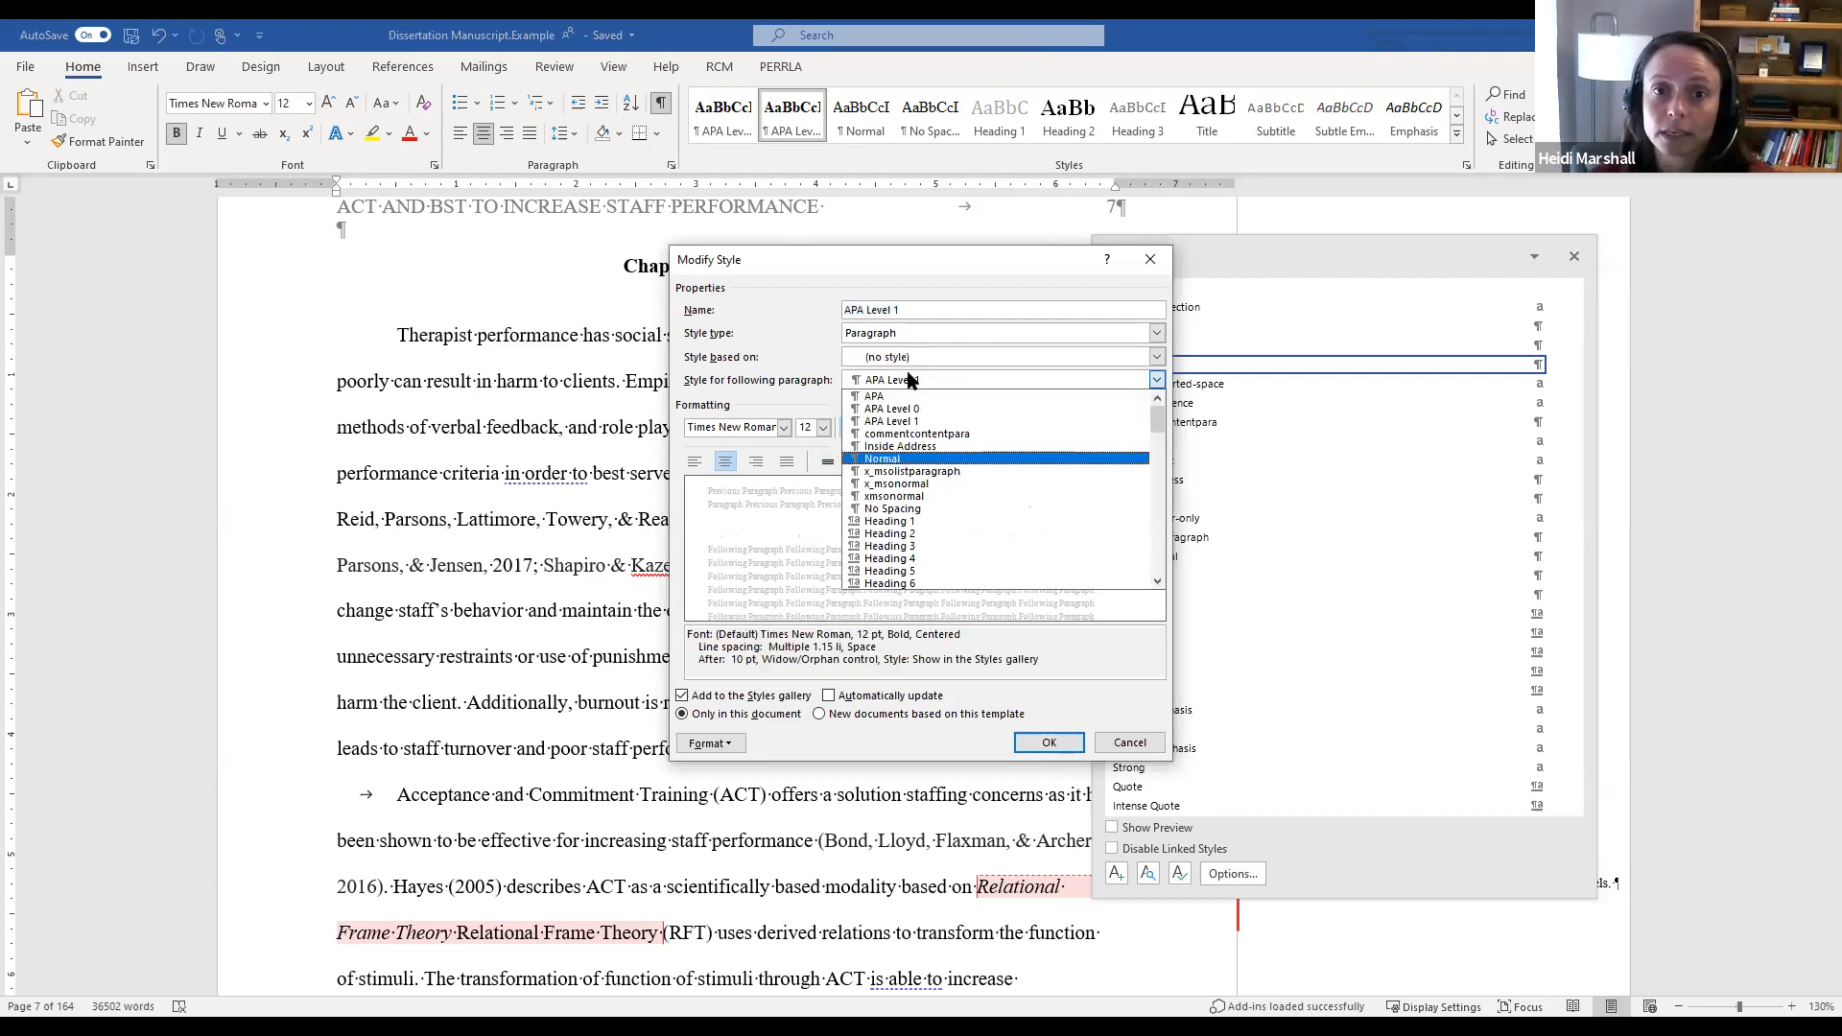
{"action": "left_click", "coordinate": [905, 381]}
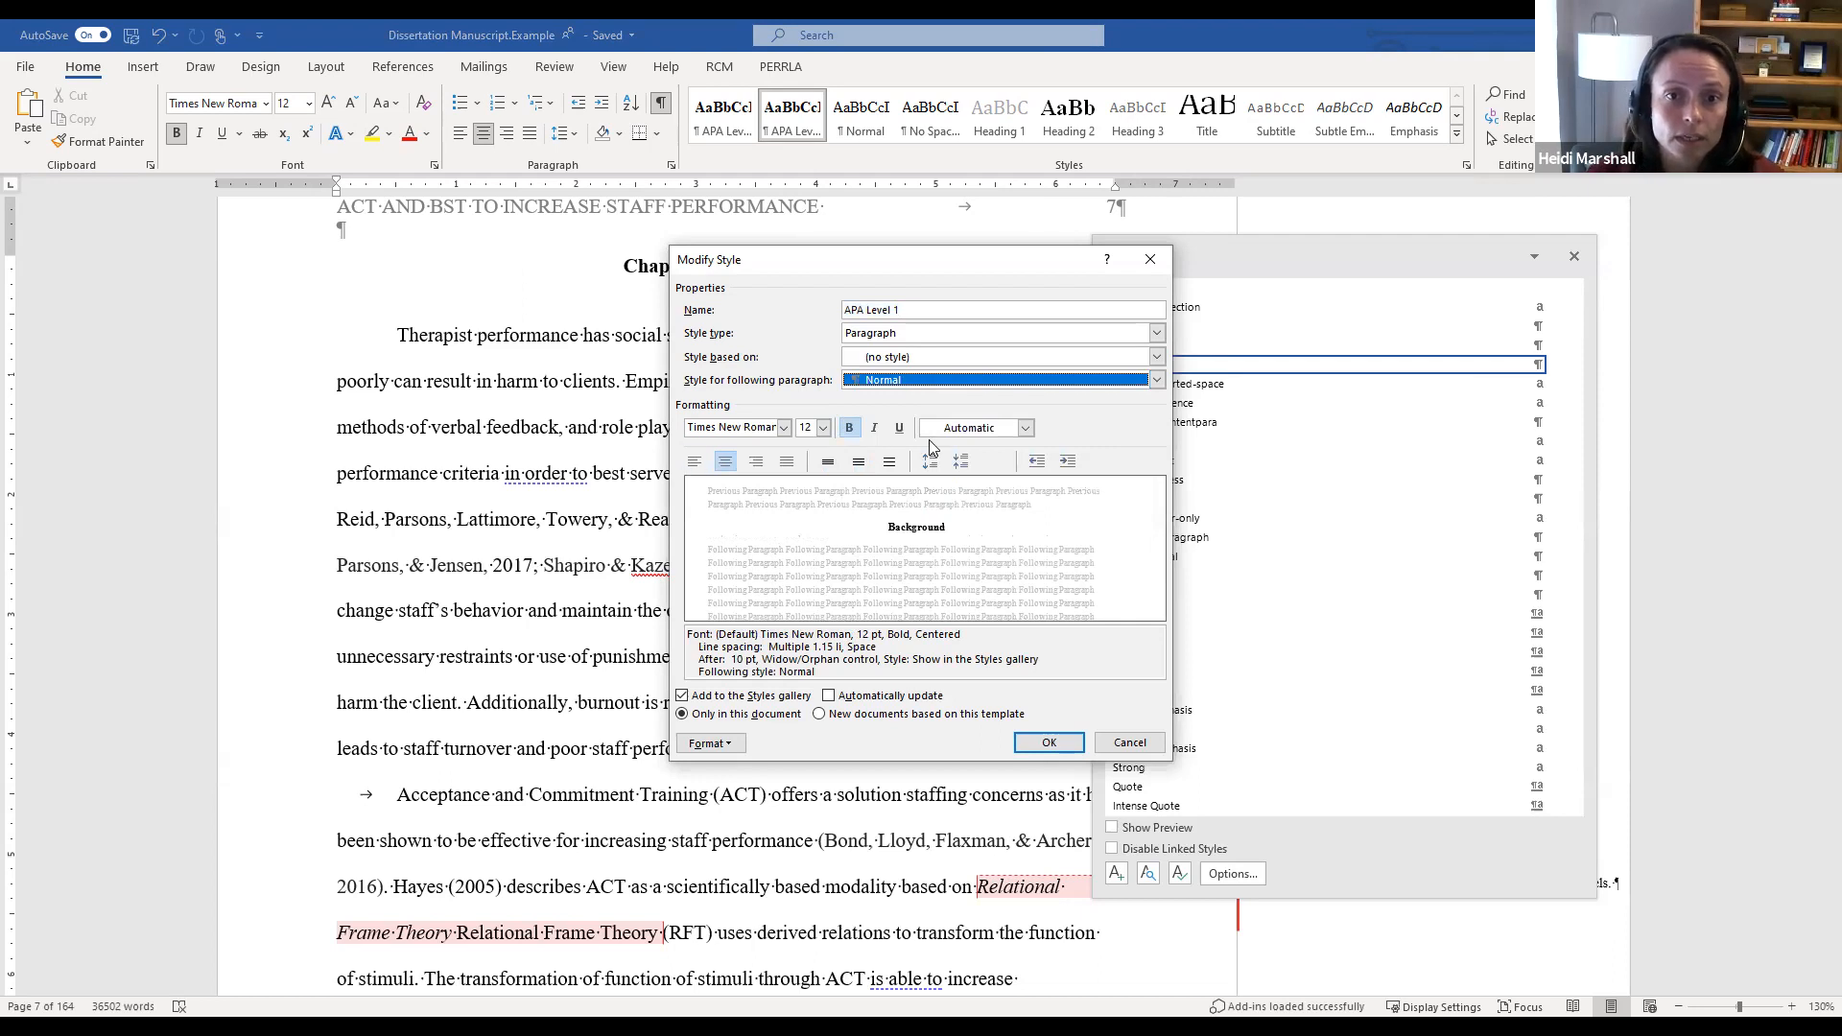
Step: Set the APA Level 1 style's spacing after to 0 pt and line spacing to Double, and save the style changes
{"action": "left_click", "coordinate": [710, 745]}
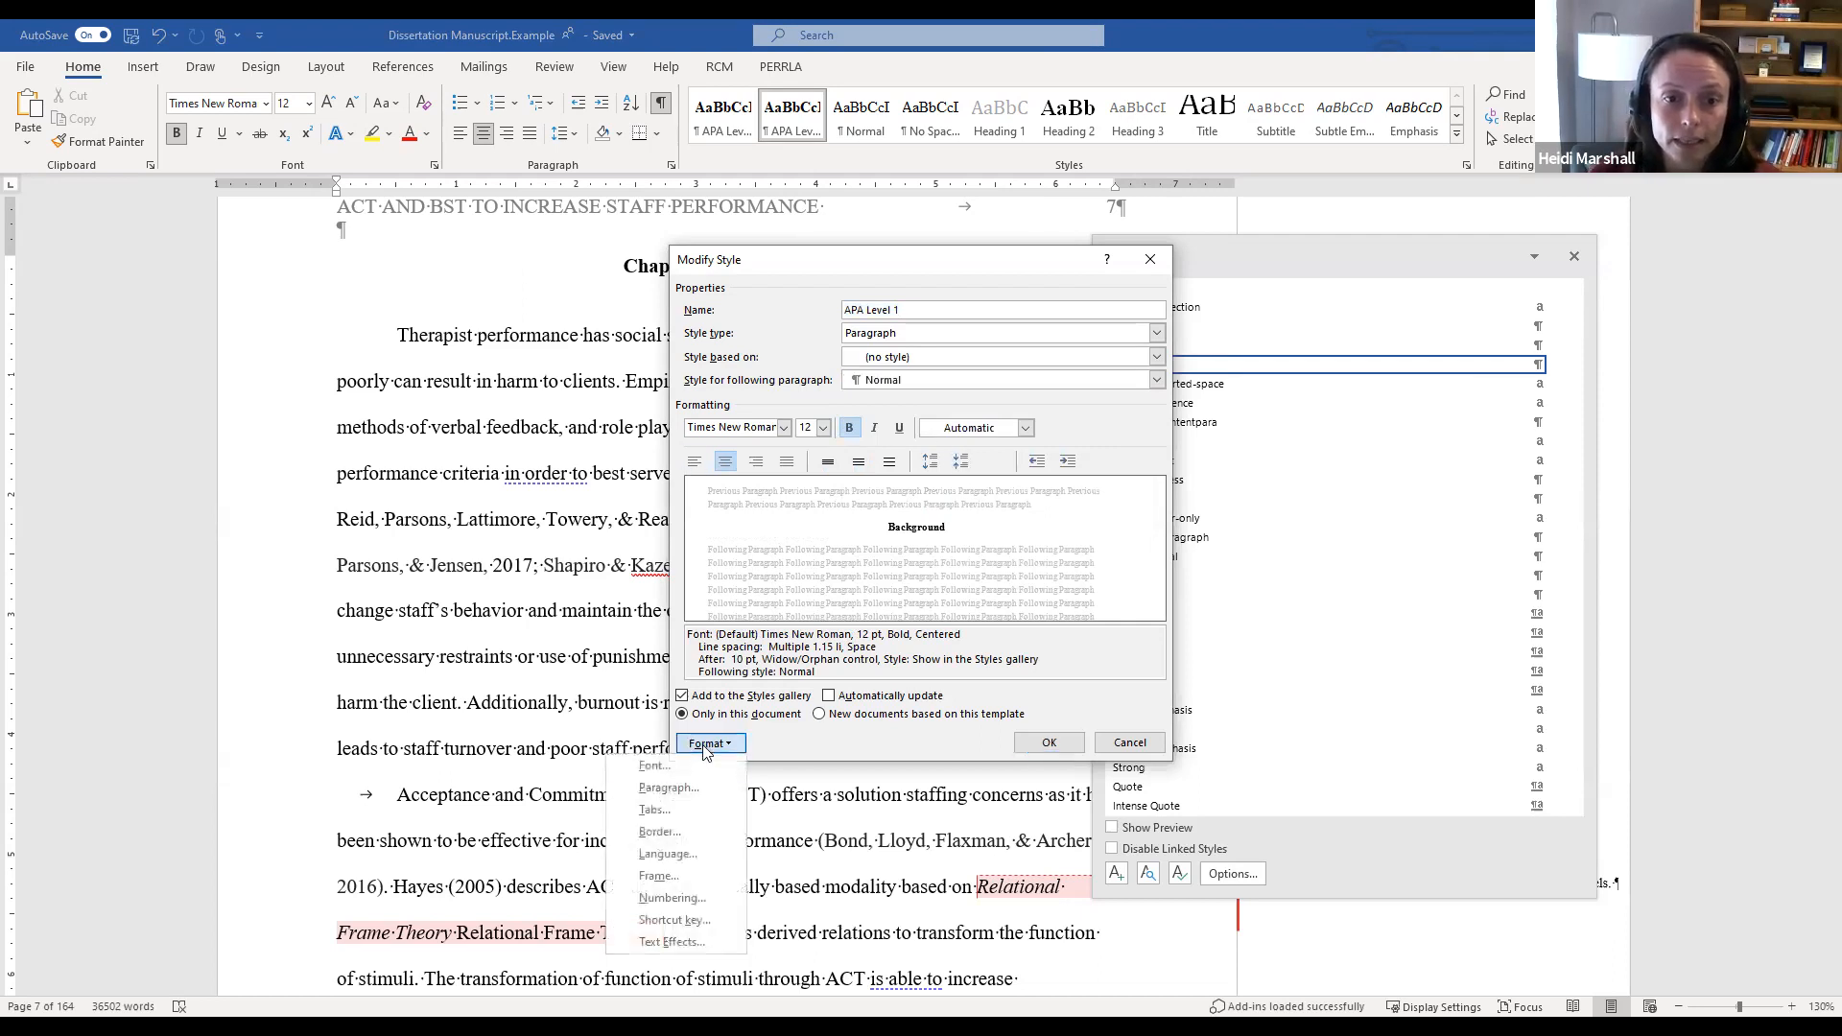
{"action": "left_click", "coordinate": [695, 787]}
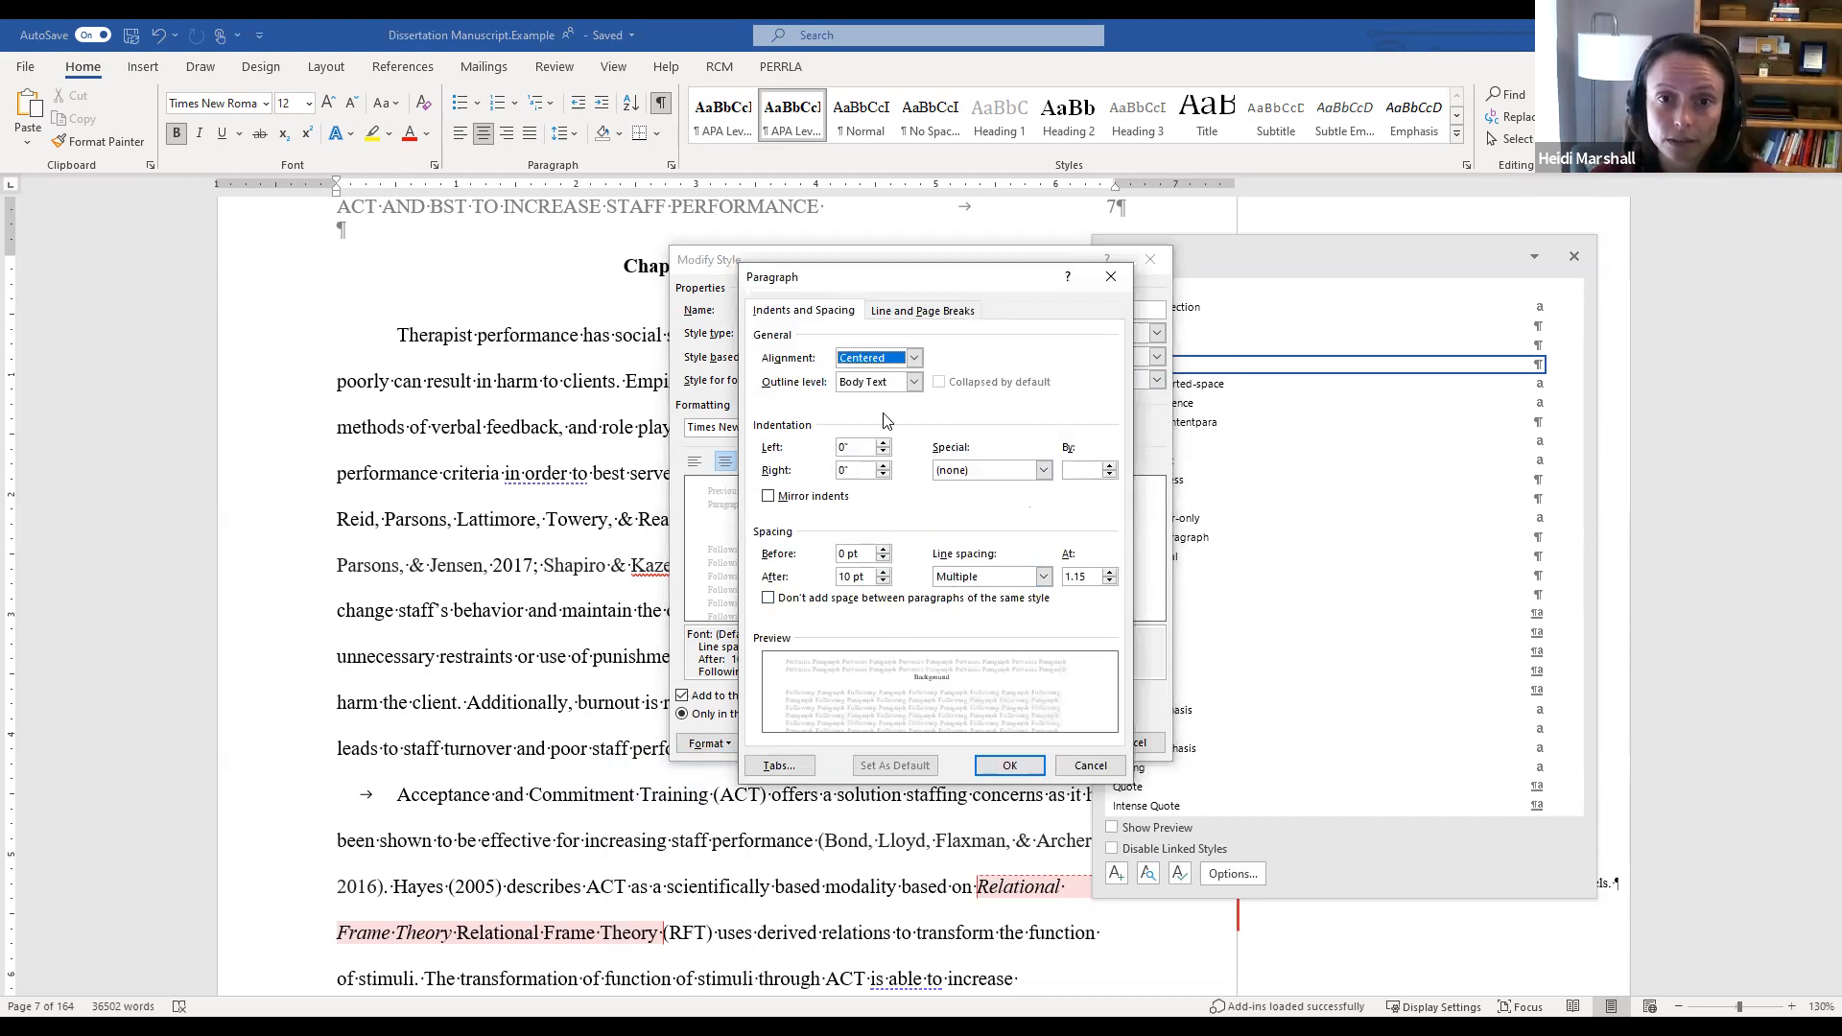
{"action": "left_click", "coordinate": [884, 582]}
{"action": "left_click", "coordinate": [884, 582]}
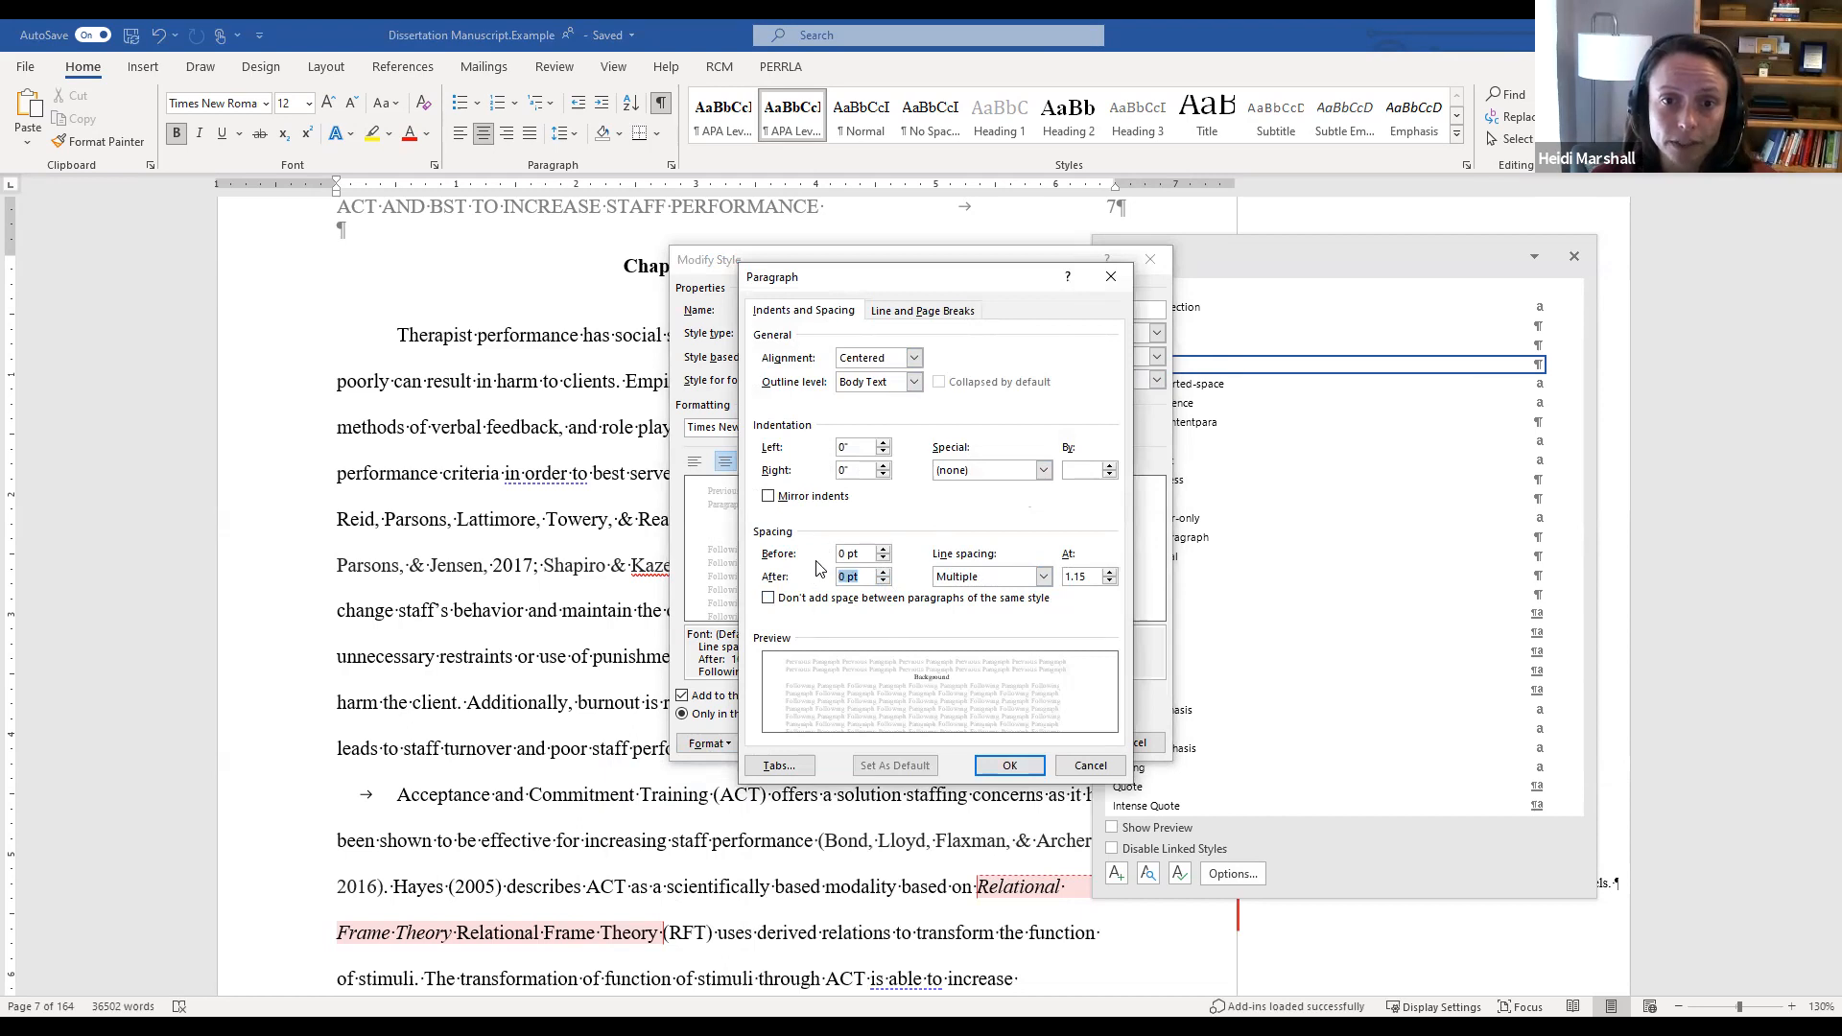
{"action": "left_click", "coordinate": [972, 576]}
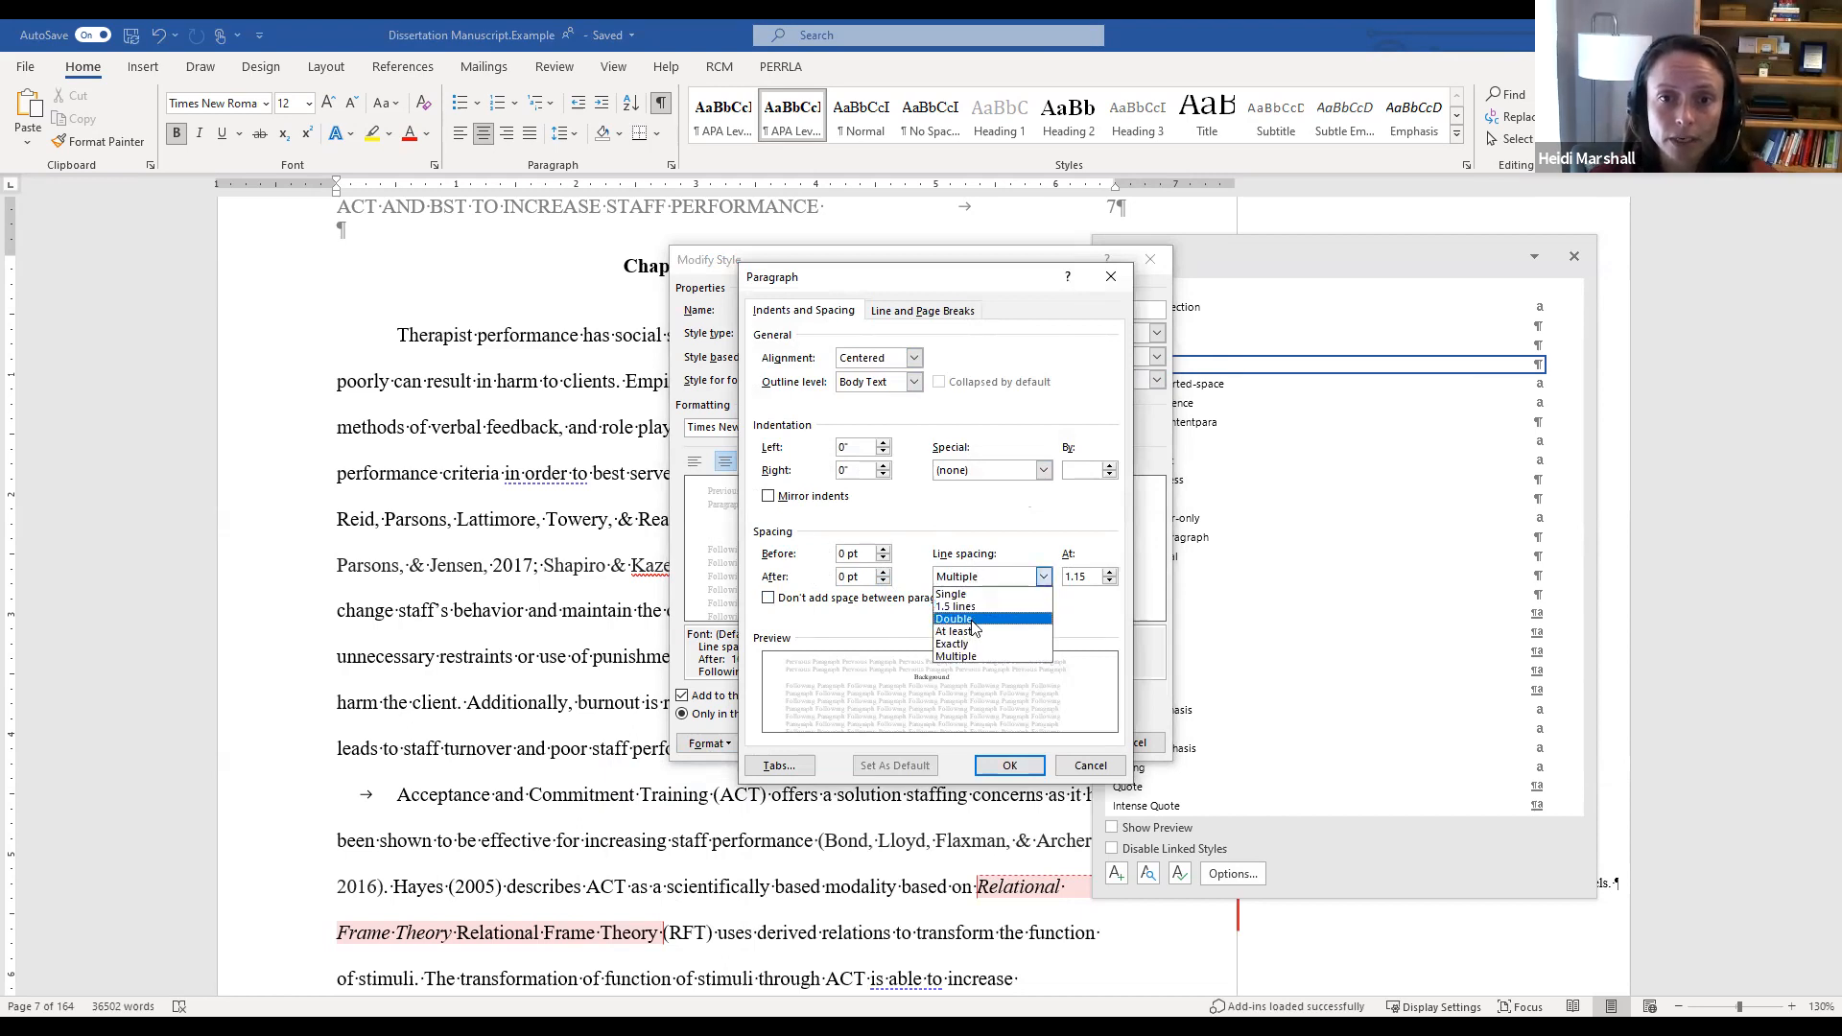
{"action": "left_click", "coordinate": [972, 620]}
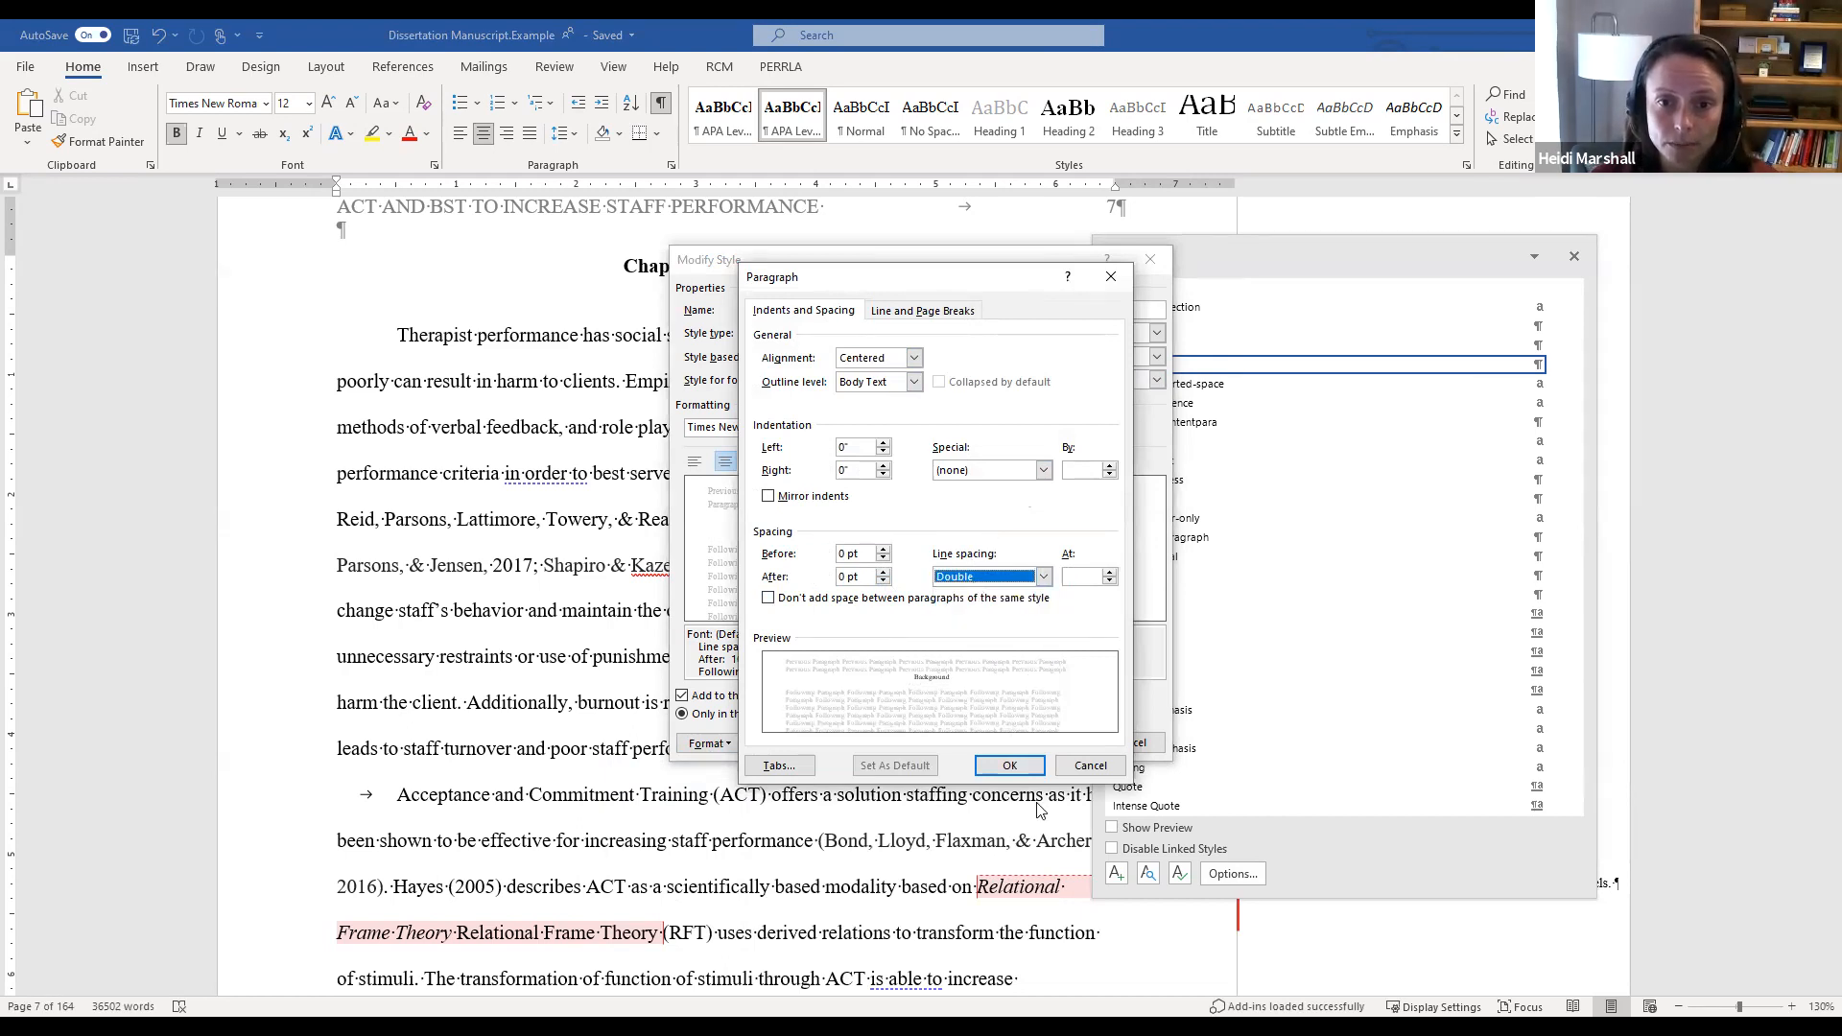
{"action": "left_click", "coordinate": [1010, 767]}
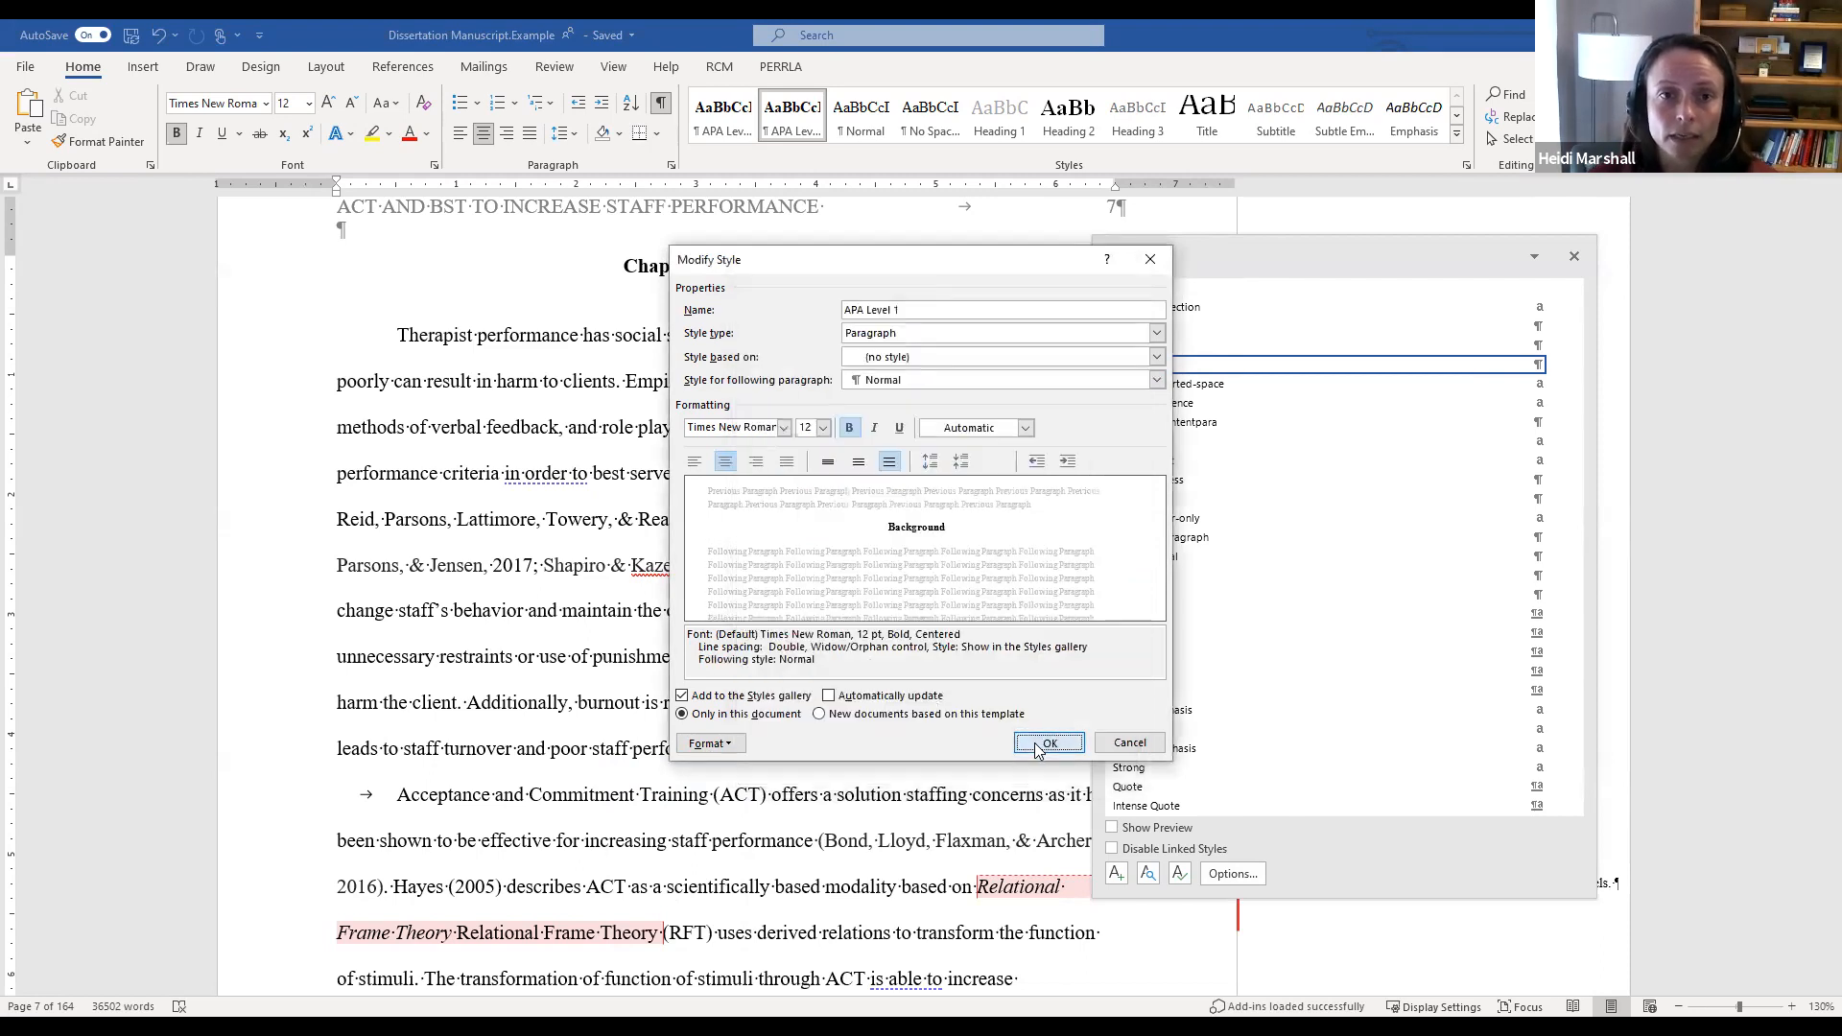
{"action": "left_click", "coordinate": [1048, 744]}
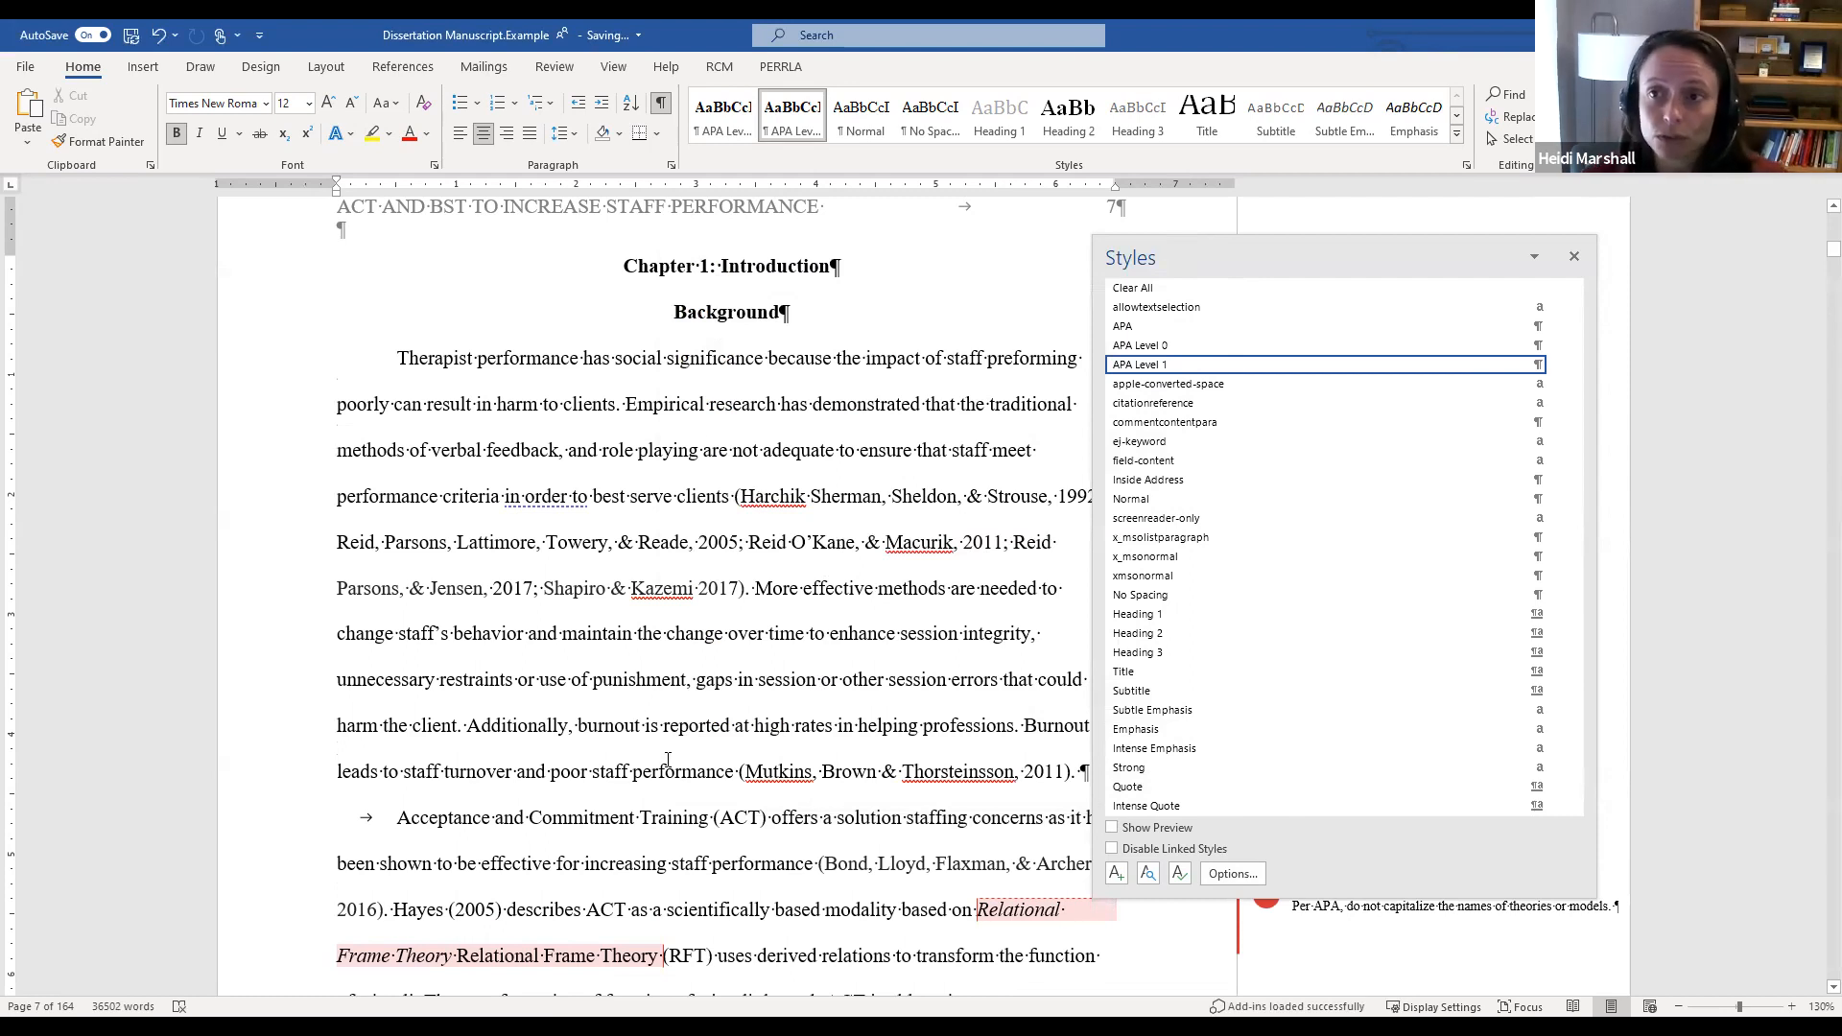
Step: Examine the APA Level 1 formatting of the Background heading and the Normal style settings used by the body text below it
{"action": "mouse_move", "coordinate": [1559, 368]}
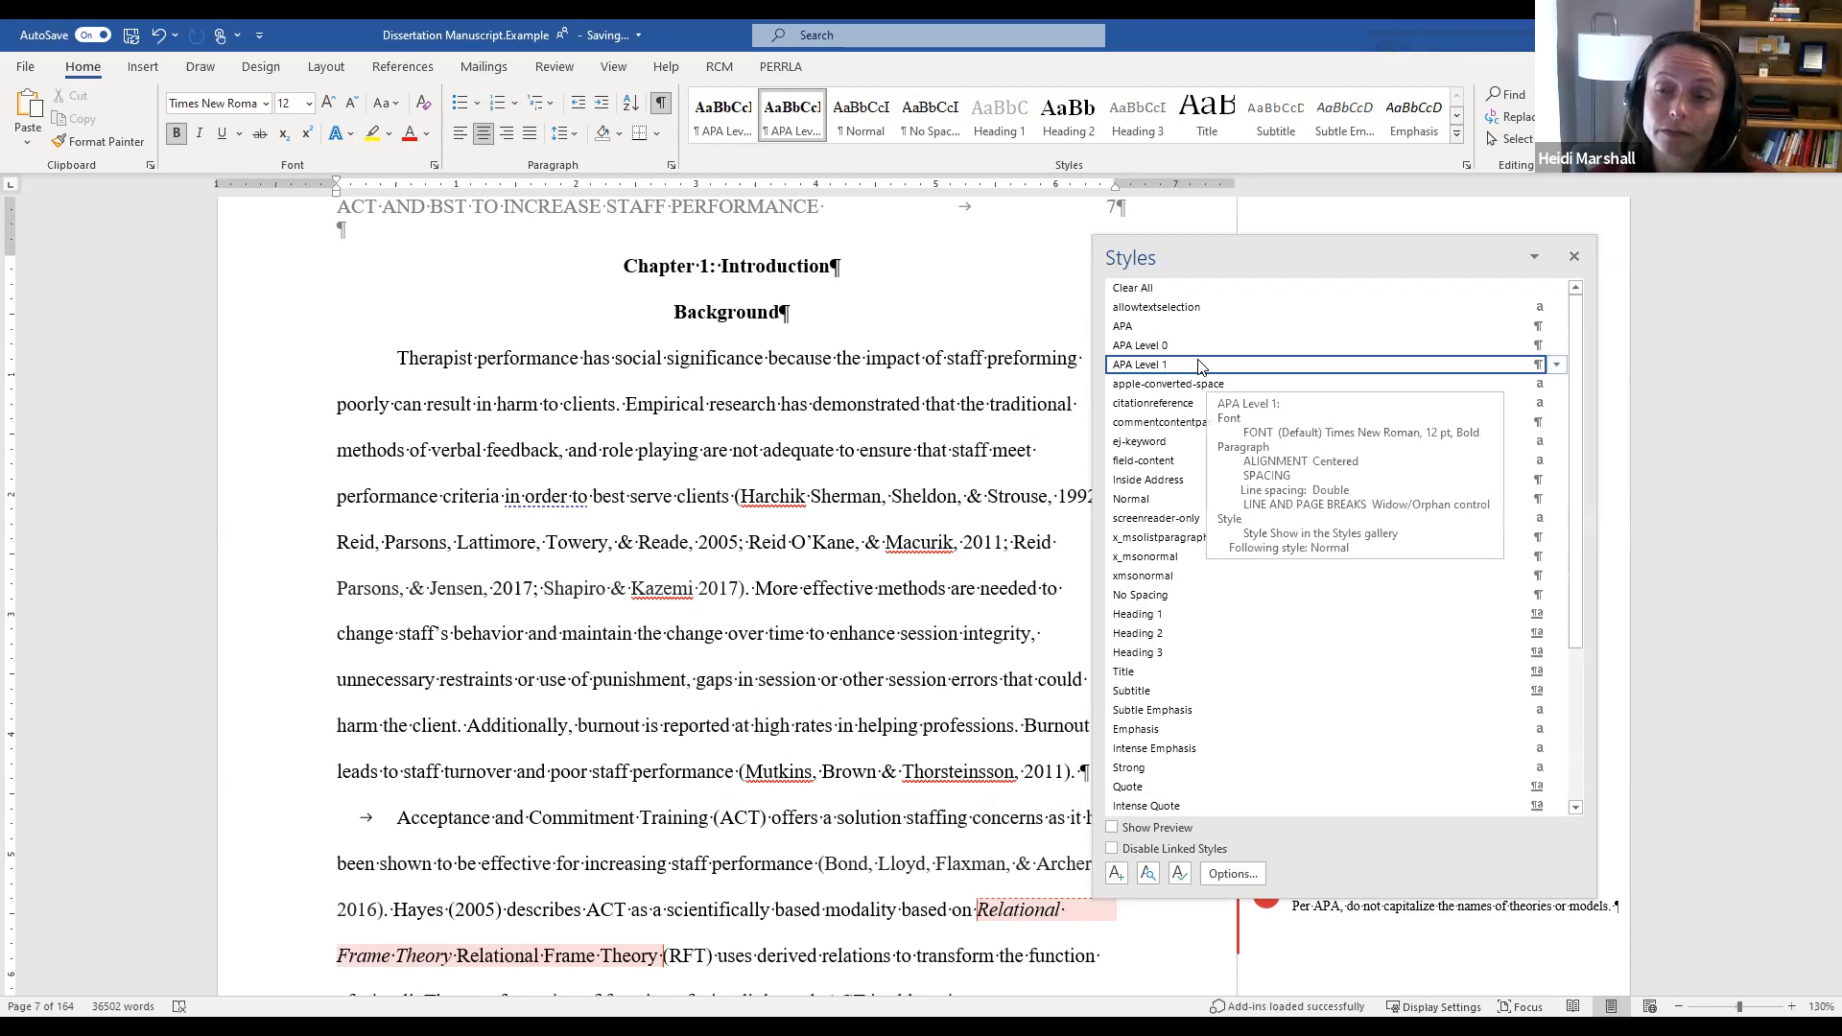
{"action": "left_click", "coordinate": [792, 264]}
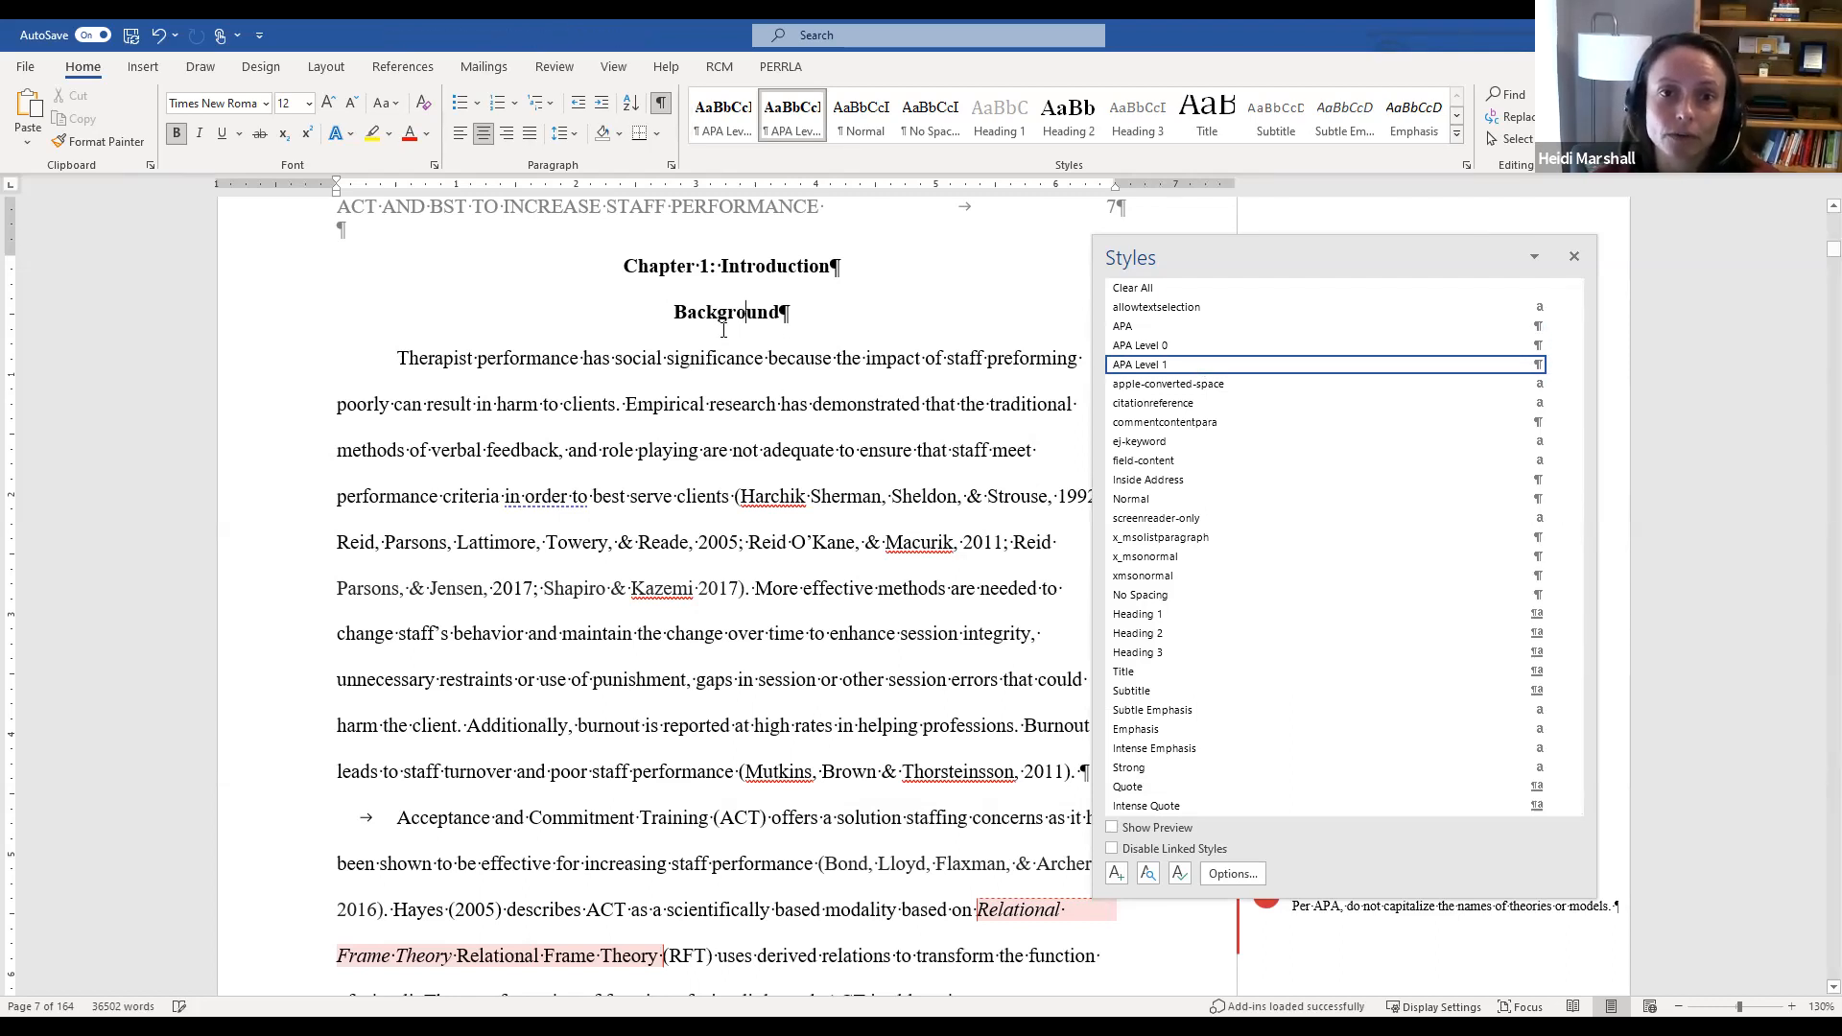
{"action": "left_click", "coordinate": [670, 404]}
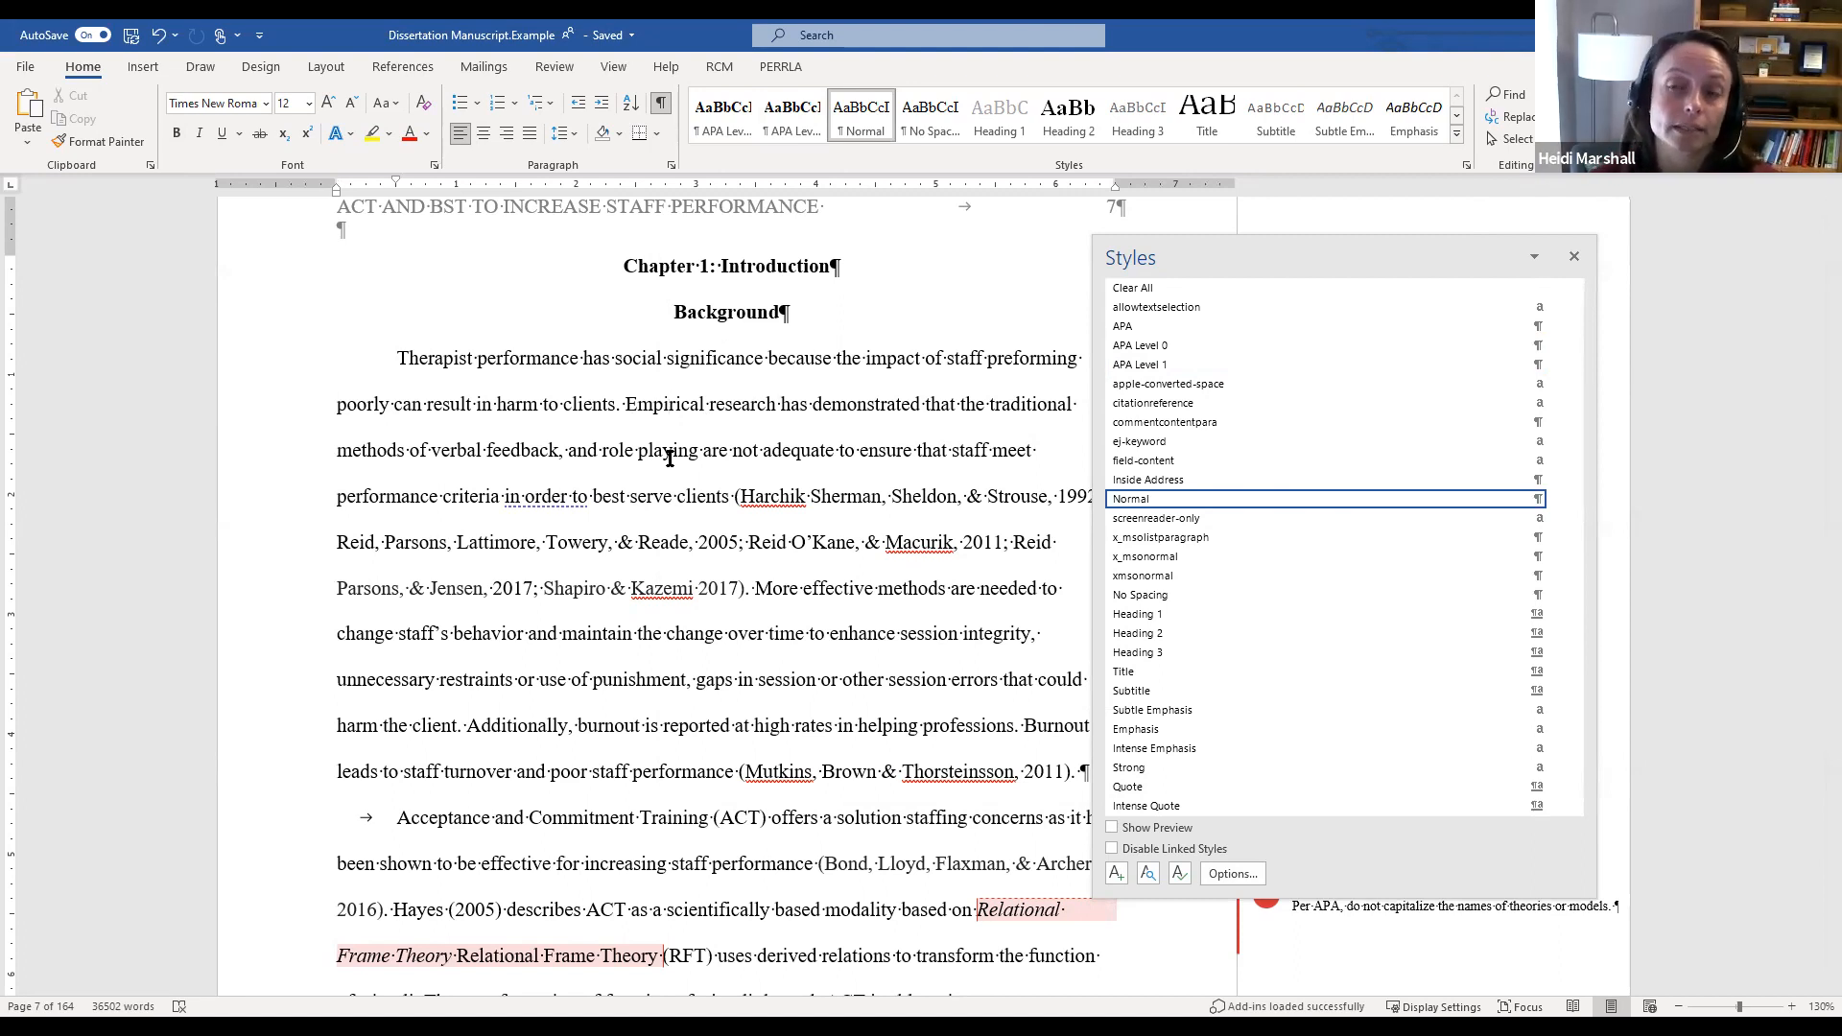
{"action": "left_click_drag", "start_coordinate": [397, 358], "coordinate": [825, 848]}
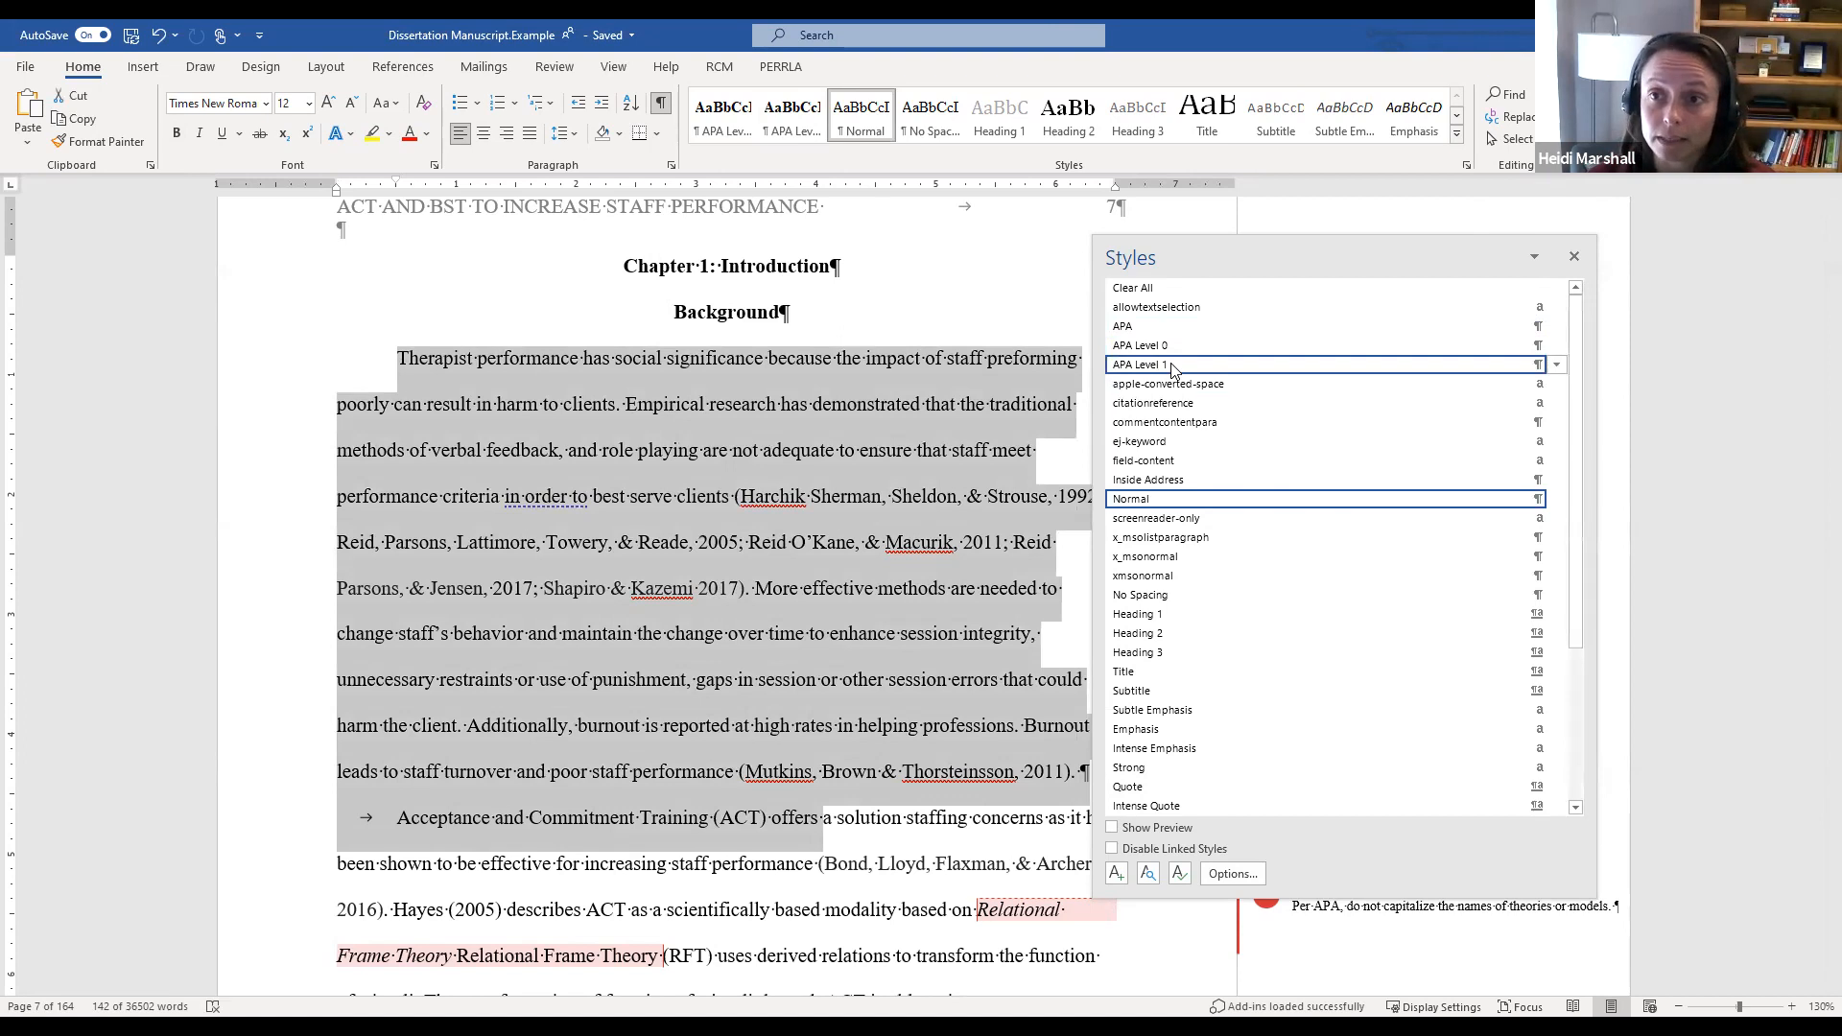
{"action": "mouse_move", "coordinate": [1172, 370]}
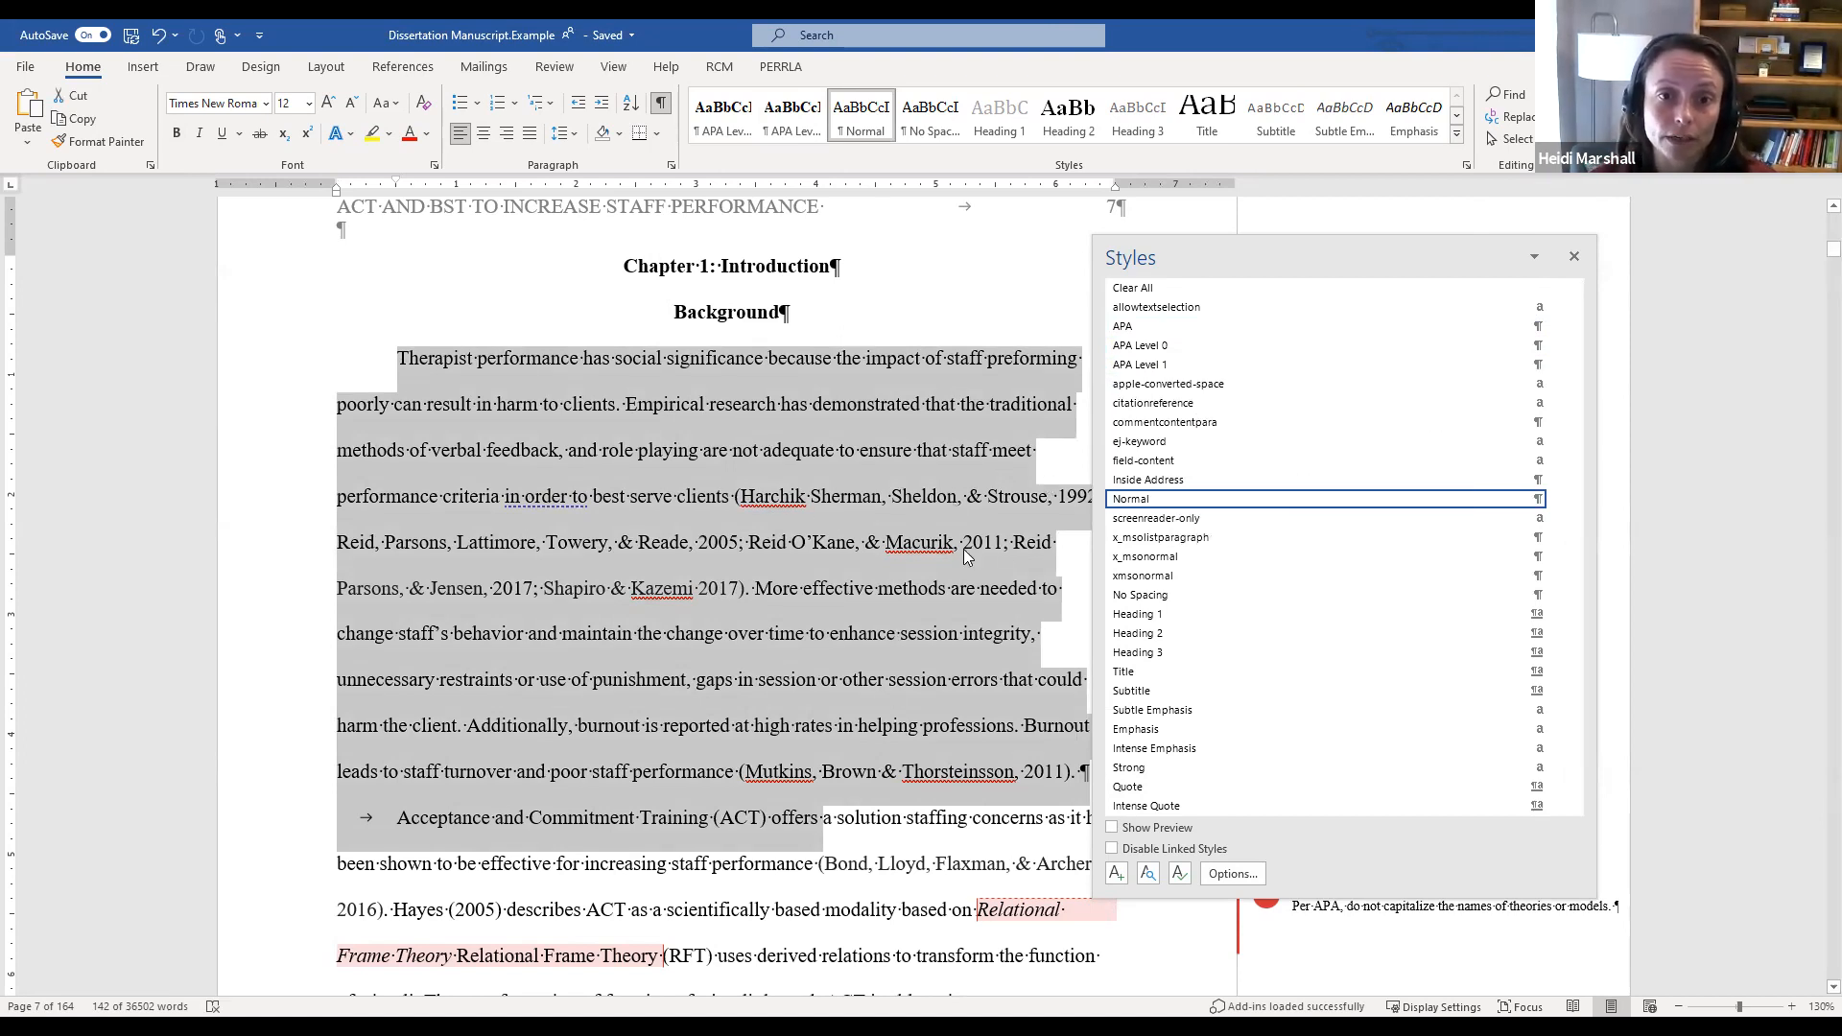
{"action": "mouse_move", "coordinate": [1165, 504]}
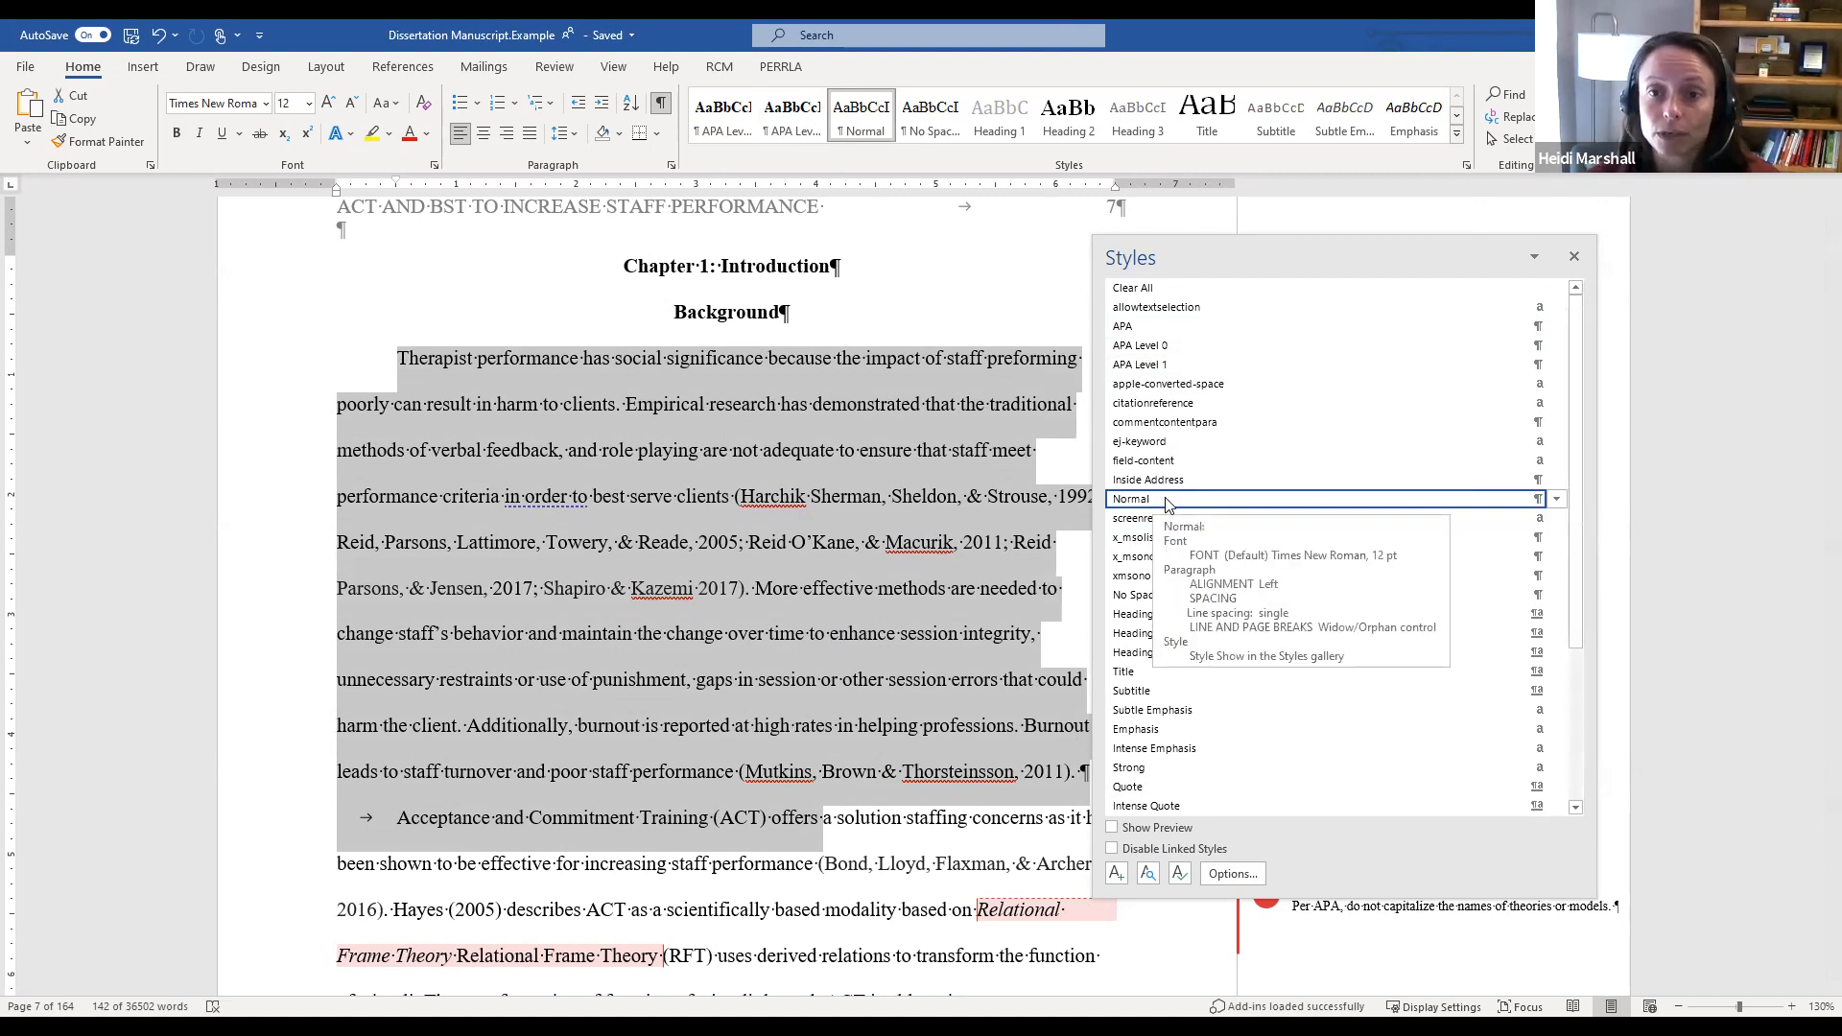
Step: Apply the Normal style to the selected body text below the Background heading
{"action": "left_click", "coordinate": [1166, 505]}
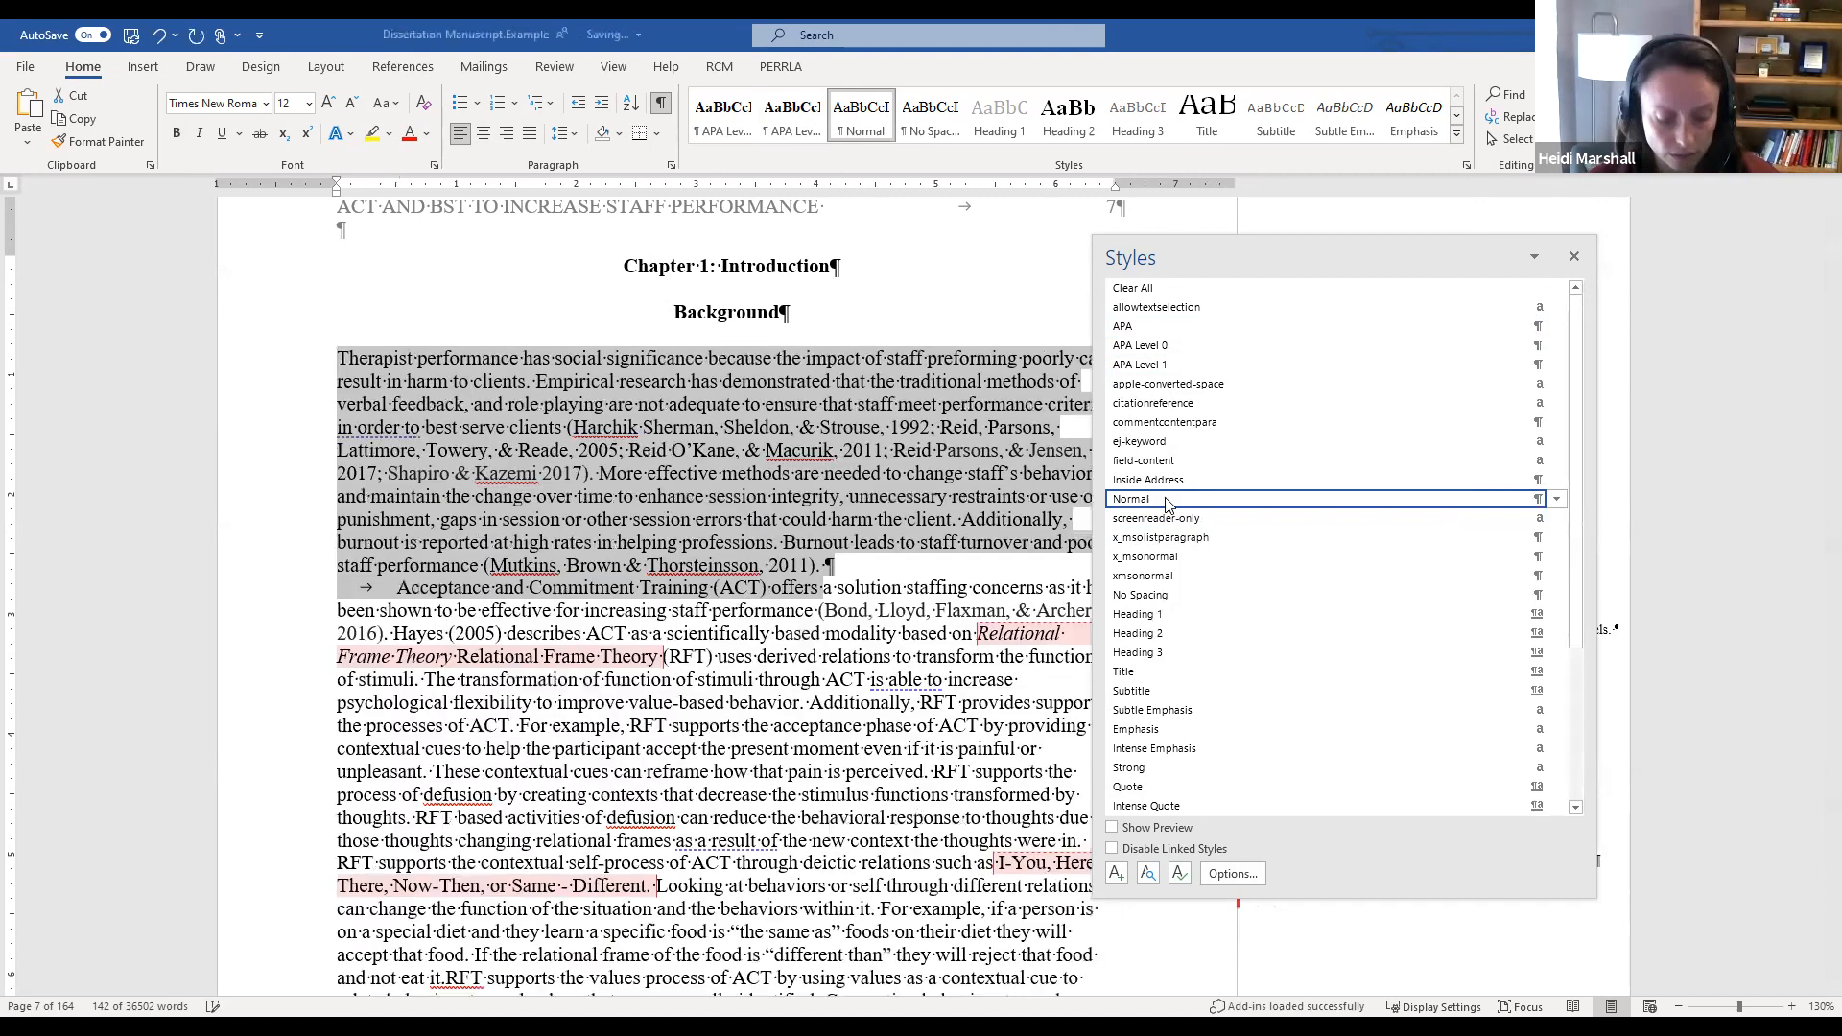
{"action": "key", "text": "ctrl+z"}
{"action": "left_click", "coordinate": [1167, 504]}
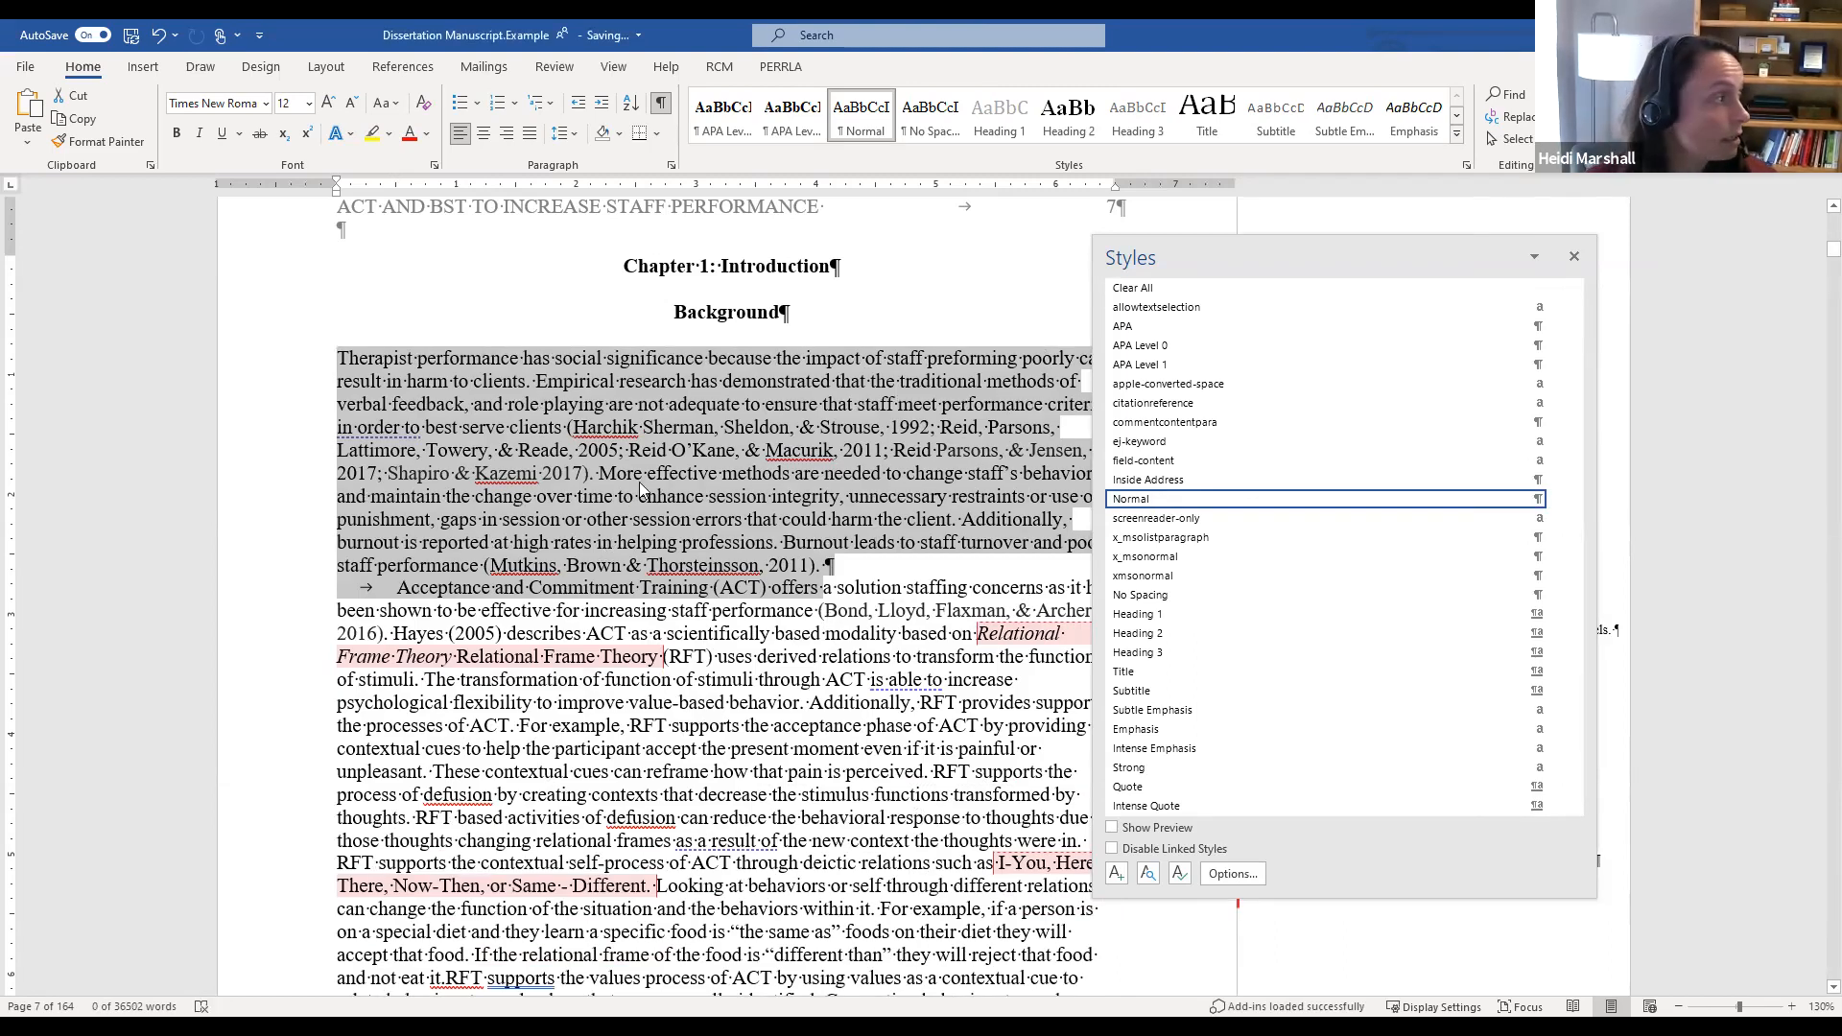
Step: Modify the Normal style to use double line spacing, and indent the first line of the paragraph below the Background heading
{"action": "left_click", "coordinate": [1556, 500]}
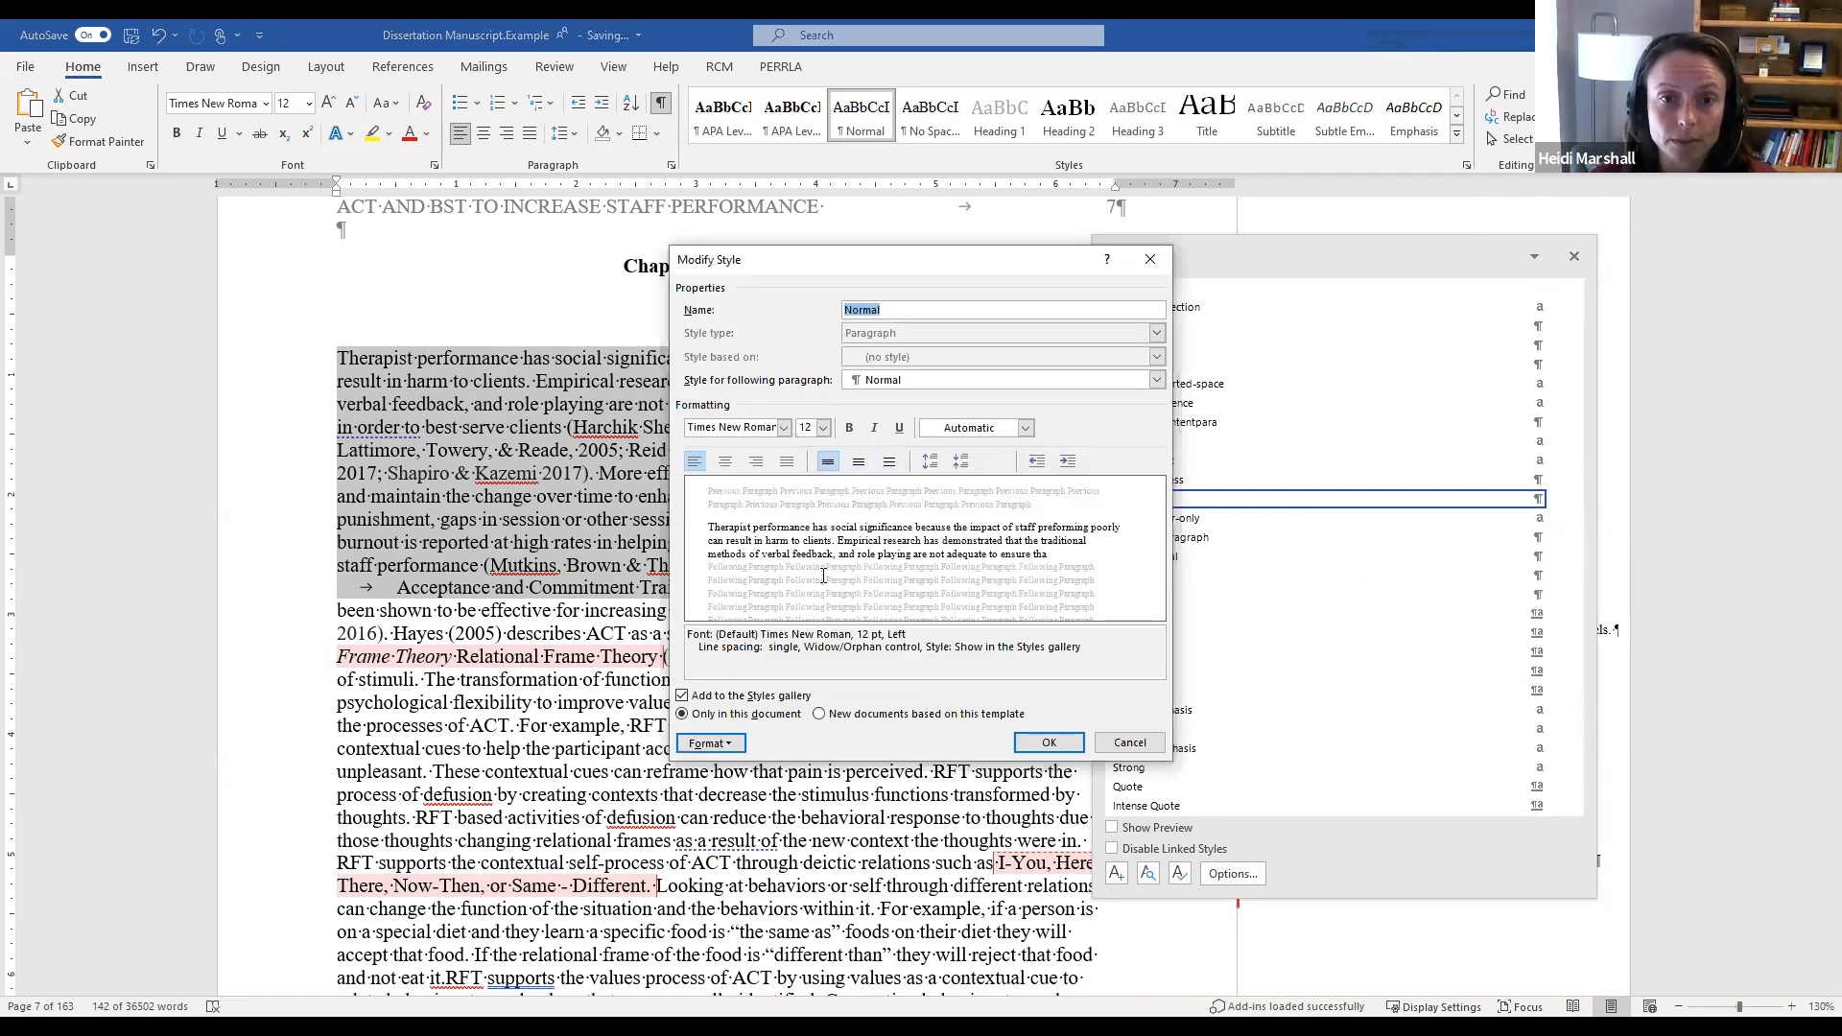
{"action": "left_click", "coordinate": [889, 461]}
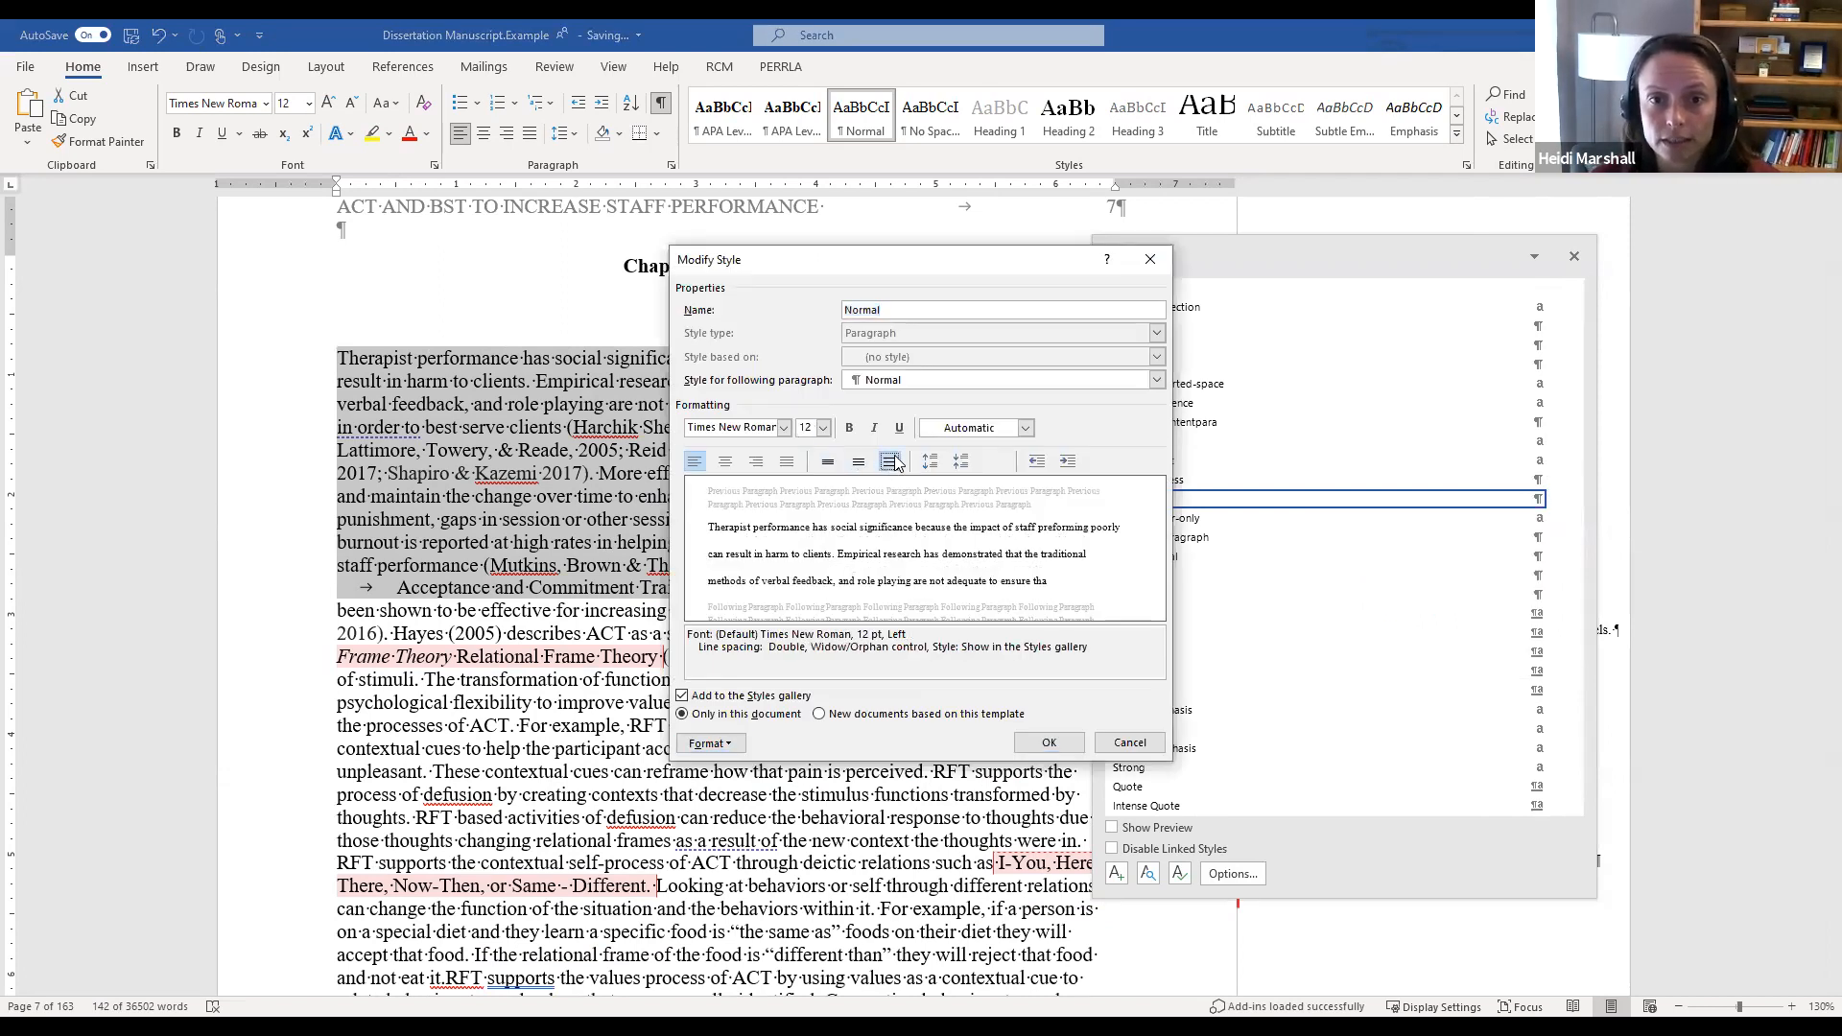
{"action": "left_click", "coordinate": [962, 461]}
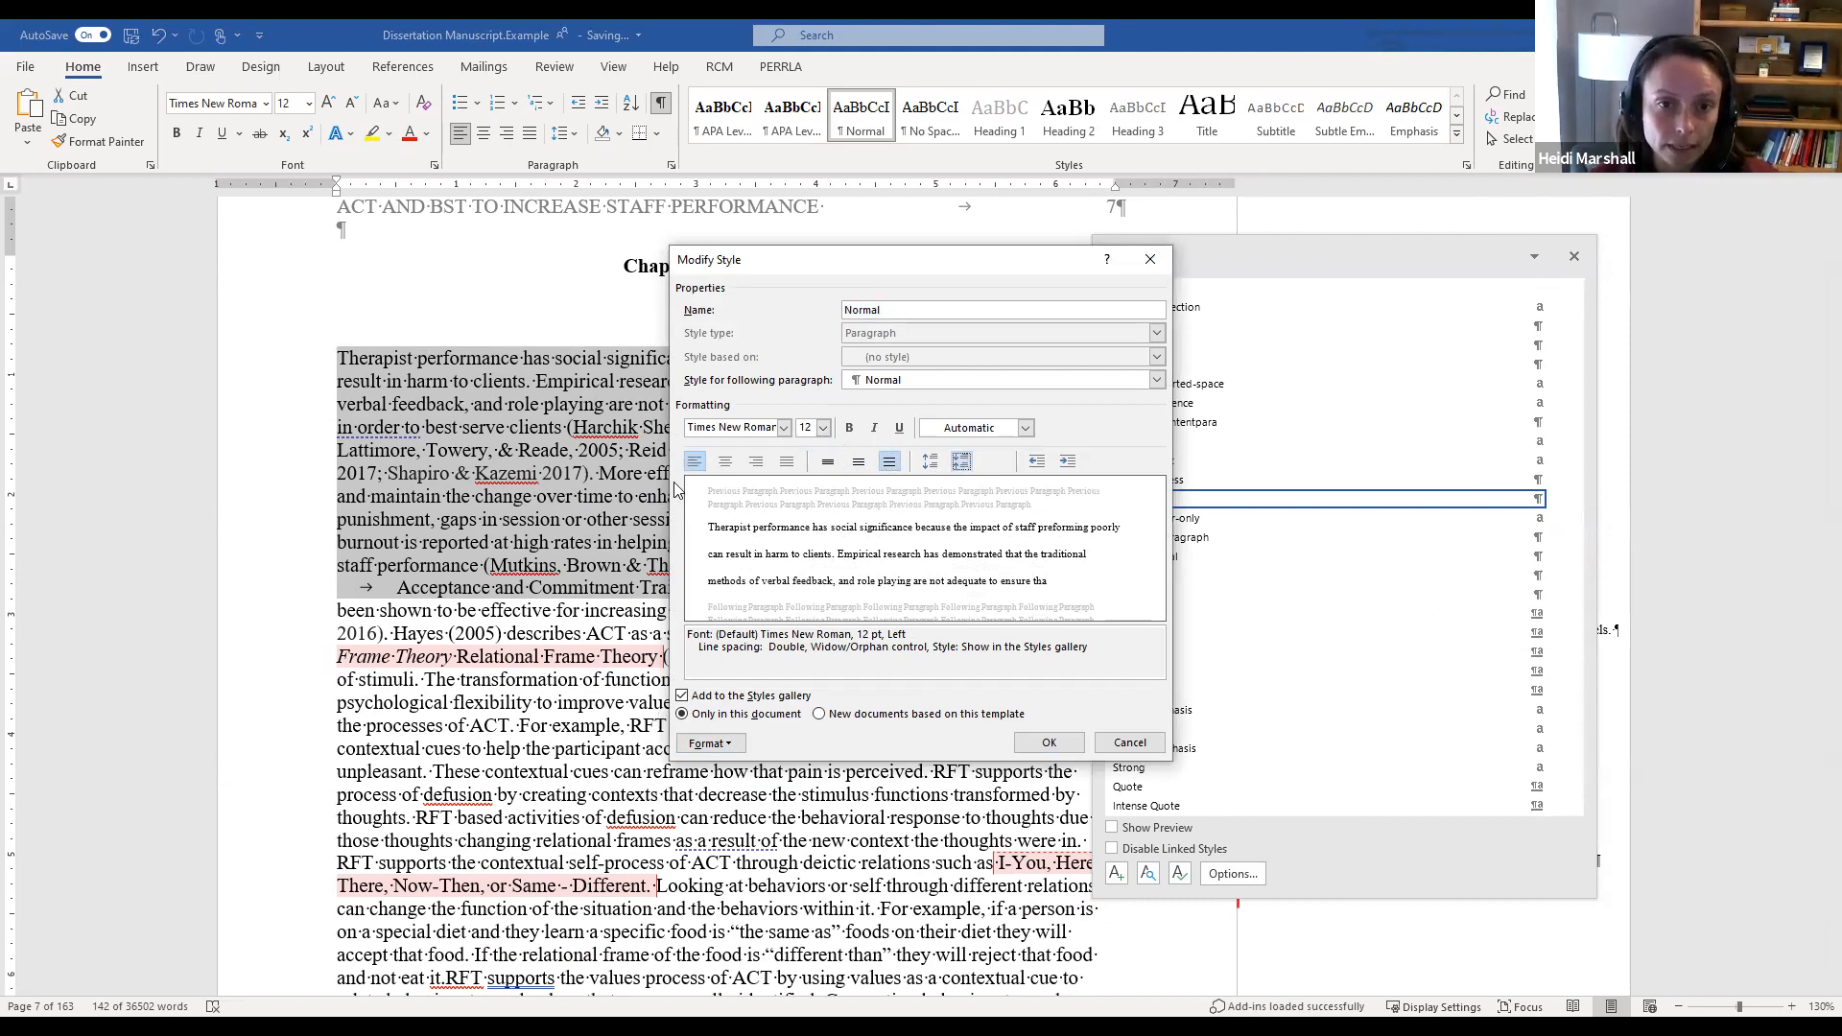
{"action": "left_click", "coordinate": [1051, 745]}
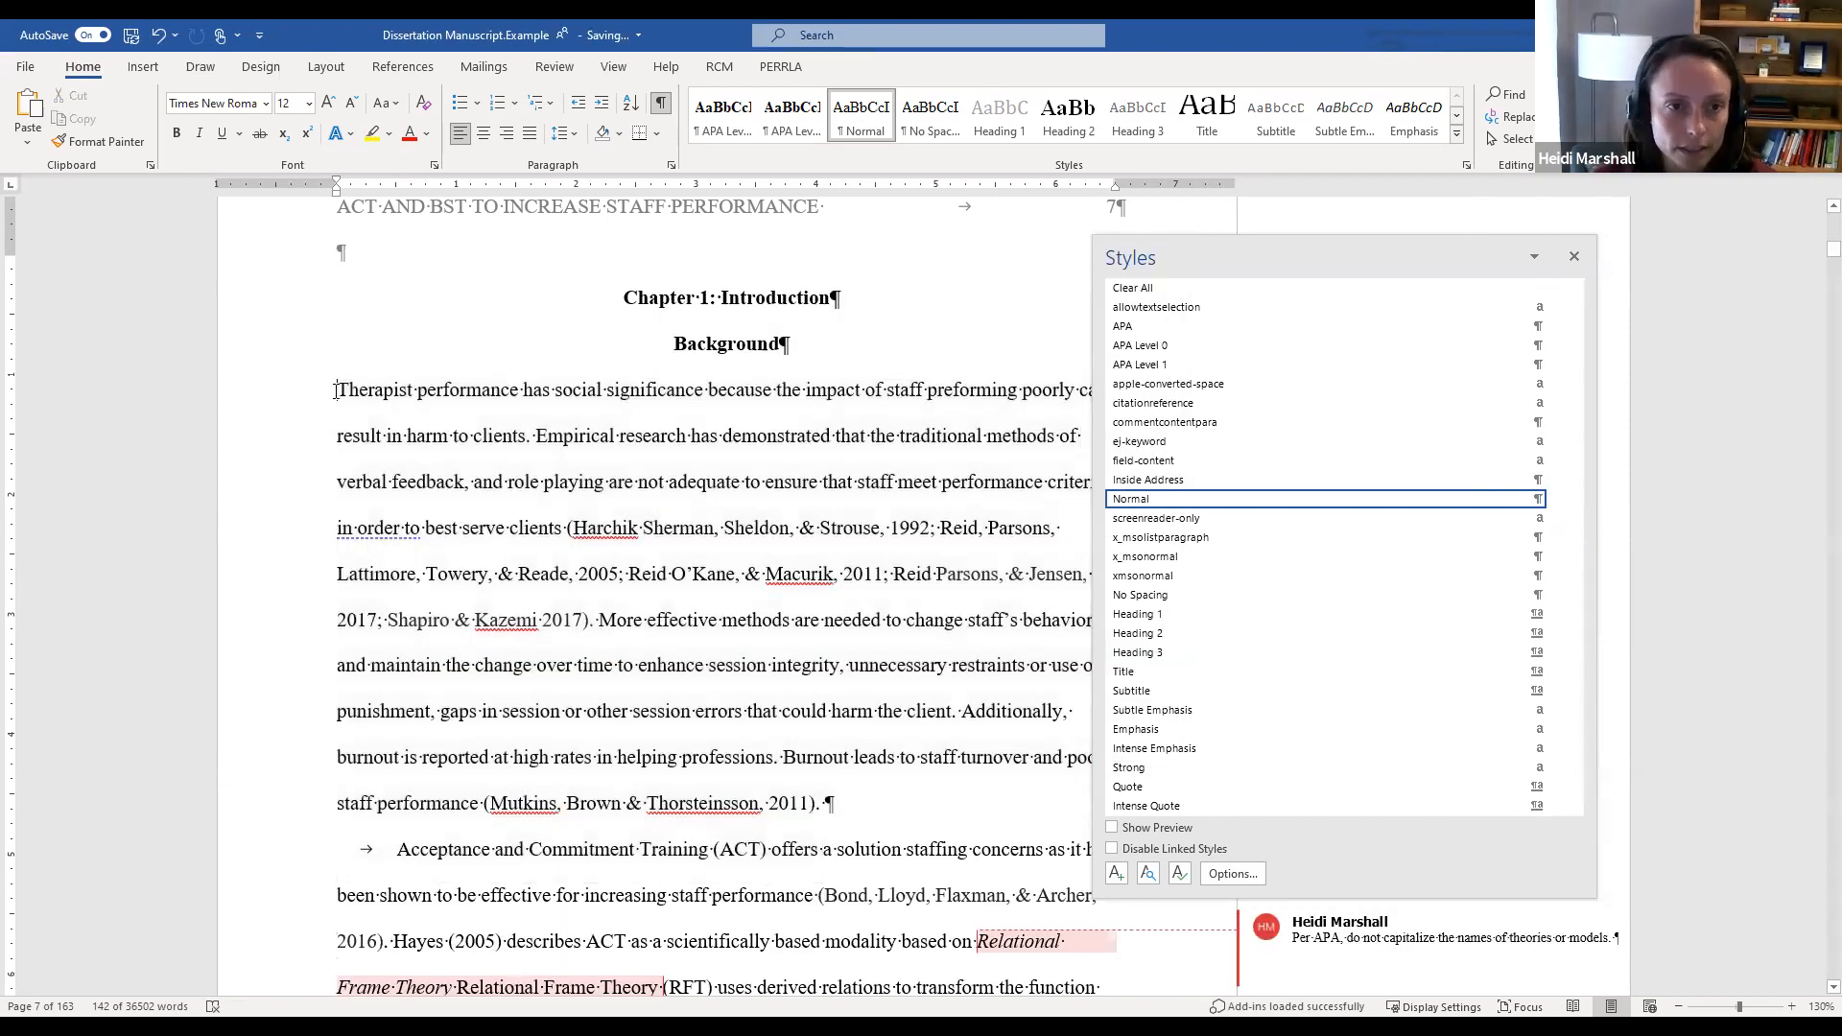
{"action": "left_click", "coordinate": [336, 391]}
{"action": "key", "text": "Tab"}
Step: Apply the APA Level 1 style to the Problem Statement heading in Chapter 1
{"action": "scroll", "coordinate": [748, 656], "scroll_direction": "down", "scroll_amount": 3}
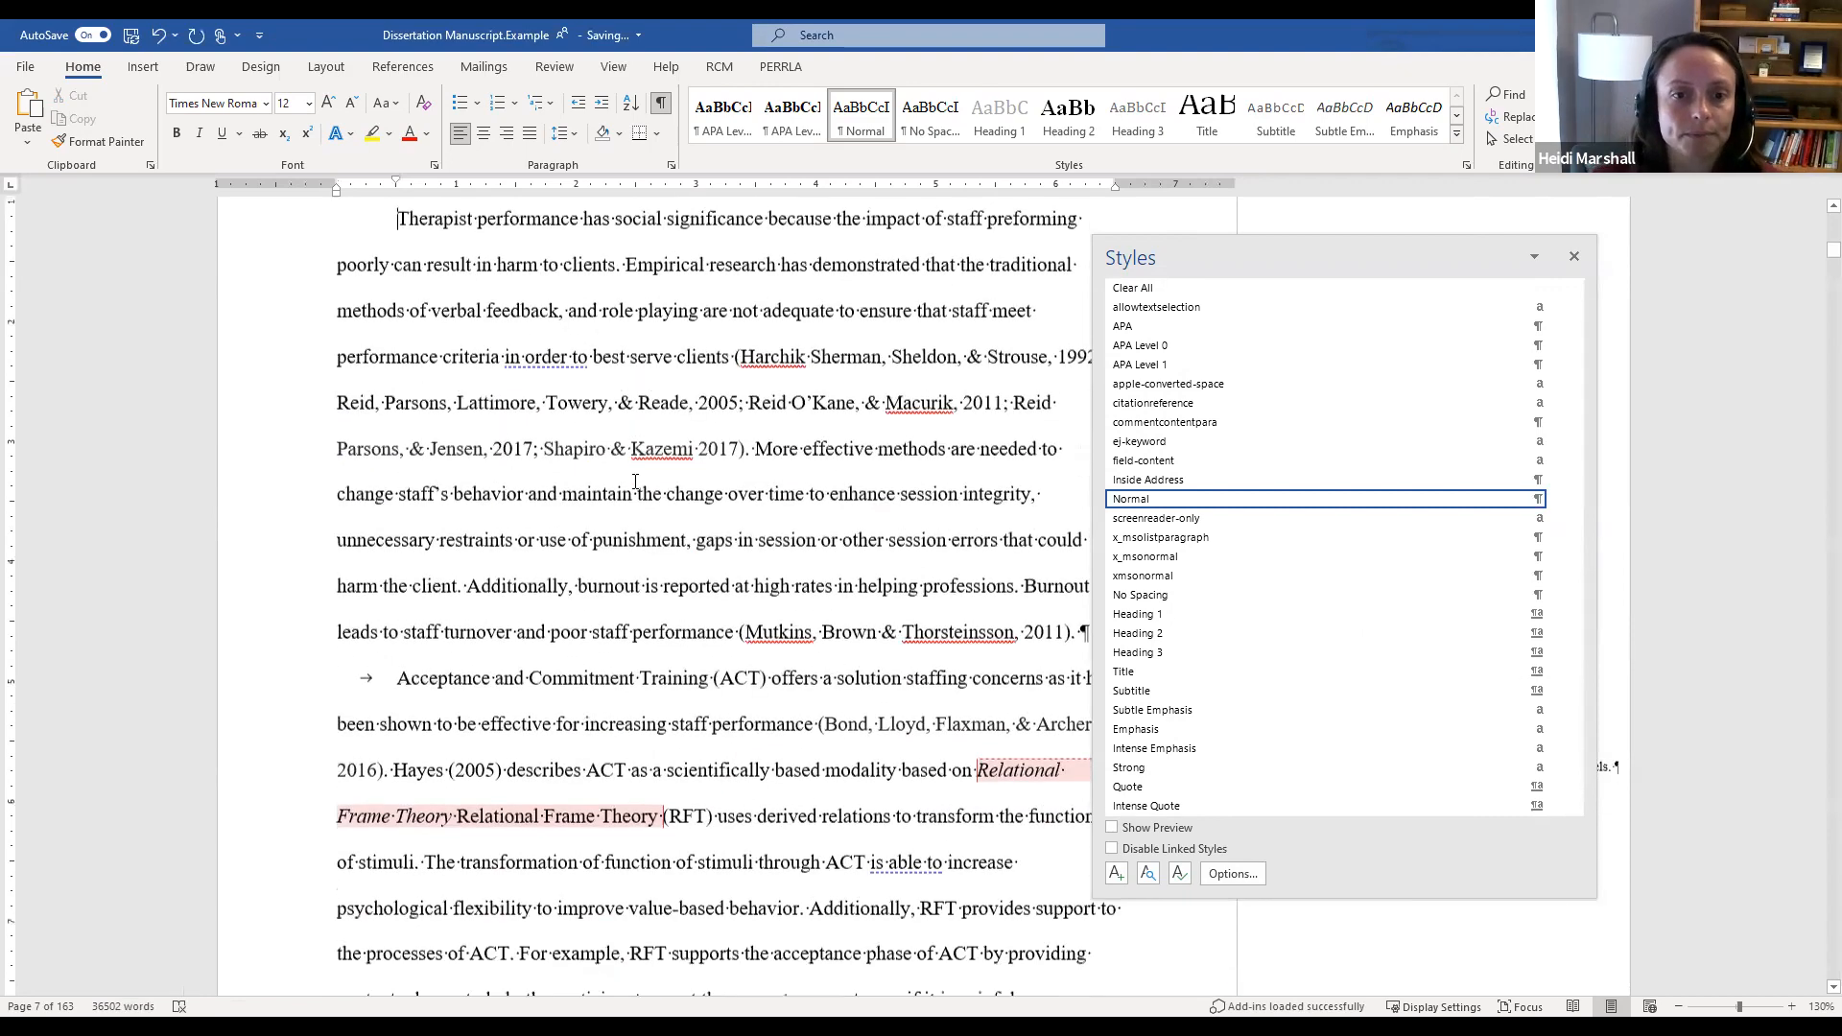
{"action": "scroll", "coordinate": [748, 655], "scroll_direction": "down", "scroll_amount": 10}
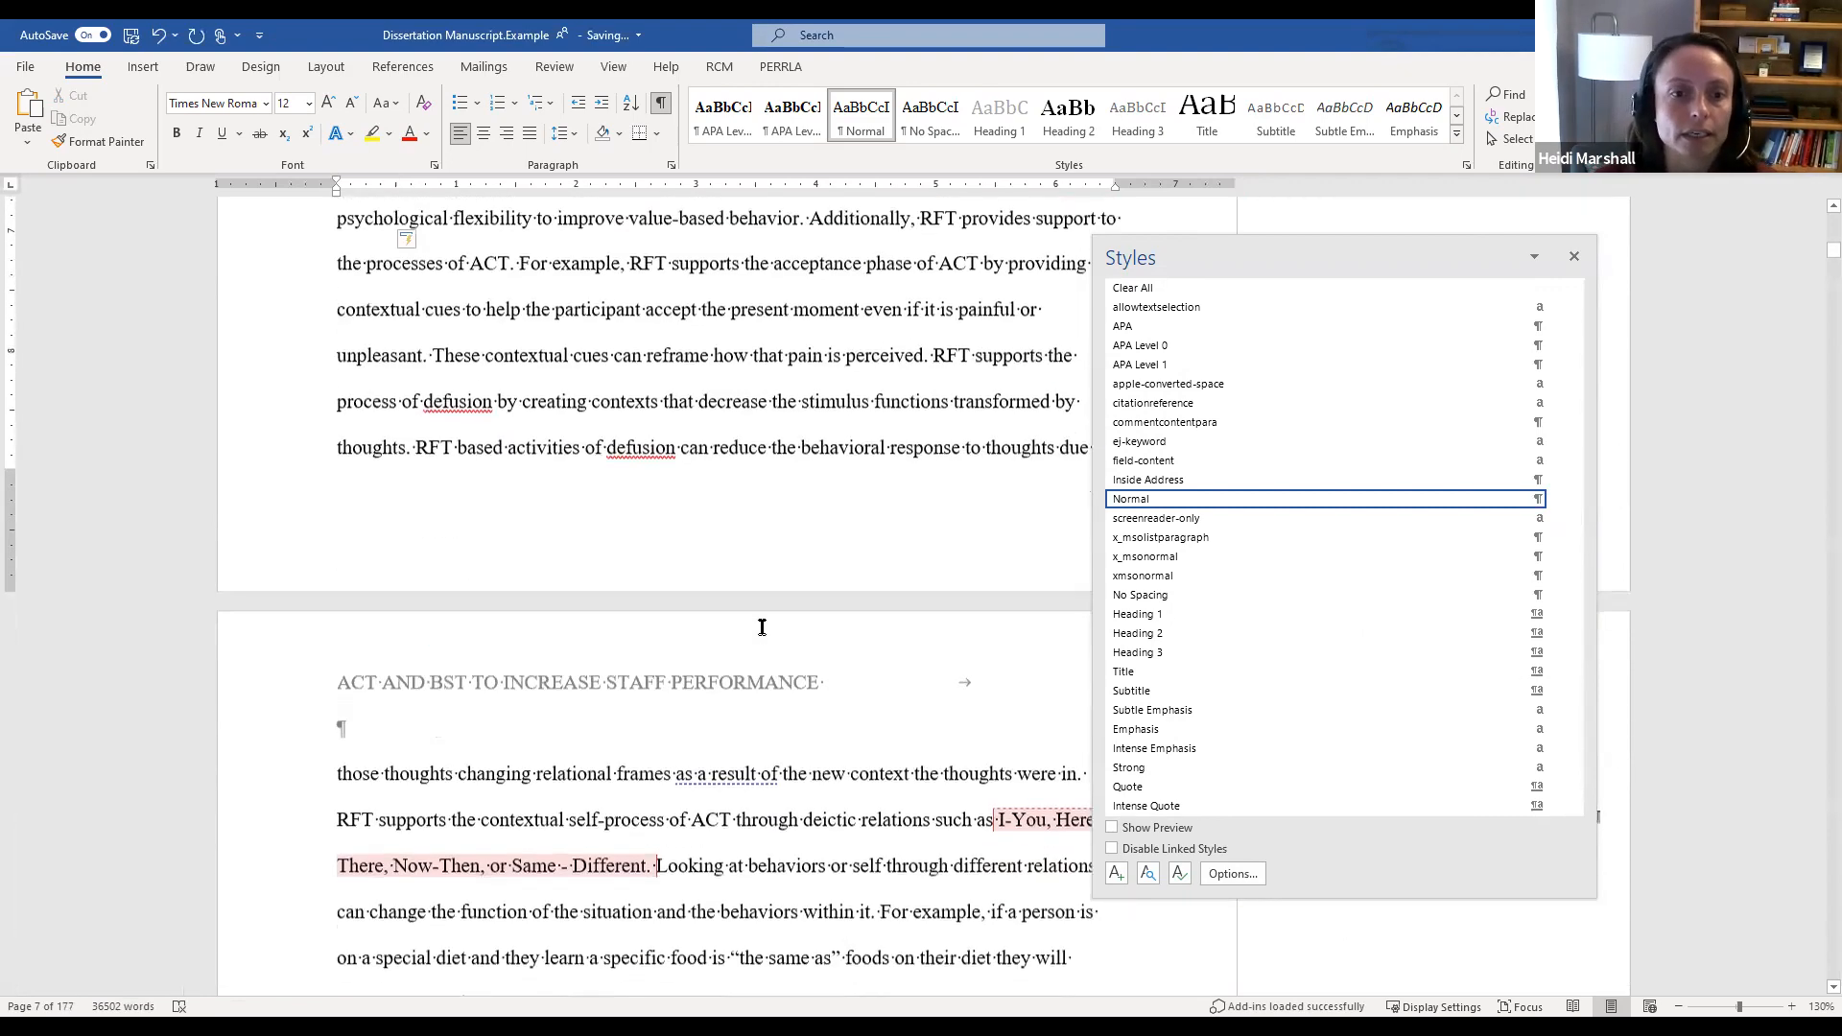
{"action": "scroll", "coordinate": [761, 627], "scroll_direction": "down", "scroll_amount": 5}
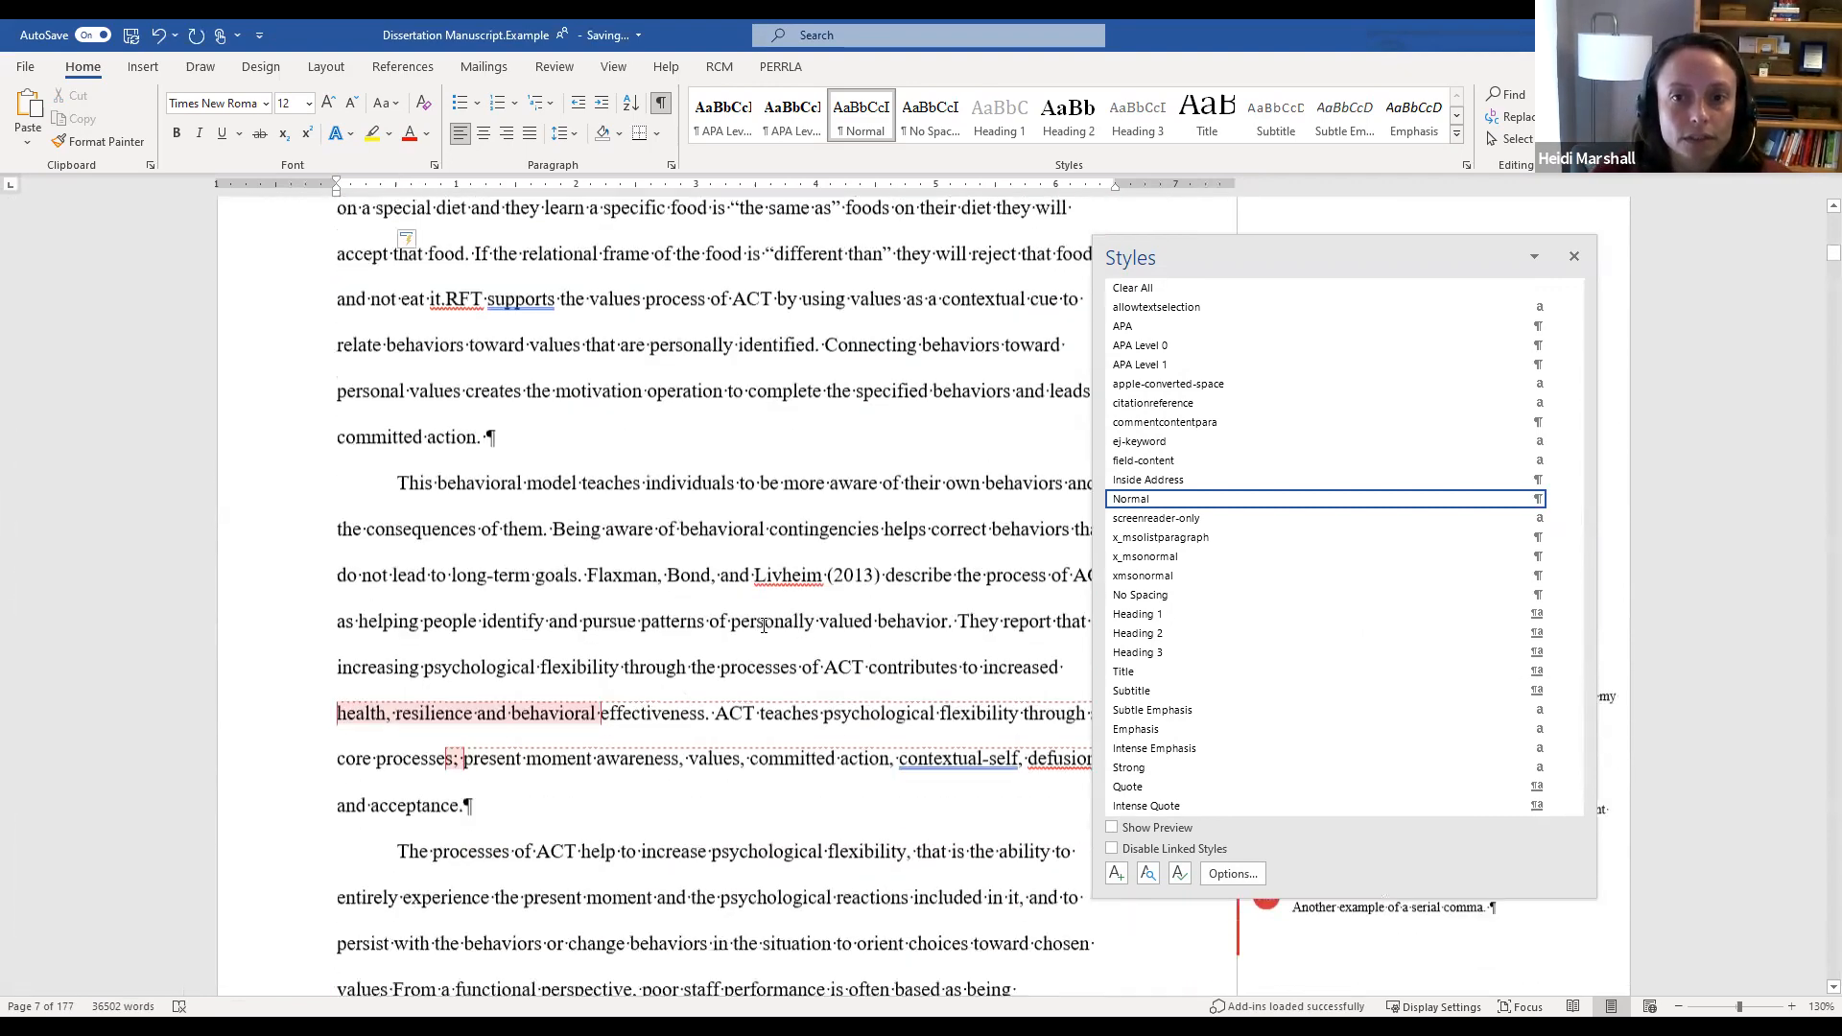
{"action": "scroll", "coordinate": [764, 633], "scroll_direction": "down", "scroll_amount": 12}
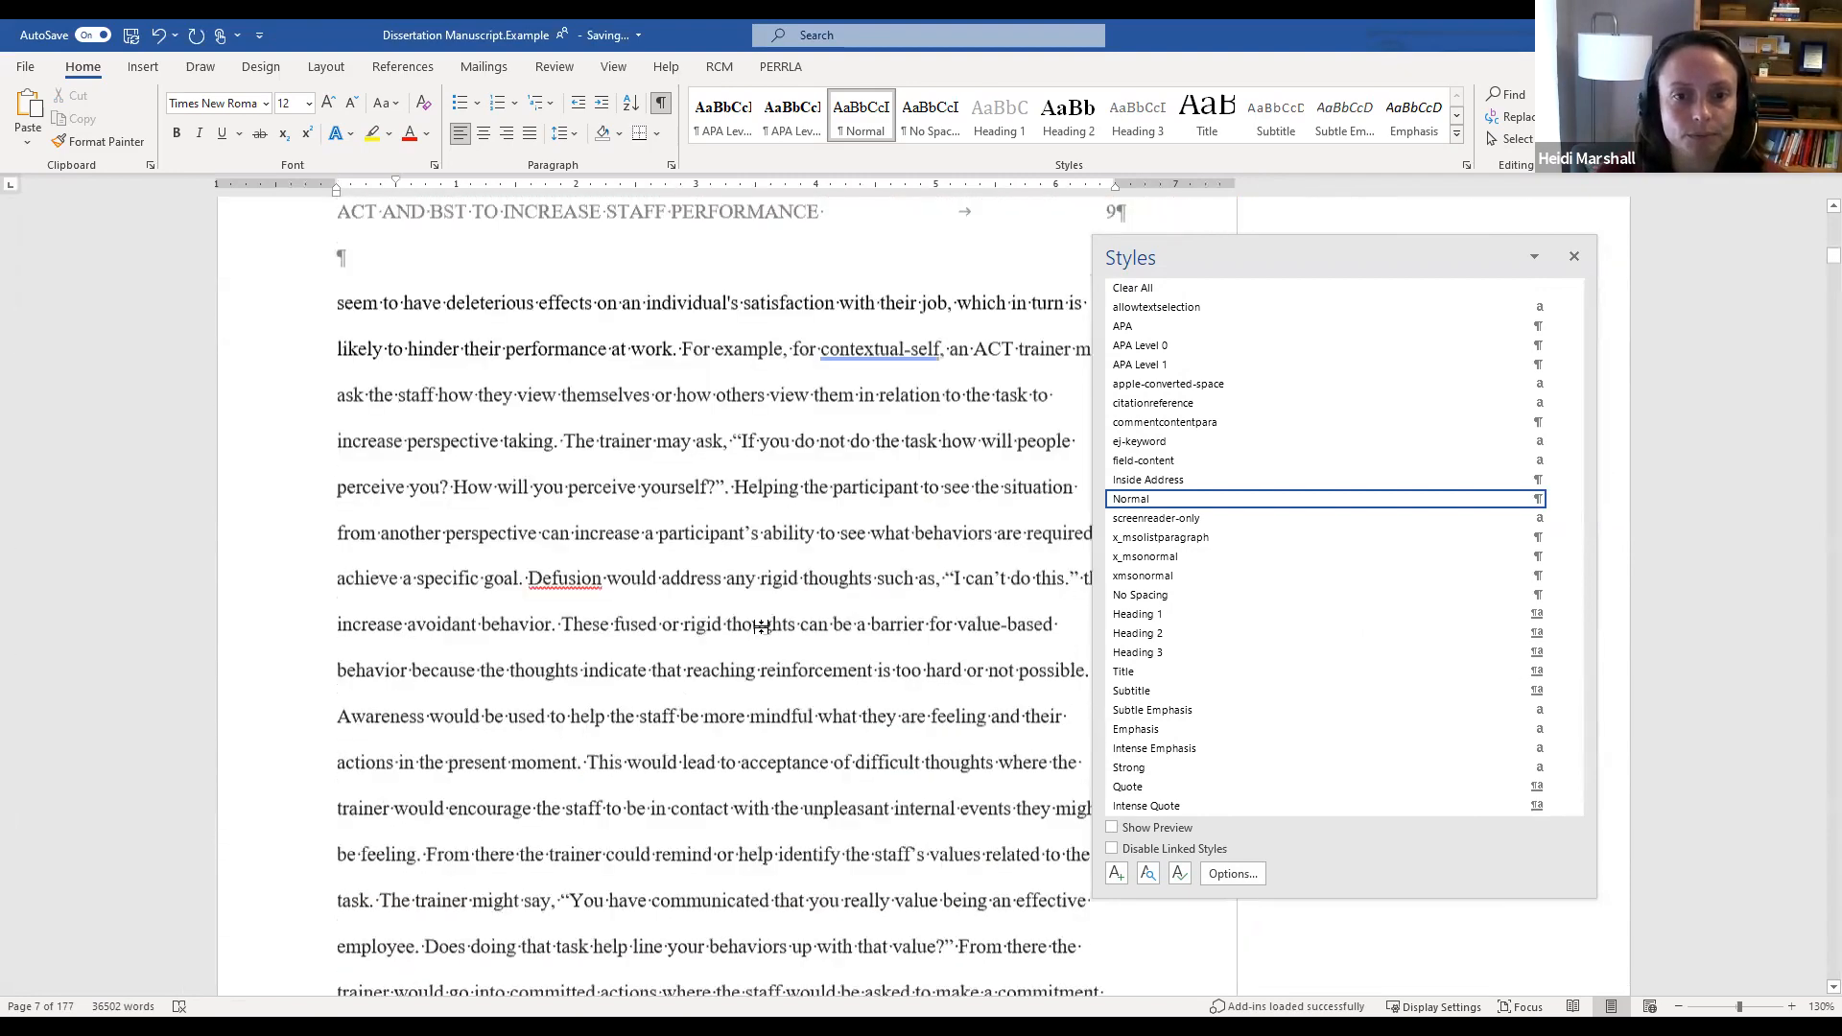
{"action": "scroll", "coordinate": [765, 627], "scroll_direction": "down", "scroll_amount": 15}
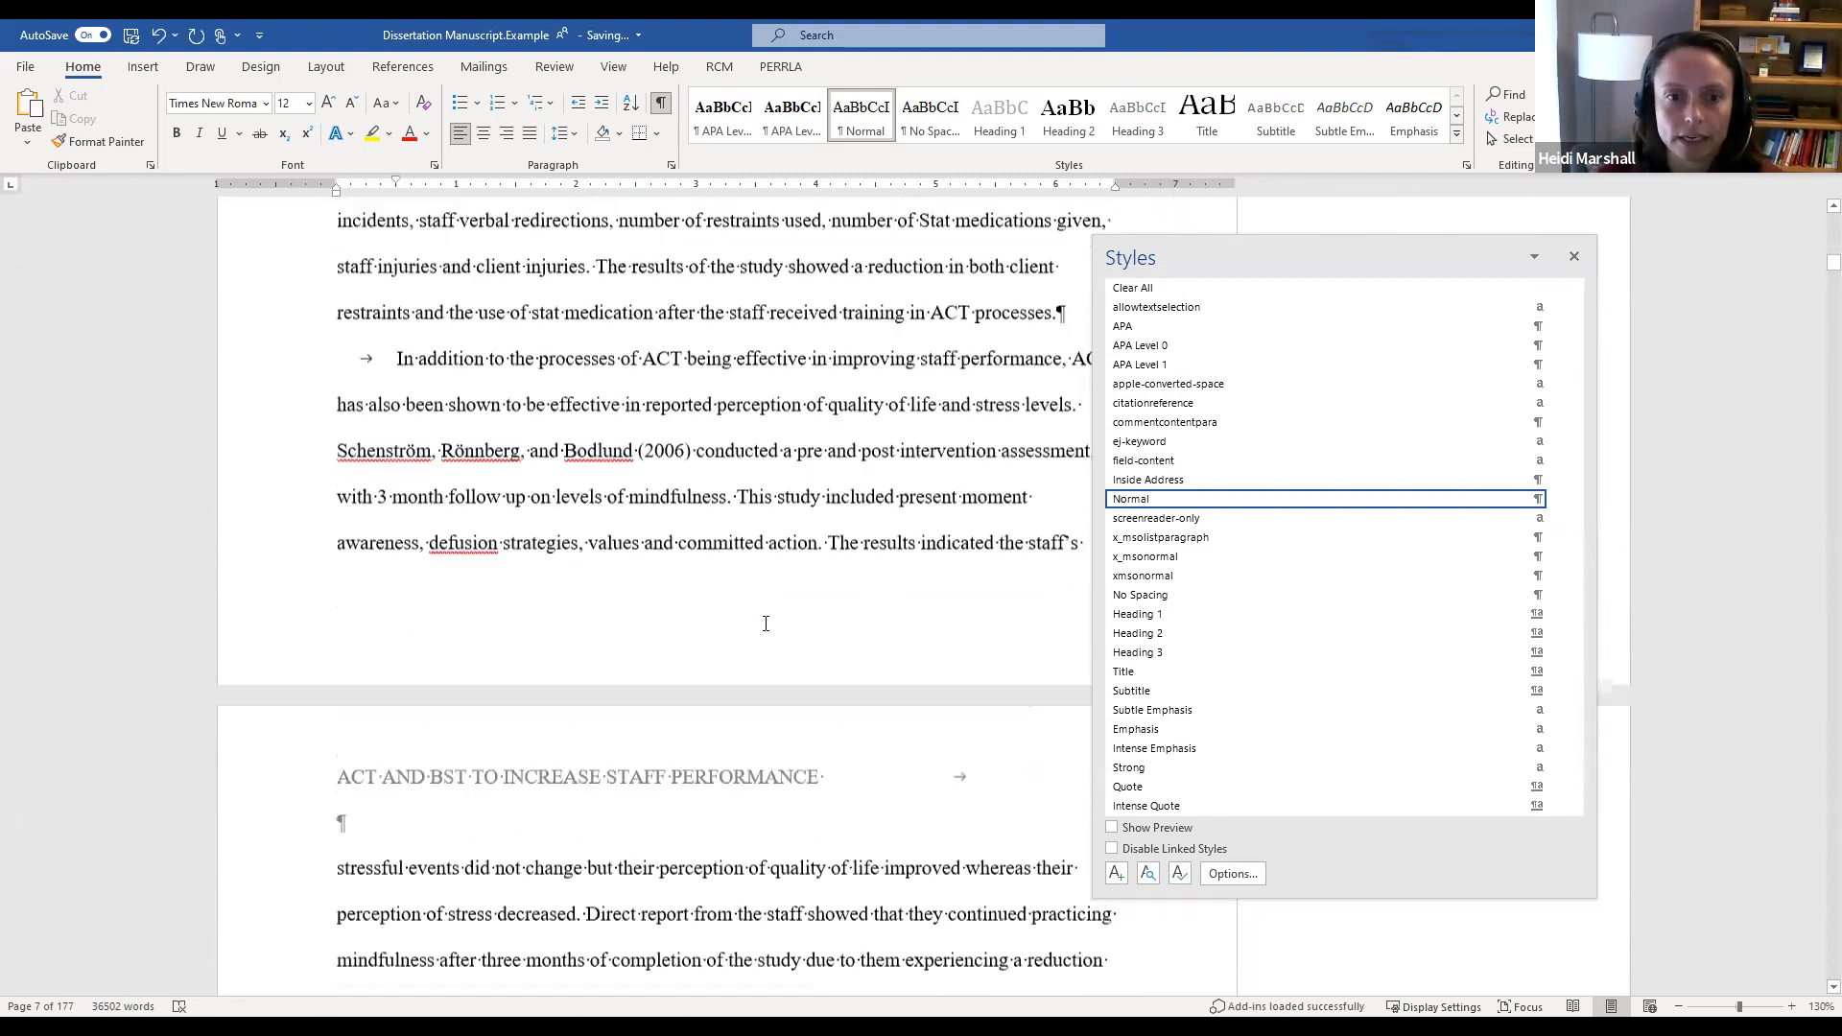
{"action": "scroll", "coordinate": [764, 624], "scroll_direction": "down", "scroll_amount": 13}
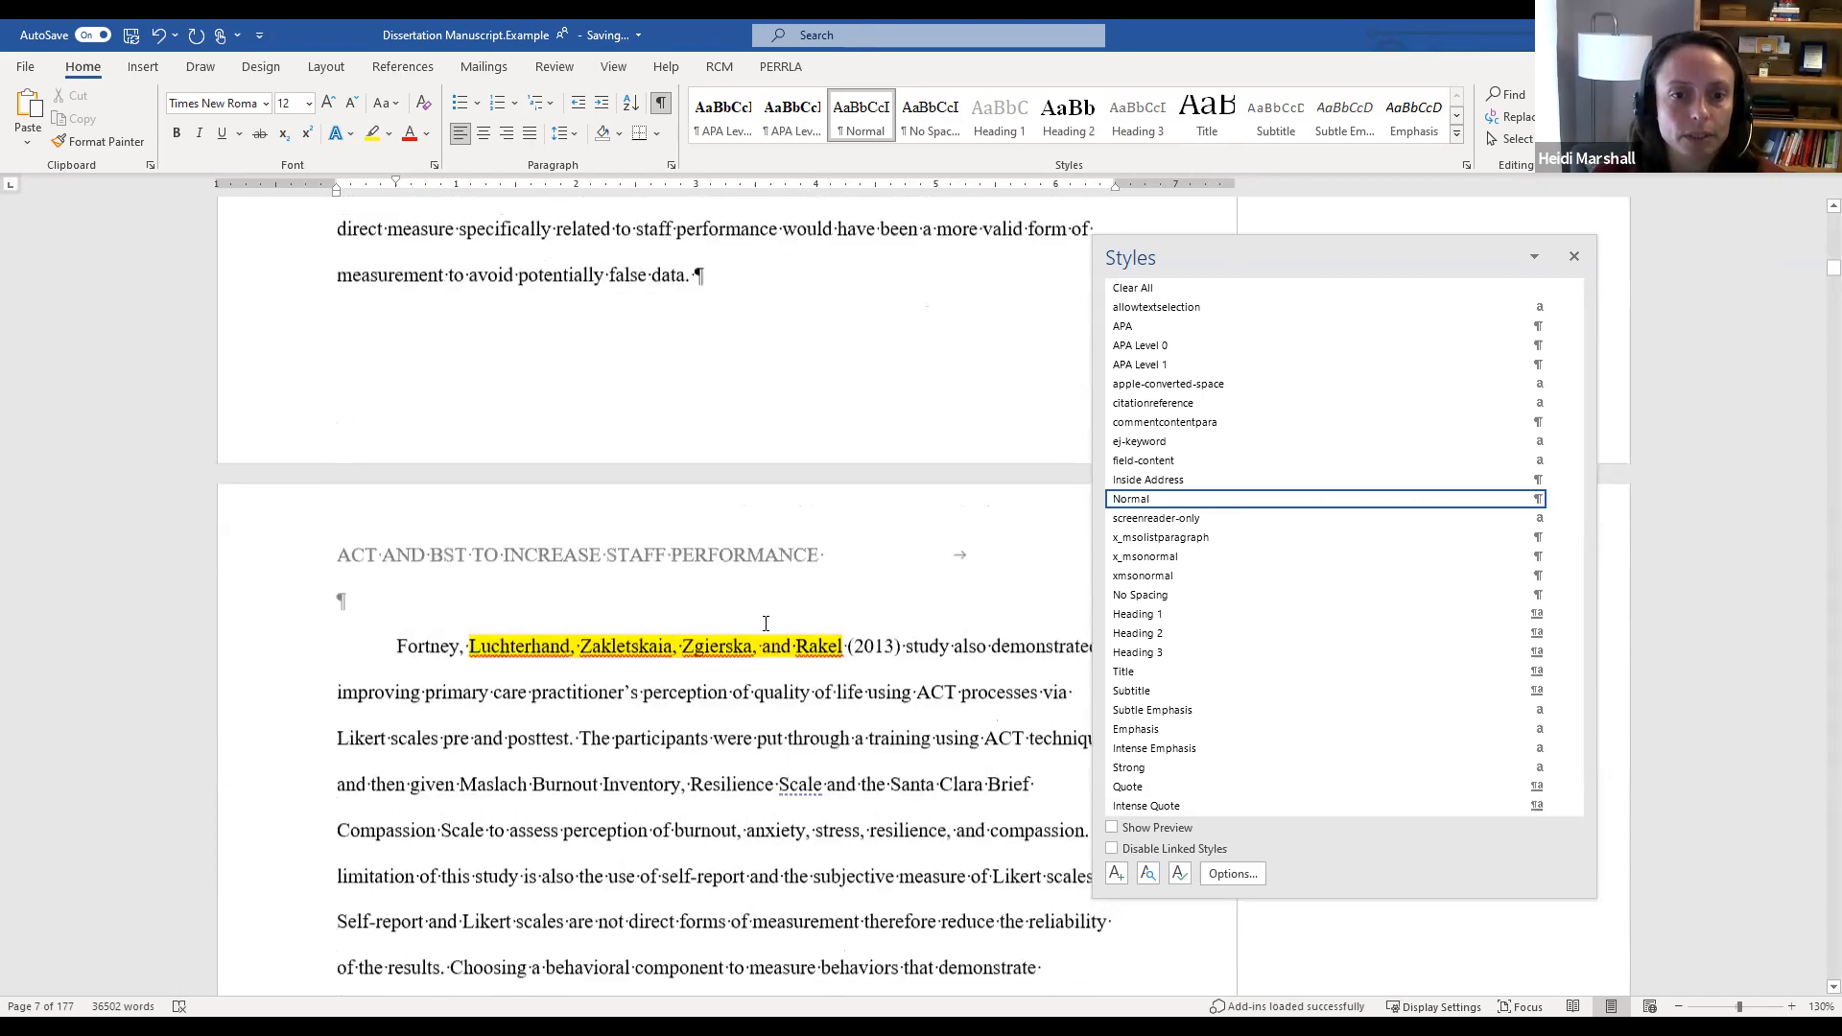
{"action": "scroll", "coordinate": [765, 624], "scroll_direction": "down", "scroll_amount": 15}
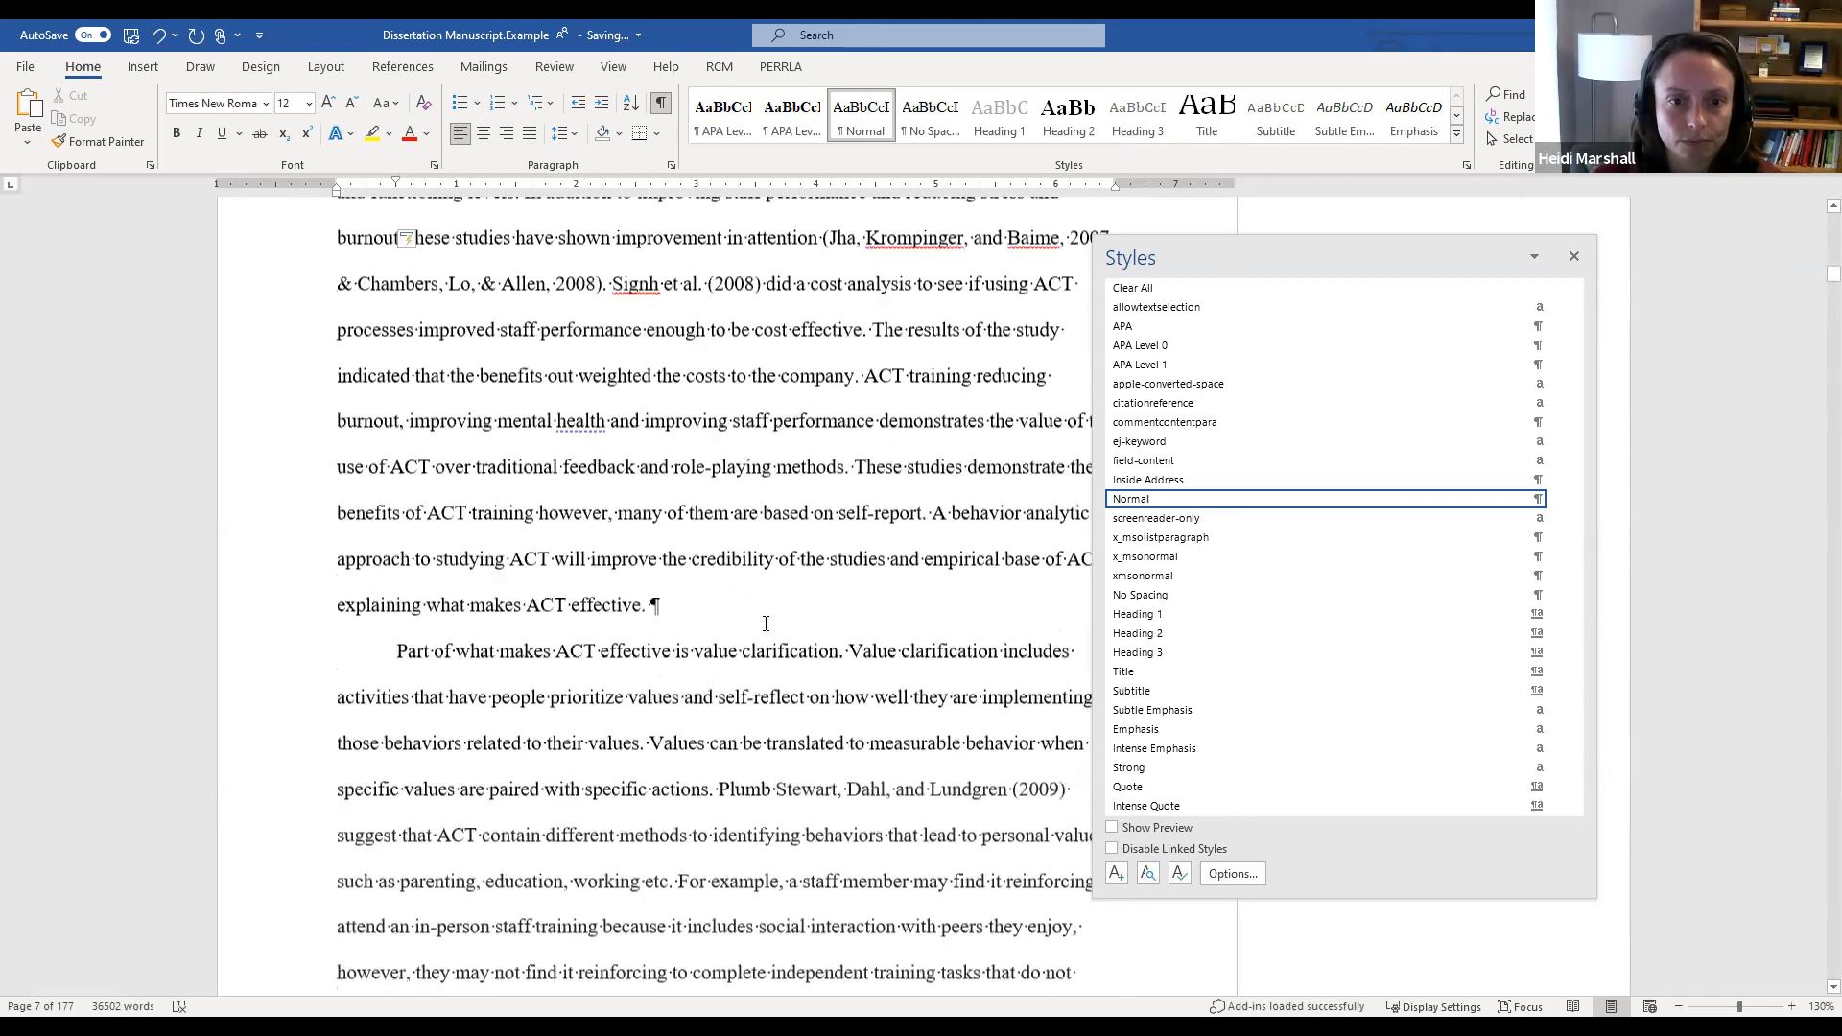
{"action": "scroll", "coordinate": [766, 624], "scroll_direction": "down", "scroll_amount": 15}
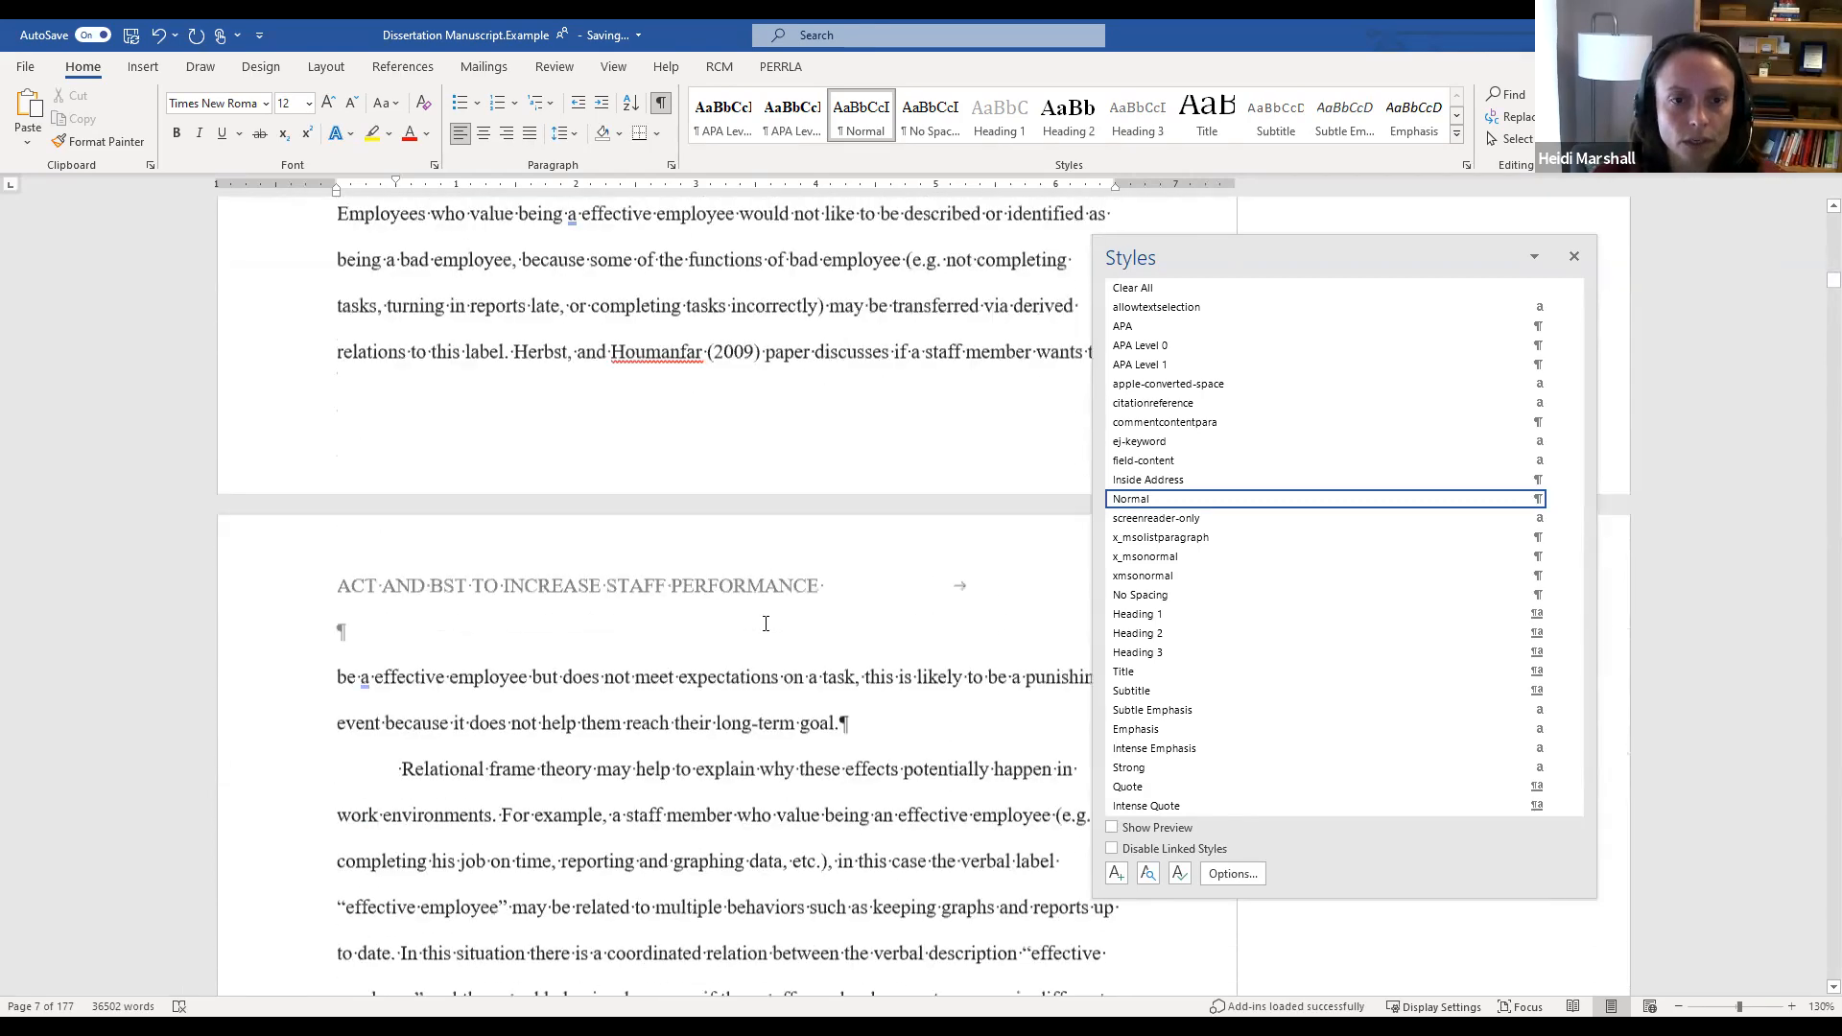
{"action": "scroll", "coordinate": [765, 623], "scroll_direction": "down", "scroll_amount": 15}
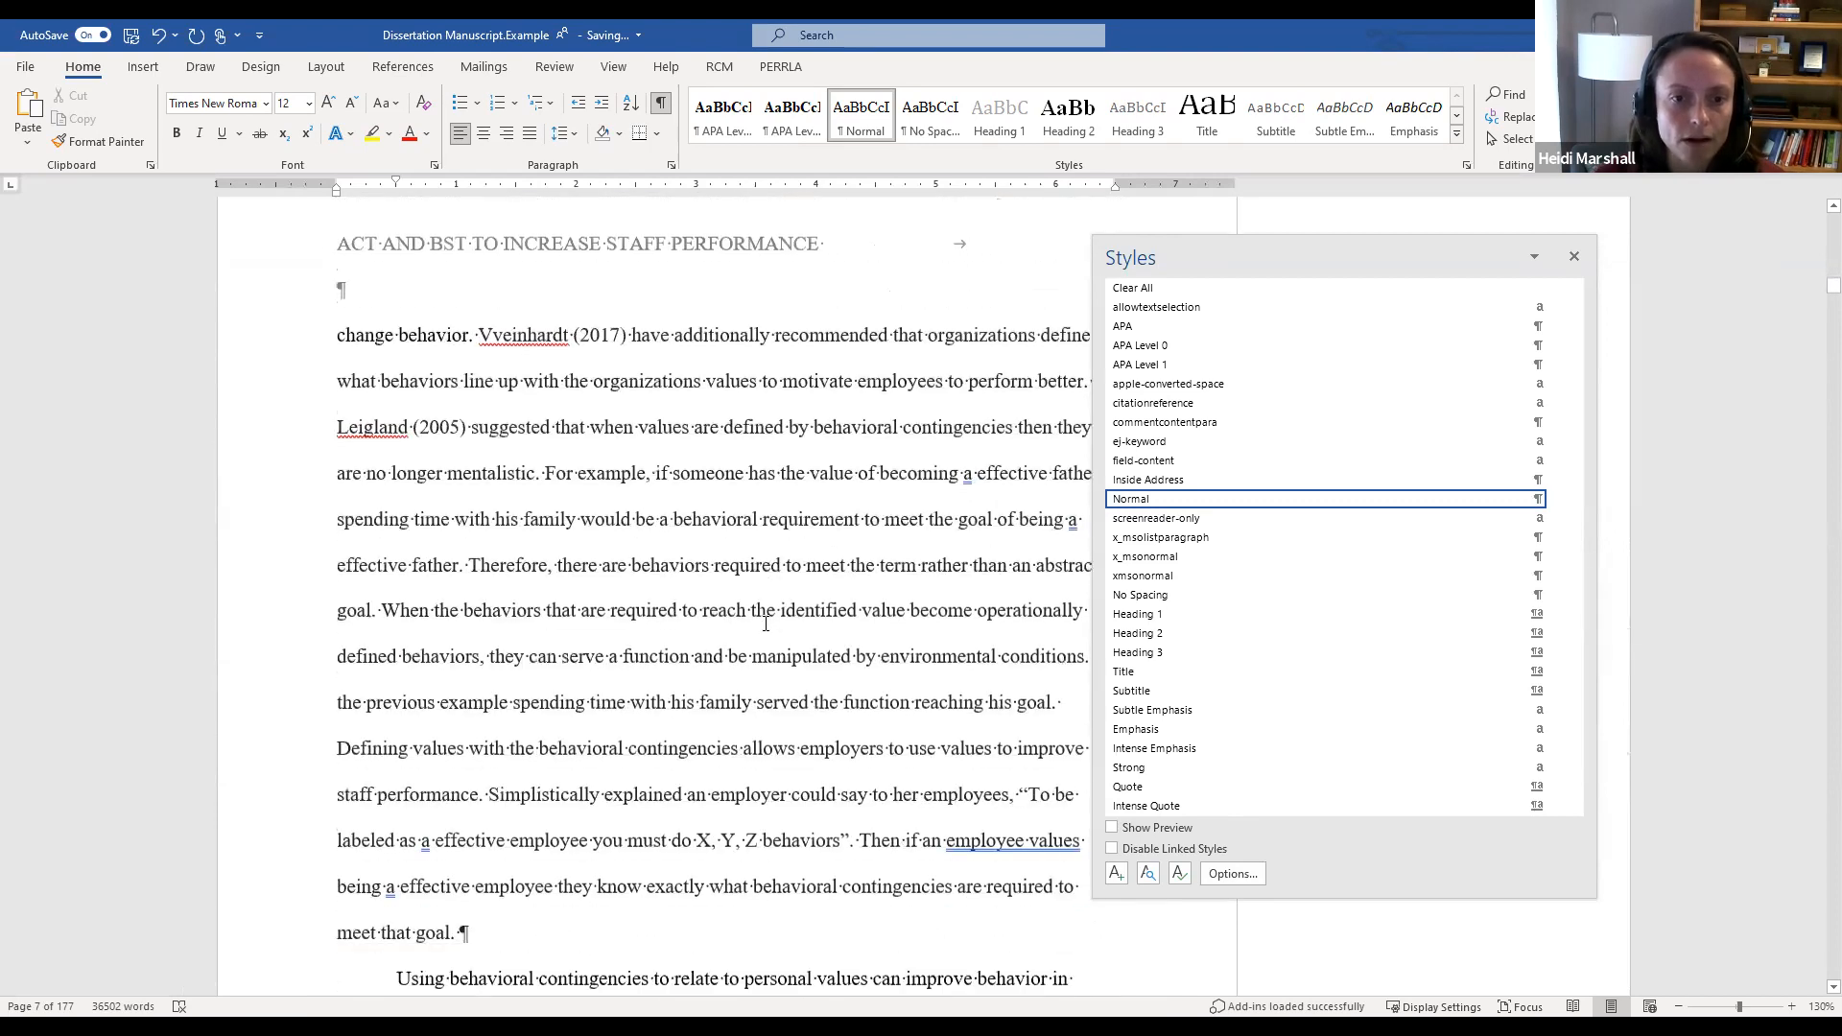
{"action": "scroll", "coordinate": [766, 623], "scroll_direction": "down", "scroll_amount": 15}
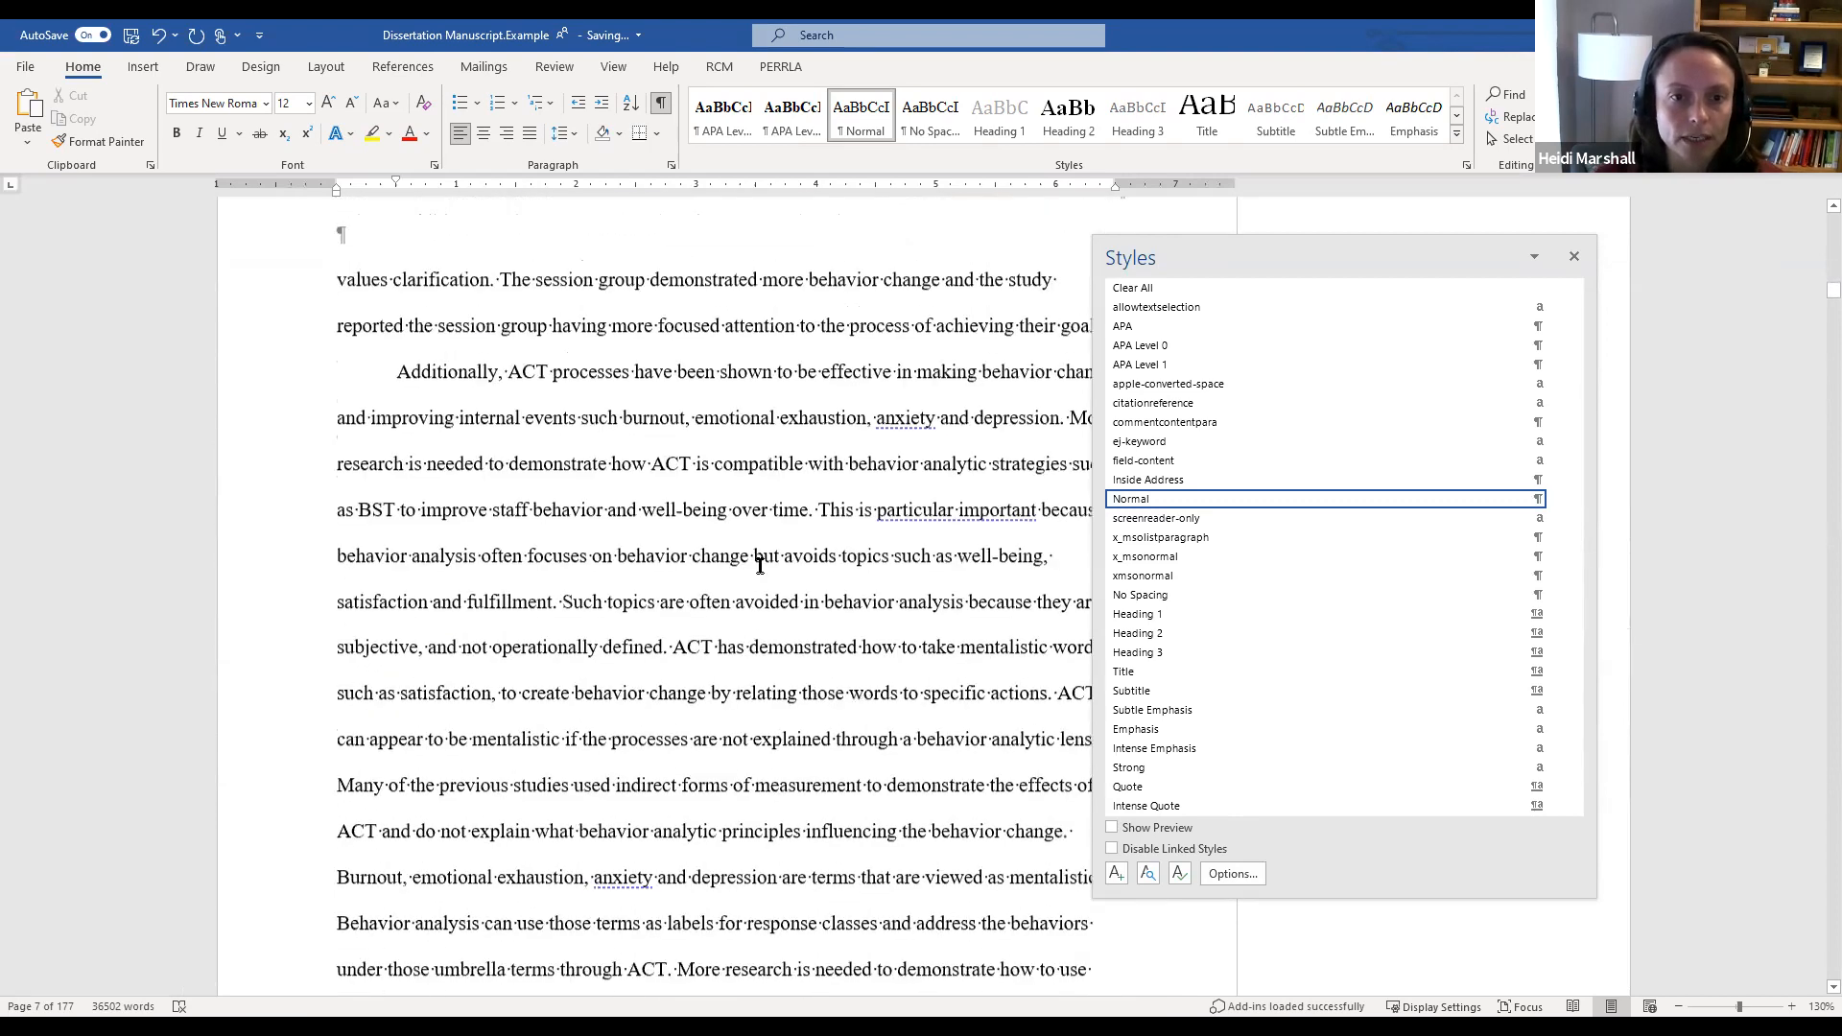
{"action": "left_click", "coordinate": [771, 546]}
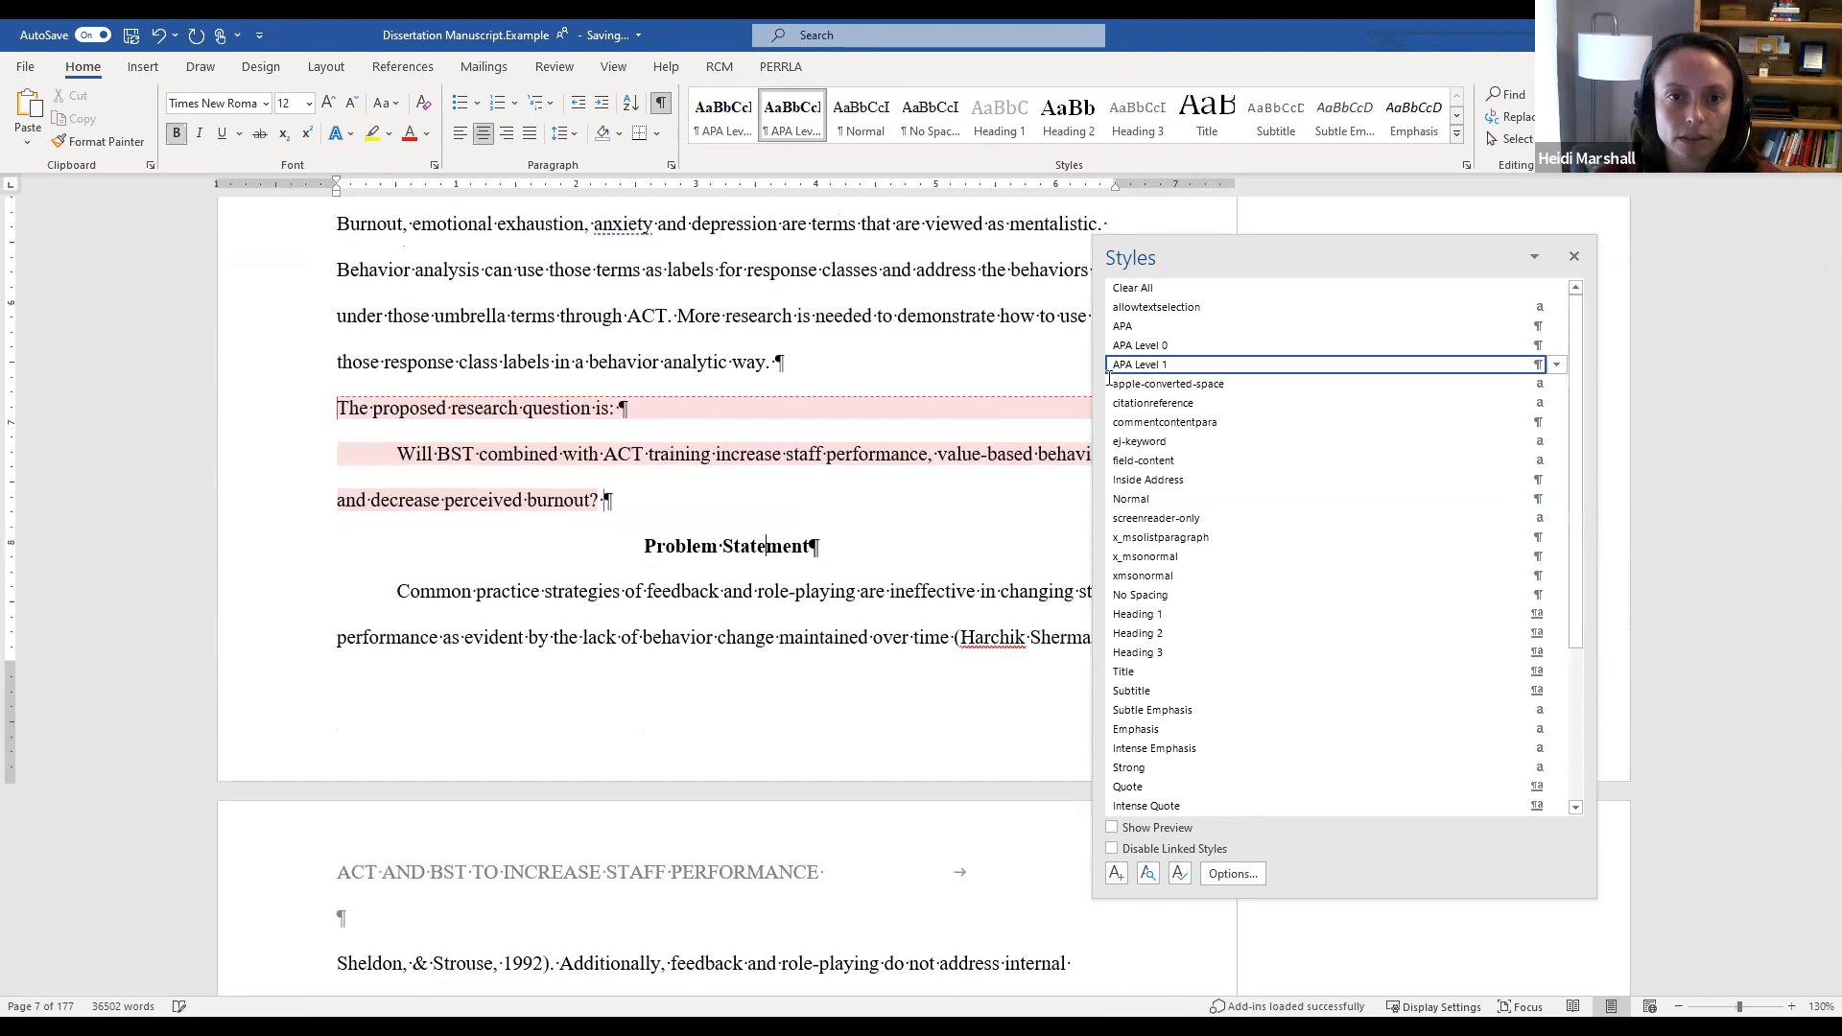
Step: Show the Navigation pane, and apply the APA Level 1 style to the Purpose of the Study heading
{"action": "left_click", "coordinate": [613, 66]}
{"action": "left_click", "coordinate": [472, 142]}
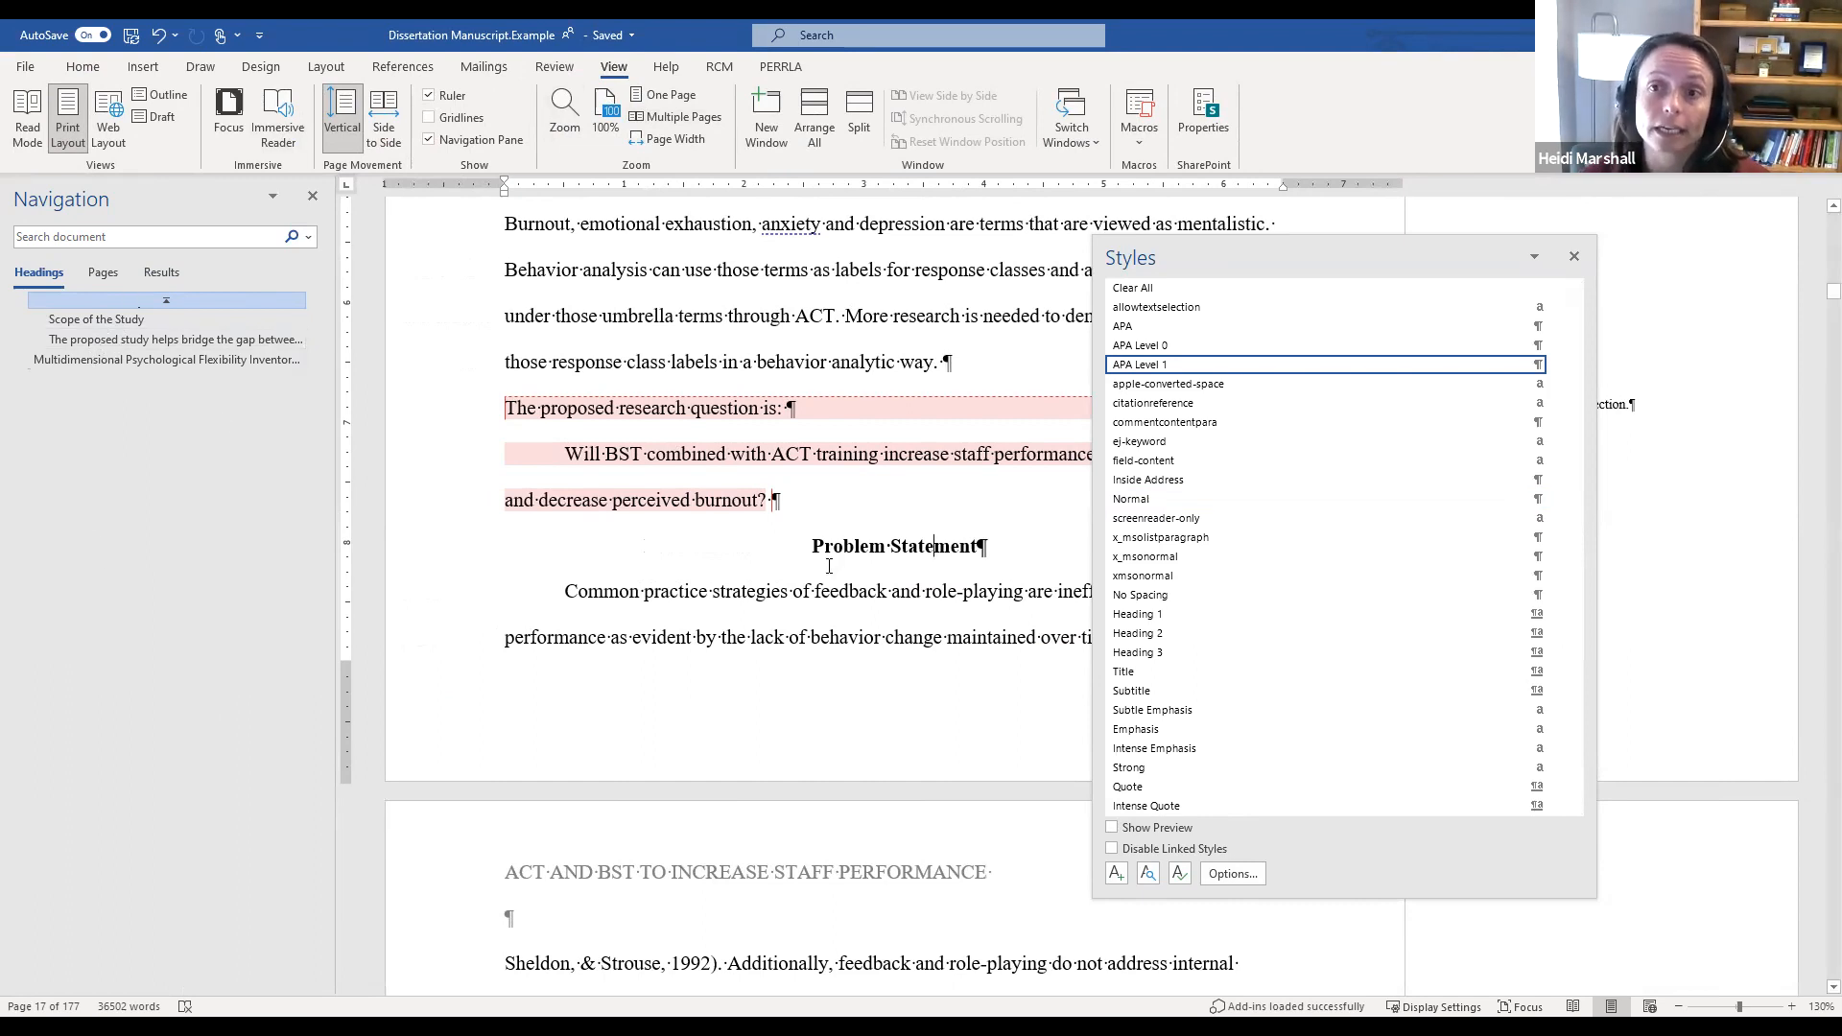
{"action": "scroll", "coordinate": [829, 566], "scroll_direction": "down", "scroll_amount": 6}
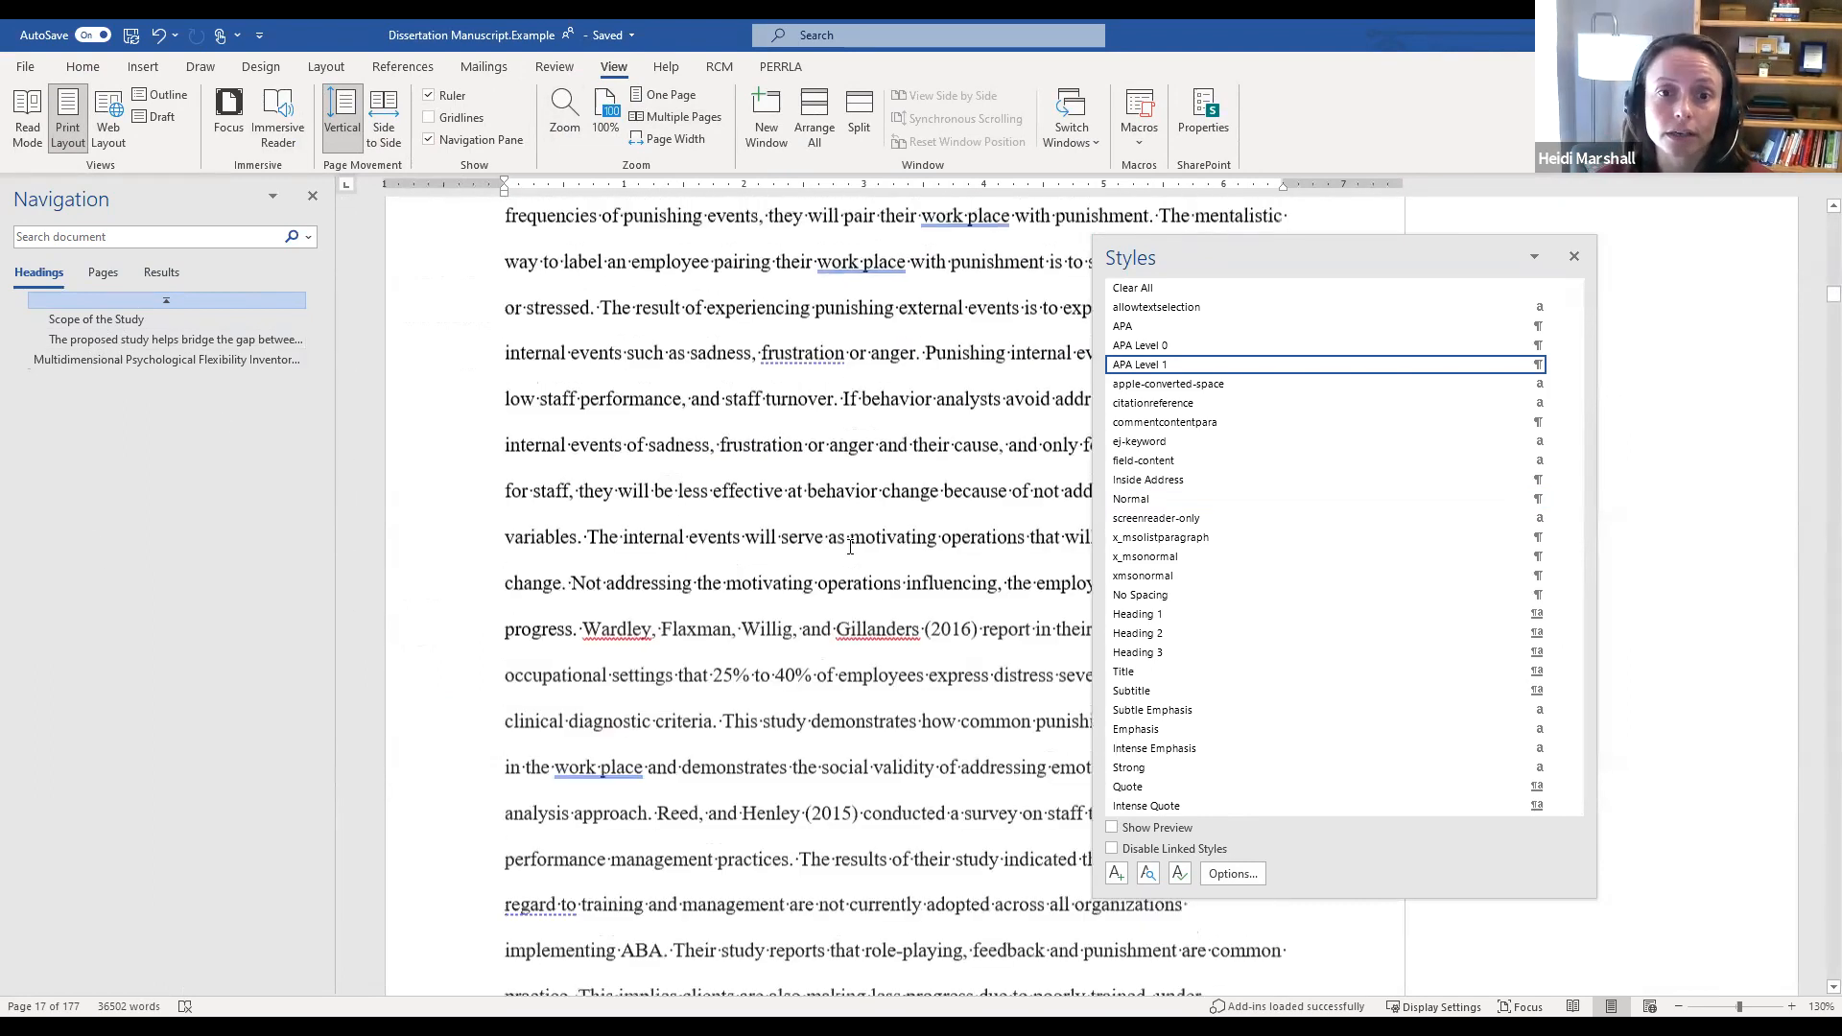
{"action": "scroll", "coordinate": [850, 547], "scroll_direction": "down", "scroll_amount": 15}
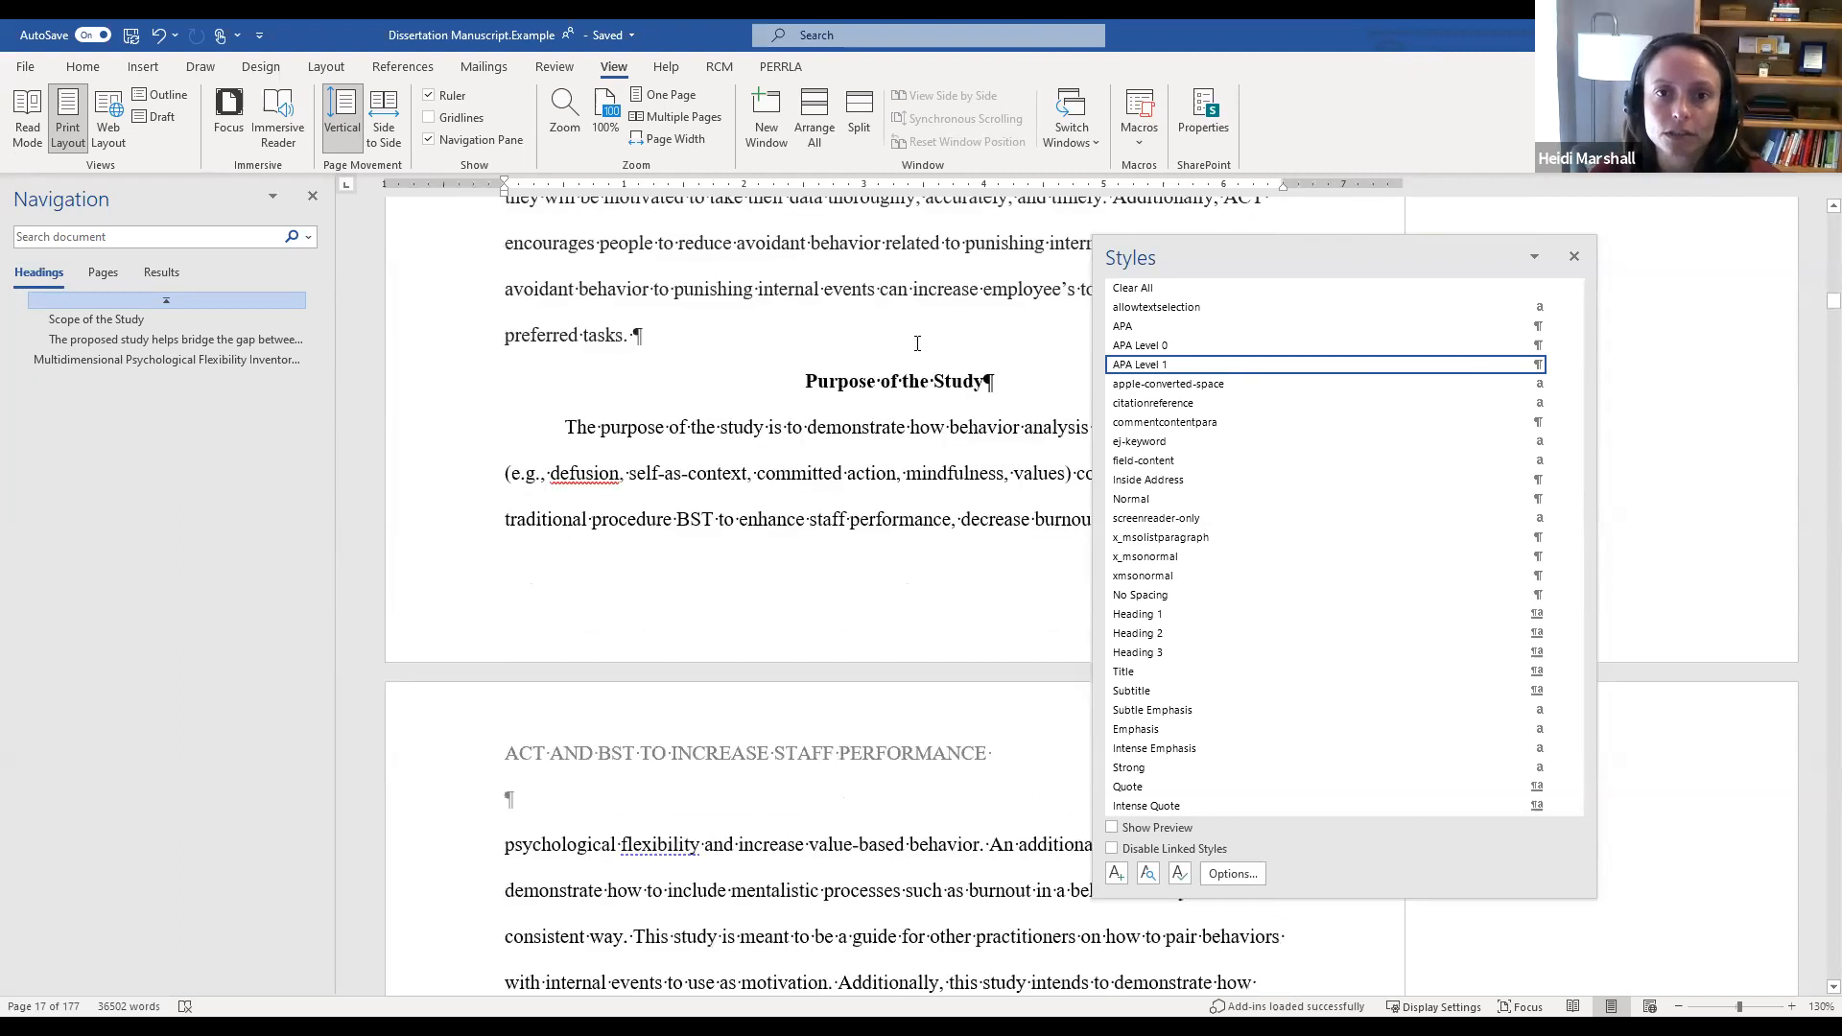
{"action": "scroll", "coordinate": [917, 343], "scroll_direction": "down", "scroll_amount": 1}
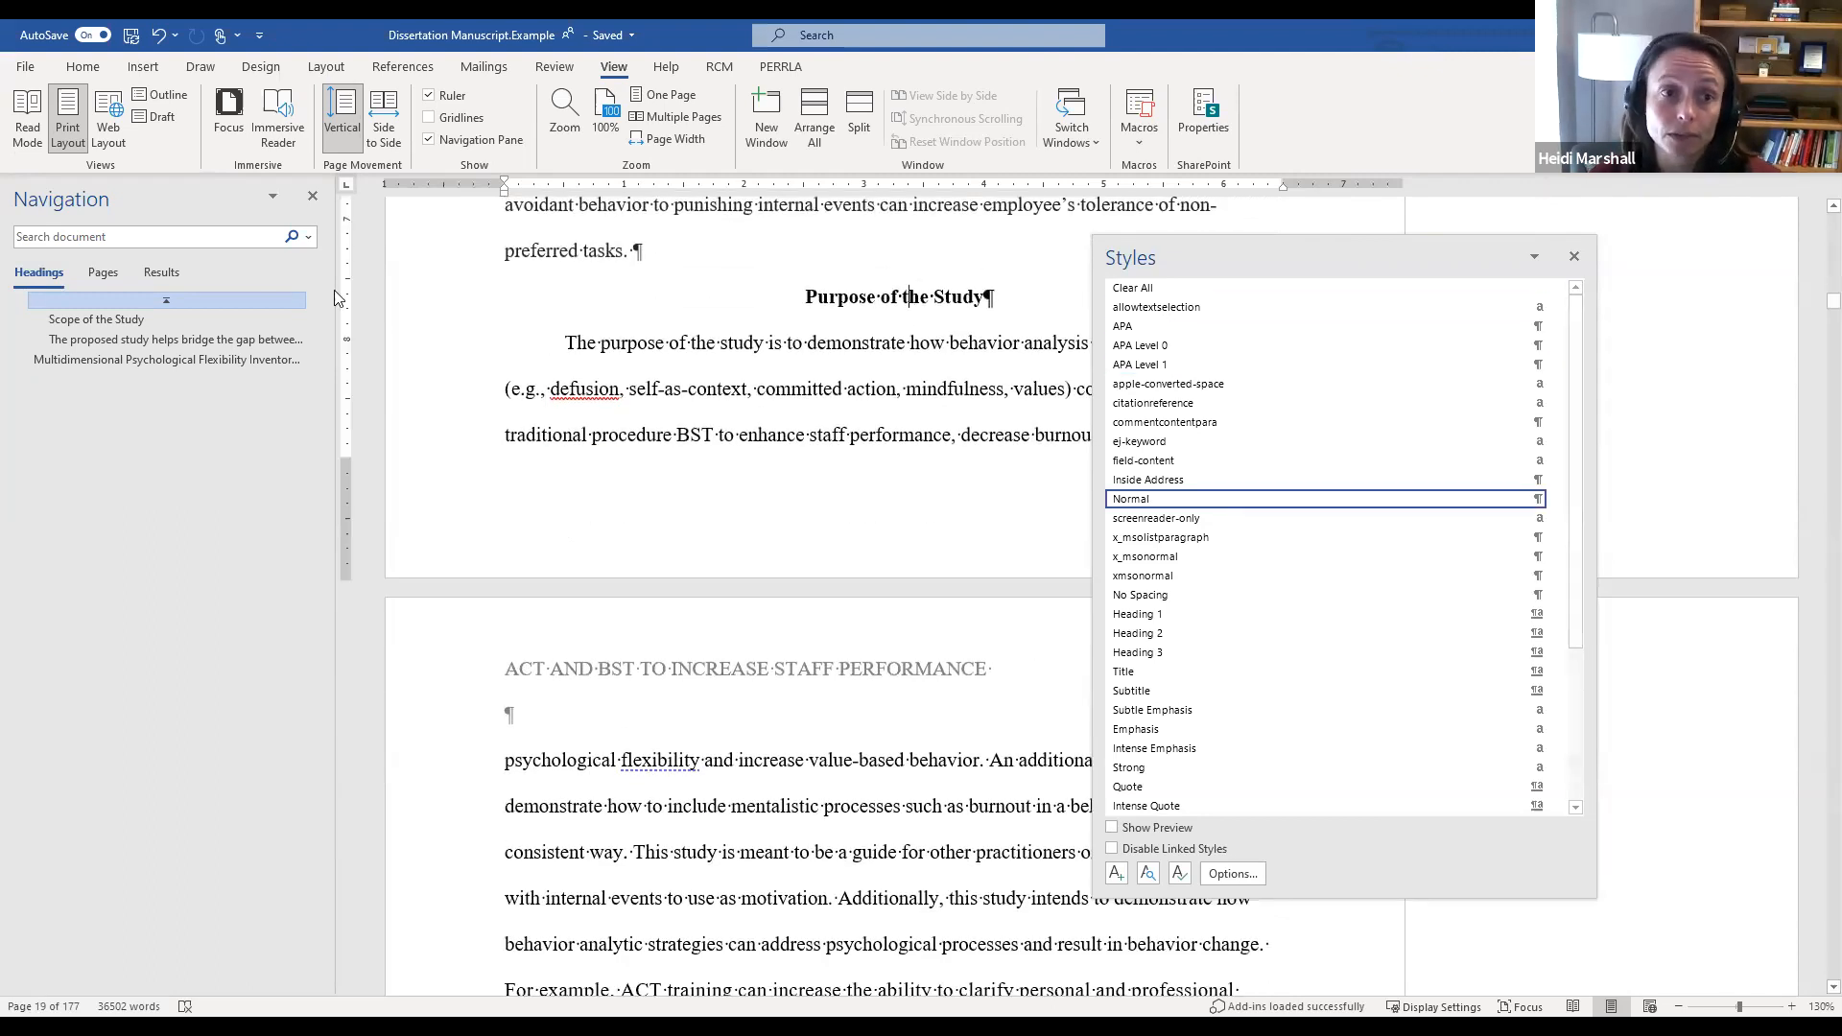
{"action": "left_click", "coordinate": [1294, 365]}
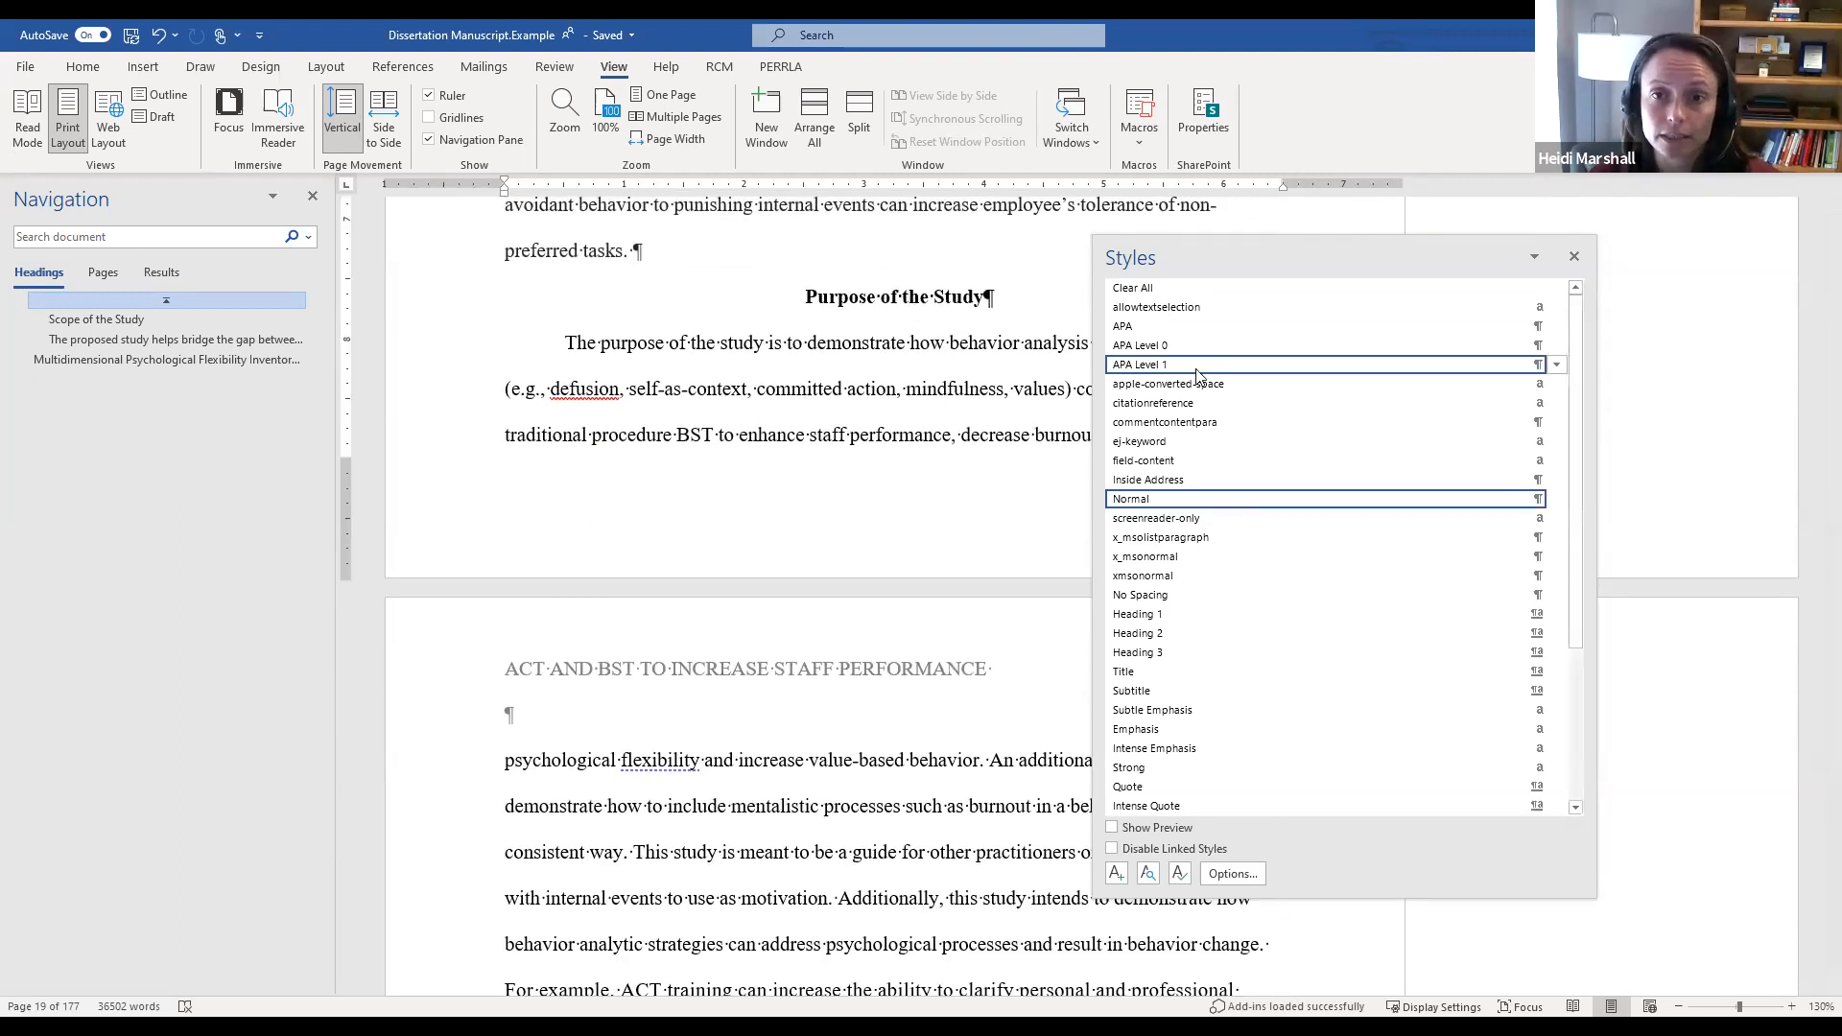
Step: Apply the APA Level 1 style to the Research Question and Hypothesis heading and the Scope of the Study heading
{"action": "left_click", "coordinate": [902, 392]}
{"action": "scroll", "coordinate": [919, 405], "scroll_direction": "down", "scroll_amount": 10}
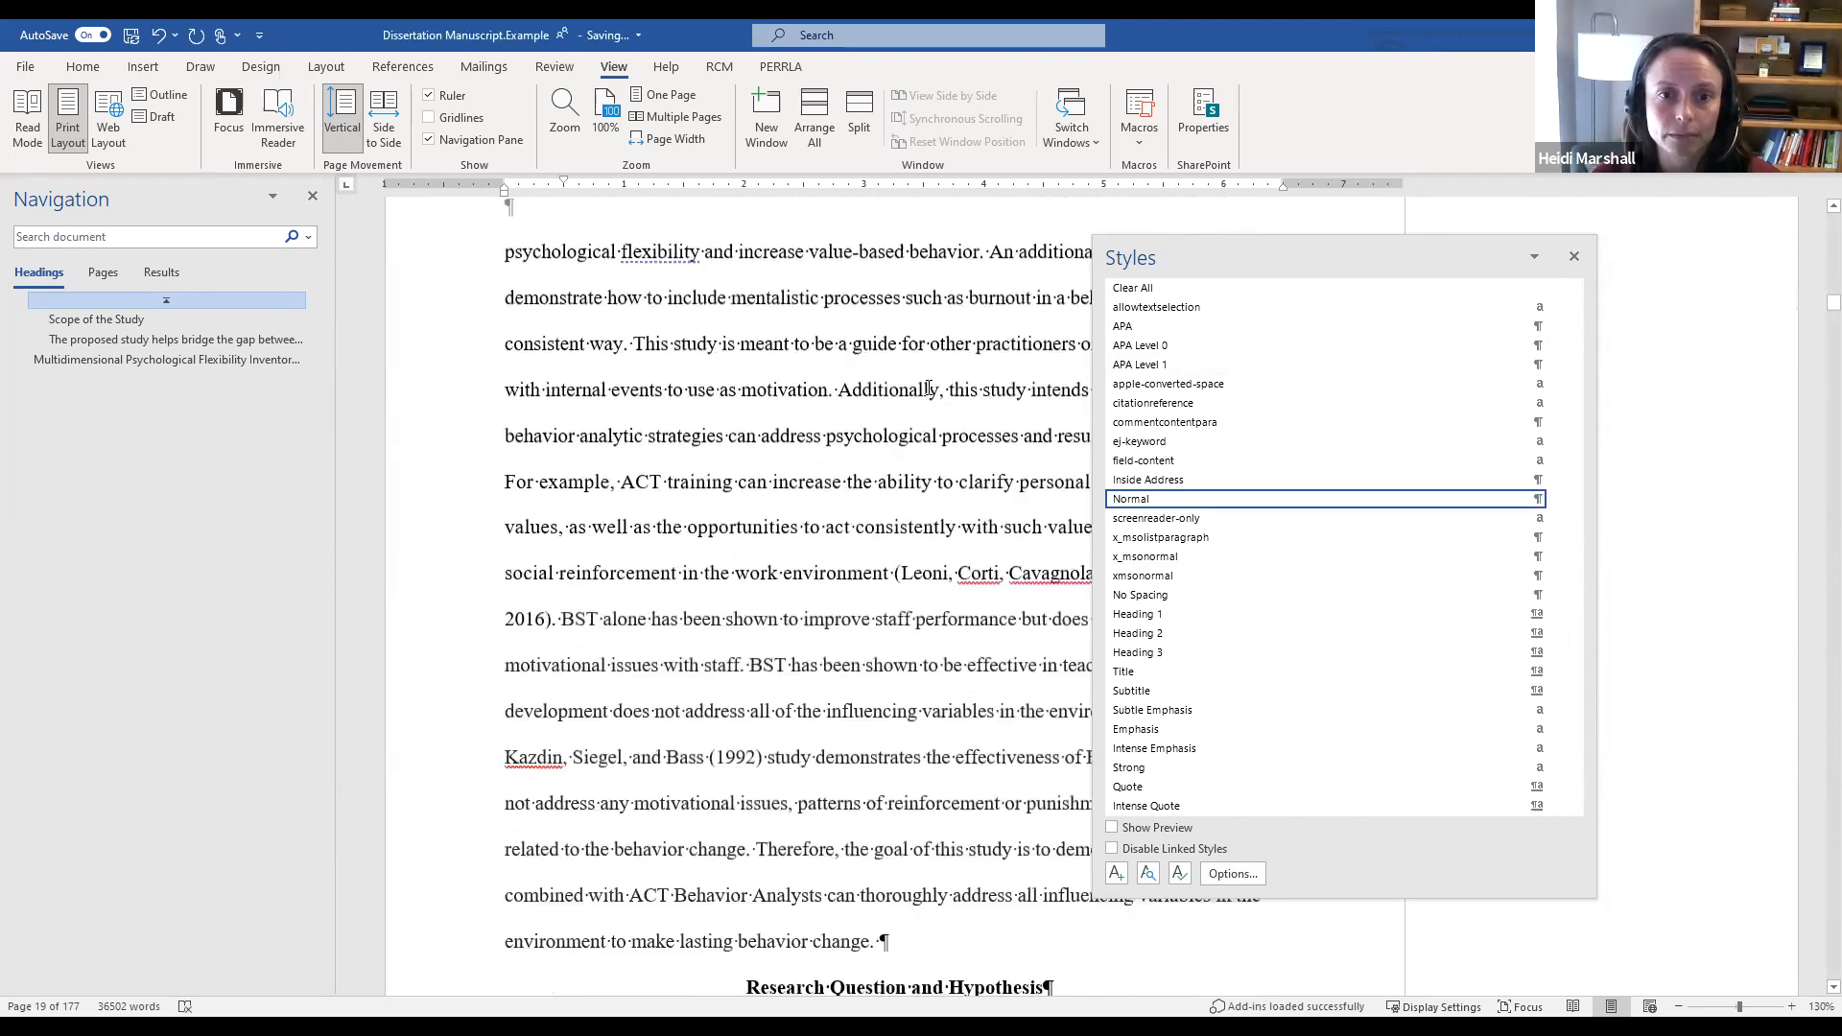
{"action": "left_click", "coordinate": [950, 457]}
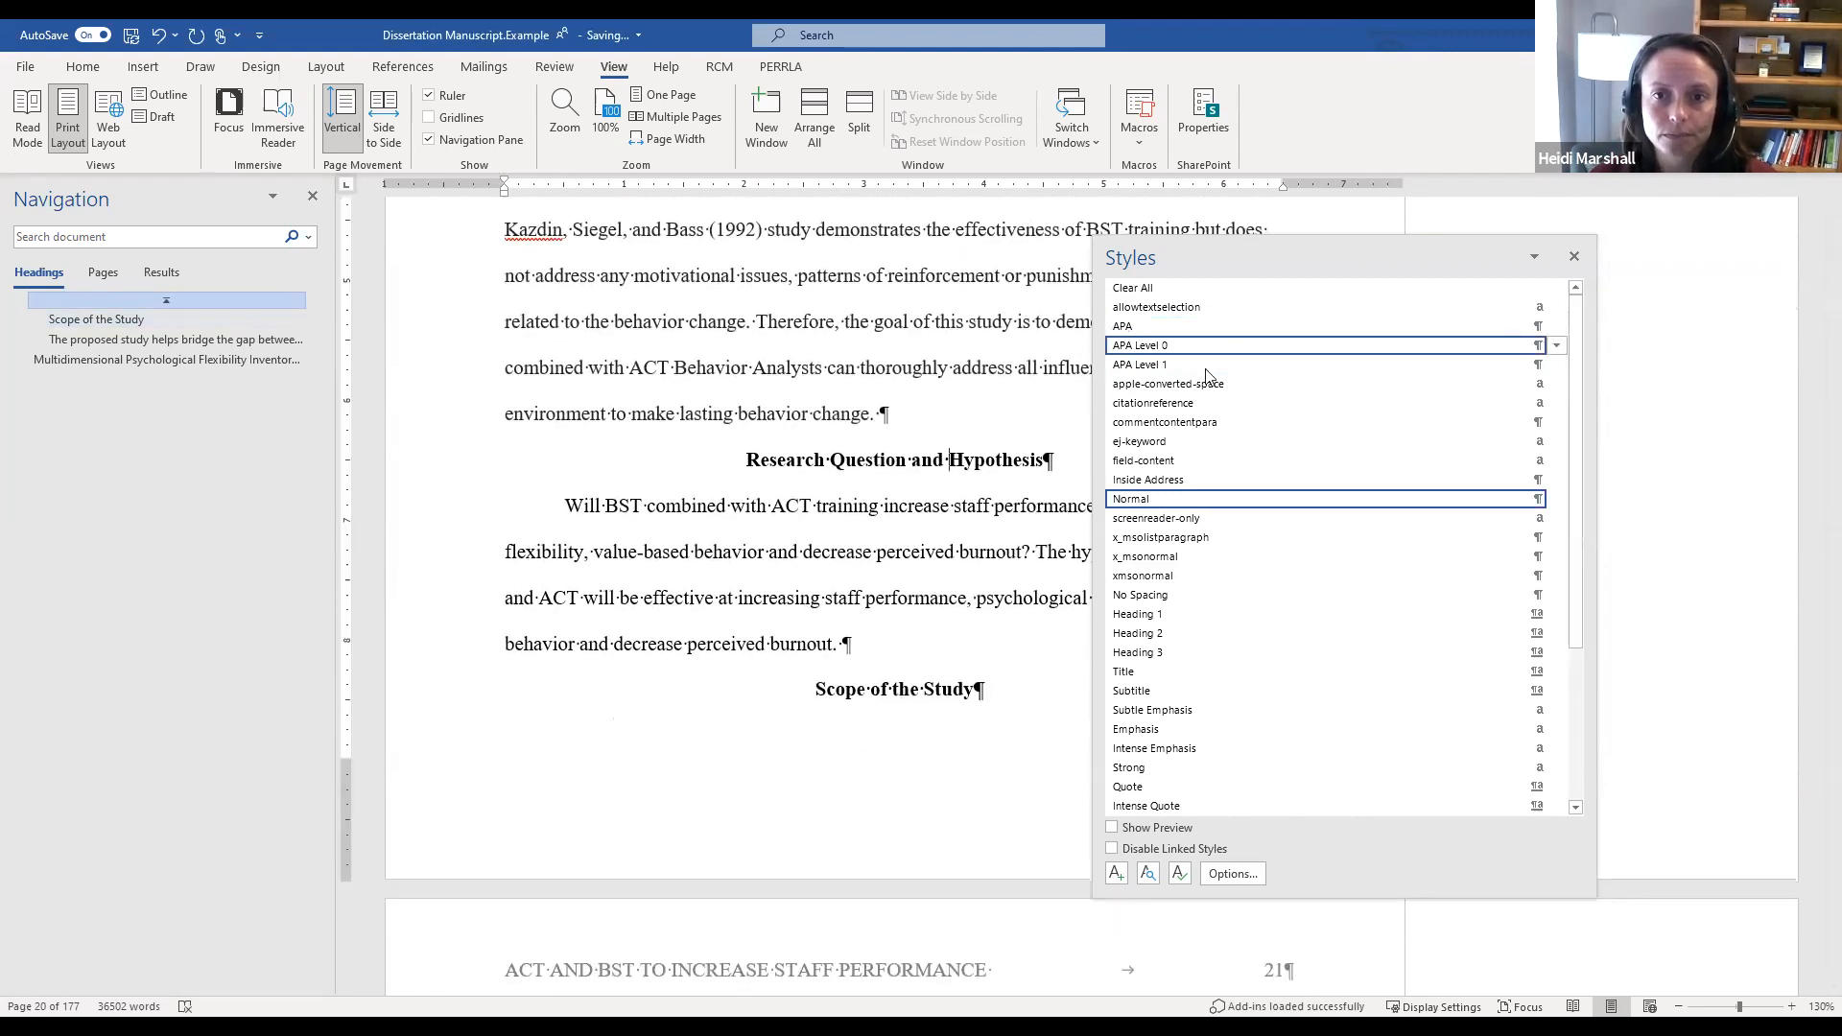
{"action": "left_click", "coordinate": [844, 644]}
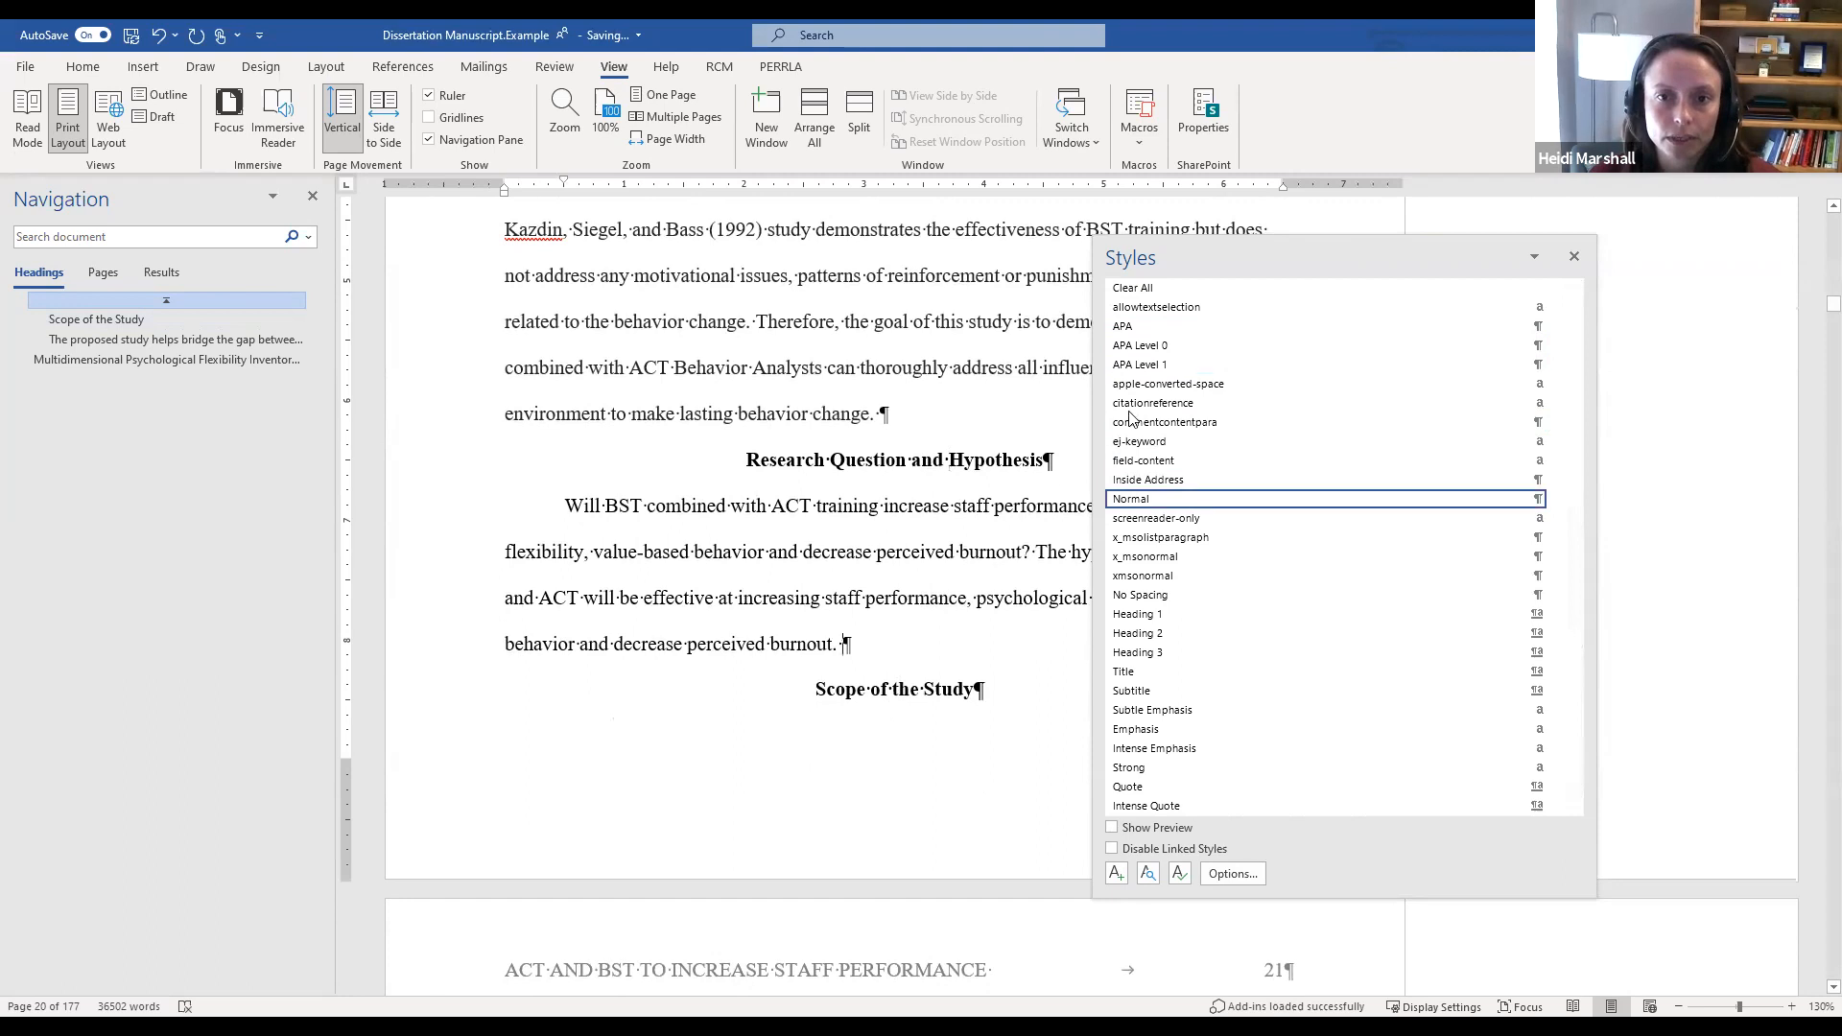
{"action": "left_click", "coordinate": [911, 695]}
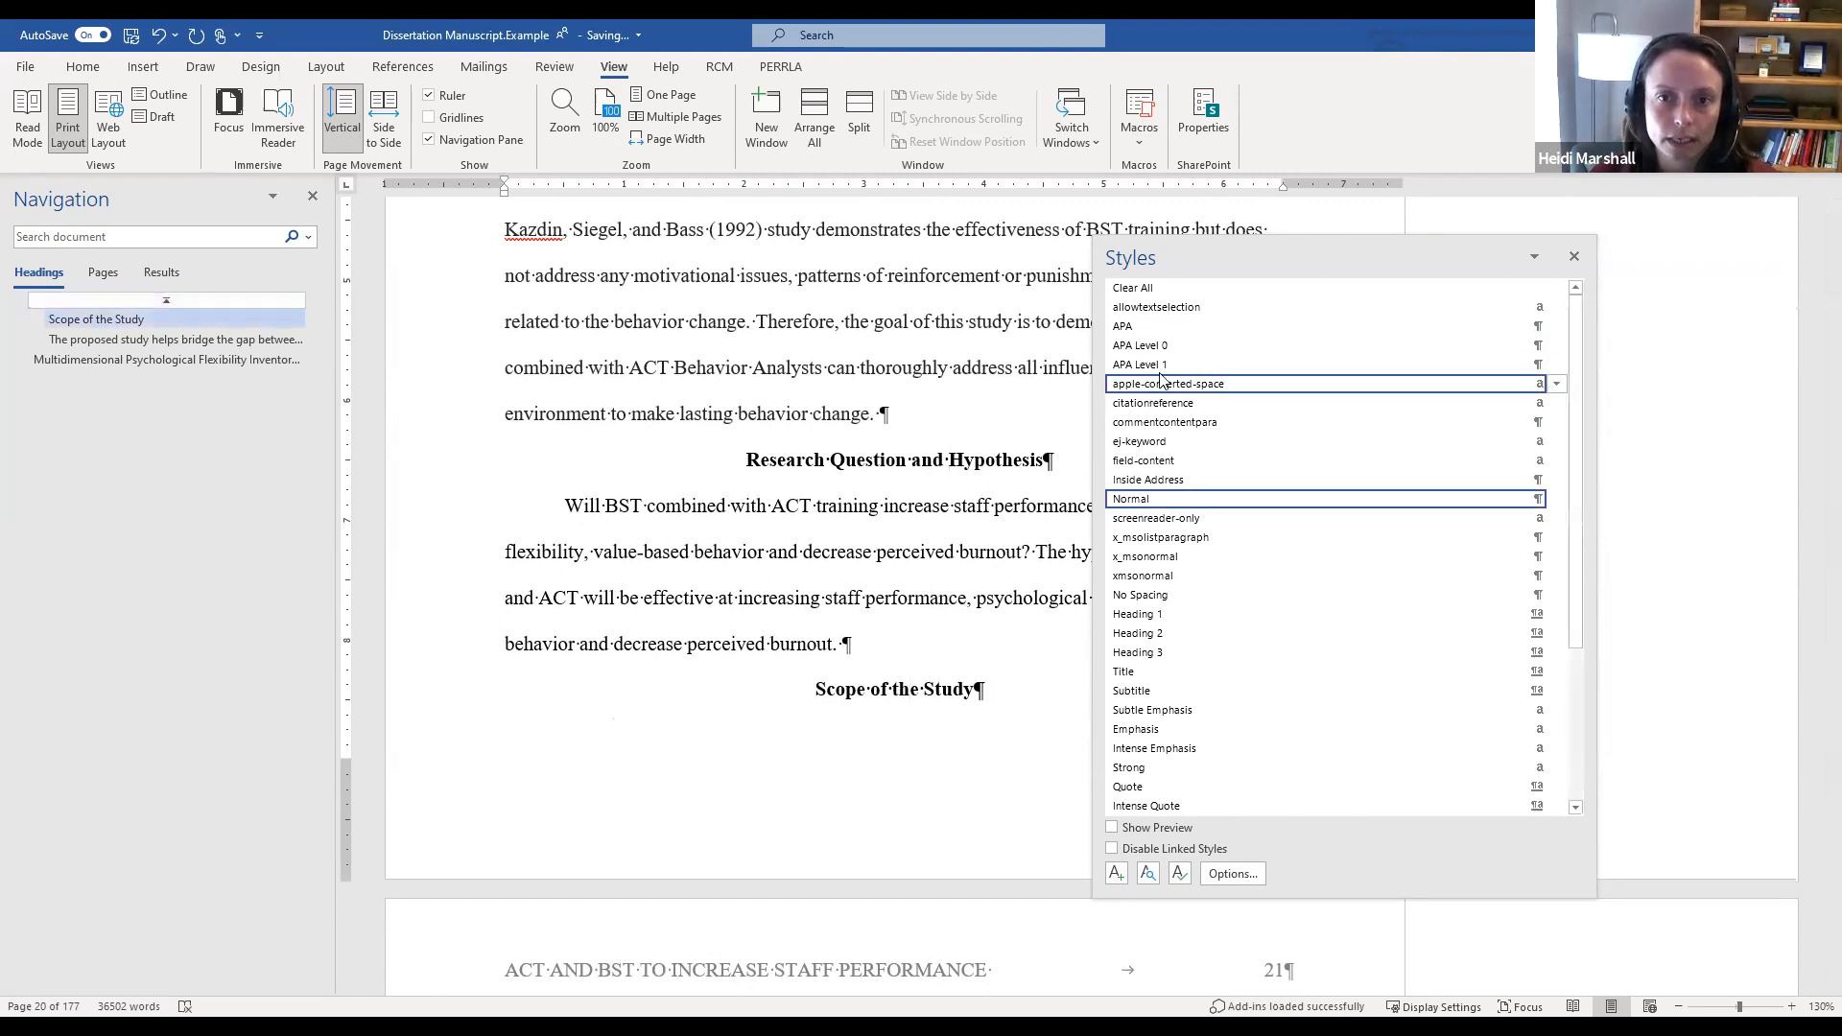
{"action": "scroll", "coordinate": [691, 710], "scroll_direction": "down", "scroll_amount": 10}
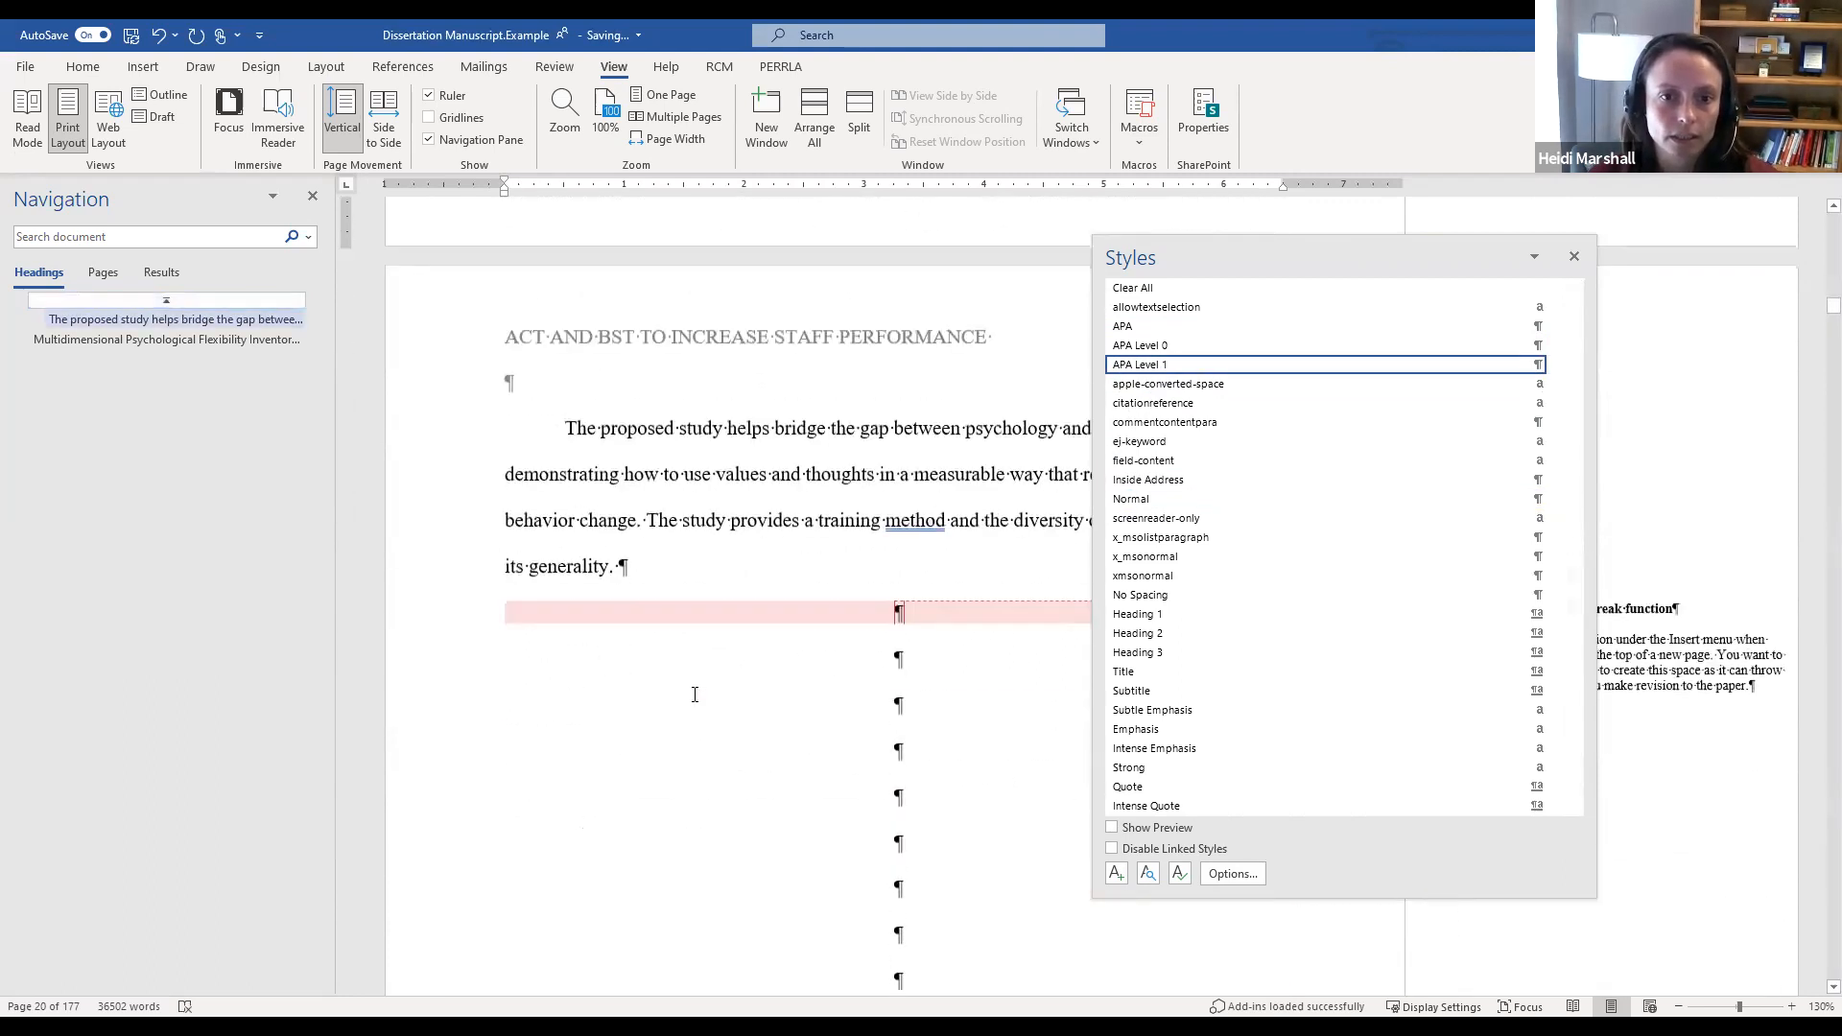
Step: Close the Navigation pane and delete most of the empty paragraphs between the end of Chapter 1 and the Chapter 2 heading
{"action": "left_click", "coordinate": [312, 197]}
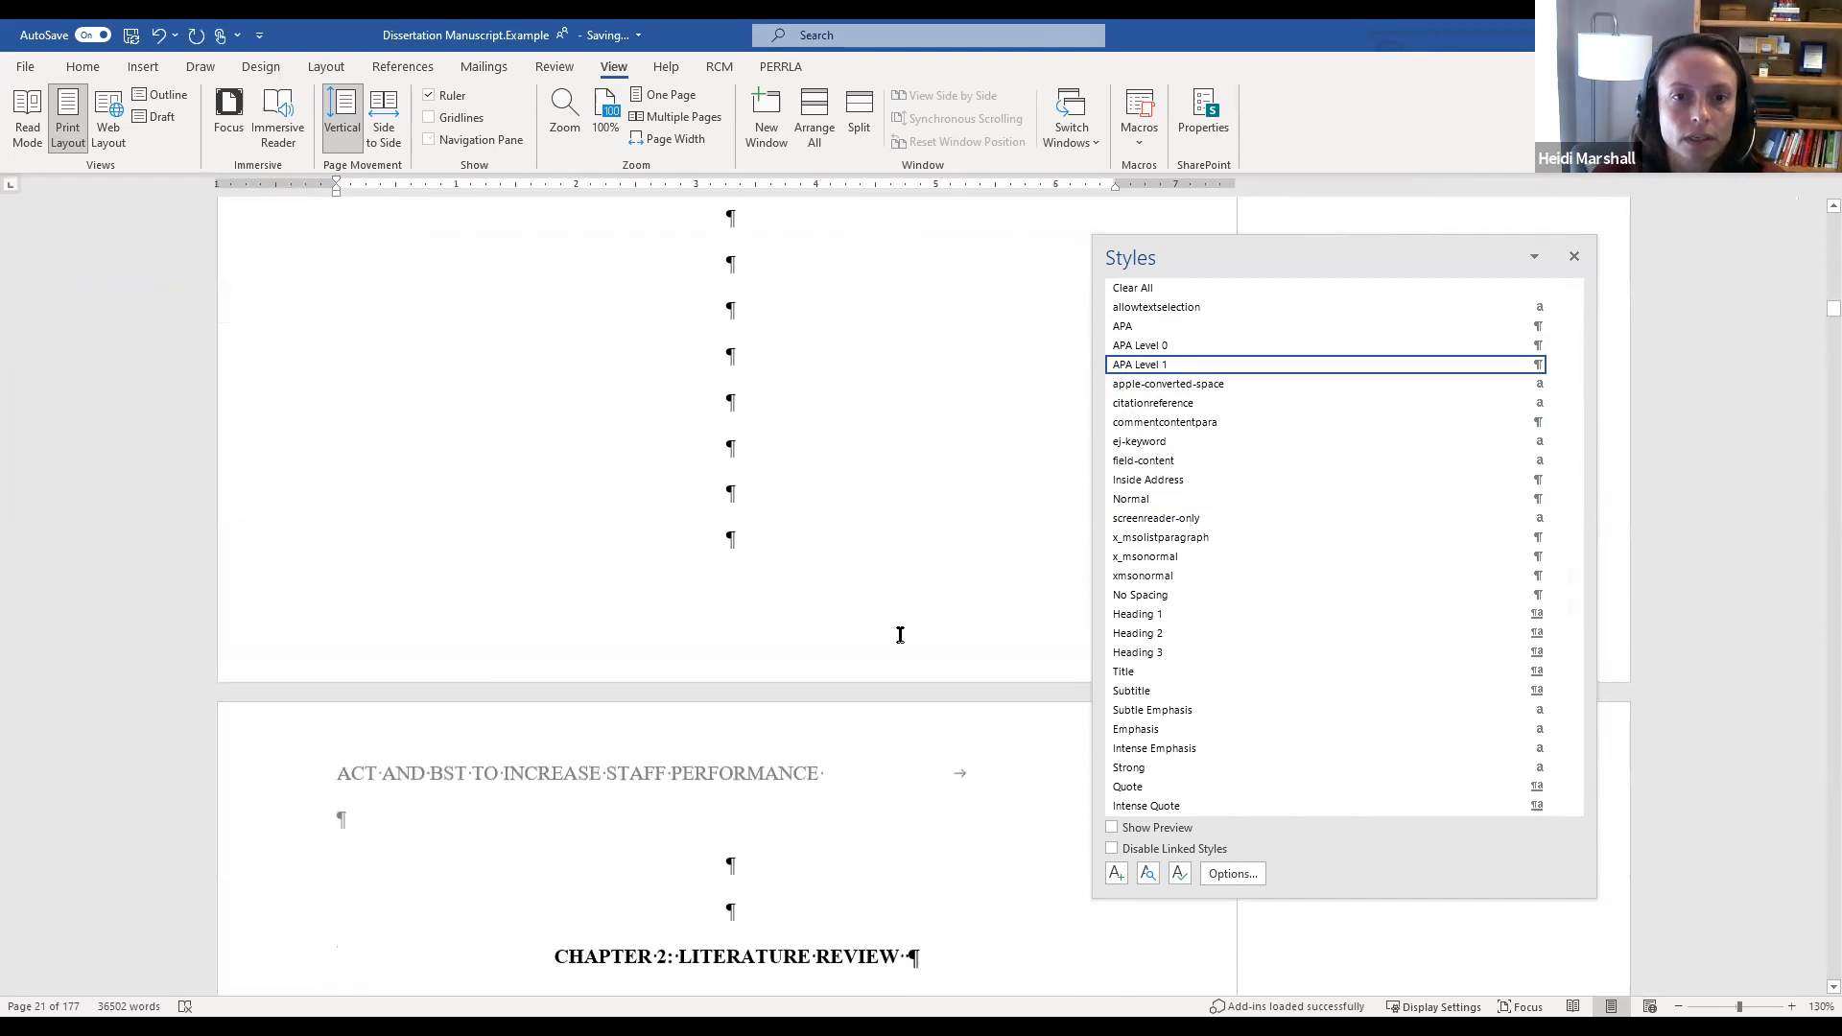
{"action": "scroll", "coordinate": [729, 431], "scroll_direction": "up", "scroll_amount": 1}
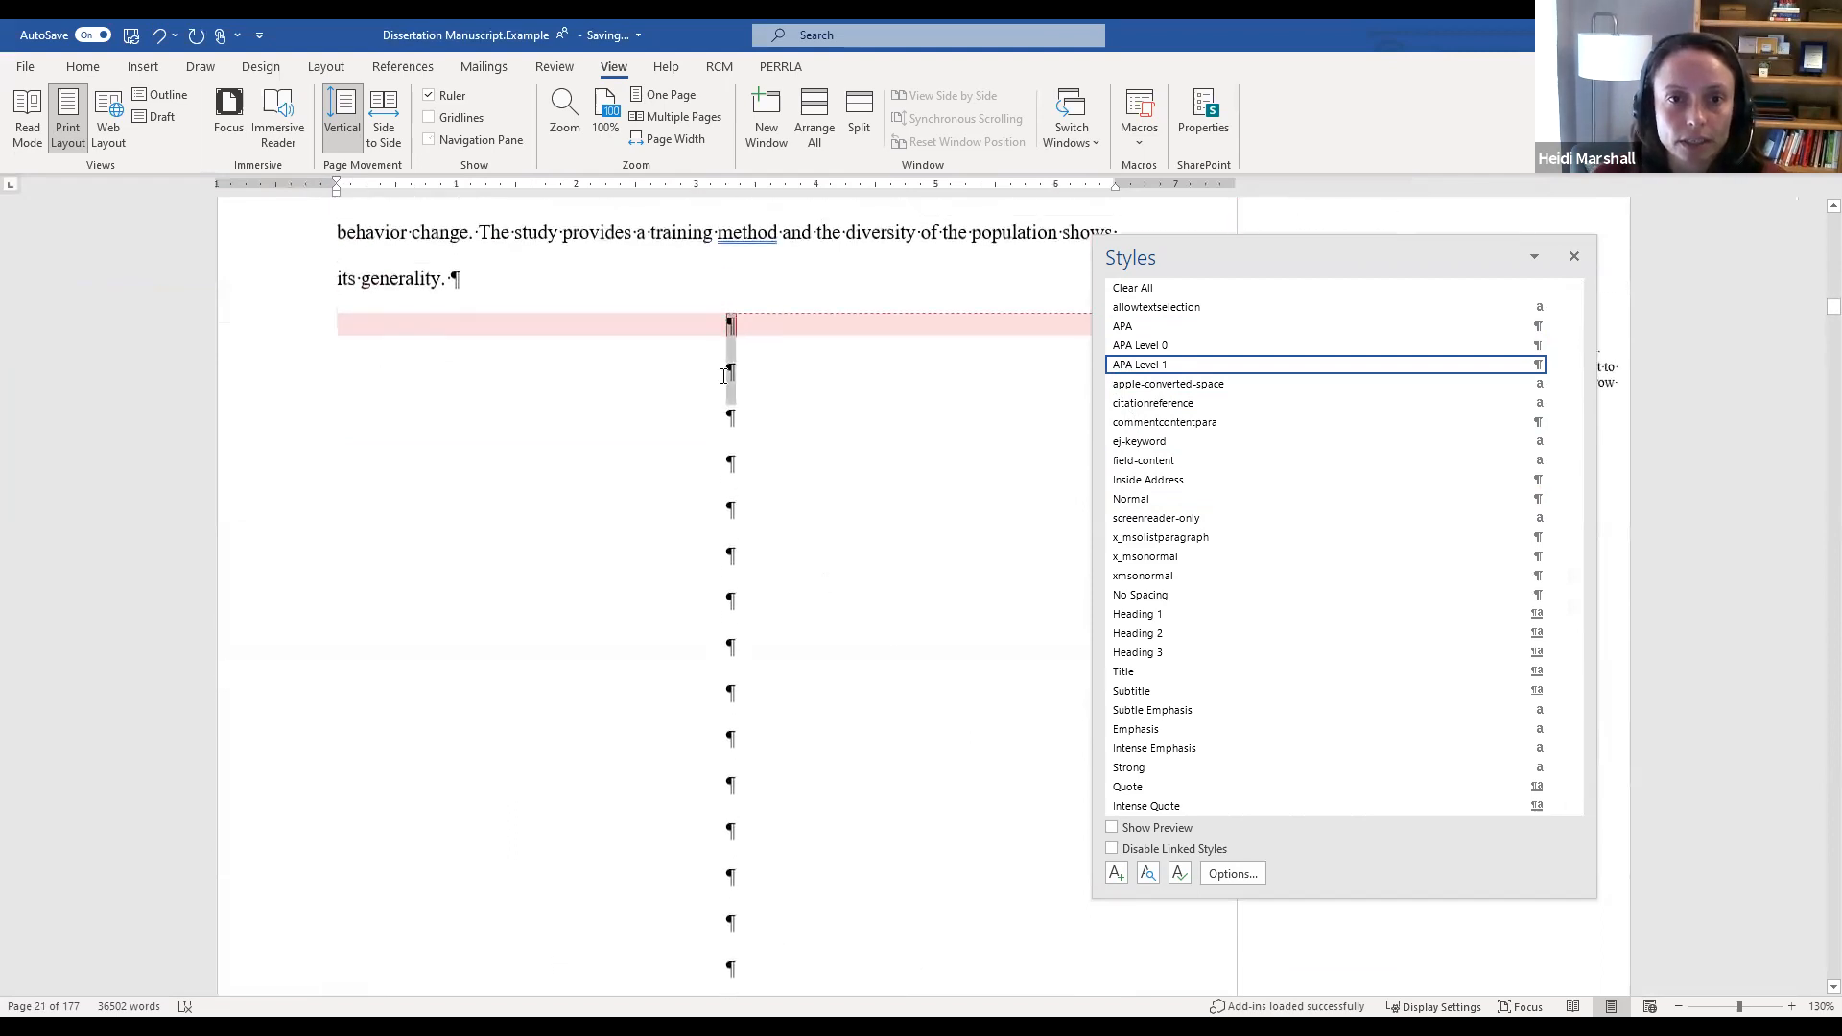
{"action": "left_click_drag", "start_coordinate": [720, 300], "coordinate": [794, 883]}
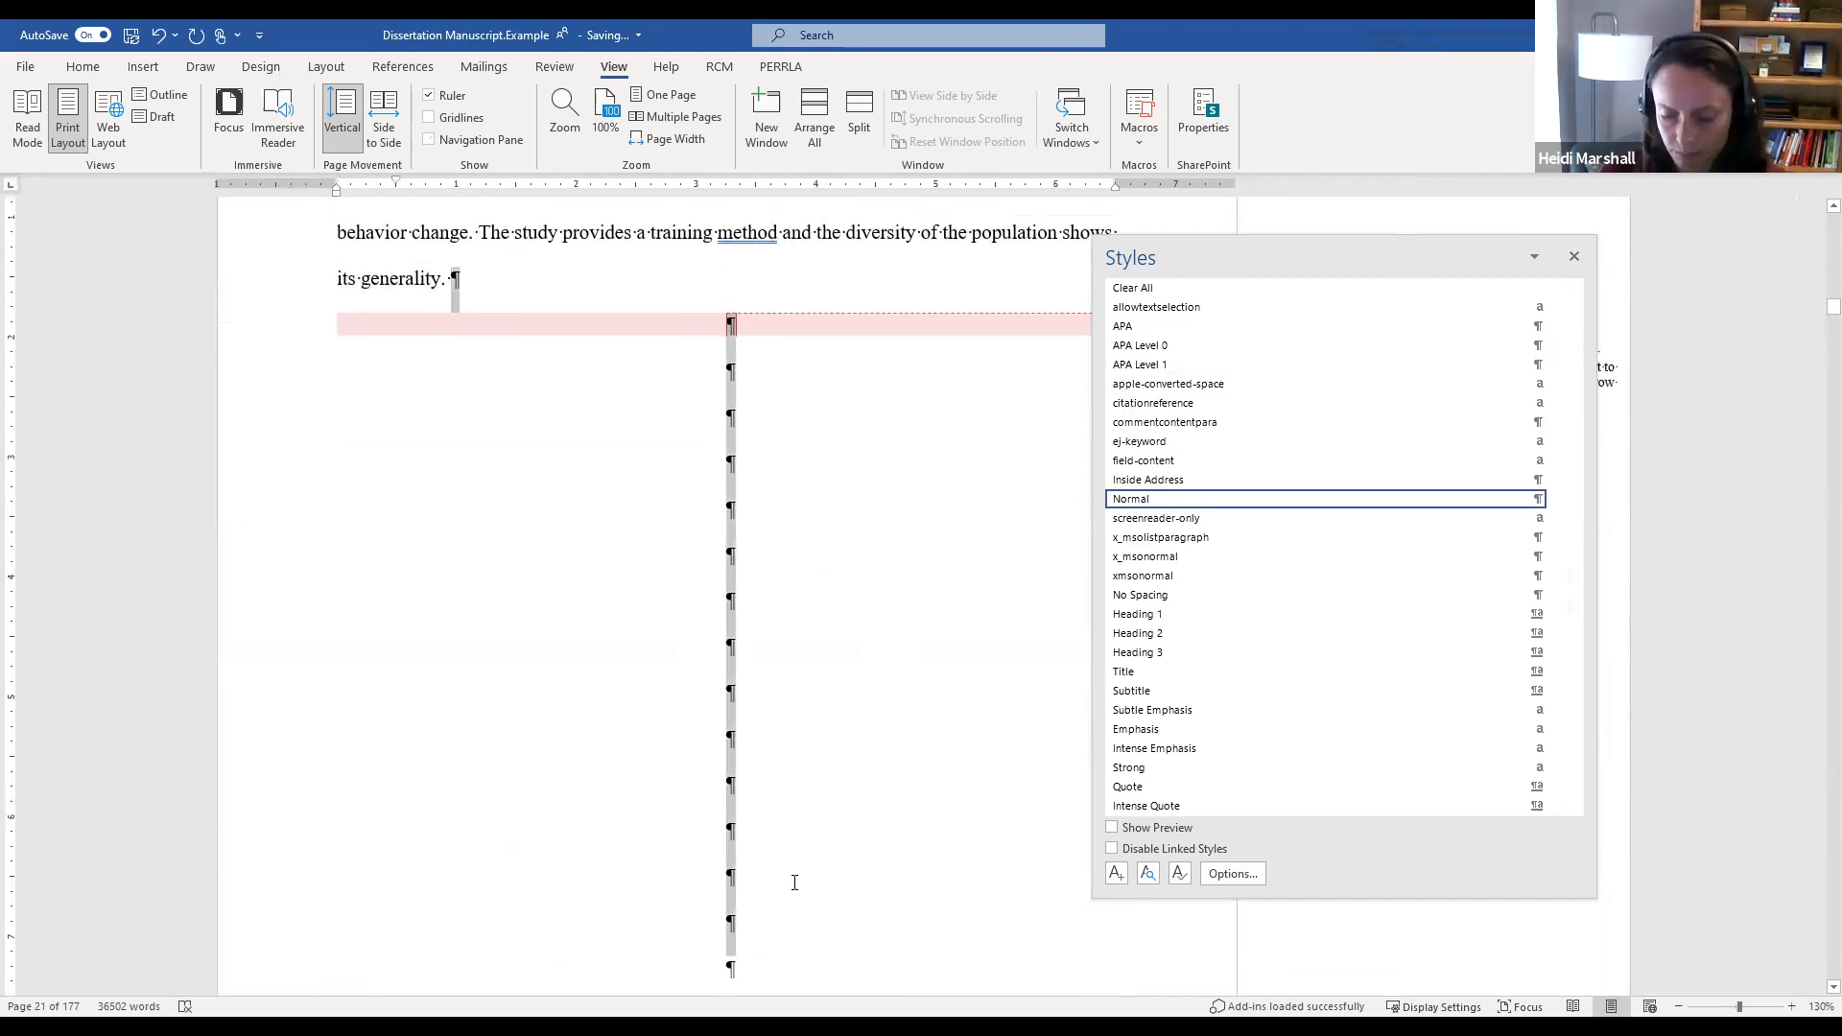
{"action": "key", "text": "Delete"}
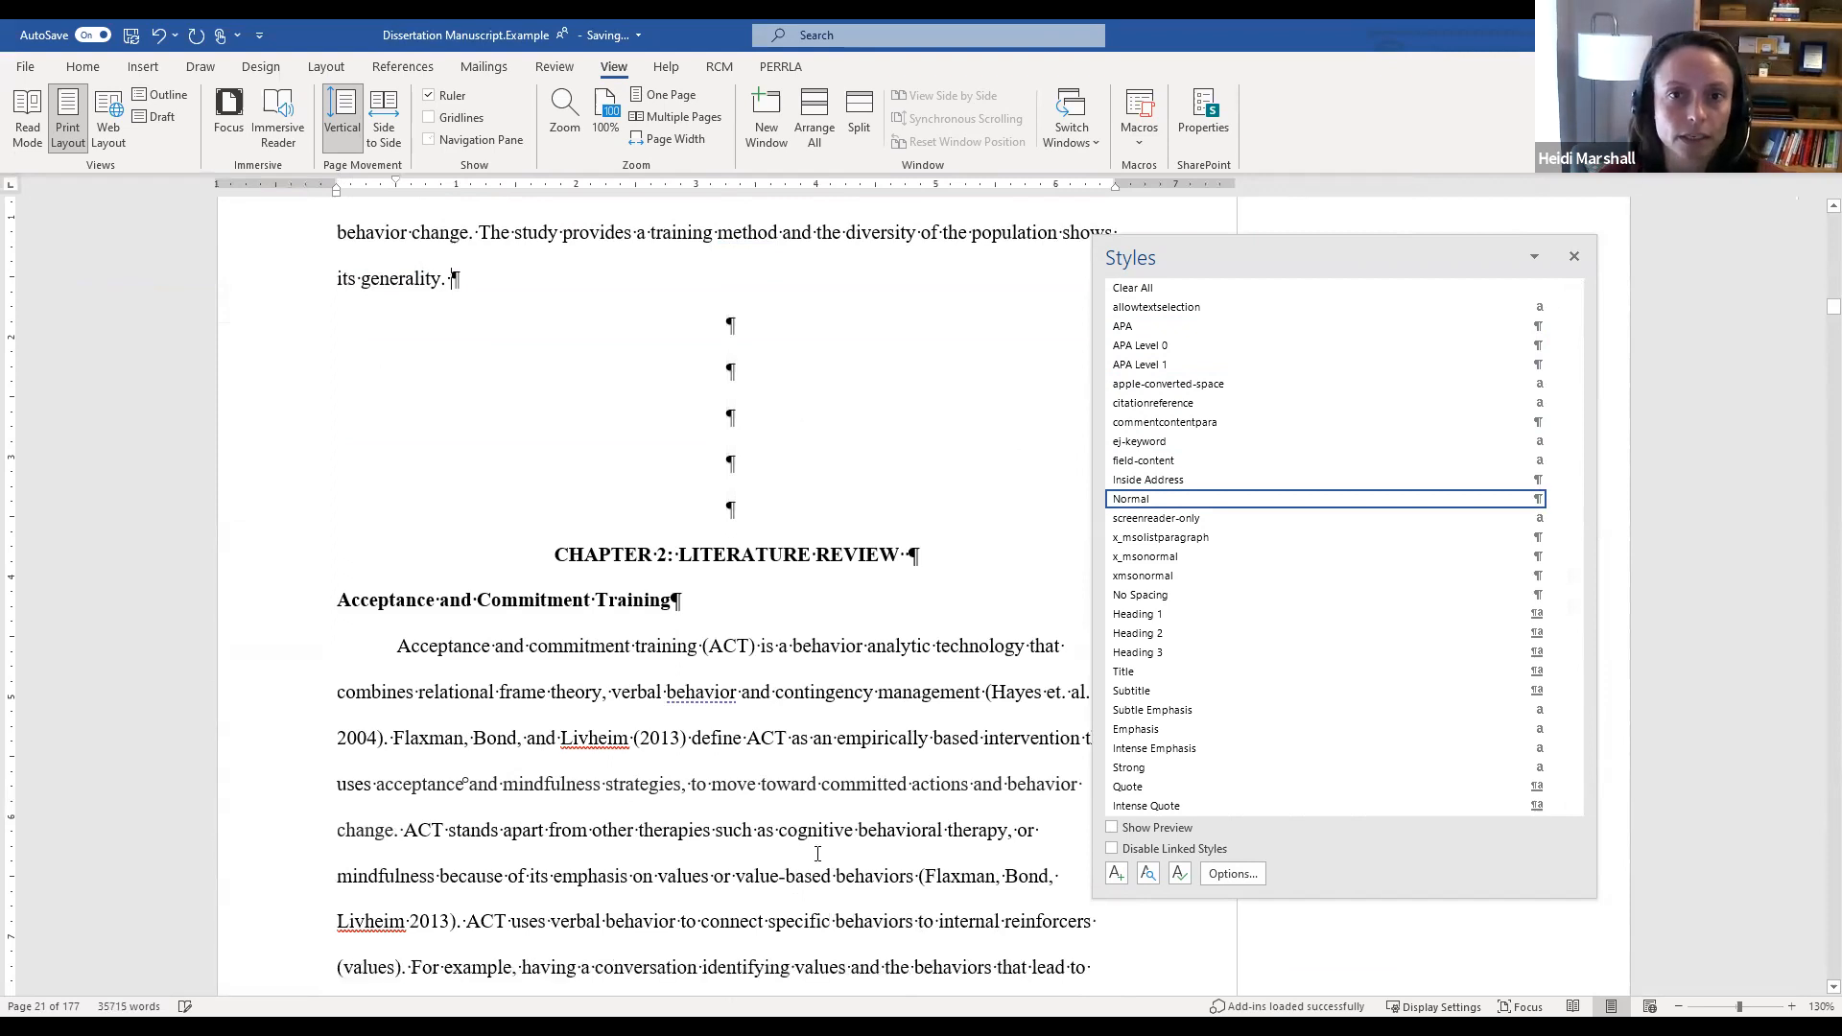
Step: Insert a page break directly before the Chapter 2: Literature Review heading
{"action": "left_click", "coordinate": [554, 564]}
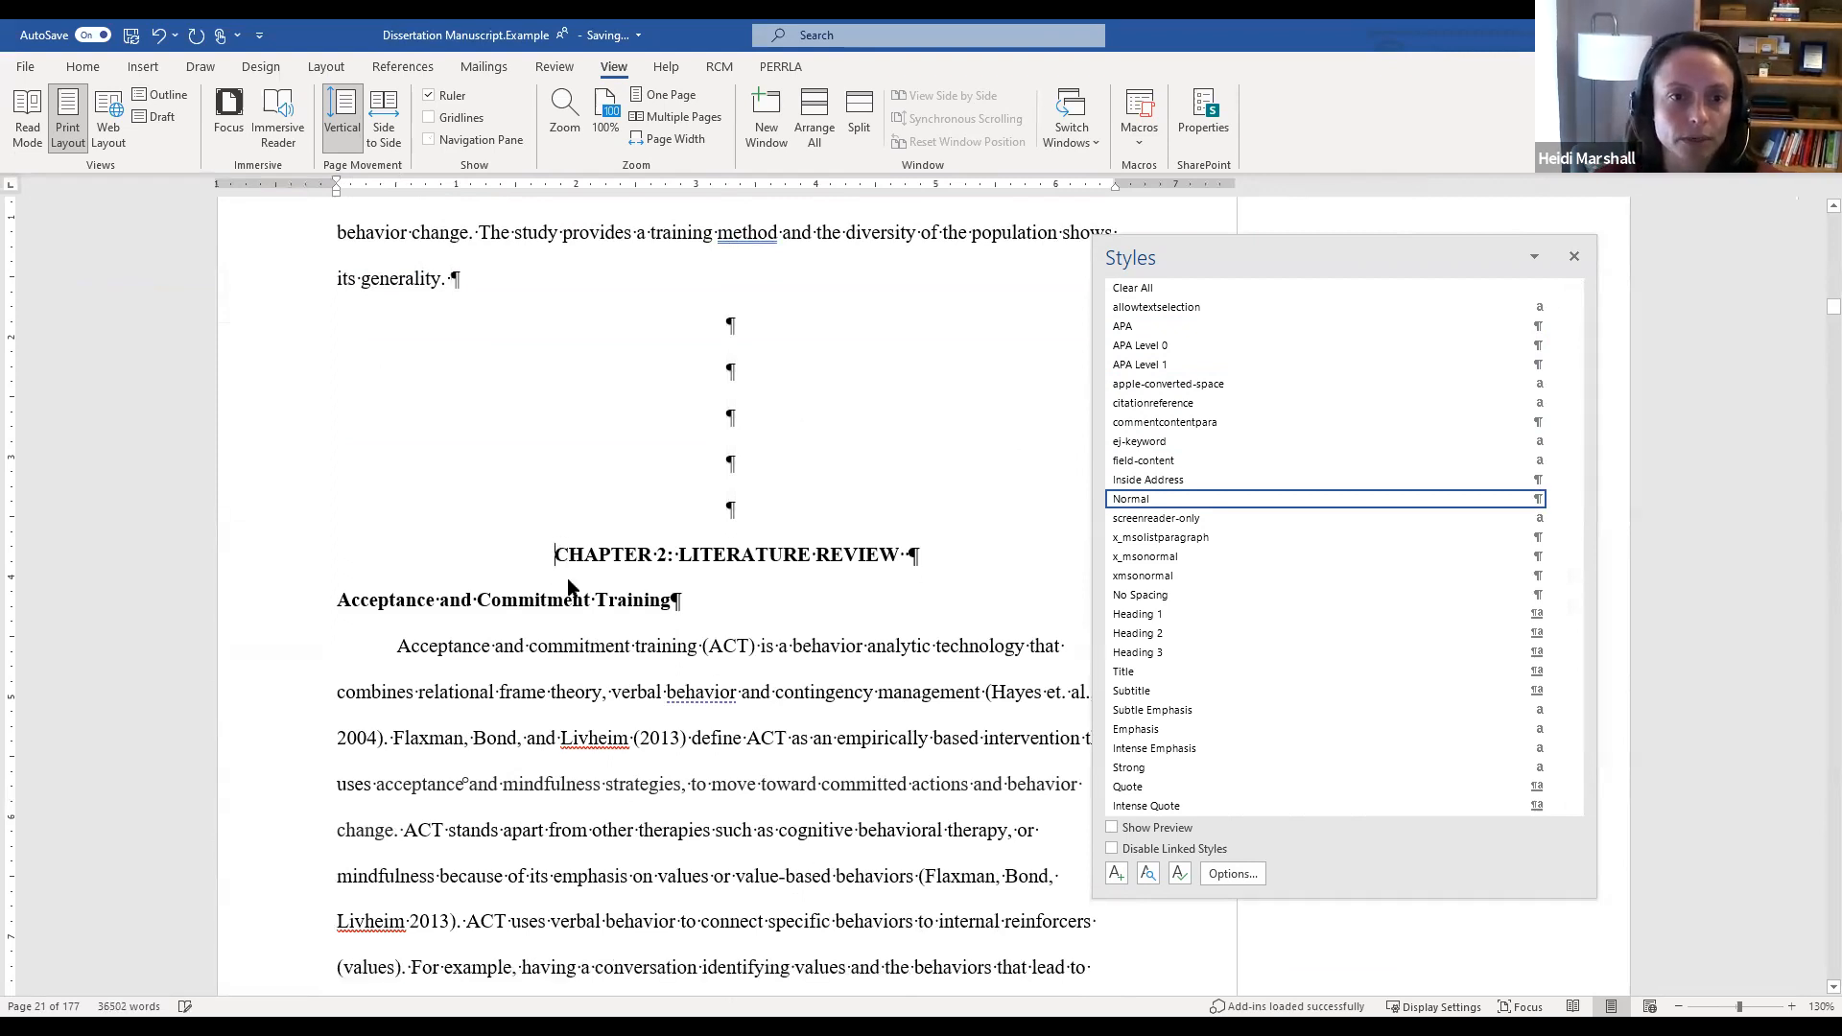
{"action": "left_click", "coordinate": [134, 68]}
{"action": "left_click", "coordinate": [106, 120]}
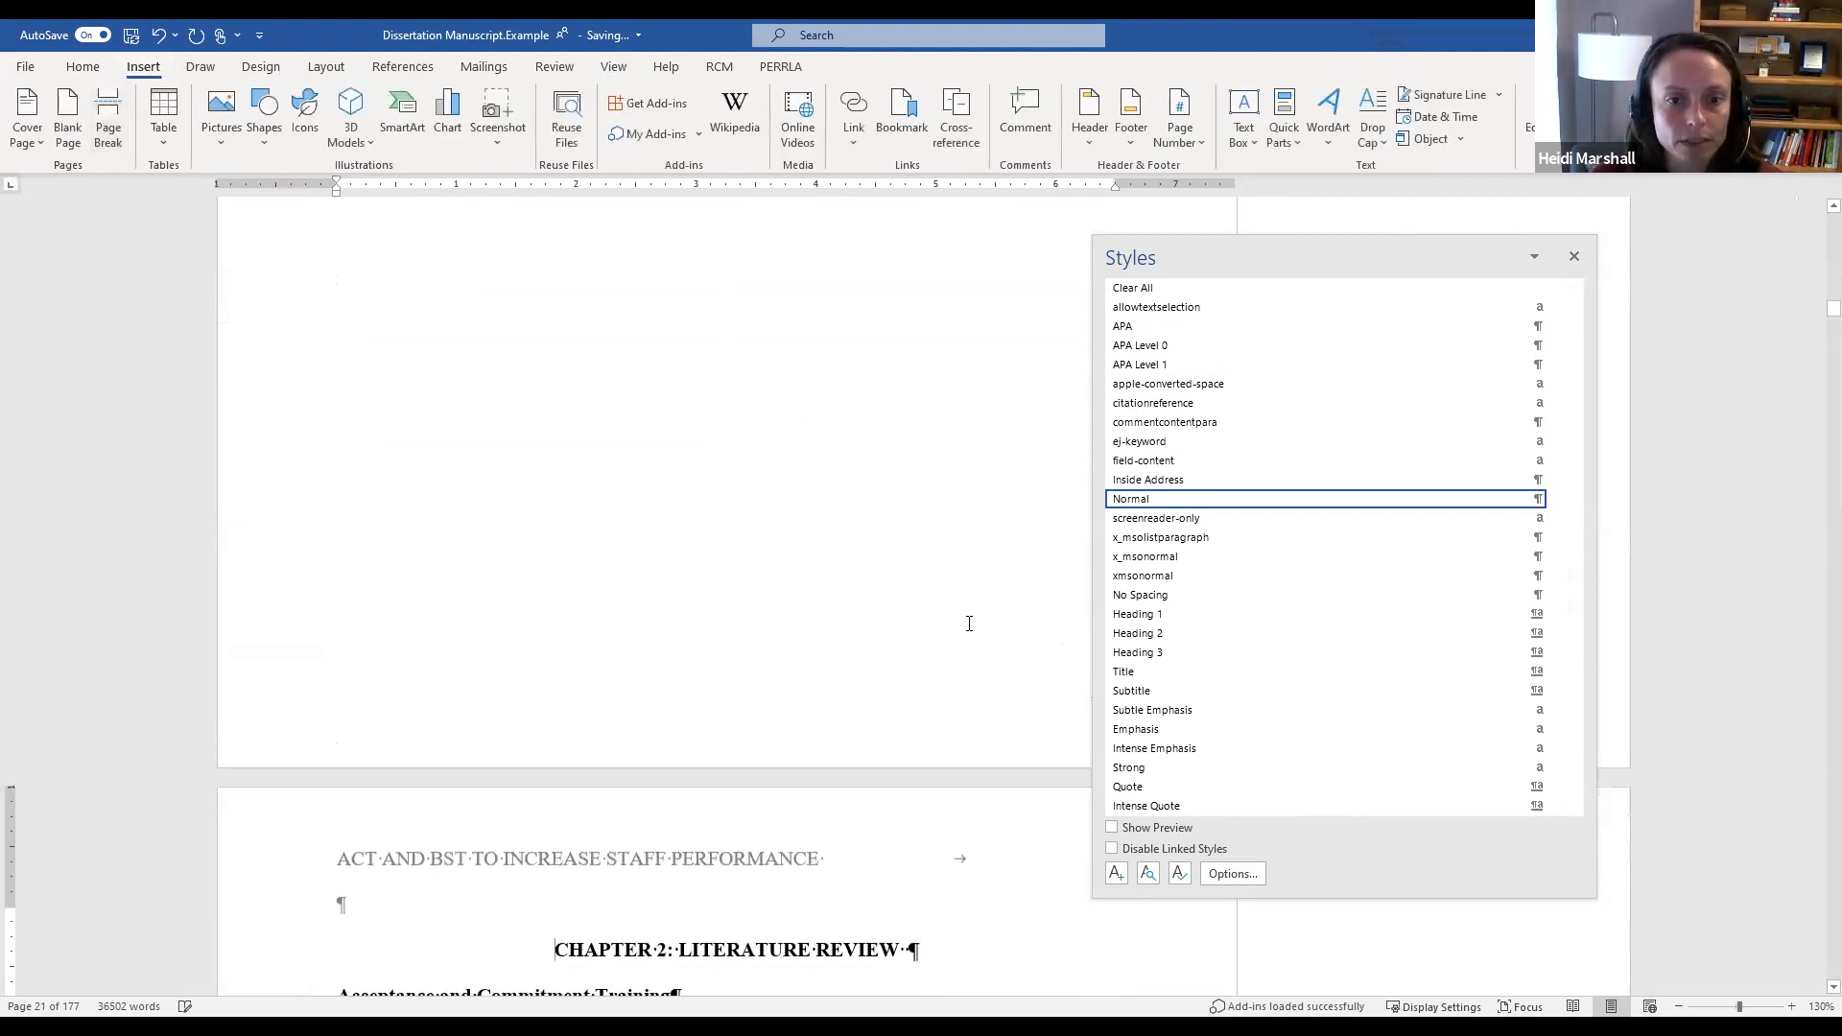
Step: Apply the APA Level 0 style to the whole Chapter 2: Literature Review heading
{"action": "double_click", "coordinate": [735, 777]}
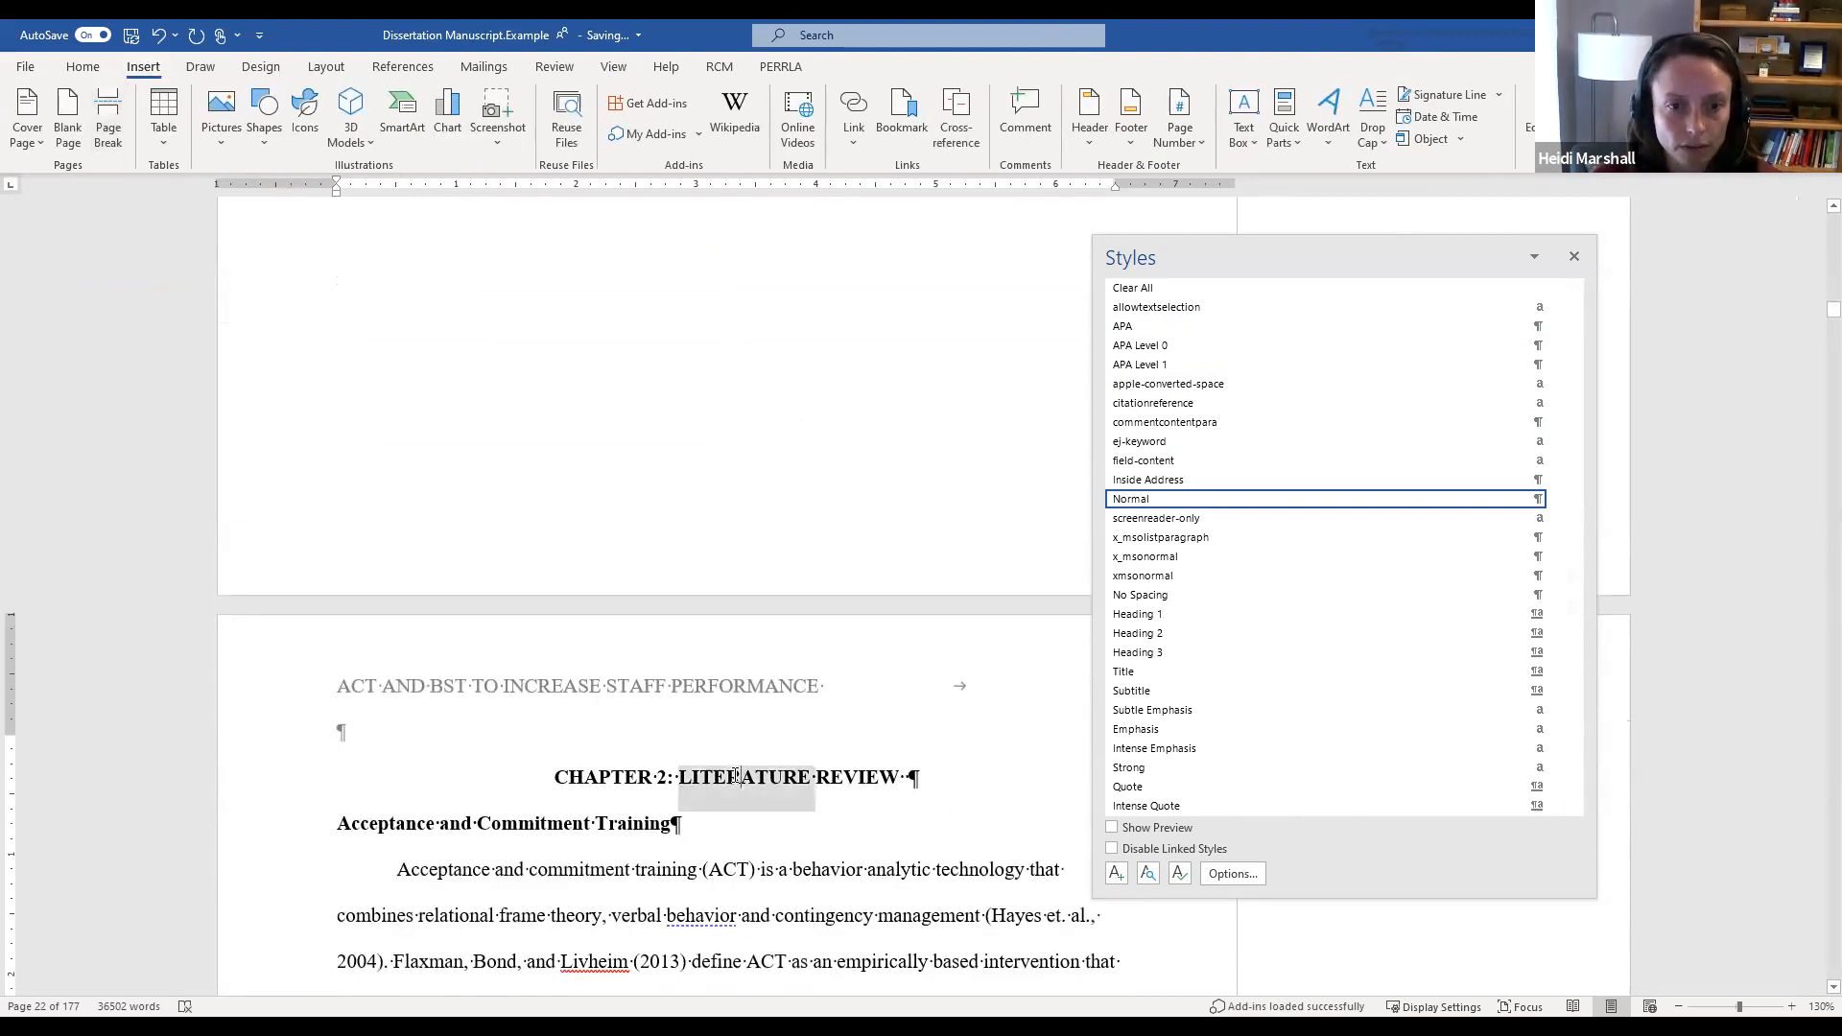
{"action": "triple_click", "coordinate": [736, 777]}
{"action": "left_click", "coordinate": [1206, 345]}
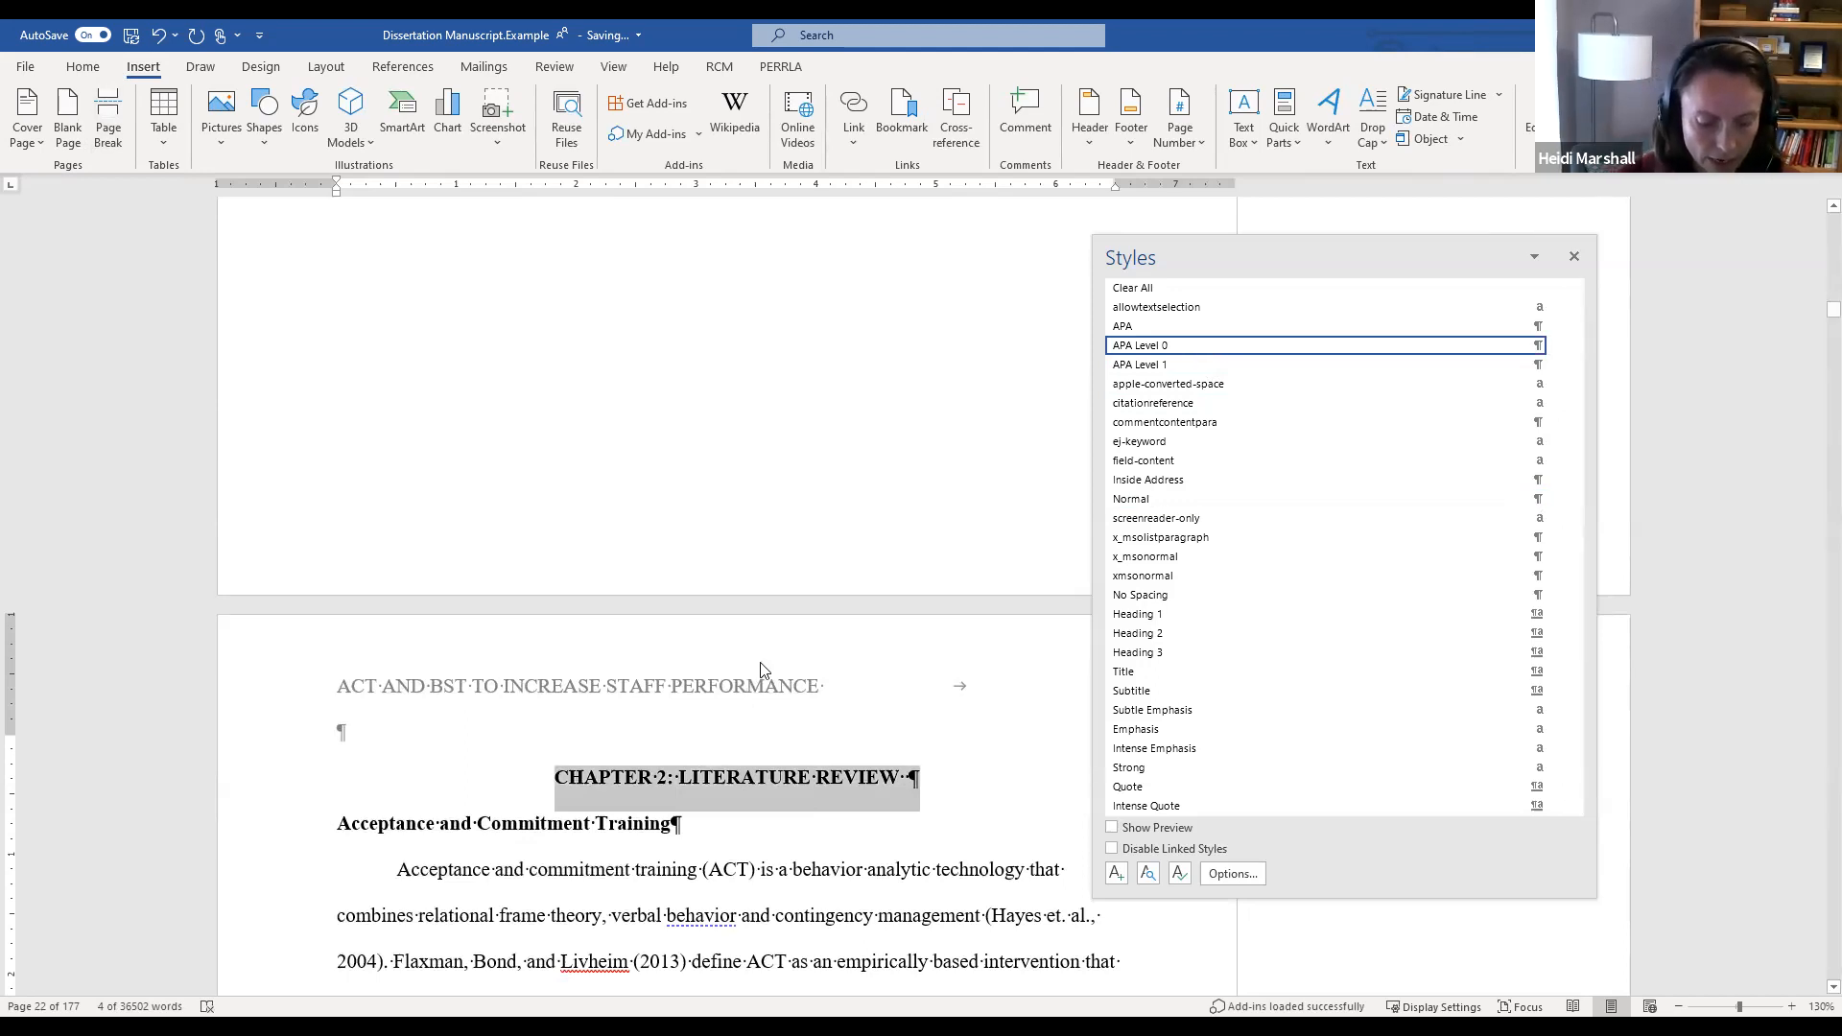
Step: Change the Chapter 2 heading from all capitals to title case, reading "Chapter 2: Literature Review"
{"action": "key", "text": "shift+F3"}
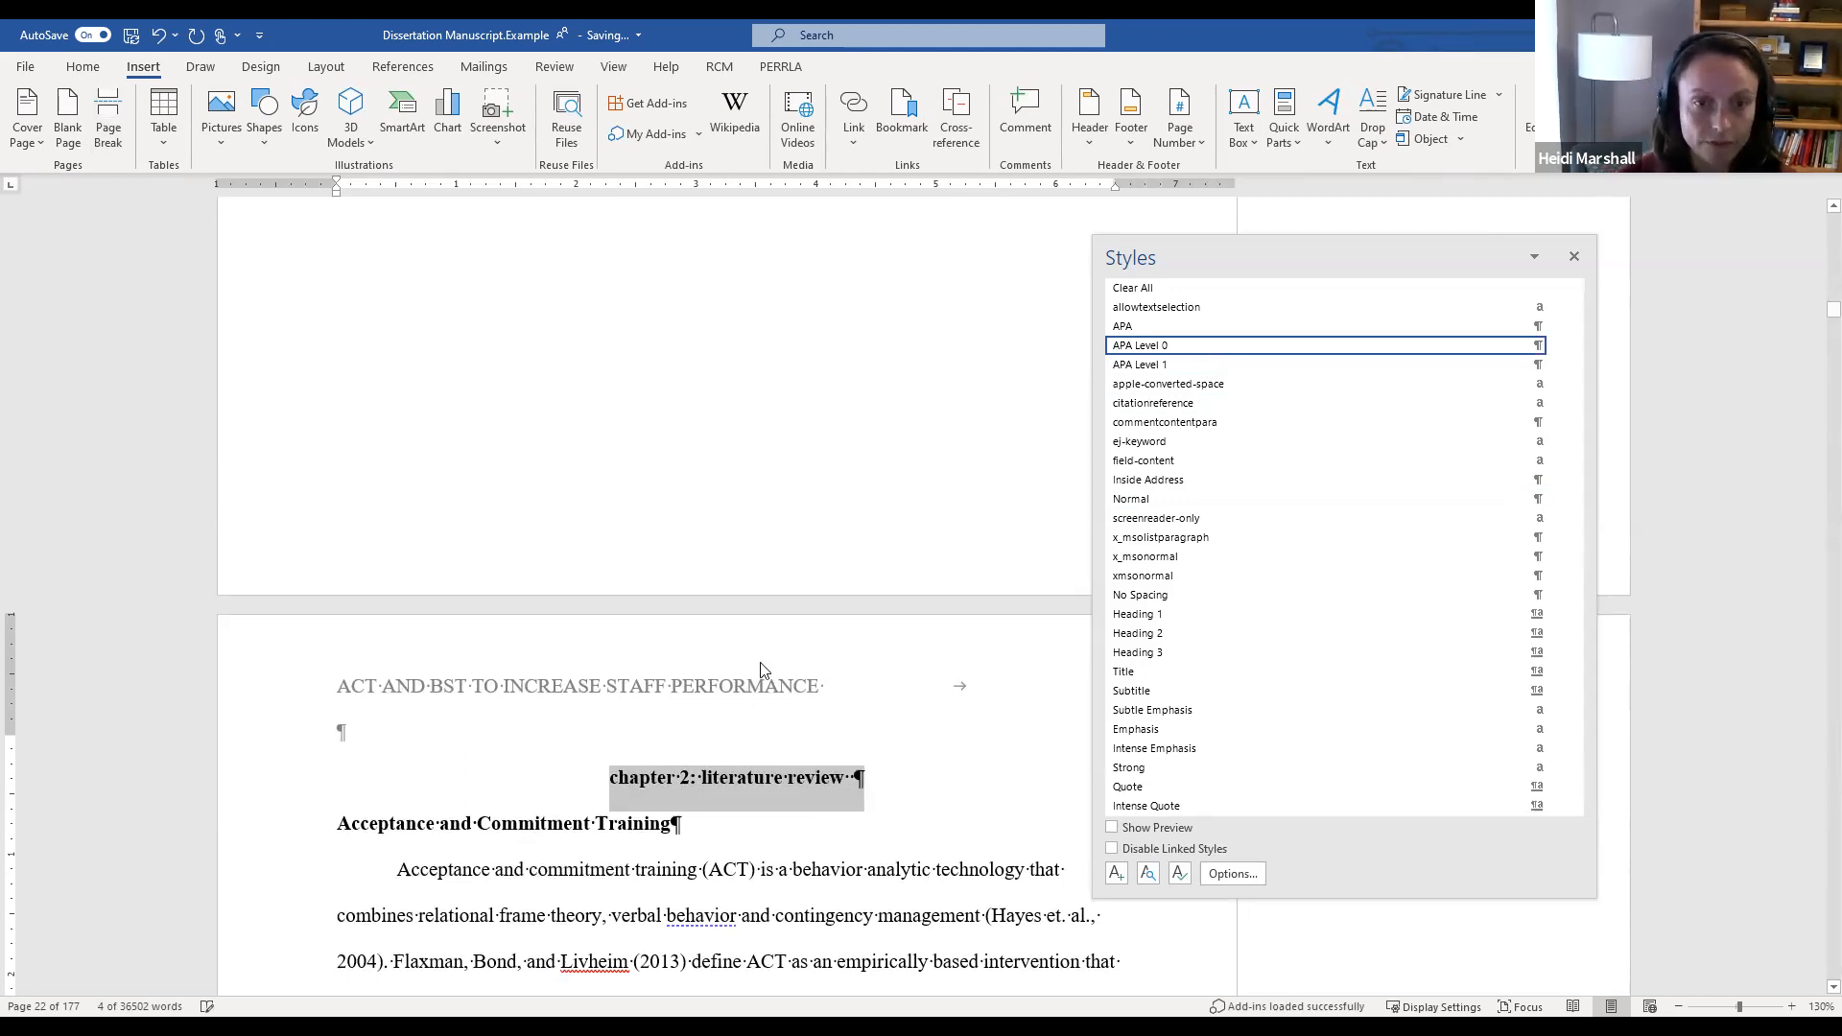
{"action": "left_click", "coordinate": [689, 779]}
{"action": "left_click", "coordinate": [614, 777]}
{"action": "key", "text": "Delete"}
{"action": "type", "text": "C"}
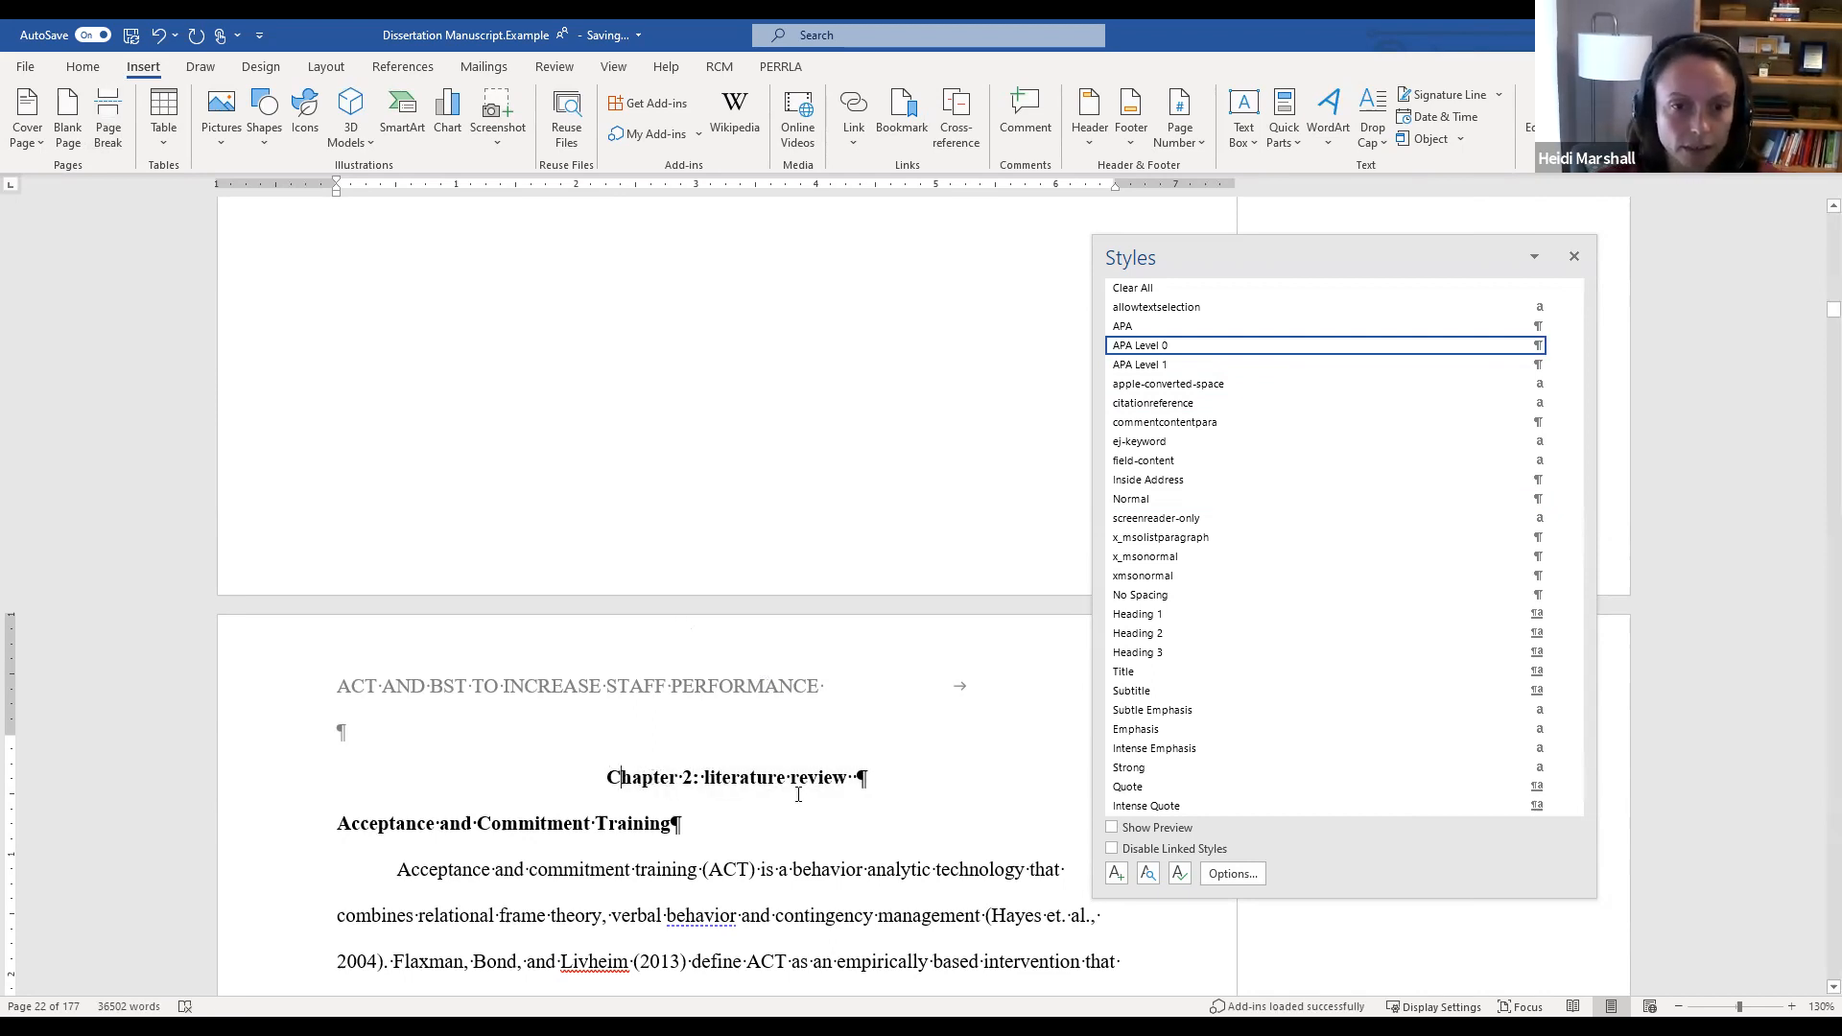
{"action": "key", "text": "Delete"}
{"action": "type", "text": "L"}
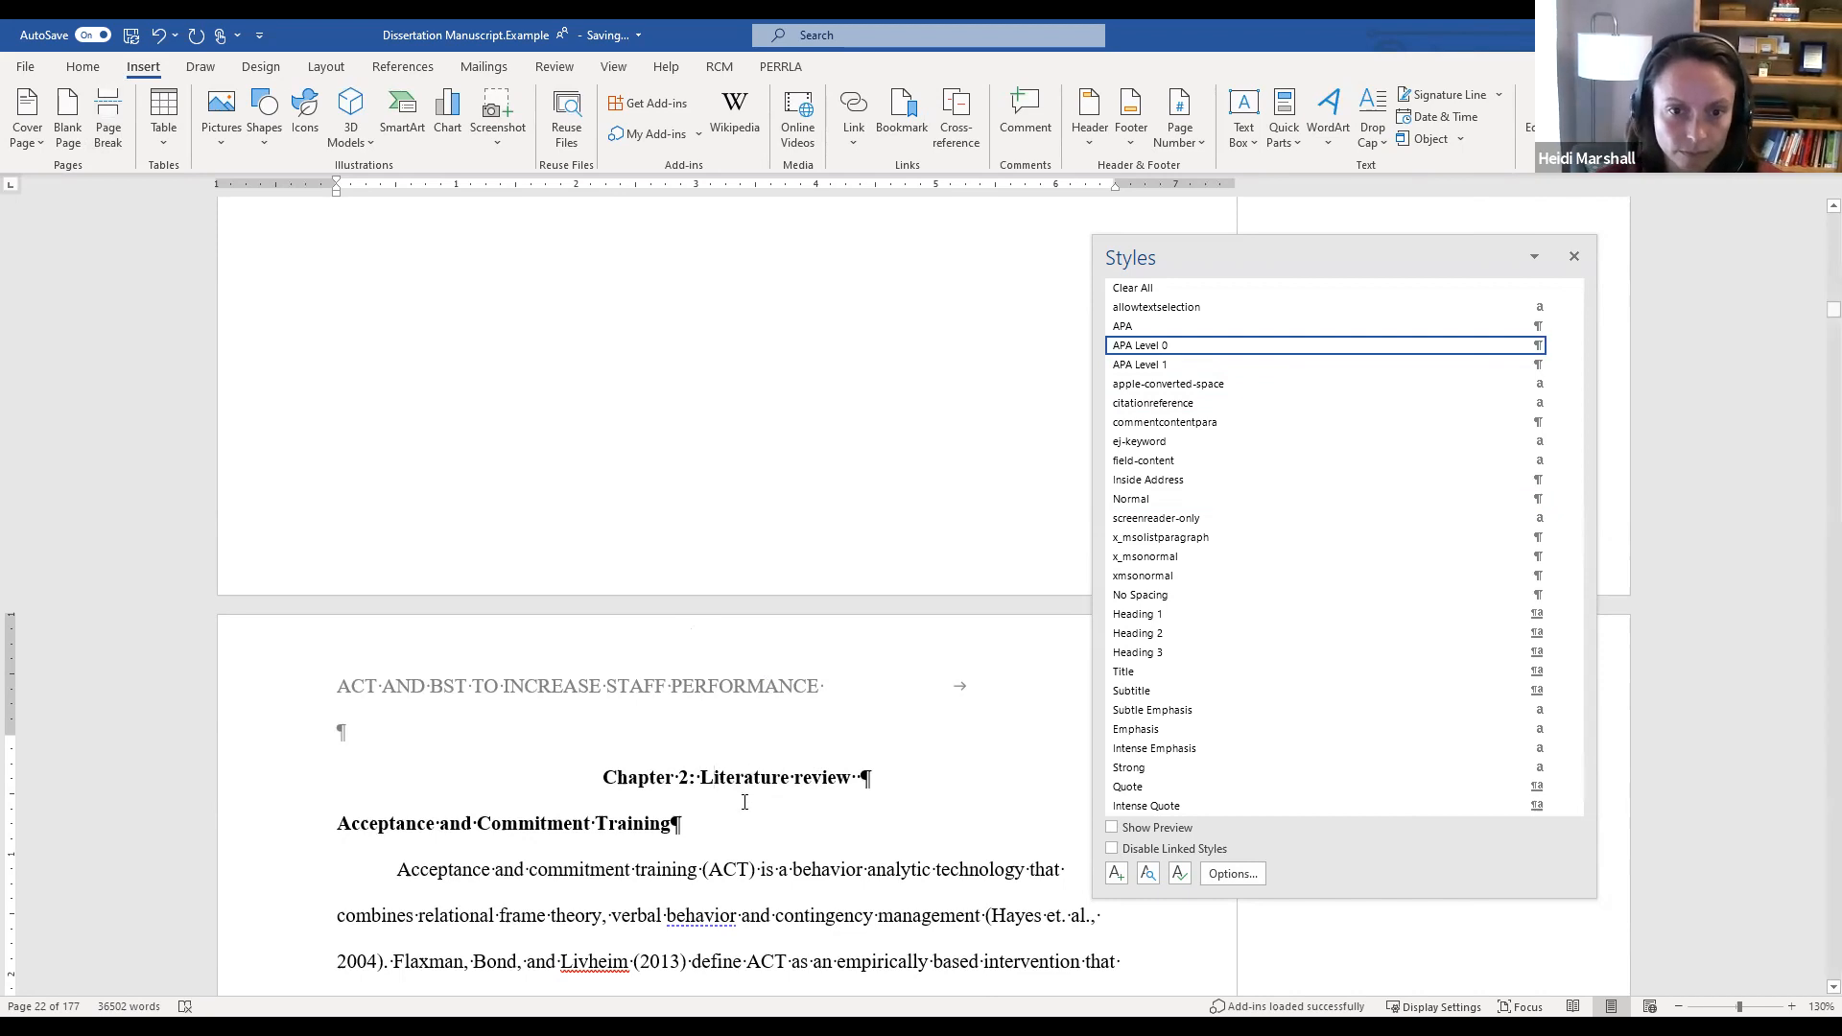
{"action": "key", "text": "Delete"}
{"action": "type", "text": "R"}
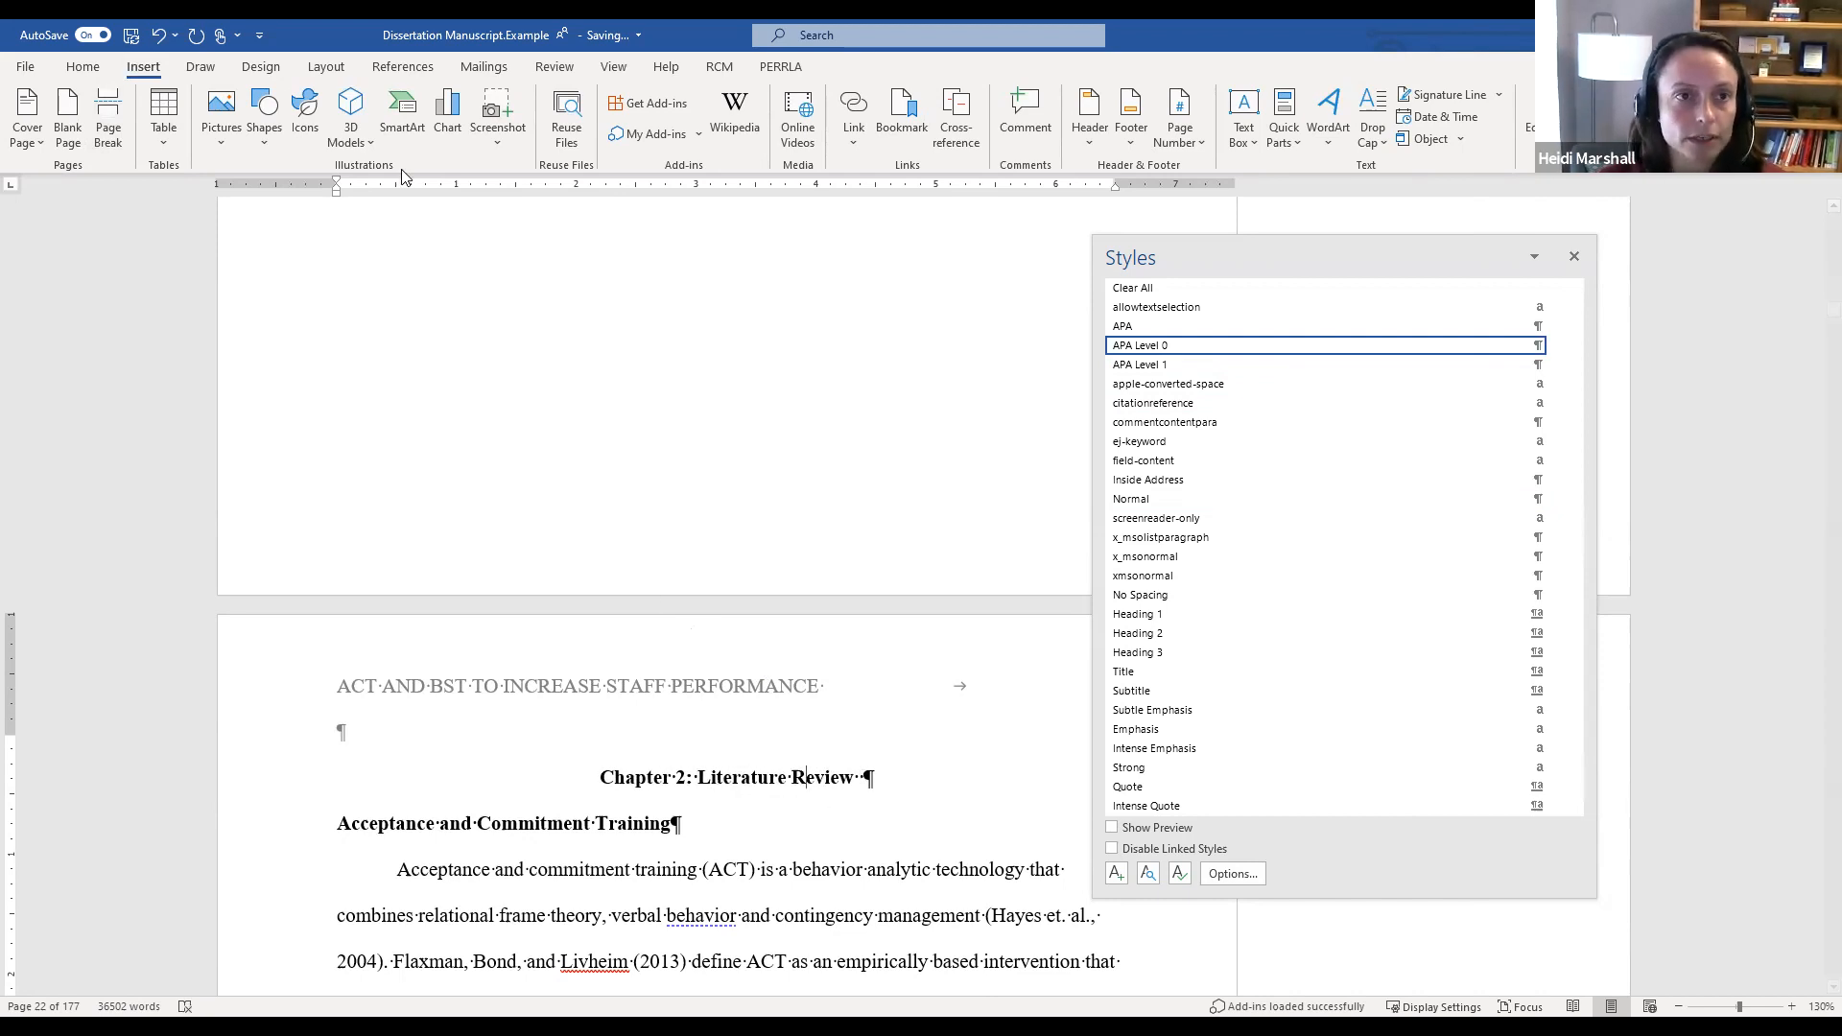
Step: Start a new APA Level 2 style from the Acceptance and Commitment Training heading, based on no style and followed by Normal
{"action": "left_click_drag", "start_coordinate": [1350, 258], "coordinate": [1435, 251]}
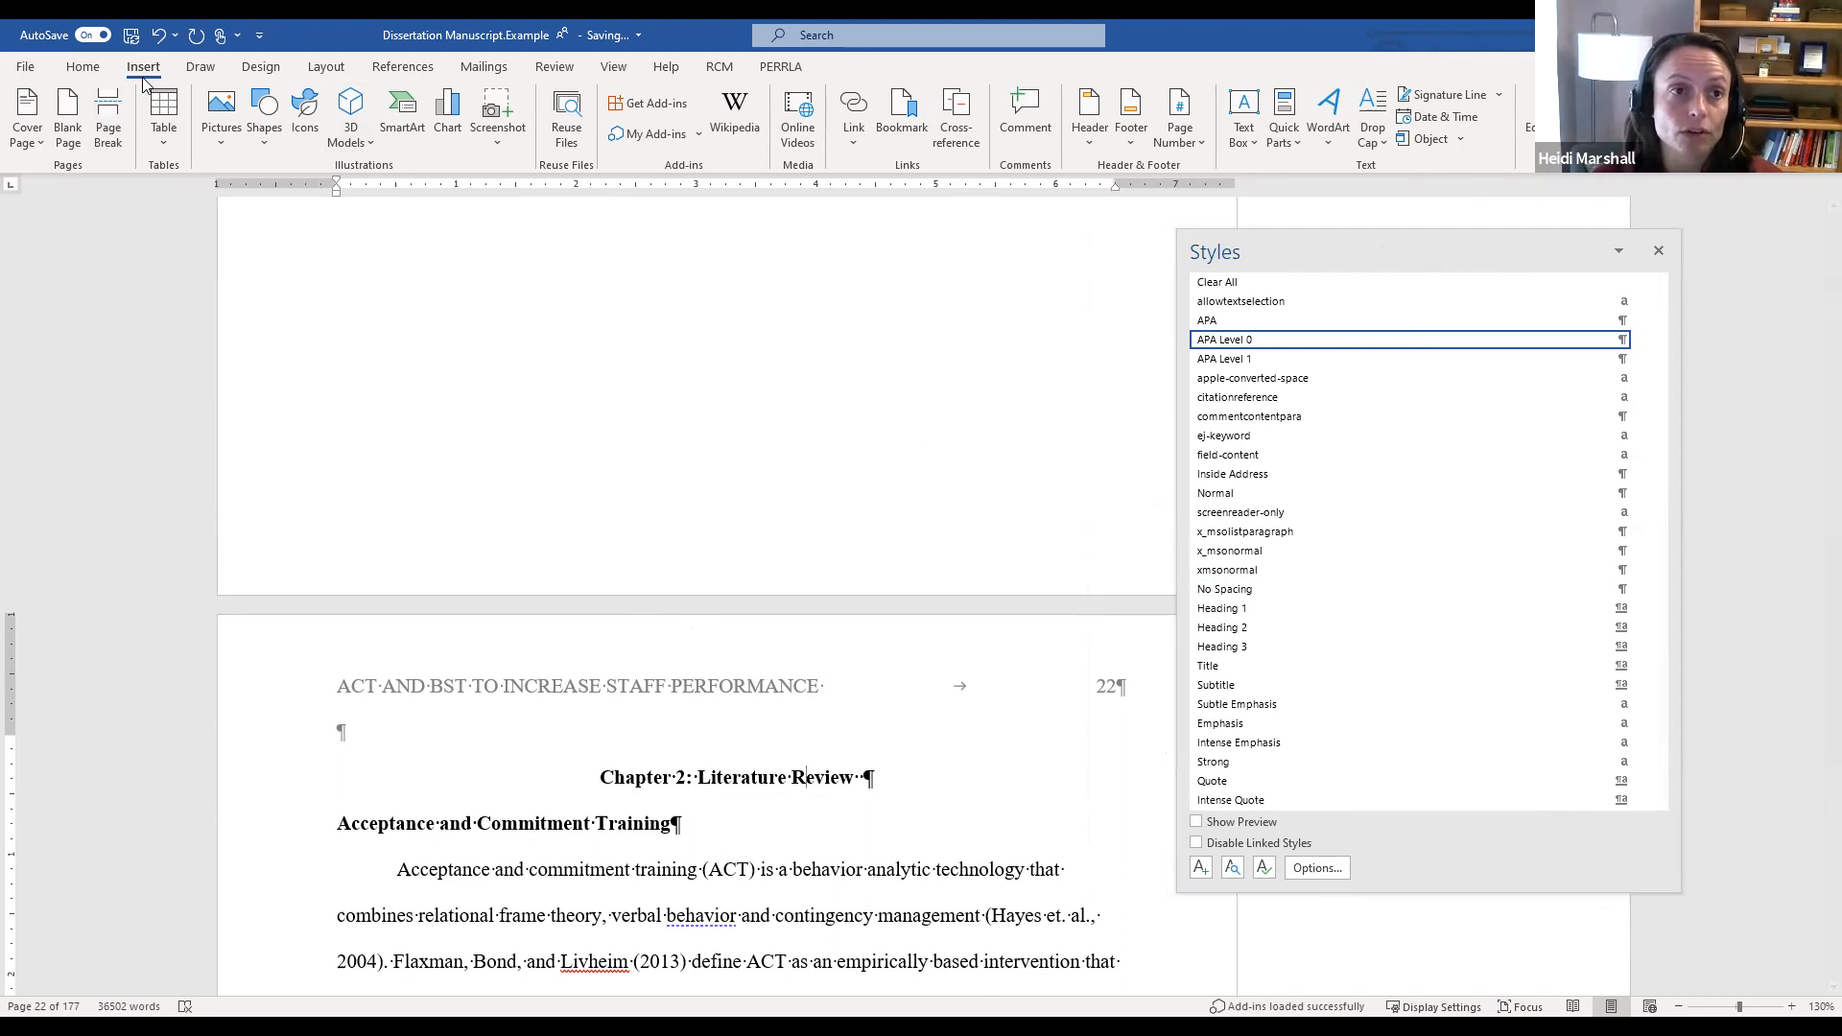
{"action": "left_click", "coordinate": [96, 69]}
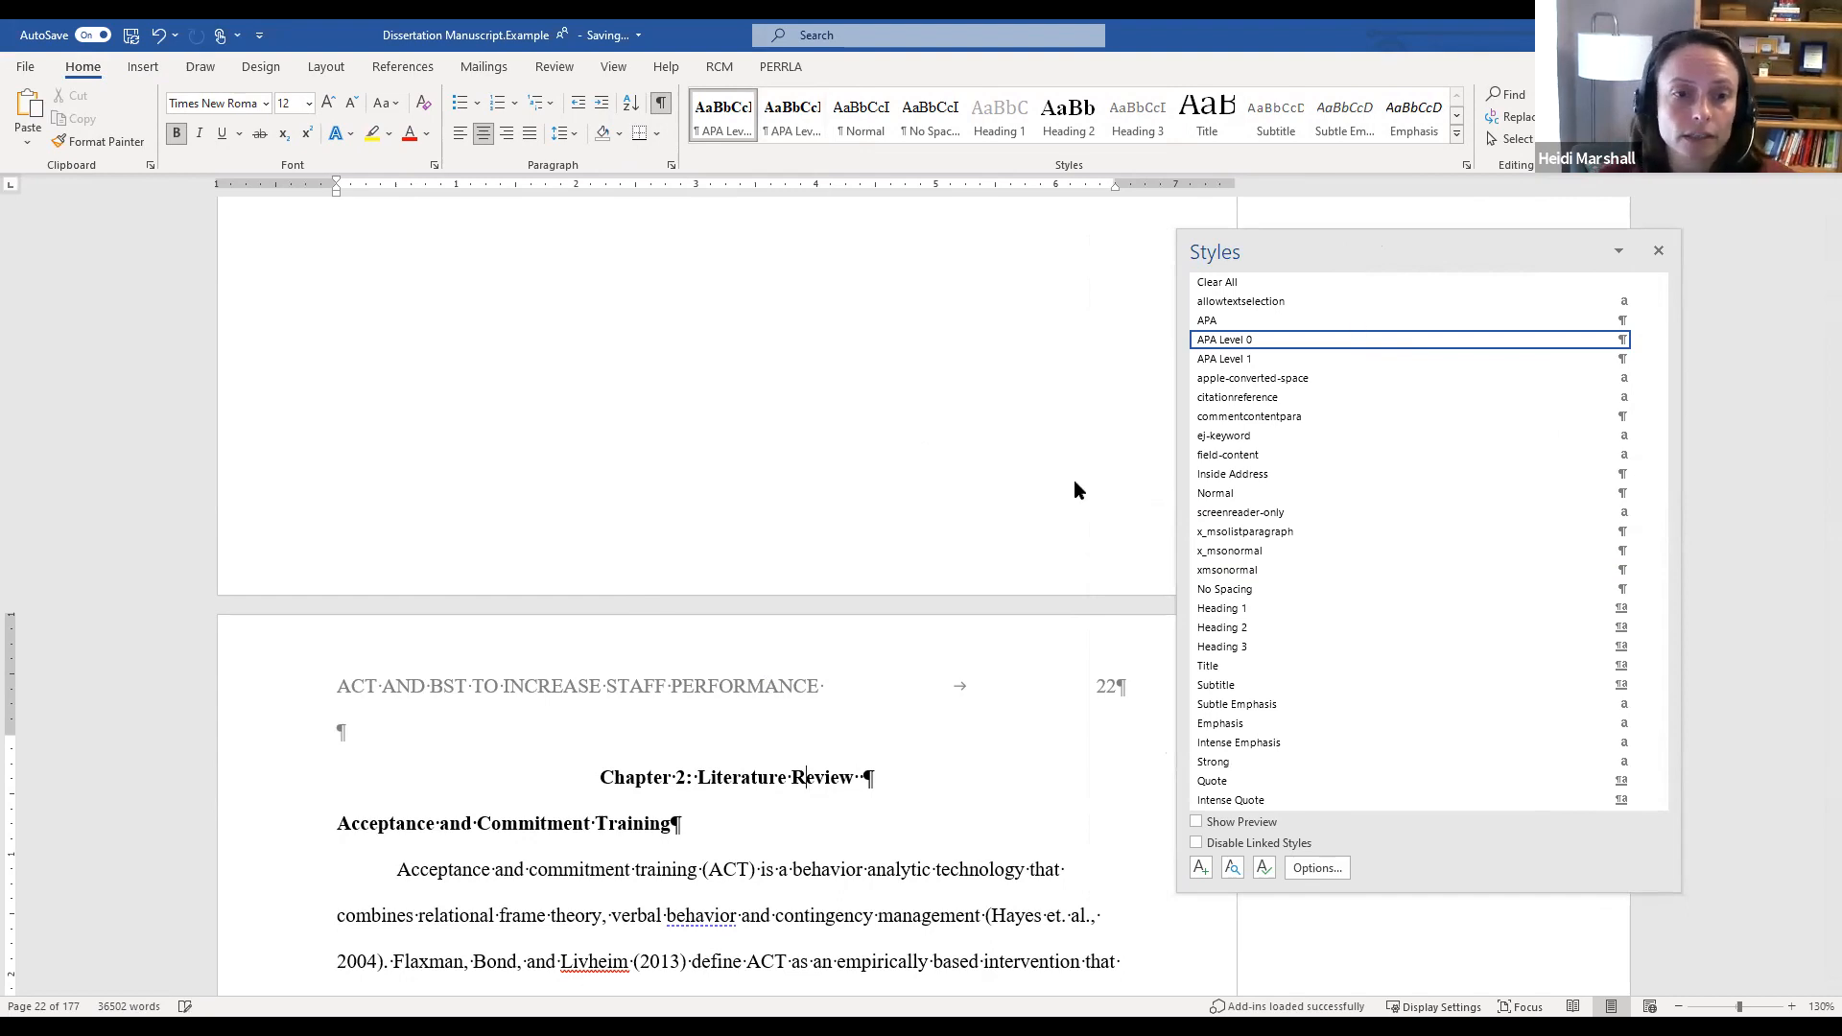
{"action": "scroll", "coordinate": [1074, 487], "scroll_direction": "down", "scroll_amount": 3}
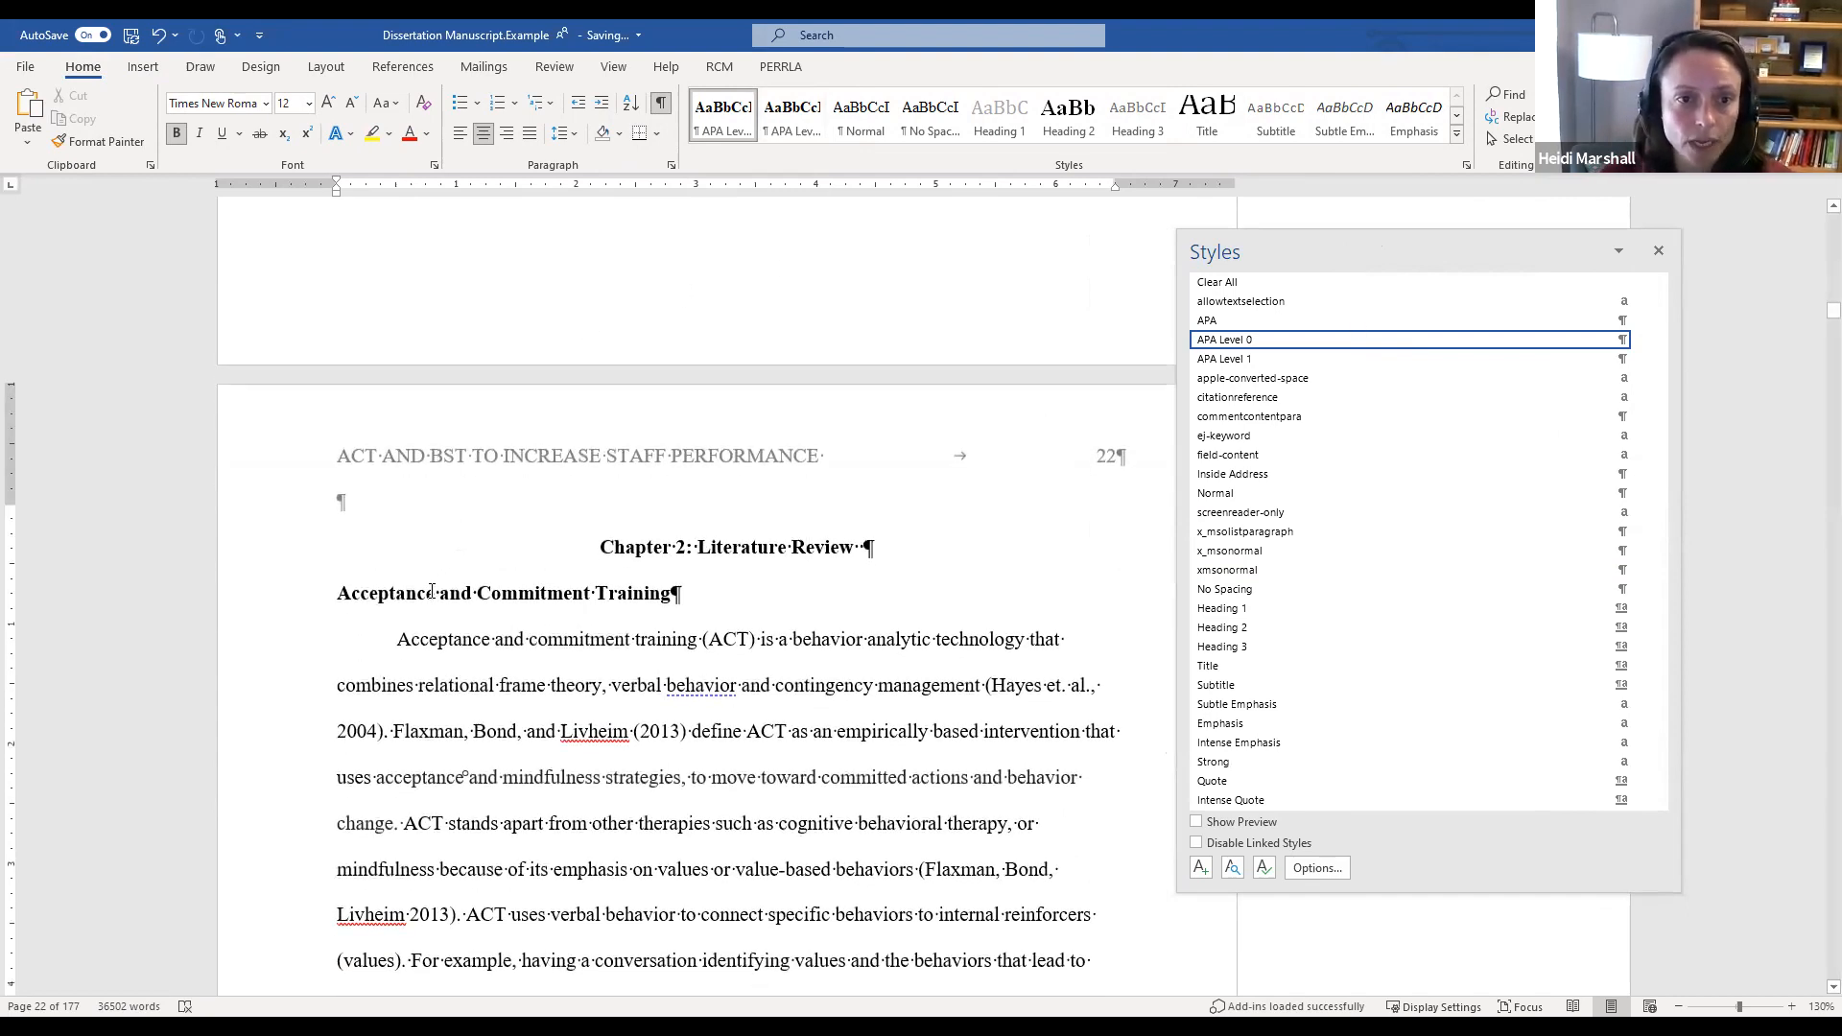
{"action": "left_click", "coordinate": [434, 592]}
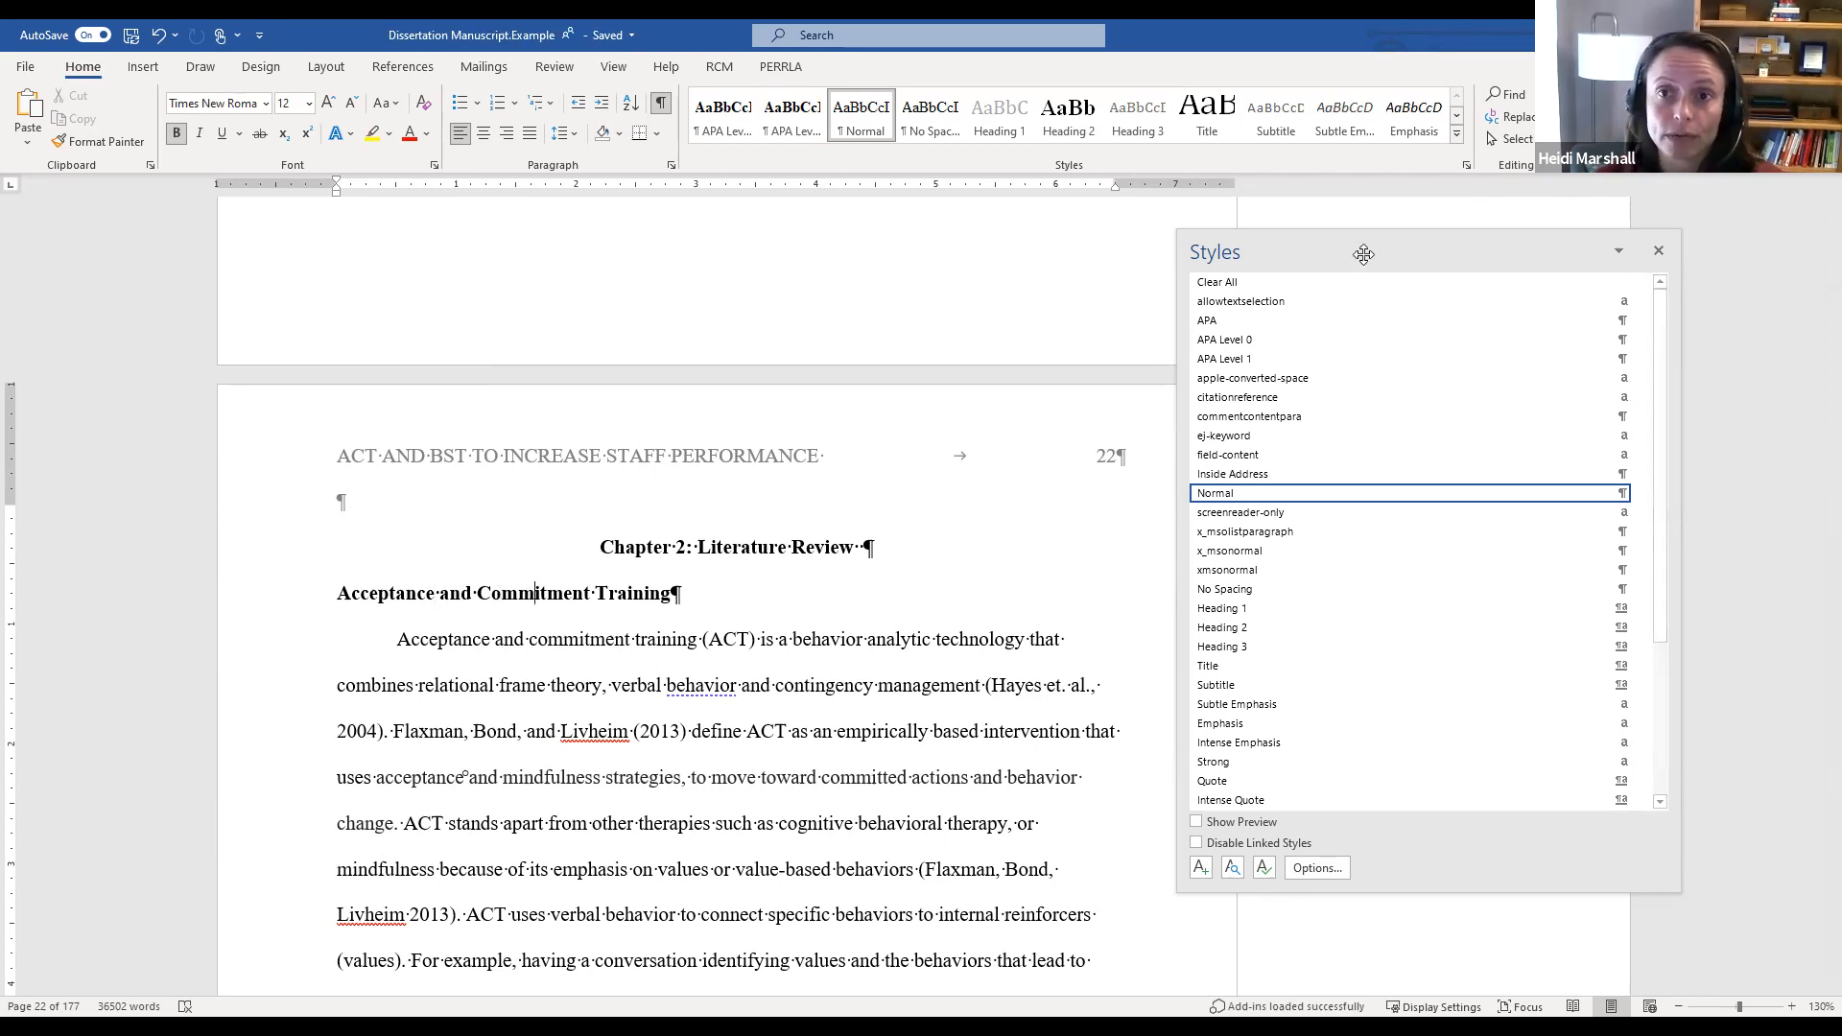
{"action": "left_click_drag", "start_coordinate": [1199, 242], "coordinate": [1034, 224]}
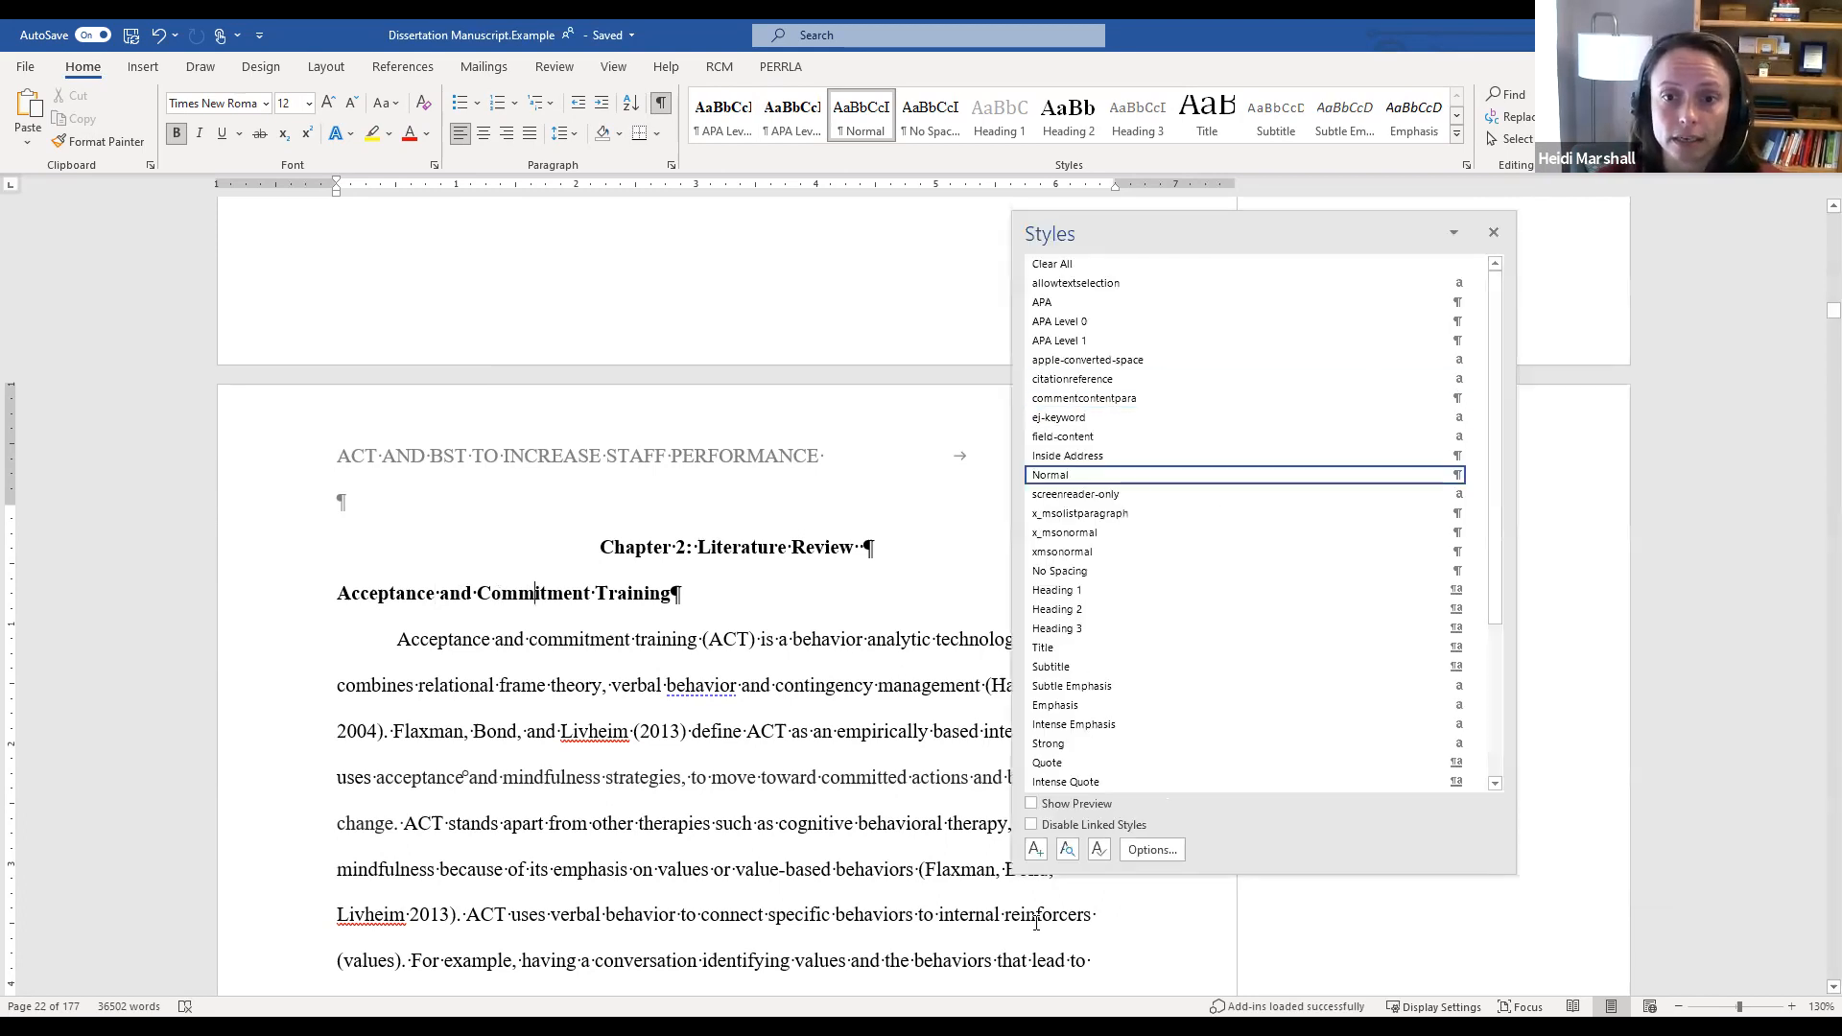
{"action": "left_click", "coordinate": [1036, 849]}
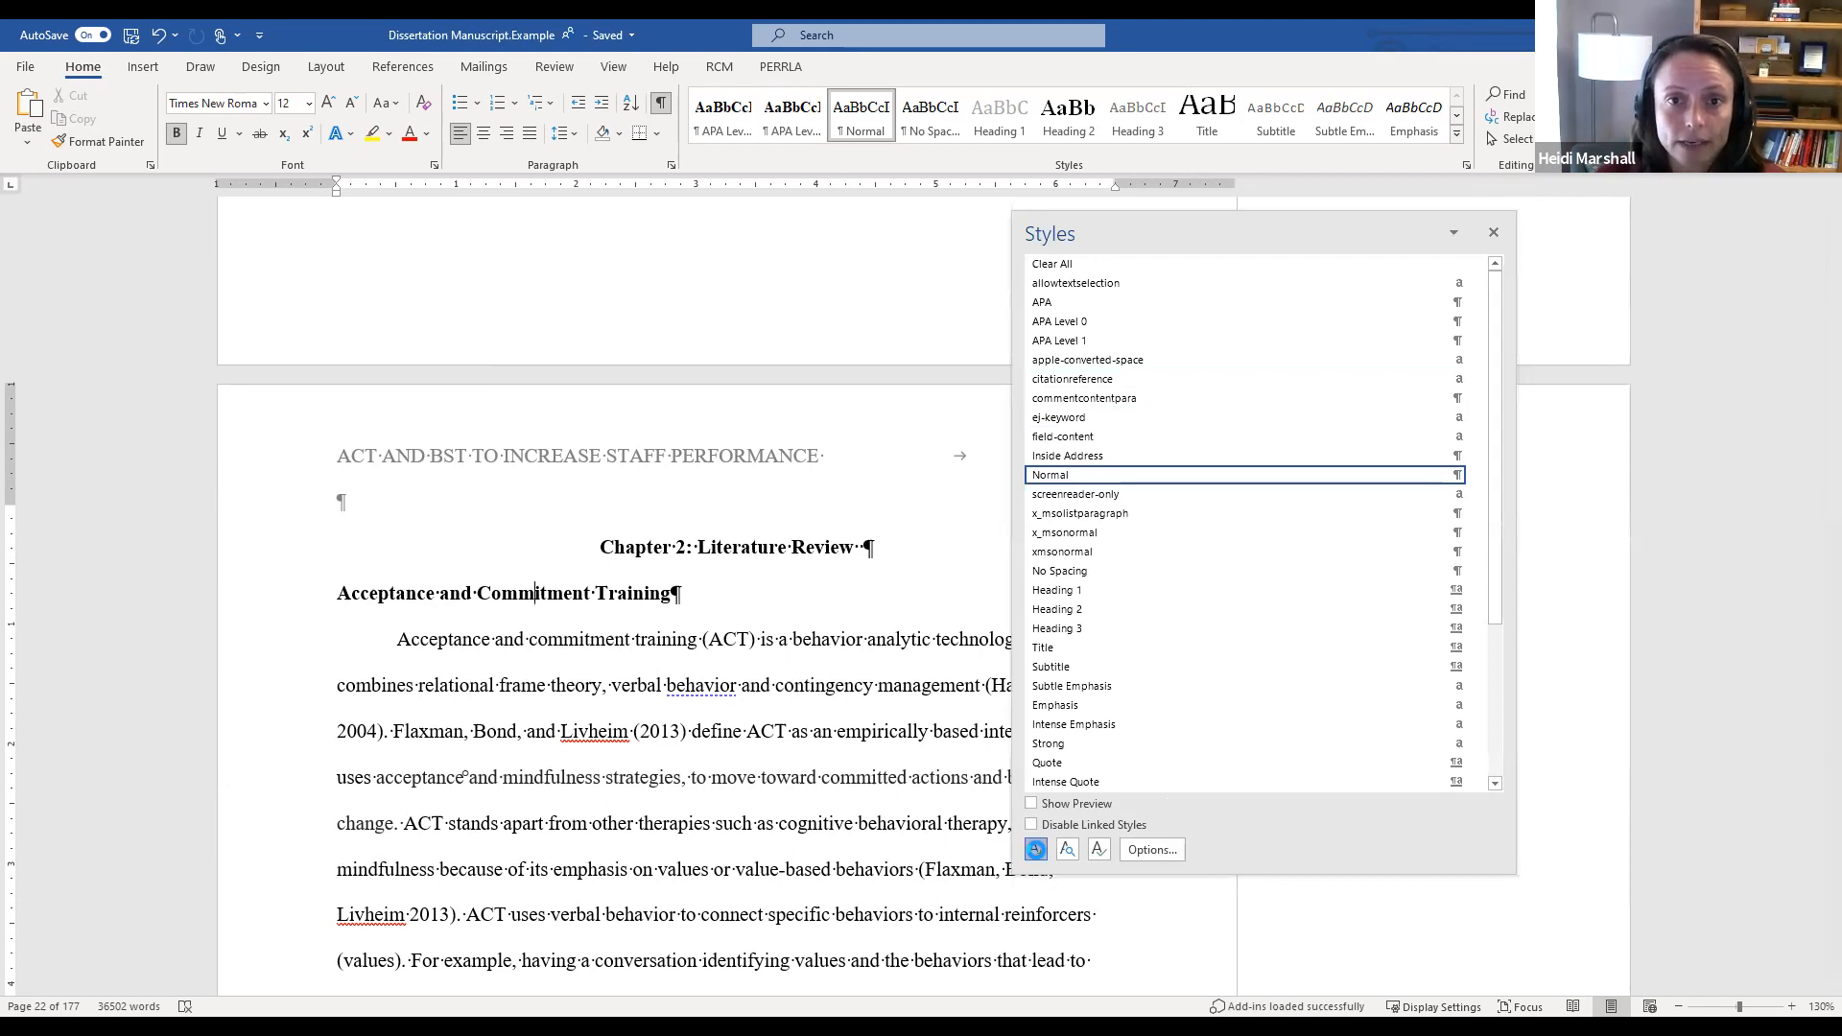
{"action": "type", "text": "APA Level"}
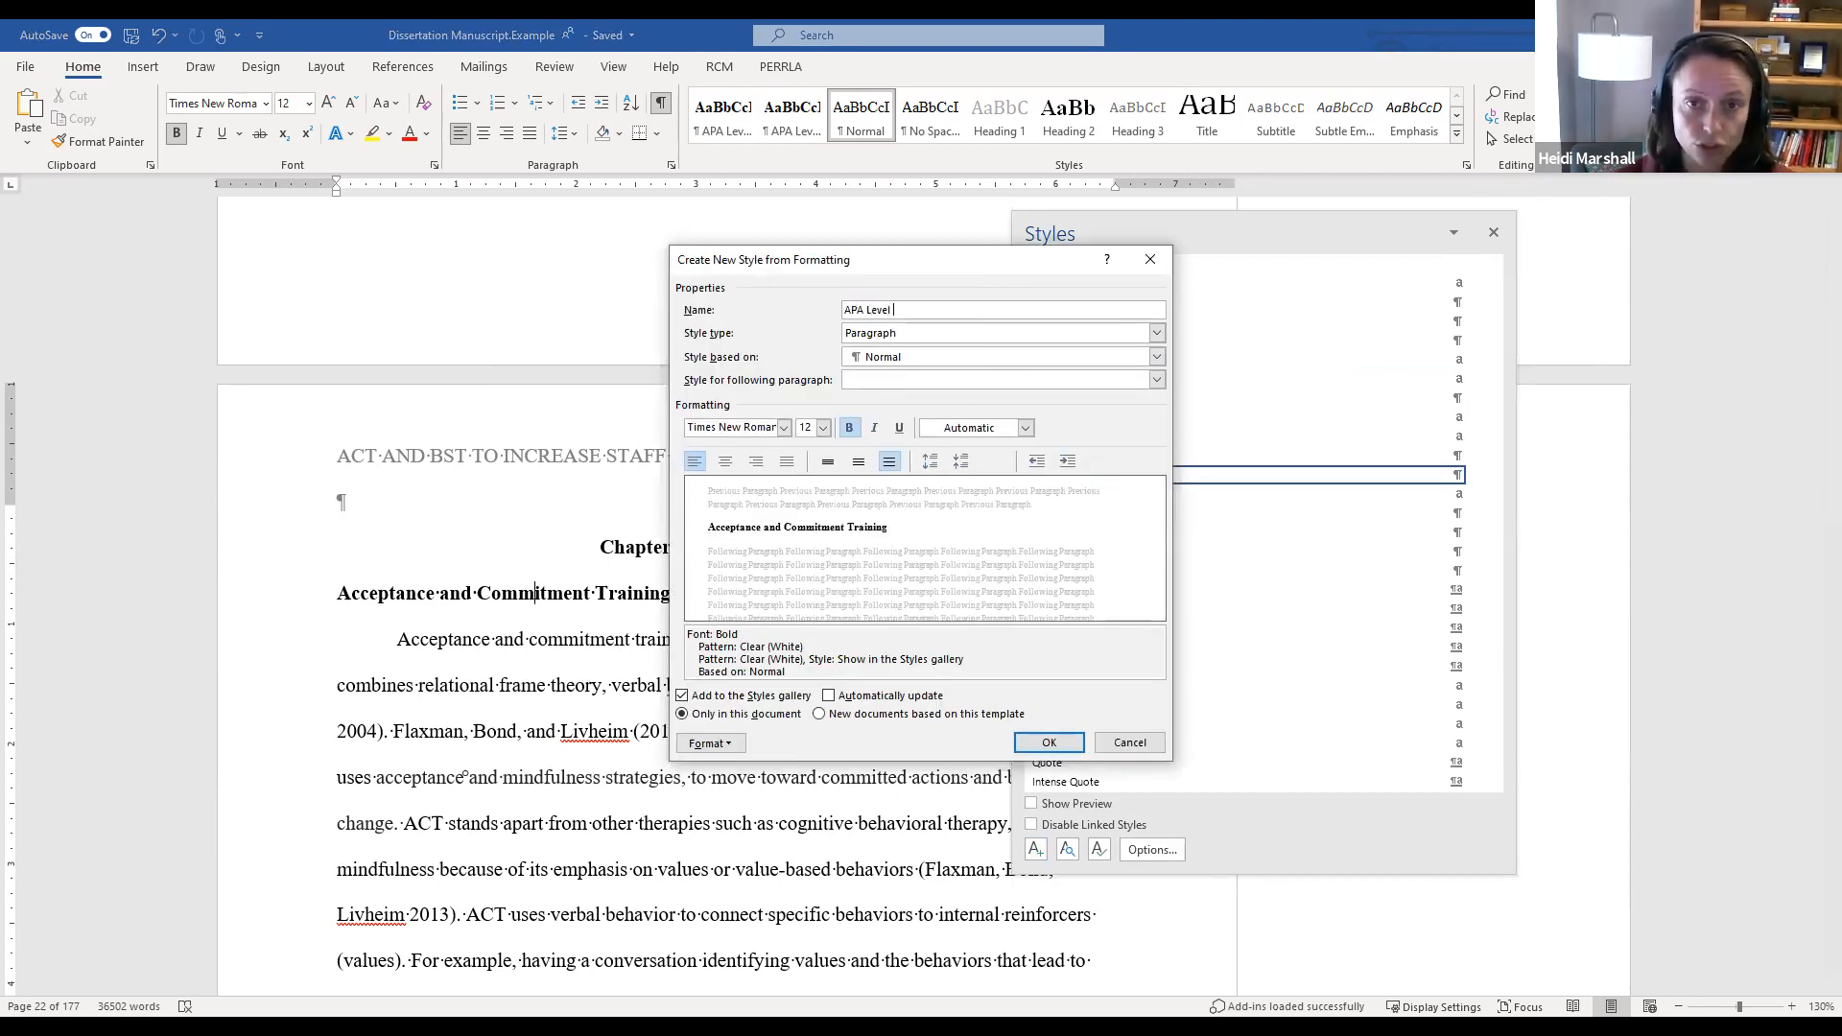
{"action": "left_click", "coordinate": [897, 360]}
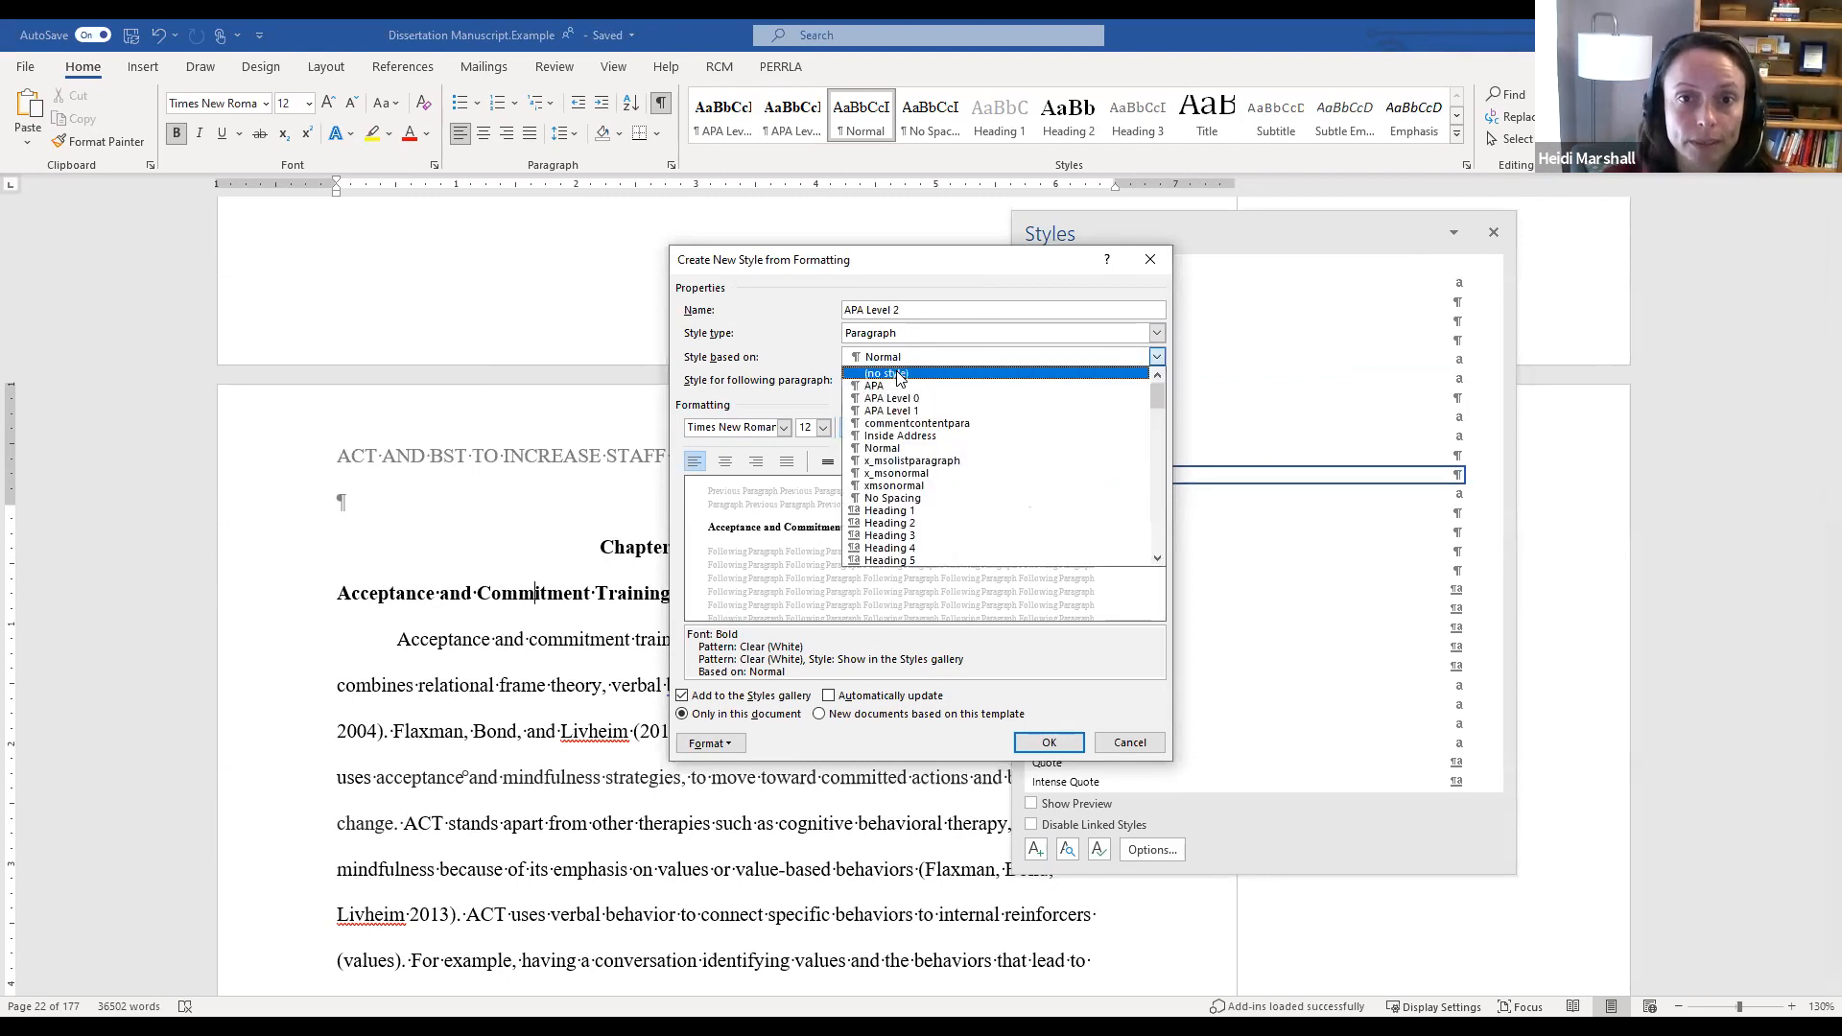
{"action": "left_click", "coordinate": [902, 385]}
{"action": "key", "text": "alt+Down"}
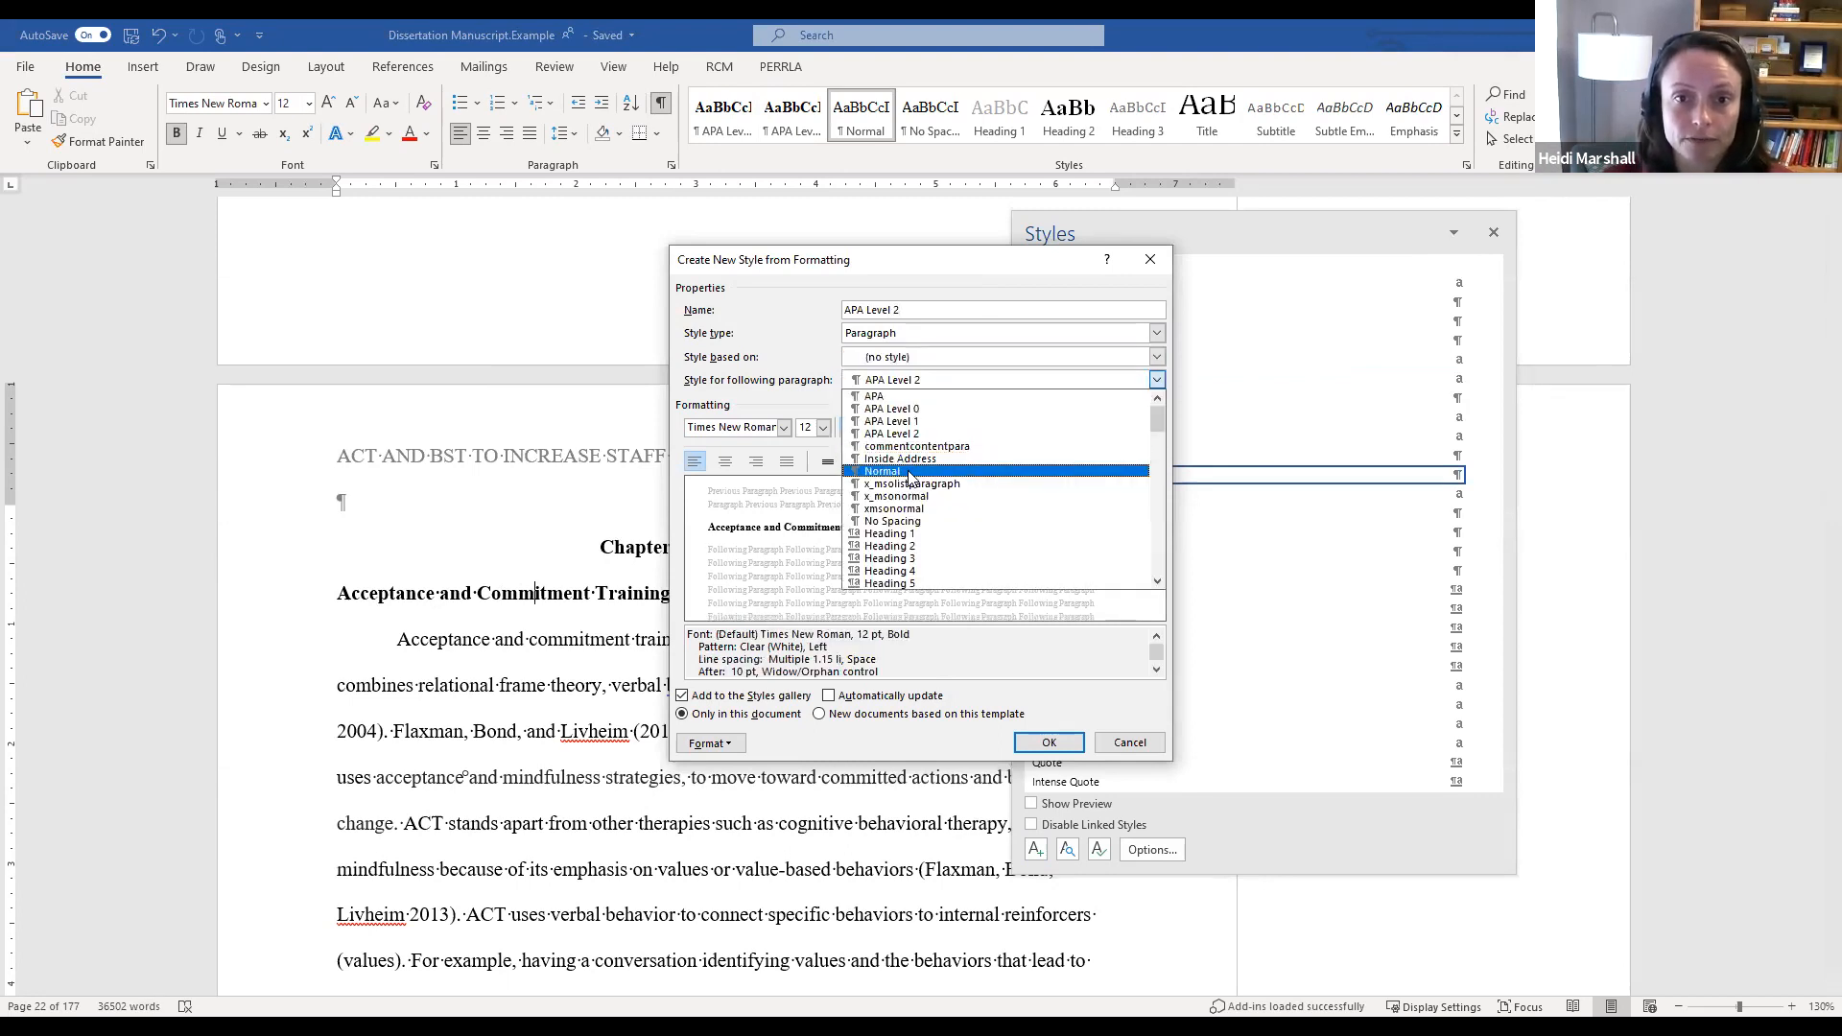
{"action": "left_click", "coordinate": [907, 474]}
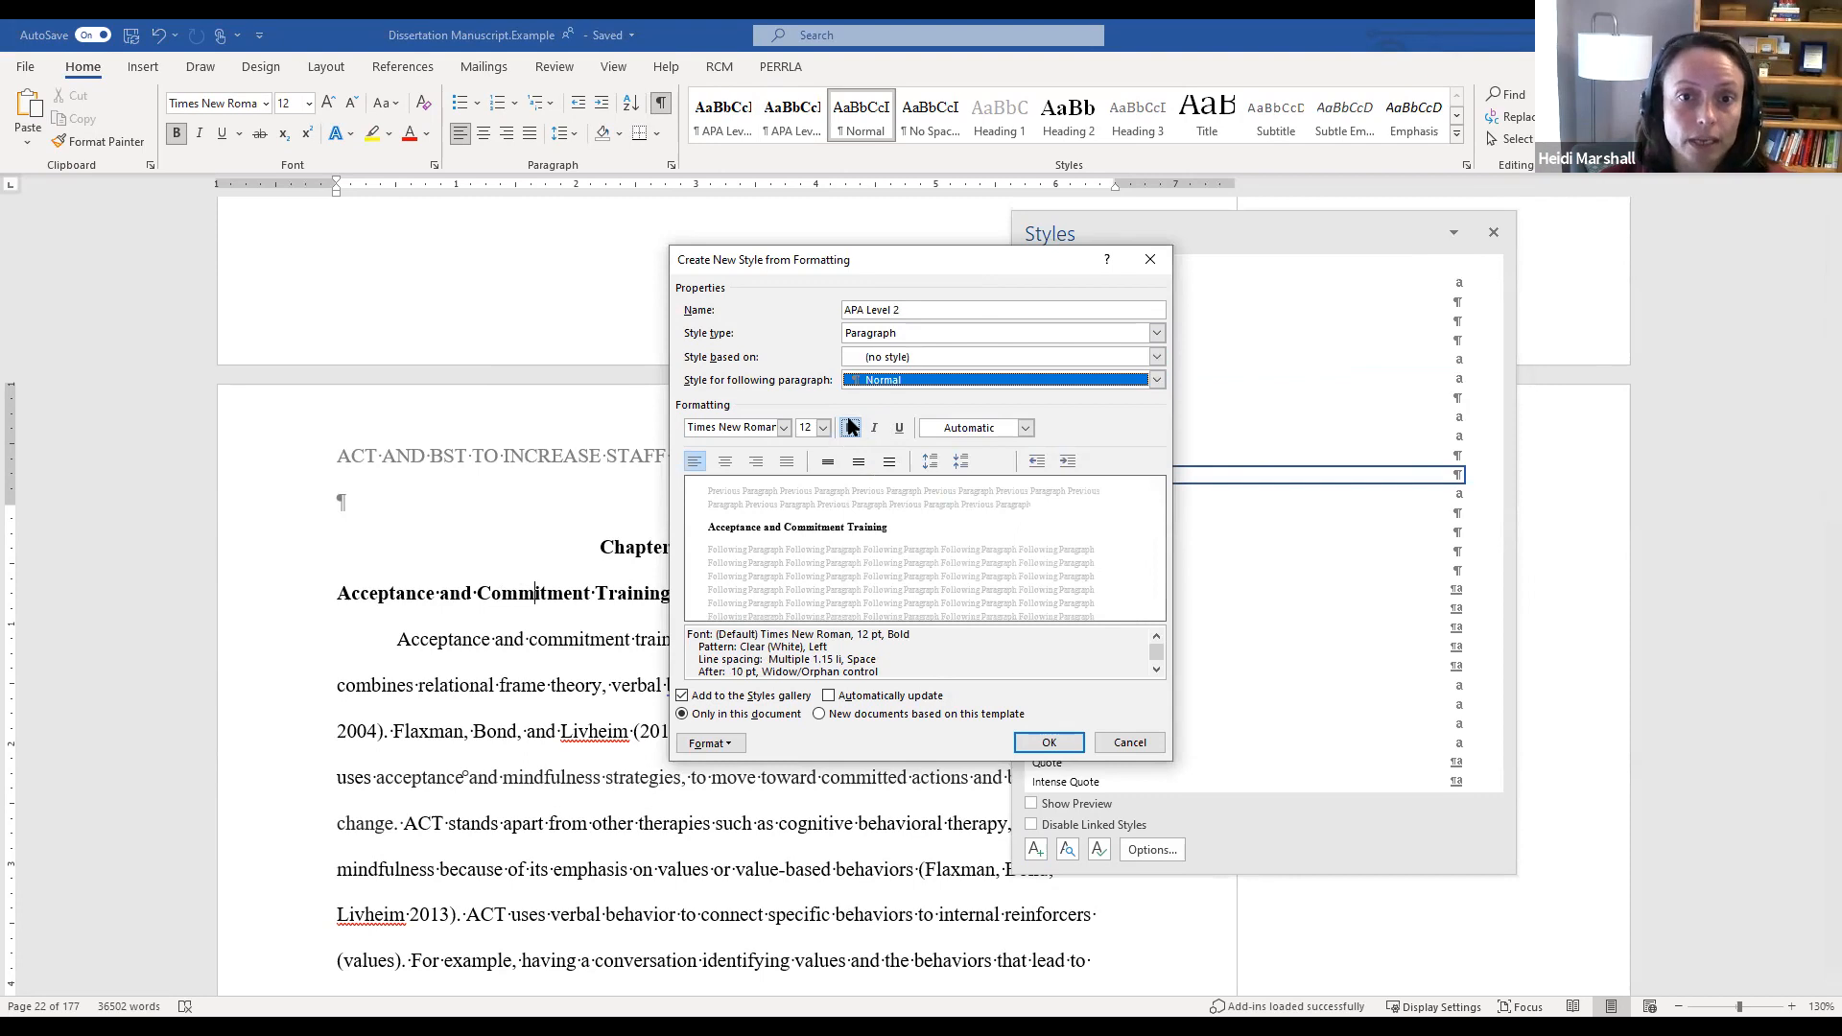
Step: Set the new style's paragraph spacing to 0 pt after with double line spacing, and save the style
{"action": "left_click", "coordinate": [712, 744]}
{"action": "left_click", "coordinate": [739, 767]}
{"action": "left_click", "coordinate": [883, 580]}
{"action": "left_click", "coordinate": [883, 581]}
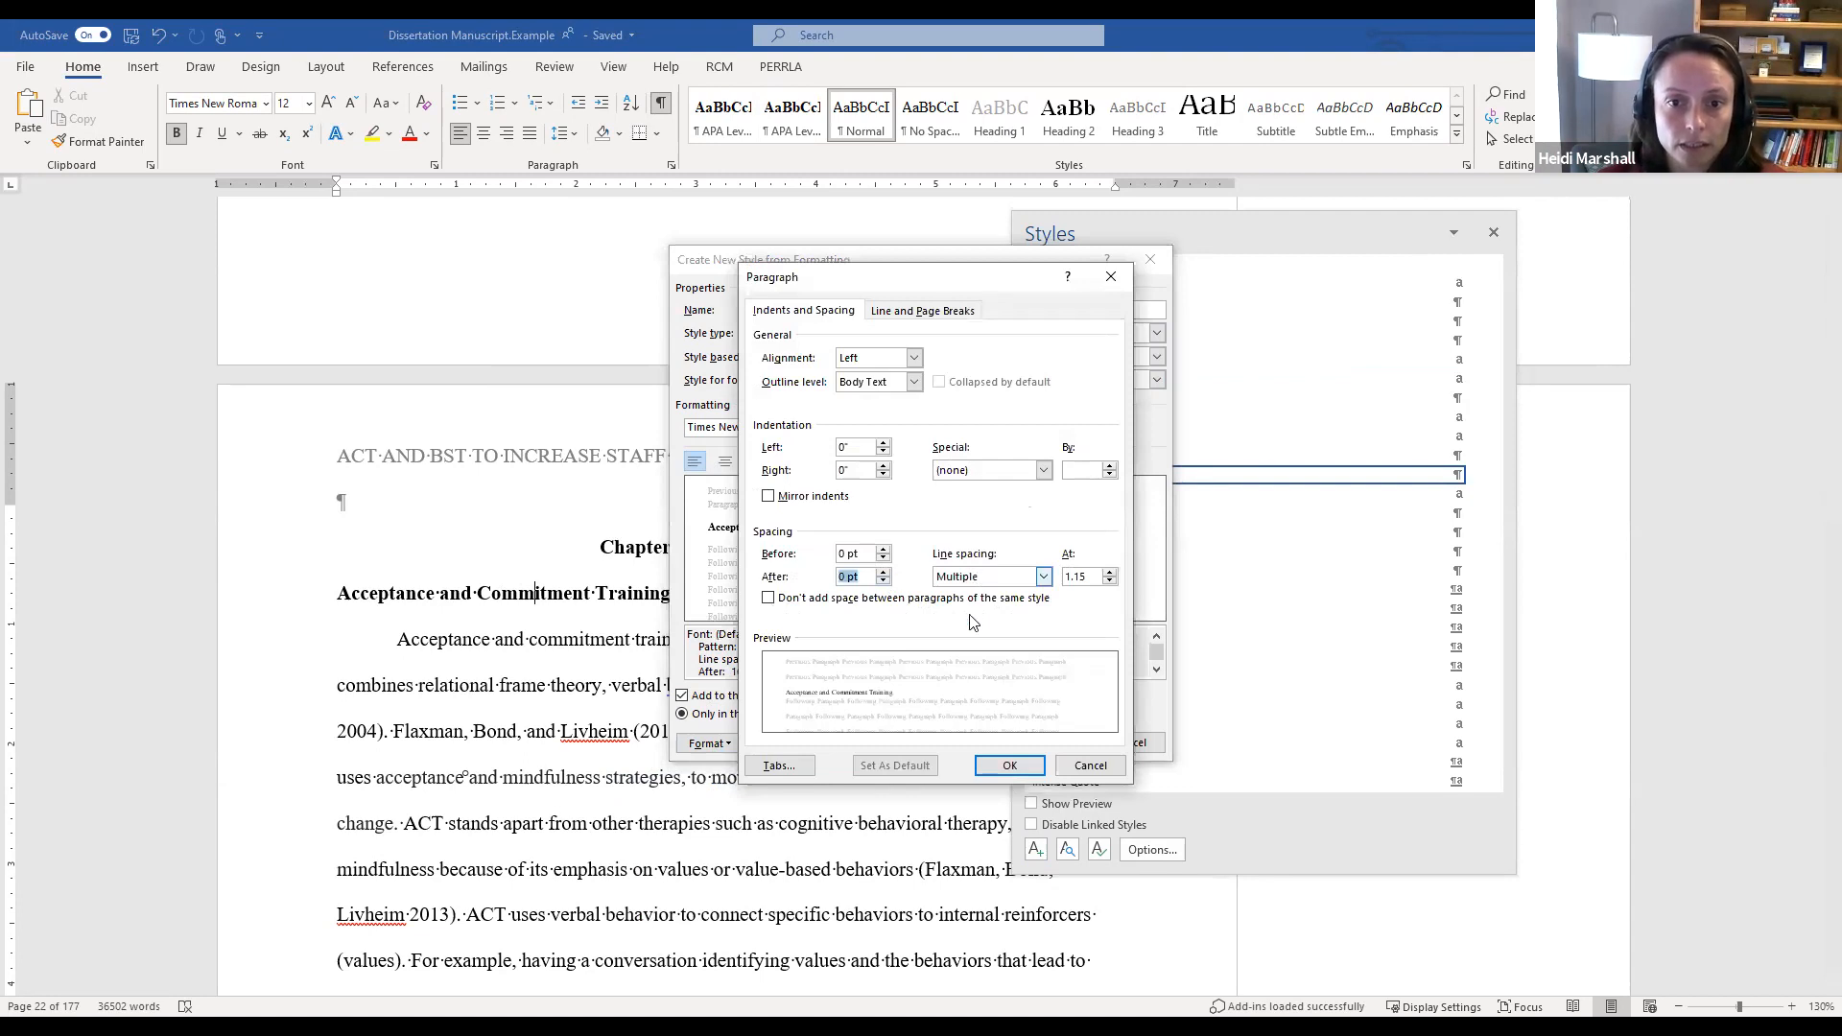
{"action": "key", "text": "alt+n"}
{"action": "key", "text": "alt+Down"}
{"action": "key", "text": "Return"}
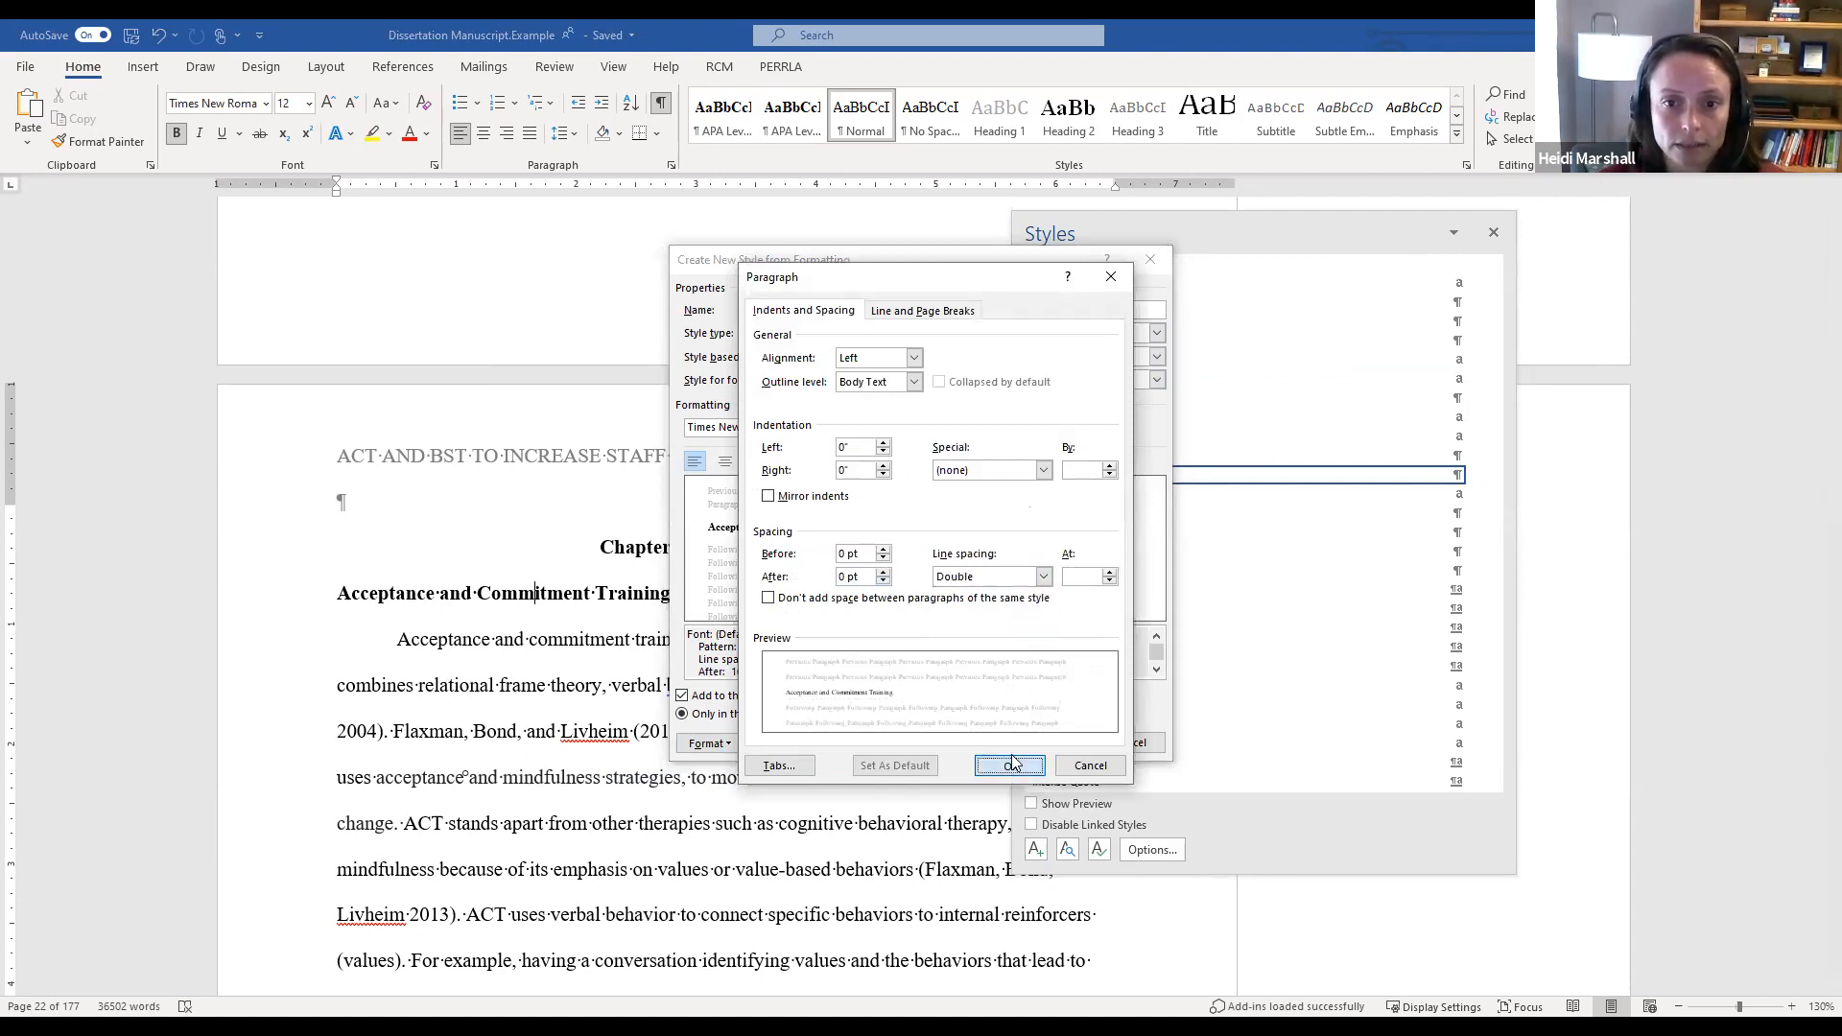
{"action": "key", "text": "Return"}
{"action": "key", "text": "Return"}
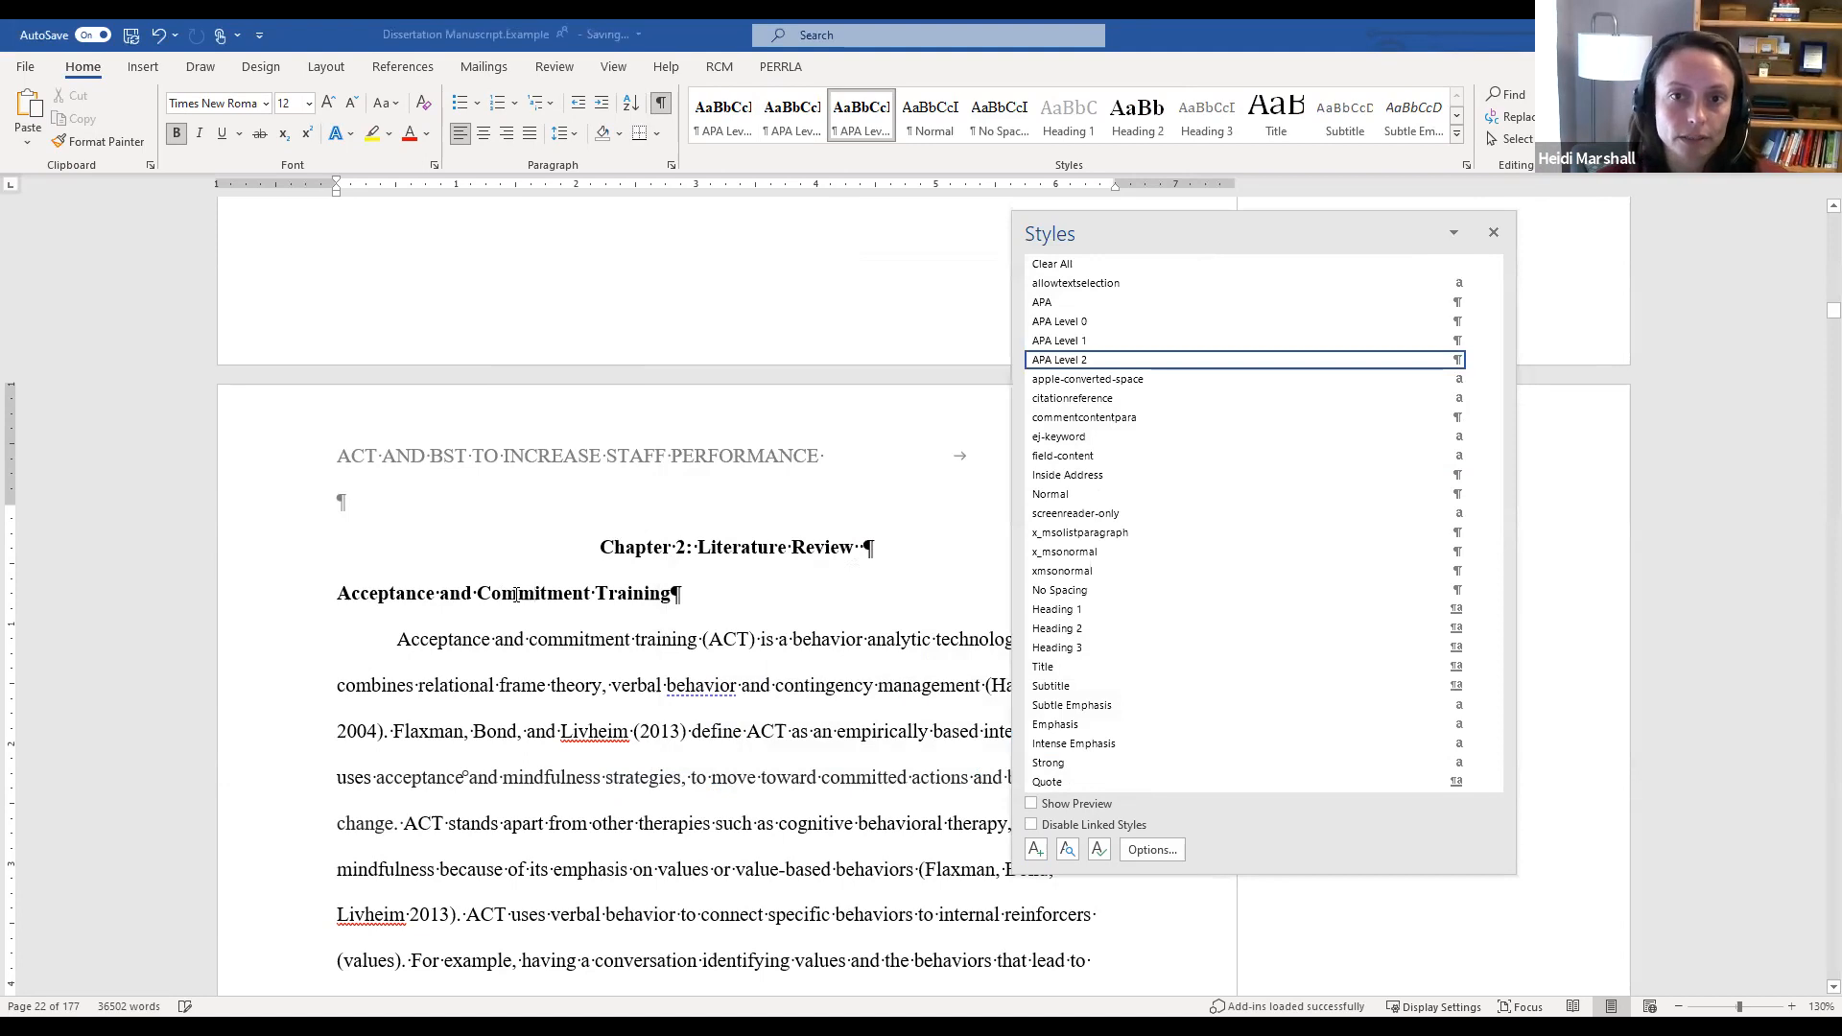
Step: Apply the APA Level 2 style to the Relational Frame Theory heading
{"action": "left_click", "coordinate": [557, 642]}
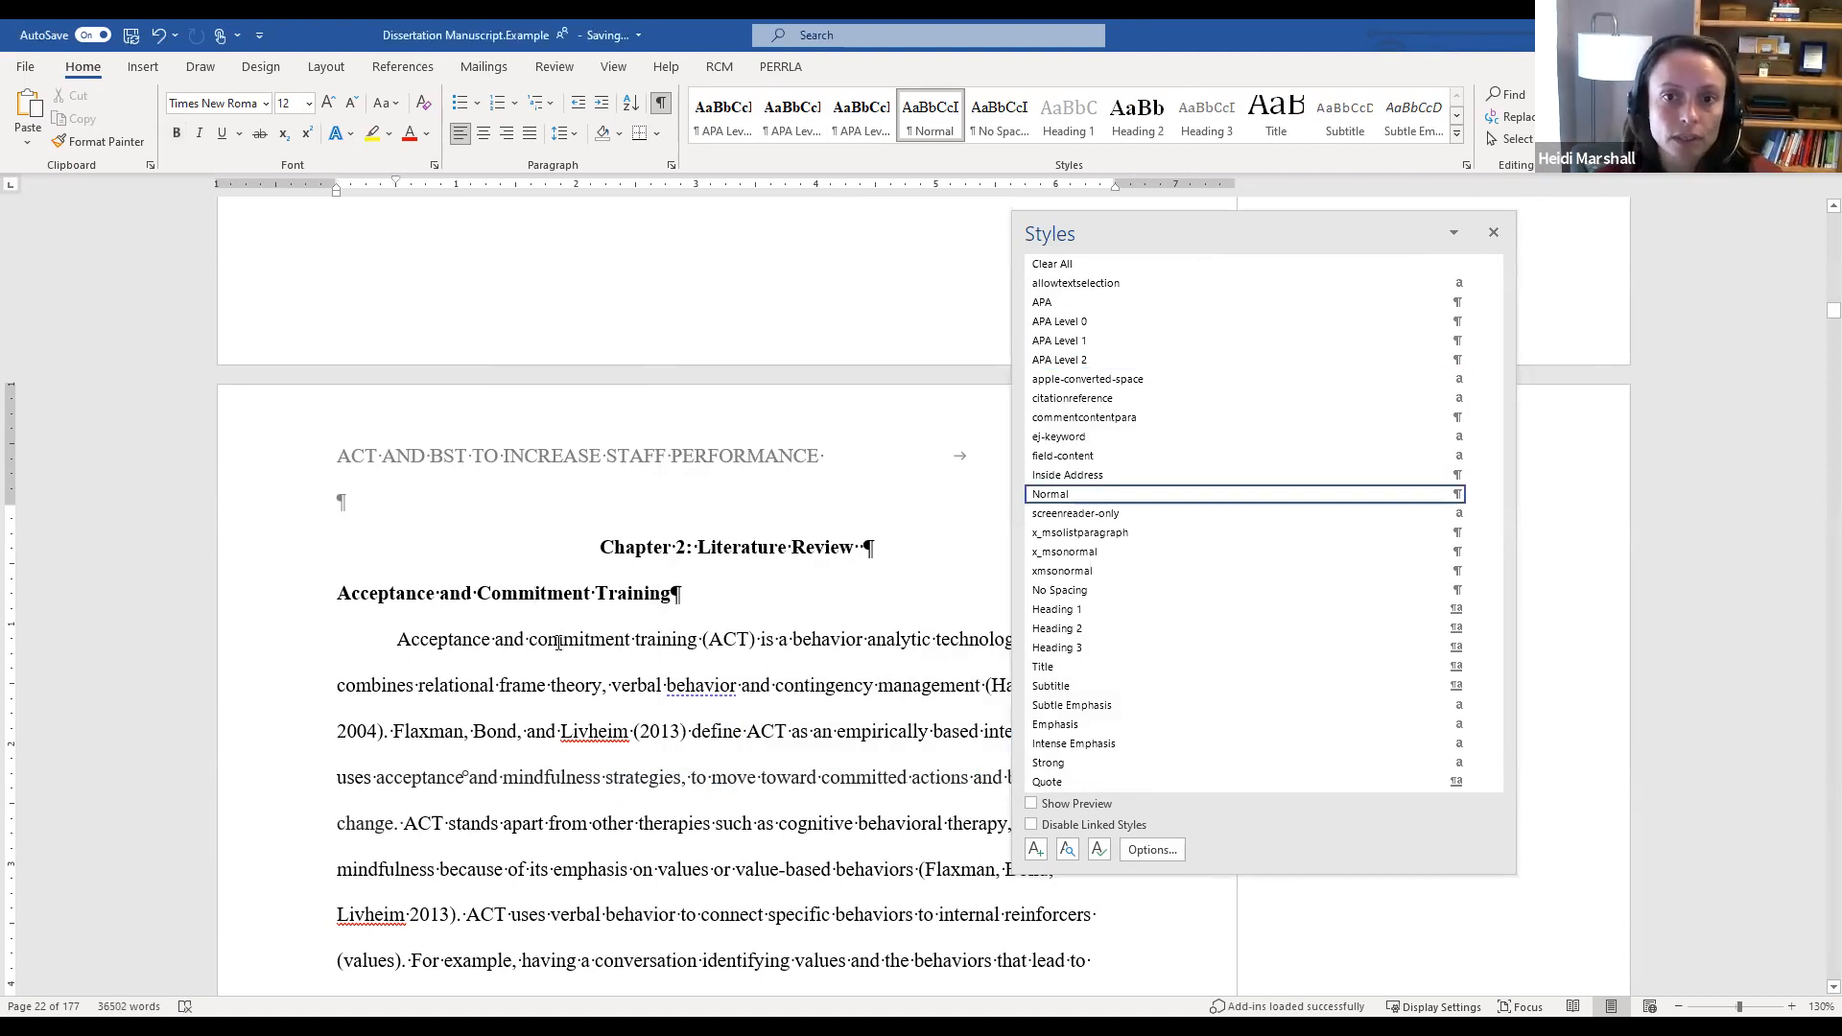
{"action": "scroll", "coordinate": [585, 772], "scroll_direction": "down", "scroll_amount": 4}
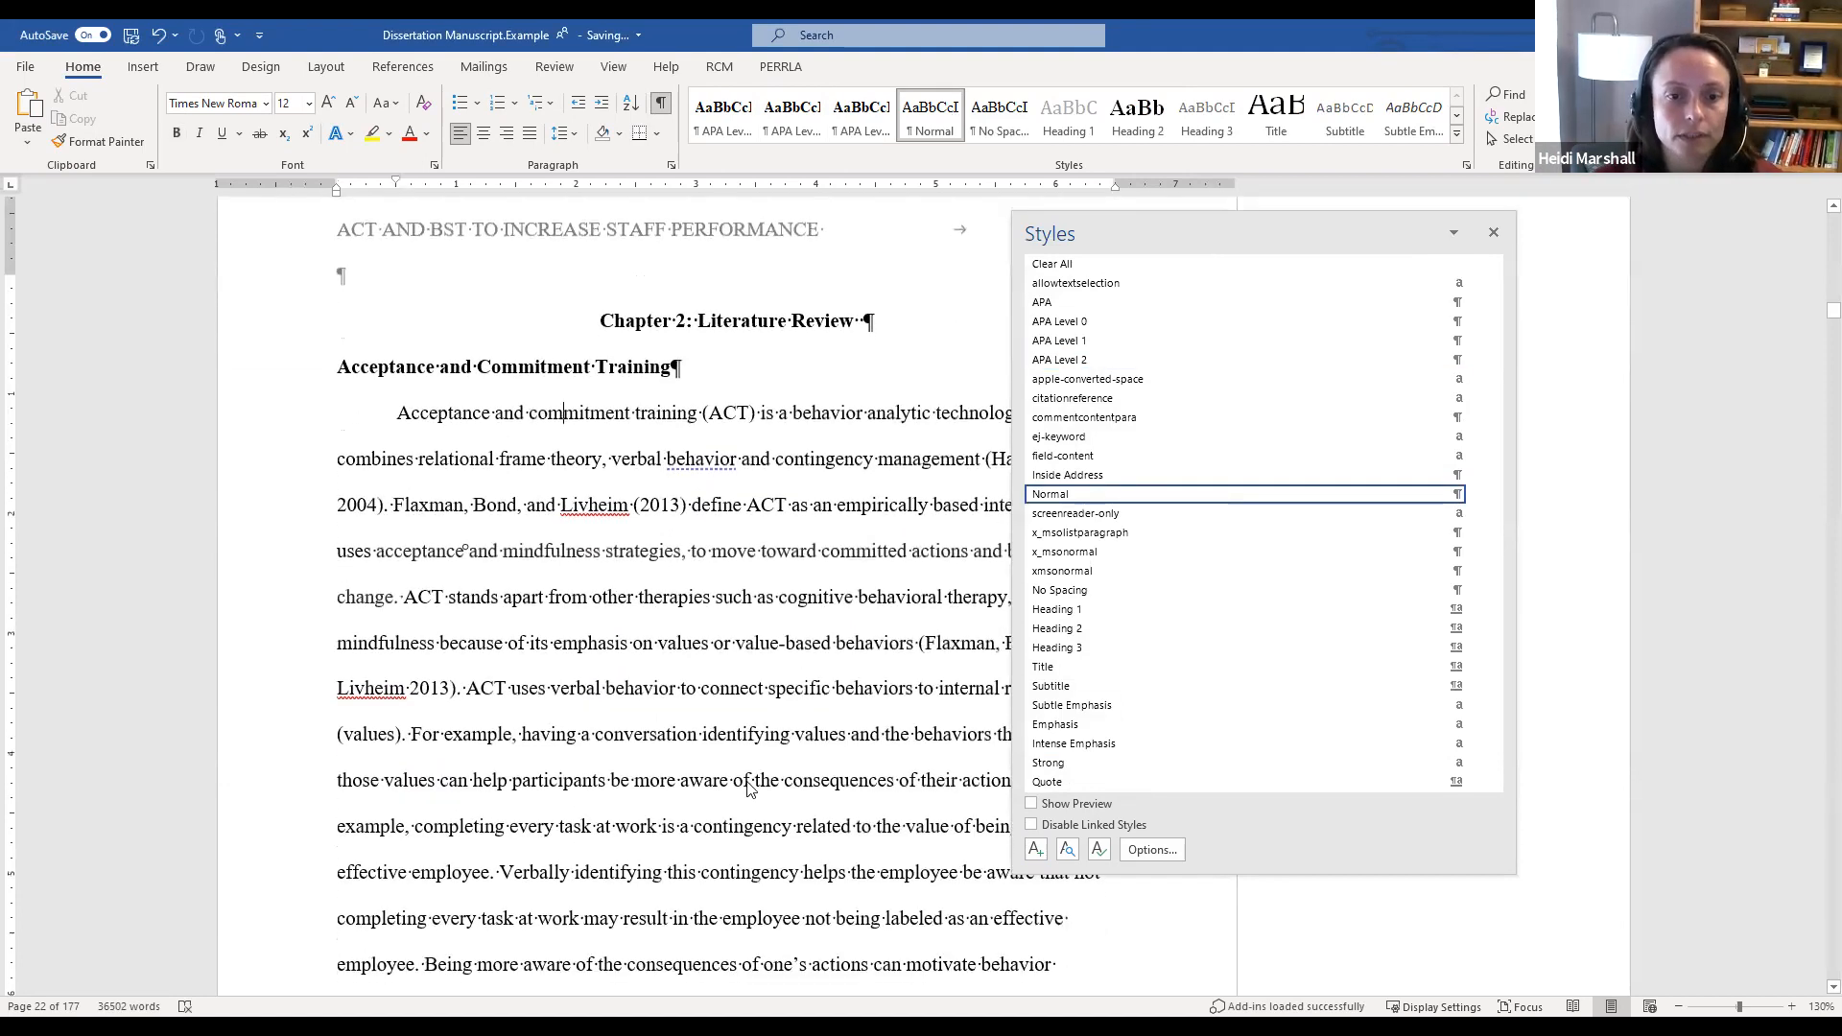
{"action": "scroll", "coordinate": [748, 782], "scroll_direction": "down", "scroll_amount": 10}
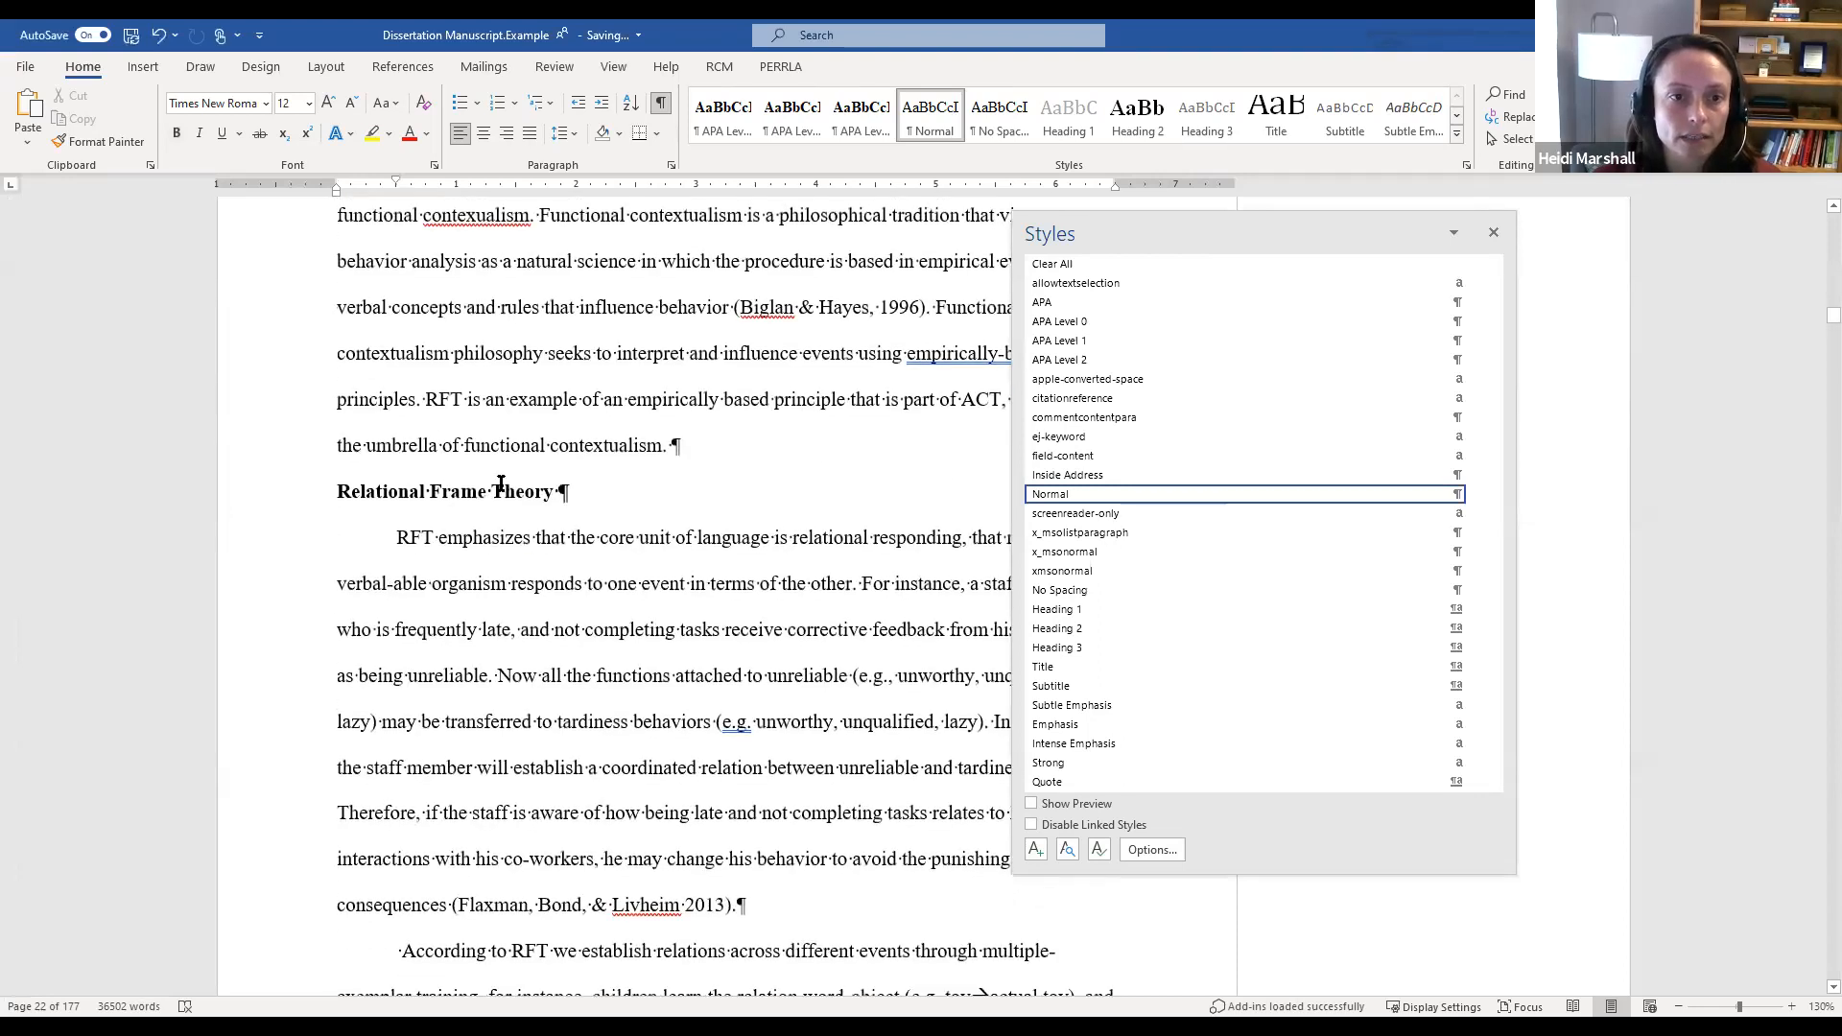
{"action": "left_click", "coordinate": [452, 491]}
{"action": "left_click", "coordinate": [1142, 360]}
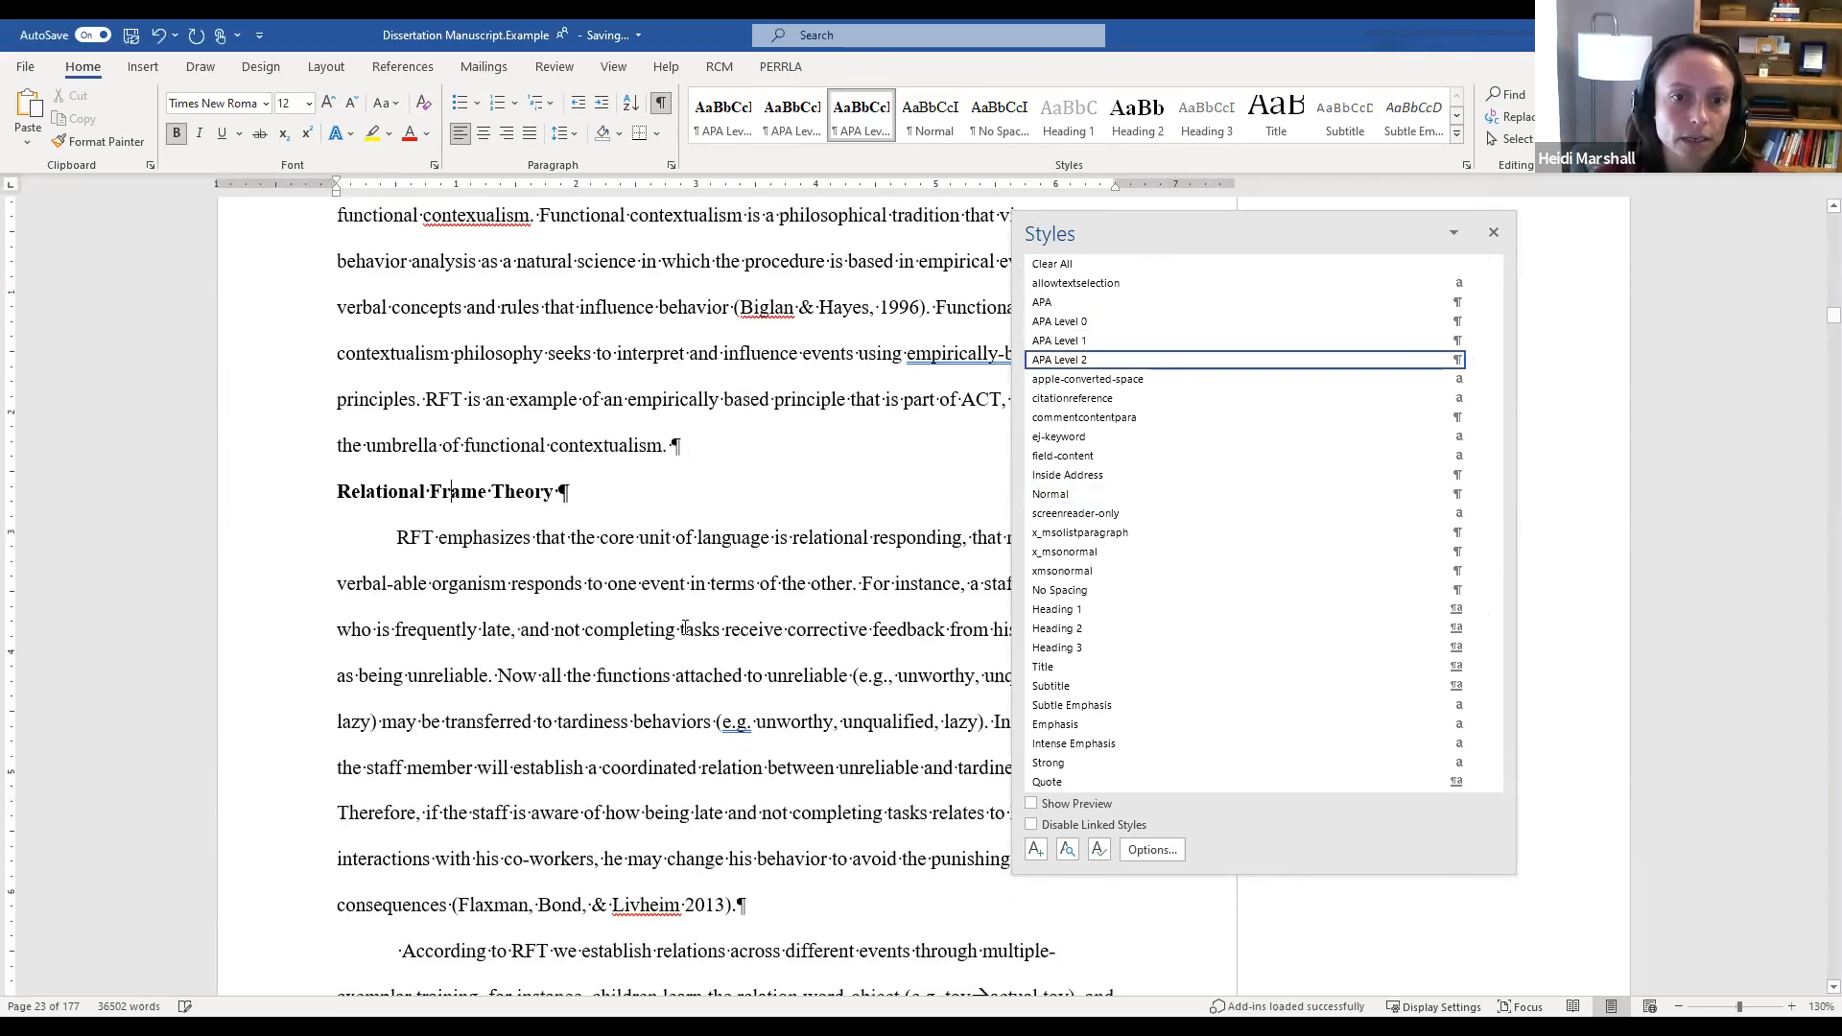
Step: Apply the APA Level 2 style to the Goals and Values heading
{"action": "scroll", "coordinate": [685, 627], "scroll_direction": "down", "scroll_amount": 2}
{"action": "scroll", "coordinate": [685, 627], "scroll_direction": "down", "scroll_amount": 11}
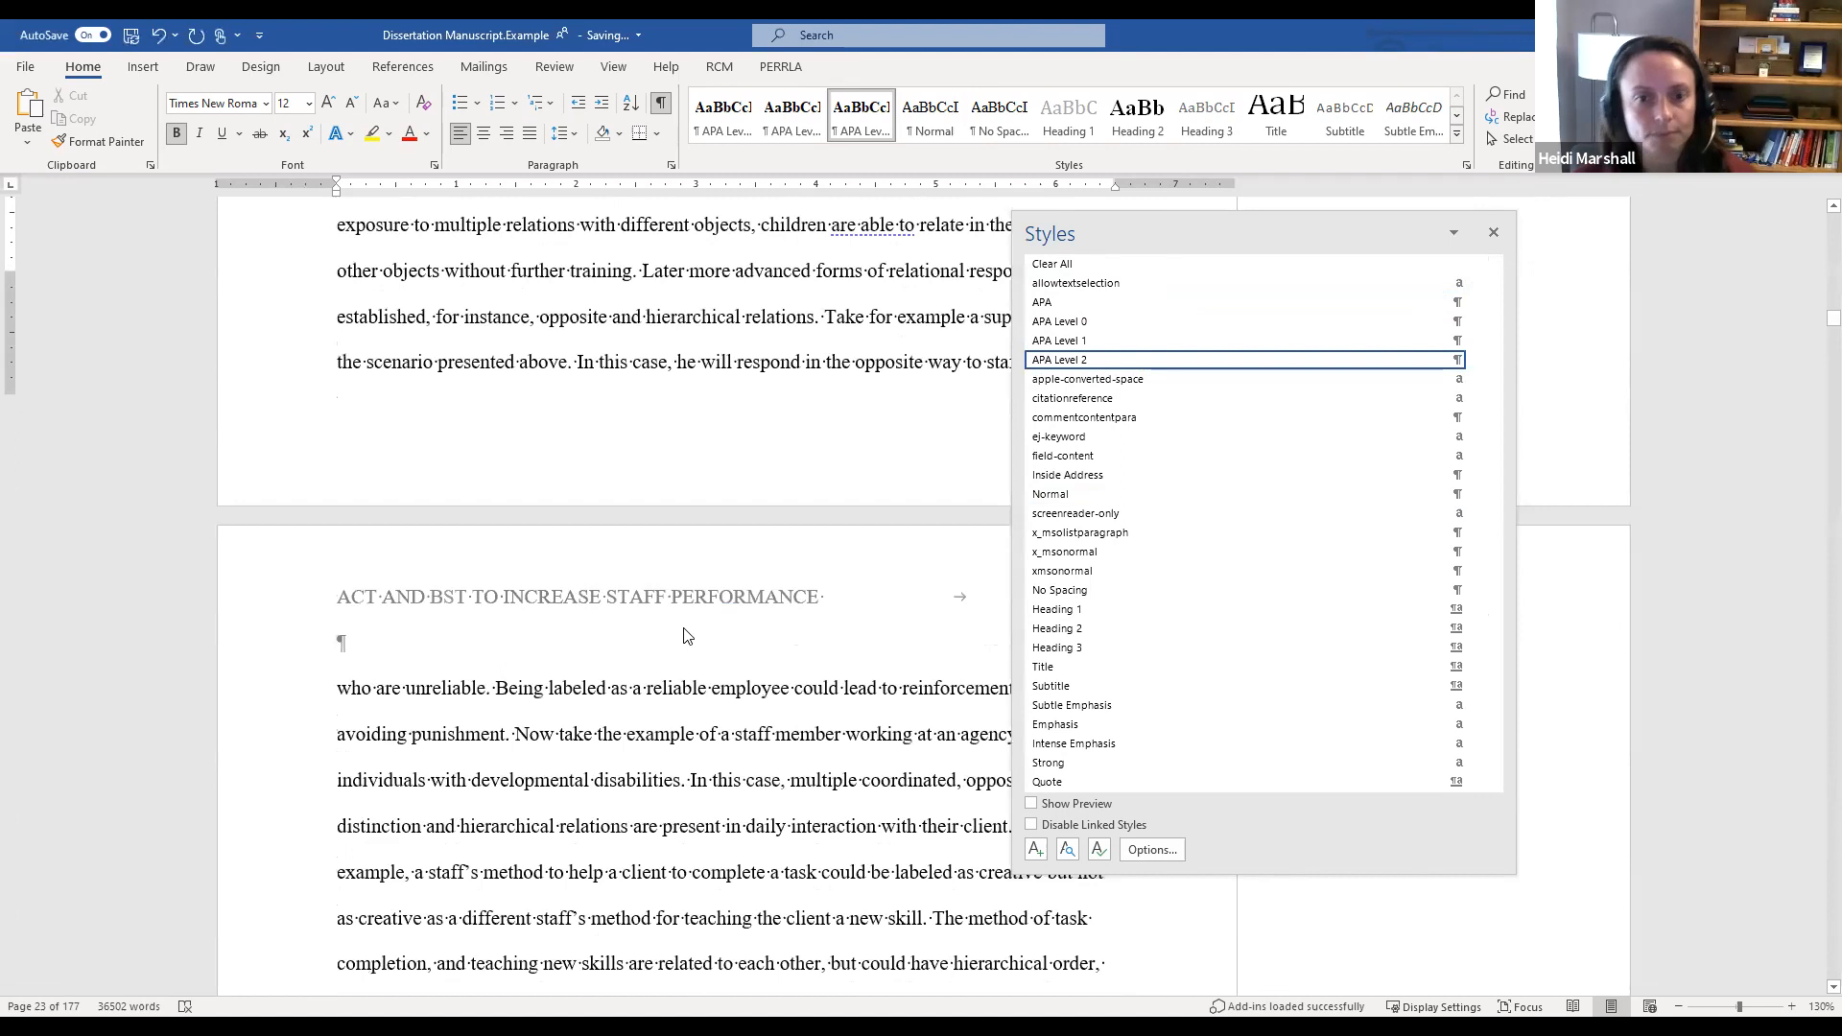
{"action": "scroll", "coordinate": [684, 626], "scroll_direction": "down", "scroll_amount": 15}
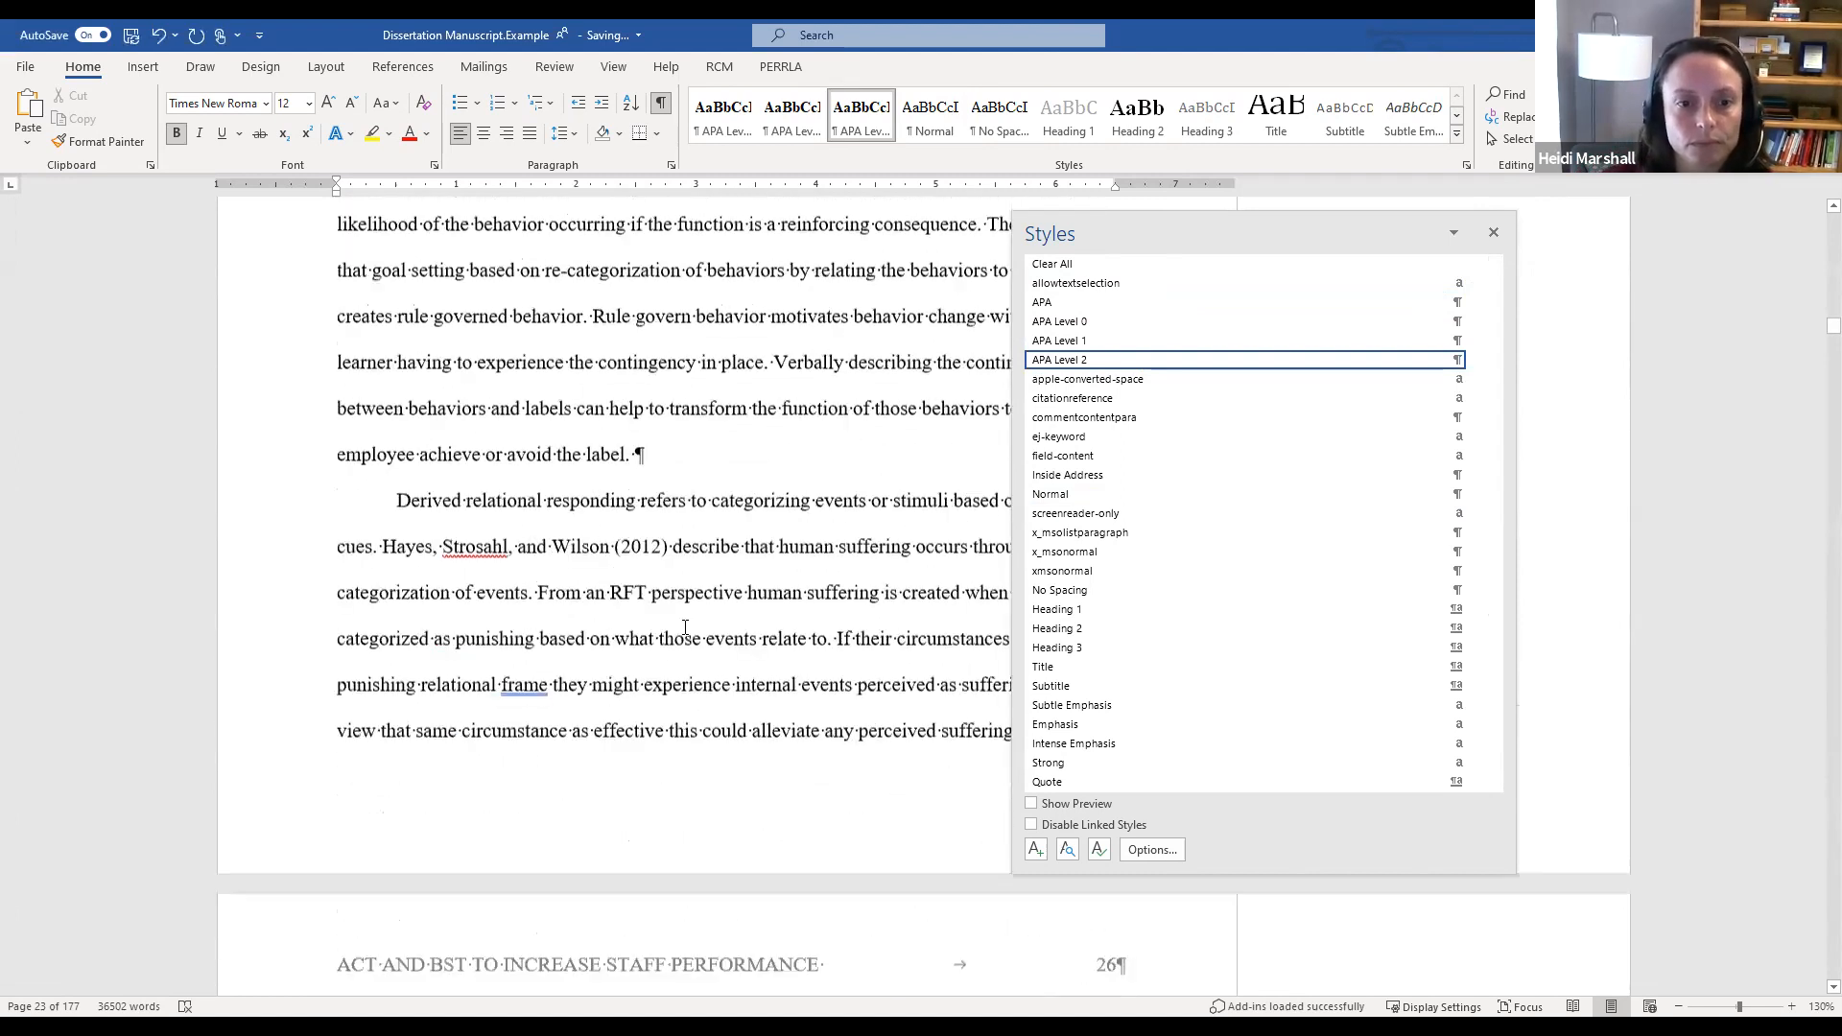
{"action": "scroll", "coordinate": [685, 626], "scroll_direction": "down", "scroll_amount": 8}
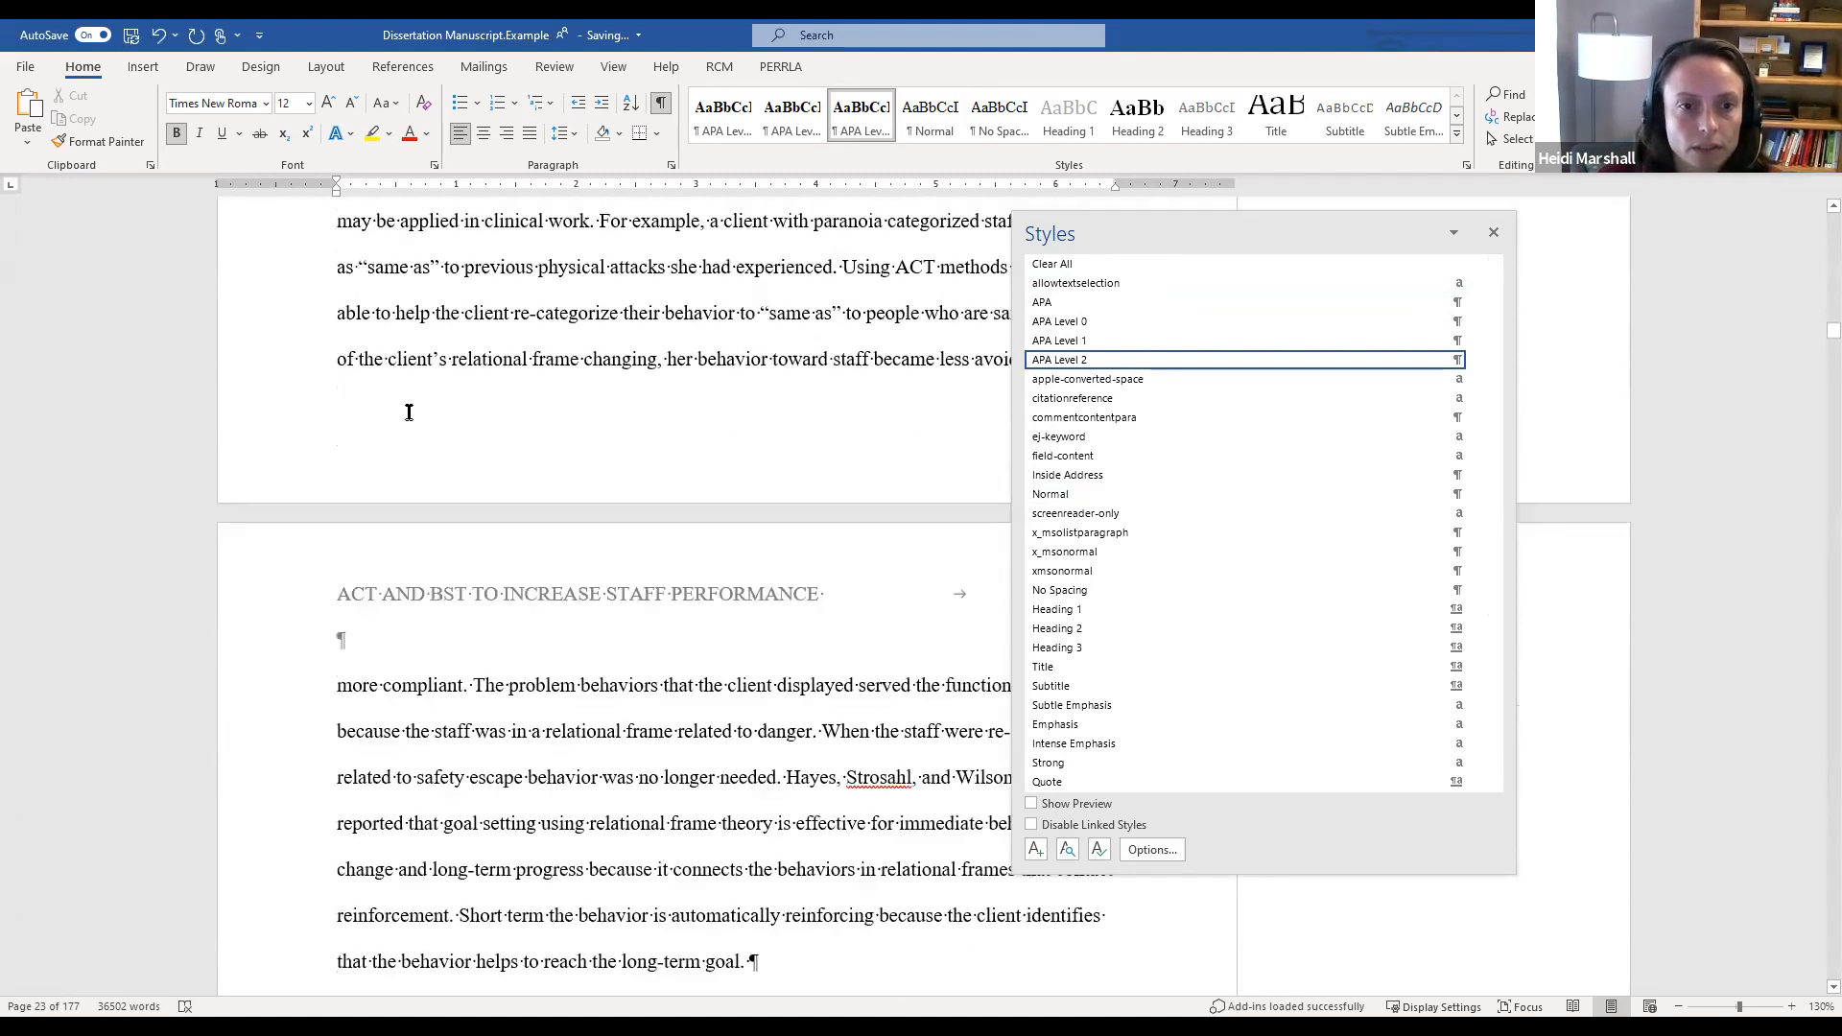
{"action": "scroll", "coordinate": [443, 248], "scroll_direction": "down", "scroll_amount": 5}
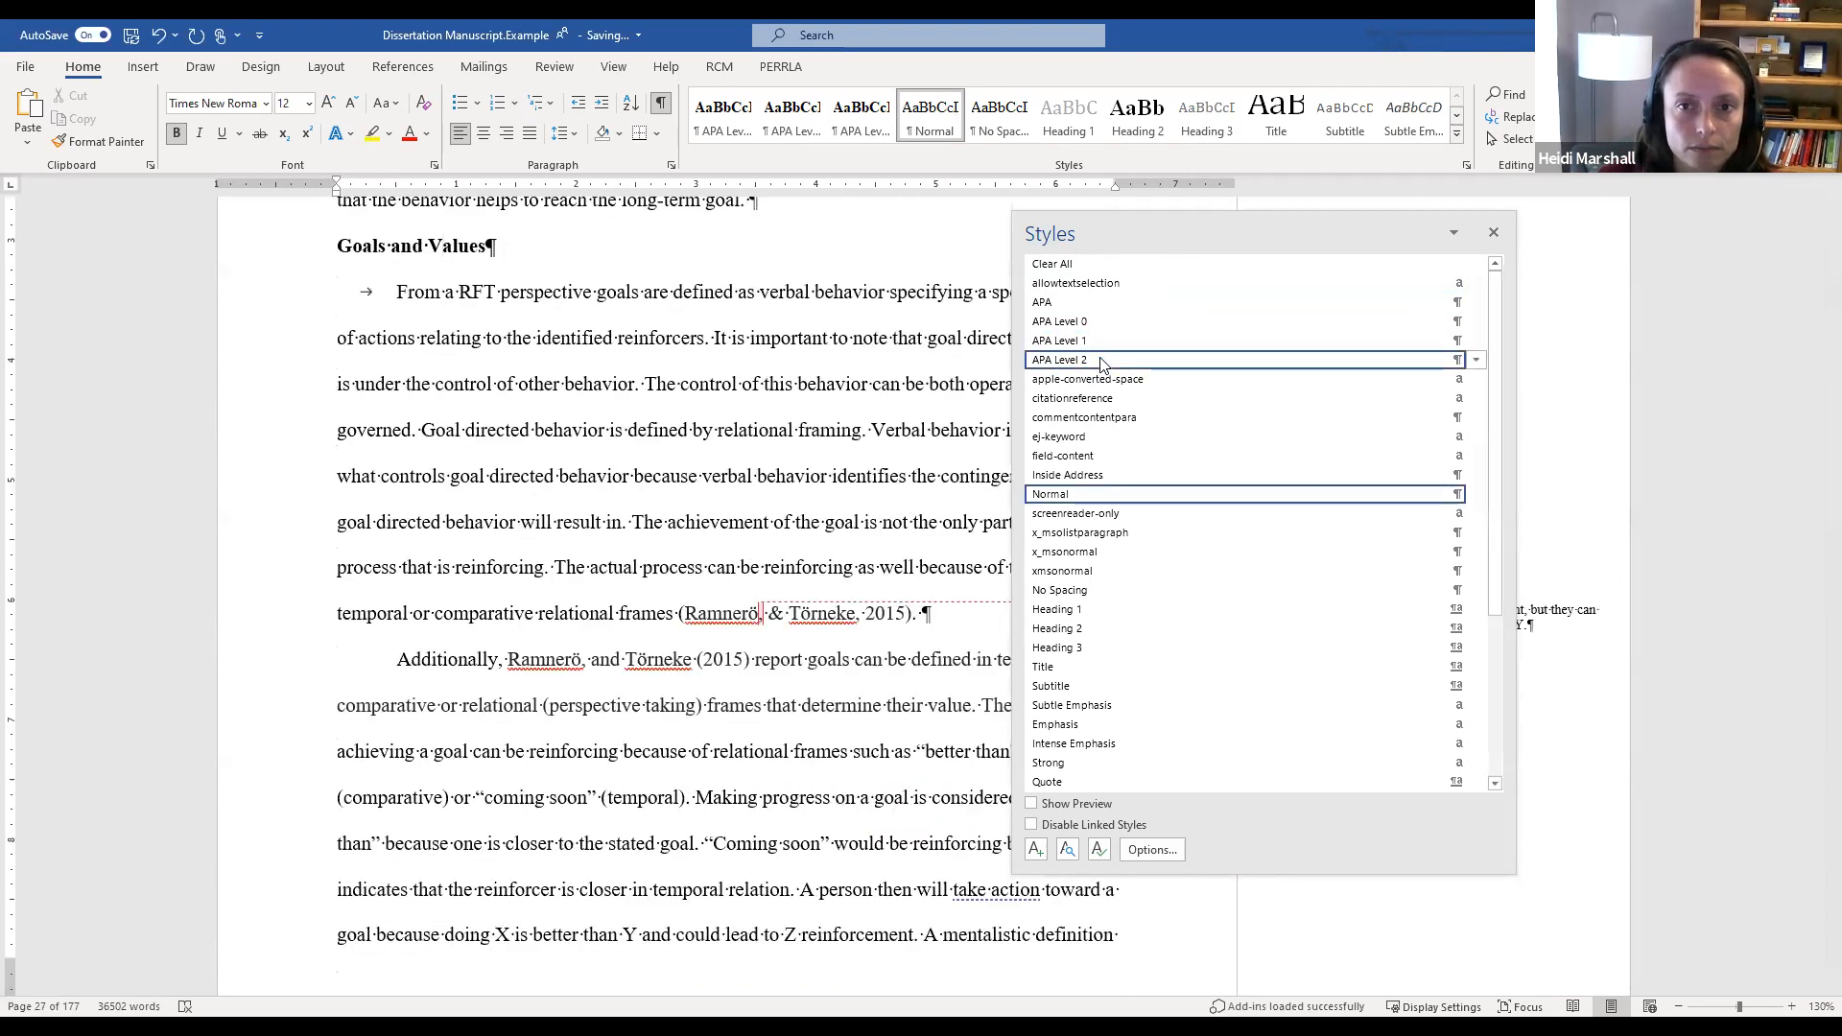
Step: Apply the APA Level 2 style to the ACT Training vs ACT Therapy heading
{"action": "scroll", "coordinate": [815, 635], "scroll_direction": "down", "scroll_amount": 6}
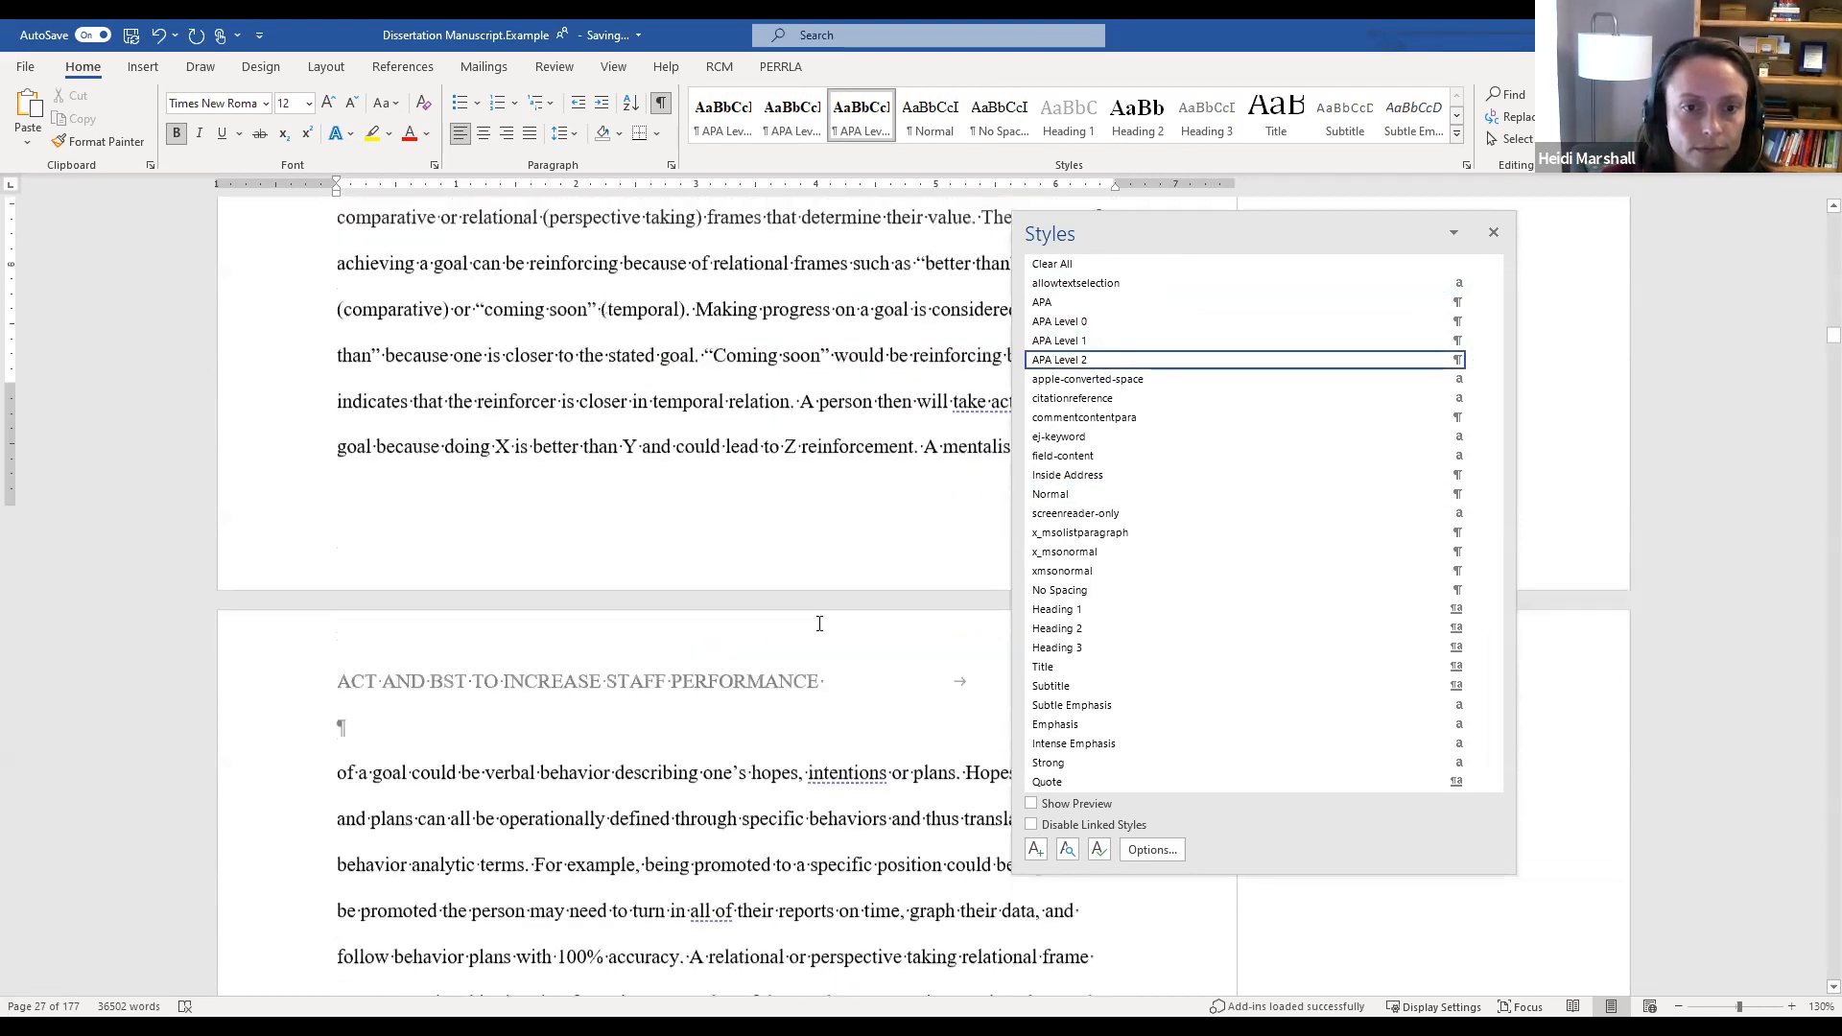
{"action": "scroll", "coordinate": [819, 623], "scroll_direction": "down", "scroll_amount": 10}
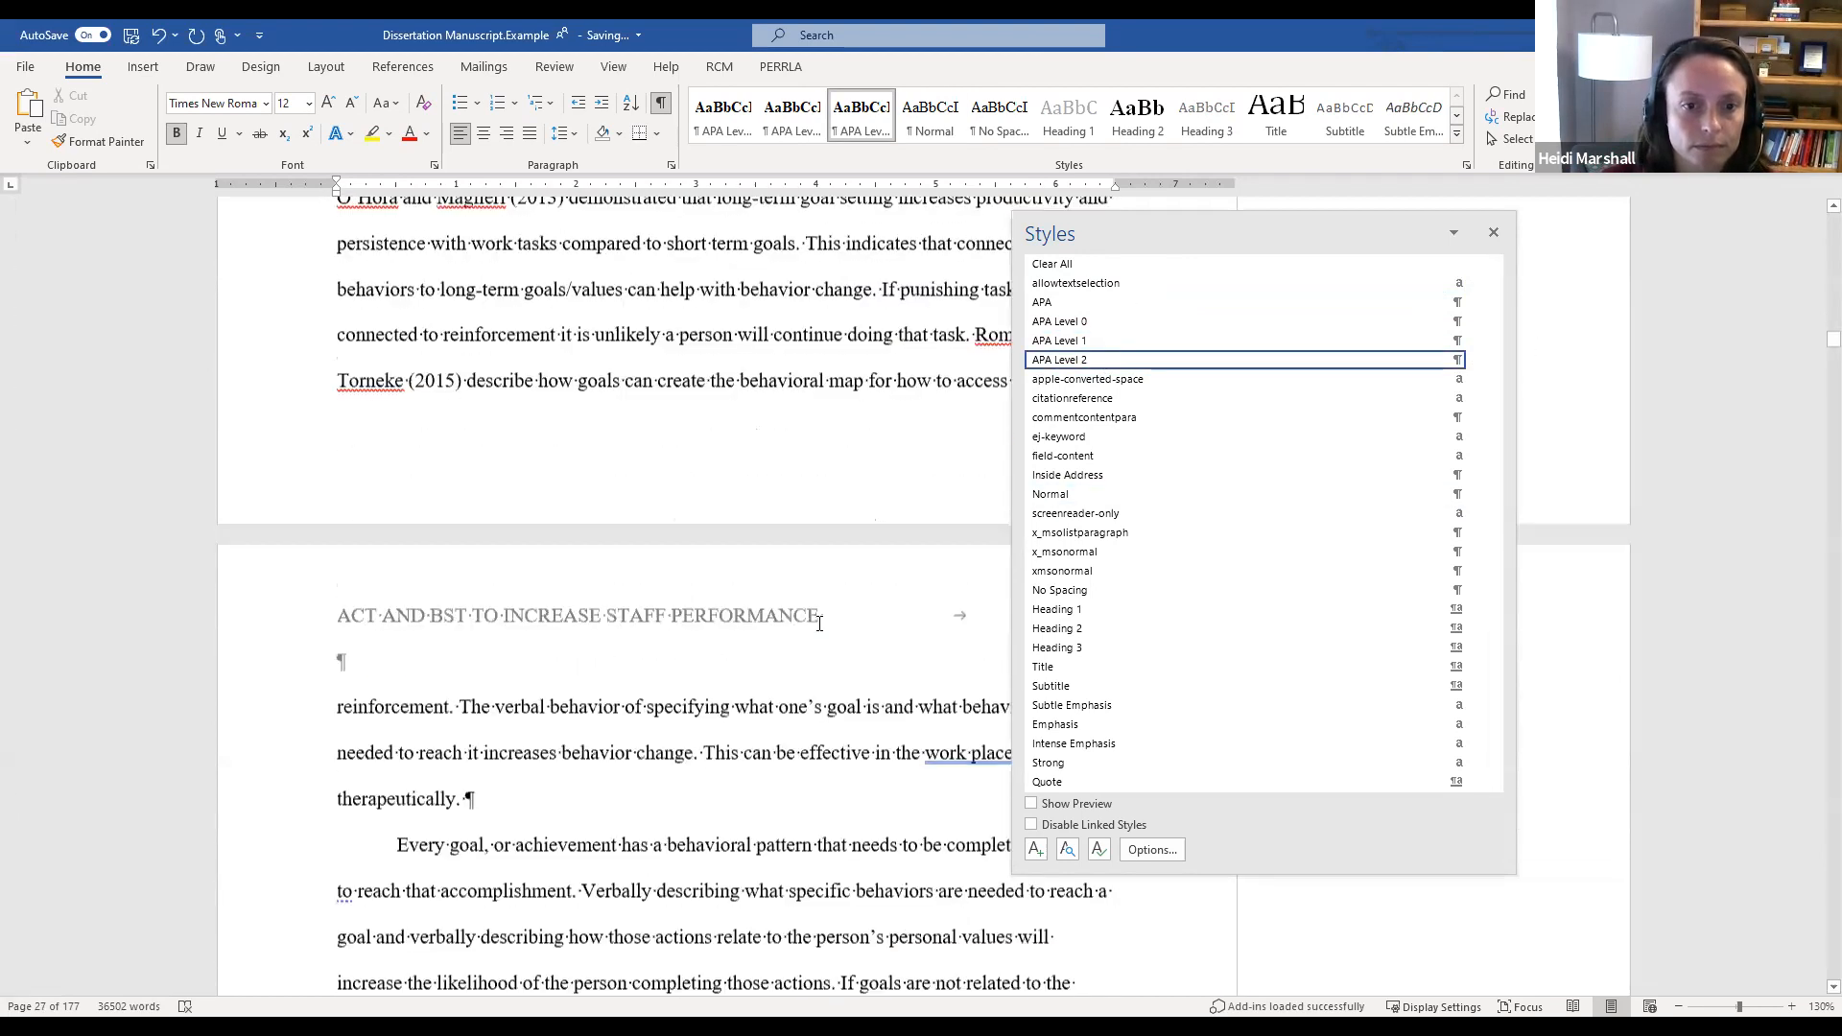
{"action": "scroll", "coordinate": [436, 531], "scroll_direction": "down", "scroll_amount": 4}
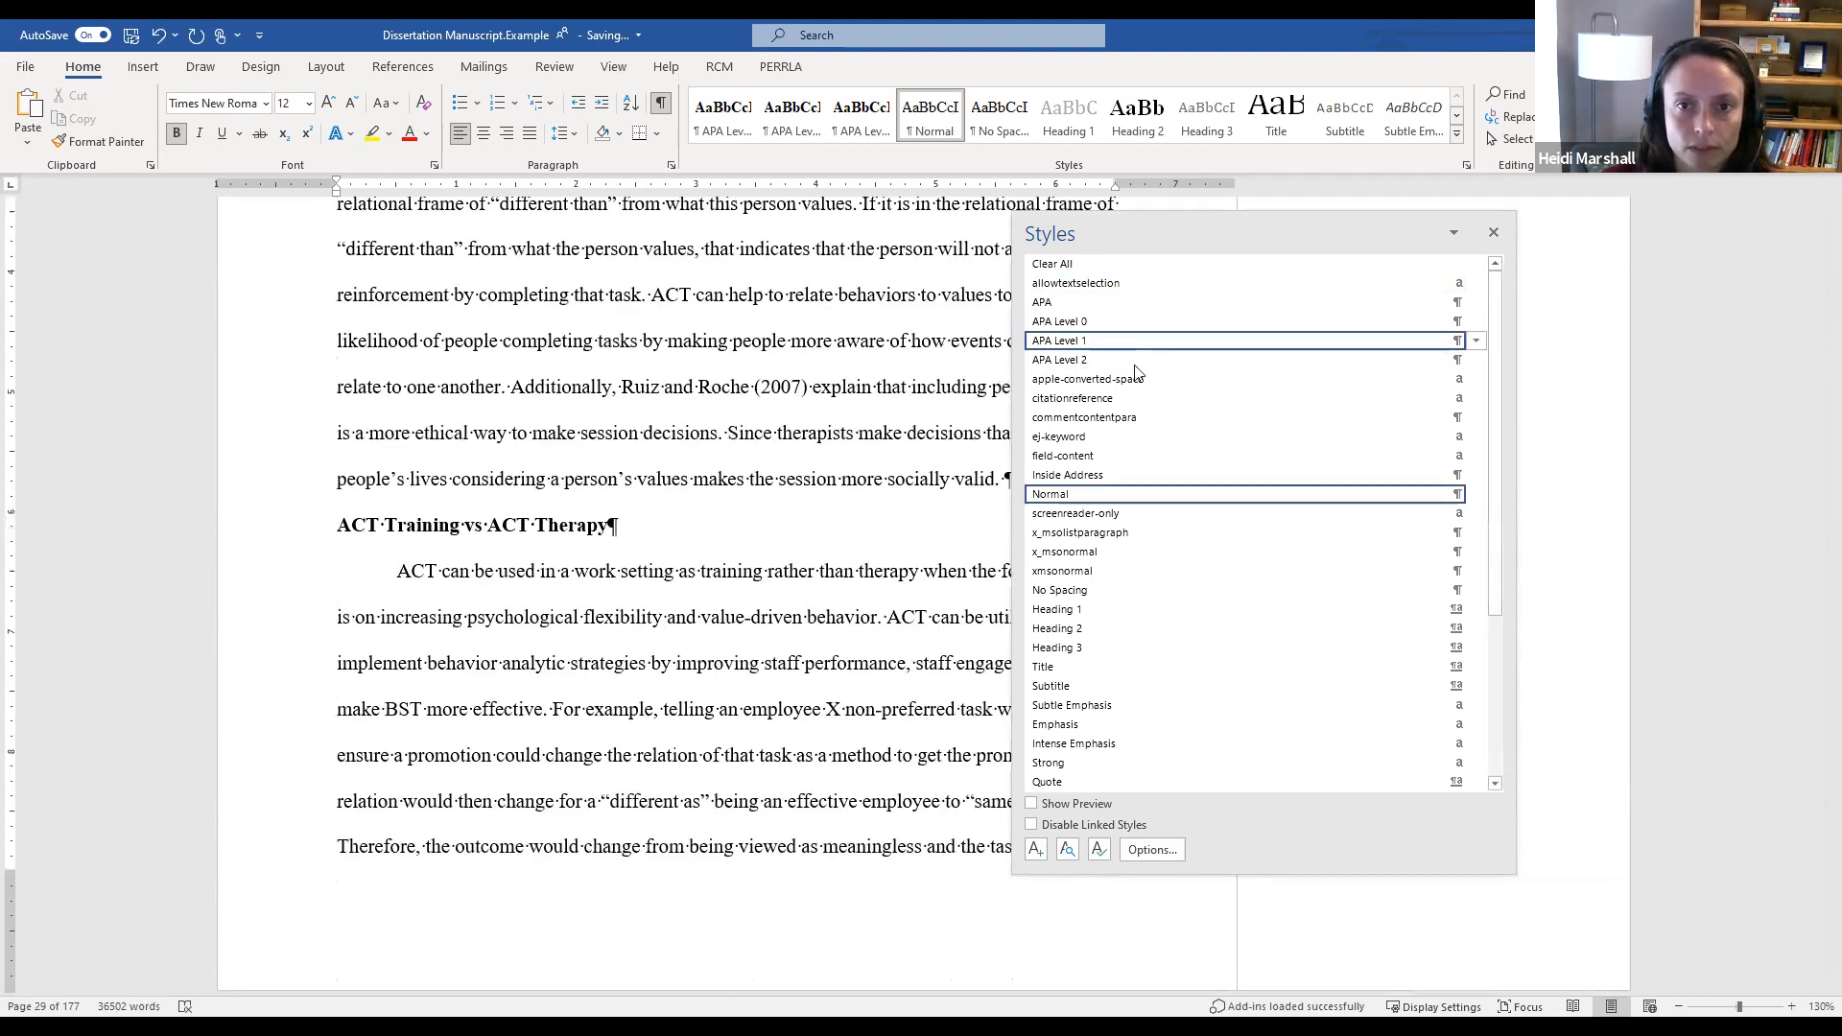
Step: Apply the APA Level 2 style to the ACT Processes heading
{"action": "scroll", "coordinate": [715, 781], "scroll_direction": "down", "scroll_amount": 3}
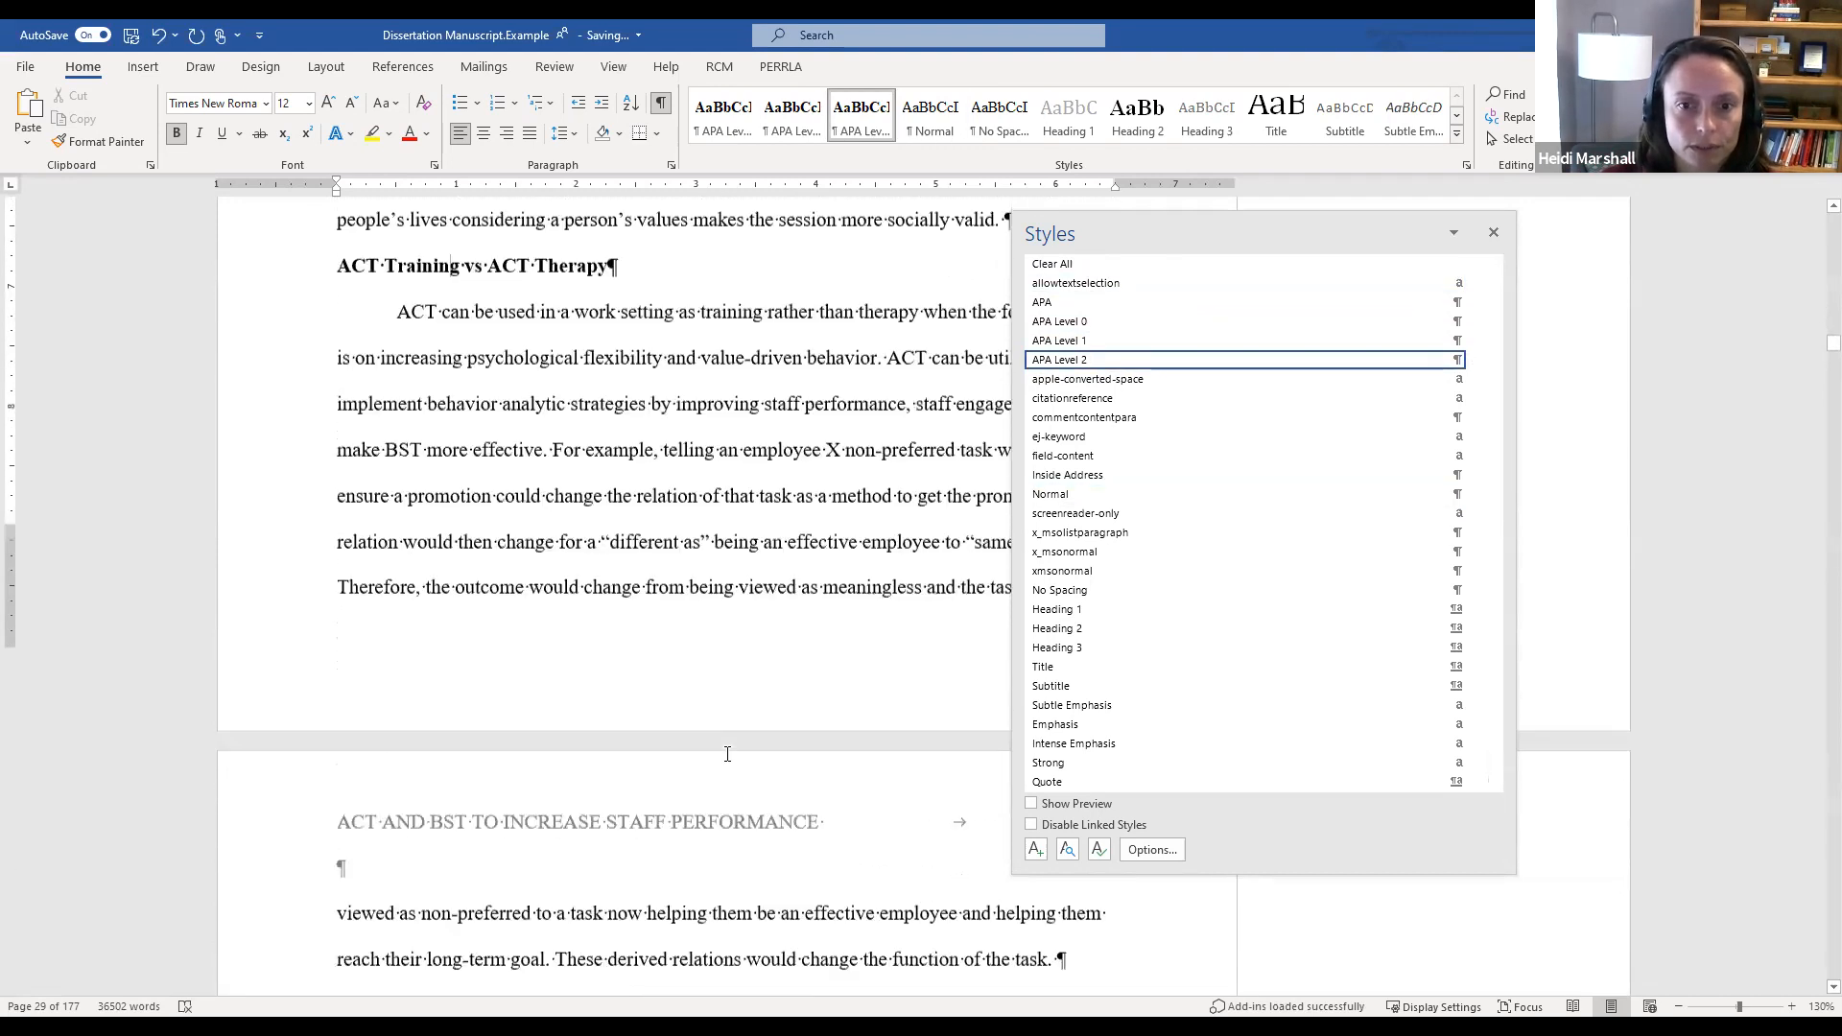
{"action": "scroll", "coordinate": [726, 761], "scroll_direction": "down", "scroll_amount": 1}
{"action": "scroll", "coordinate": [410, 383], "scroll_direction": "down", "scroll_amount": 11}
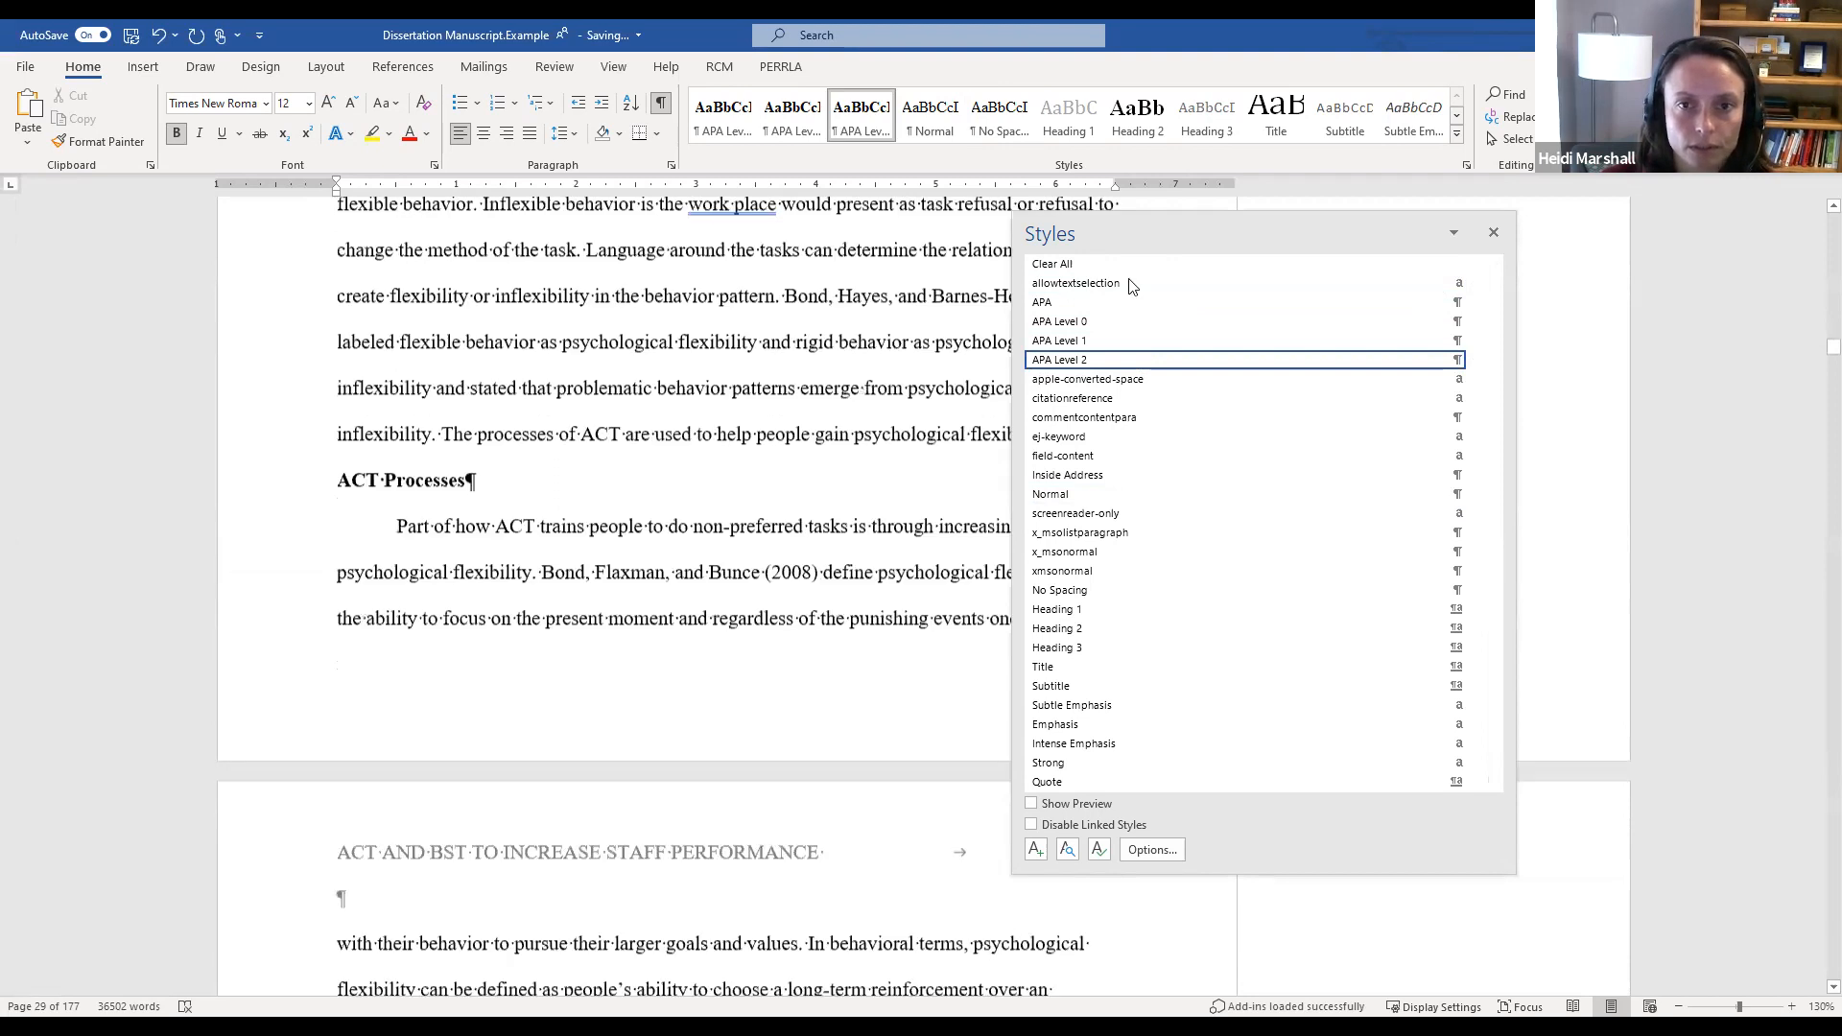
Step: Remove the period after the Present Moment run-in heading and split the heading onto its own line above its body text
{"action": "scroll", "coordinate": [687, 633], "scroll_direction": "down", "scroll_amount": 5}
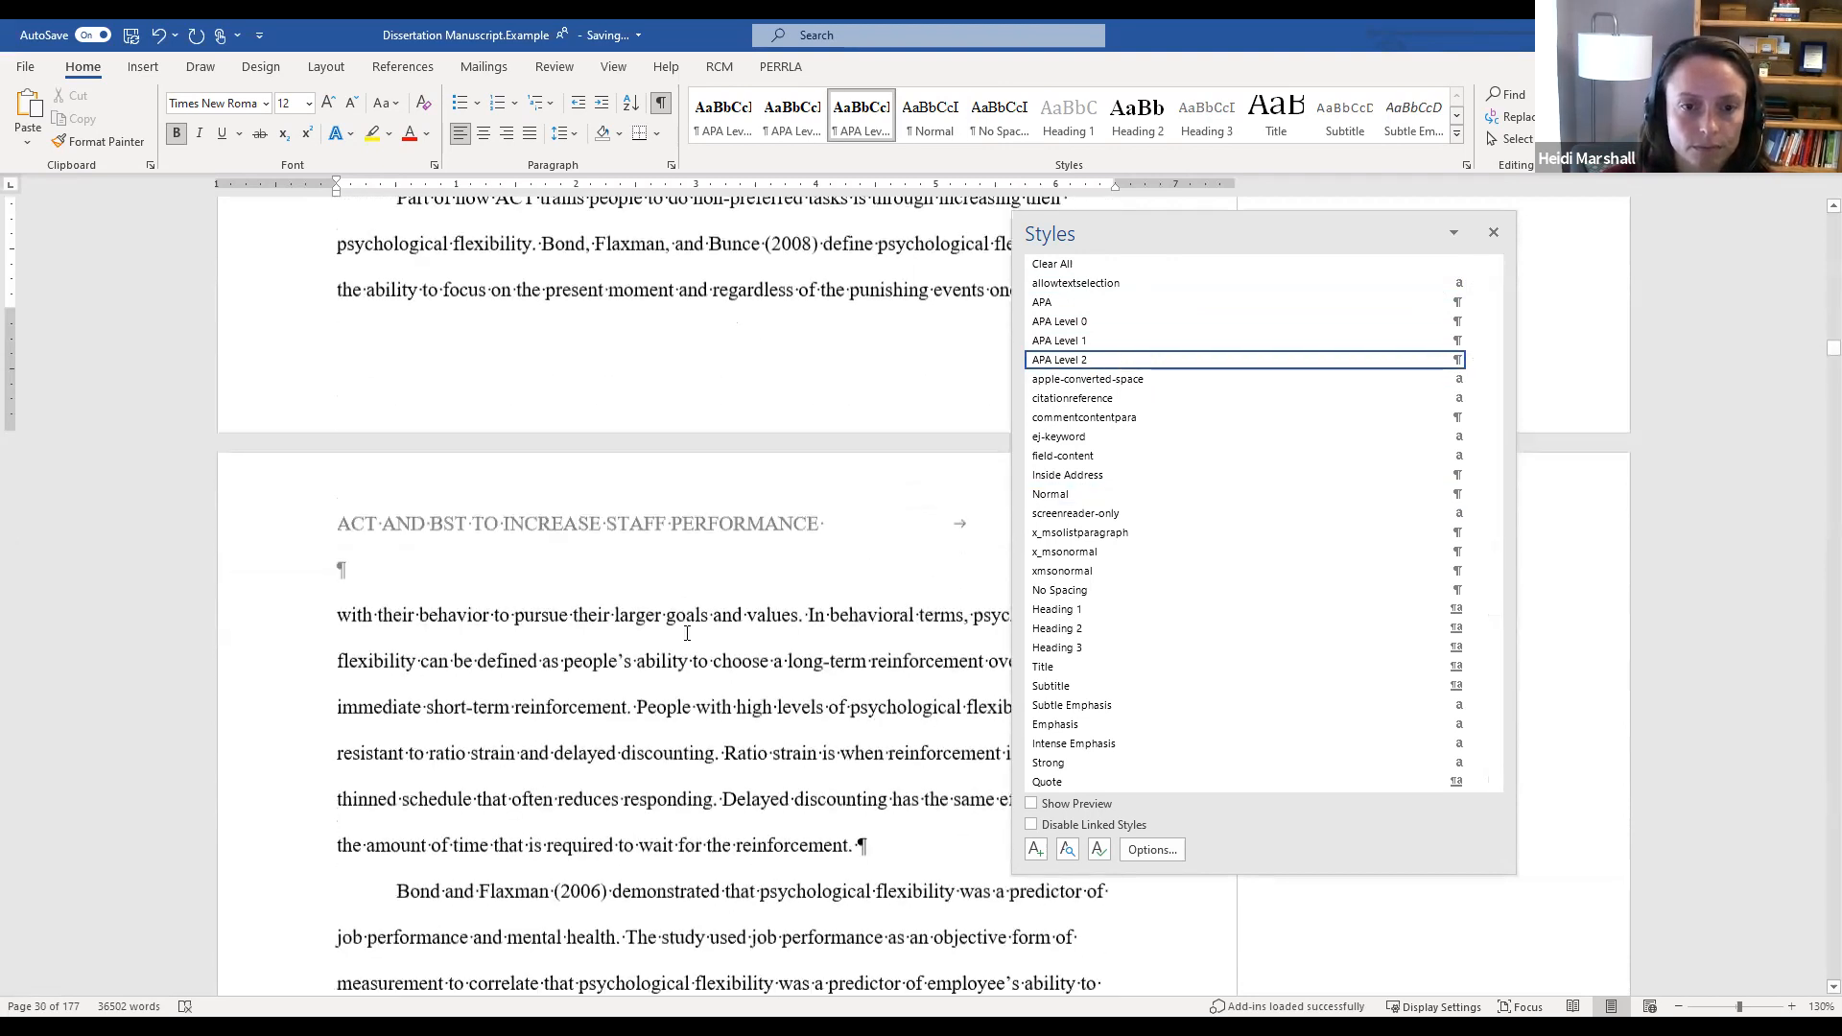
{"action": "scroll", "coordinate": [691, 626], "scroll_direction": "down", "scroll_amount": 15}
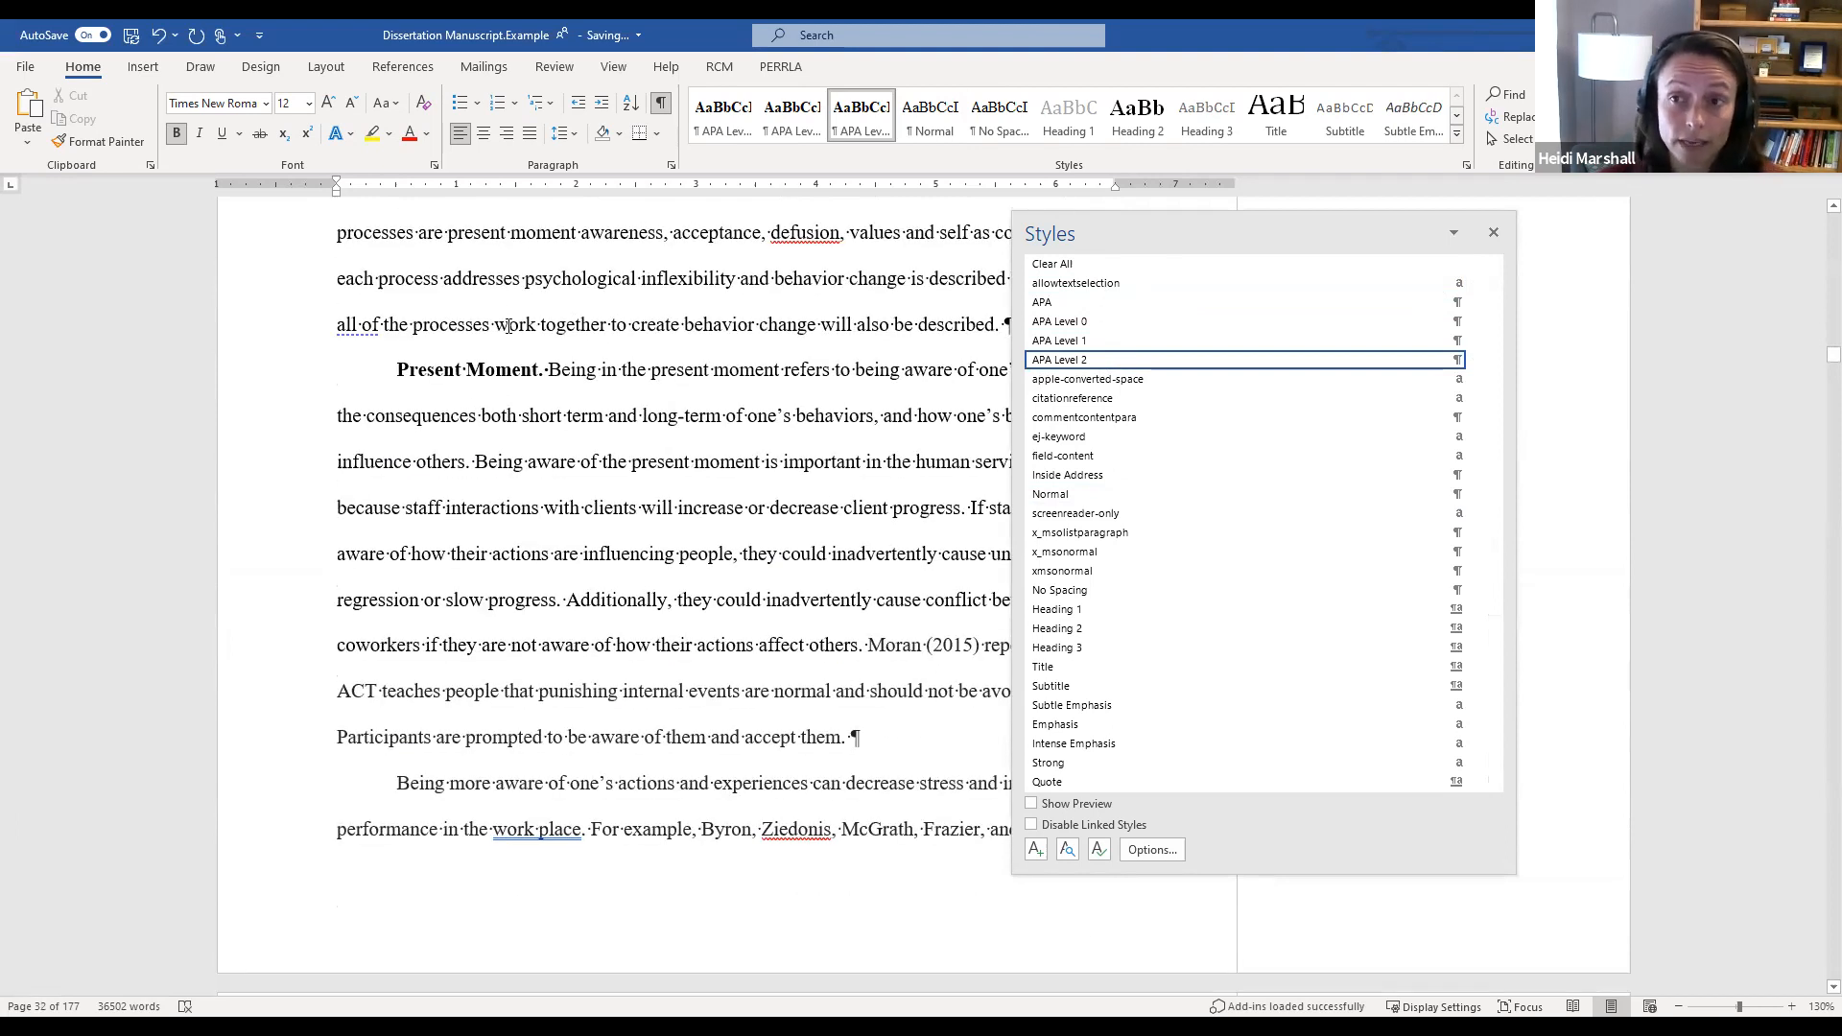
{"action": "left_click", "coordinate": [555, 368]}
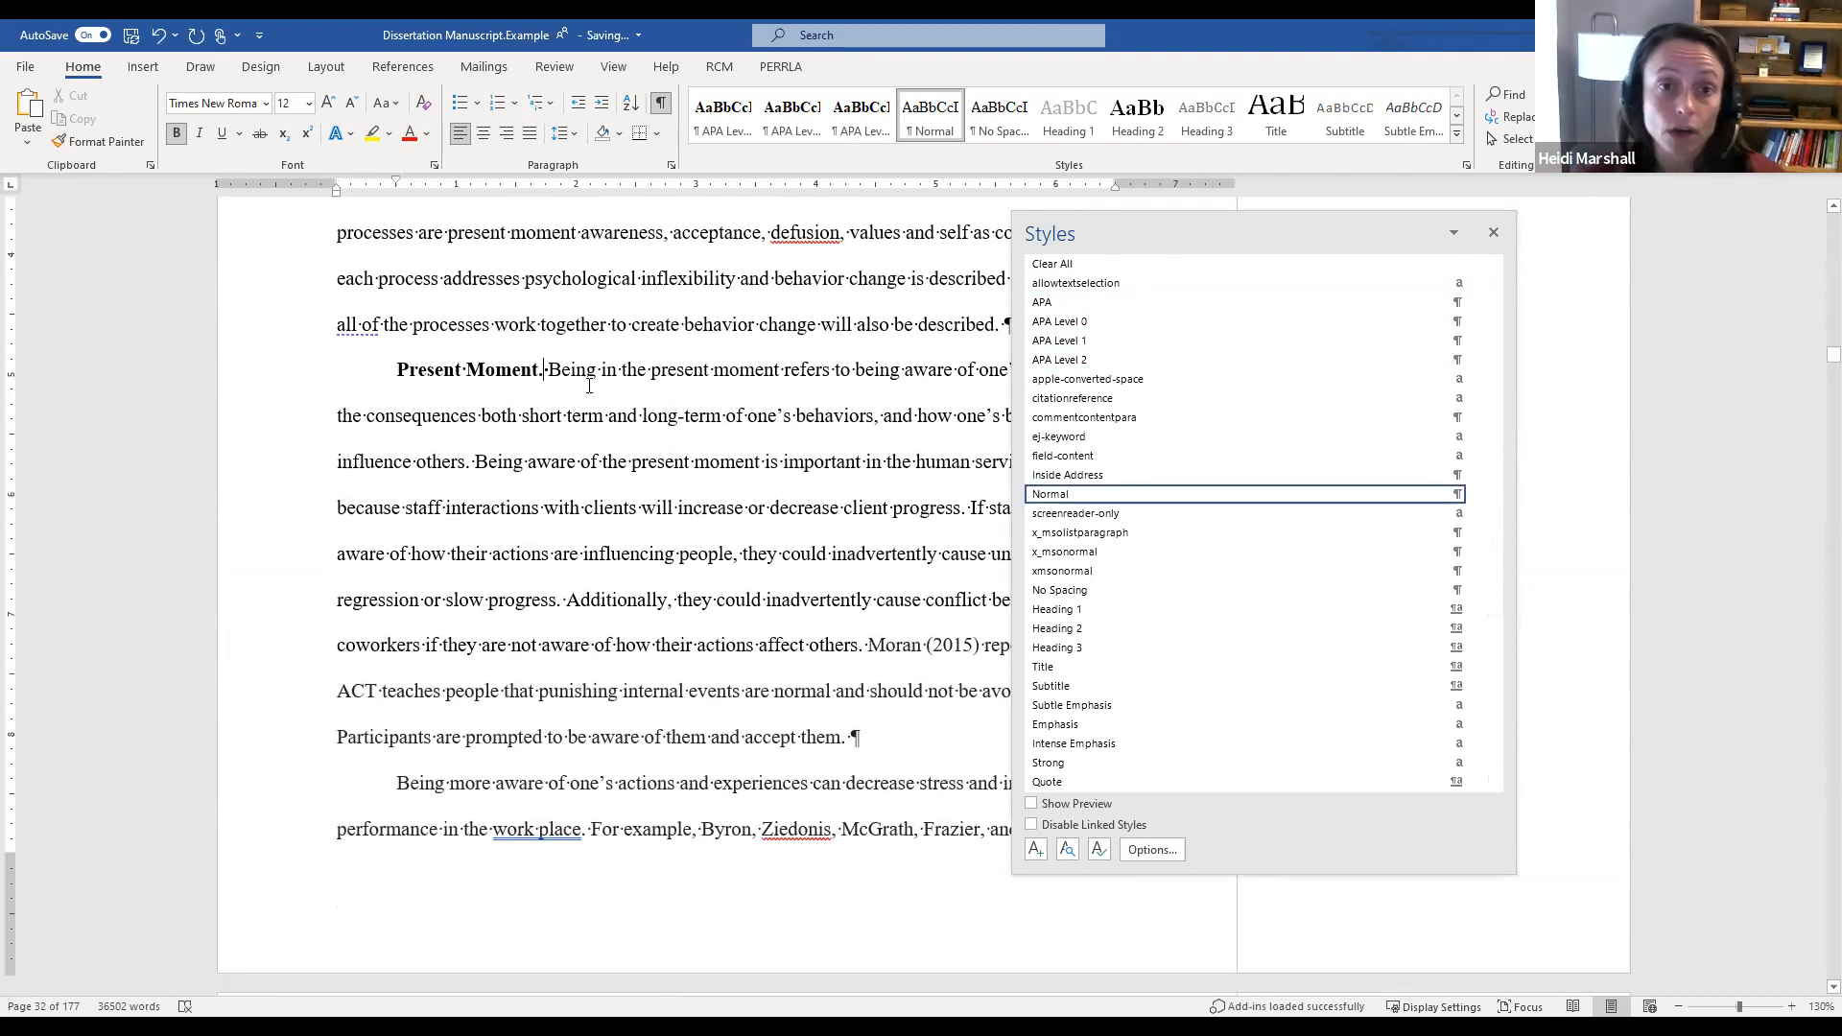
{"action": "key", "text": "BackSpace"}
{"action": "key", "text": "ctrl+i"}
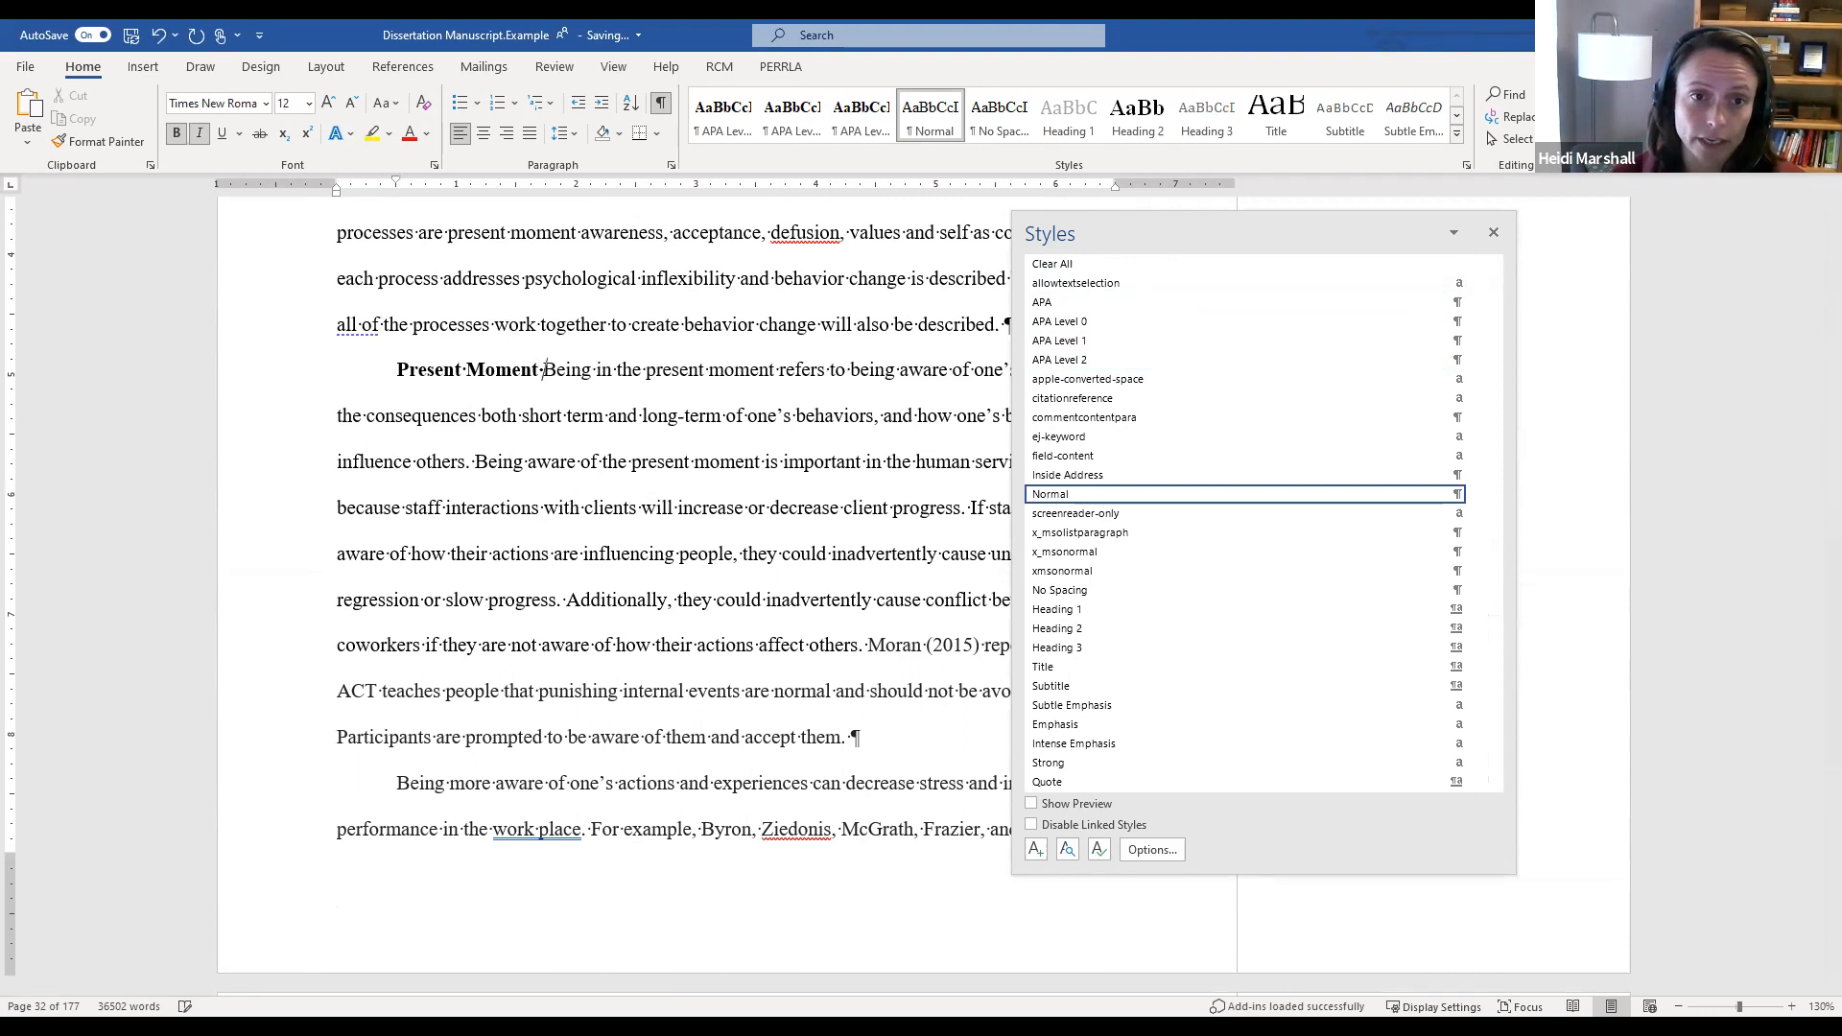
{"action": "key", "text": "Return"}
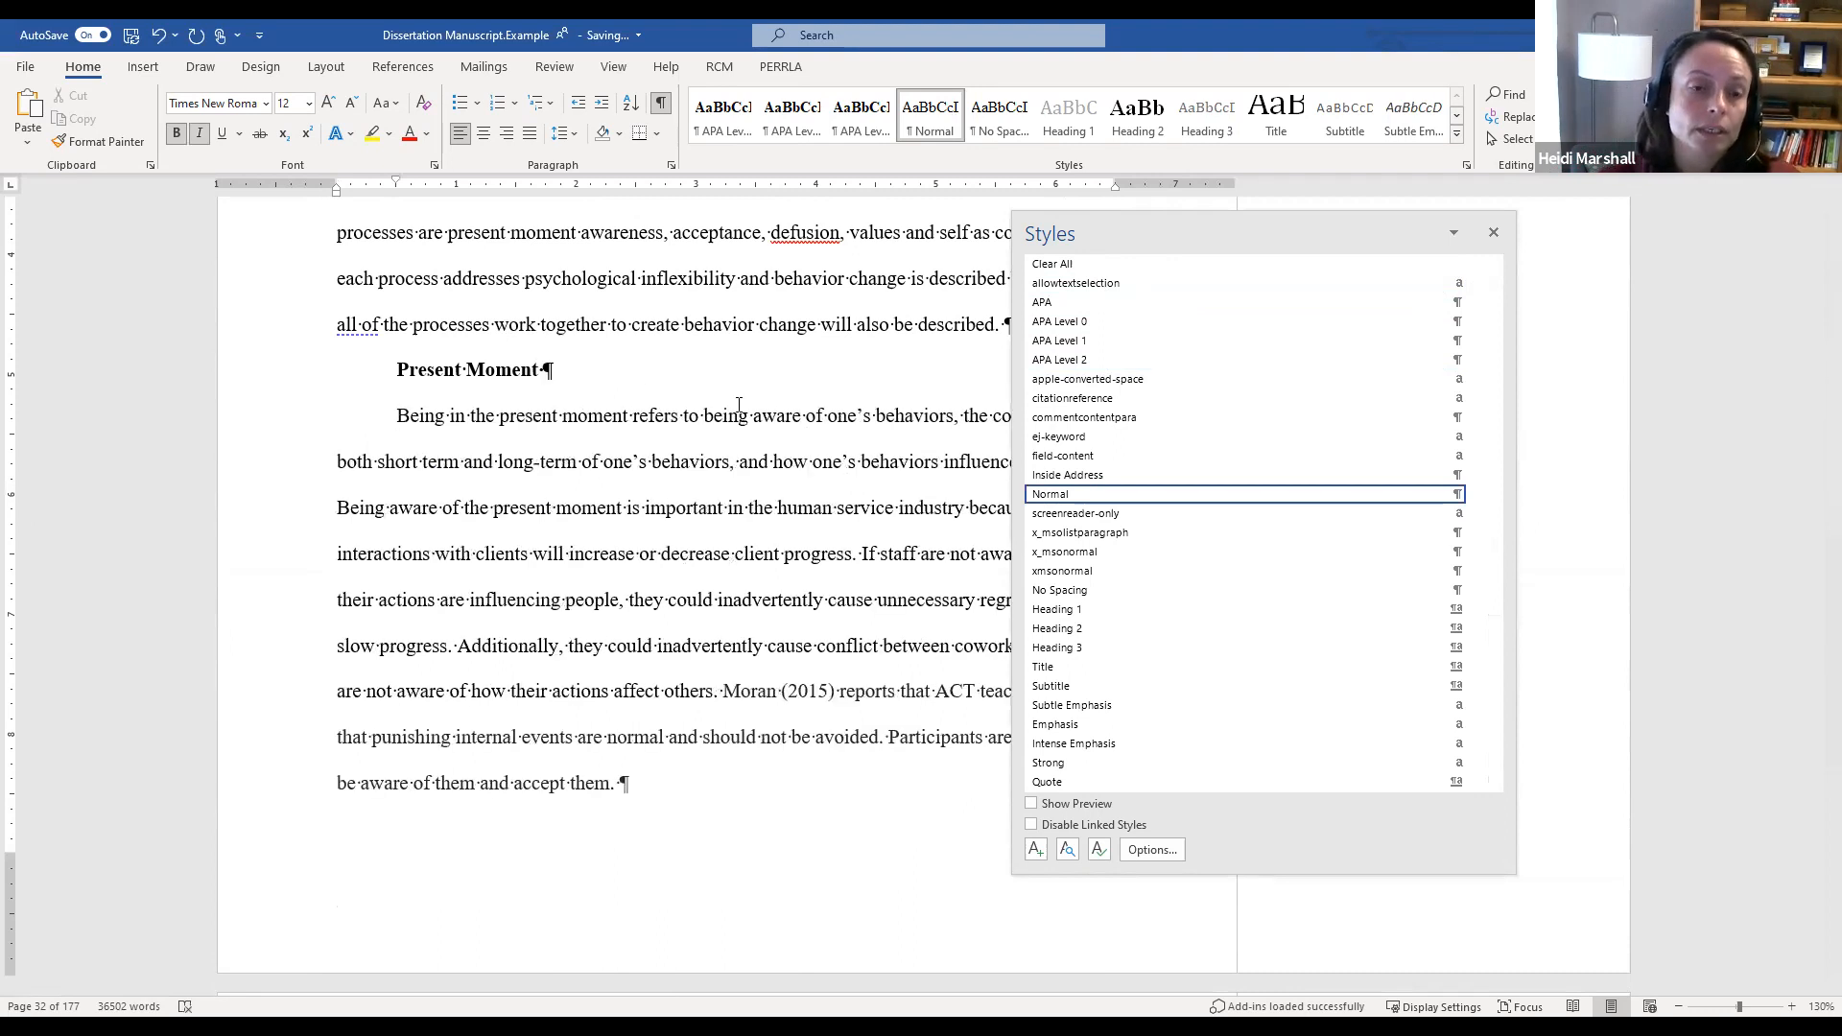
Step: Create a paragraph style named APA Level 3 from the Present Moment heading, based on no style and followed by Normal
{"action": "left_click", "coordinate": [495, 374]}
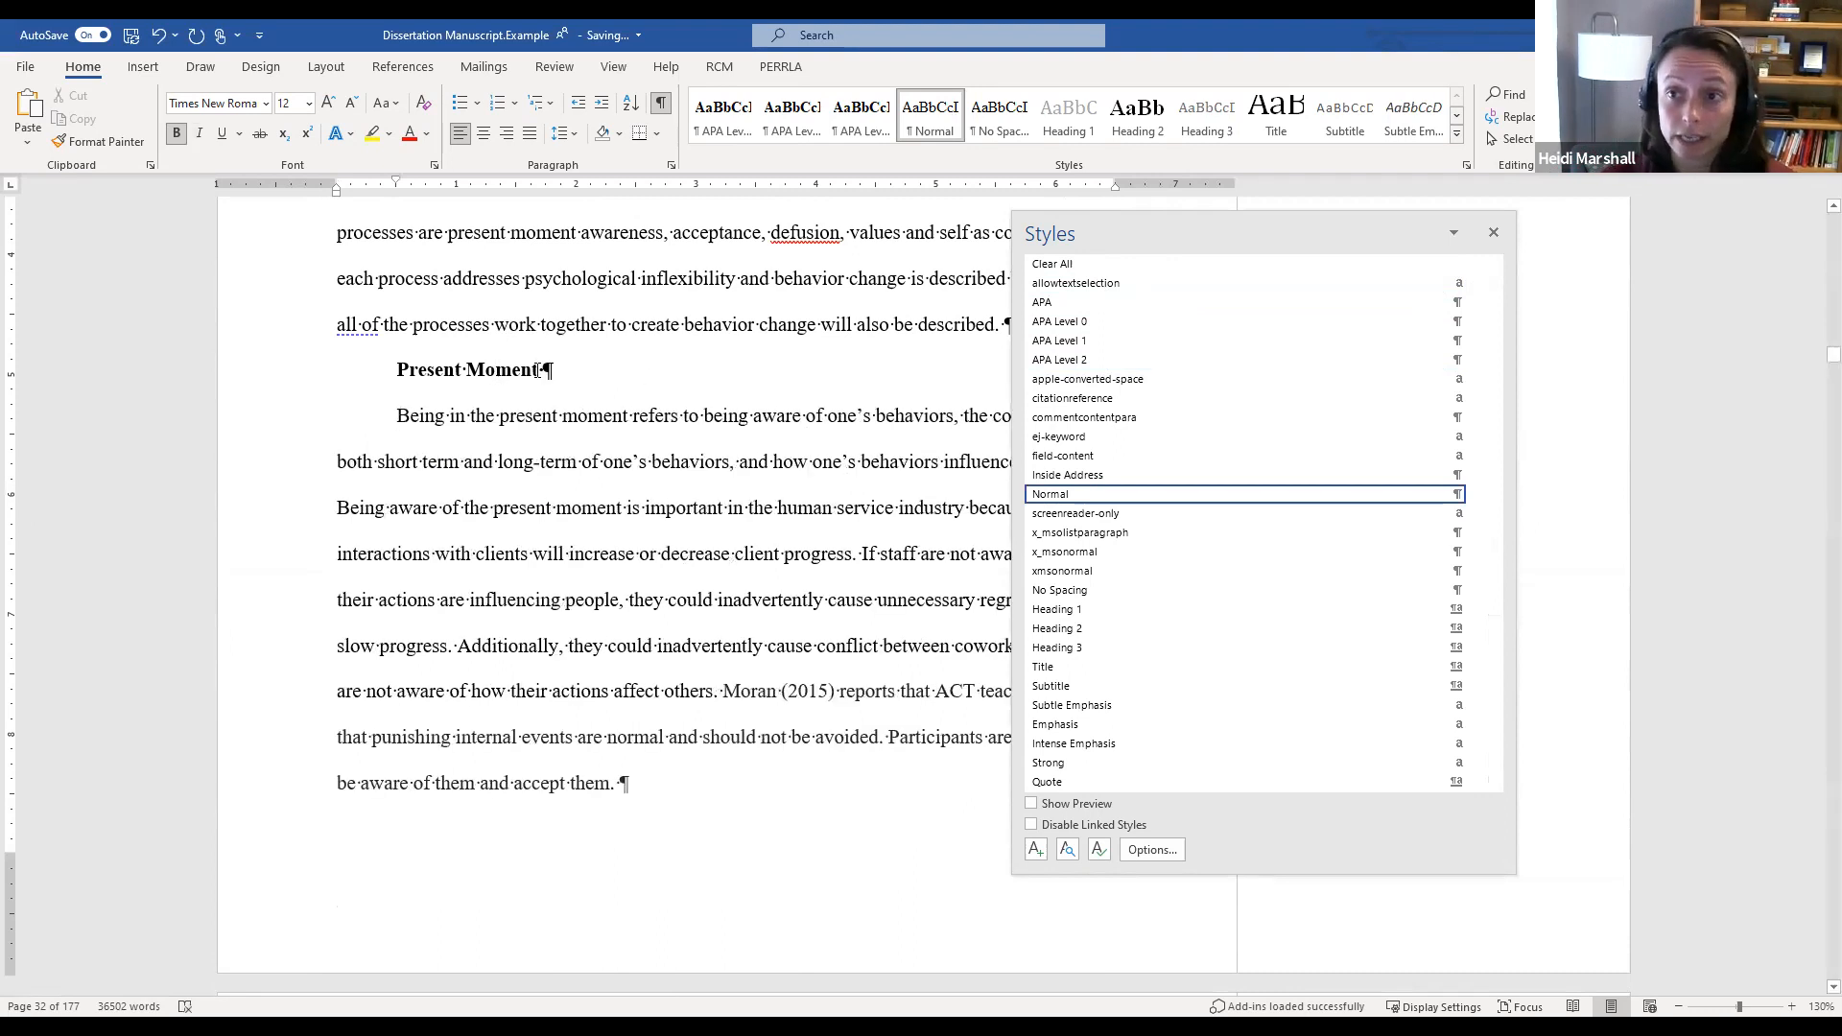
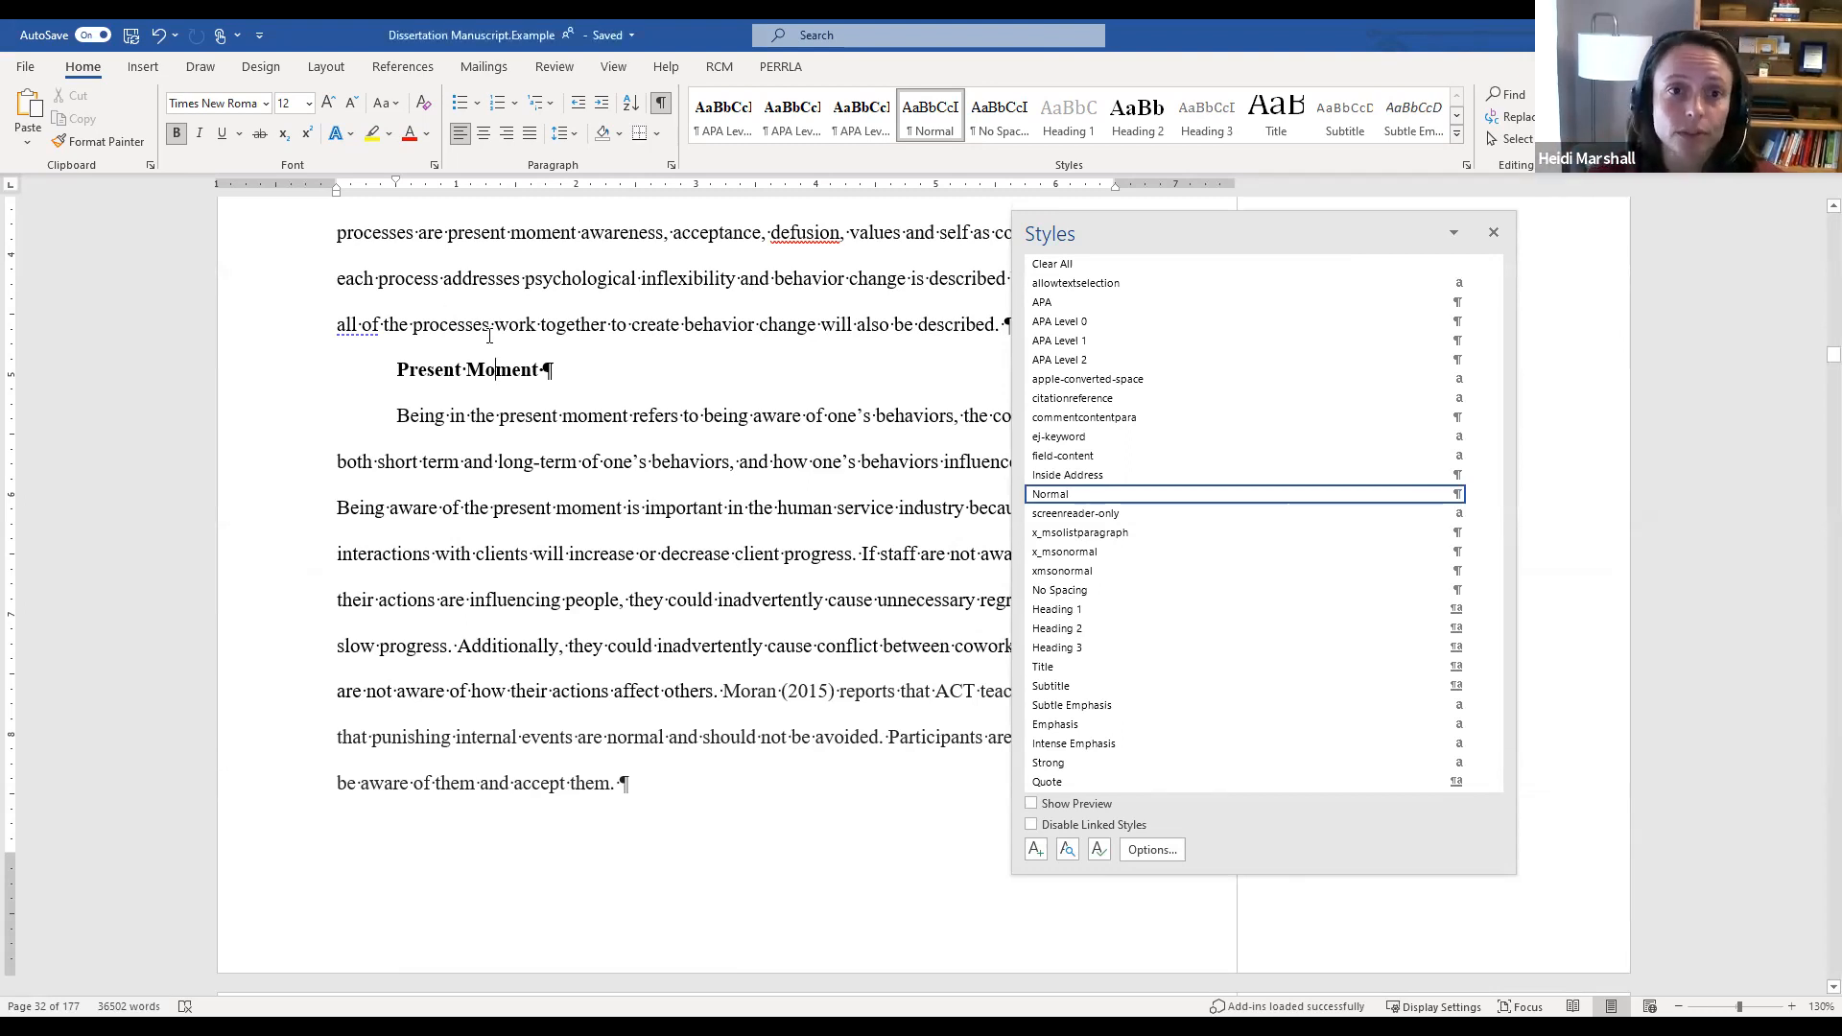
{"action": "left_click_drag", "start_coordinate": [398, 369], "coordinate": [530, 378]}
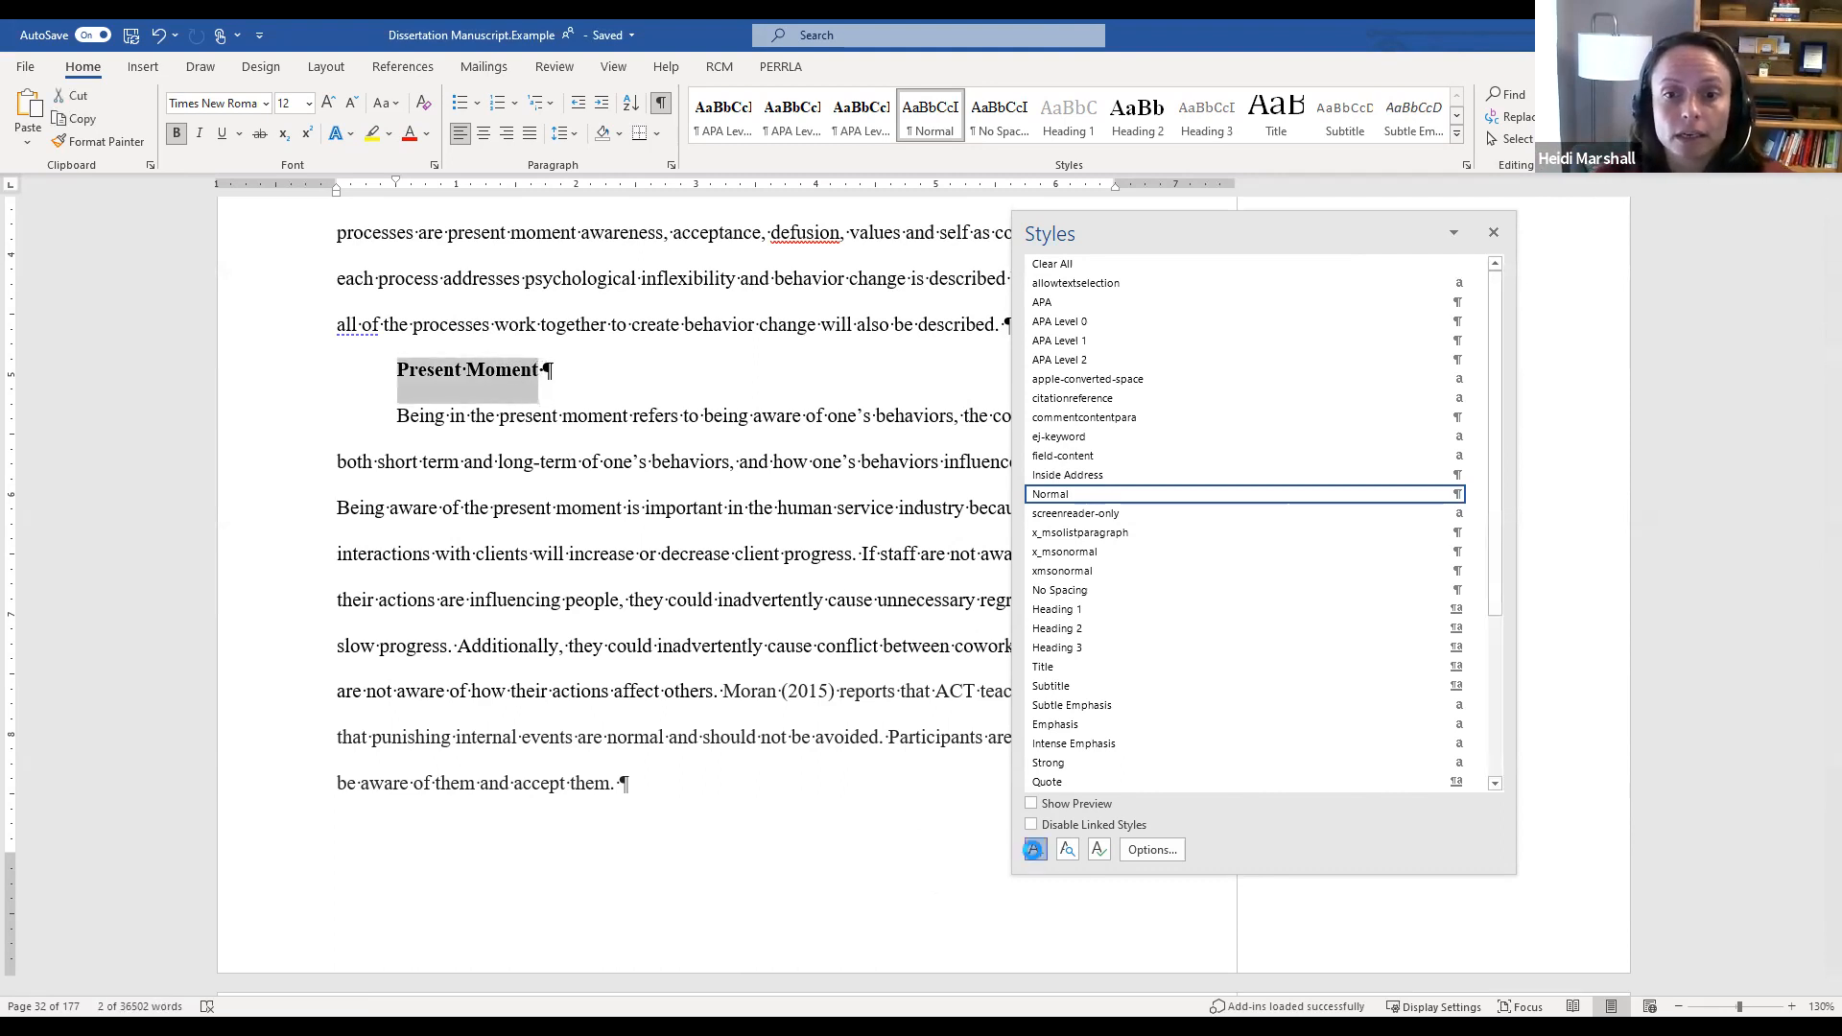
{"action": "type", "text": "APA Level 3"}
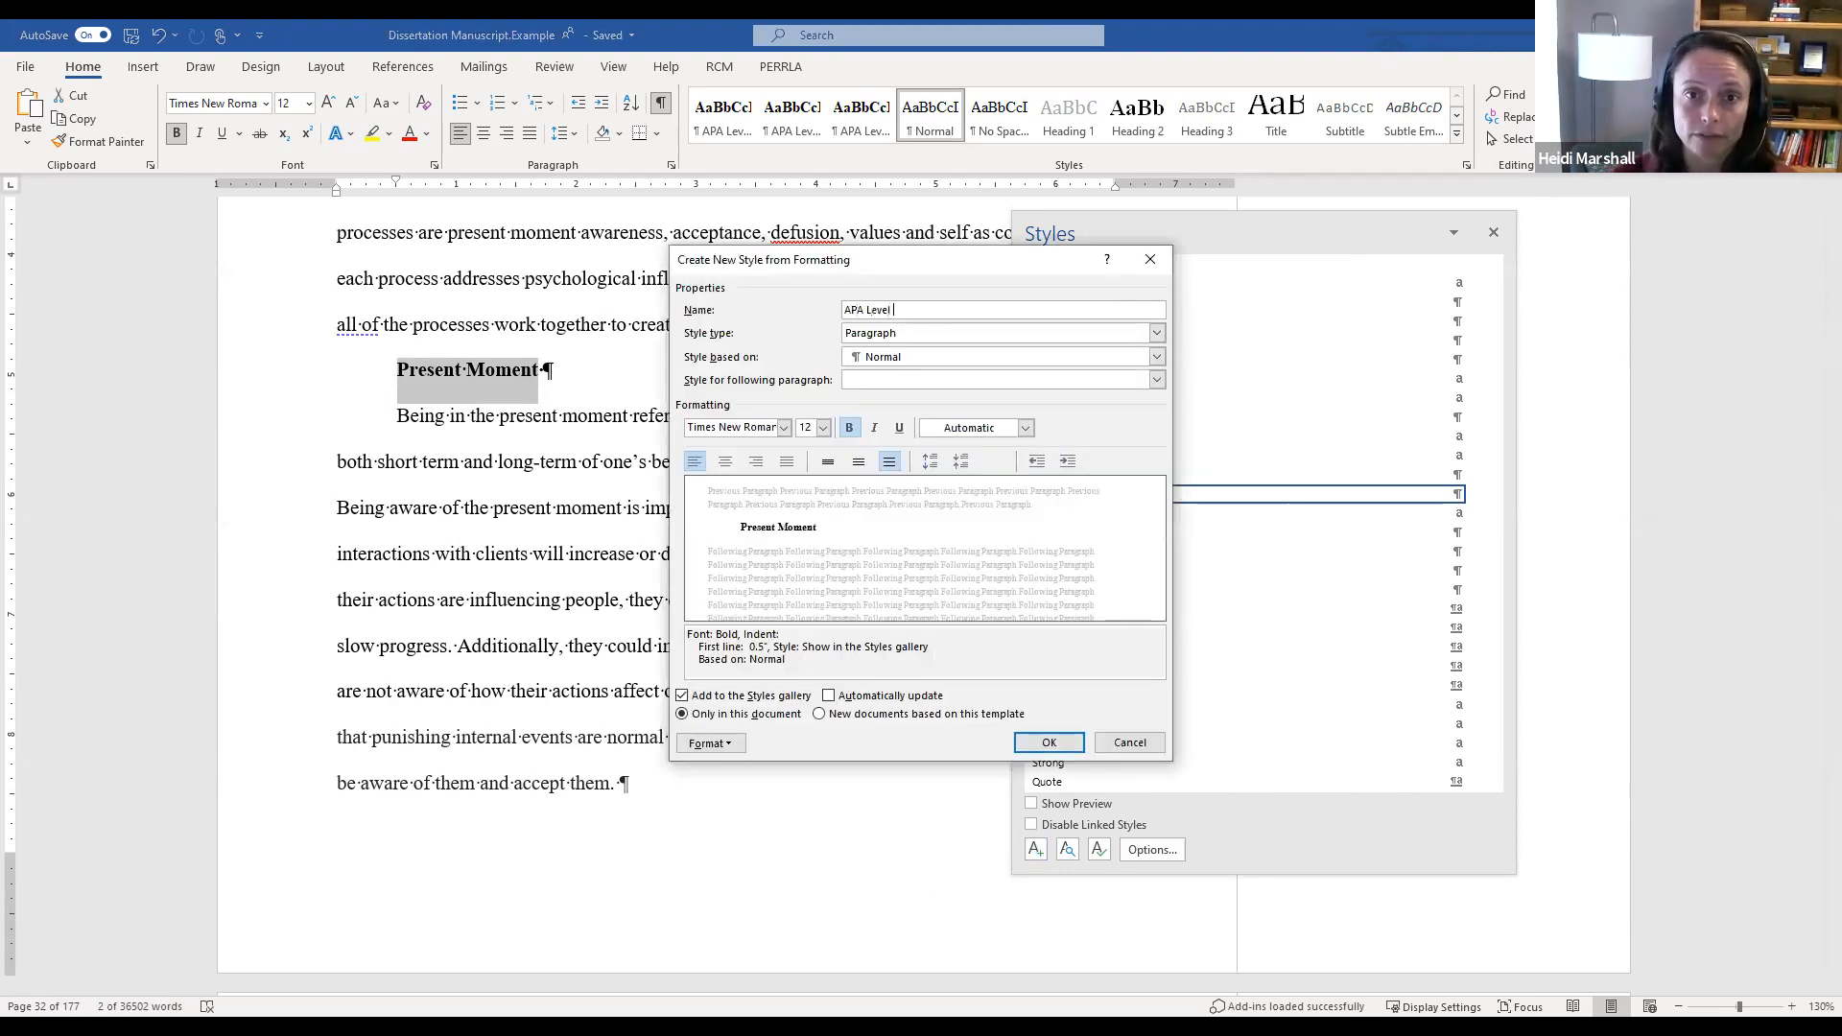
{"action": "left_click", "coordinate": [976, 333]}
{"action": "left_click", "coordinate": [977, 330]}
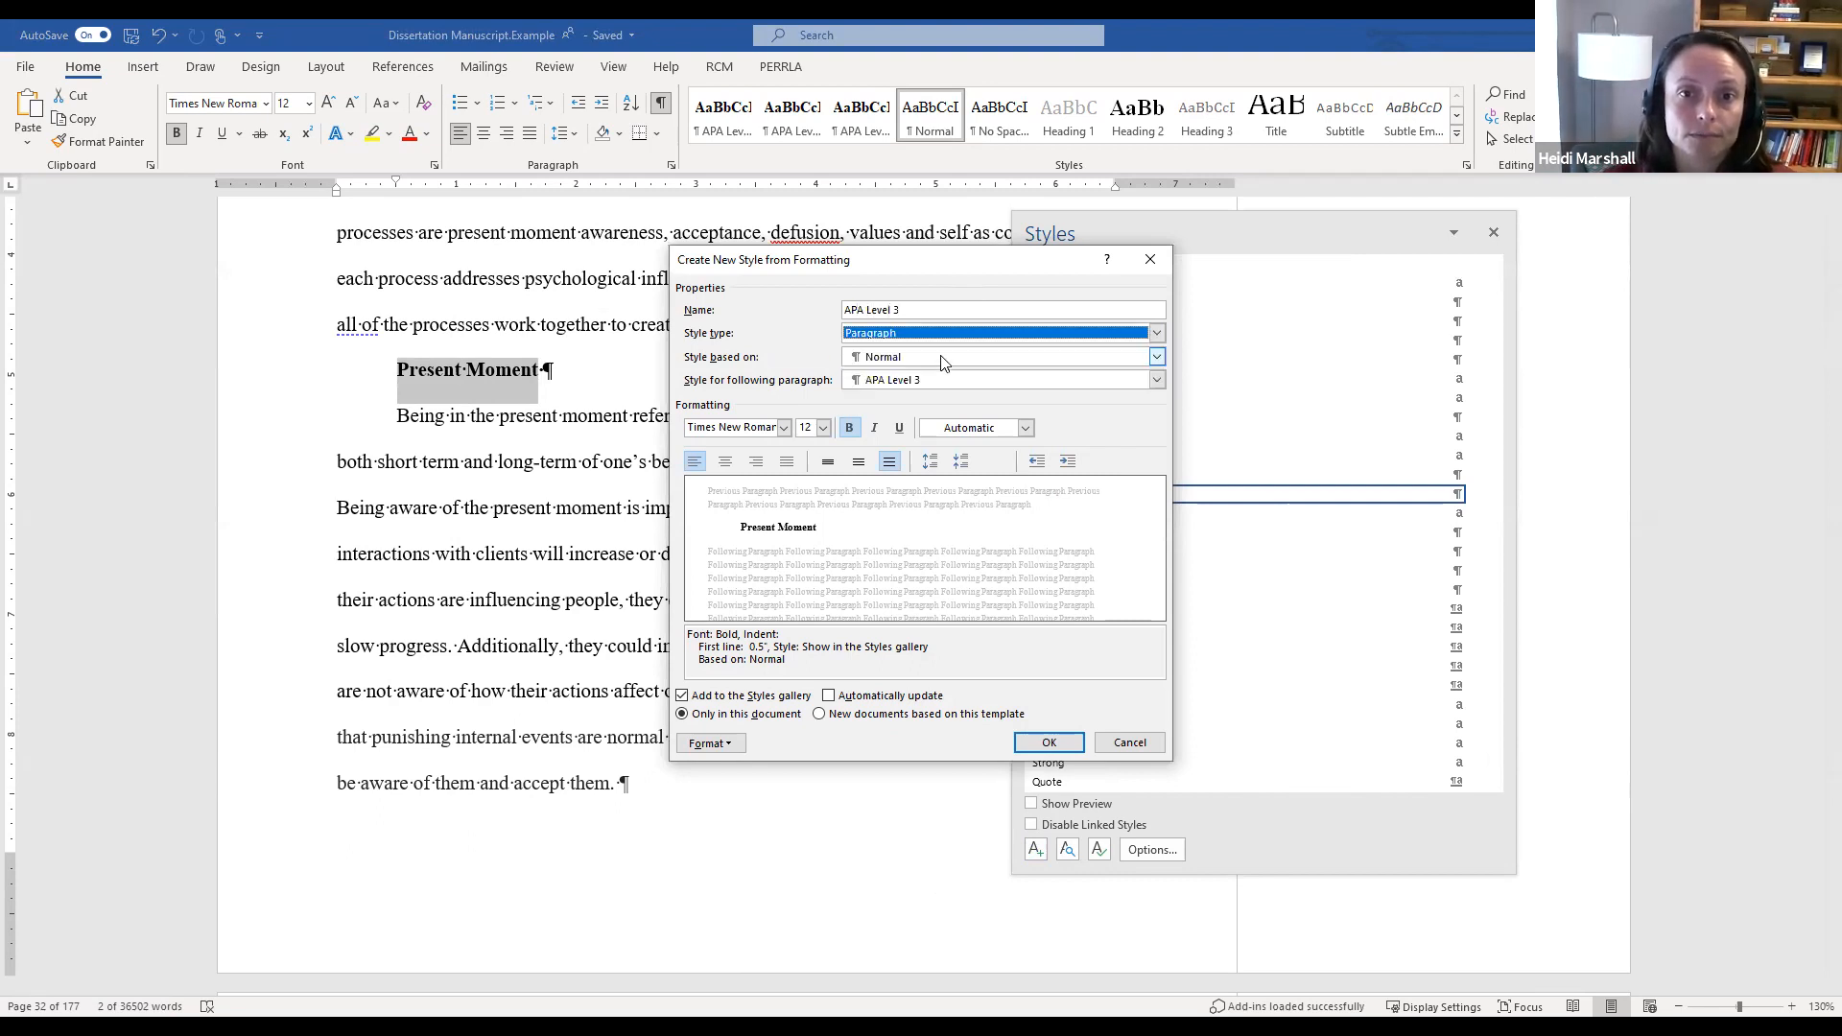
{"action": "left_click", "coordinate": [943, 360]}
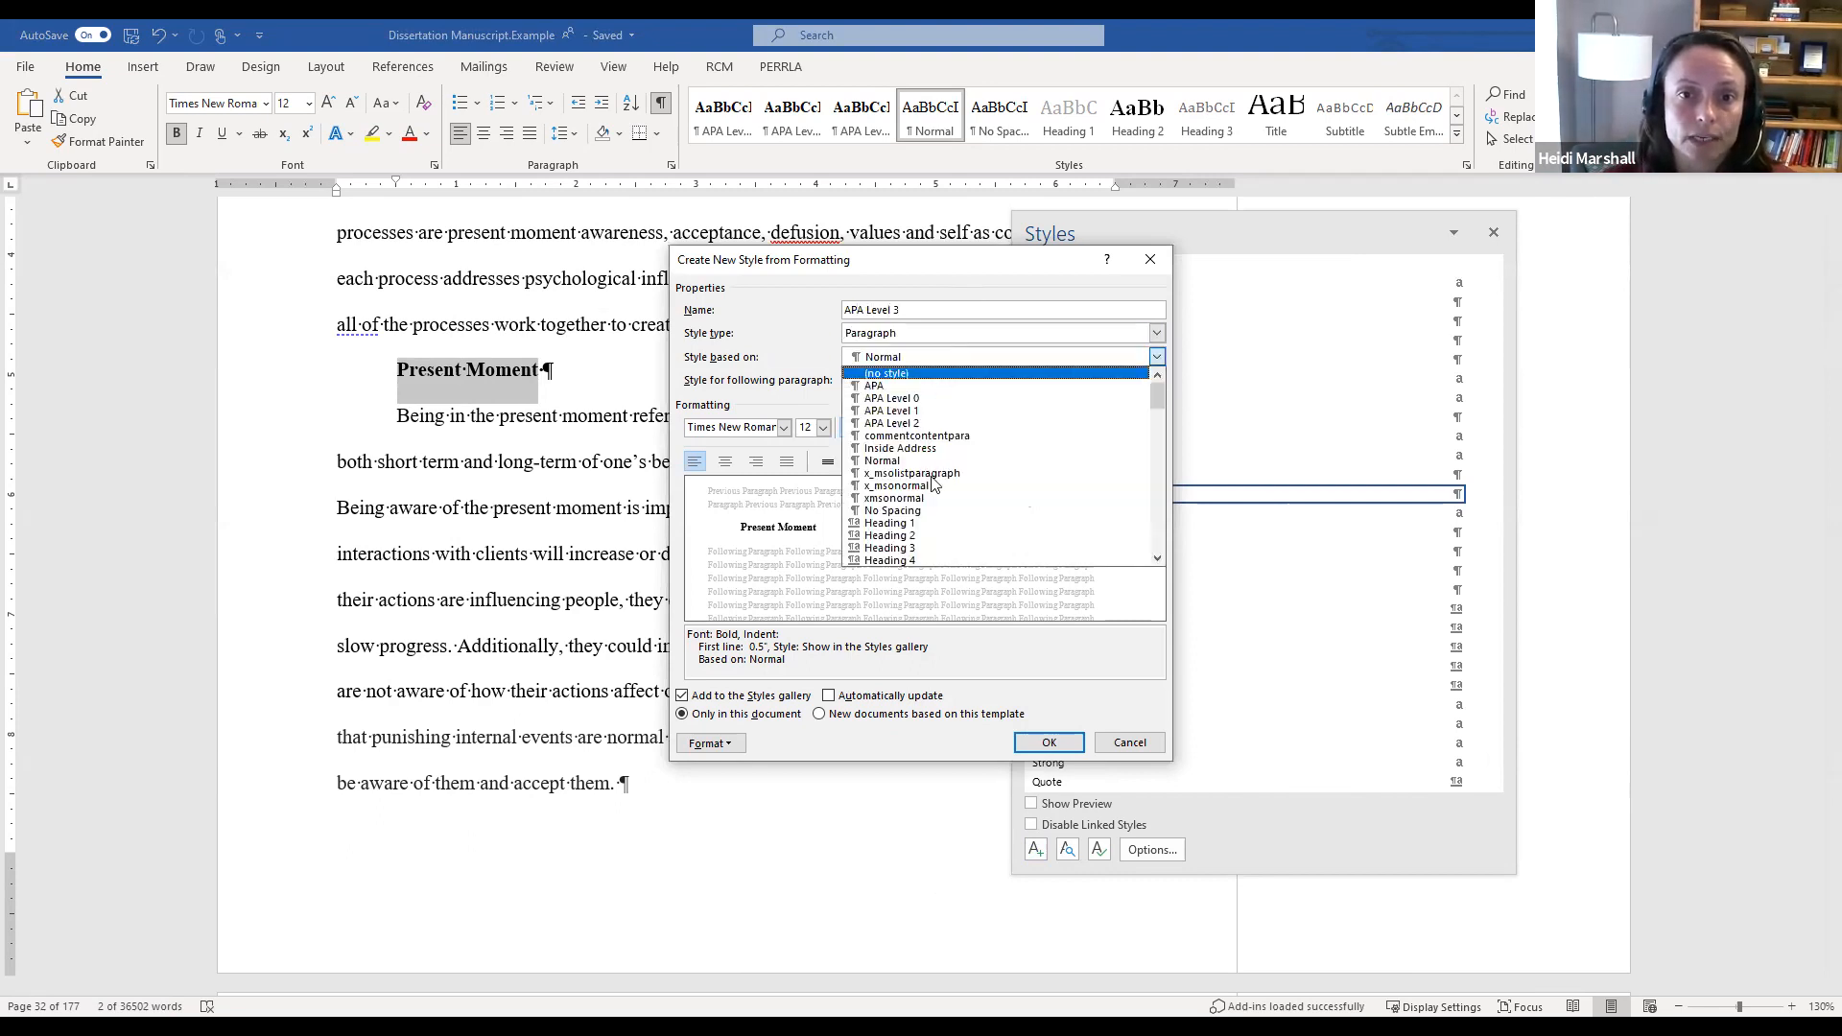
{"action": "key", "text": "Tab"}
{"action": "key", "text": "alt+Down"}
{"action": "key", "text": "Return"}
Step: Make the APA Level 3 style italic with double line spacing and no space after the paragraph, and save it
{"action": "left_click", "coordinate": [874, 429]}
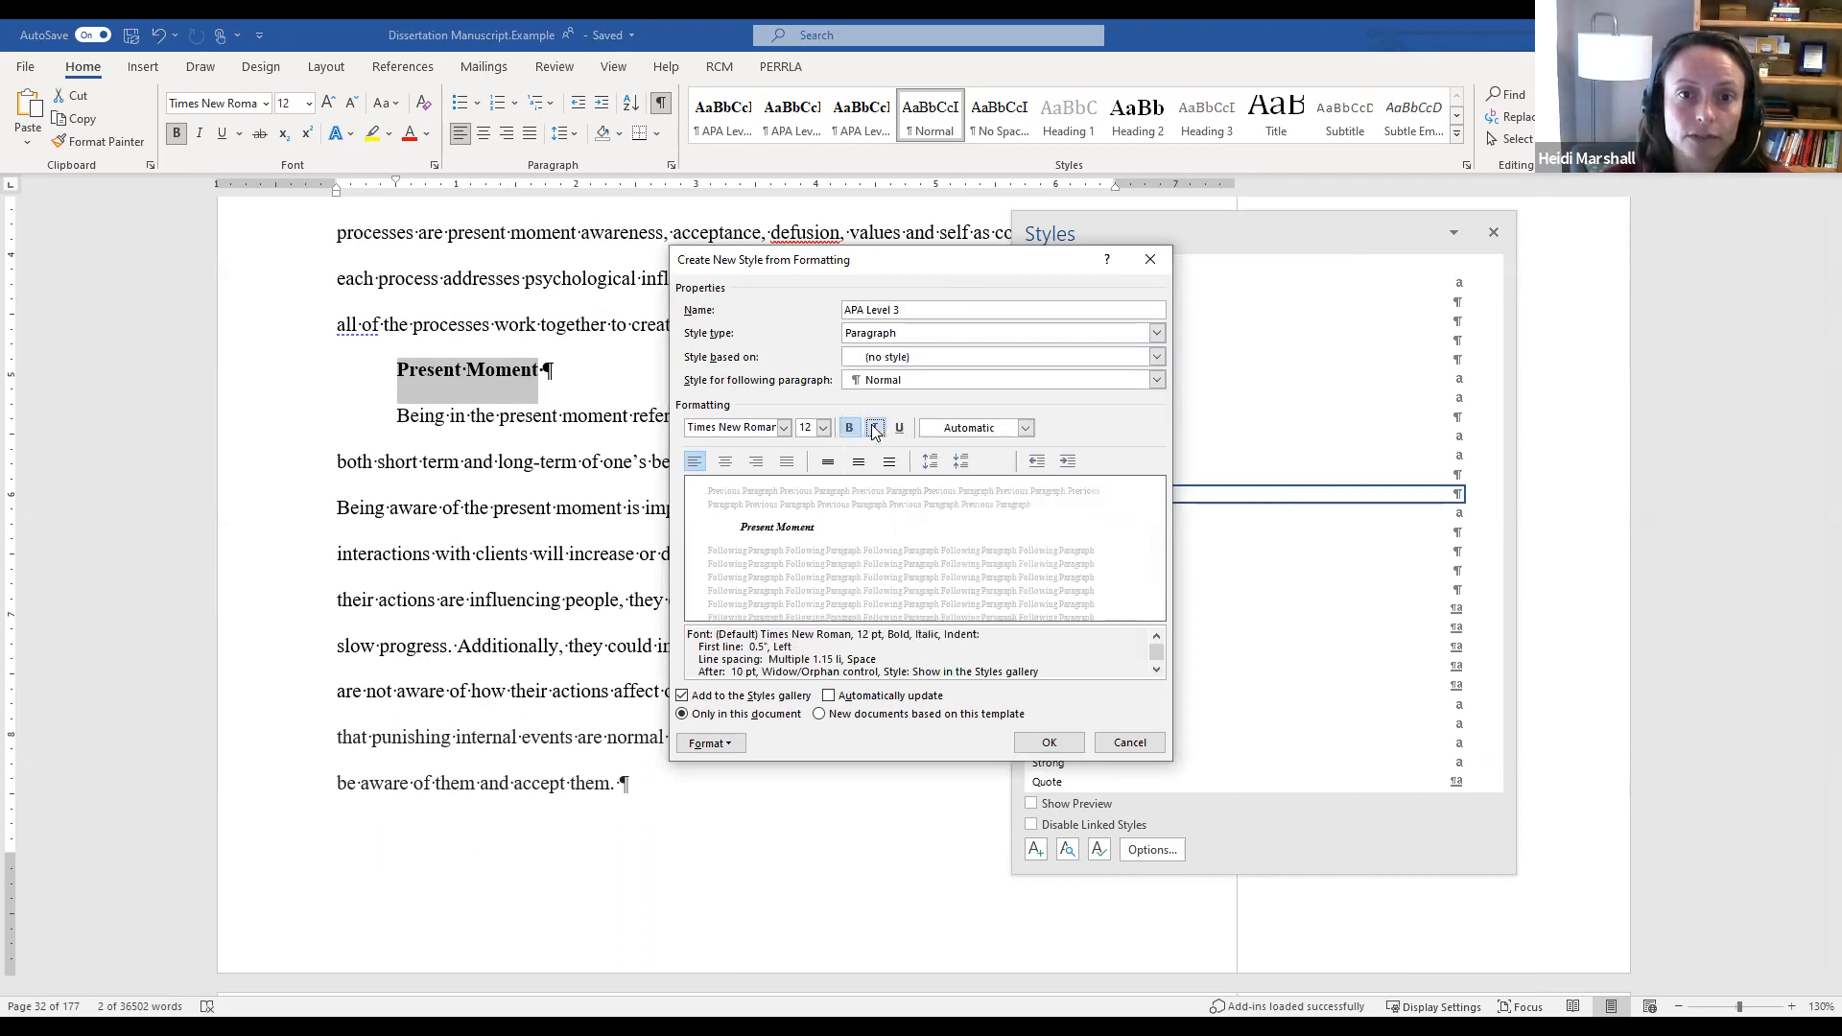
{"action": "left_click", "coordinate": [960, 463]}
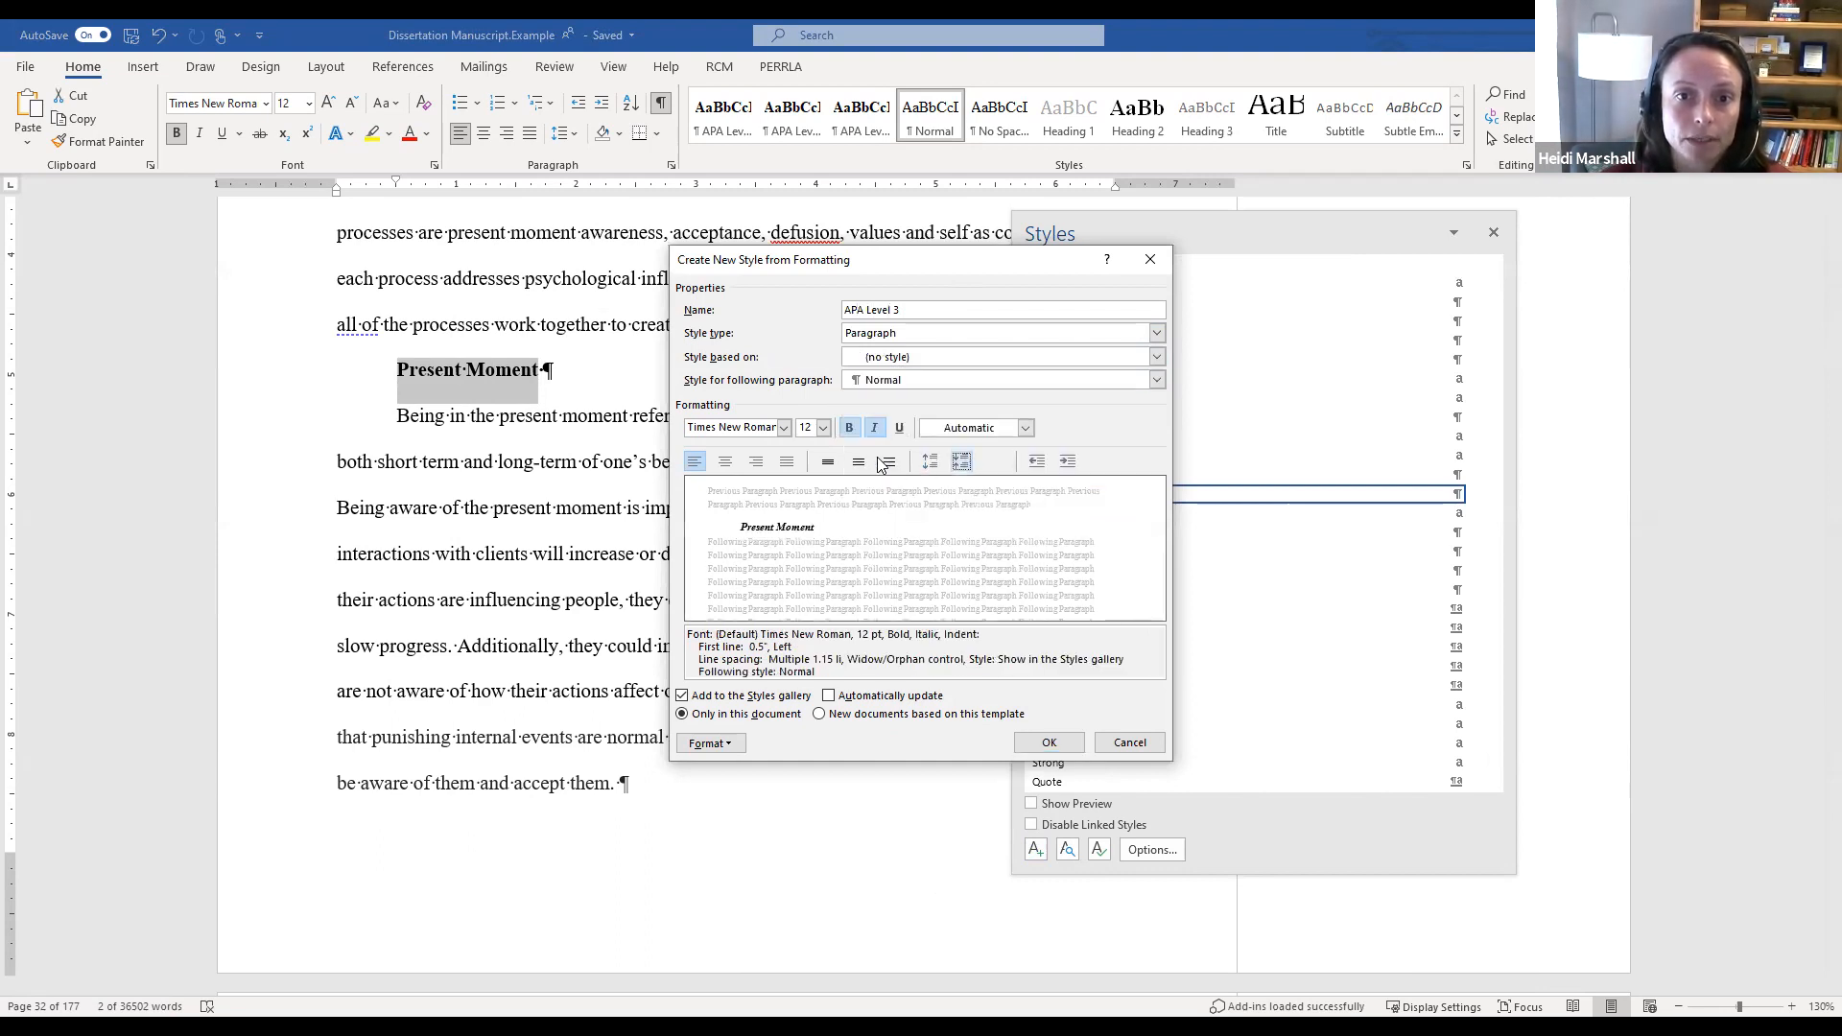
{"action": "left_click", "coordinate": [891, 463]}
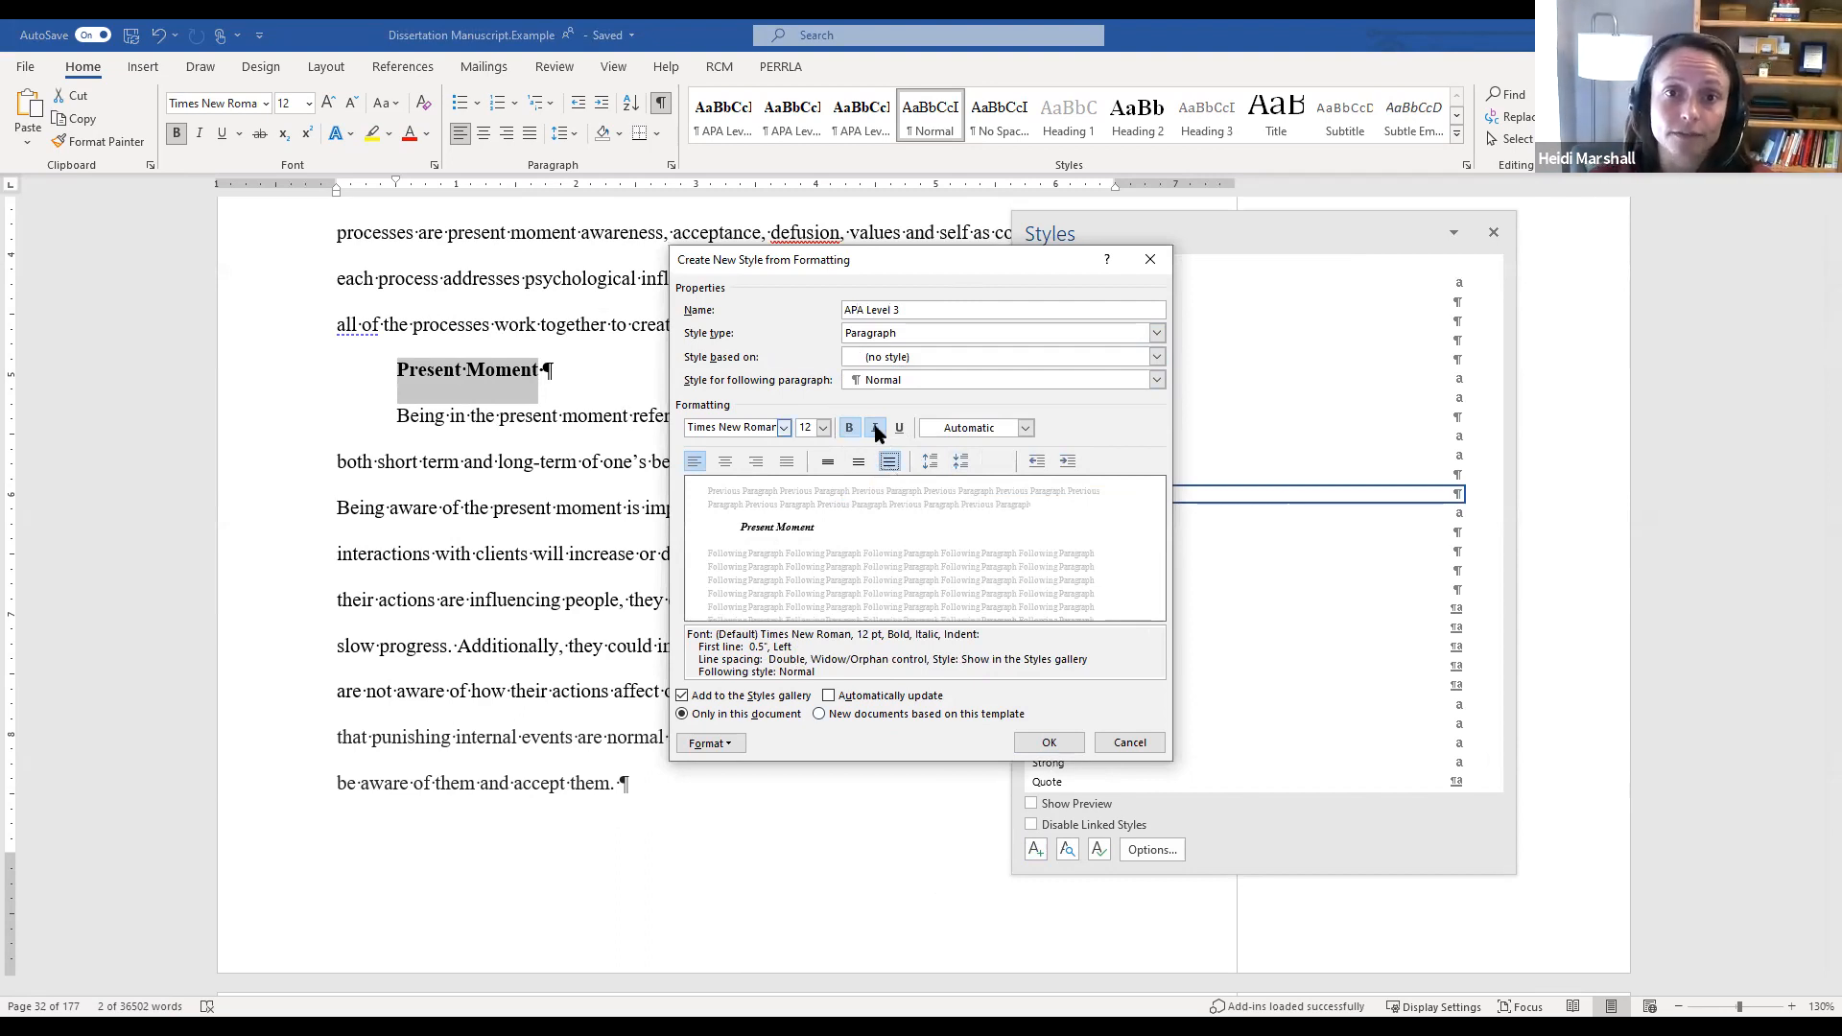
{"action": "left_click", "coordinate": [1055, 747]}
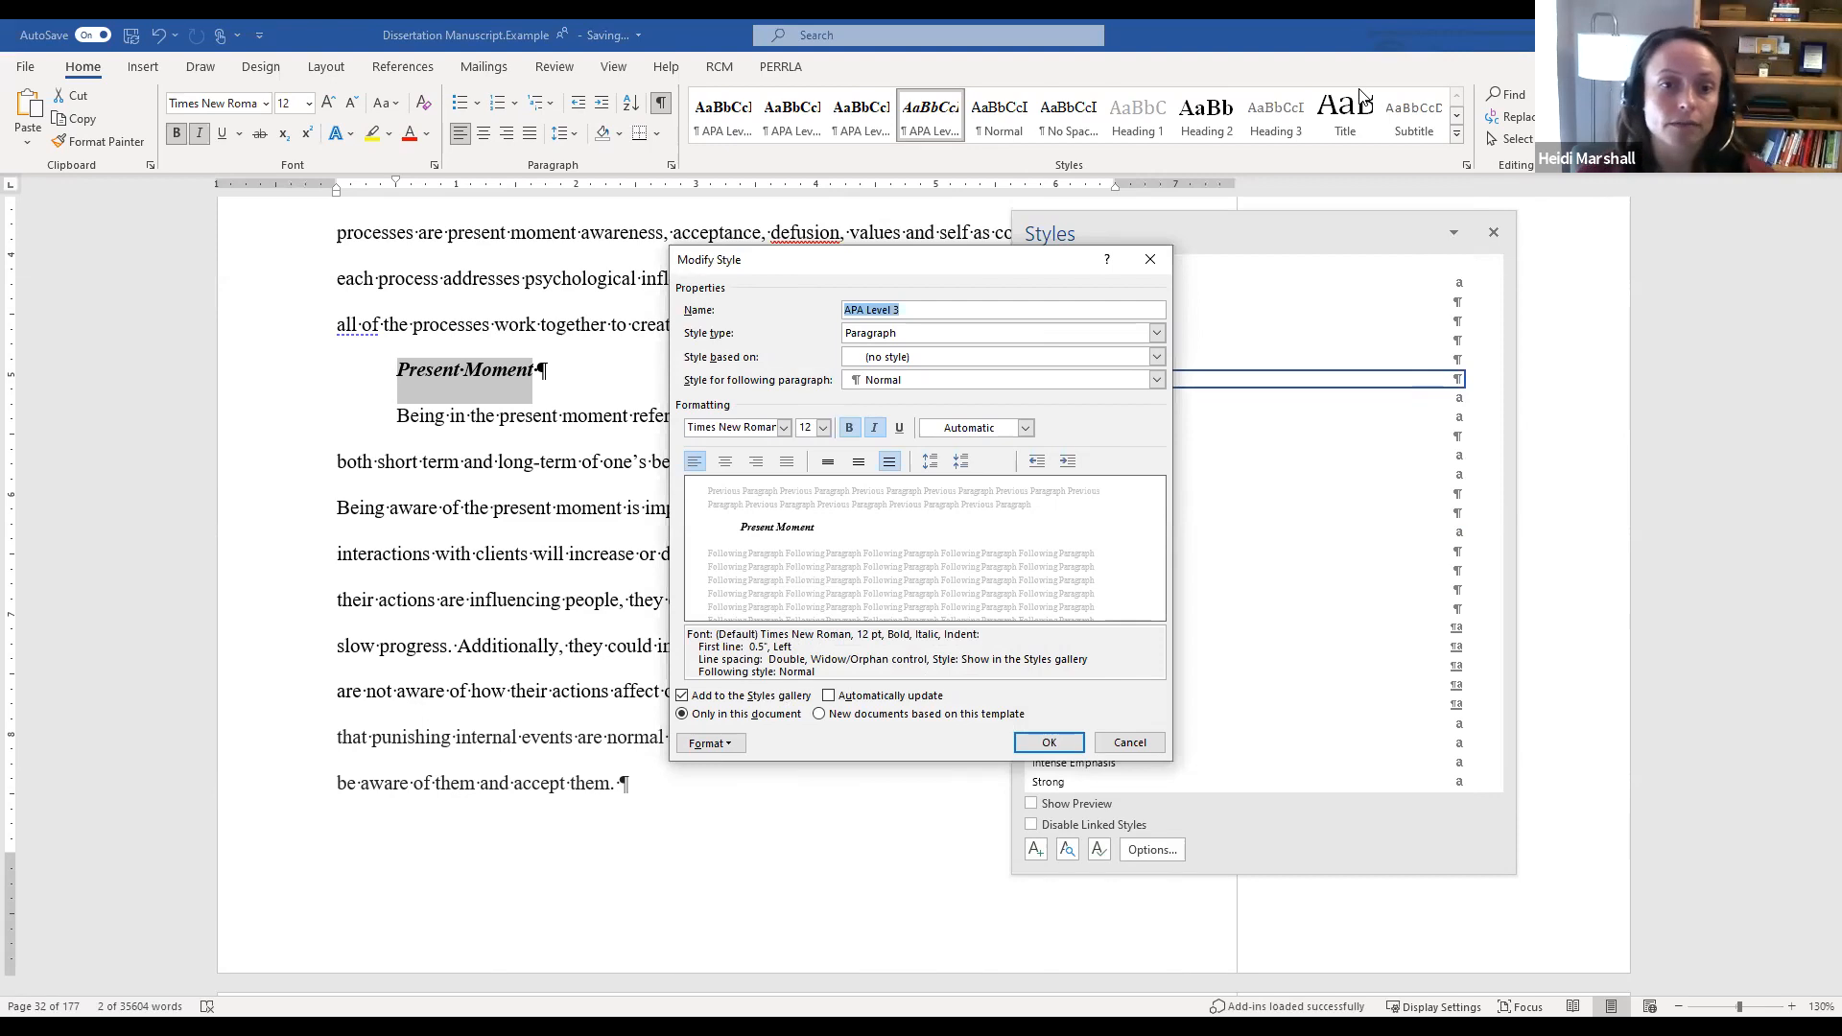
Step: Modify the APA Level 3 style's paragraph format to remove the first-line indent
{"action": "left_click", "coordinate": [721, 748]}
{"action": "left_click", "coordinate": [714, 787]}
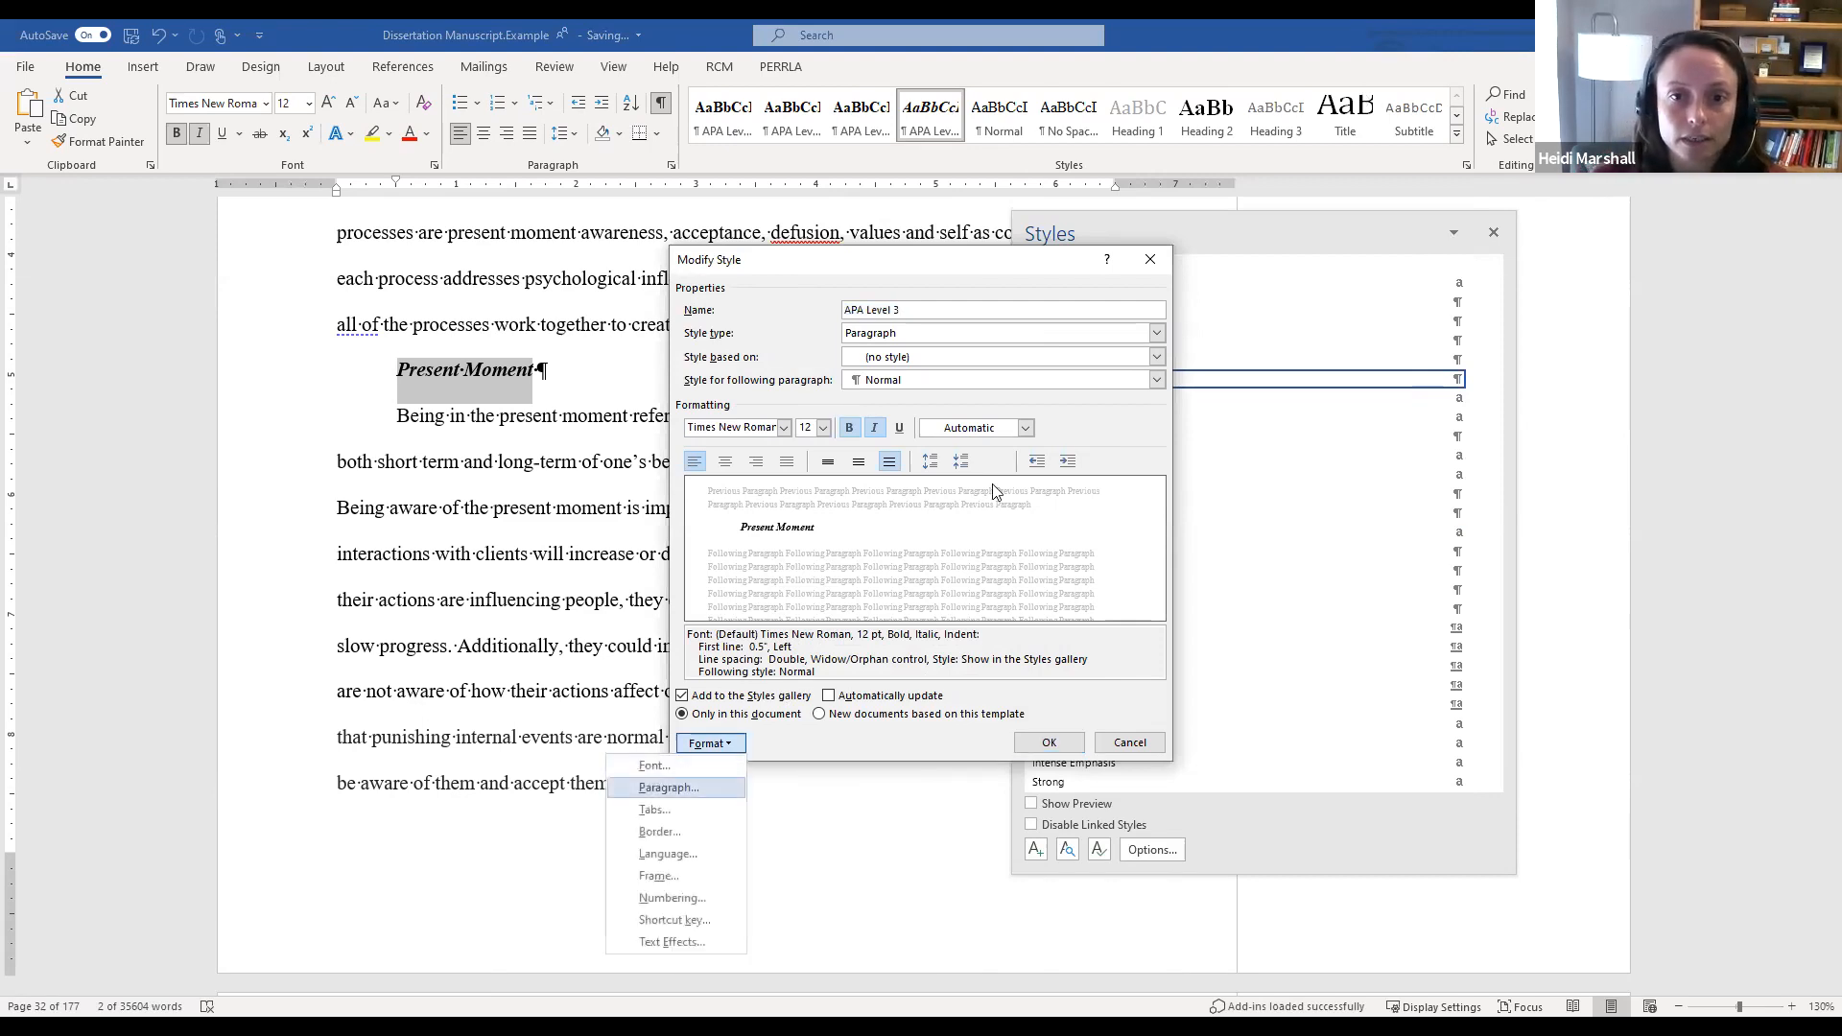
{"action": "left_click", "coordinate": [998, 470]}
{"action": "left_click", "coordinate": [1007, 491]}
{"action": "left_click", "coordinate": [1012, 767]}
{"action": "left_click", "coordinate": [1055, 744]}
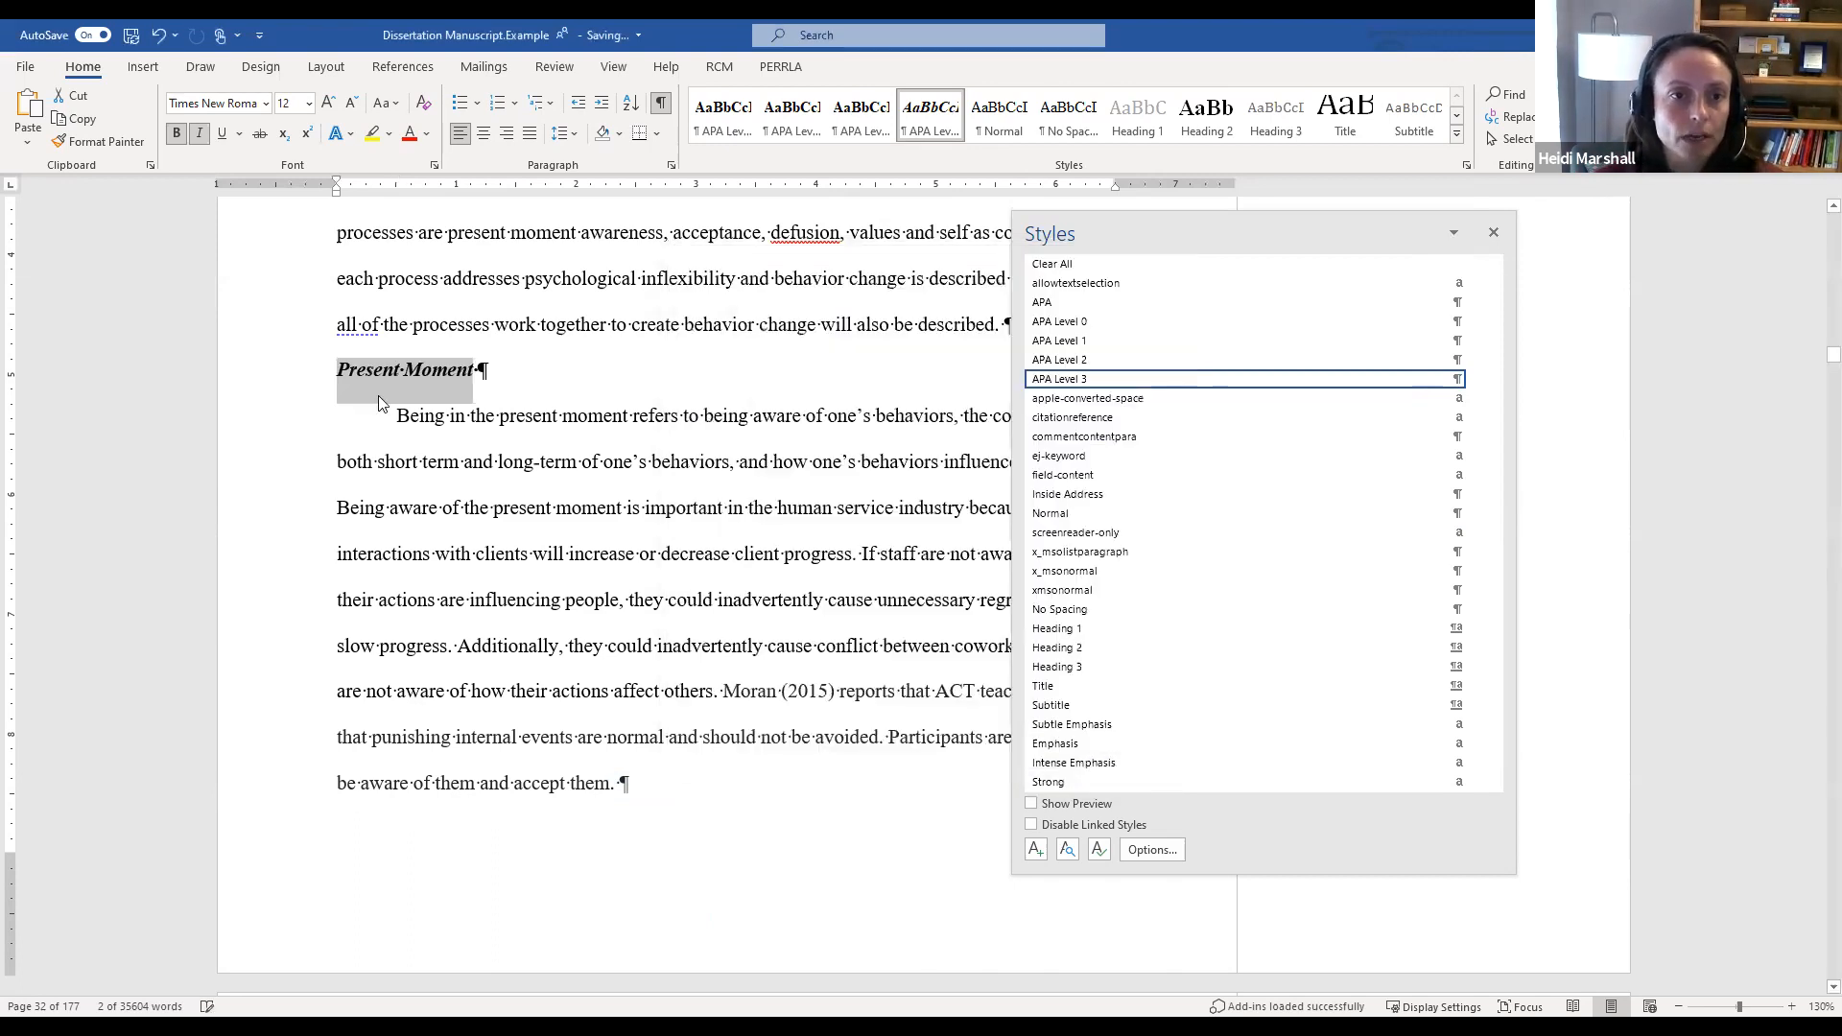
{"action": "left_click", "coordinate": [605, 432]}
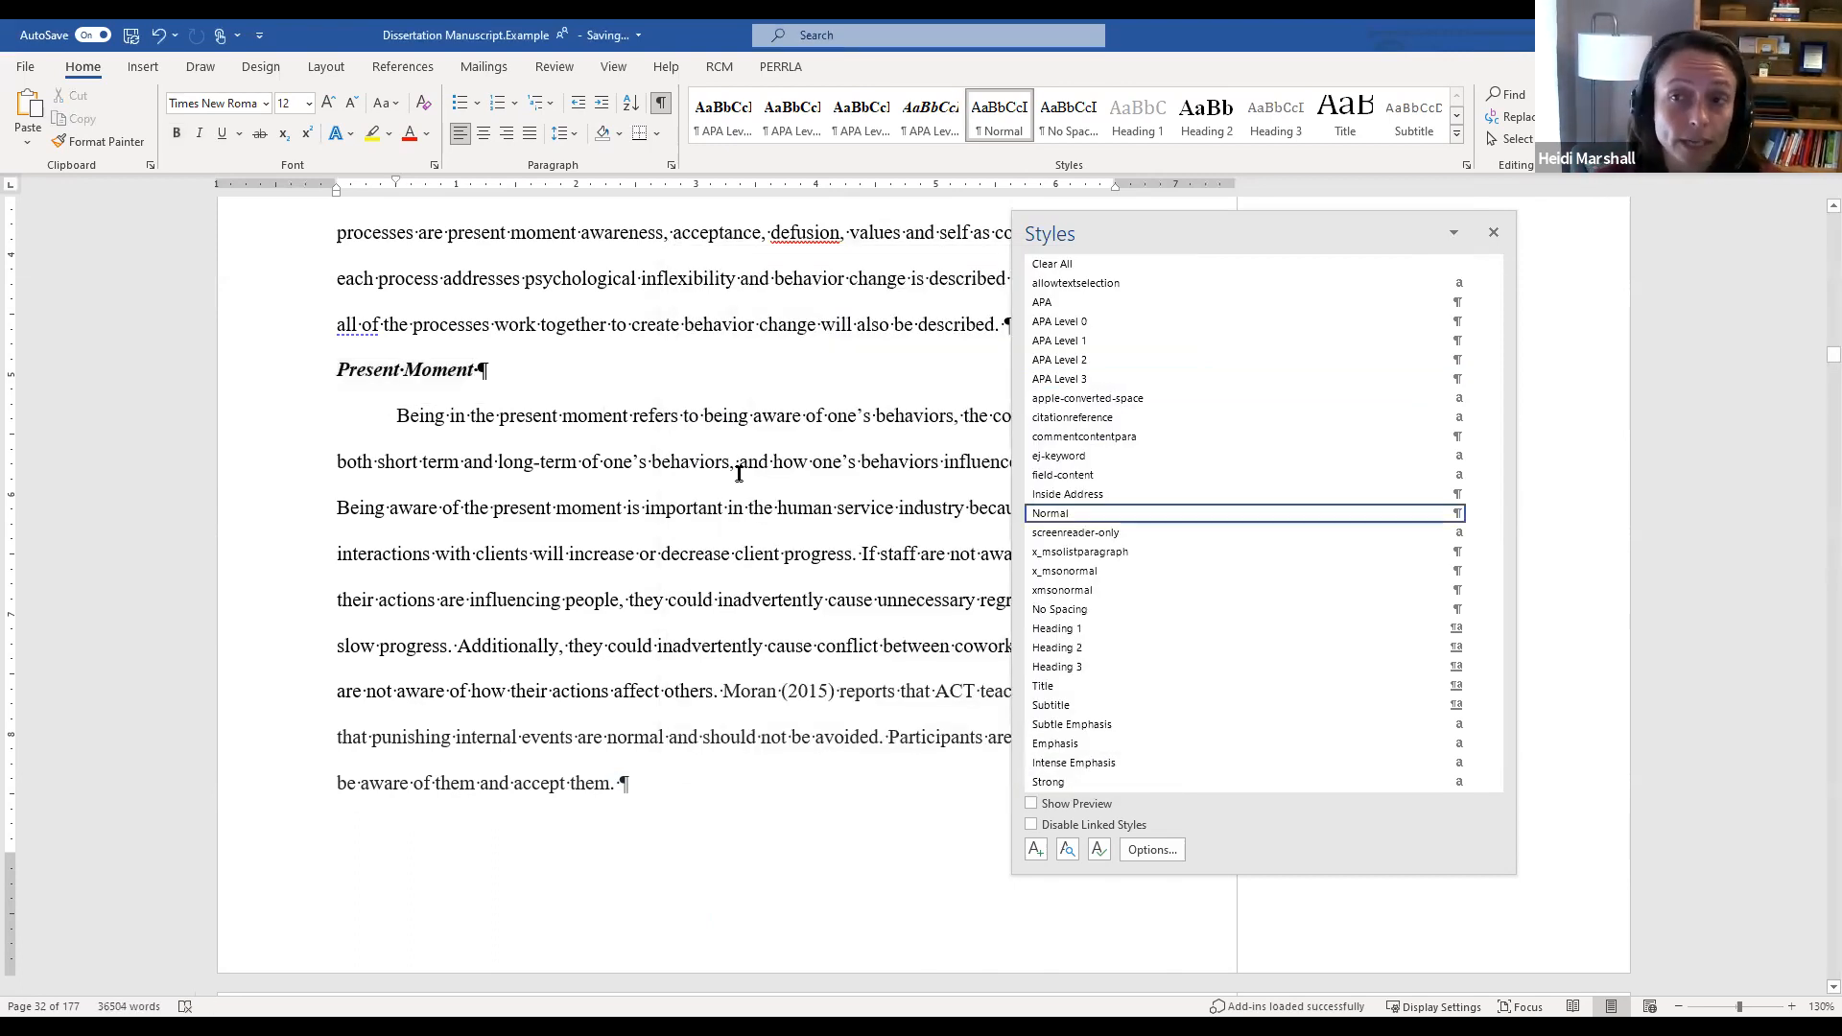
Step: Split the Acceptance run-in heading onto its own line above its body text and apply the APA Level 3 style
{"action": "scroll", "coordinate": [731, 462], "scroll_direction": "down", "scroll_amount": 3}
{"action": "scroll", "coordinate": [736, 473], "scroll_direction": "down", "scroll_amount": 6}
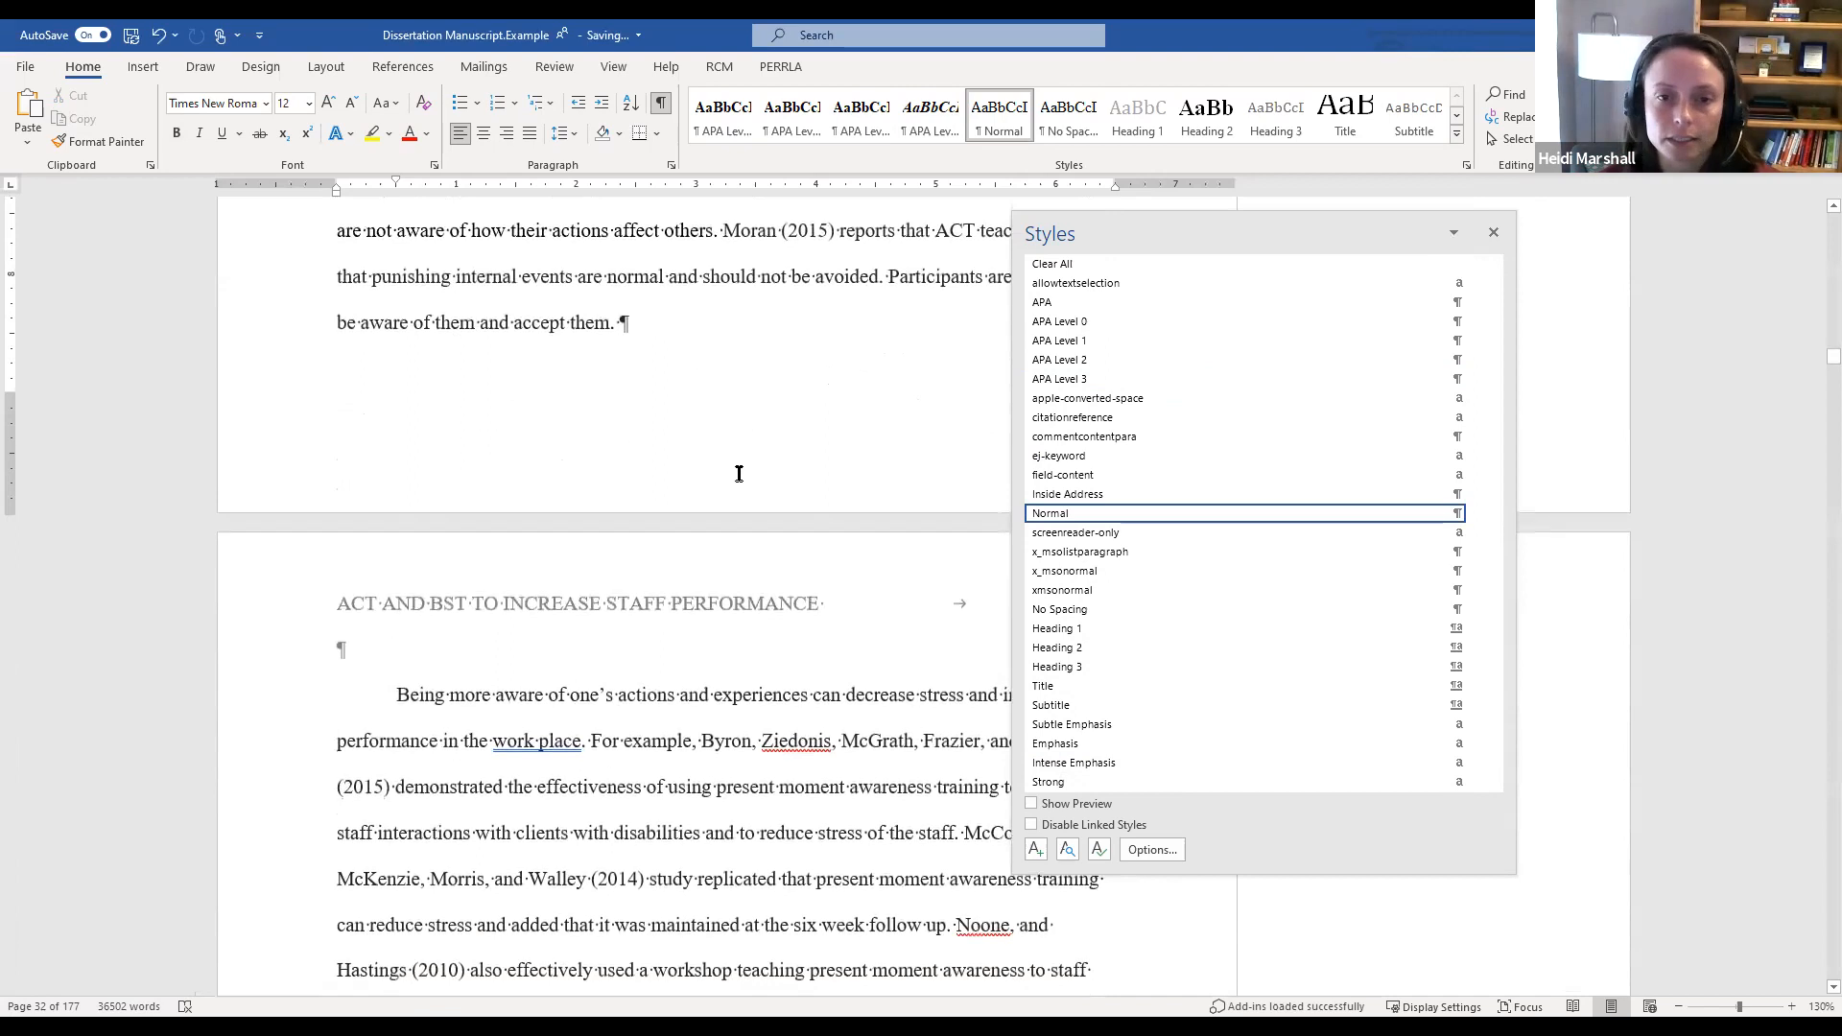
{"action": "scroll", "coordinate": [515, 428], "scroll_direction": "down", "scroll_amount": 3}
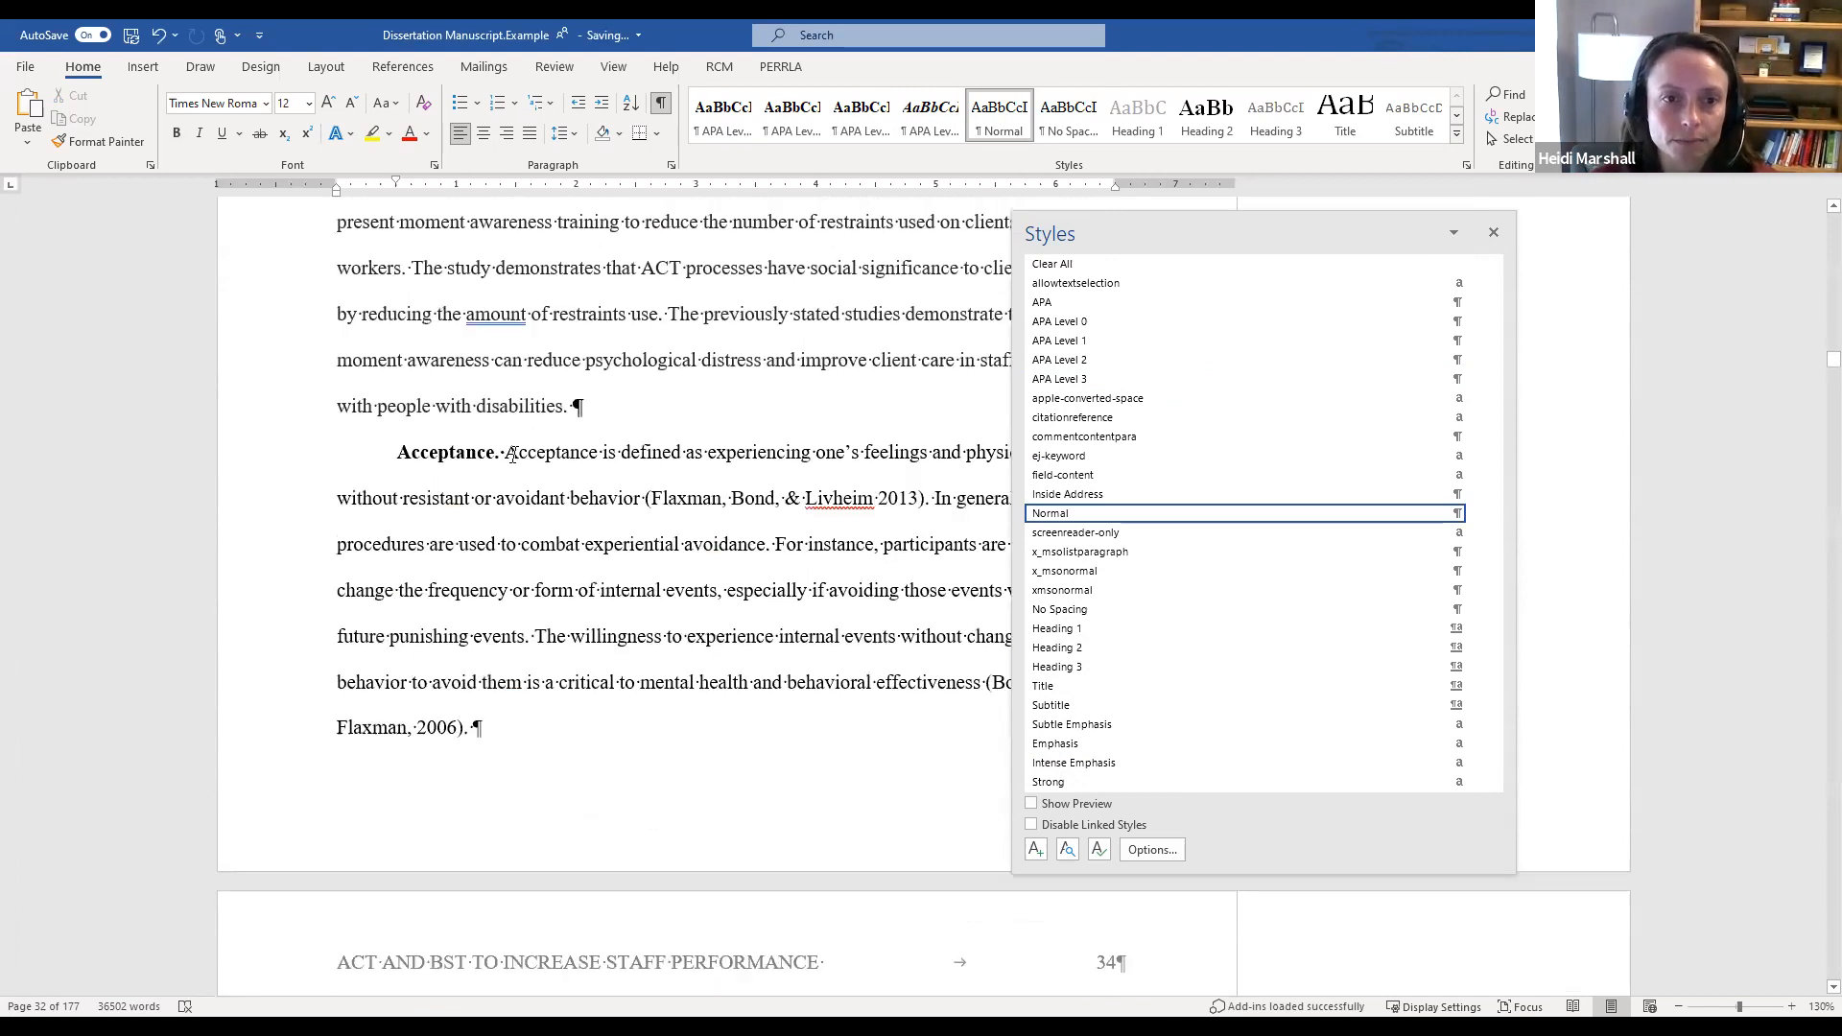
{"action": "left_click", "coordinate": [503, 452]}
{"action": "key", "text": "Return"}
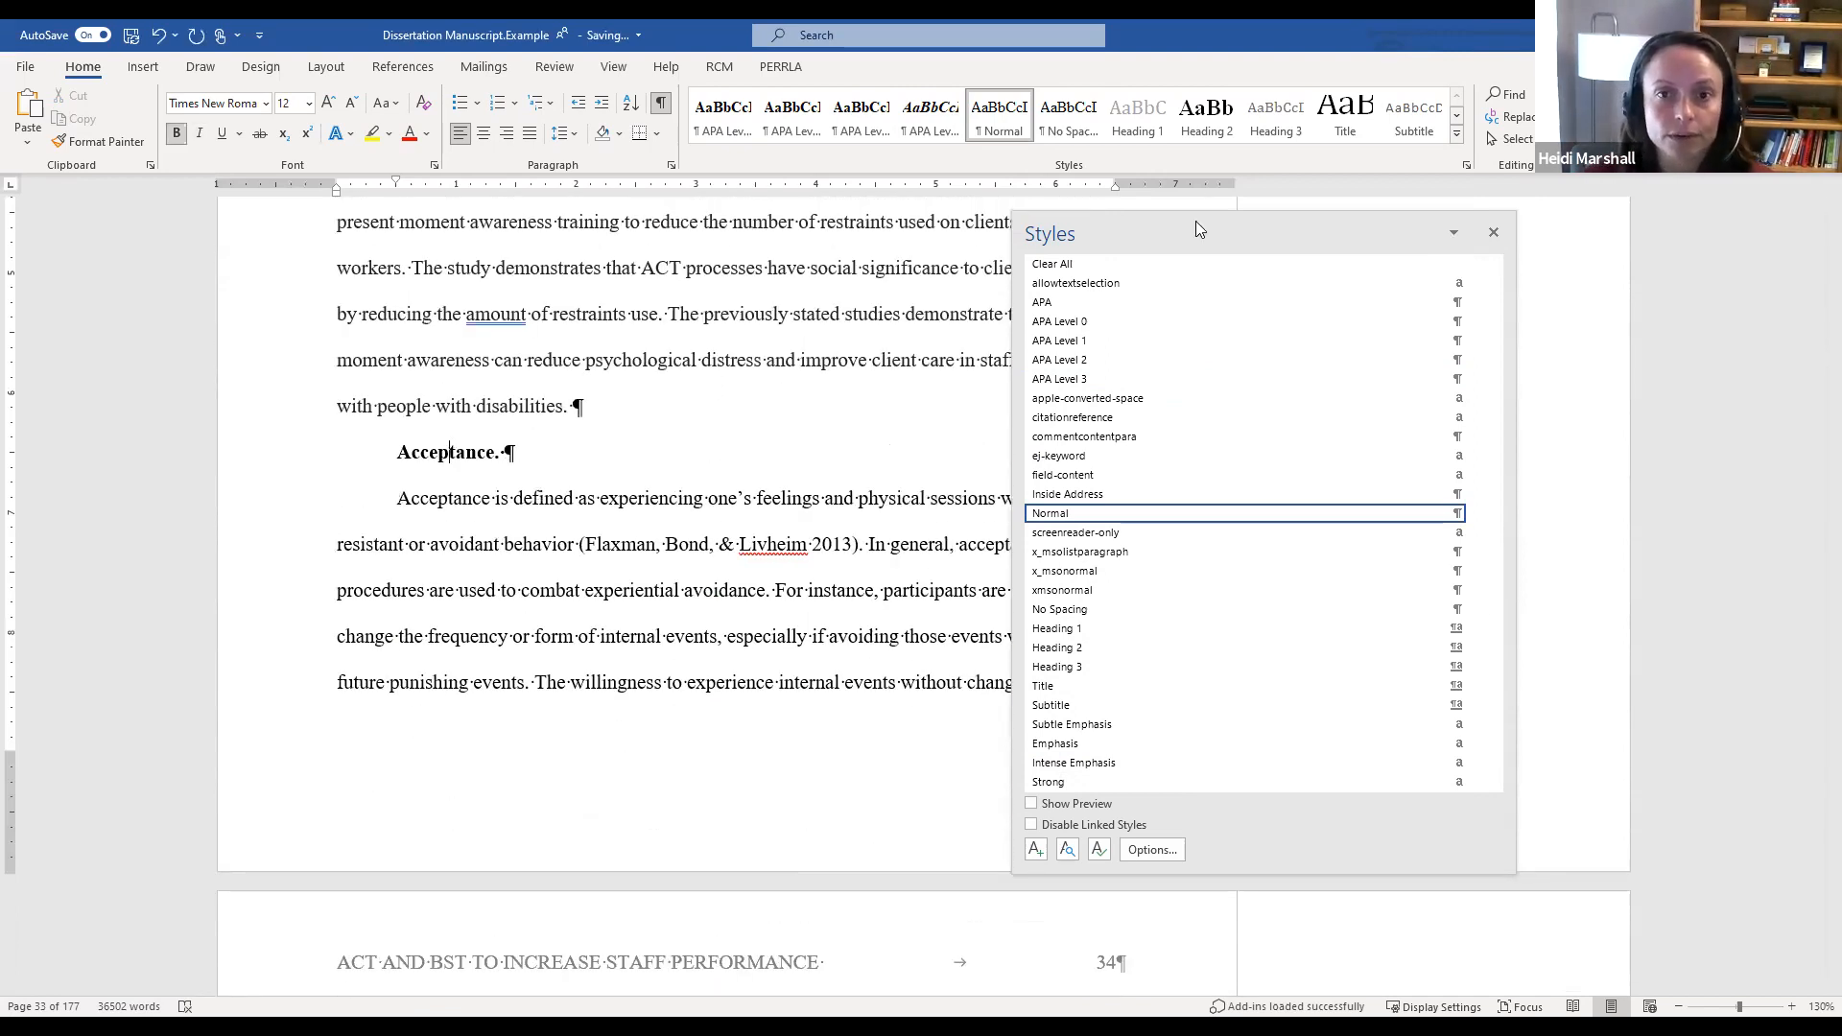
{"action": "left_click", "coordinate": [1104, 379]}
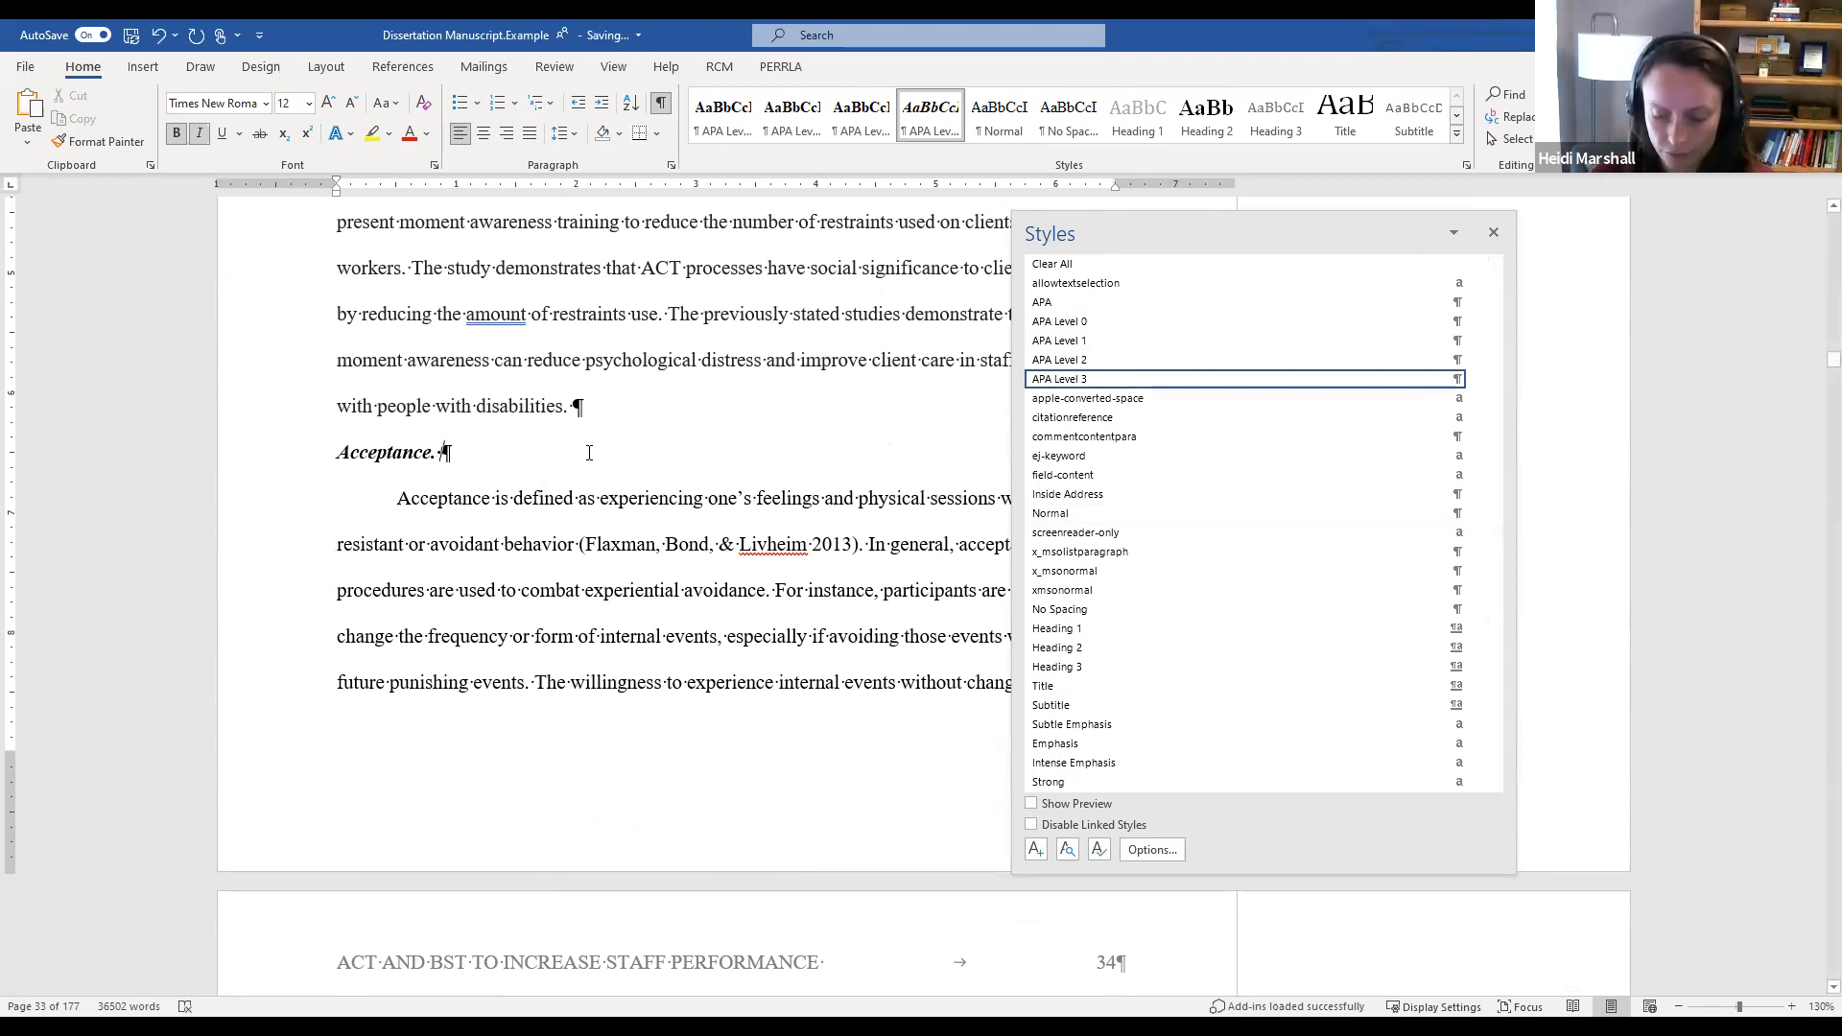
Step: Put the Cognitive Defusion run-in heading on its own line without its period and apply the APA Level 3 style
{"action": "scroll", "coordinate": [595, 446], "scroll_direction": "down", "scroll_amount": 5}
{"action": "scroll", "coordinate": [612, 432], "scroll_direction": "down", "scroll_amount": 7}
{"action": "left_click", "coordinate": [569, 396]}
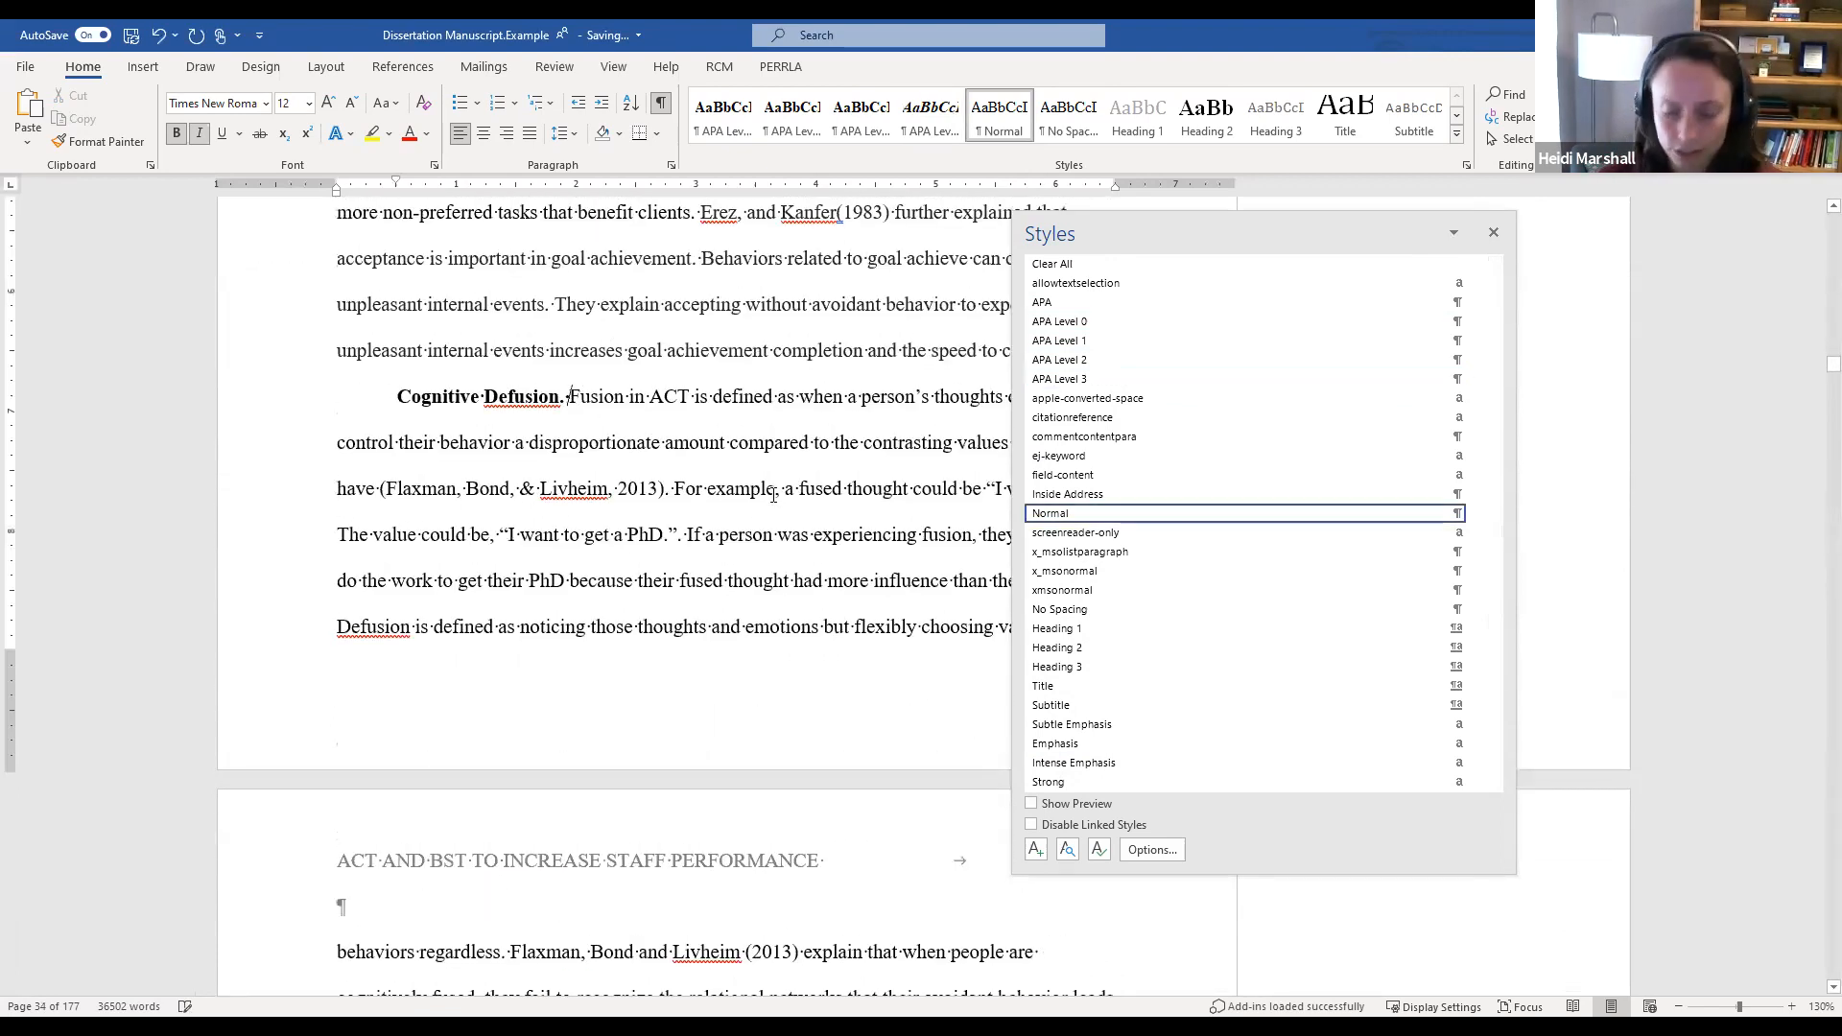
{"action": "key", "text": "Return"}
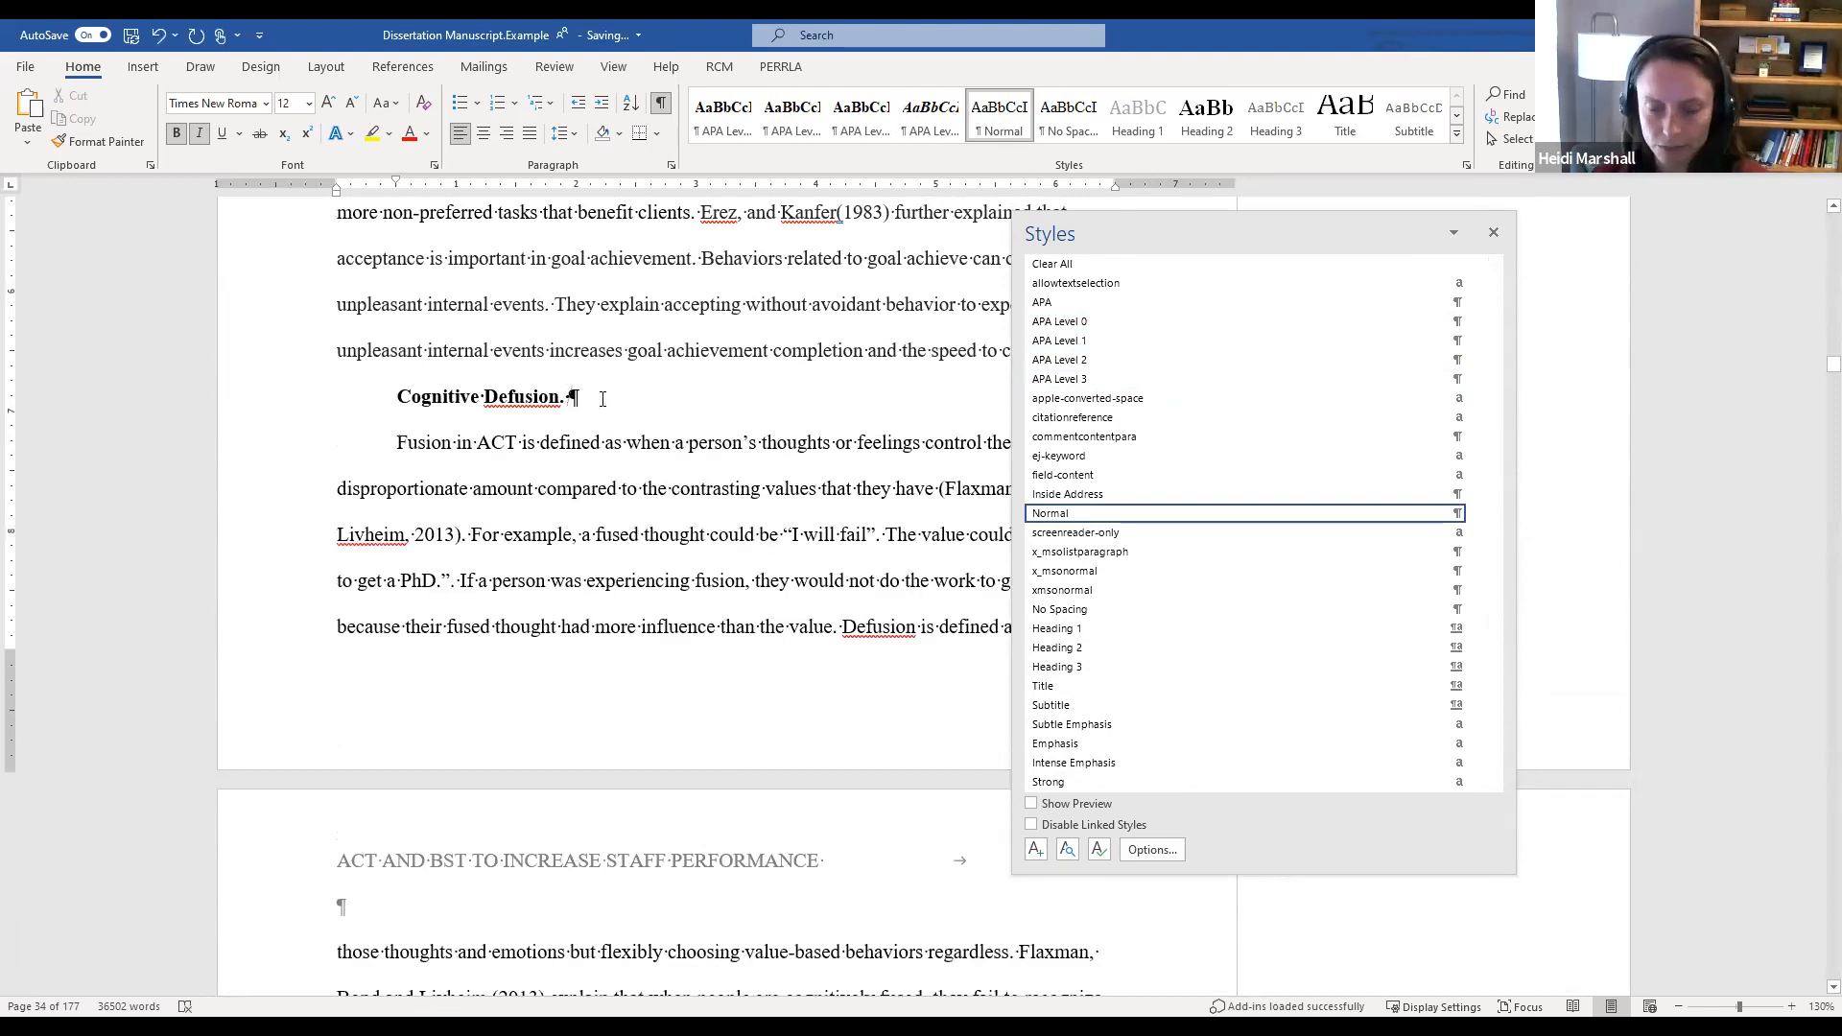
{"action": "key", "text": "BackSpace"}
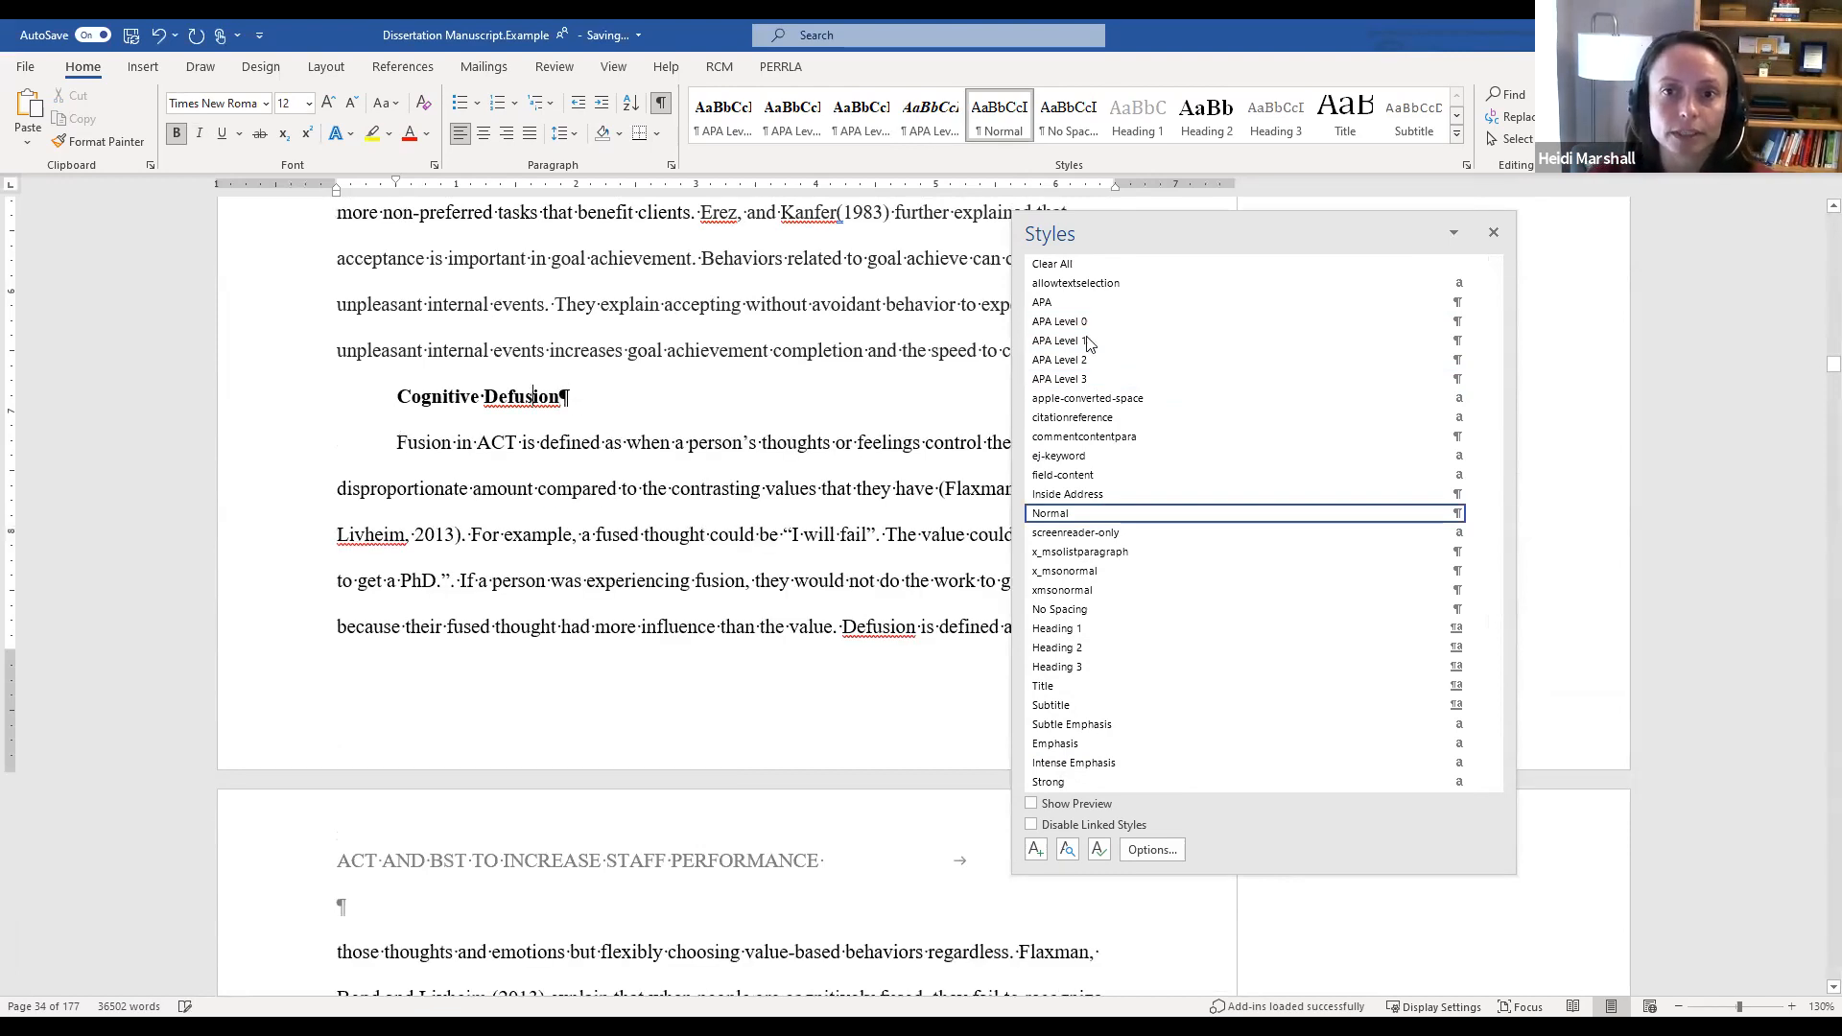
{"action": "key", "text": "shift+F10"}
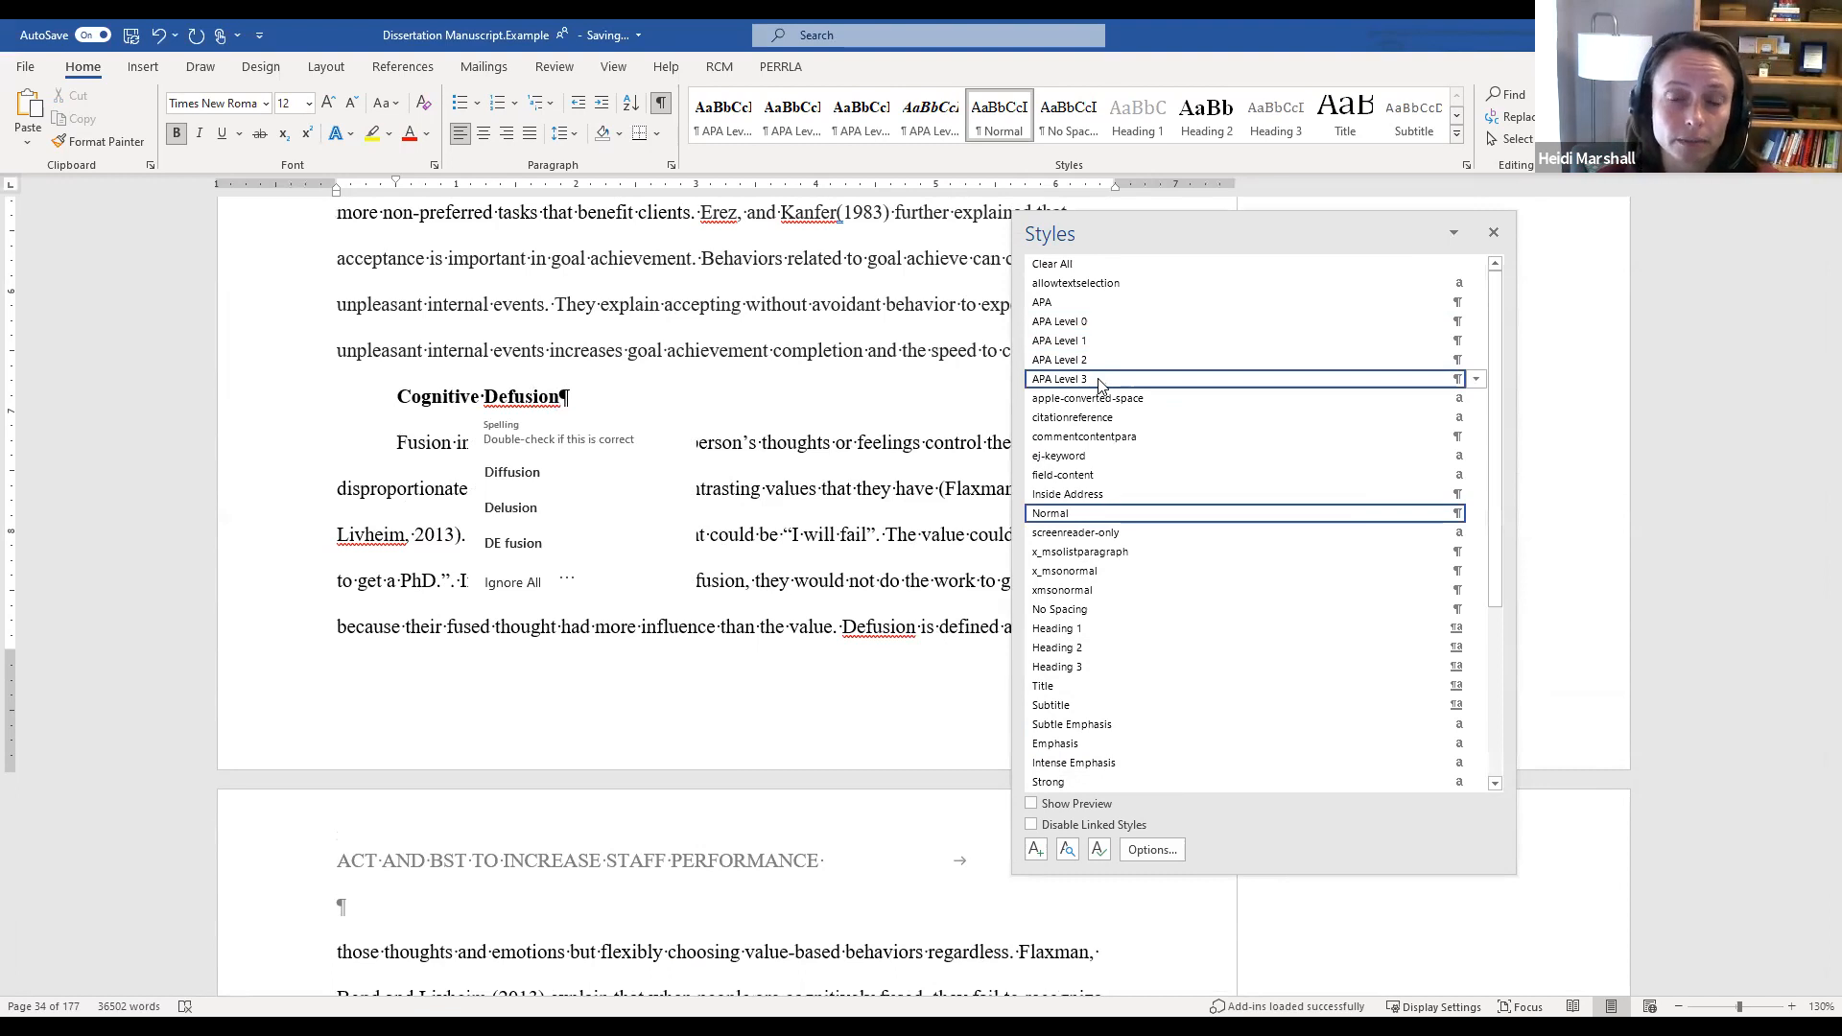
{"action": "left_click", "coordinate": [1100, 384]}
Step: Split the Values run-in heading onto its own line above its body text and apply the APA Level 3 style
{"action": "scroll", "coordinate": [691, 415], "scroll_direction": "down", "scroll_amount": 3}
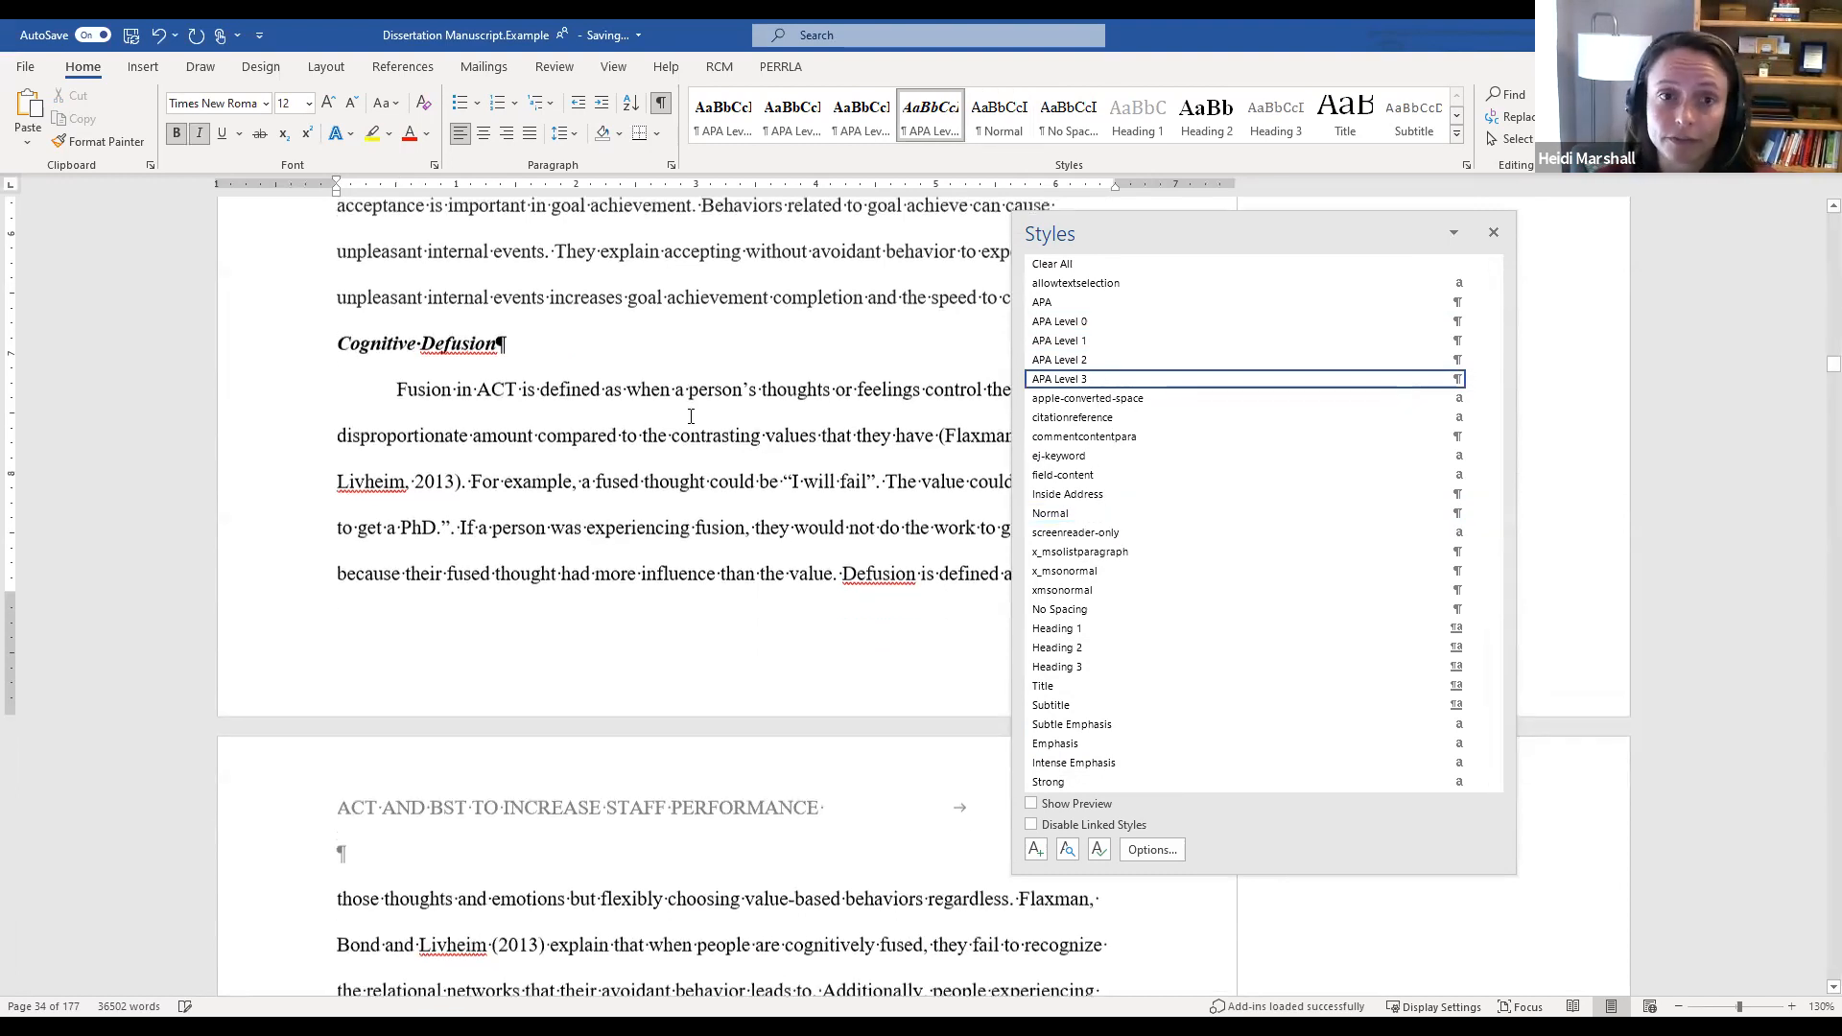
{"action": "scroll", "coordinate": [690, 416], "scroll_direction": "down", "scroll_amount": 2}
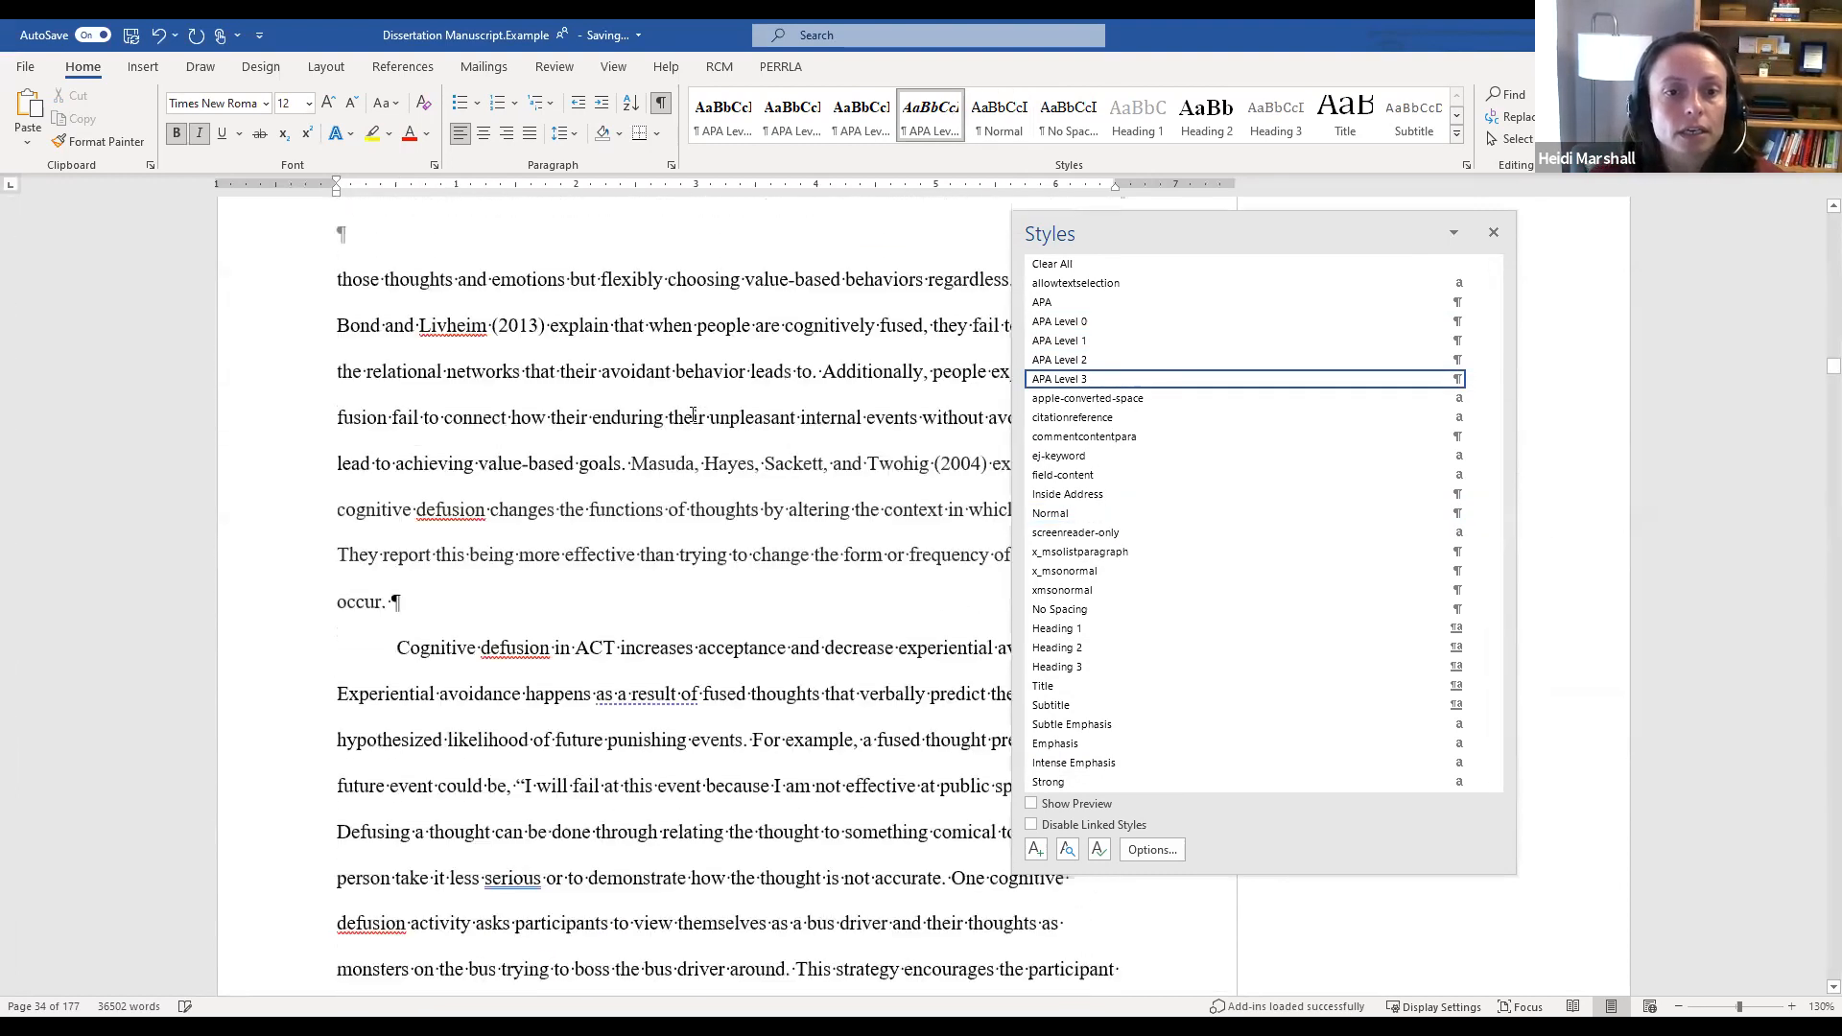
{"action": "scroll", "coordinate": [706, 385], "scroll_direction": "down", "scroll_amount": 3}
{"action": "scroll", "coordinate": [706, 384], "scroll_direction": "down", "scroll_amount": 12}
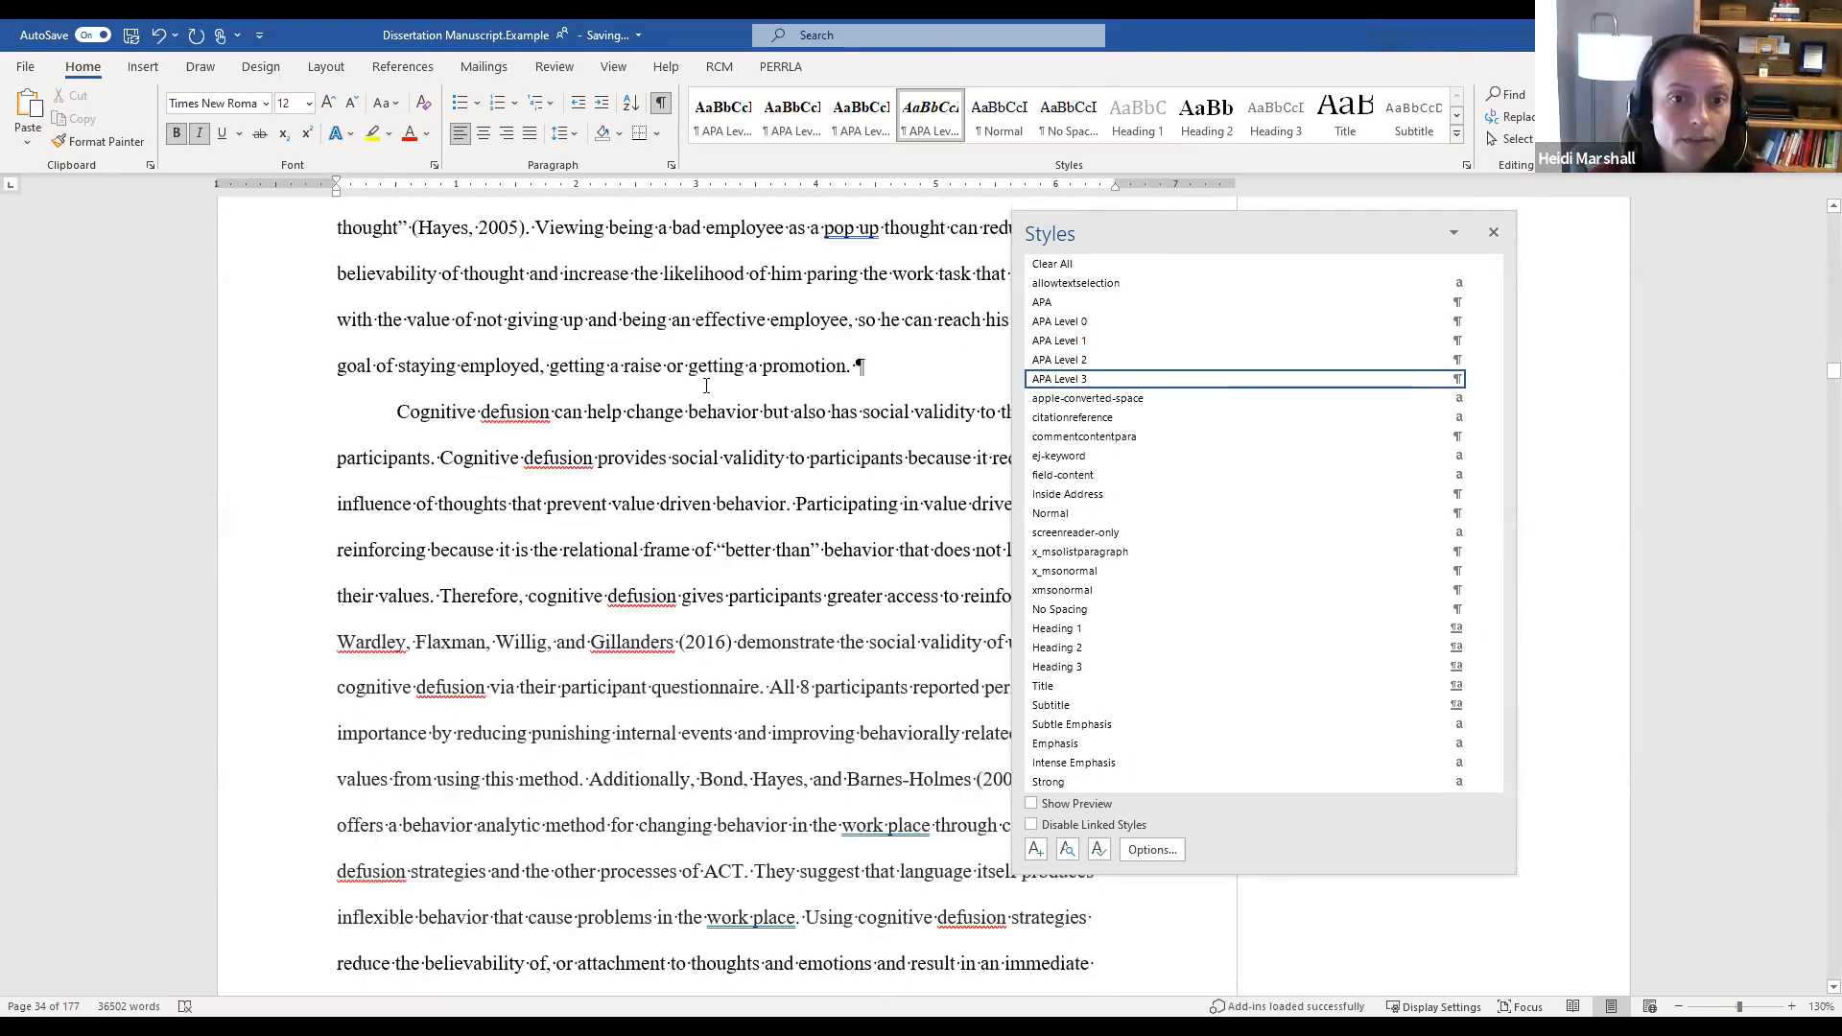
{"action": "scroll", "coordinate": [708, 384], "scroll_direction": "down", "scroll_amount": 11}
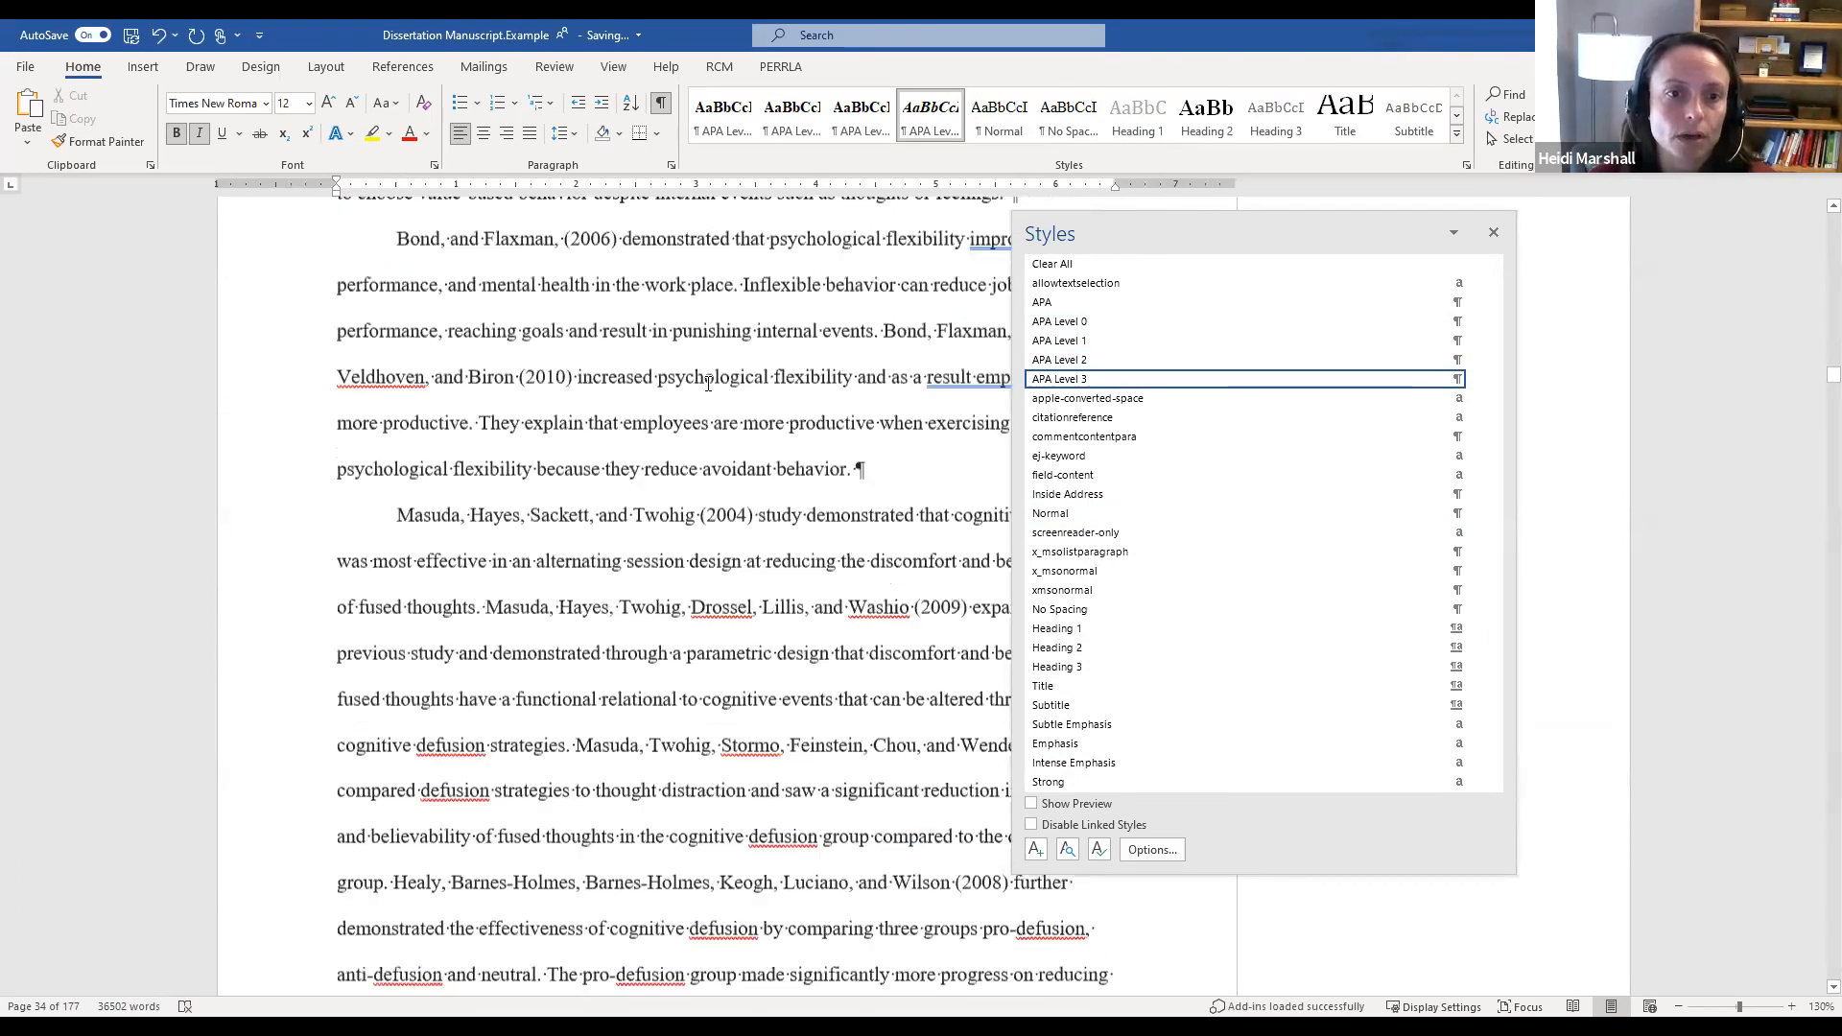
{"action": "left_click", "coordinate": [476, 388]}
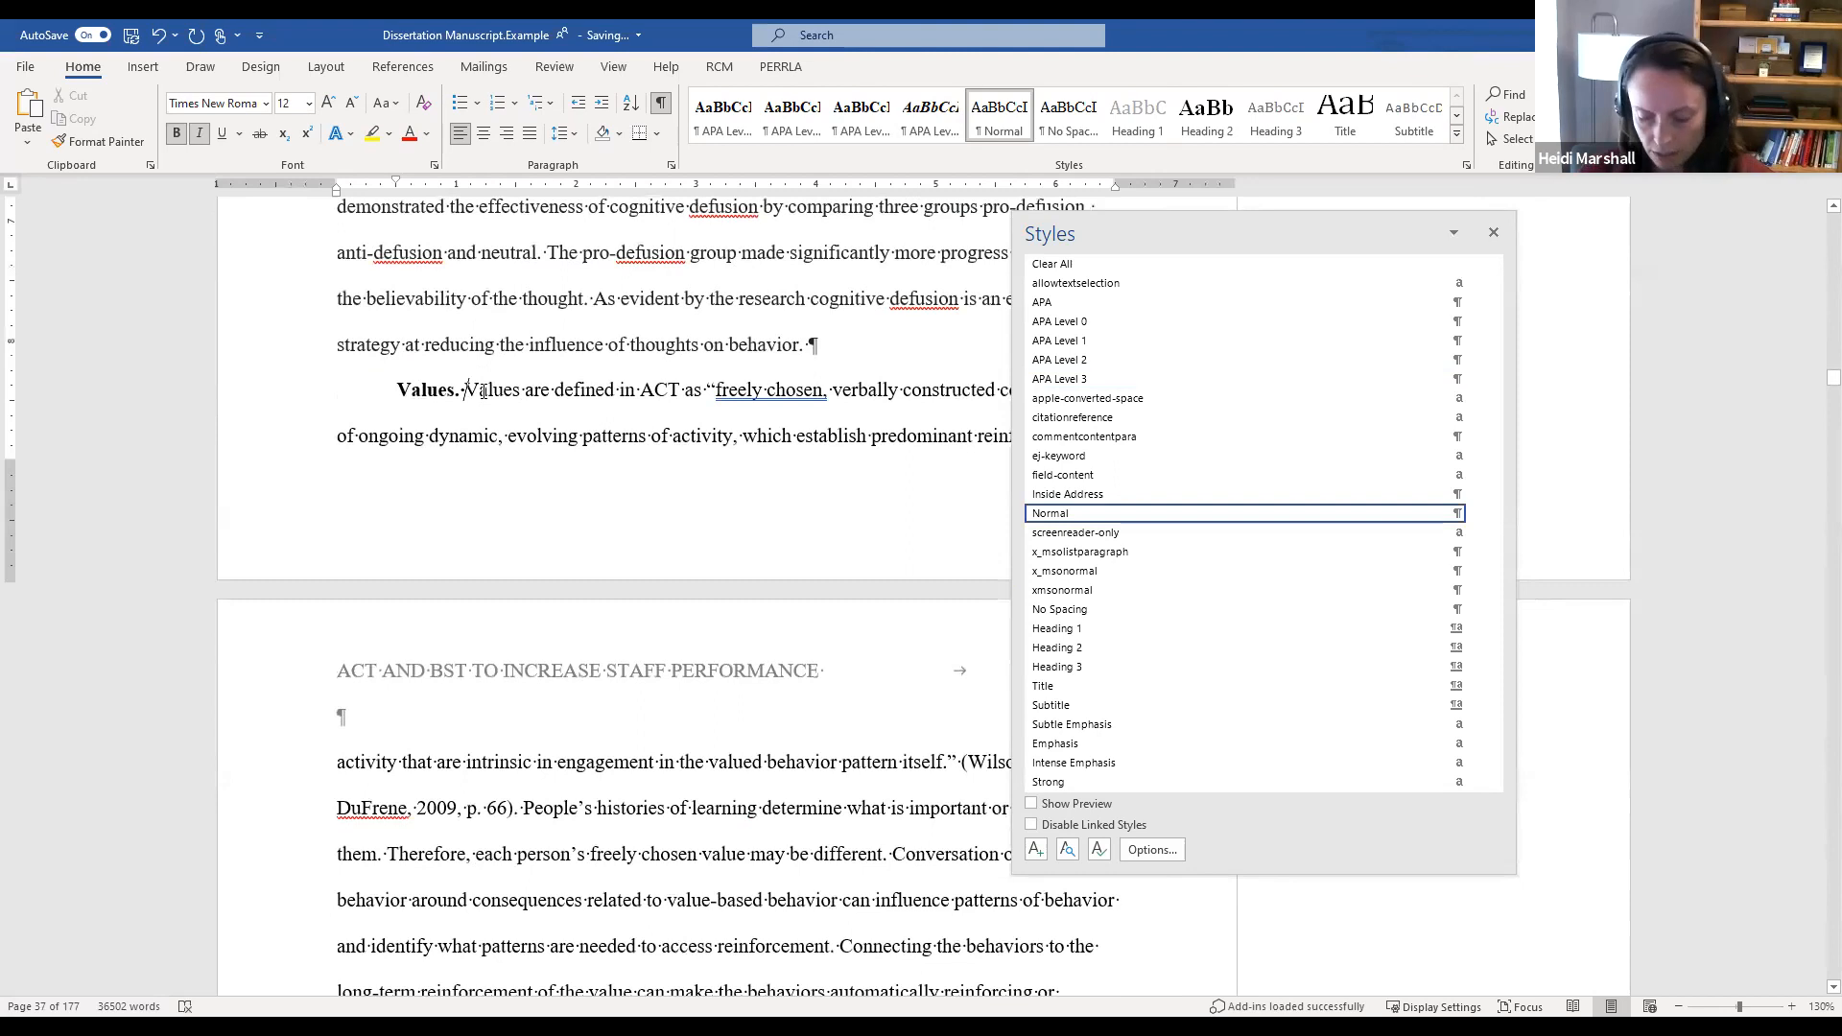
{"action": "key", "text": "Return"}
{"action": "left_click", "coordinate": [1088, 378]}
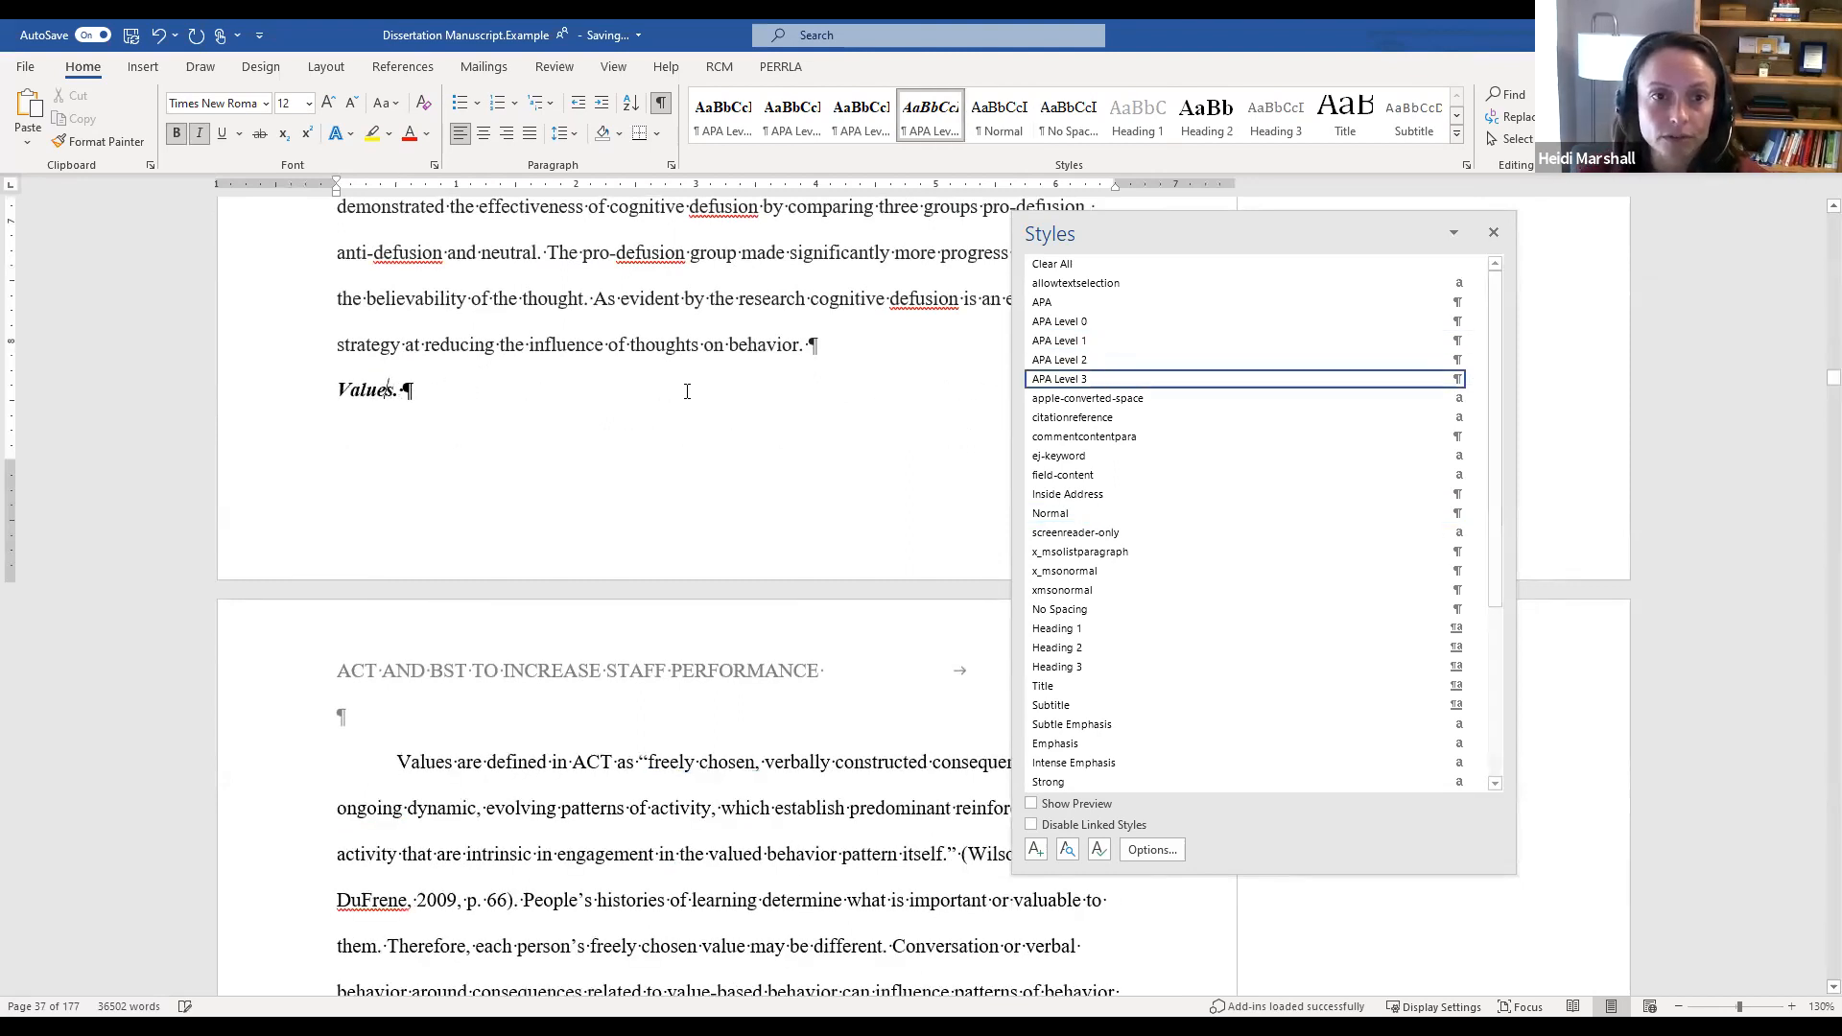
Step: Put the Contextual Self run-in heading on its own line without its trailing space and apply the APA Level 3 style
{"action": "scroll", "coordinate": [590, 385], "scroll_direction": "down", "scroll_amount": 5}
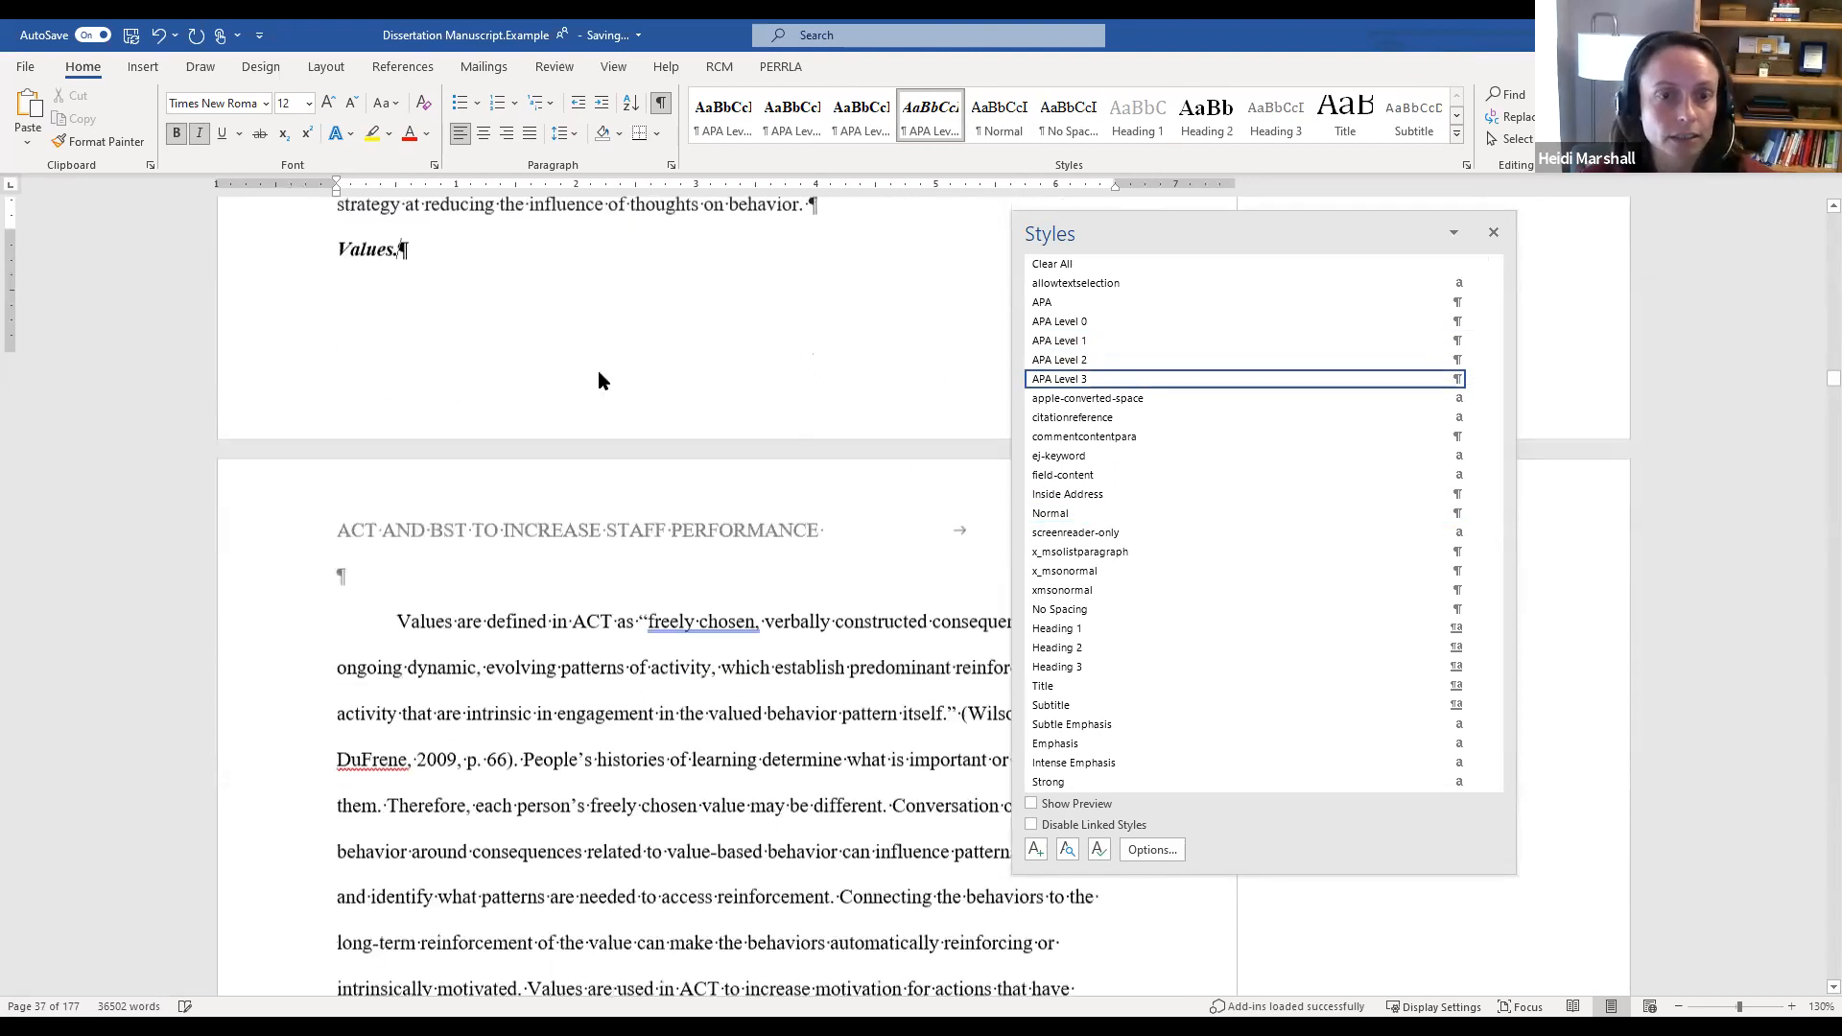
{"action": "scroll", "coordinate": [604, 363], "scroll_direction": "down", "scroll_amount": 20}
{"action": "scroll", "coordinate": [610, 355], "scroll_direction": "down", "scroll_amount": 20}
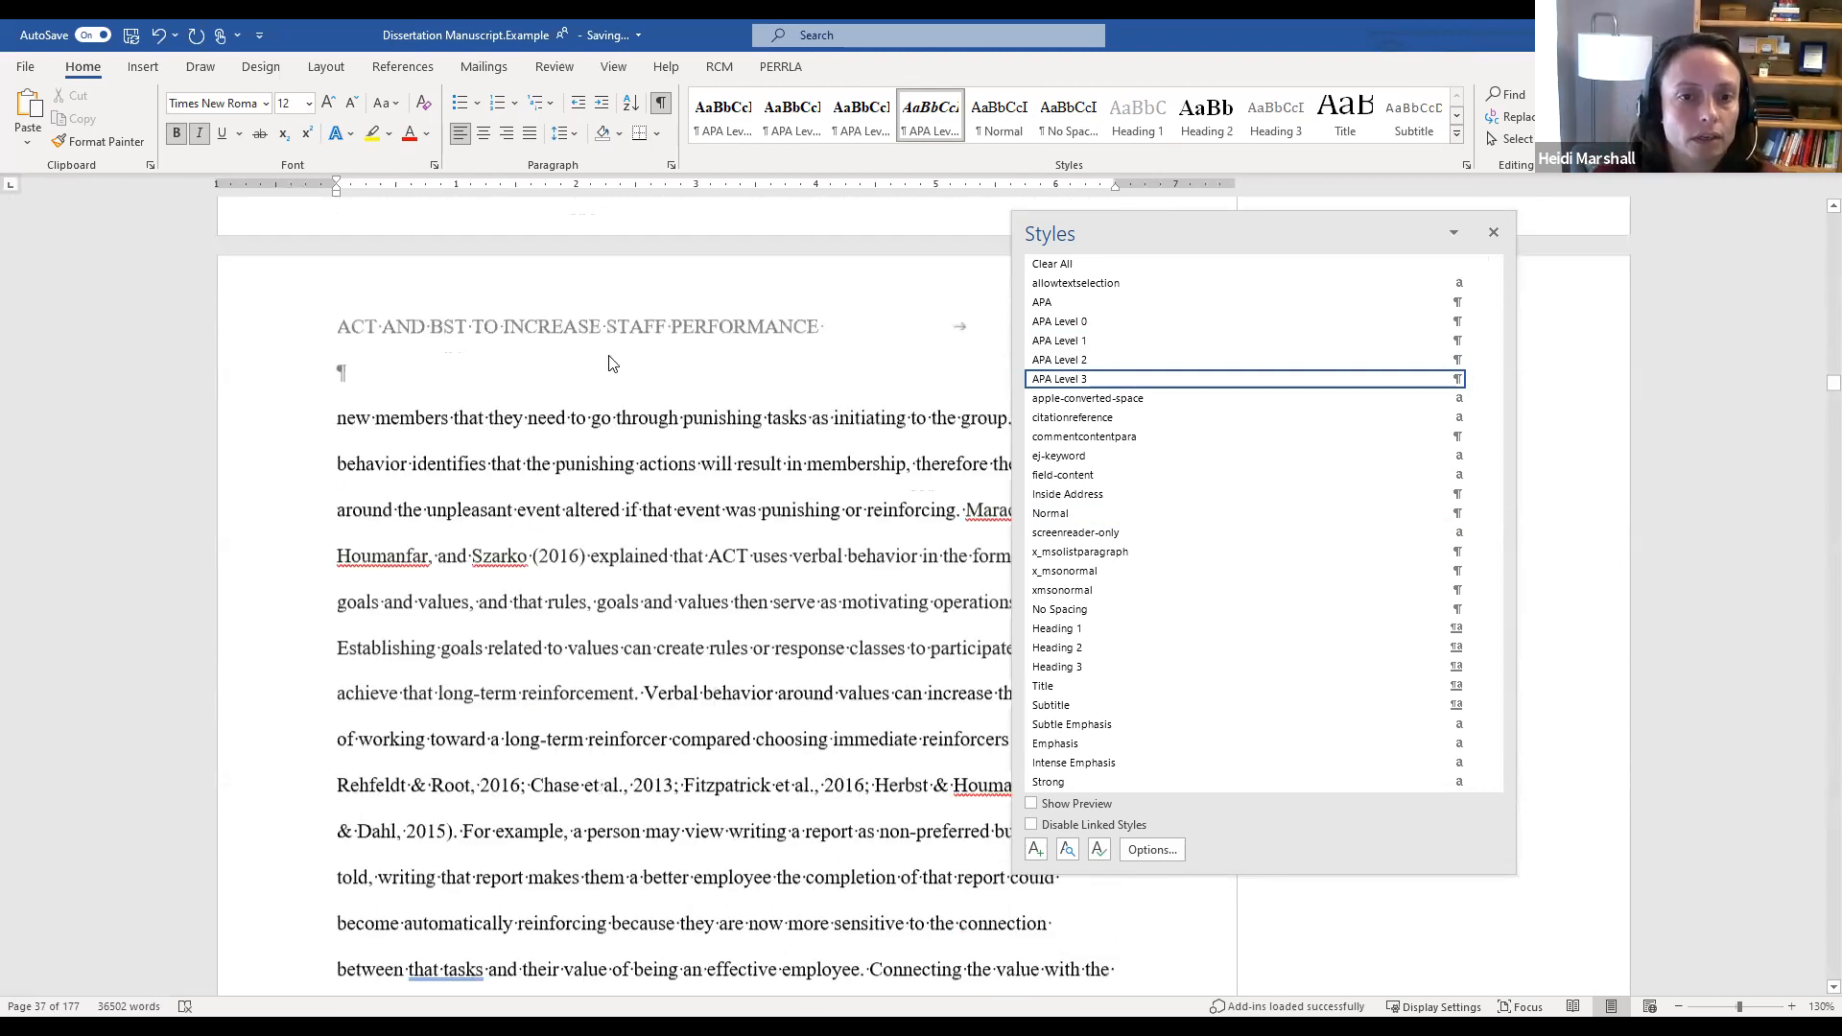
{"action": "scroll", "coordinate": [611, 346], "scroll_direction": "down", "scroll_amount": 20}
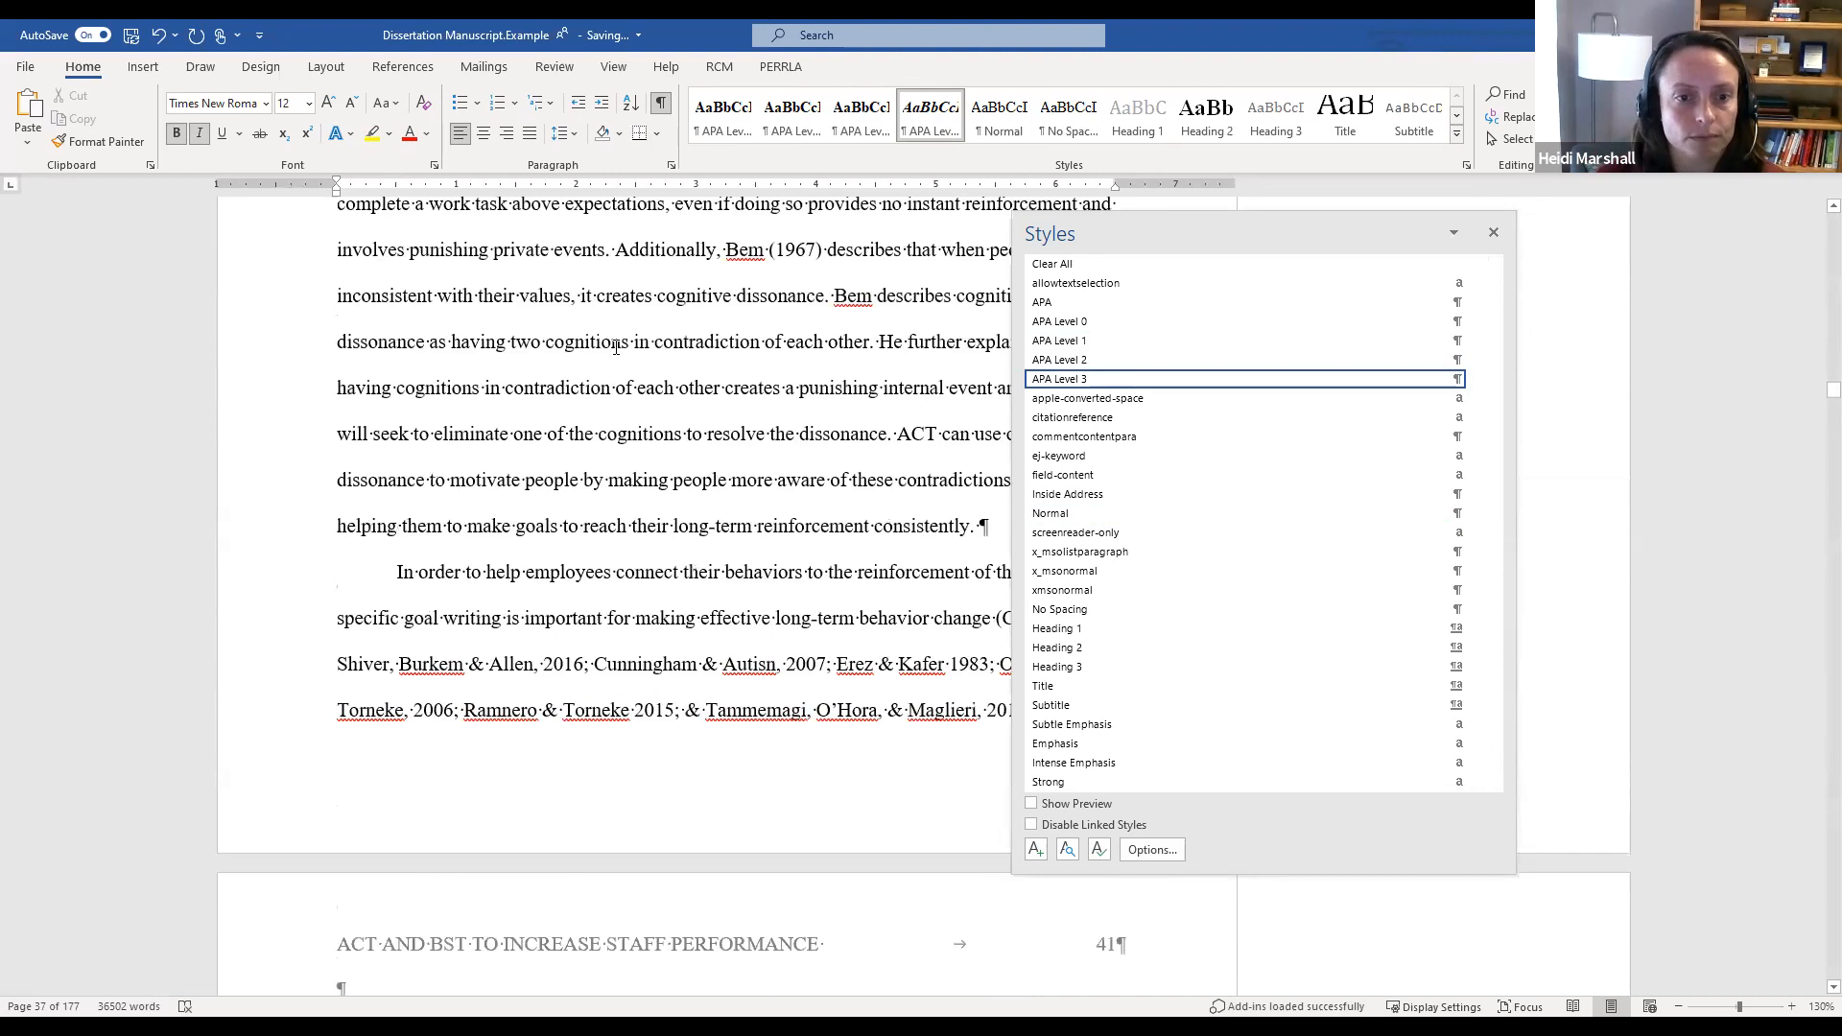
{"action": "left_click", "coordinate": [539, 425]}
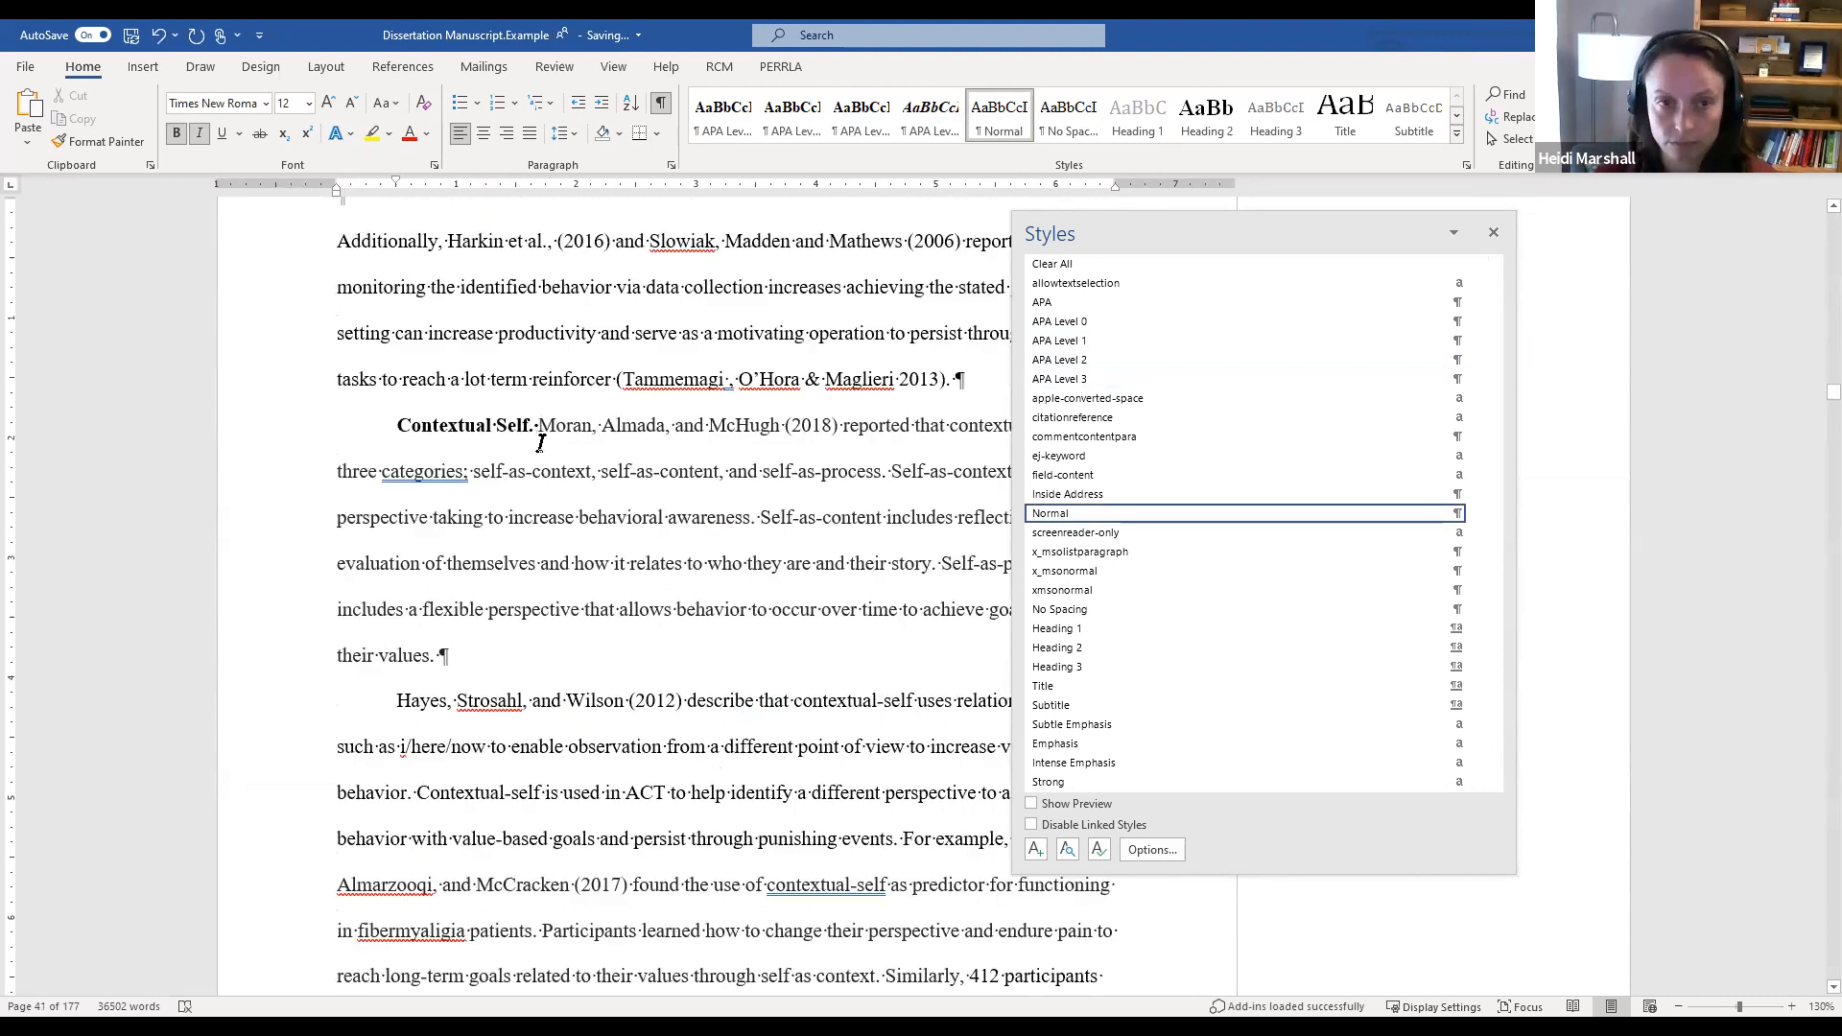
{"action": "key", "text": "Return"}
{"action": "key", "text": "BackSpace"}
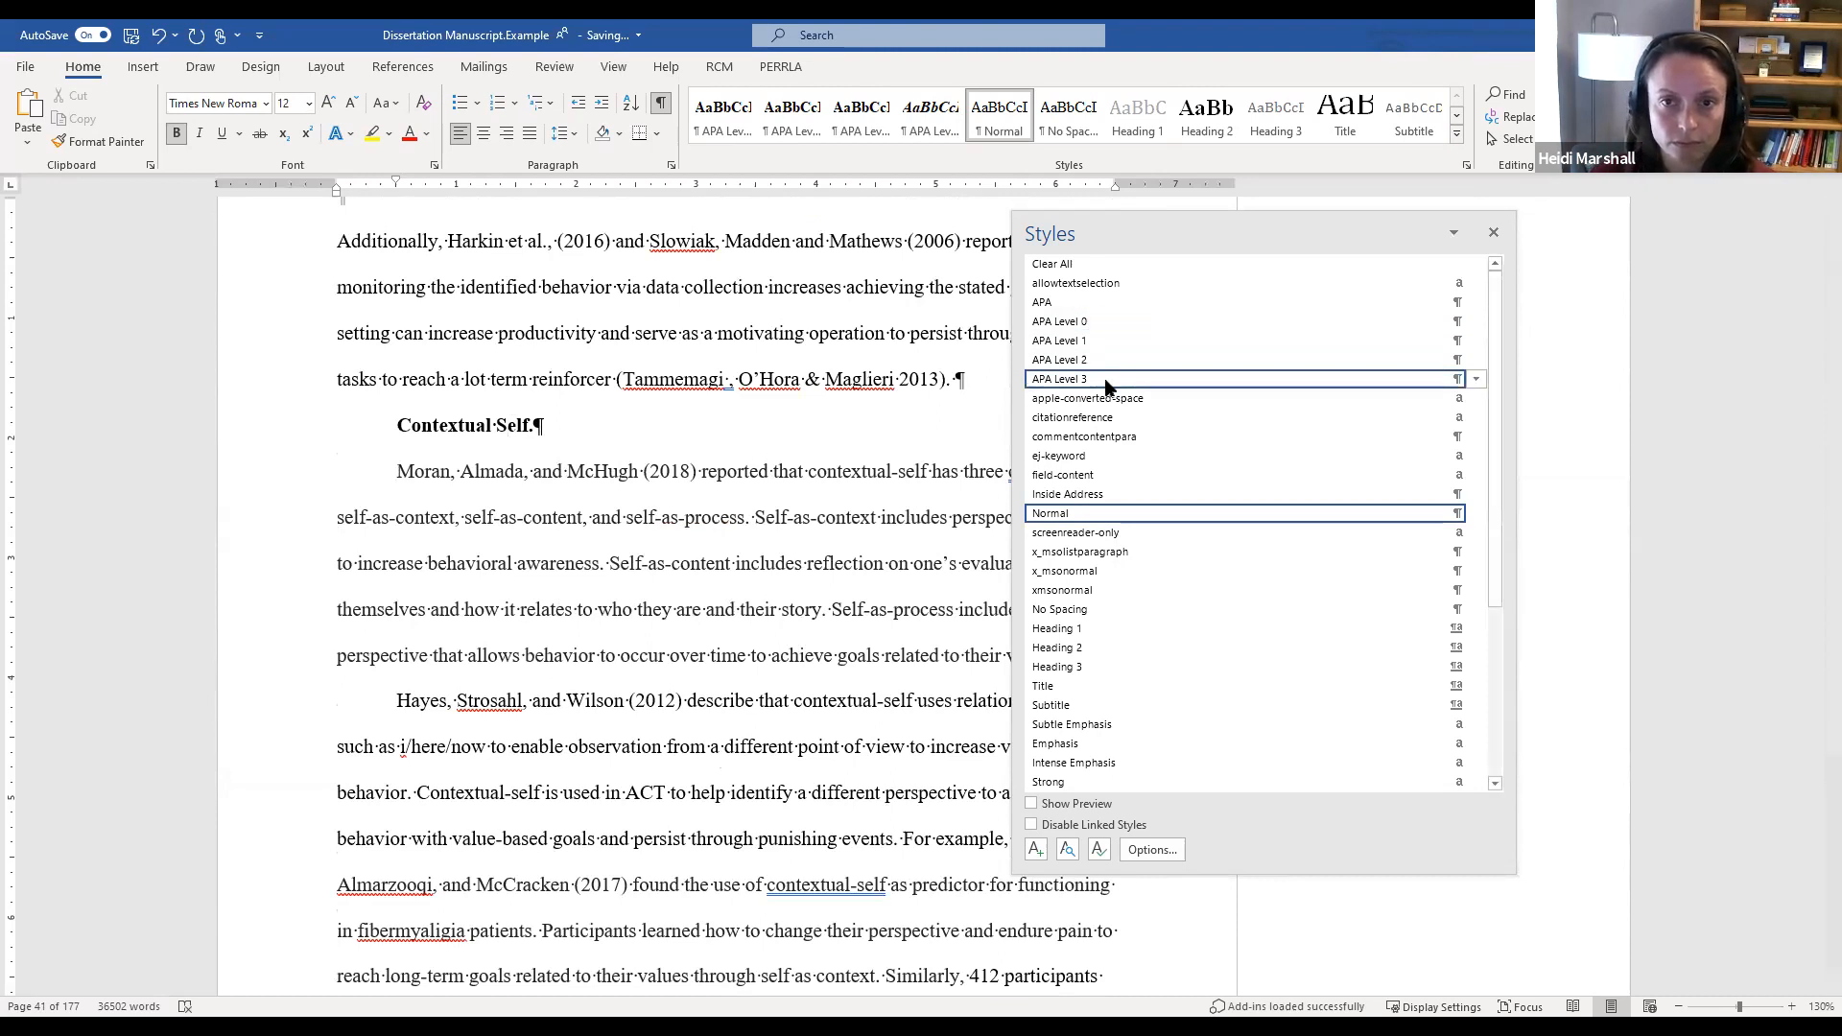
Step: Put the Committed Action run-in heading on its own line without its period and apply the APA Level 3 style
{"action": "scroll", "coordinate": [875, 429], "scroll_direction": "down", "scroll_amount": 8}
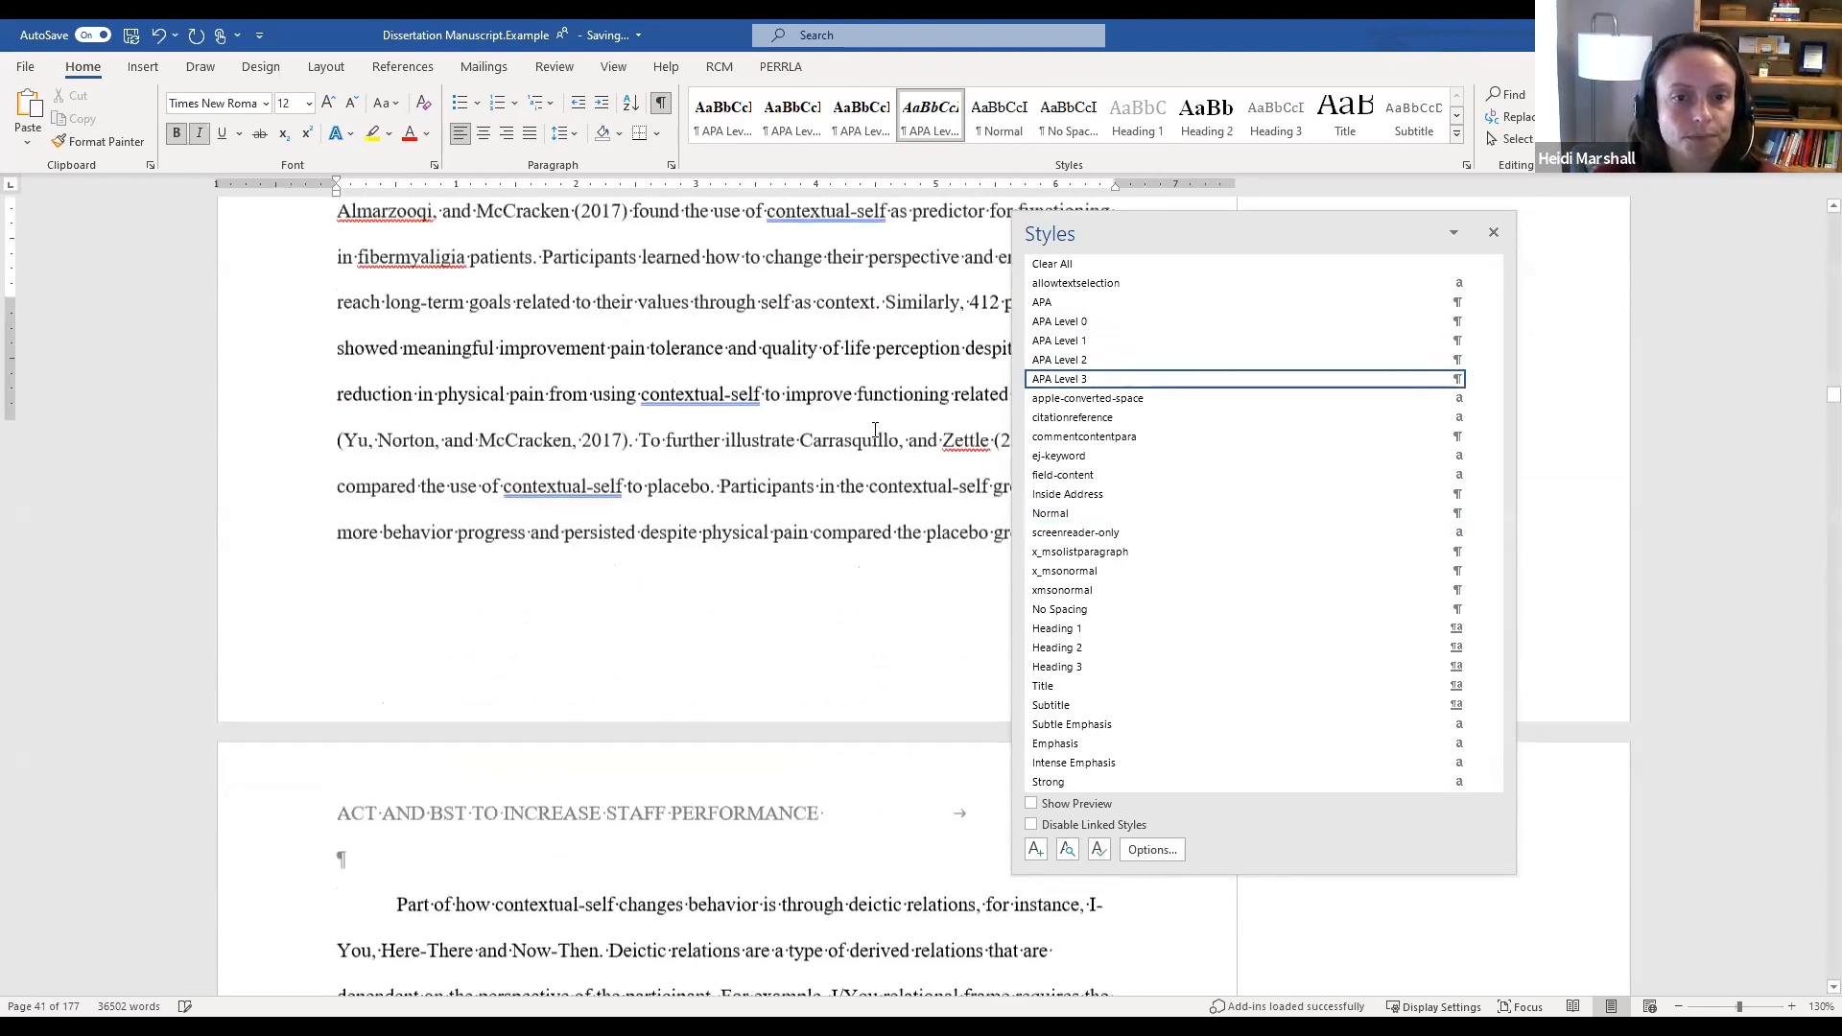
{"action": "scroll", "coordinate": [875, 429], "scroll_direction": "down", "scroll_amount": 12}
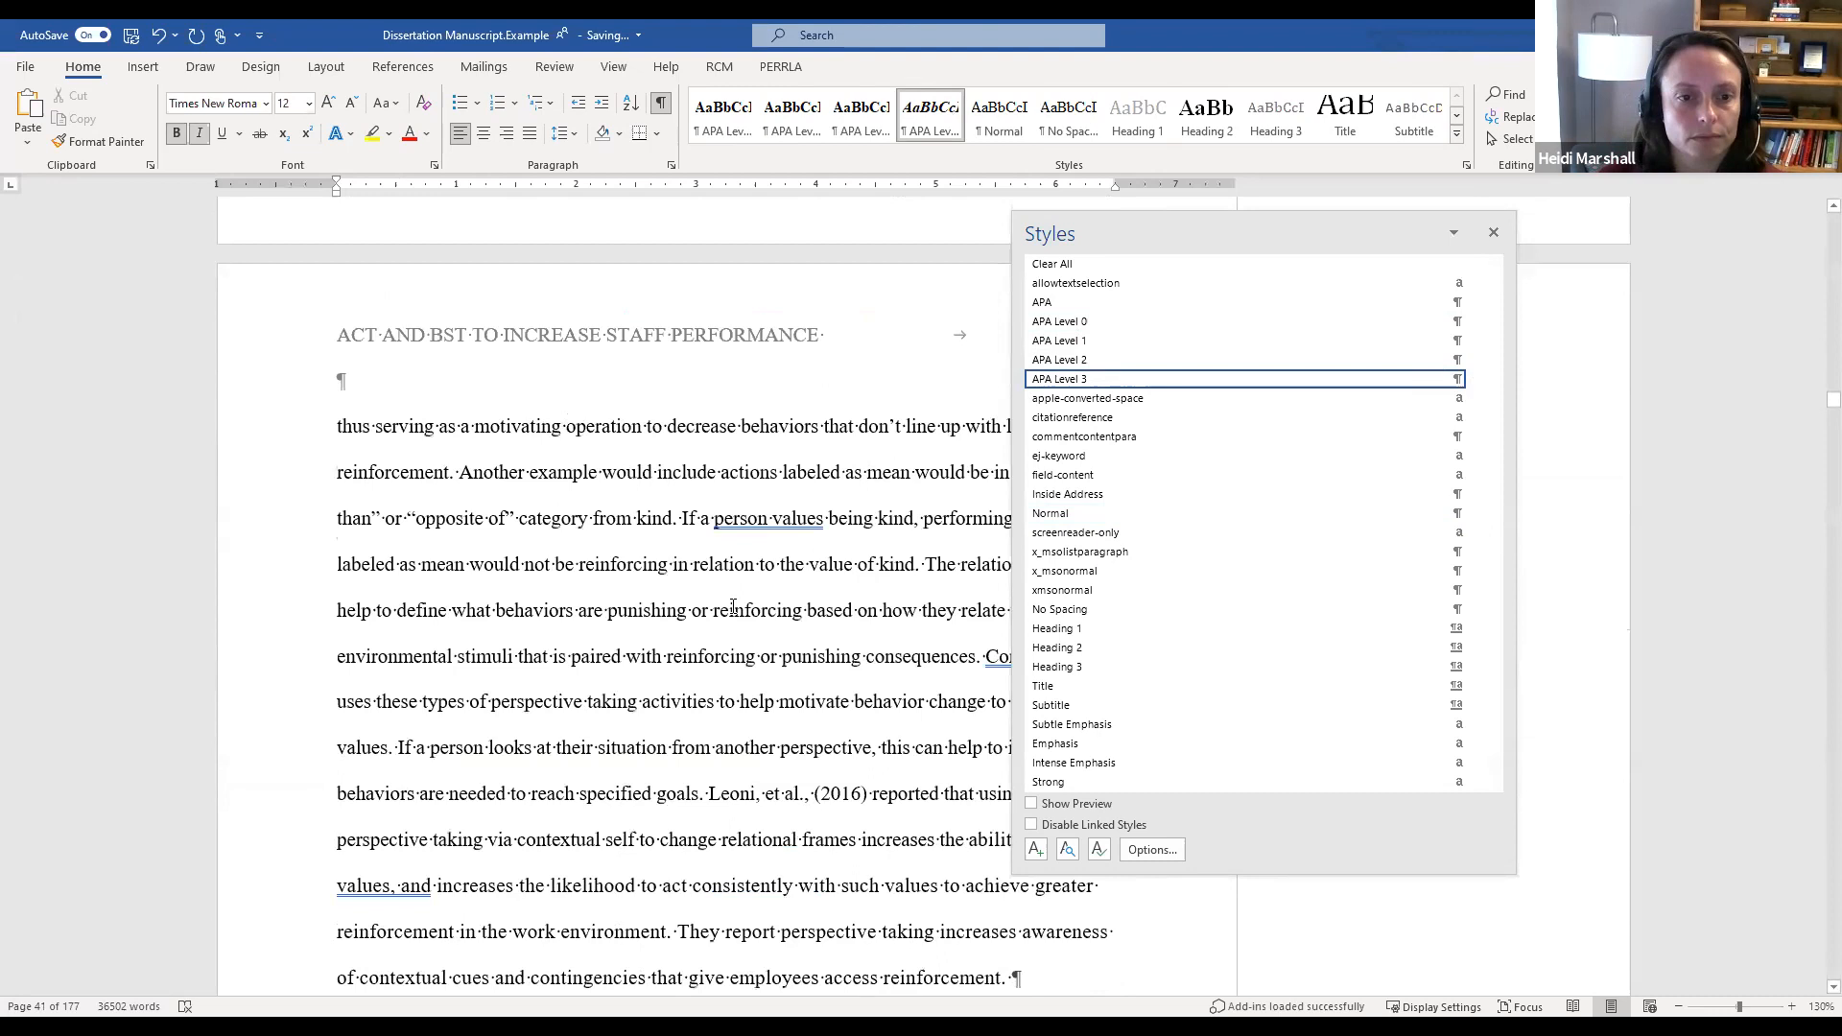
{"action": "scroll", "coordinate": [595, 401], "scroll_direction": "down", "scroll_amount": 6}
{"action": "left_click", "coordinate": [556, 290]}
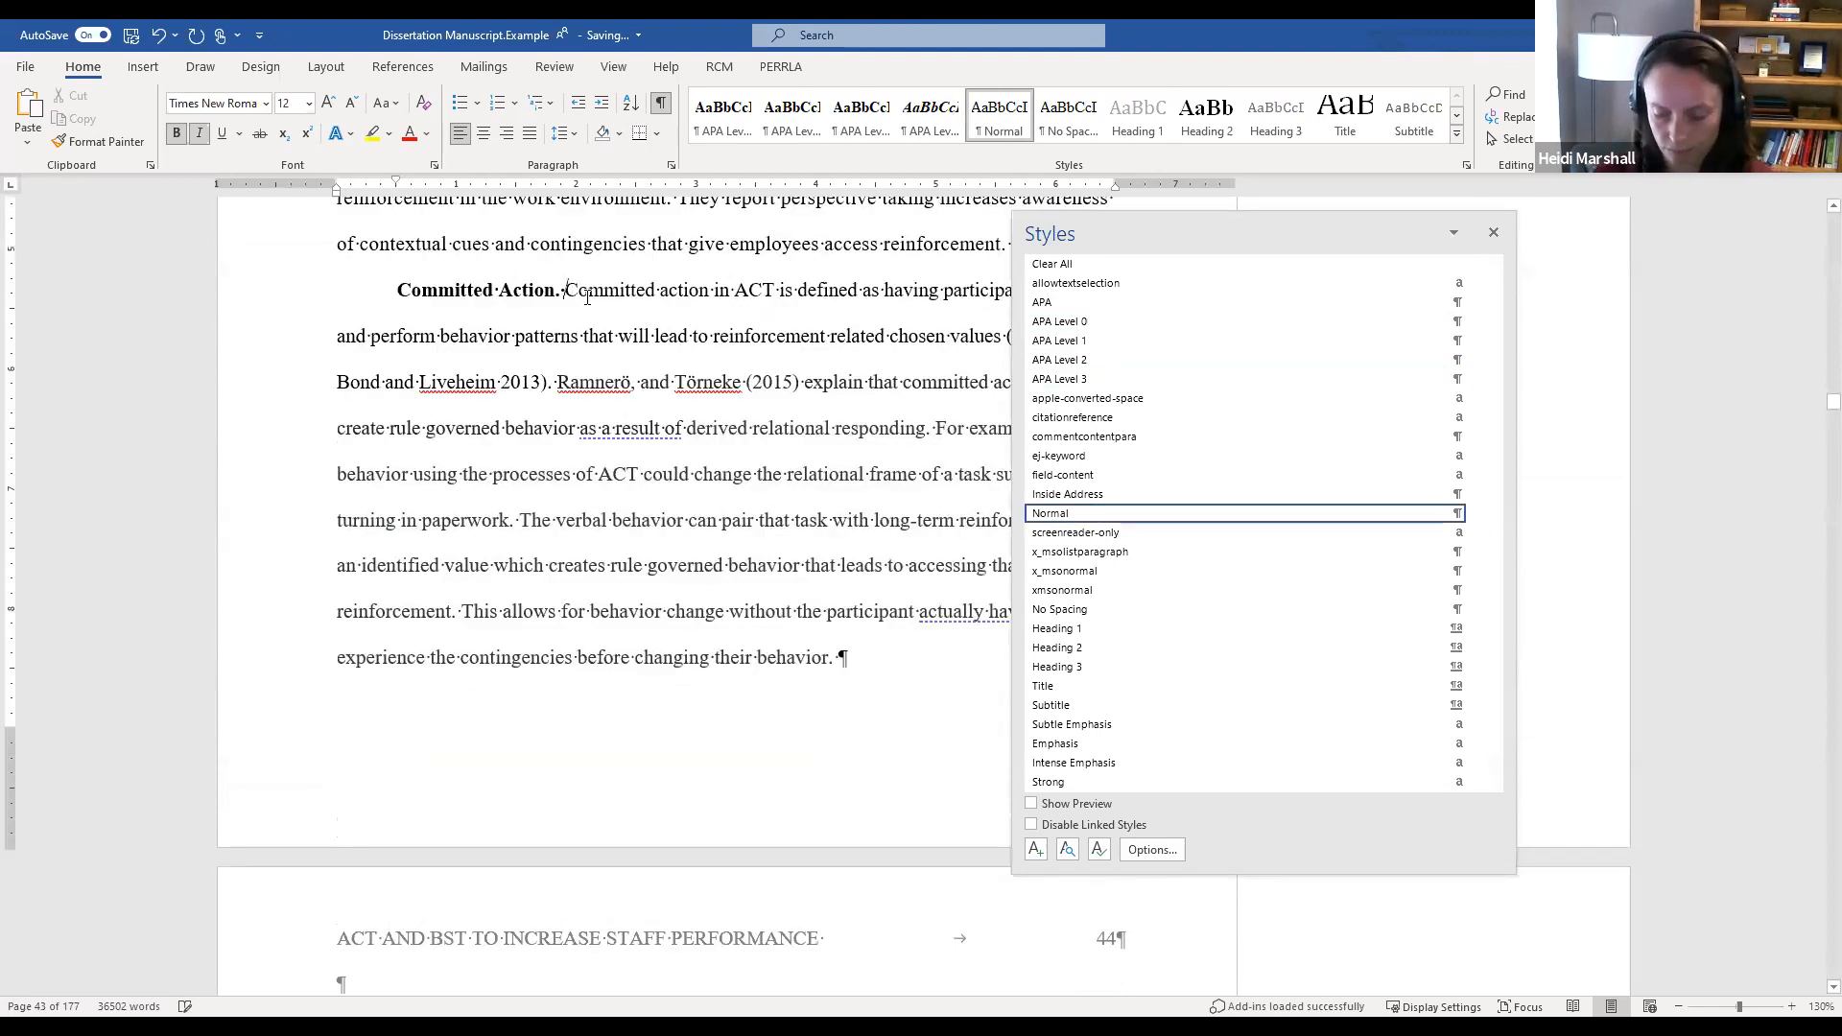
{"action": "key", "text": "Return"}
{"action": "left_click", "coordinate": [556, 290]}
{"action": "type", "text": "."}
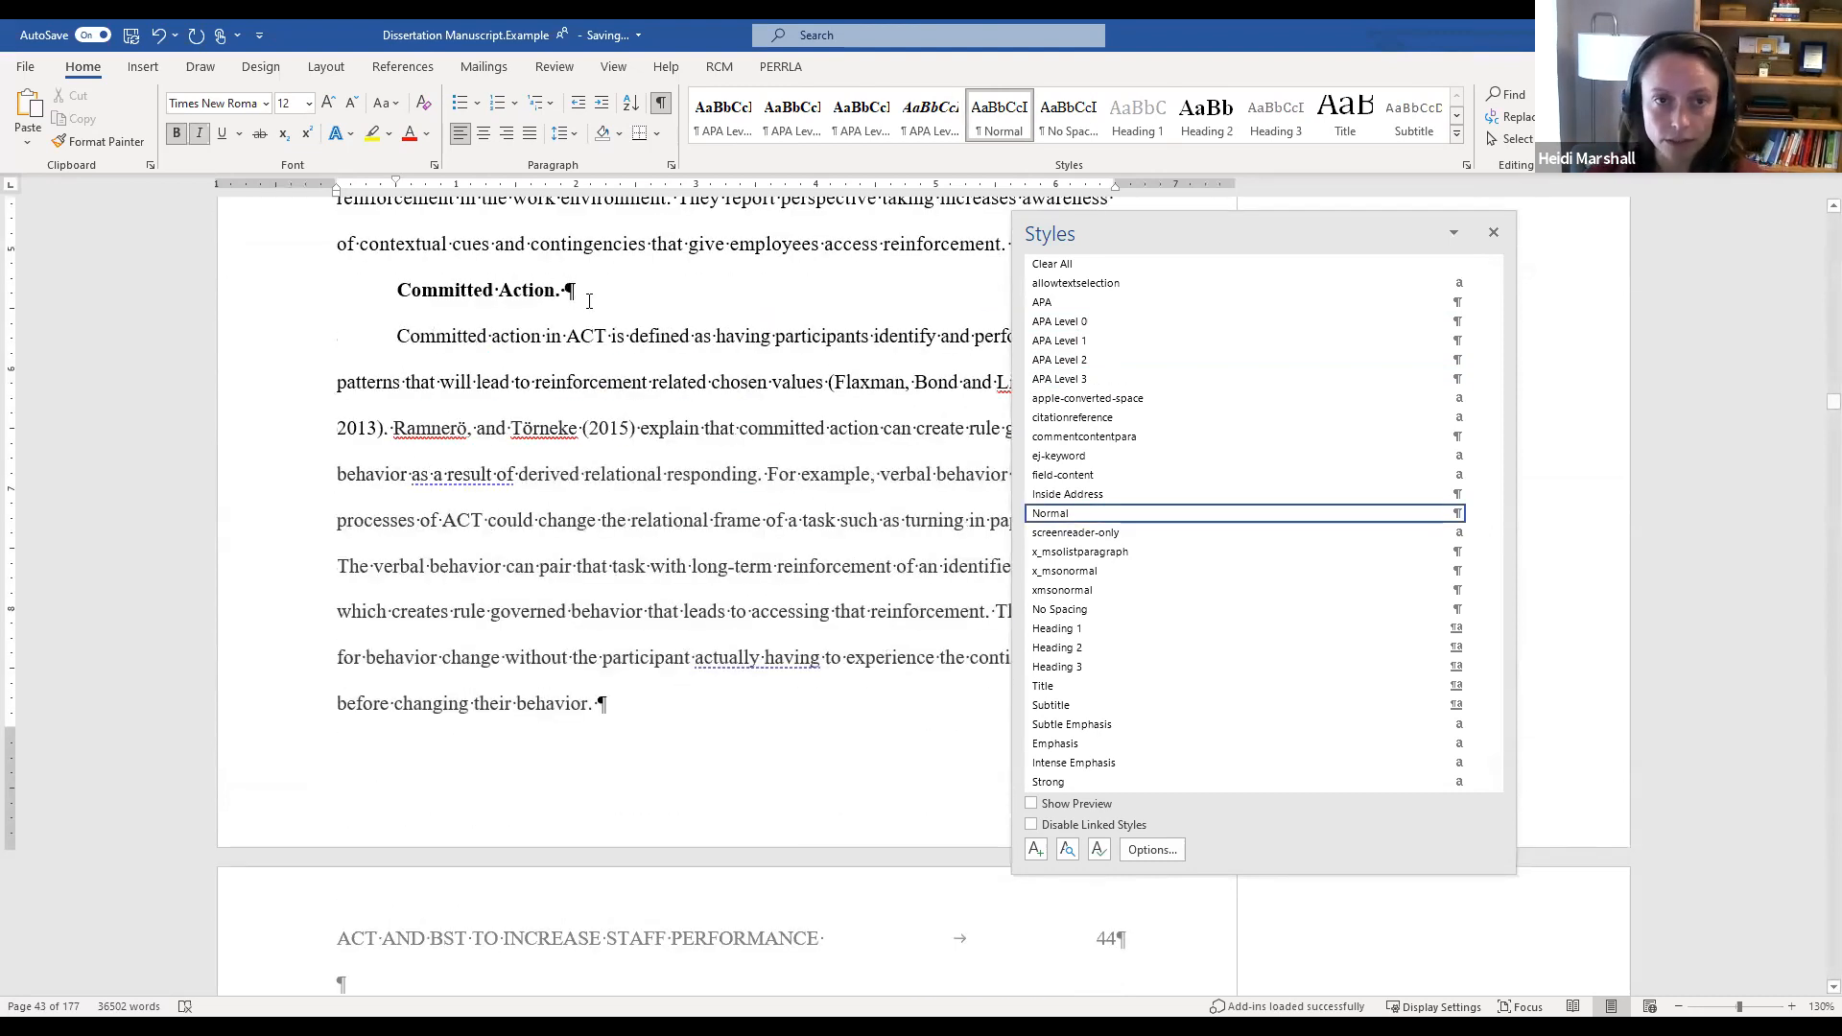
{"action": "key", "text": "BackSpace"}
{"action": "key", "text": "BackSpace"}
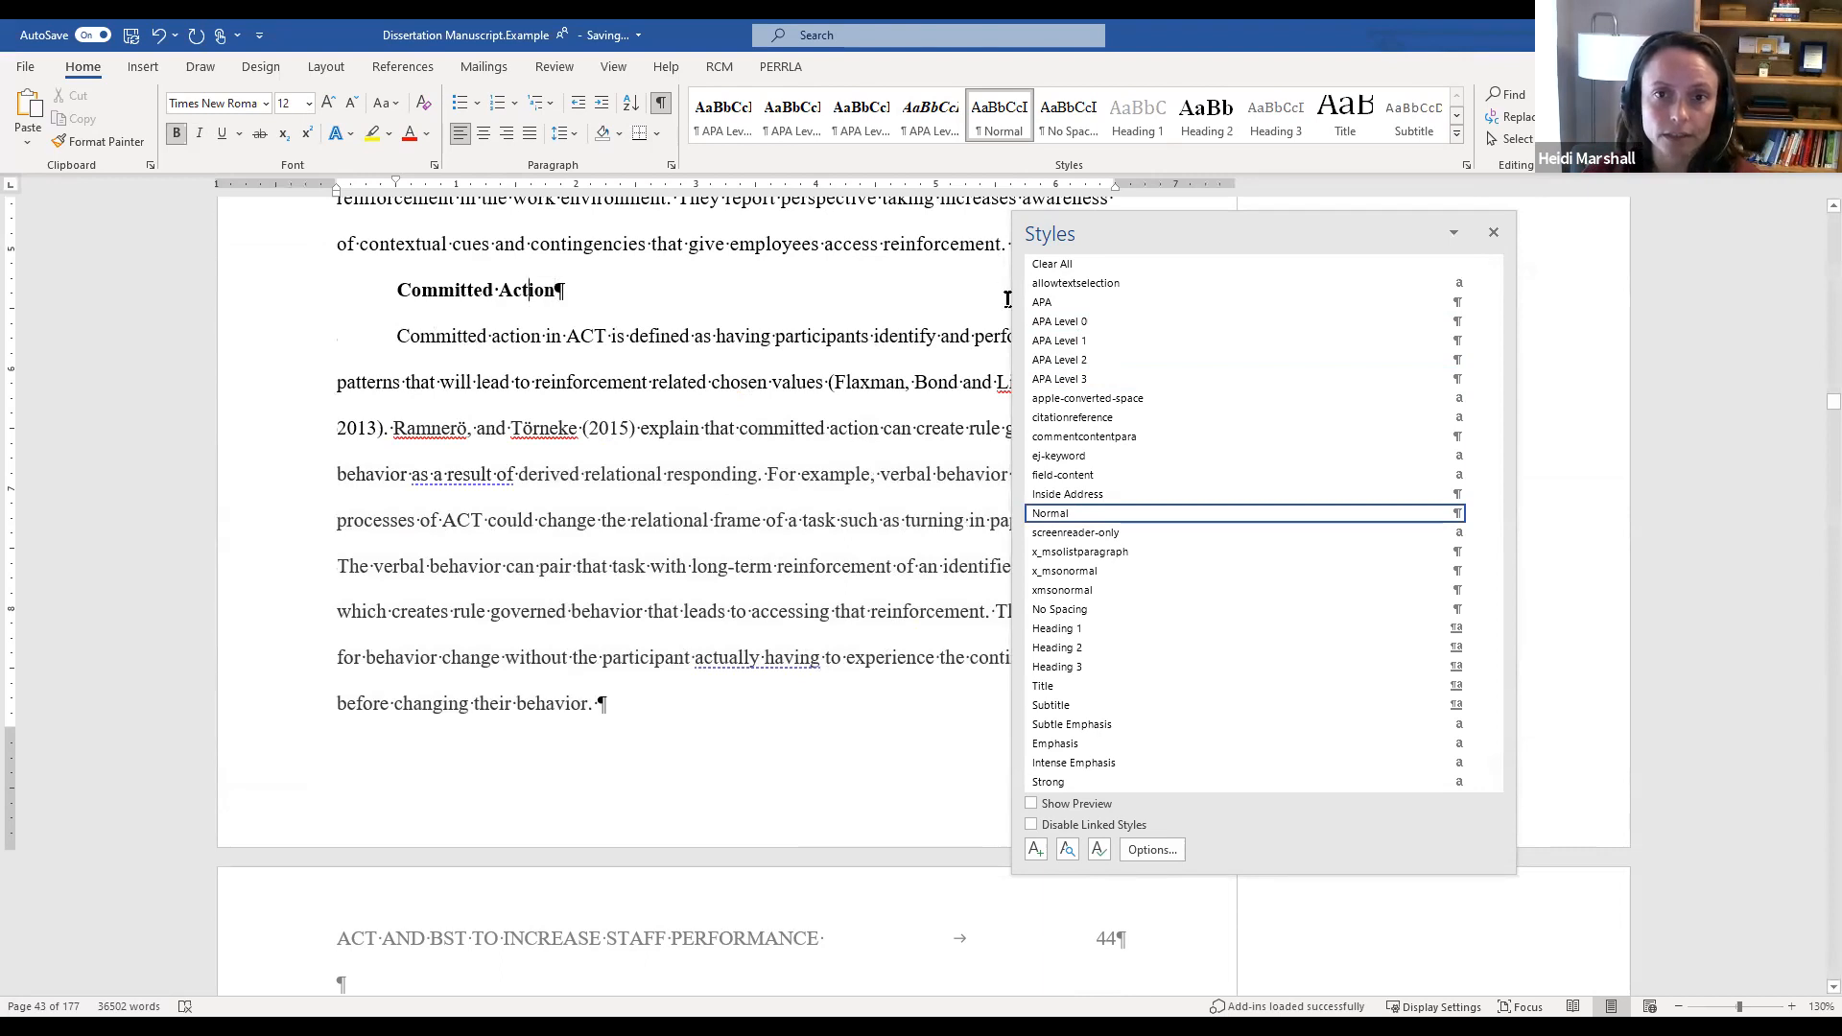
{"action": "left_click", "coordinate": [1059, 379]}
Step: Apply the APA Level 2 style to the Staff Performance heading in the literature review
{"action": "scroll", "coordinate": [701, 591], "scroll_direction": "down", "scroll_amount": 2}
{"action": "scroll", "coordinate": [700, 591], "scroll_direction": "down", "scroll_amount": 10}
{"action": "scroll", "coordinate": [701, 591], "scroll_direction": "down", "scroll_amount": 10}
{"action": "scroll", "coordinate": [706, 580], "scroll_direction": "down", "scroll_amount": 10}
{"action": "left_click", "coordinate": [454, 506]}
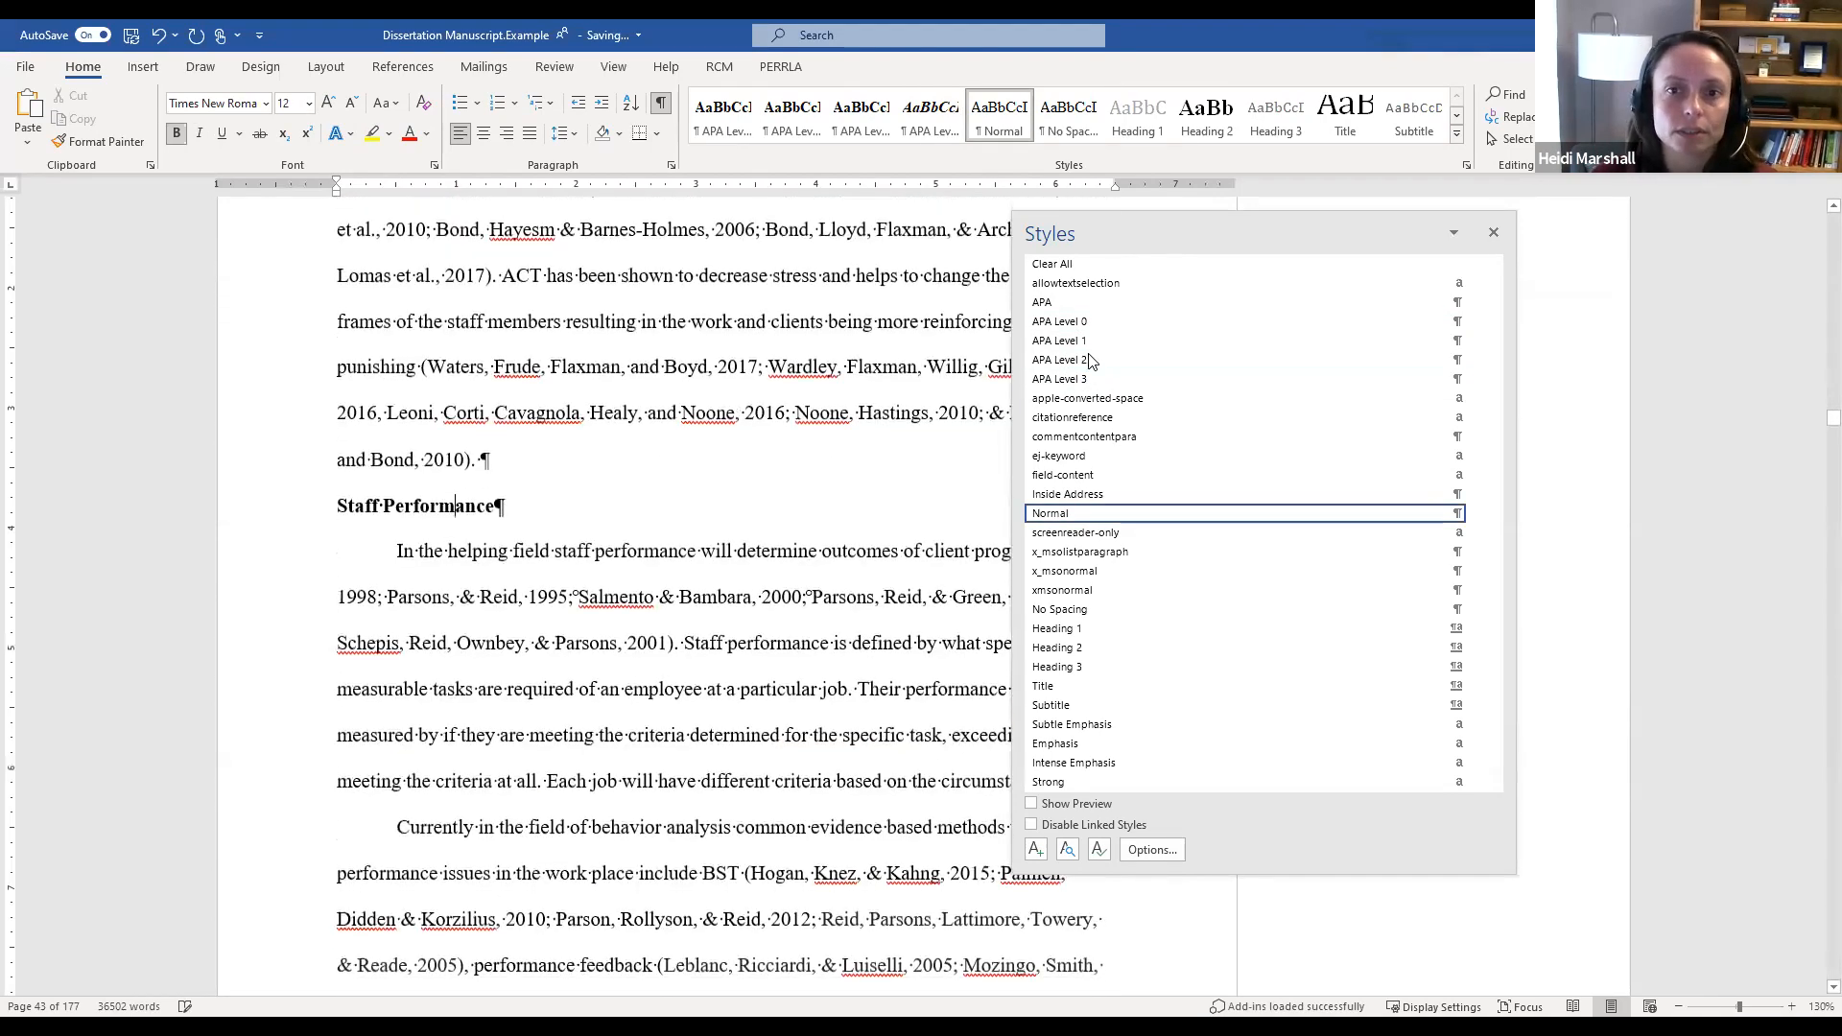
{"action": "left_click", "coordinate": [1091, 360]}
{"action": "left_click", "coordinate": [770, 552]}
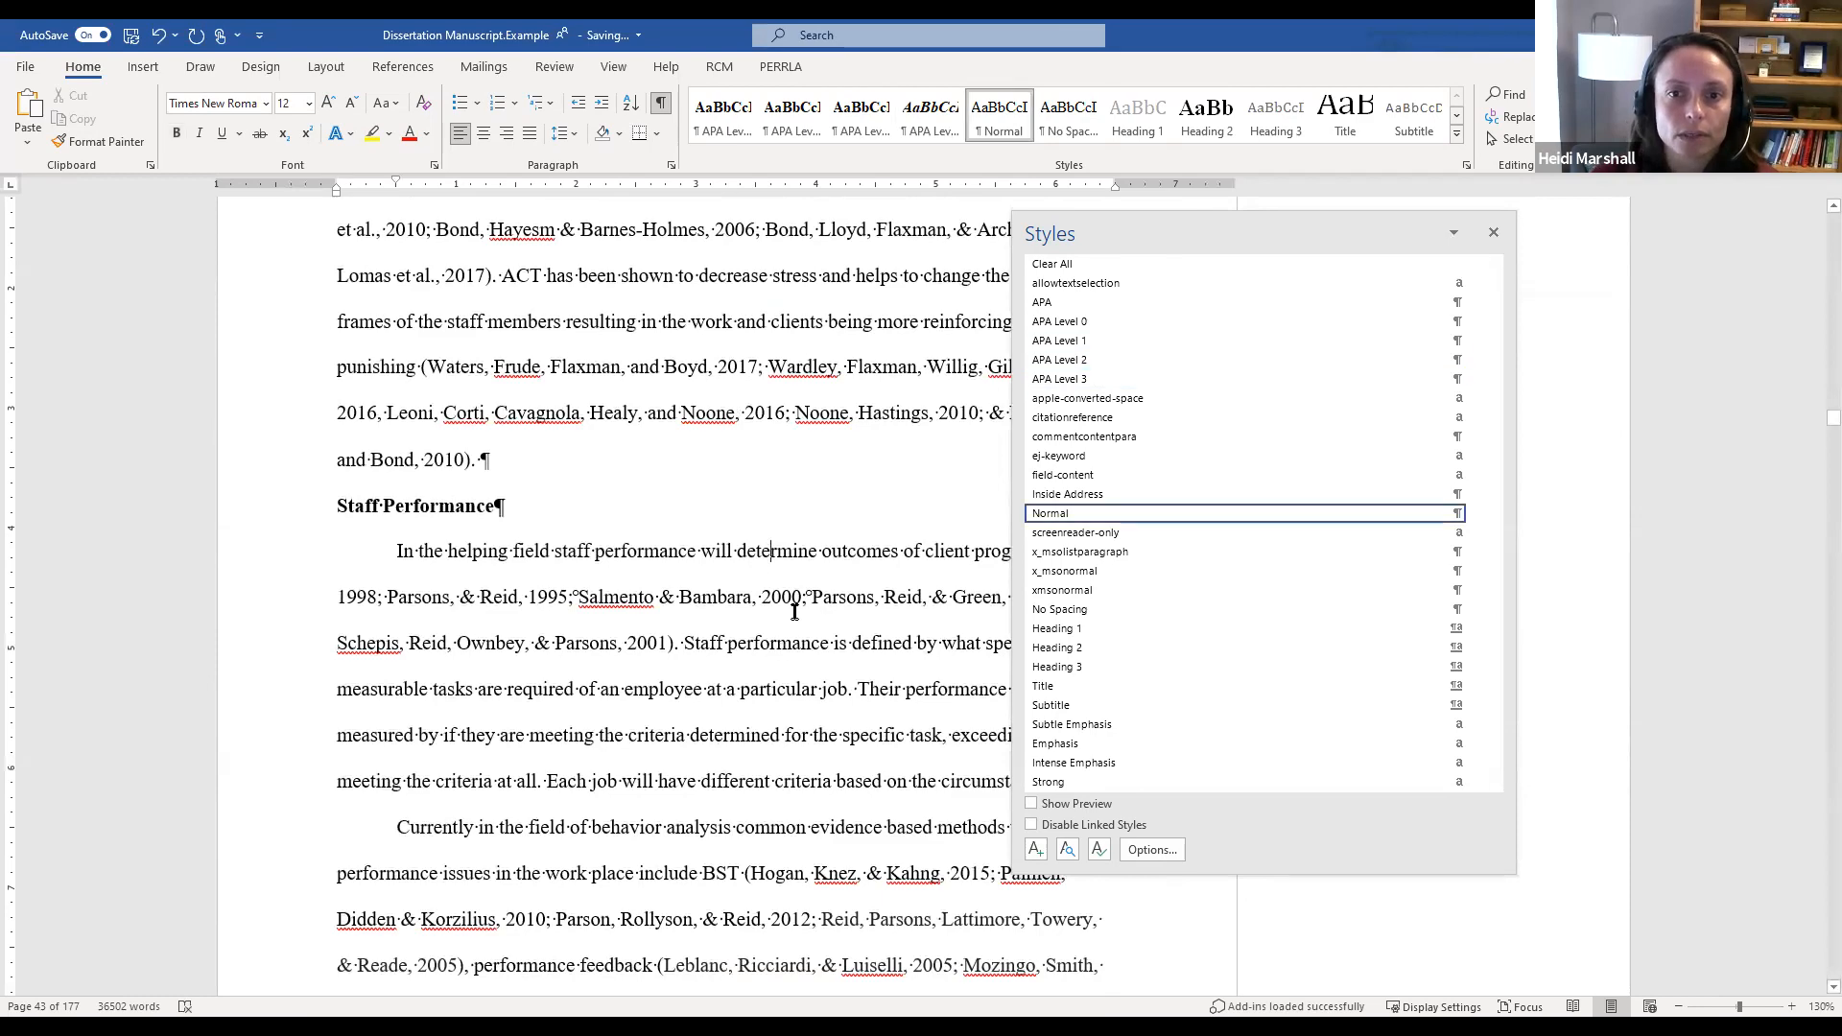
Step: Apply the APA Level 2 style to the next section heading after Staff Performance, above the burnout discussion
{"action": "scroll", "coordinate": [795, 612], "scroll_direction": "down", "scroll_amount": 10}
{"action": "scroll", "coordinate": [796, 610], "scroll_direction": "down", "scroll_amount": 15}
{"action": "scroll", "coordinate": [798, 602], "scroll_direction": "down", "scroll_amount": 12}
{"action": "left_click", "coordinate": [573, 315]}
{"action": "left_click", "coordinate": [1060, 360]}
Step: Remove the surplus empty paragraphs before the Chapter 3: Method heading and insert a page break in front of it
{"action": "scroll", "coordinate": [660, 676], "scroll_direction": "down", "scroll_amount": 3}
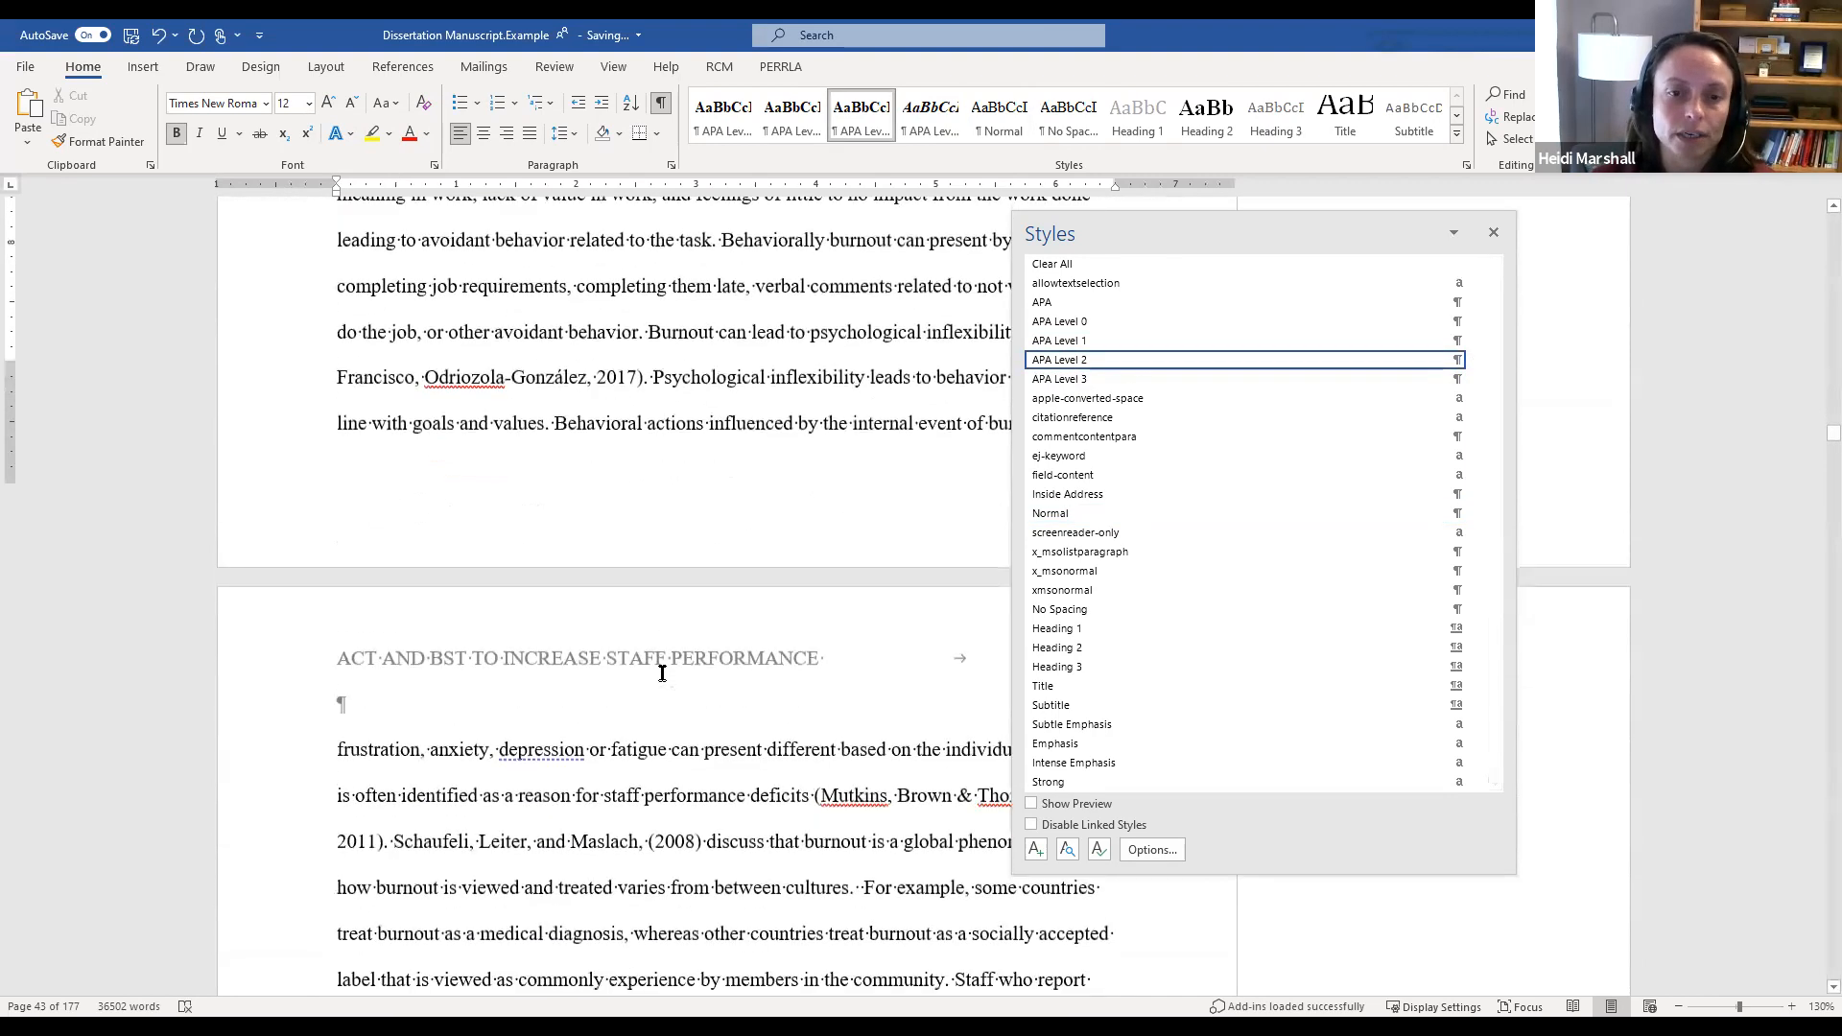
{"action": "scroll", "coordinate": [661, 673], "scroll_direction": "down", "scroll_amount": 15}
{"action": "scroll", "coordinate": [672, 641], "scroll_direction": "down", "scroll_amount": 6}
{"action": "scroll", "coordinate": [675, 637], "scroll_direction": "down", "scroll_amount": 15}
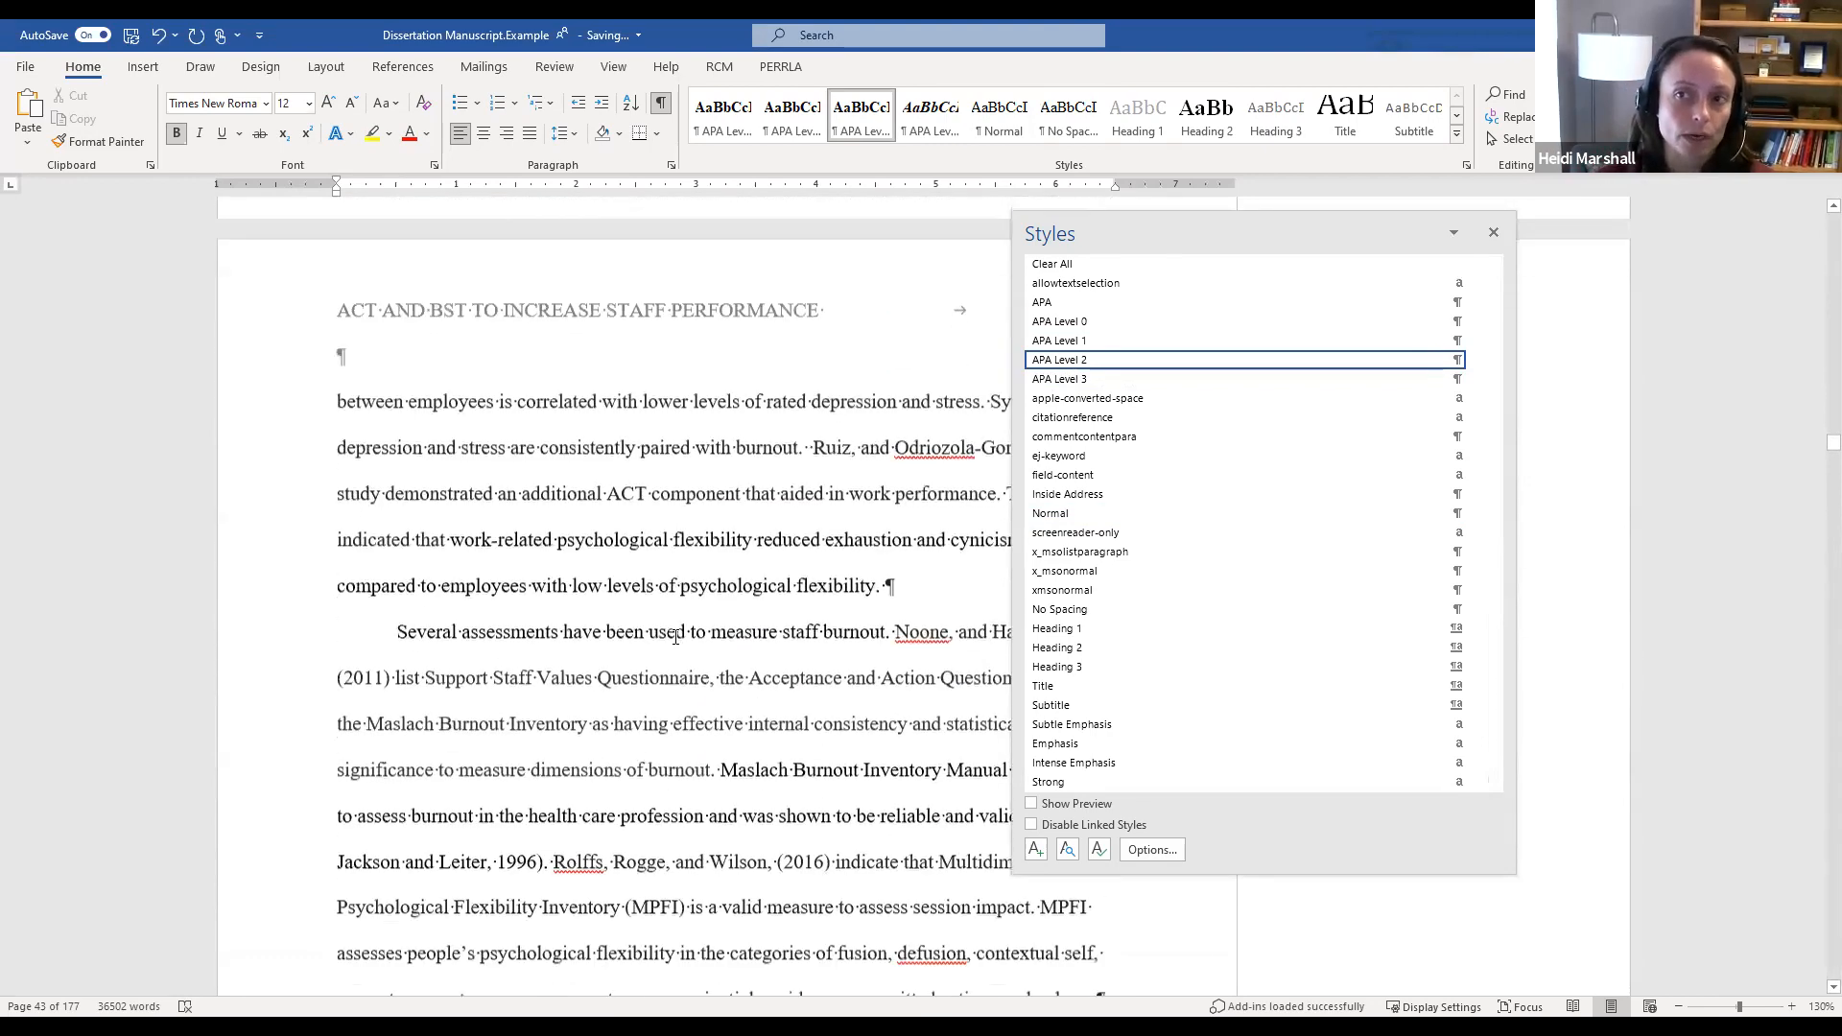
{"action": "scroll", "coordinate": [675, 637], "scroll_direction": "down", "scroll_amount": 15}
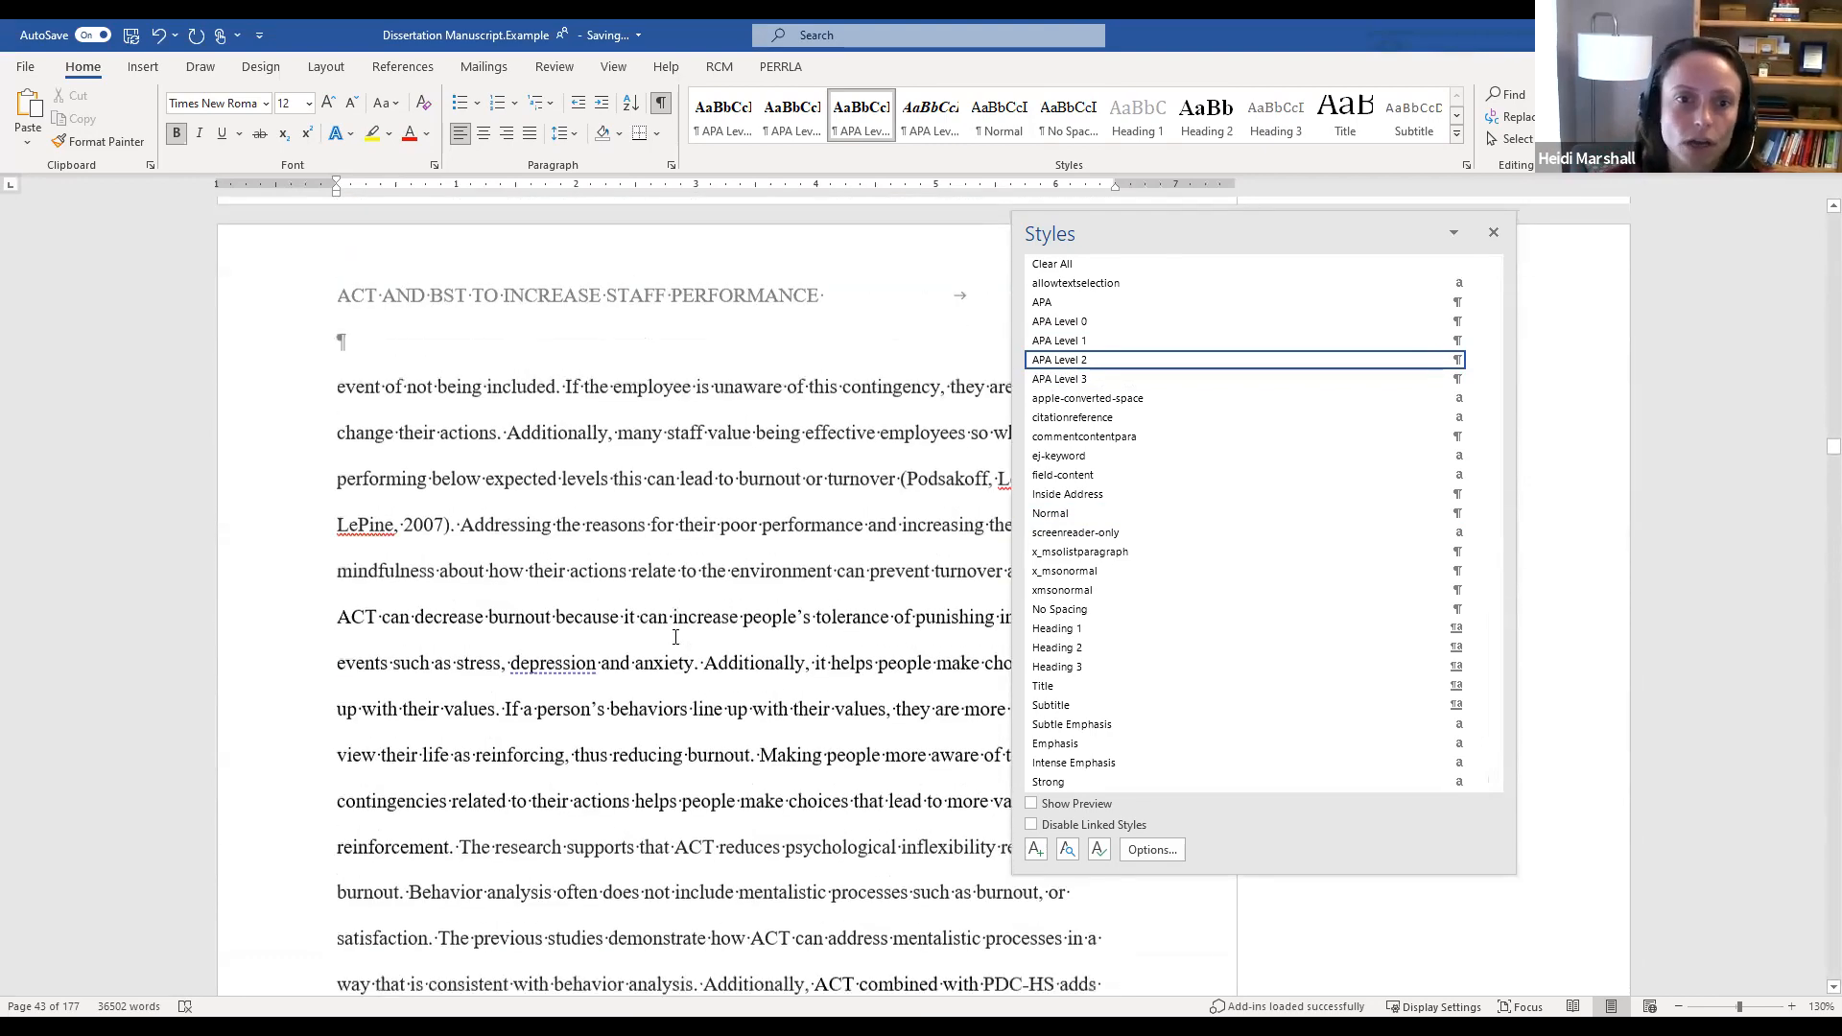
{"action": "scroll", "coordinate": [583, 614], "scroll_direction": "down", "scroll_amount": 3}
{"action": "scroll", "coordinate": [469, 395], "scroll_direction": "up", "scroll_amount": 2}
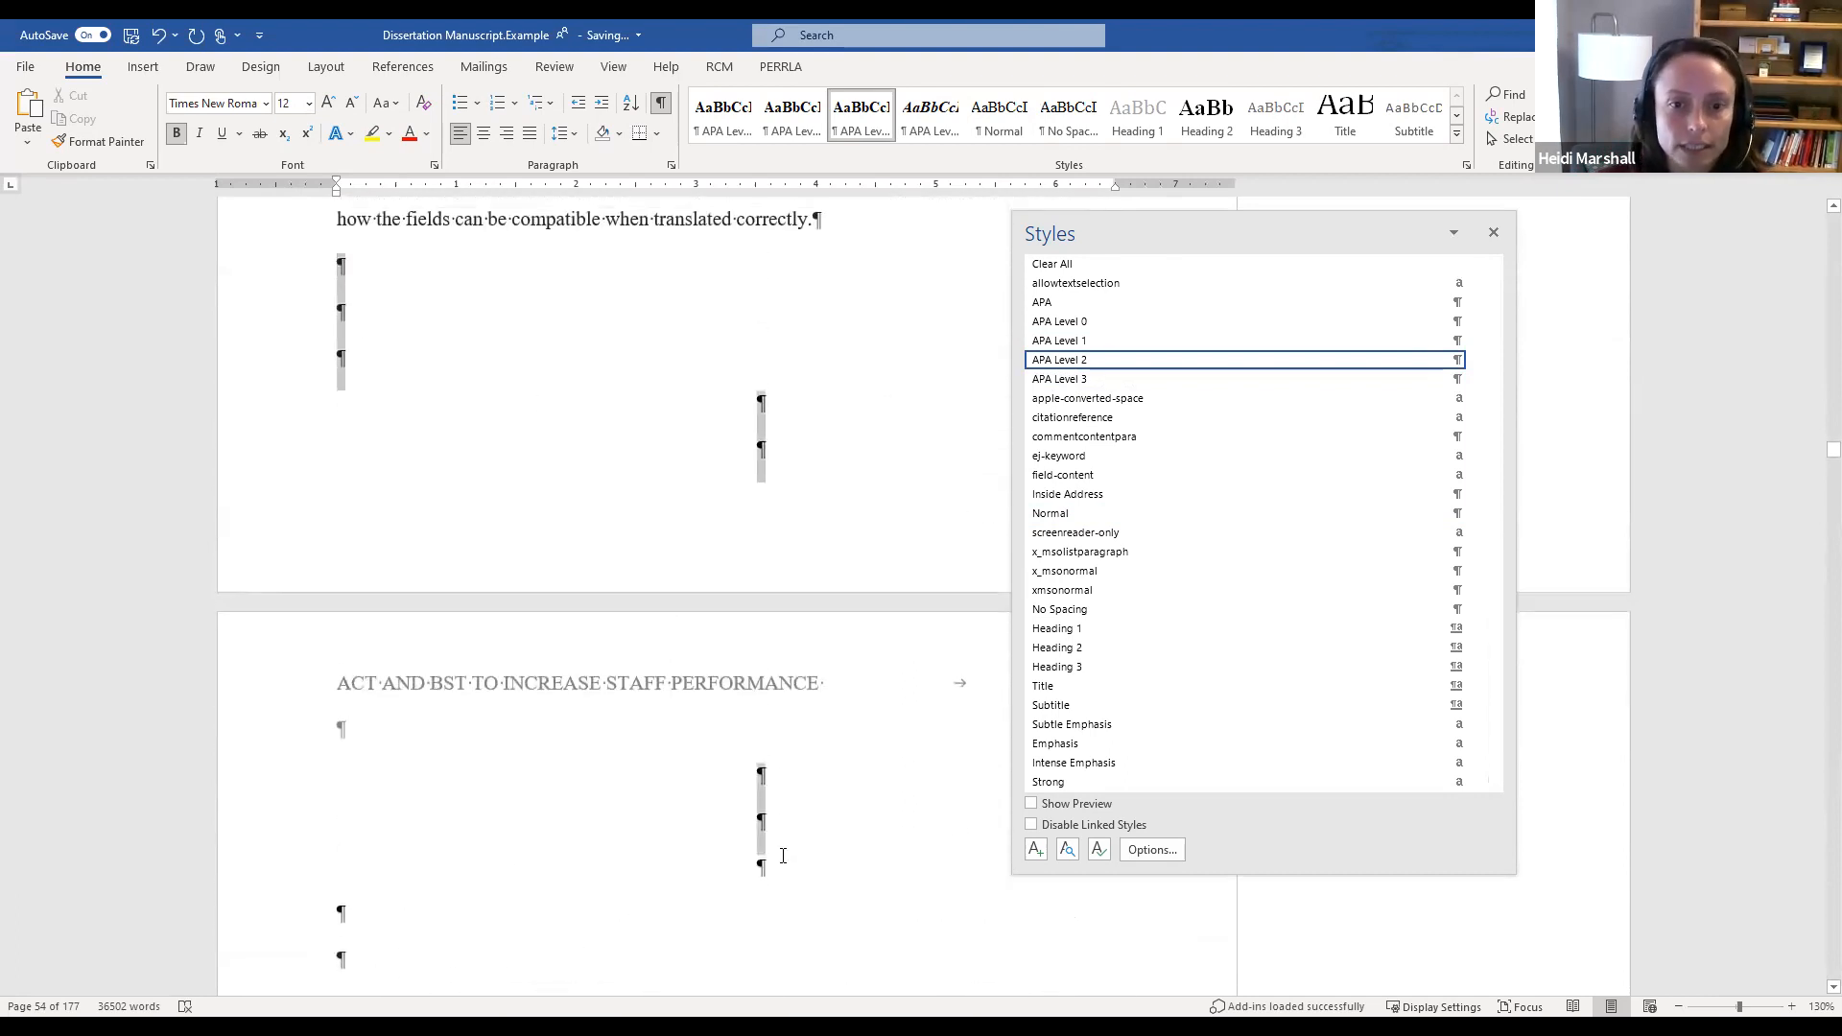
{"action": "left_click", "coordinate": [623, 355]}
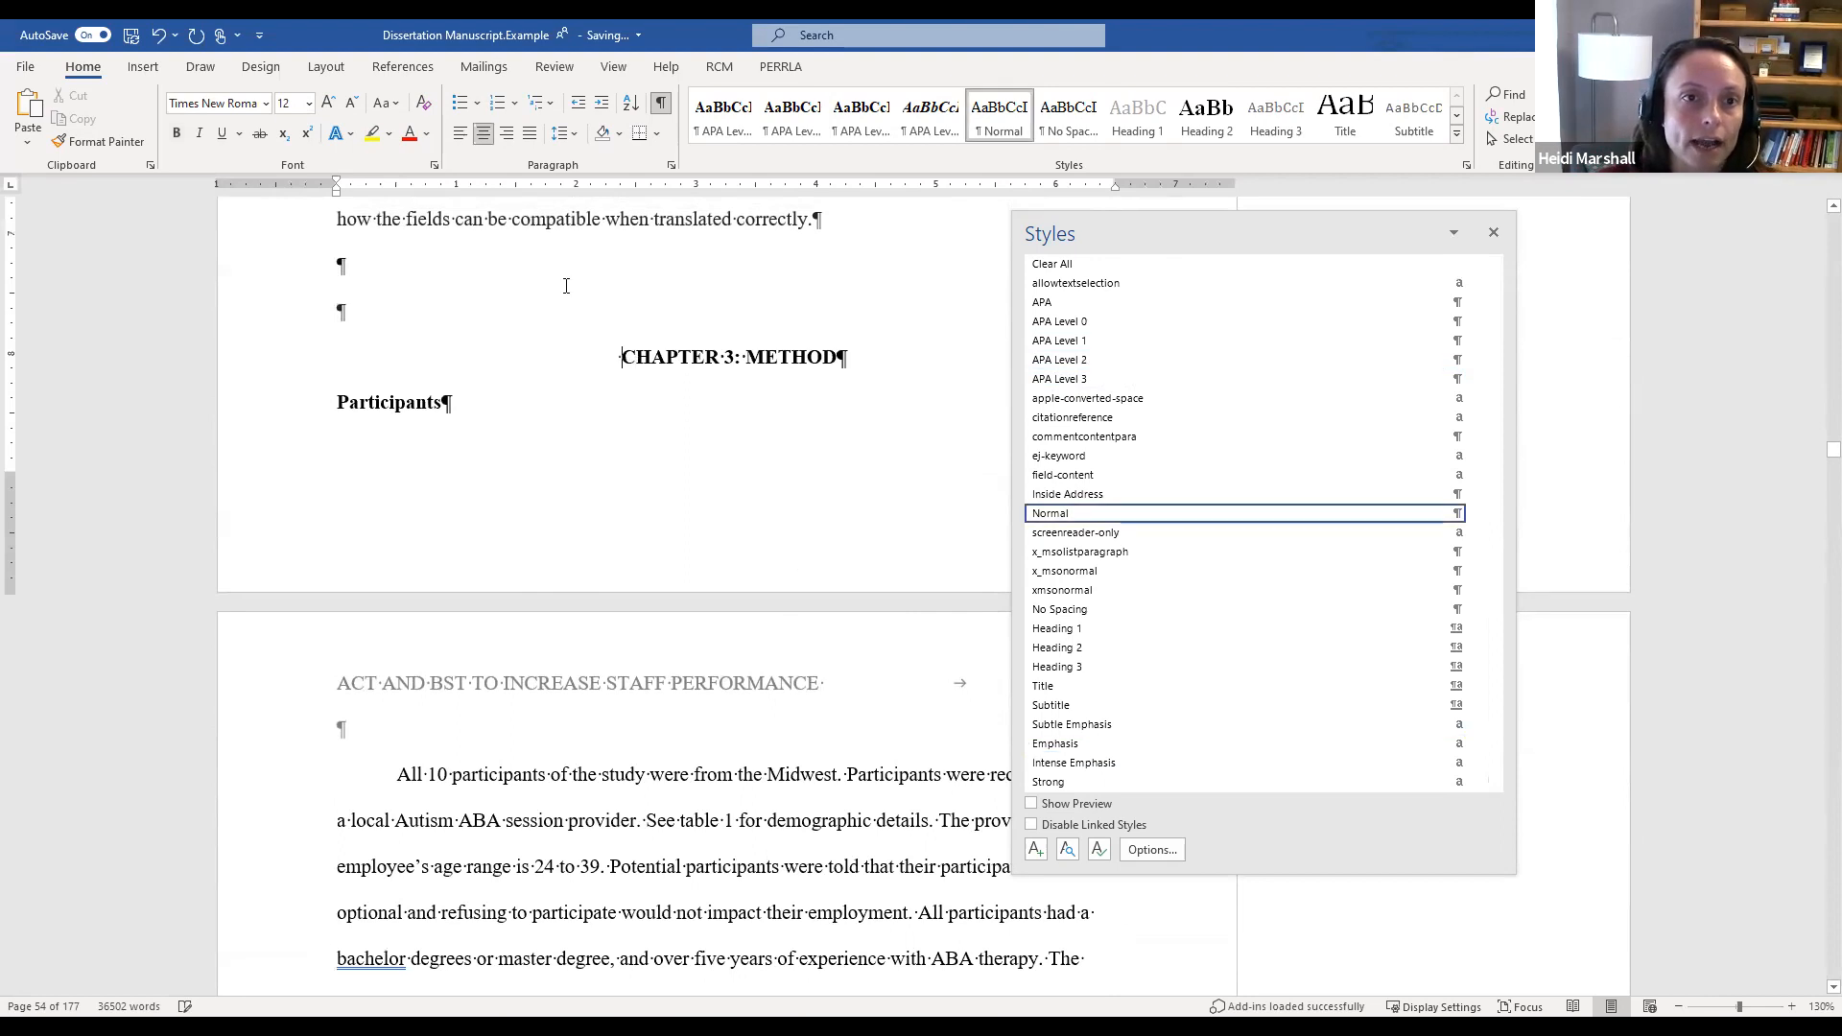
{"action": "left_click", "coordinate": [143, 66]}
{"action": "left_click", "coordinate": [109, 119]}
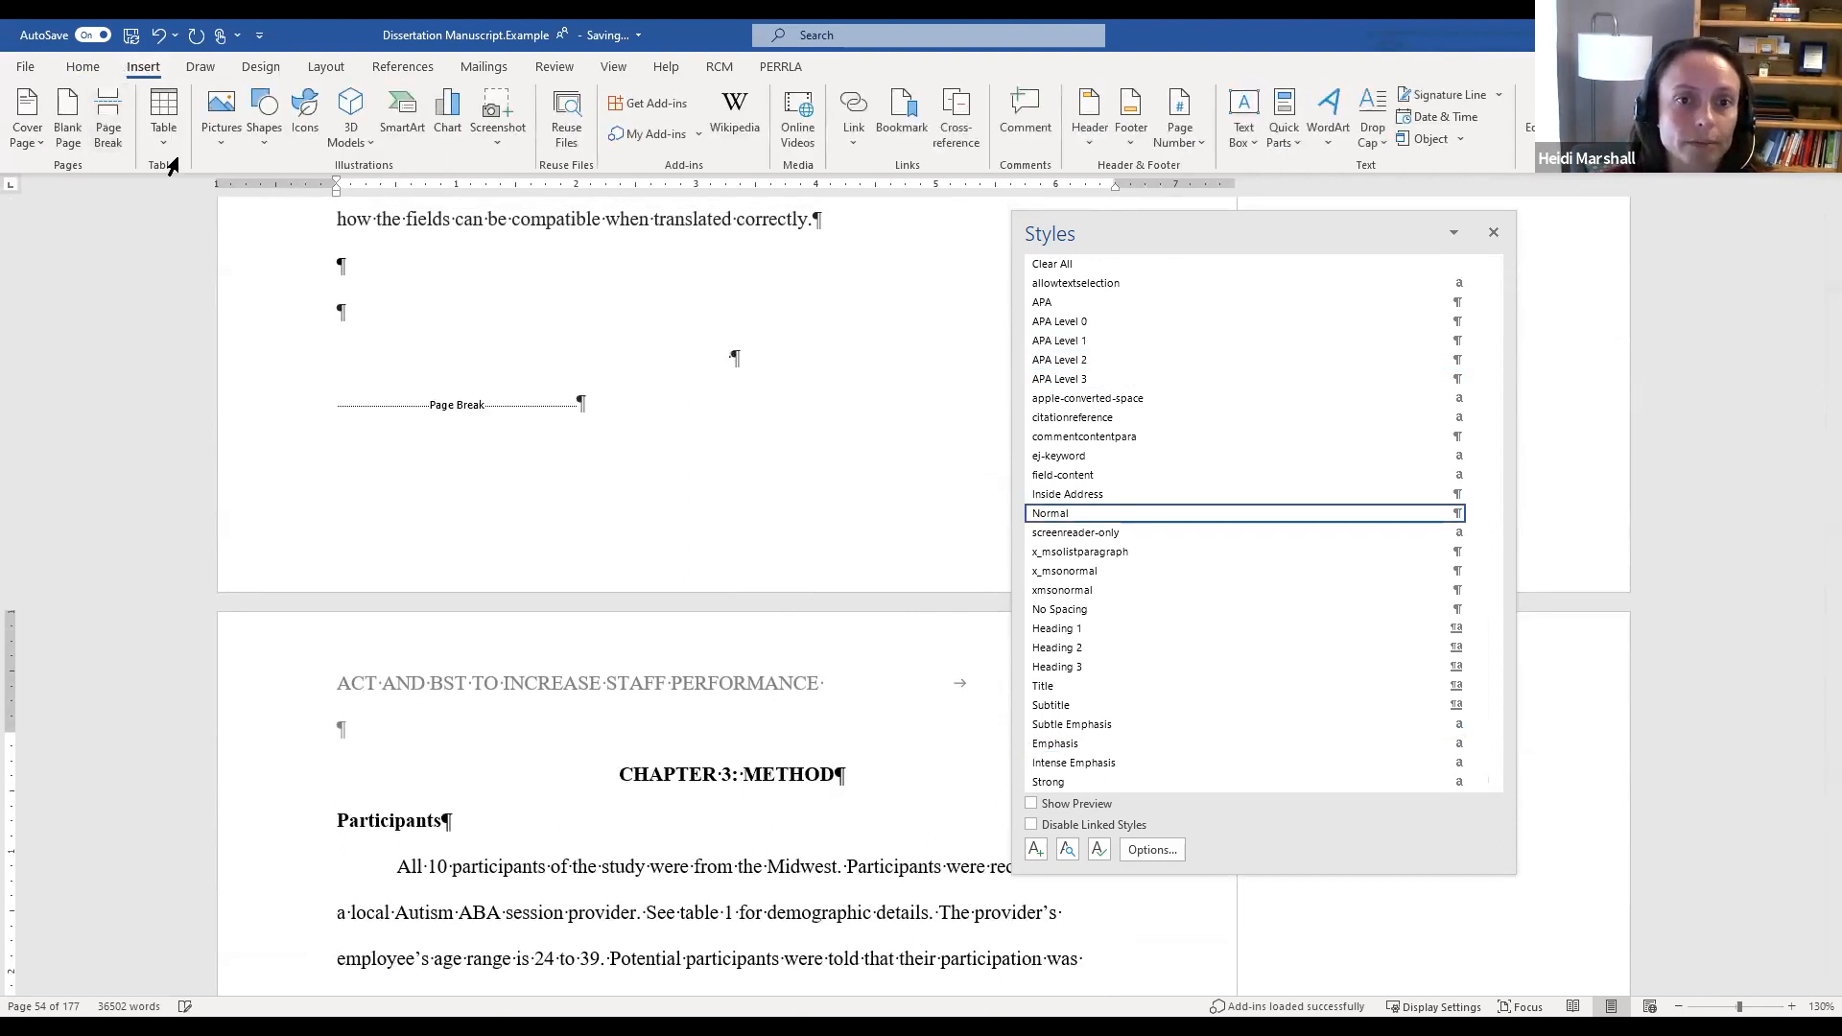
Step: Change the chapter heading's capitalization to "Chapter 3: Method"
{"action": "triple_click", "coordinate": [729, 784]}
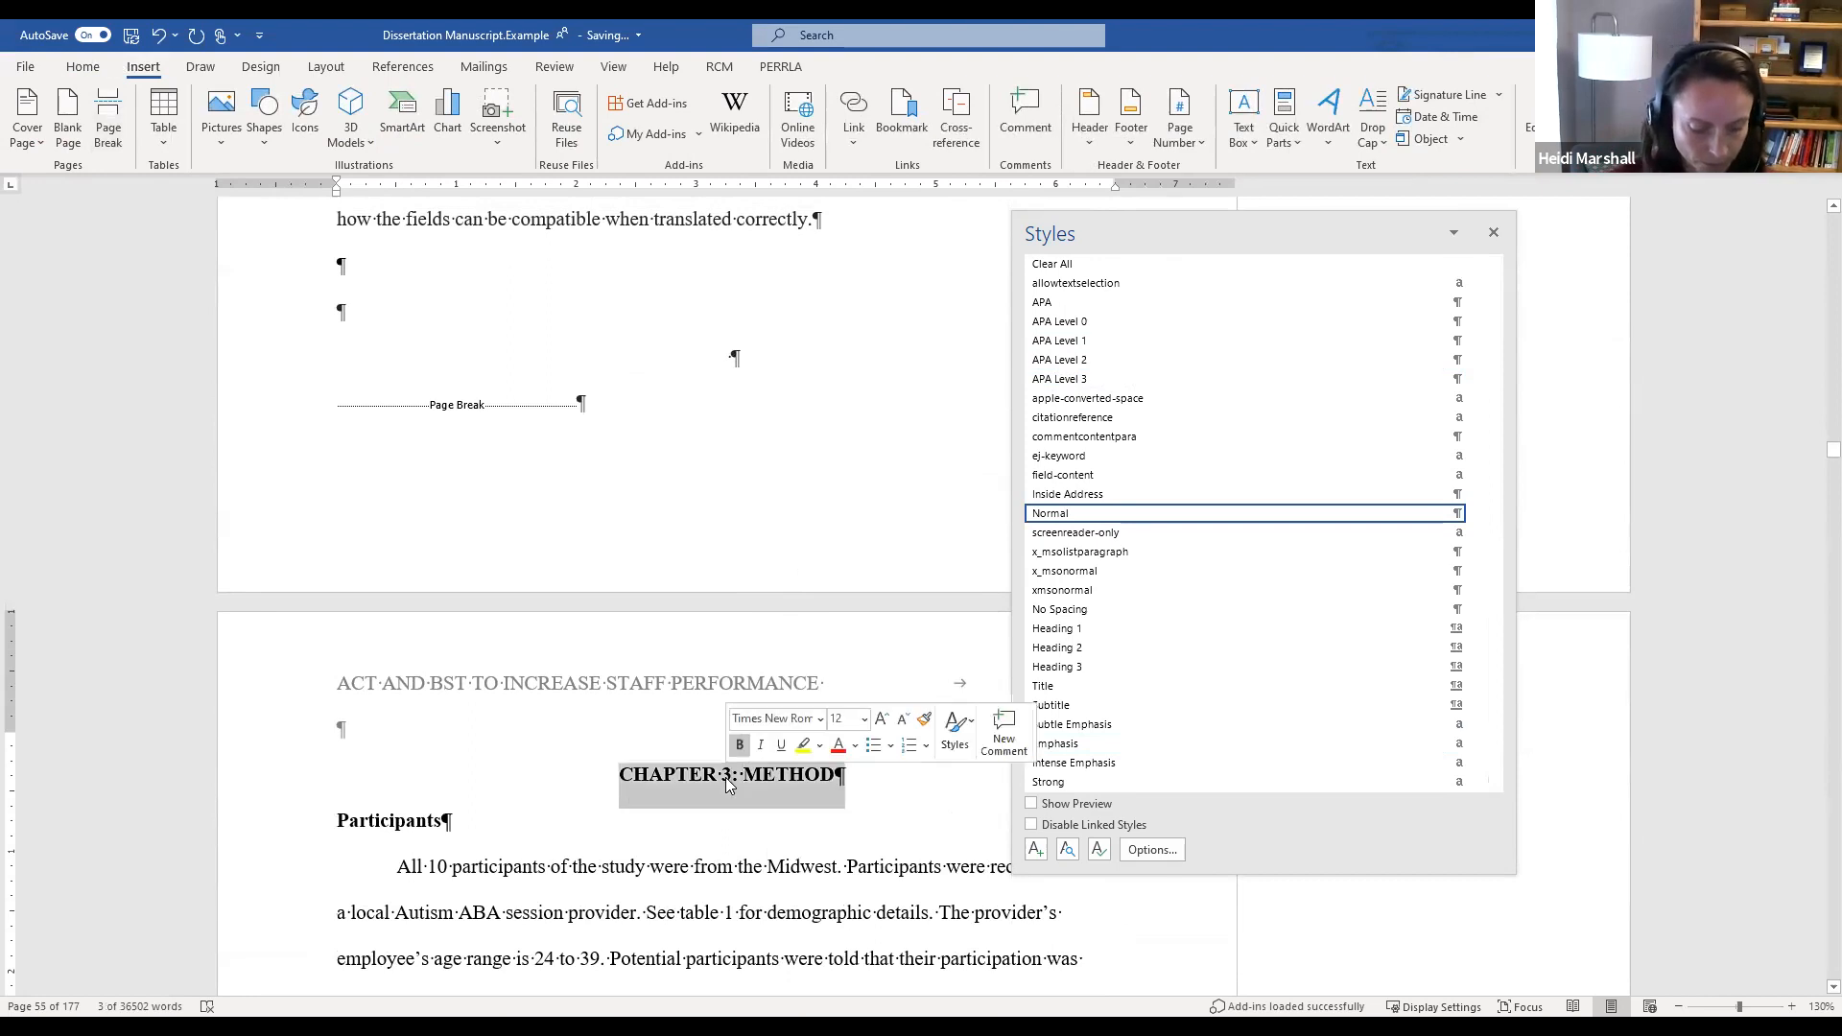
{"action": "key", "text": "shift+F3"}
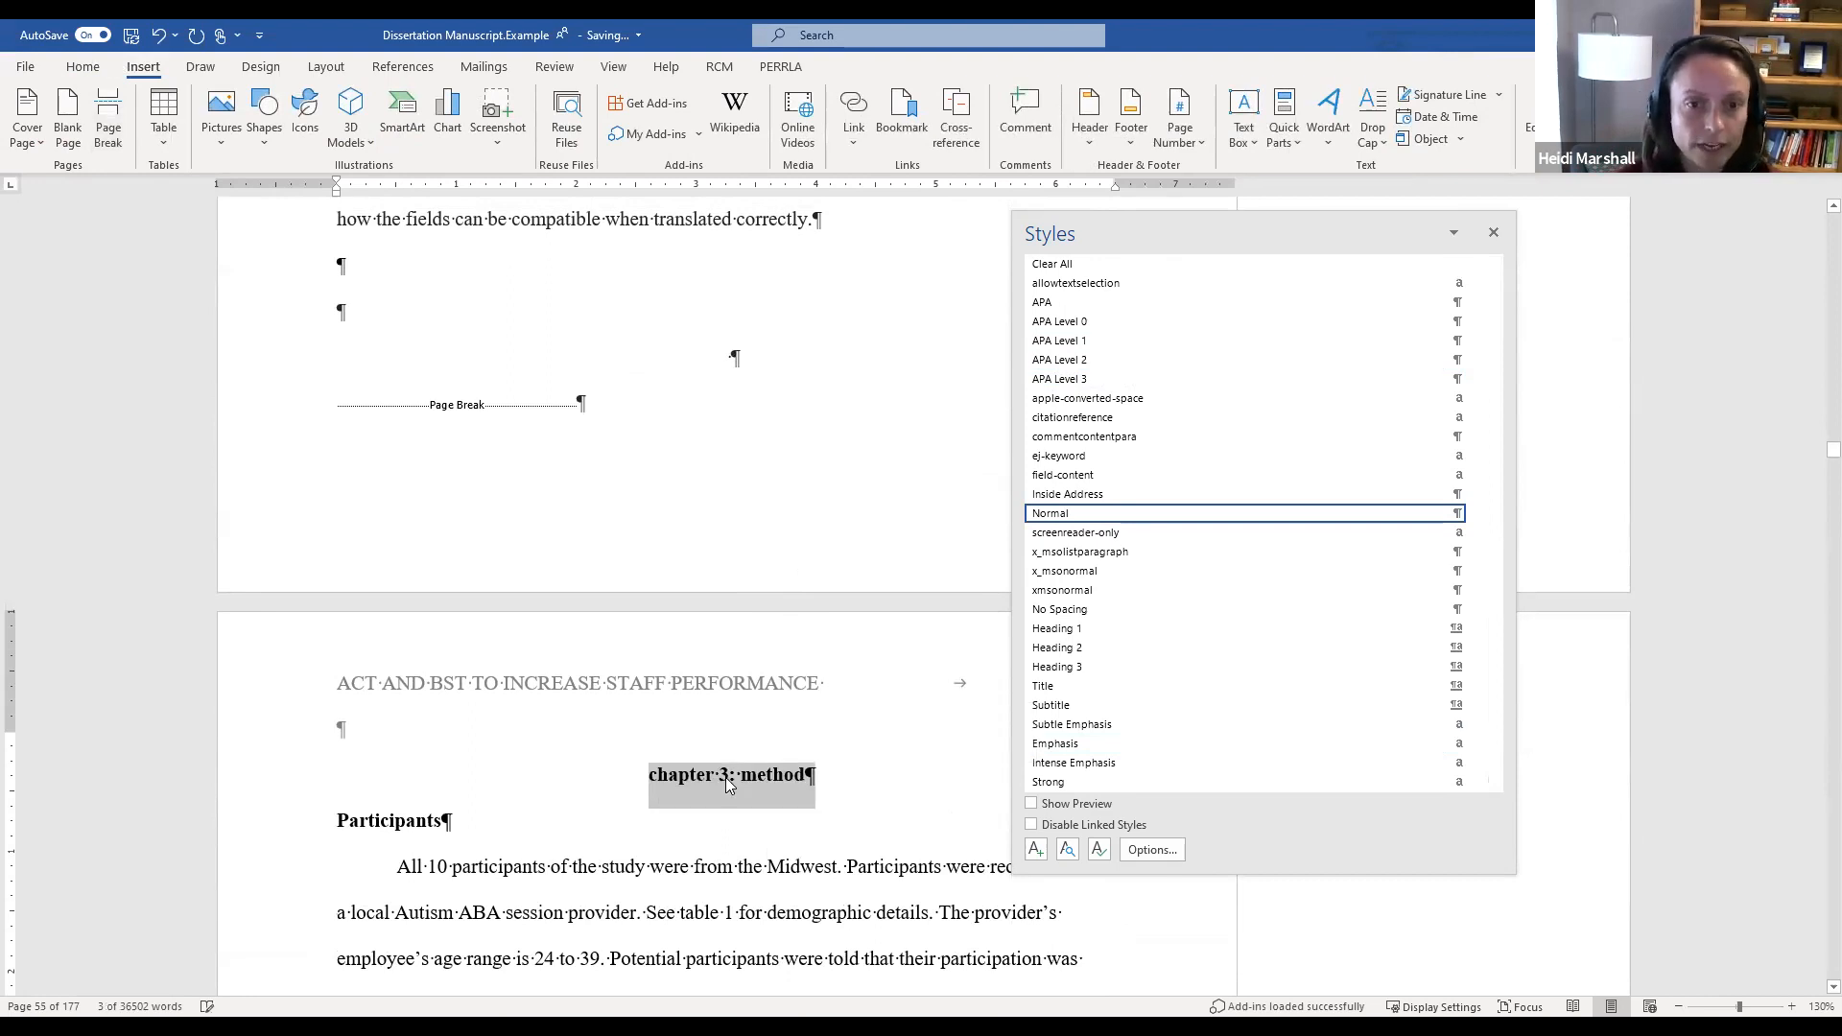
{"action": "left_click", "coordinate": [756, 774]}
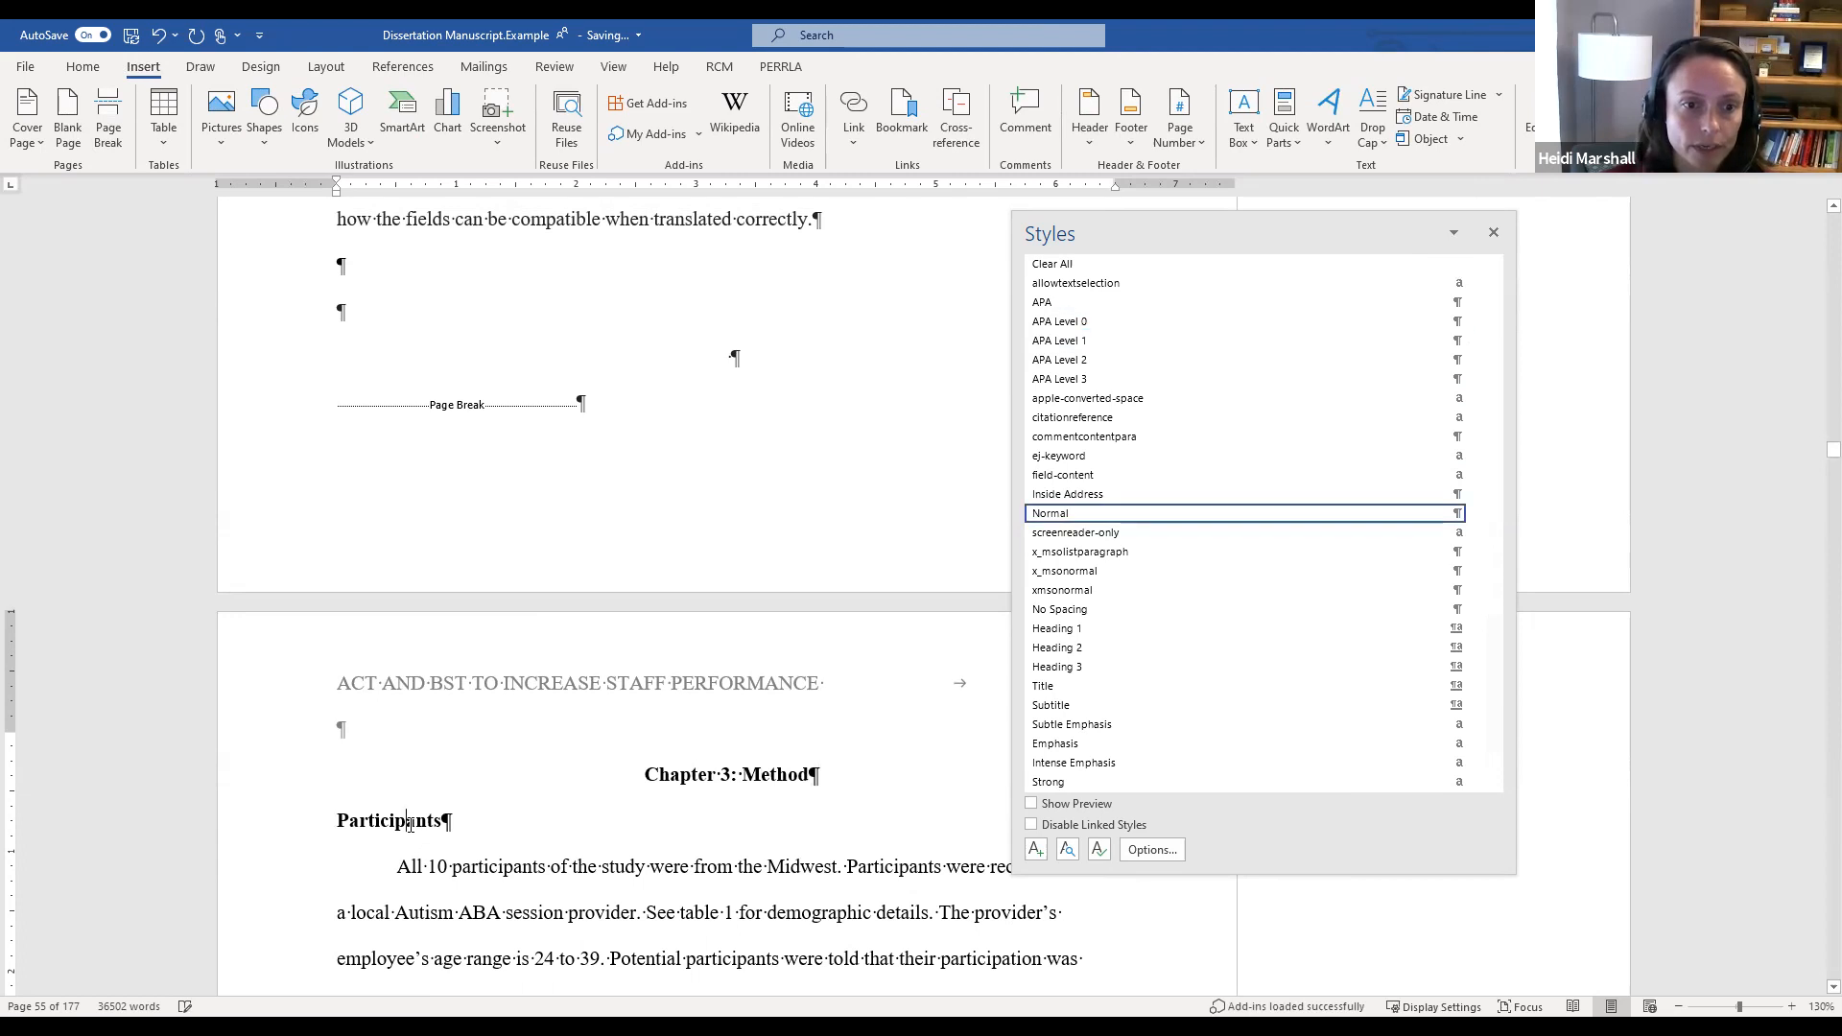
Step: Apply the APA Level 1 style to the Participants heading below the Chapter 3 title
{"action": "left_click", "coordinate": [1089, 340]}
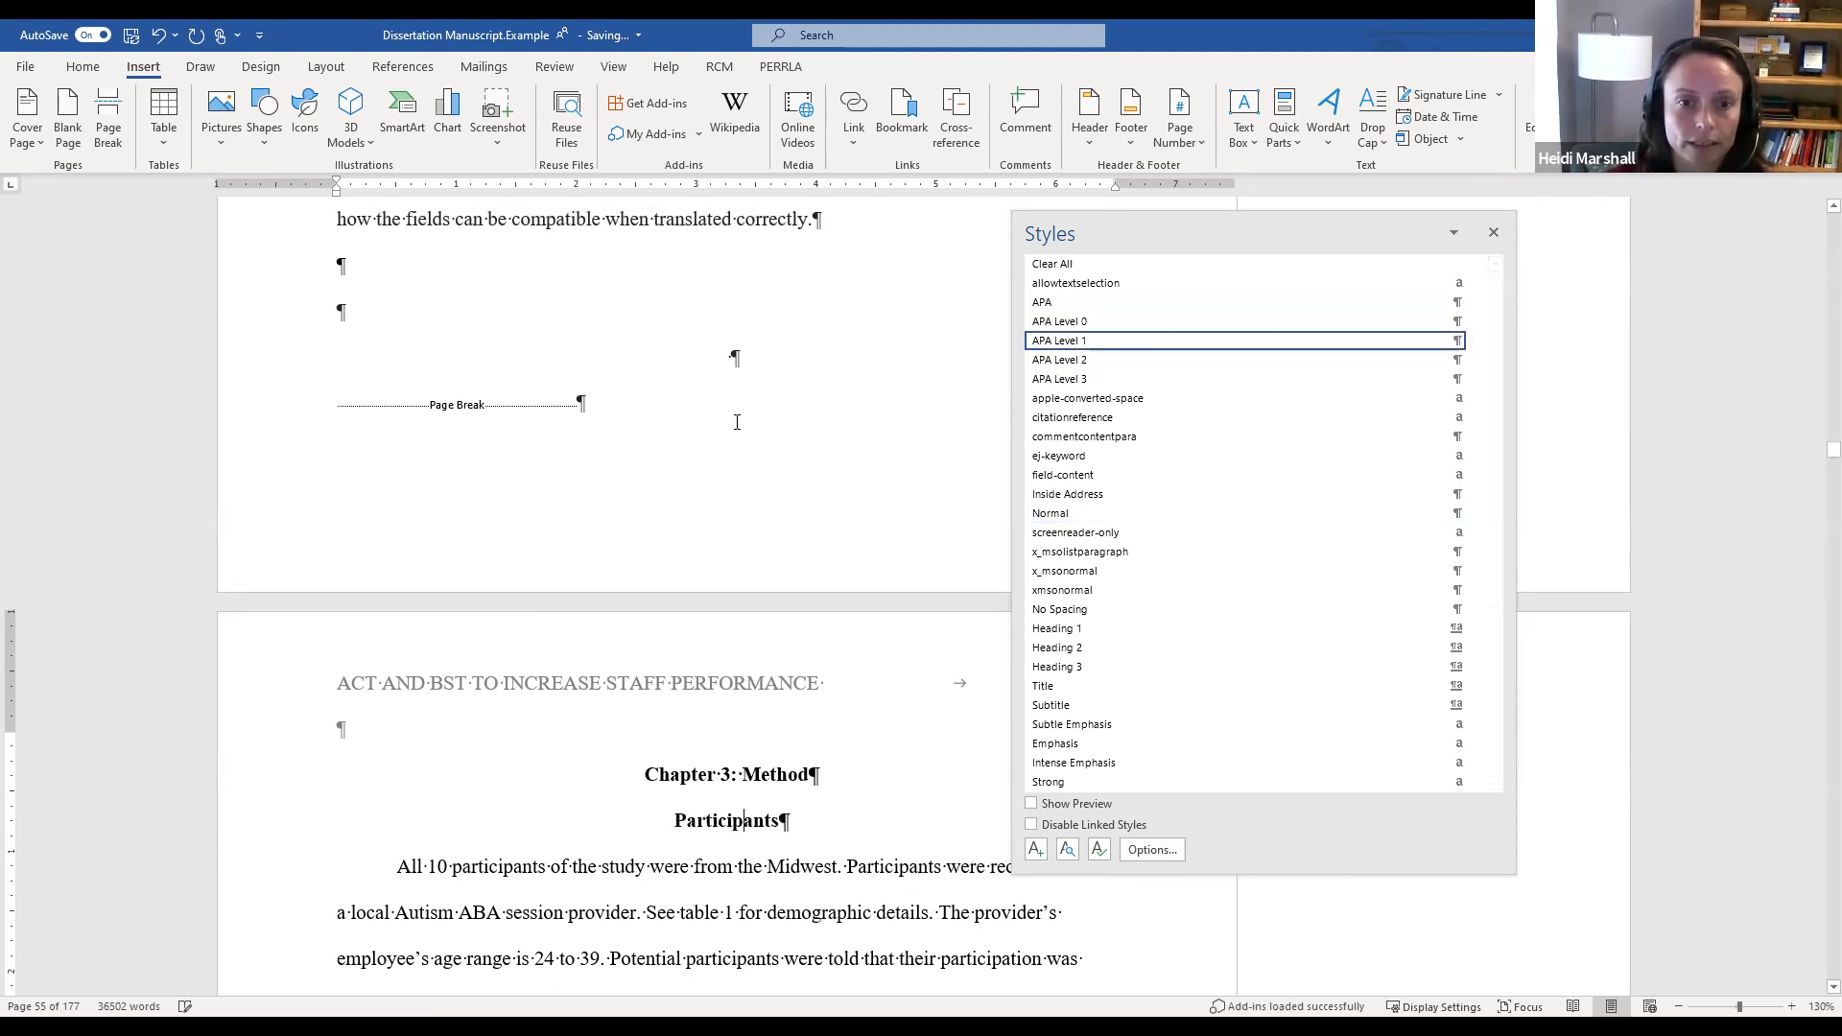
{"action": "scroll", "coordinate": [871, 852], "scroll_direction": "down", "scroll_amount": 2}
{"action": "left_click", "coordinate": [844, 786]}
Step: Delete the empty line between the Table 1 label and the Participant Demographics title
{"action": "scroll", "coordinate": [846, 780], "scroll_direction": "down", "scroll_amount": 3}
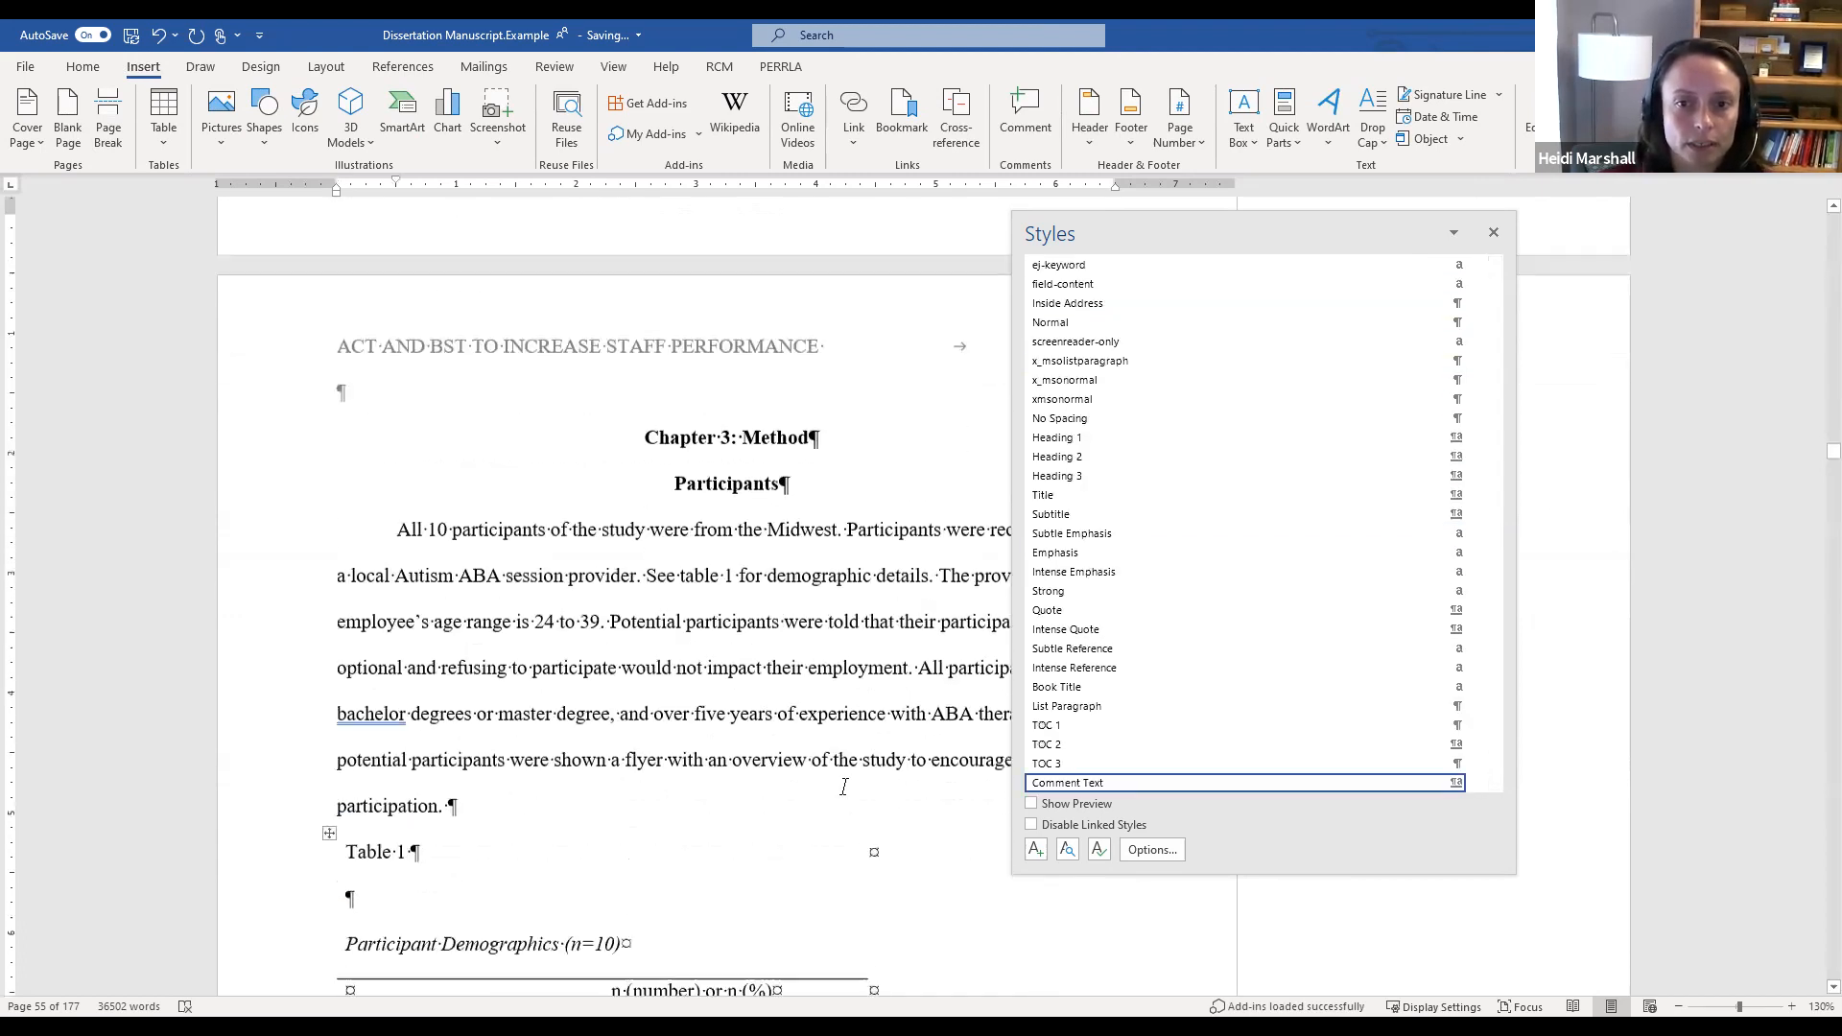
{"action": "scroll", "coordinate": [846, 780], "scroll_direction": "down", "scroll_amount": 3}
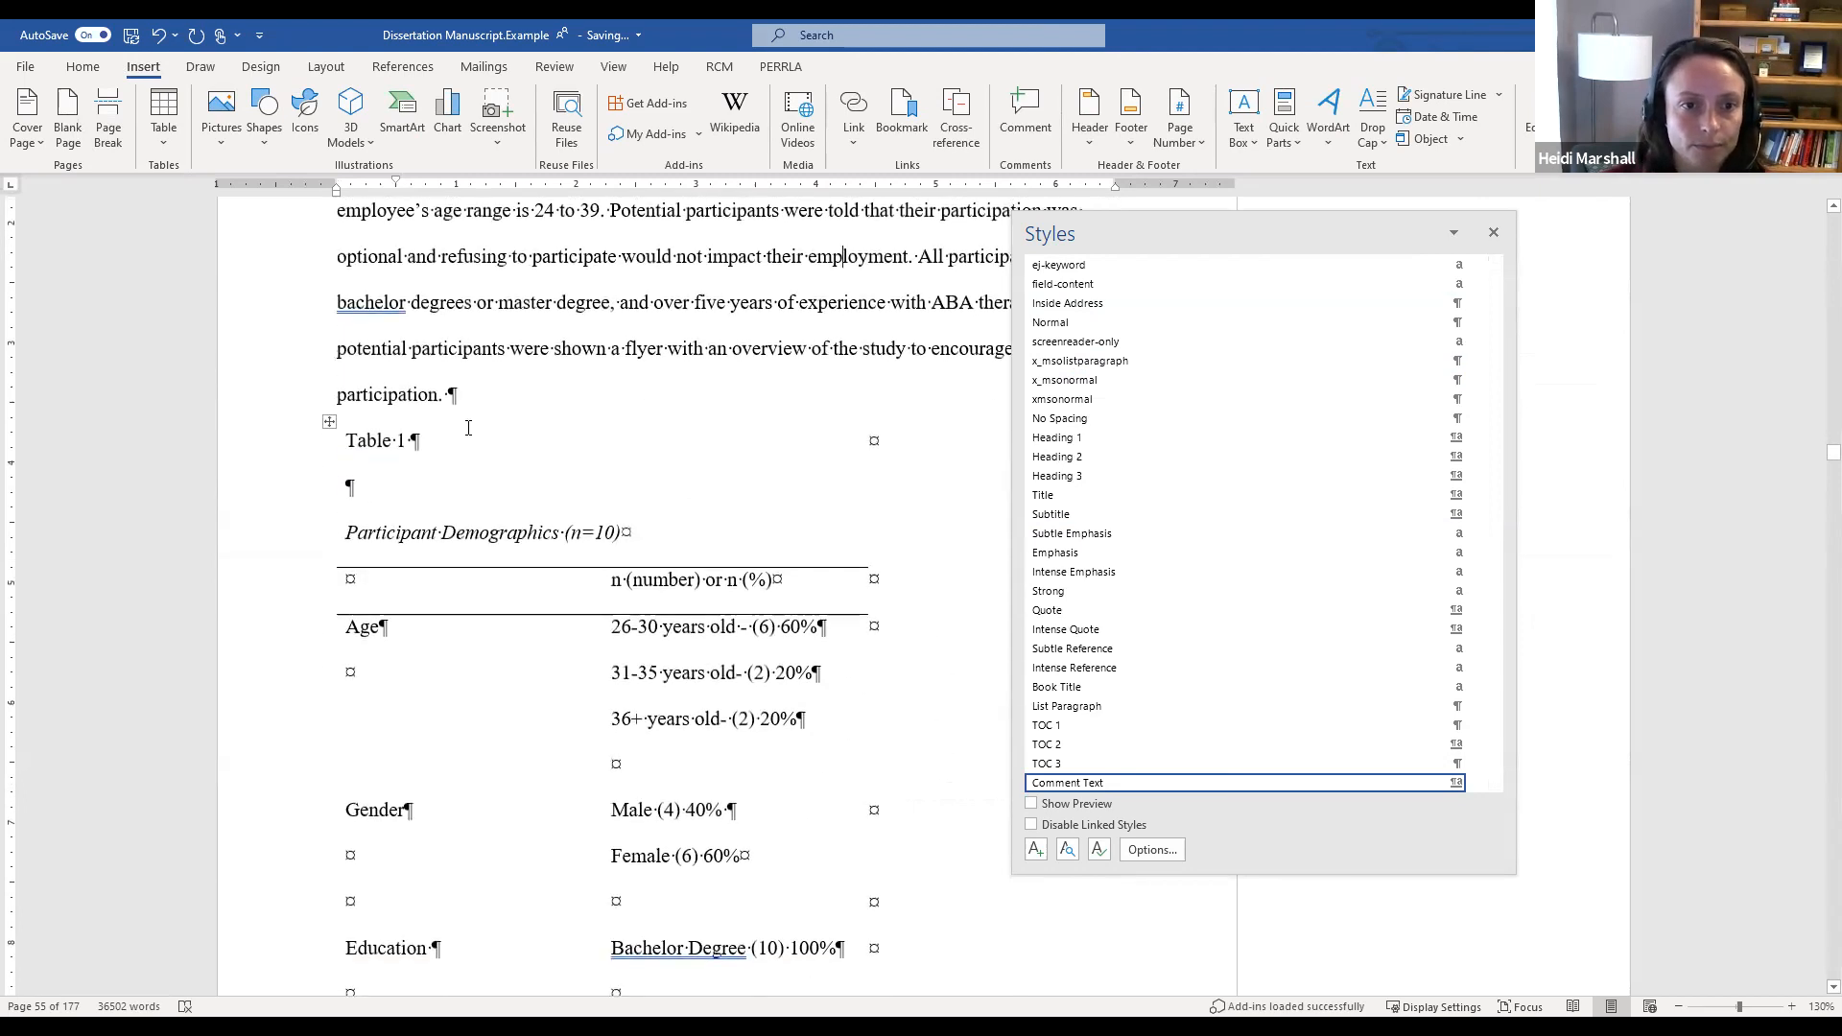
{"action": "left_click", "coordinate": [459, 491]}
{"action": "key", "text": "BackSpace"}
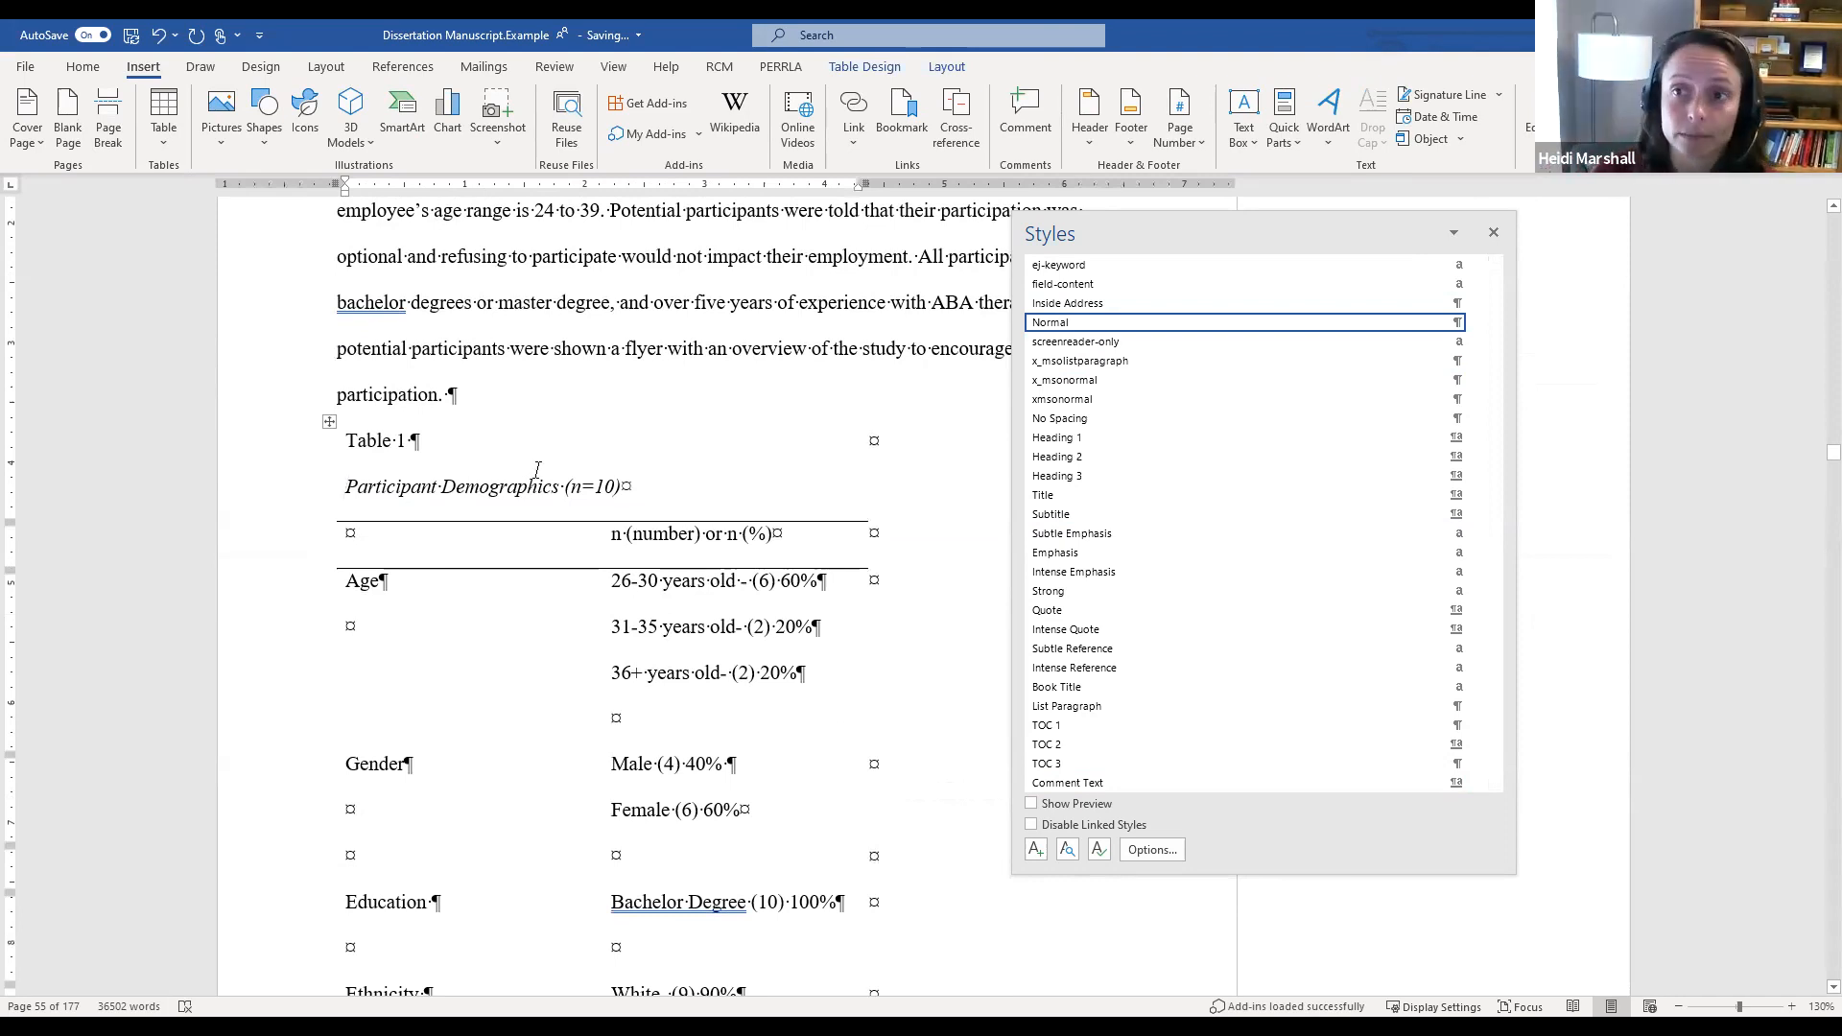
Step: Apply the APA Level 2 style to the Materials and Settings heading
{"action": "scroll", "coordinate": [574, 437], "scroll_direction": "down", "scroll_amount": 15}
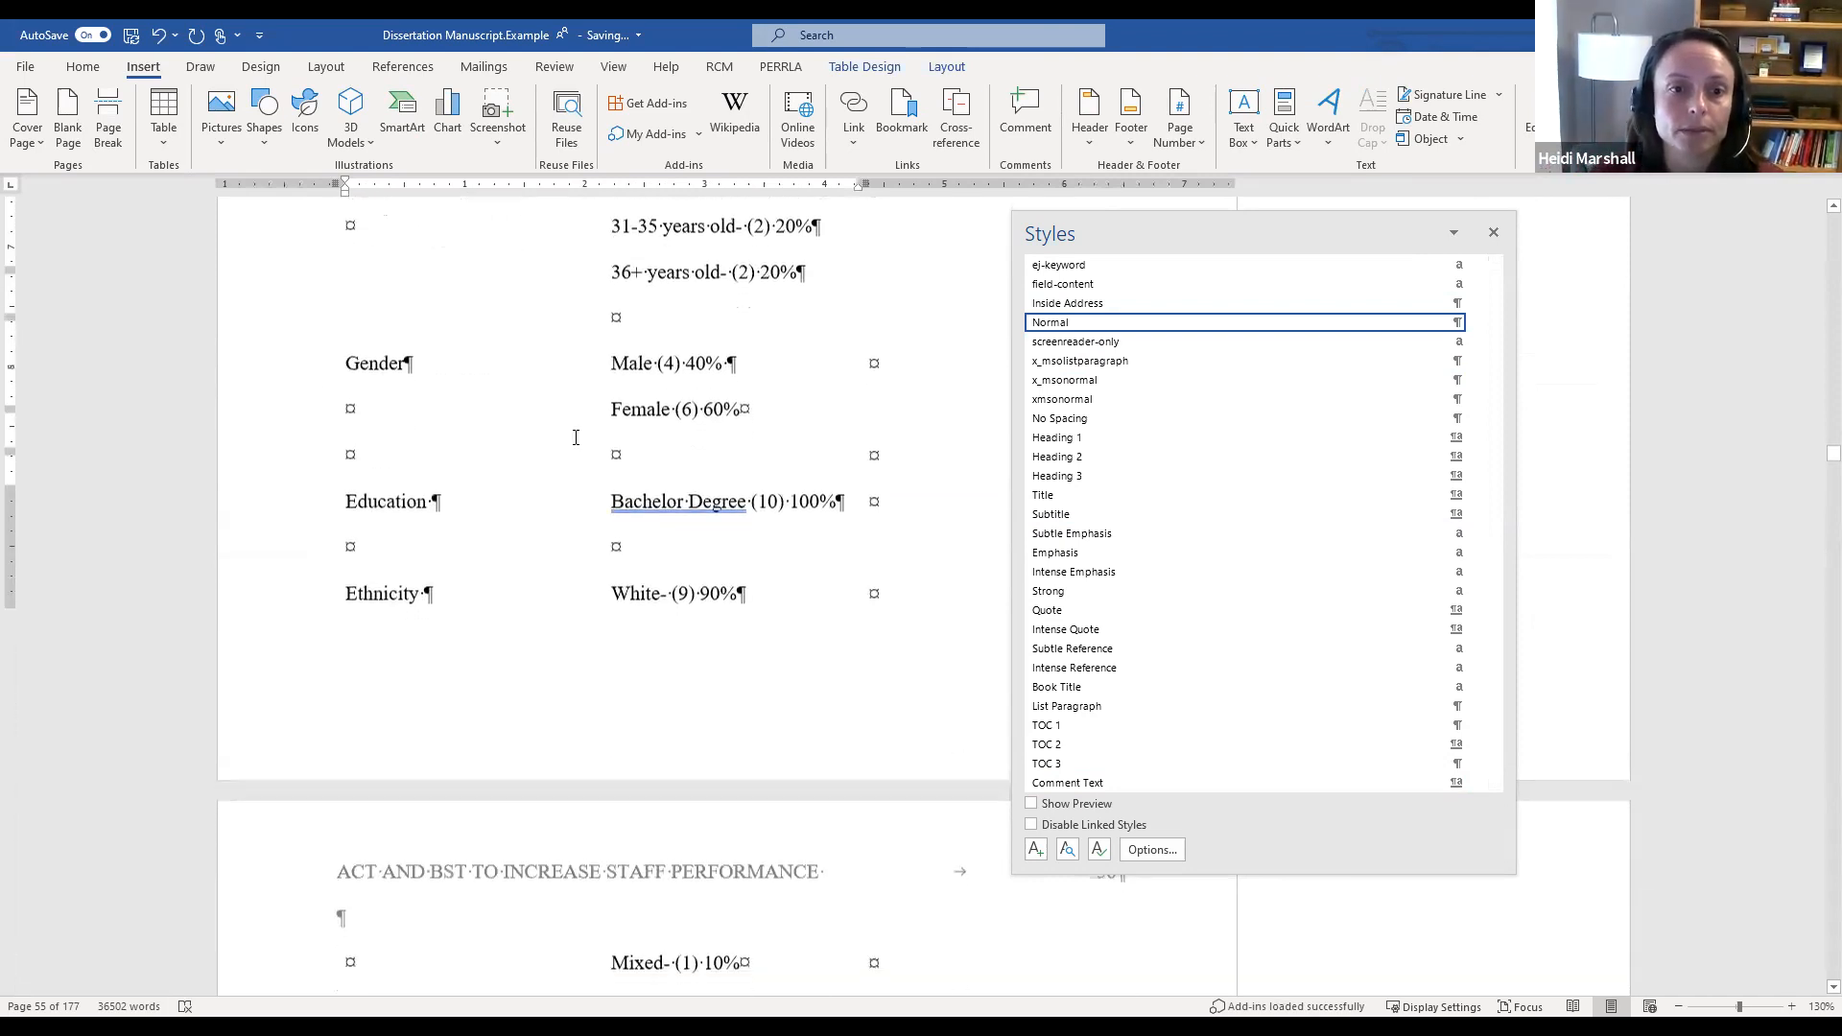
{"action": "scroll", "coordinate": [575, 438], "scroll_direction": "down", "scroll_amount": 15}
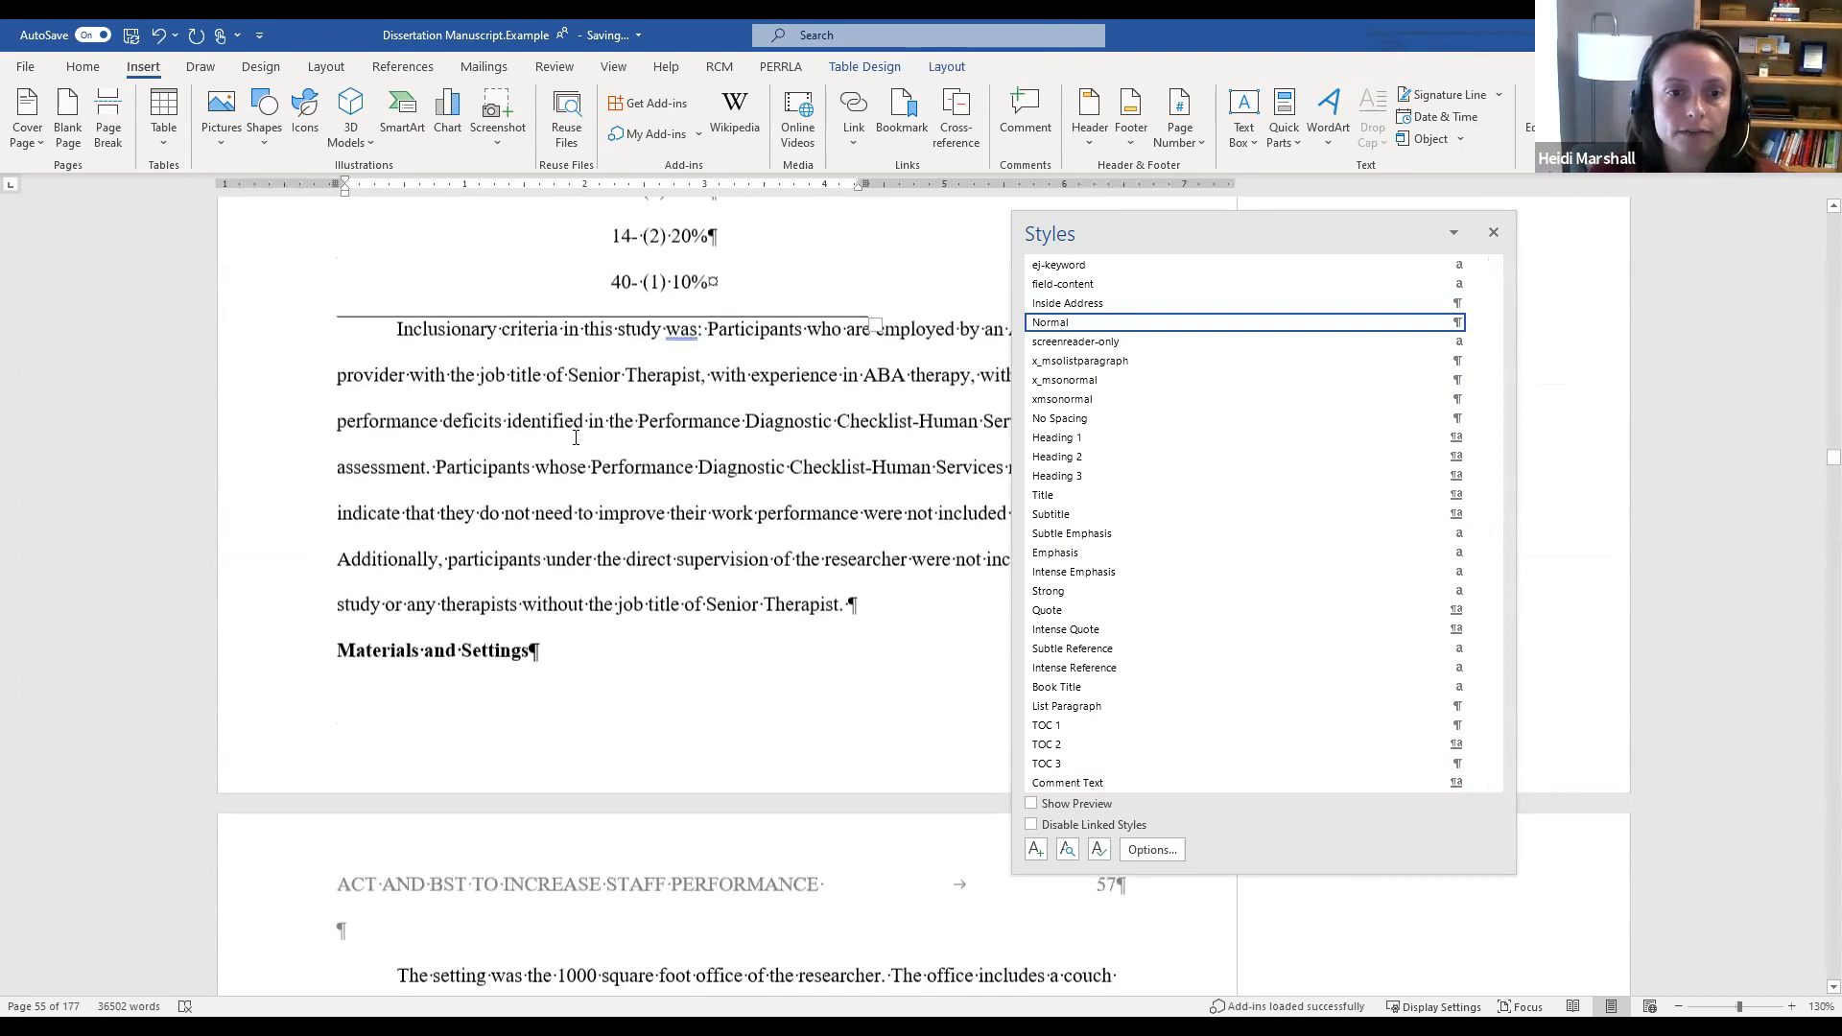
{"action": "left_click", "coordinate": [486, 358]}
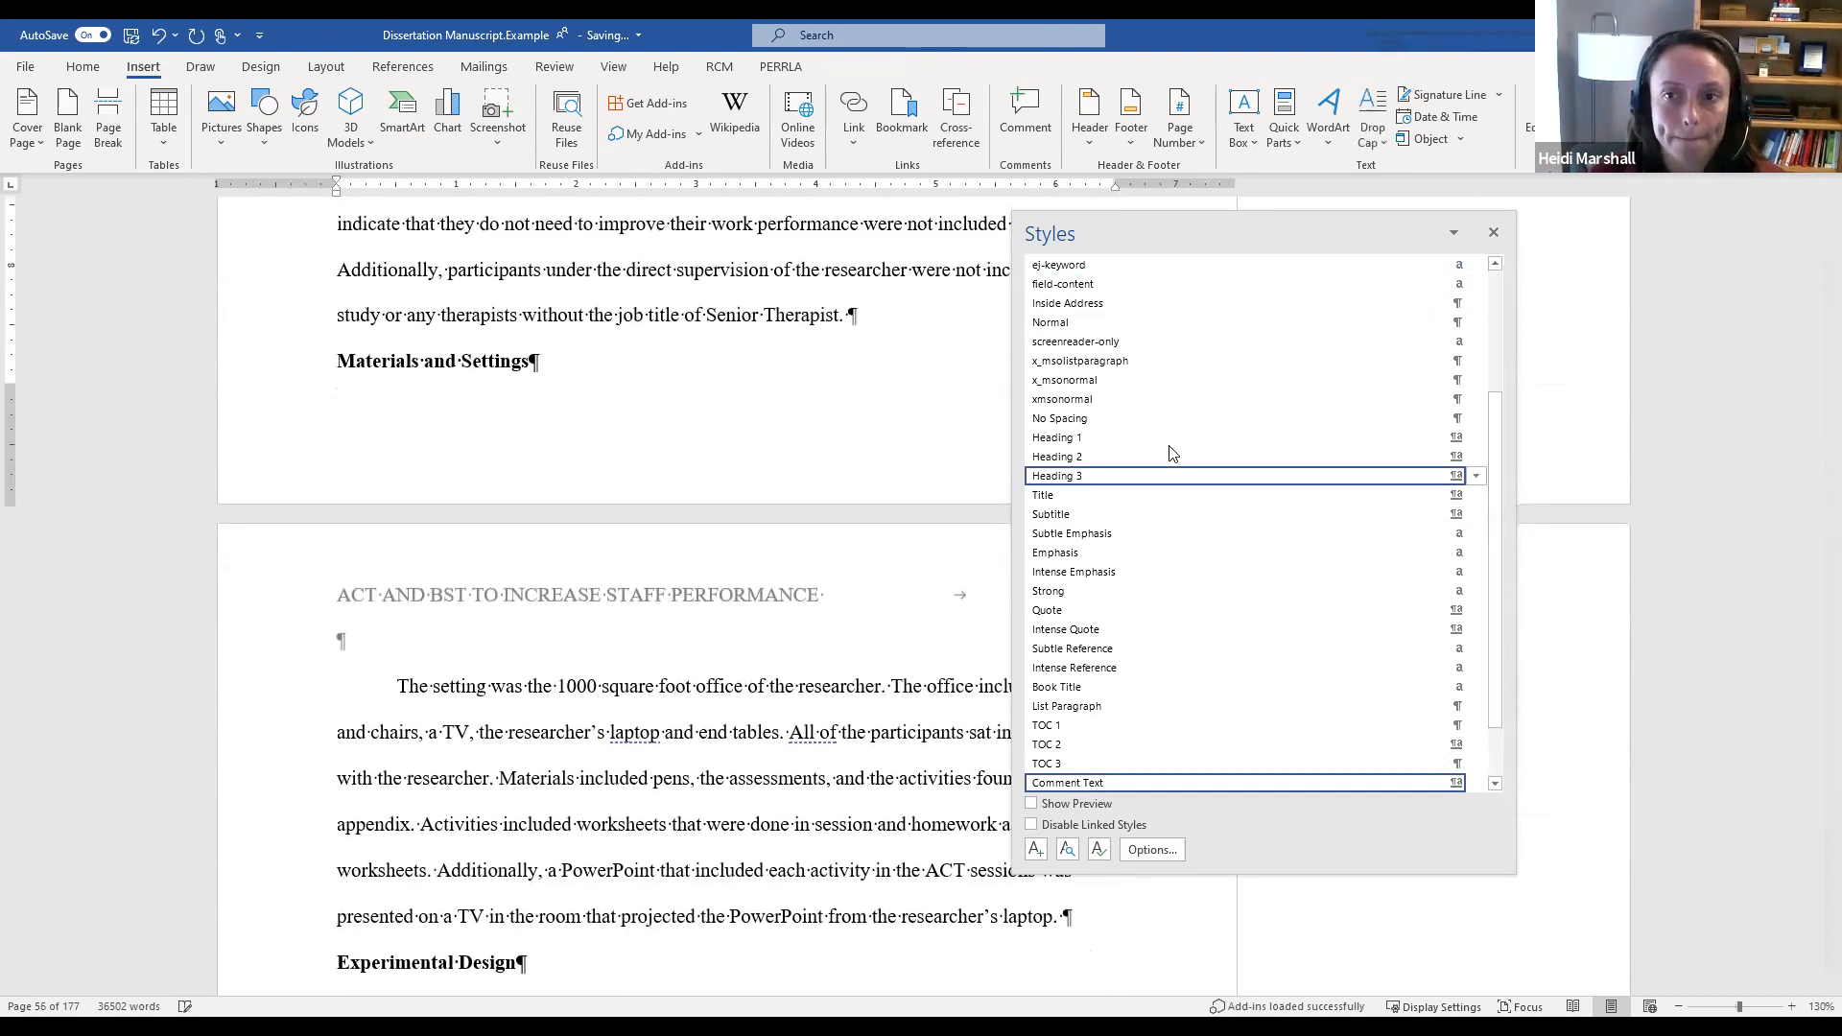
{"action": "scroll", "coordinate": [1170, 446], "scroll_direction": "up", "scroll_amount": 4}
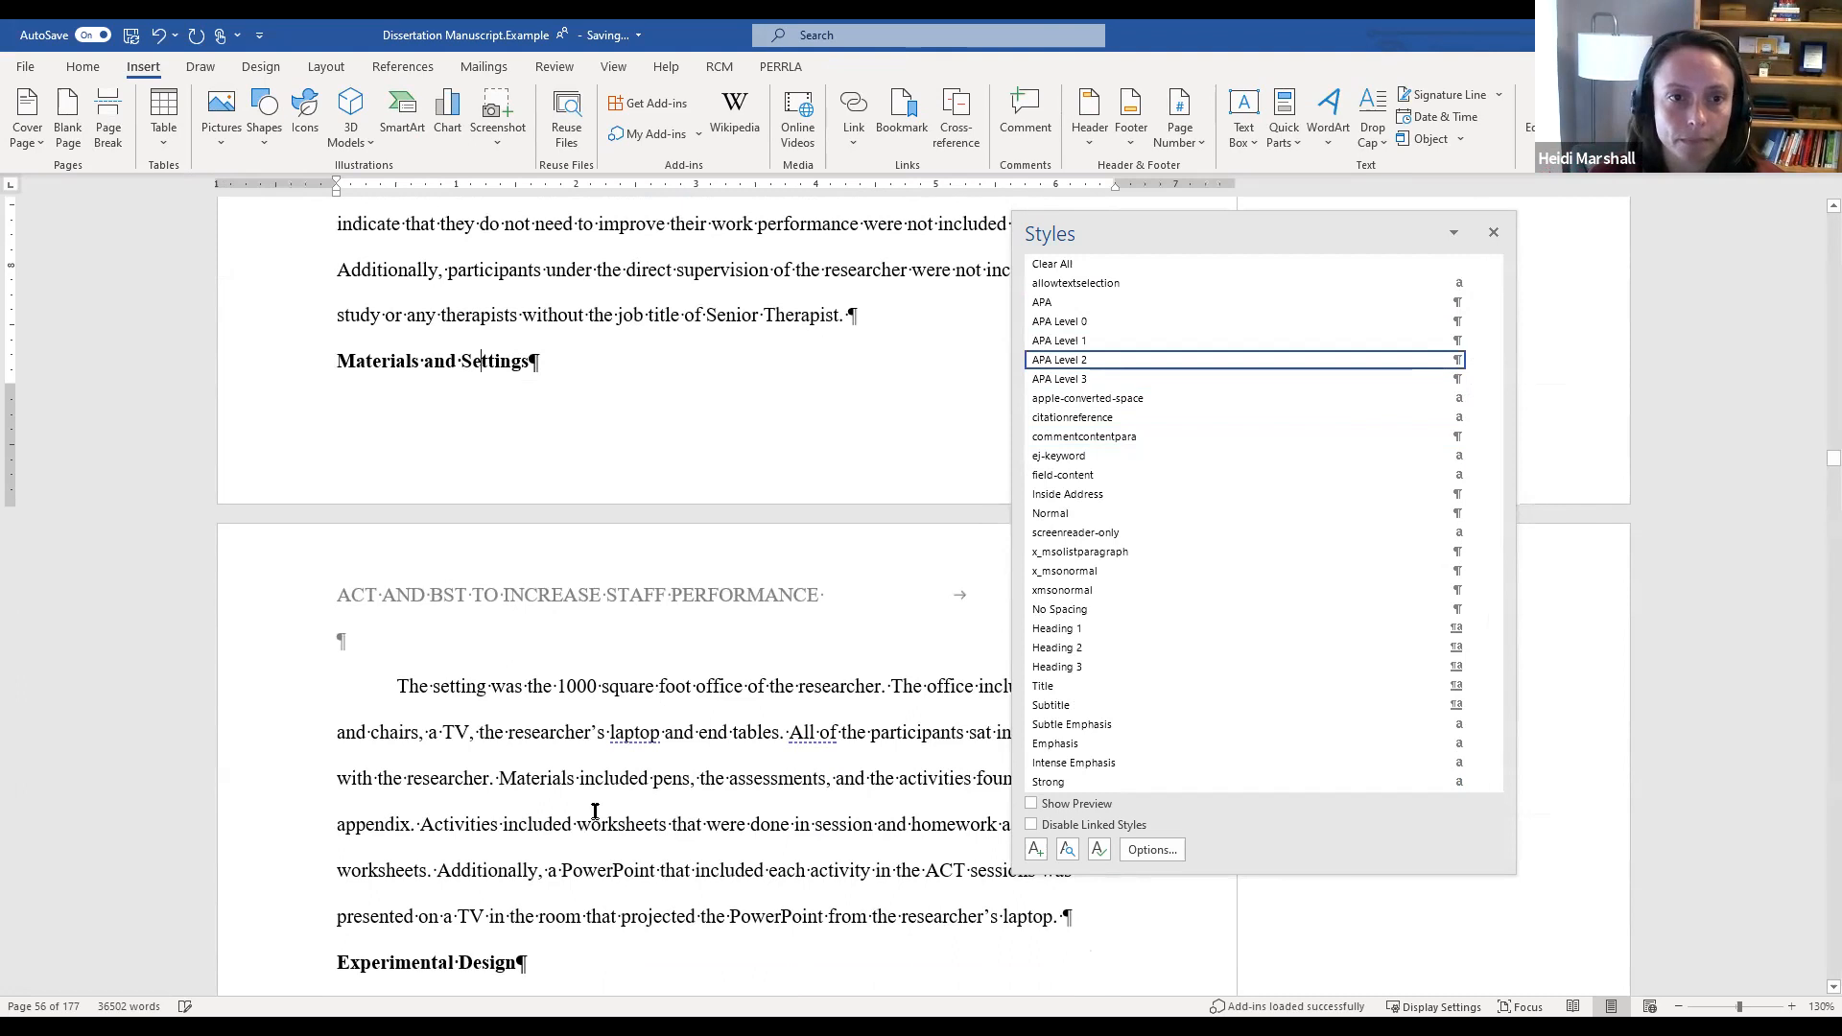
Step: Apply the APA Level 2 style to the Experimental Design heading
{"action": "scroll", "coordinate": [948, 340], "scroll_direction": "down", "scroll_amount": 5}
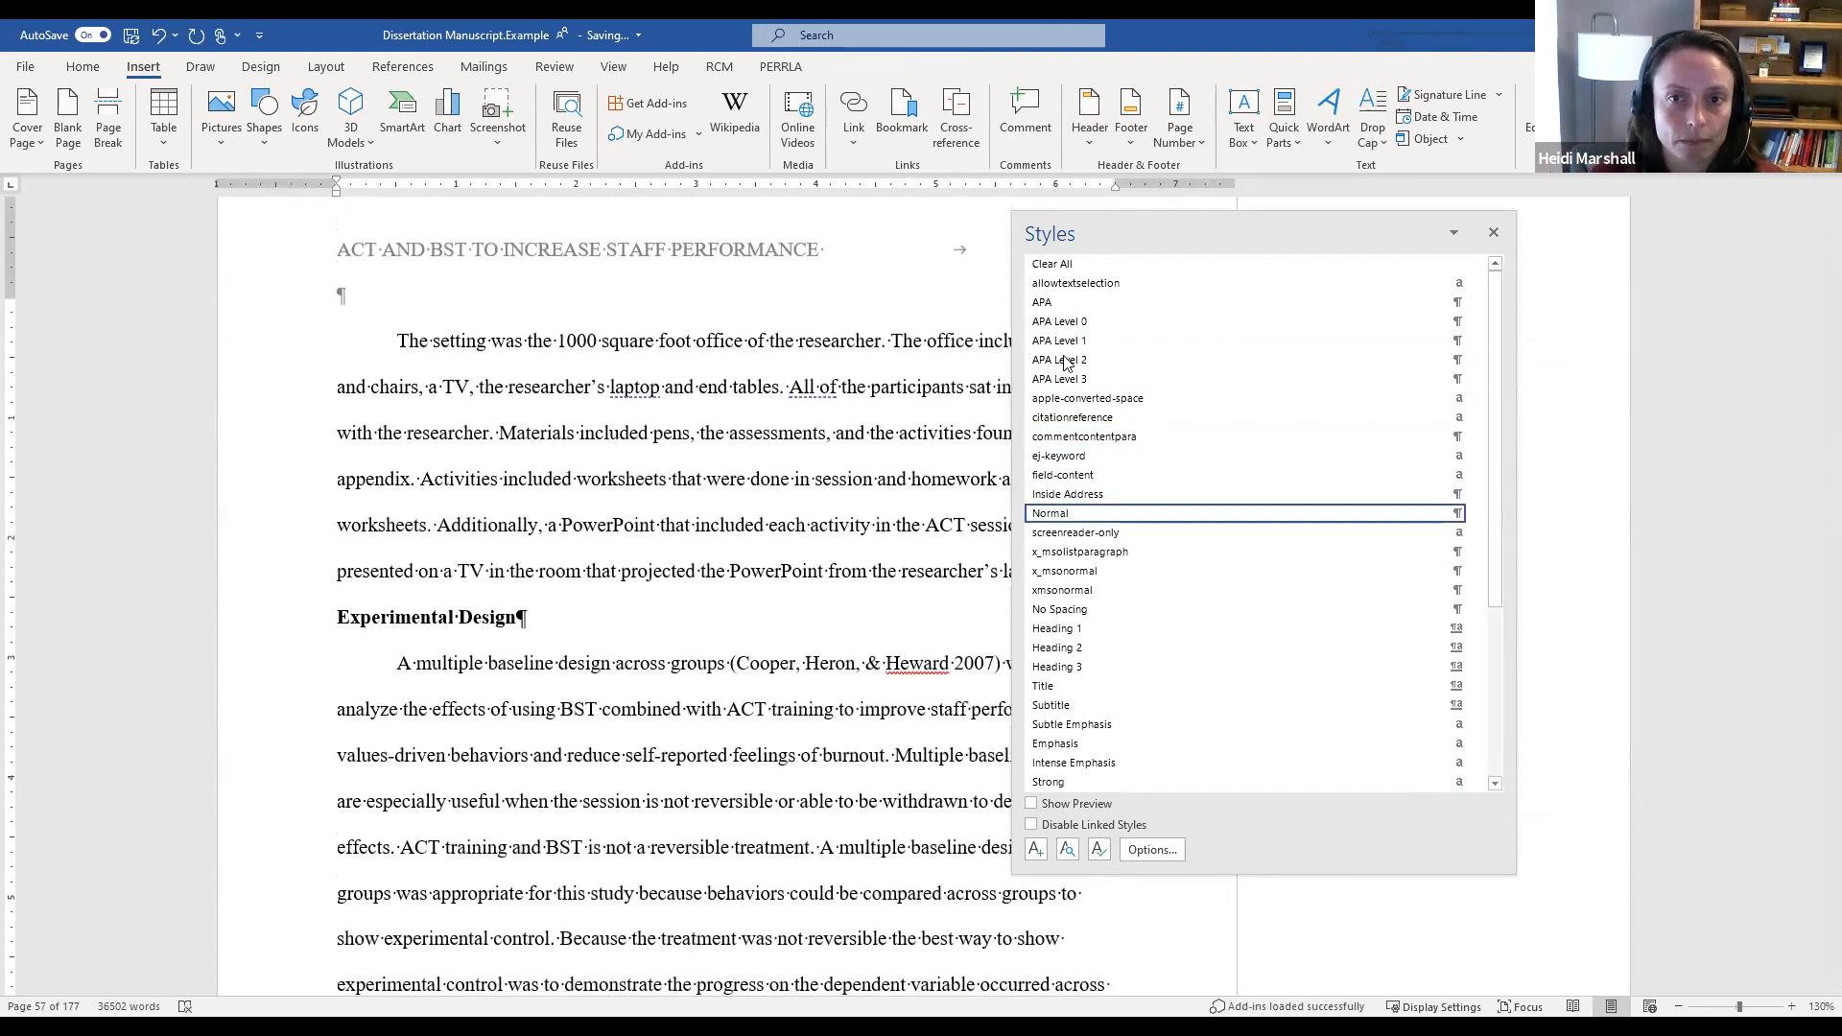
{"action": "scroll", "coordinate": [683, 690], "scroll_direction": "down", "scroll_amount": 3}
{"action": "left_click", "coordinate": [683, 690]}
Step: Put the Staff Performance run-in heading in Chapter 3 on its own line without its period and apply the APA Level 3 style
{"action": "scroll", "coordinate": [683, 691], "scroll_direction": "down", "scroll_amount": 15}
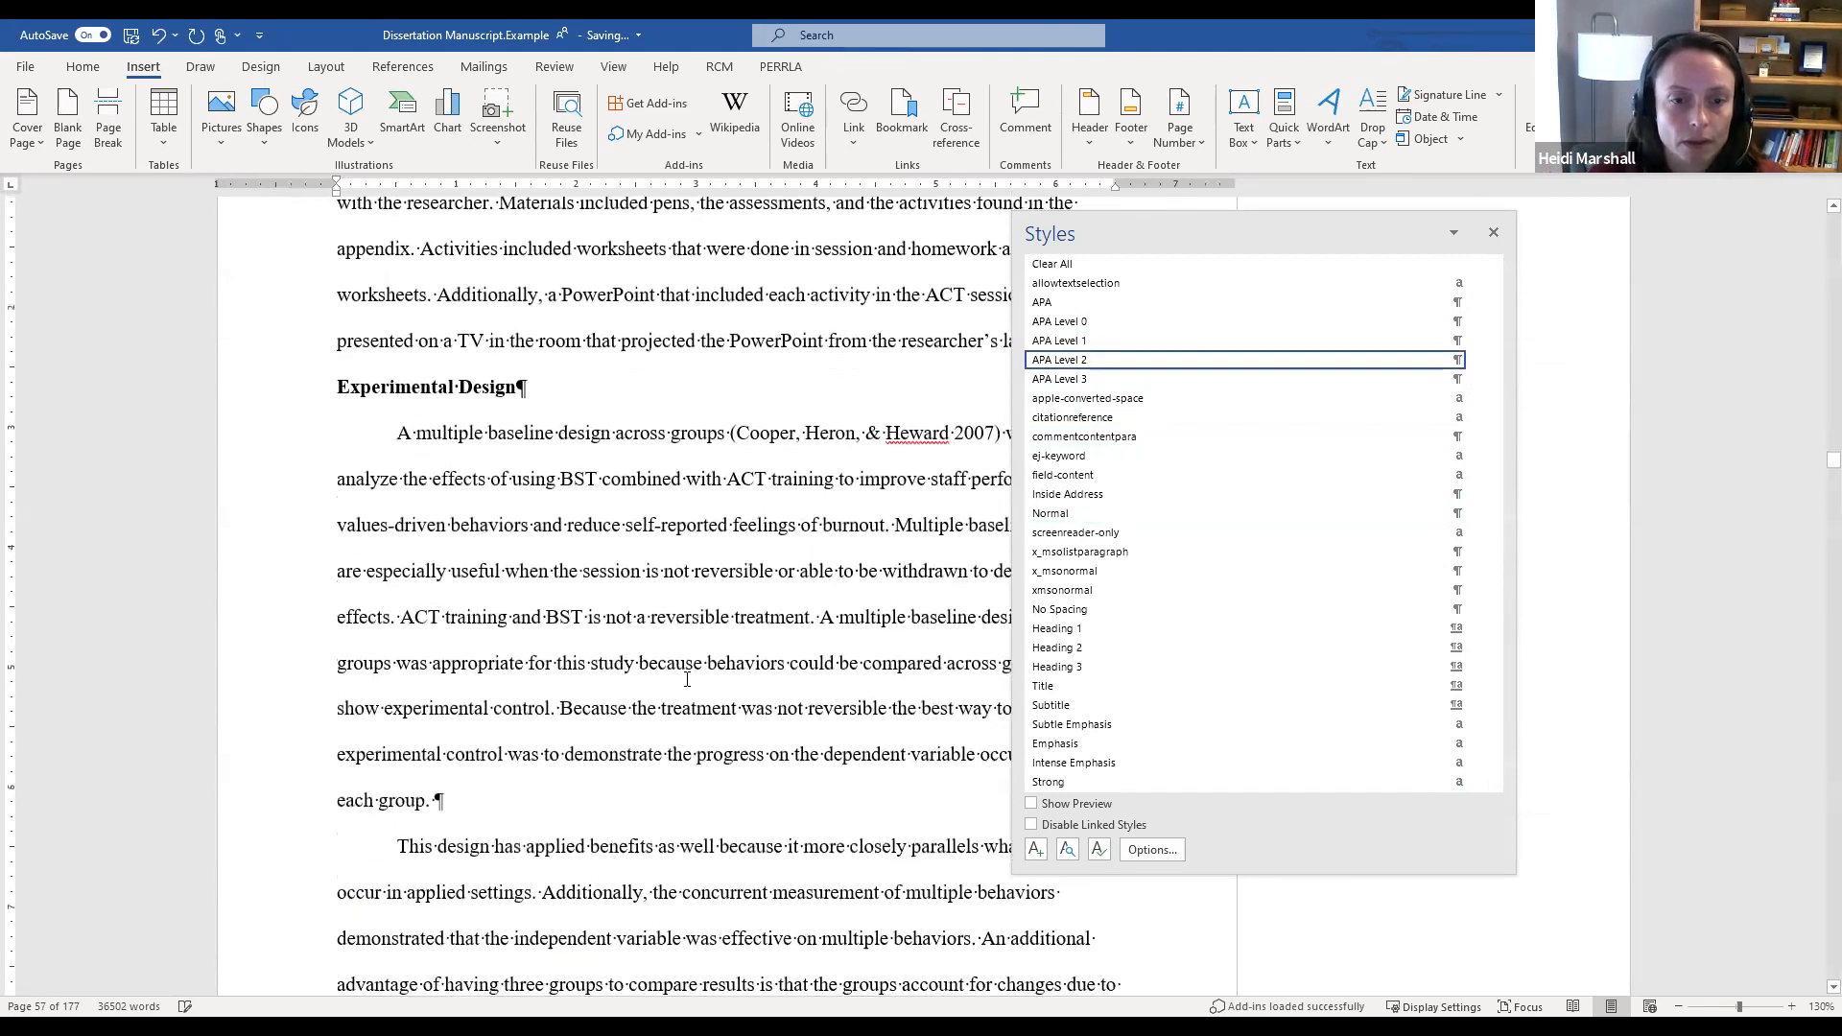
{"action": "scroll", "coordinate": [689, 678], "scroll_direction": "down", "scroll_amount": 20}
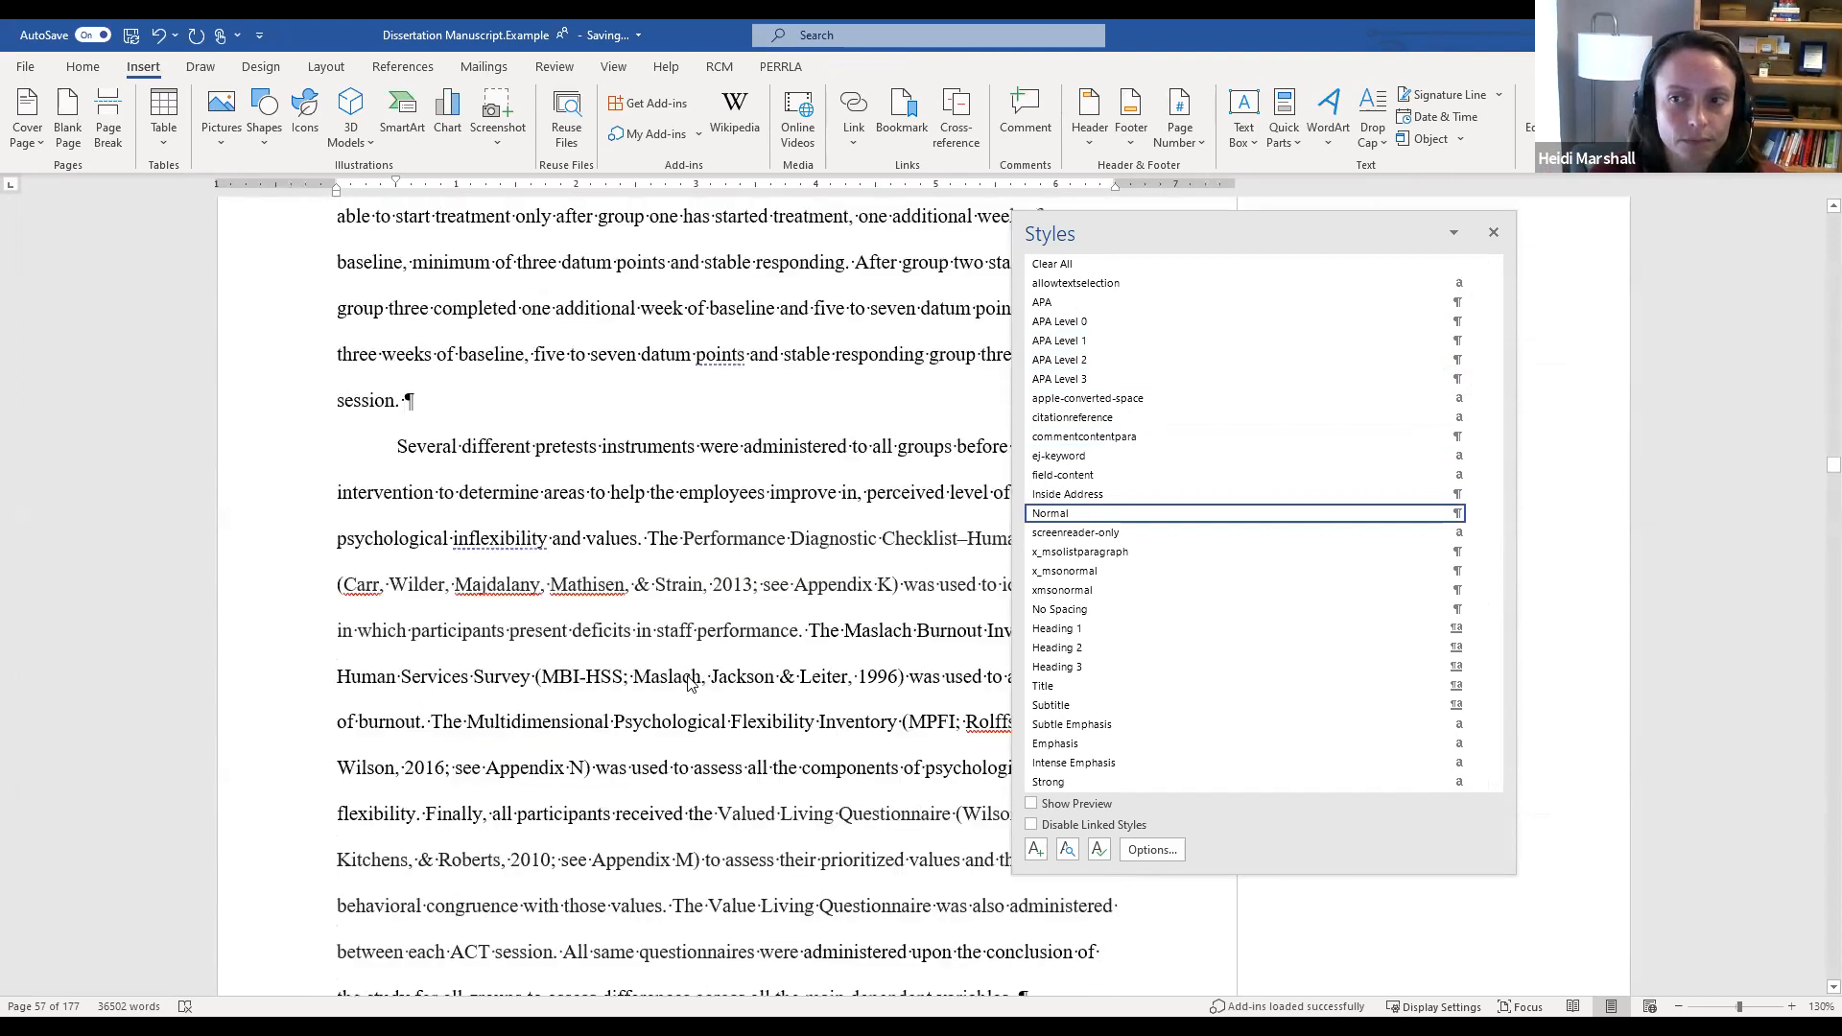
{"action": "left_click", "coordinate": [560, 465]}
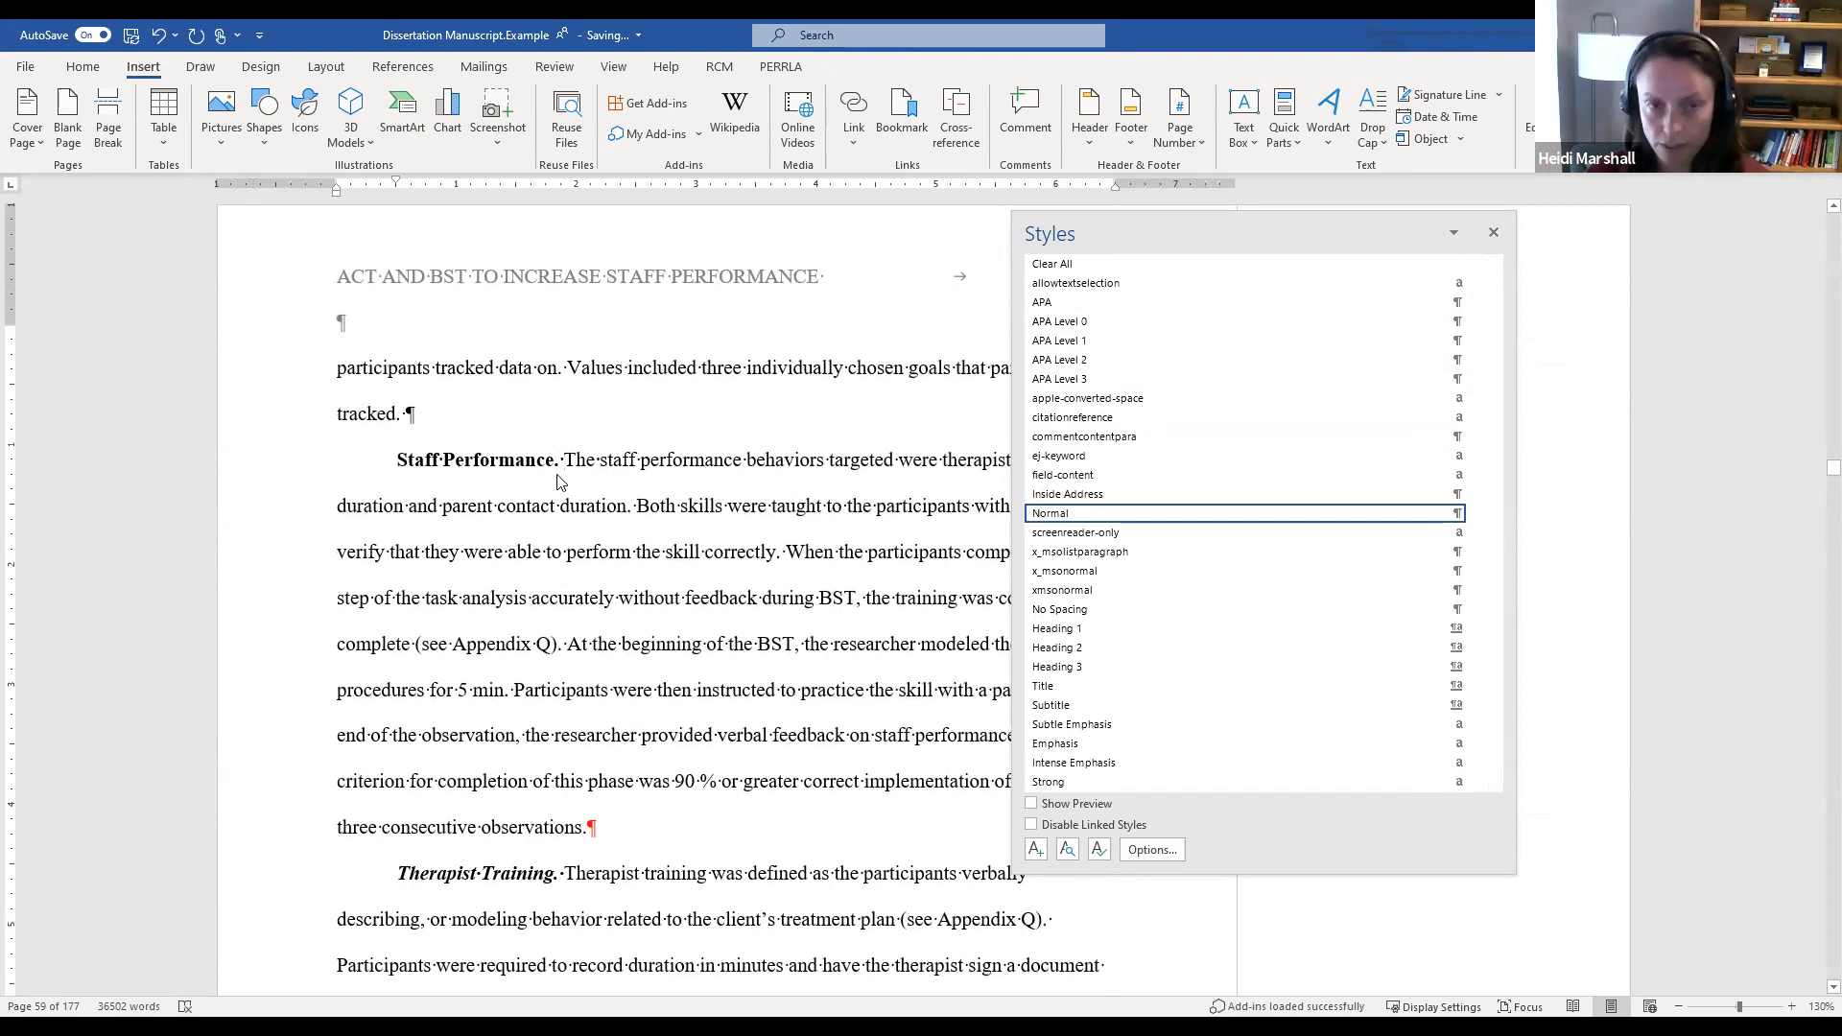
{"action": "key", "text": "Return"}
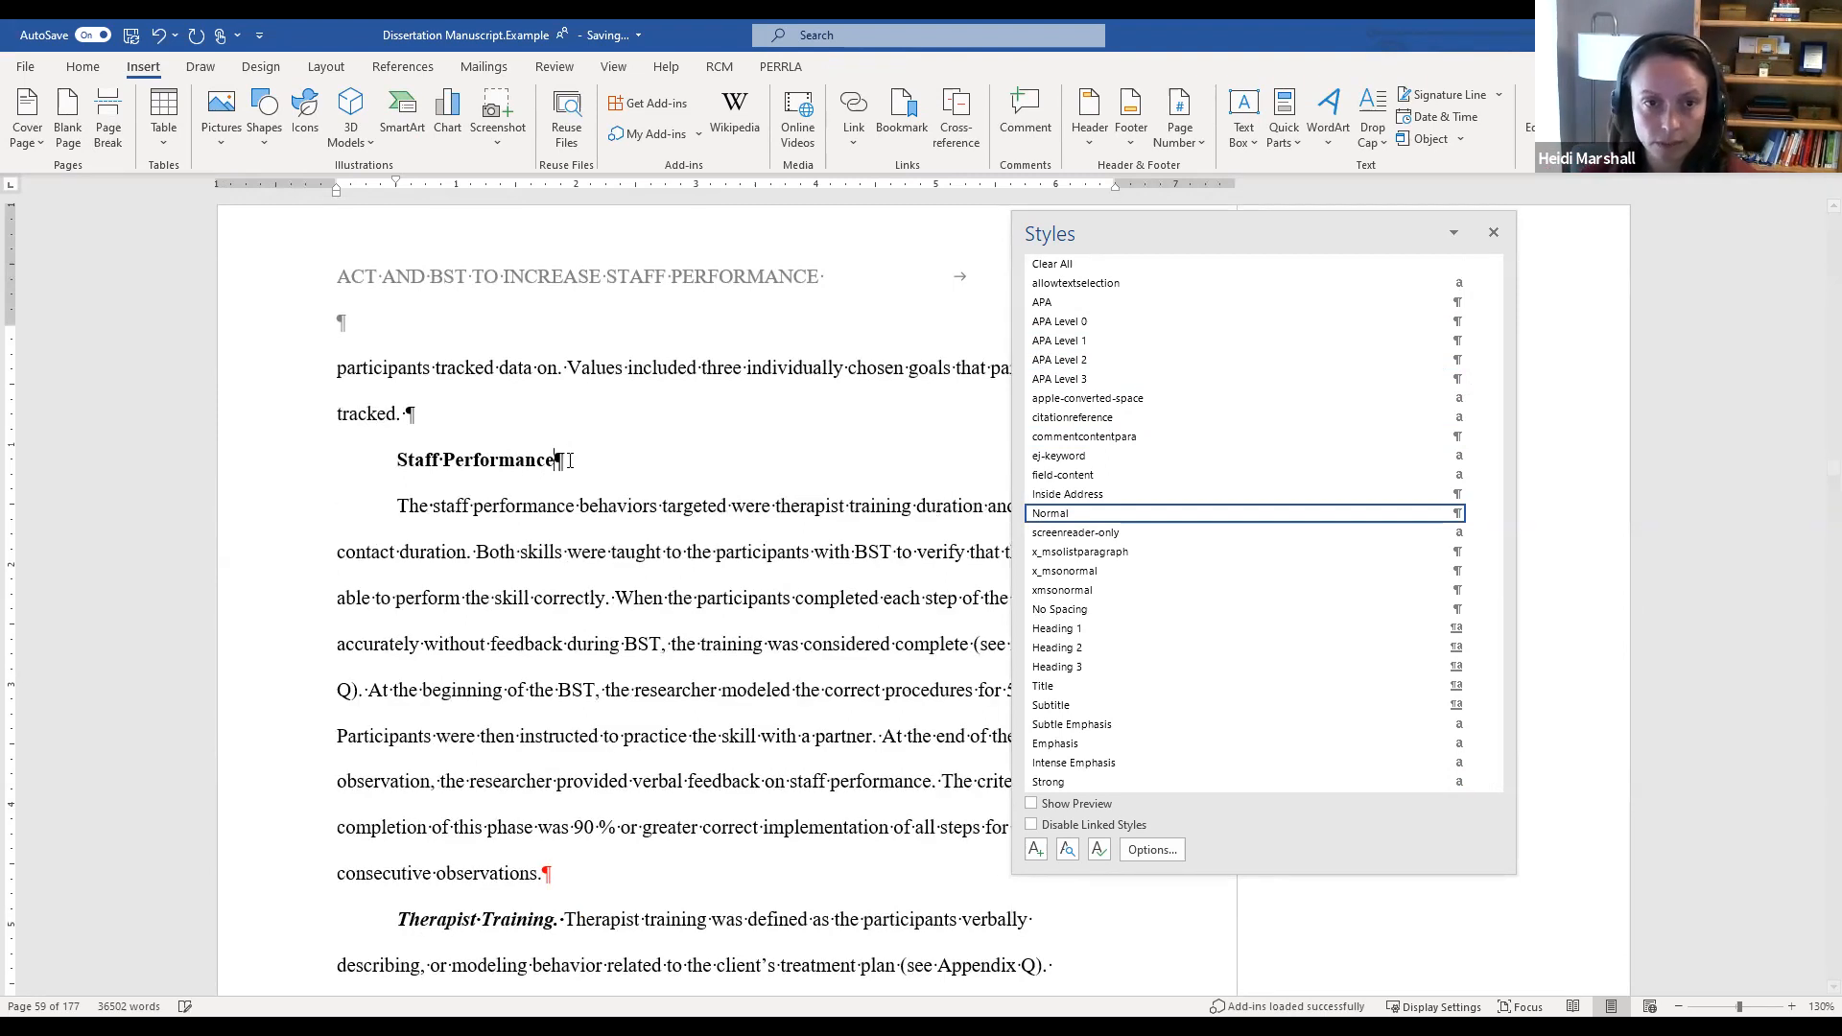
{"action": "left_click", "coordinate": [1059, 379]}
Step: Remove the italics from the Therapist Training and Parent Contact run-in headings, keeping them bold
{"action": "scroll", "coordinate": [487, 397], "scroll_direction": "down", "scroll_amount": 3}
{"action": "scroll", "coordinate": [487, 398], "scroll_direction": "down", "scroll_amount": 3}
{"action": "scroll", "coordinate": [487, 397], "scroll_direction": "up", "scroll_amount": 1}
{"action": "left_click", "coordinate": [487, 398]}
{"action": "scroll", "coordinate": [533, 523], "scroll_direction": "up", "scroll_amount": 3}
{"action": "scroll", "coordinate": [535, 519], "scroll_direction": "up", "scroll_amount": 3}
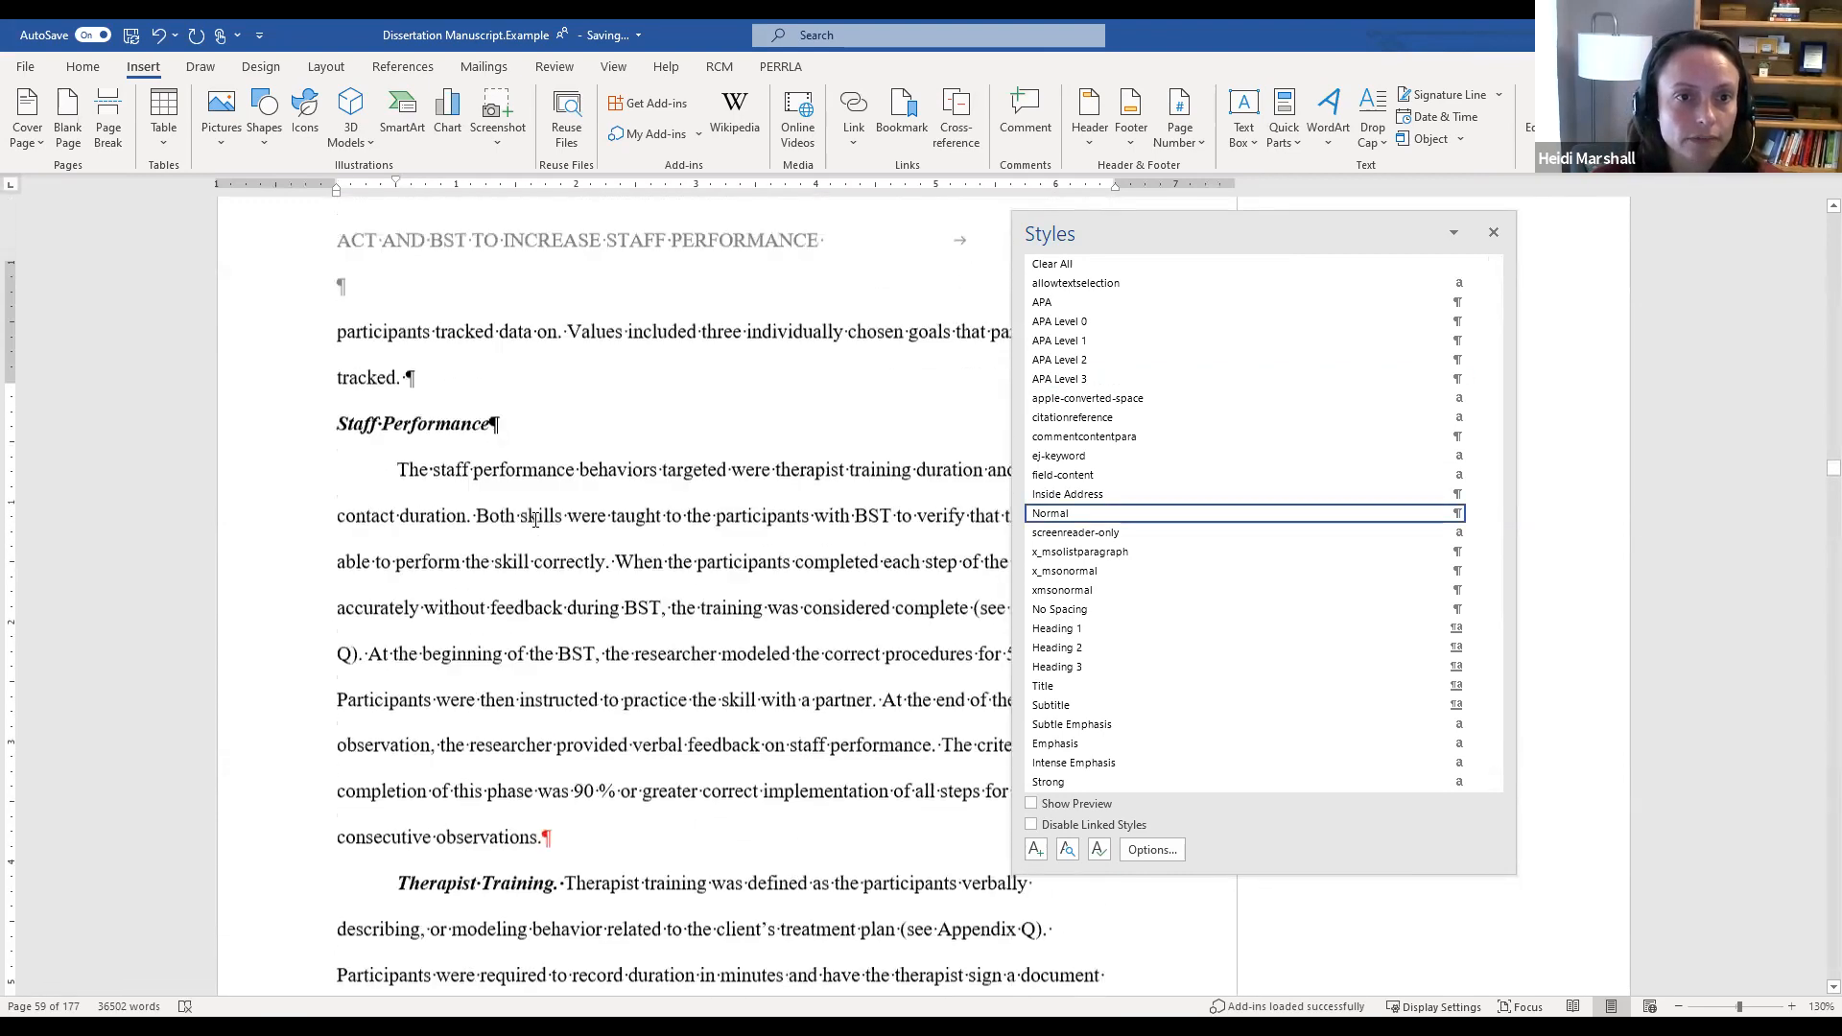
{"action": "scroll", "coordinate": [555, 459], "scroll_direction": "down", "scroll_amount": 4}
{"action": "left_click_drag", "start_coordinate": [569, 458], "coordinate": [428, 461]}
{"action": "key", "text": "ctrl+i"}
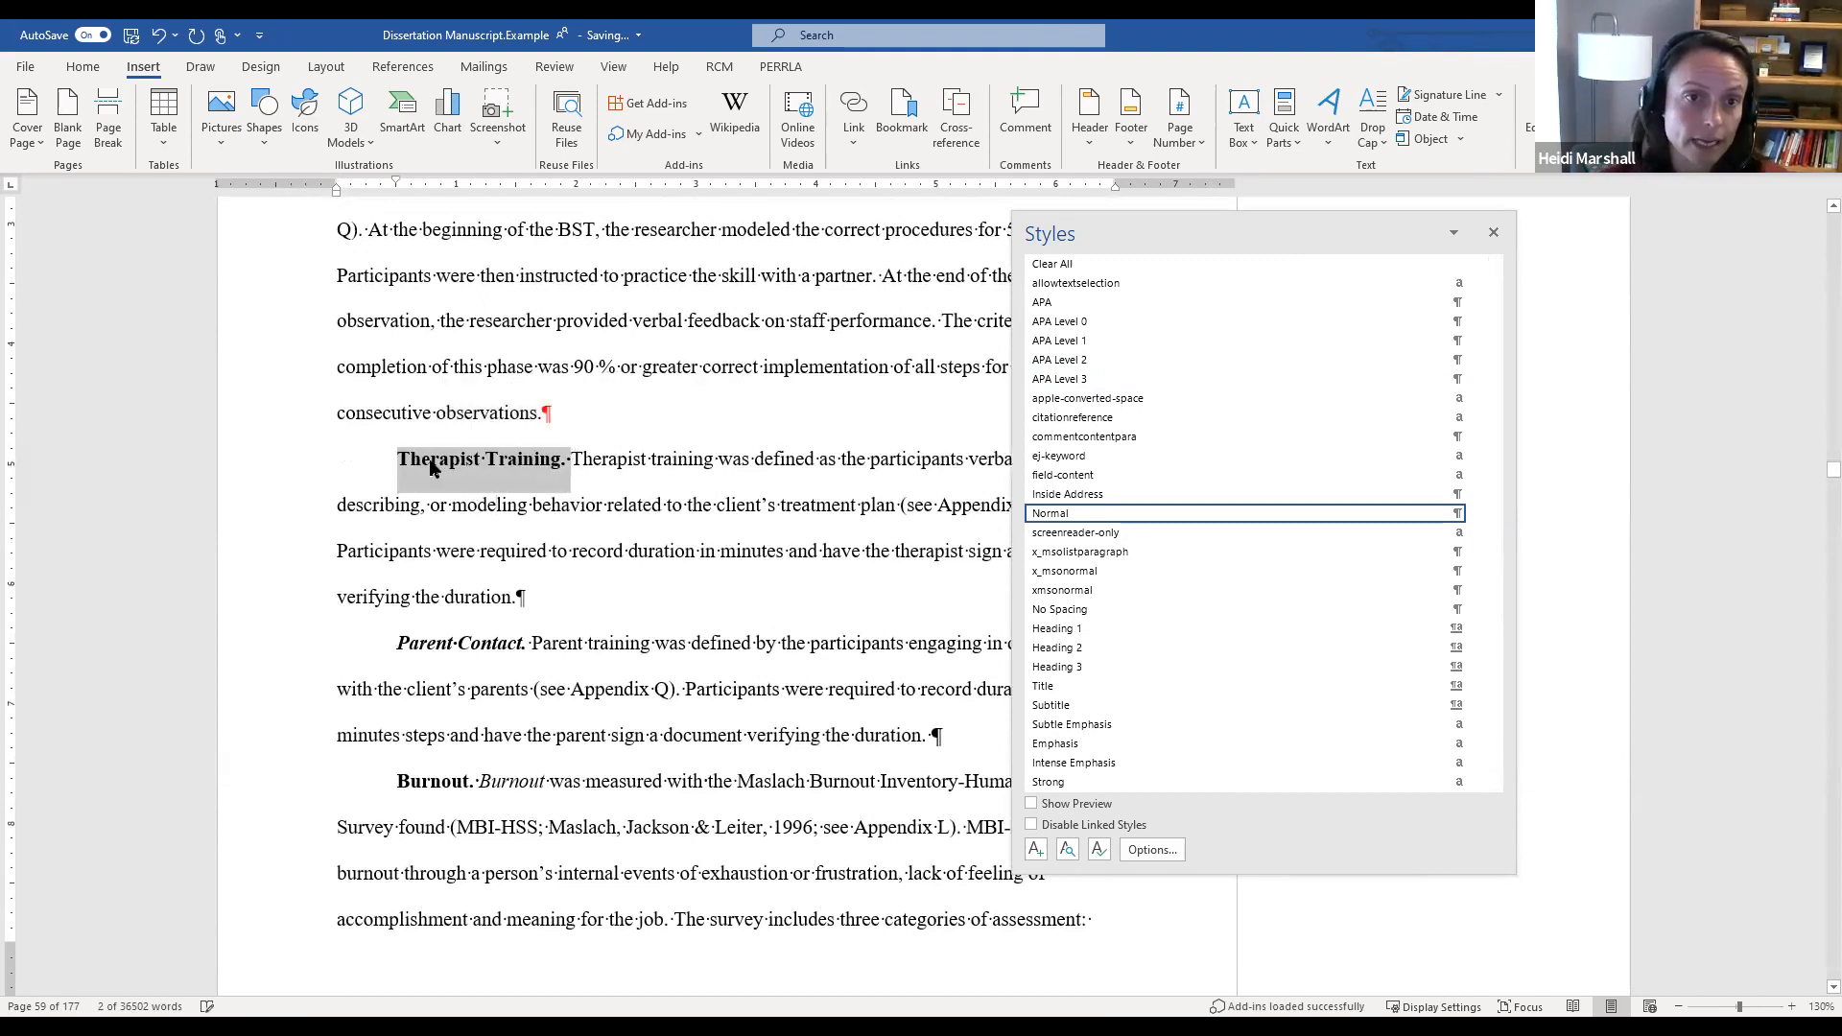
{"action": "left_click_drag", "start_coordinate": [472, 650], "coordinate": [393, 651]}
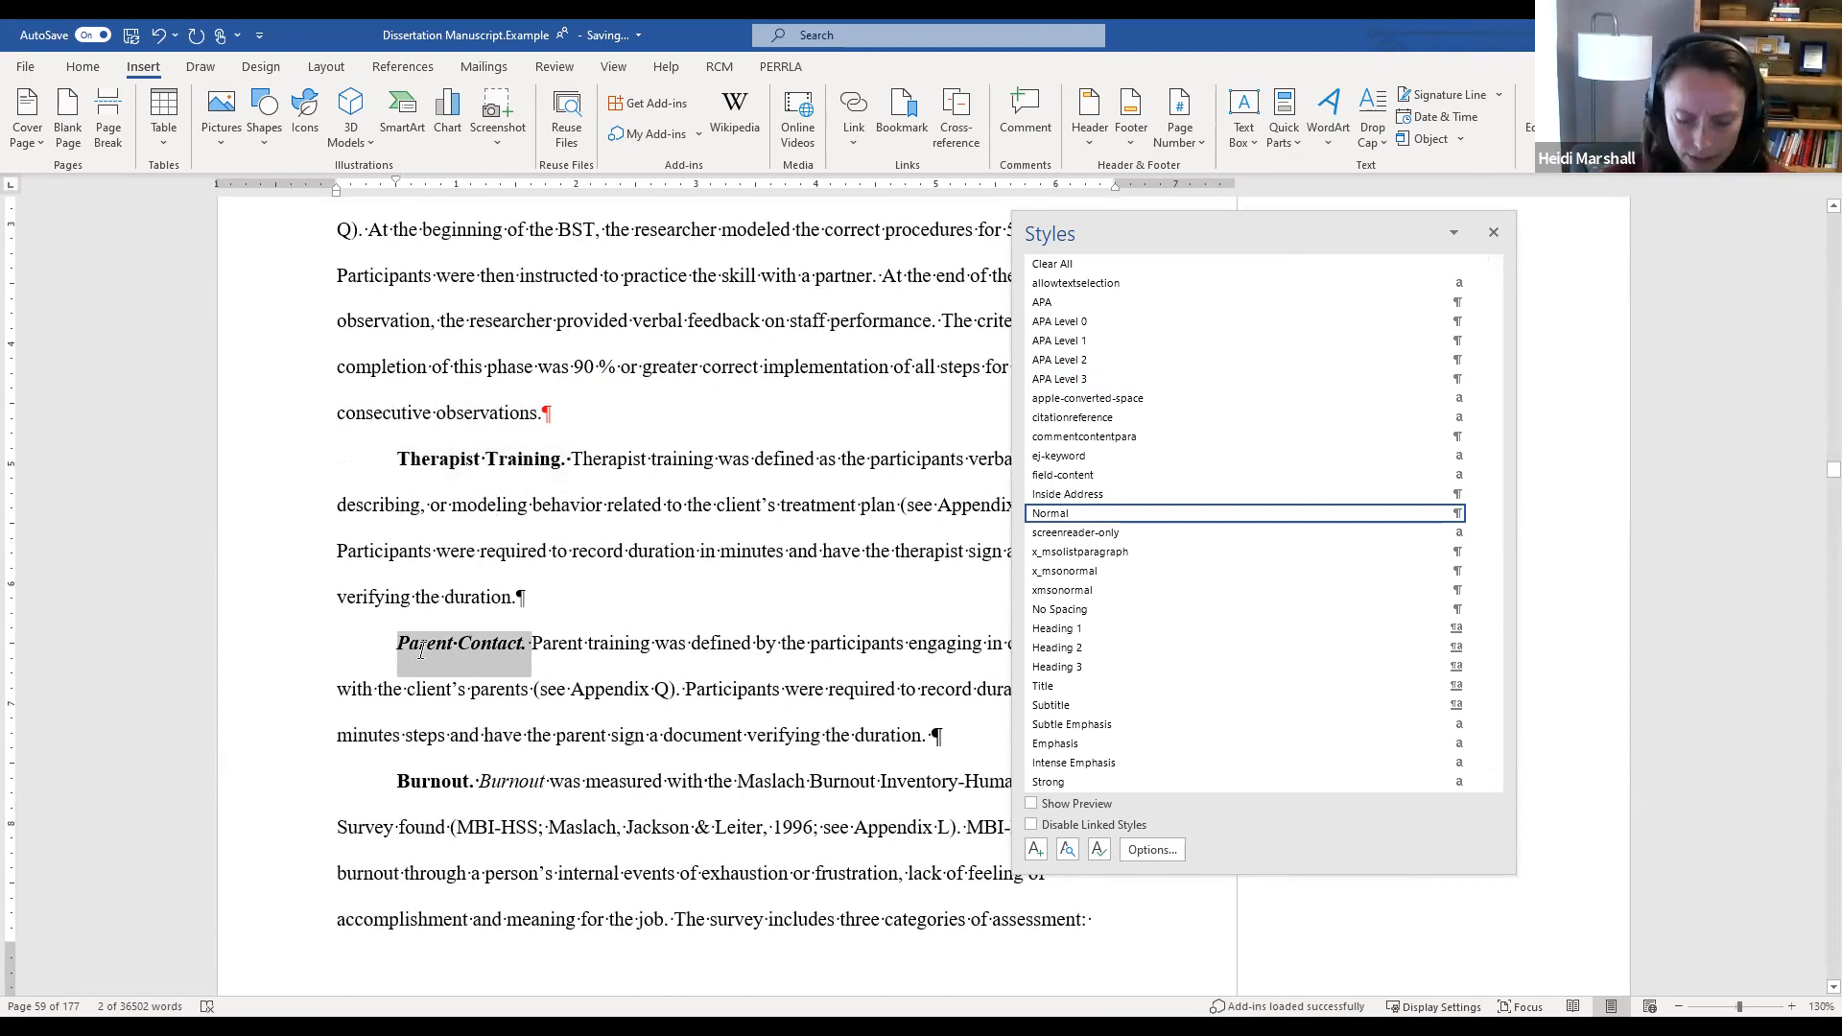
{"action": "key", "text": "ctrl+i"}
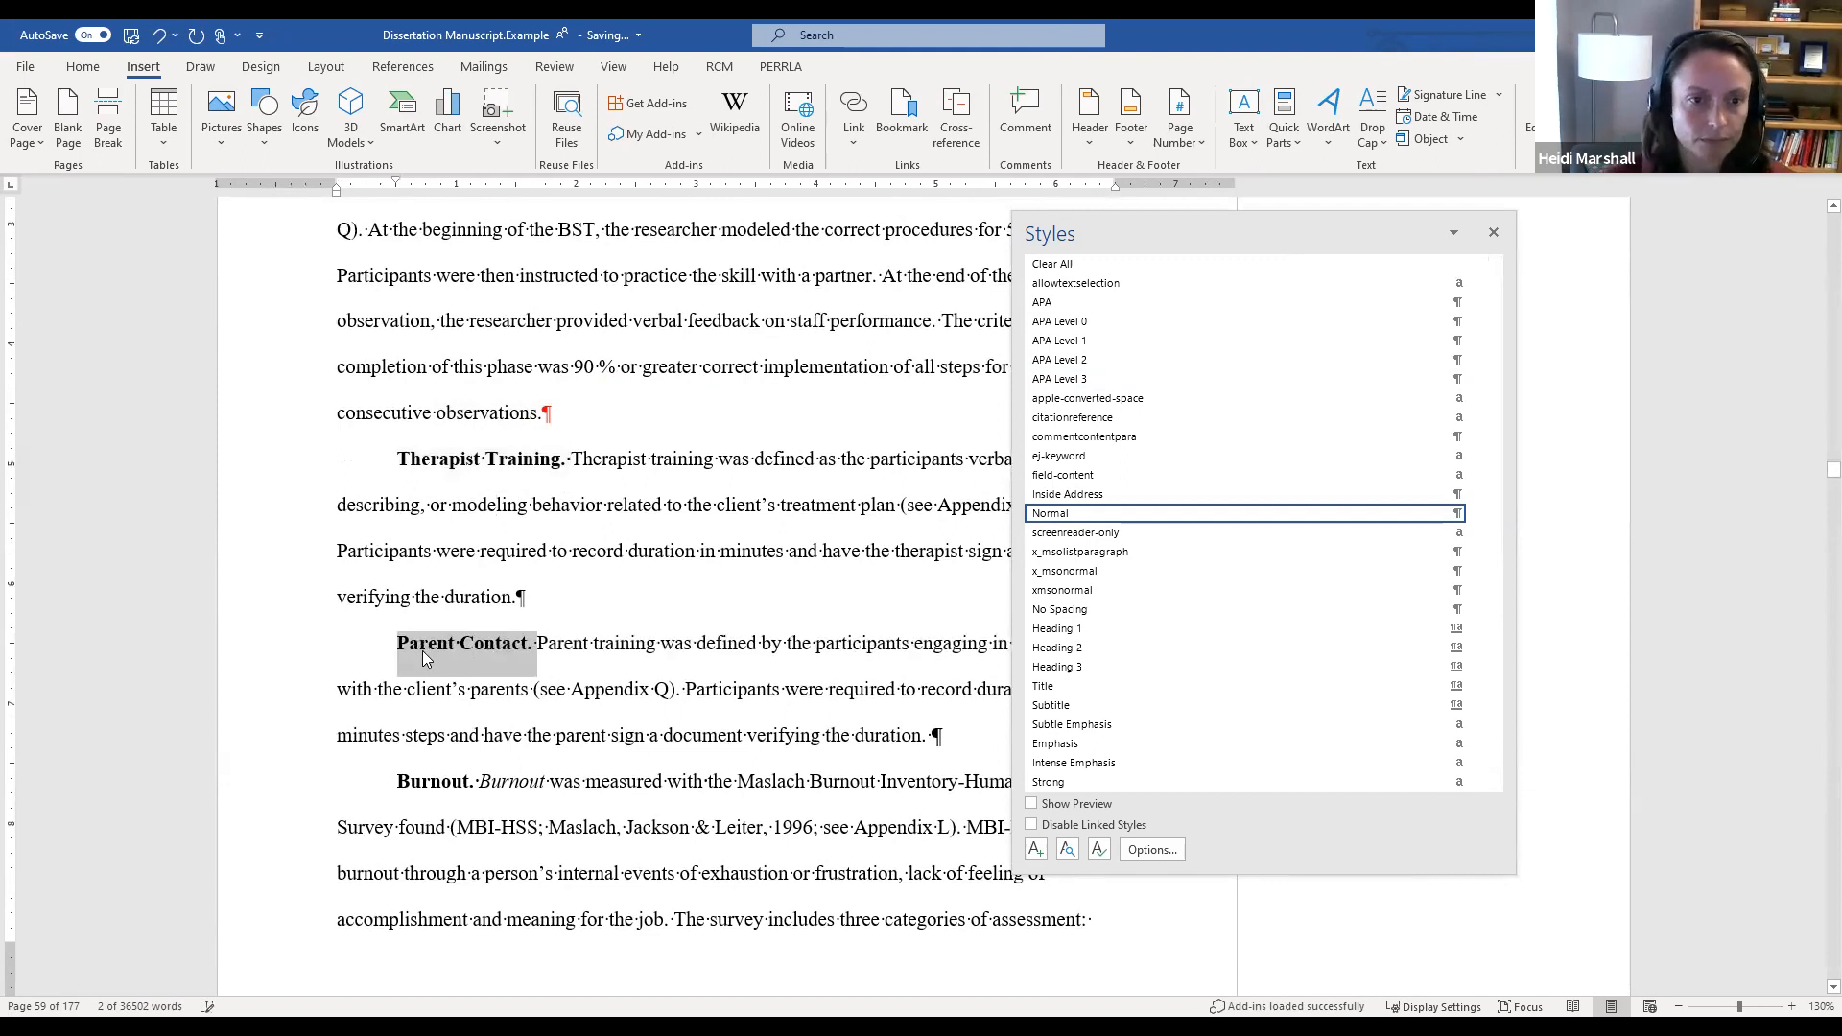
Step: Italicize the bold Burnout and Values Assessment run-in headings
{"action": "left_click", "coordinate": [433, 785]}
{"action": "key", "text": "ctrl+i"}
{"action": "scroll", "coordinate": [437, 777], "scroll_direction": "down", "scroll_amount": 6}
{"action": "scroll", "coordinate": [442, 749], "scroll_direction": "down", "scroll_amount": 6}
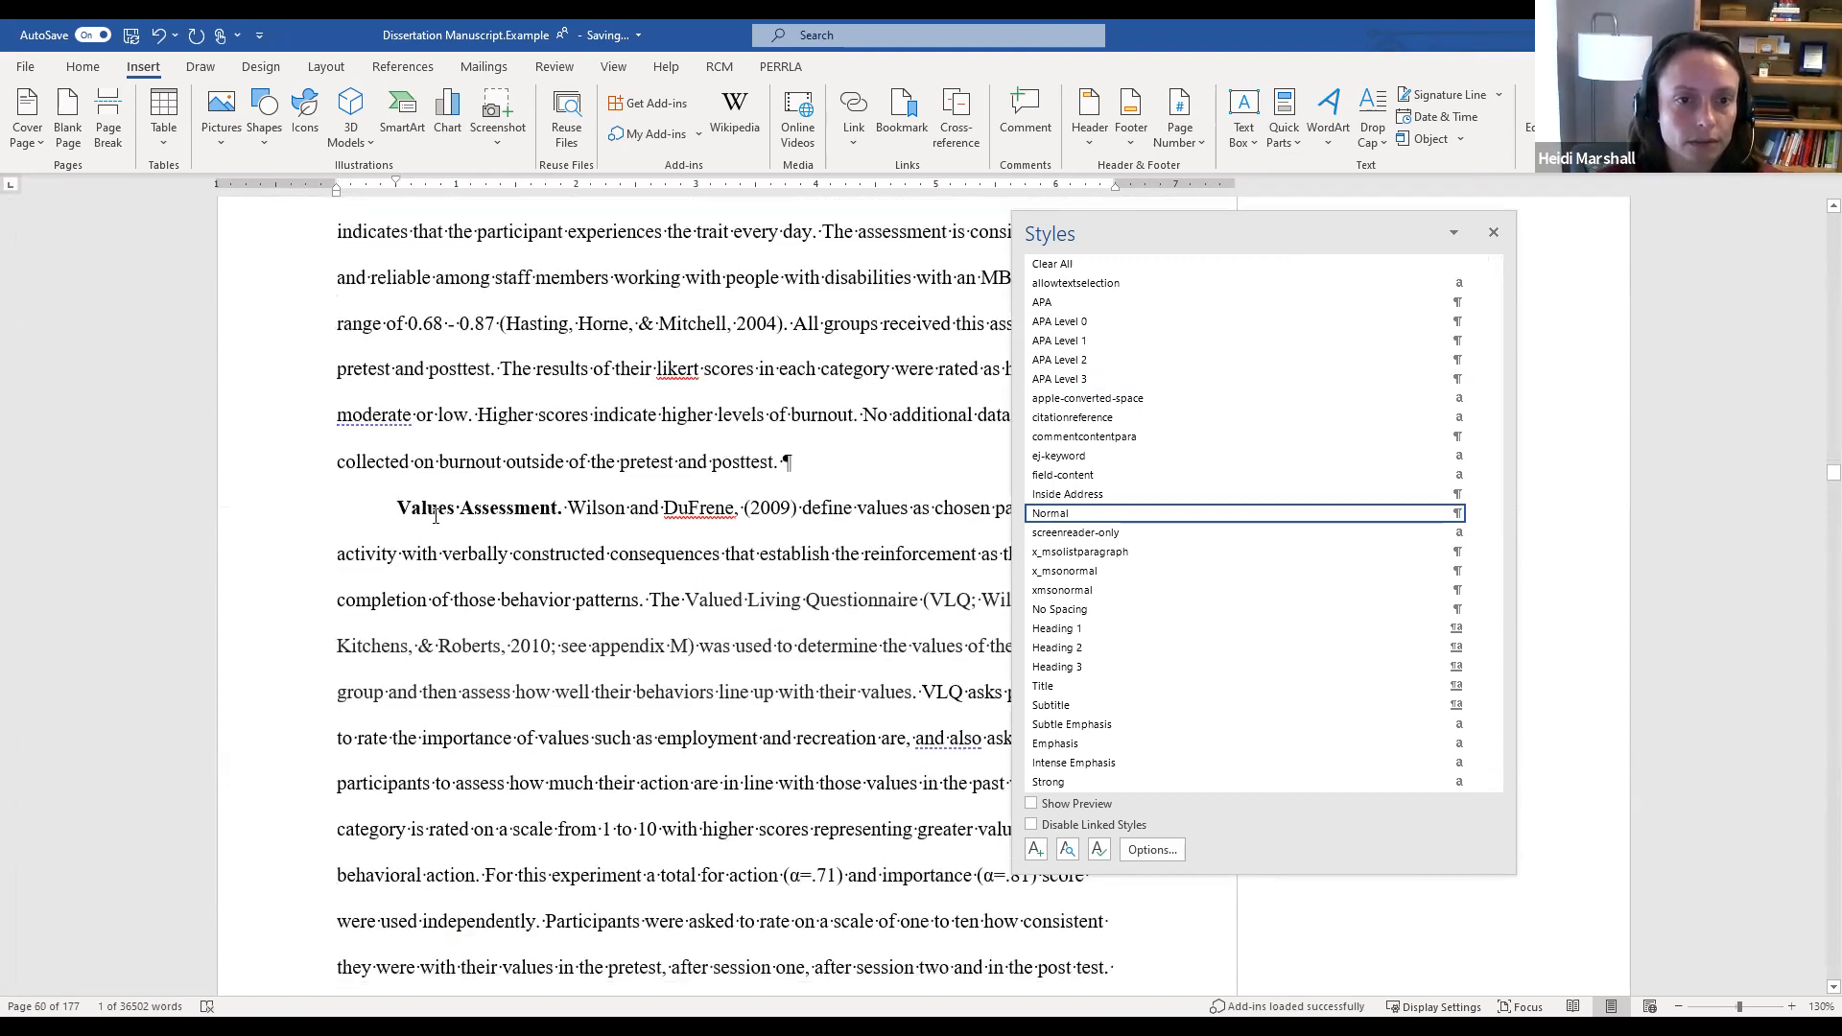
{"action": "left_click_drag", "start_coordinate": [561, 509], "coordinate": [401, 516]}
{"action": "key", "text": "ctrl+i"}
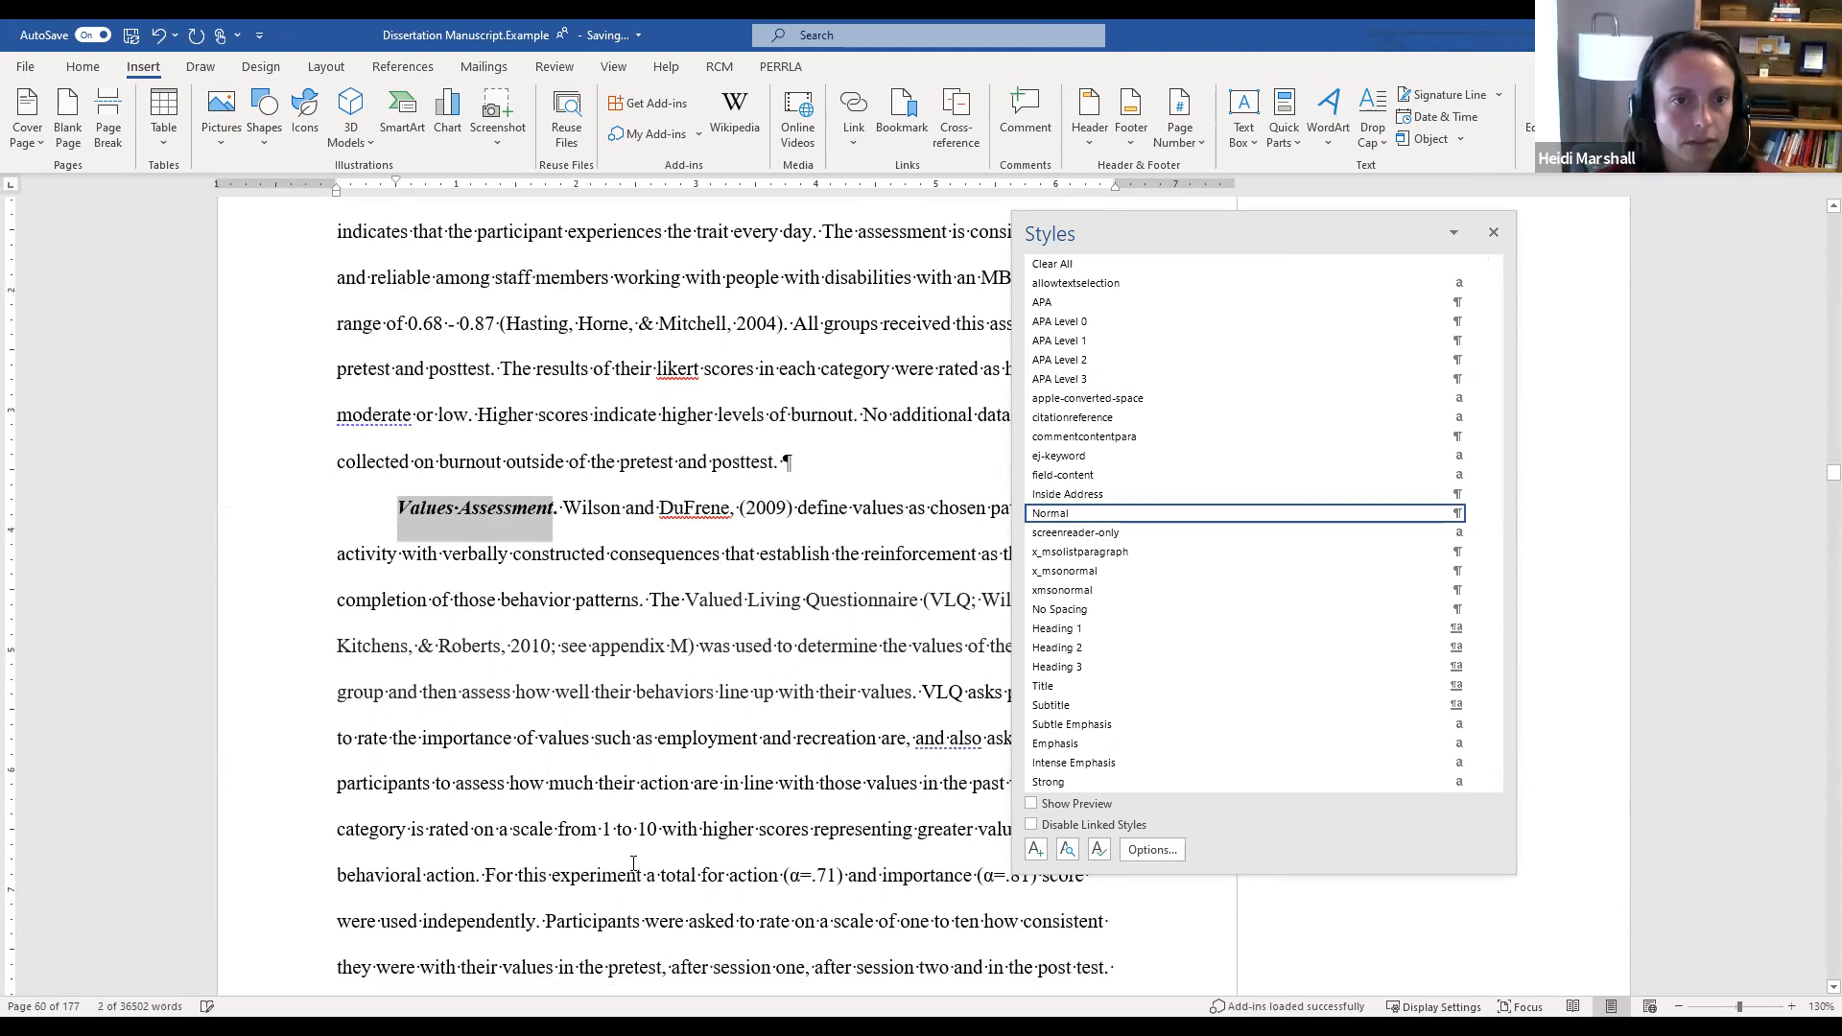
Step: Italicize the bold Psychological Flexibility and Goals and Values-Driven Behaviors run-in headings
{"action": "scroll", "coordinate": [633, 864], "scroll_direction": "down", "scroll_amount": 10}
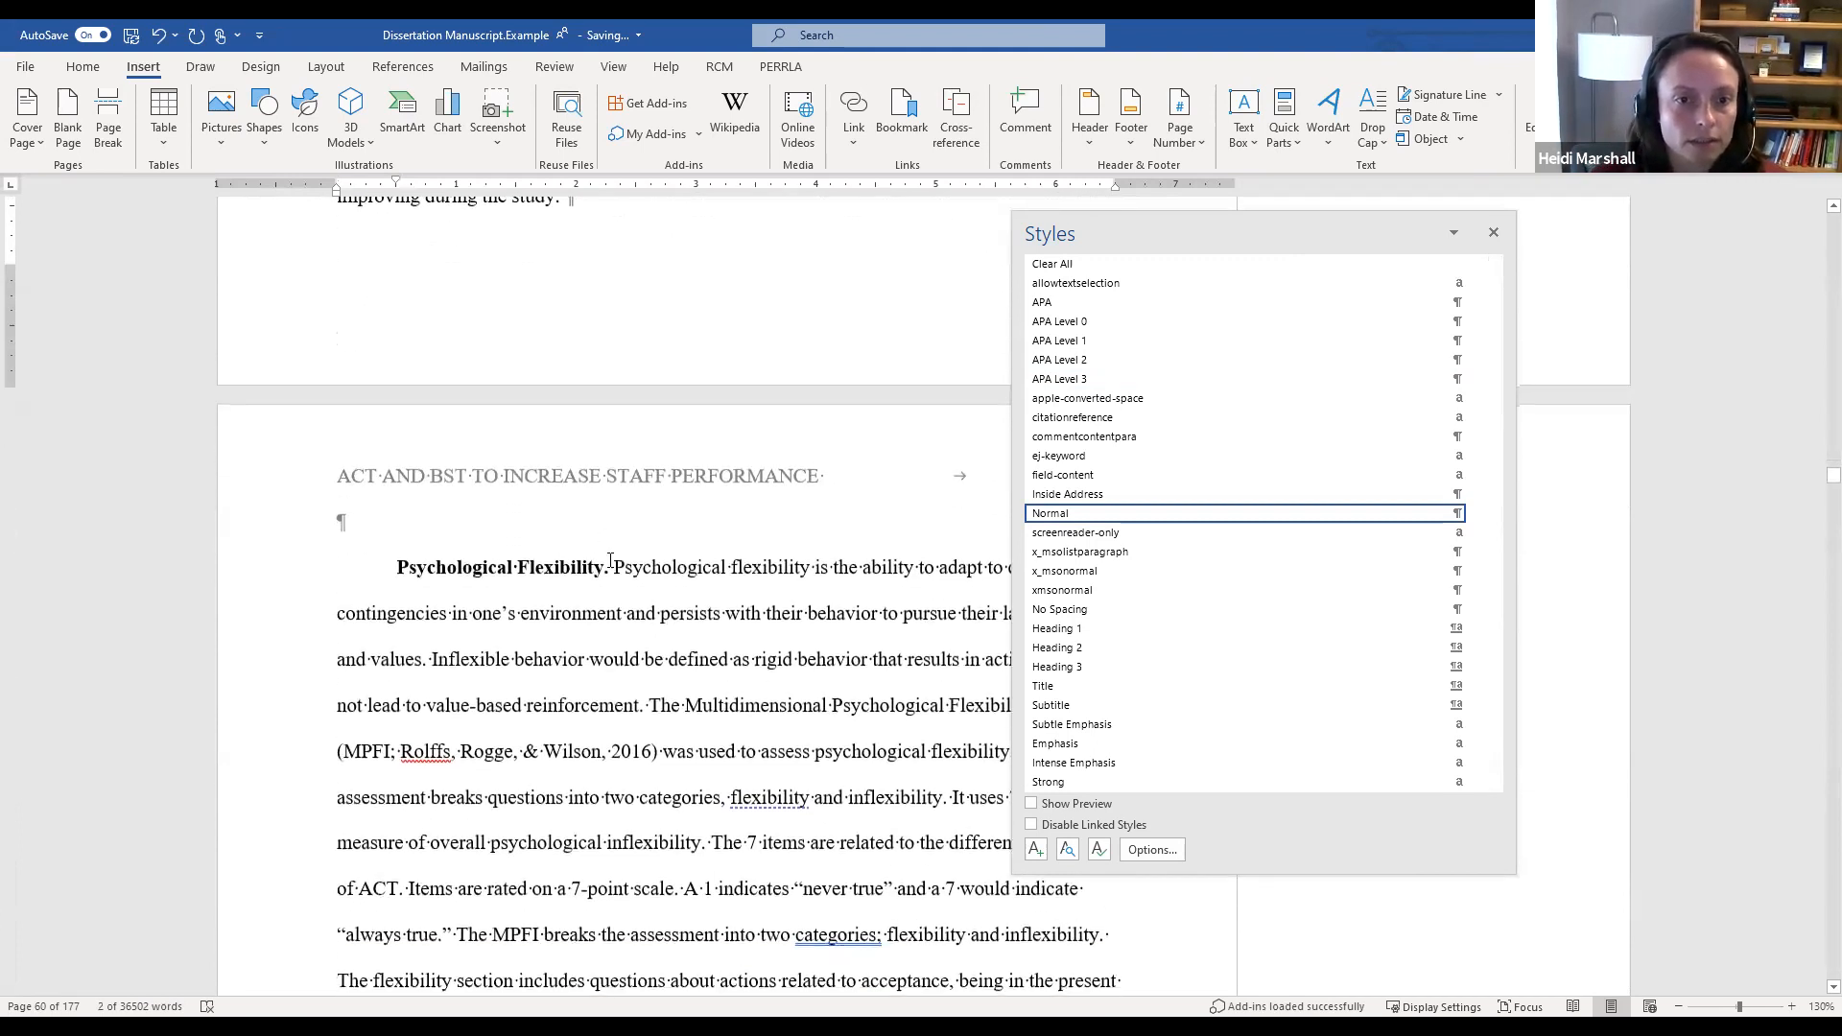
{"action": "left_click_drag", "start_coordinate": [610, 561], "coordinate": [429, 566]}
{"action": "key", "text": "ctrl+i"}
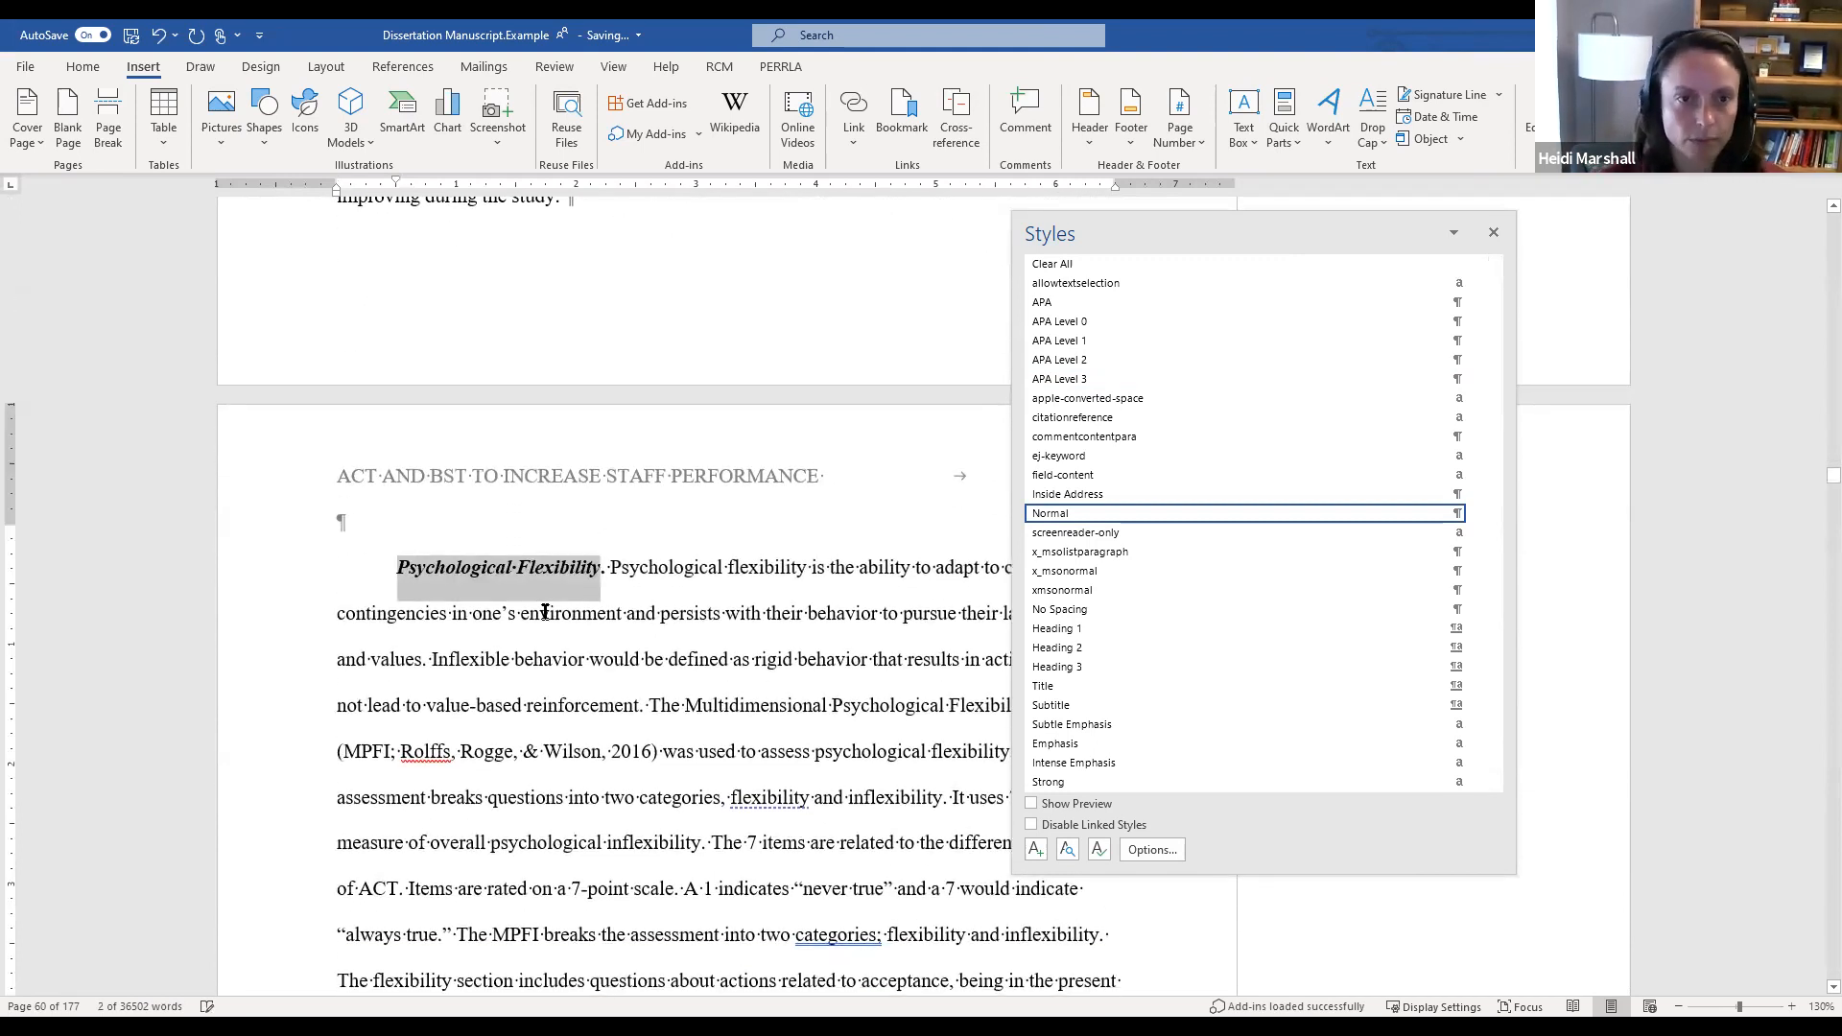
{"action": "scroll", "coordinate": [742, 734], "scroll_direction": "down", "scroll_amount": 10}
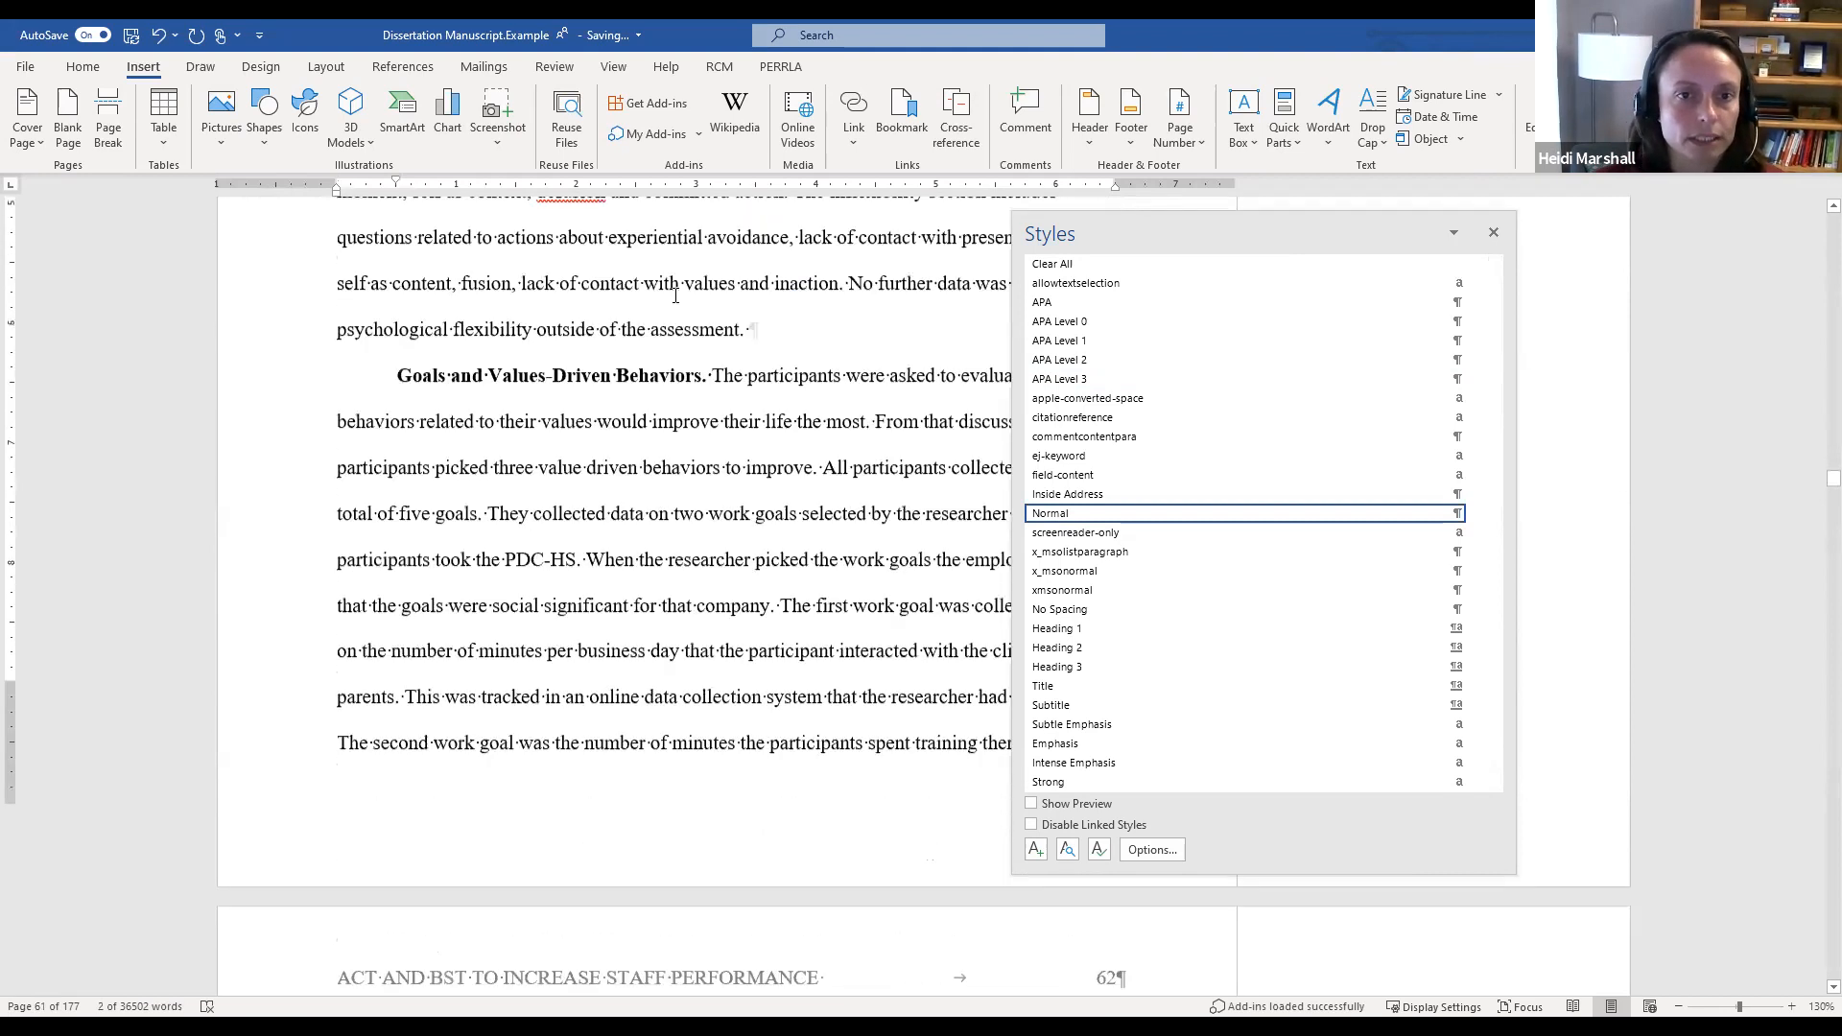
{"action": "left_click_drag", "start_coordinate": [703, 292], "coordinate": [436, 285]}
{"action": "key", "text": "ctrl+i"}
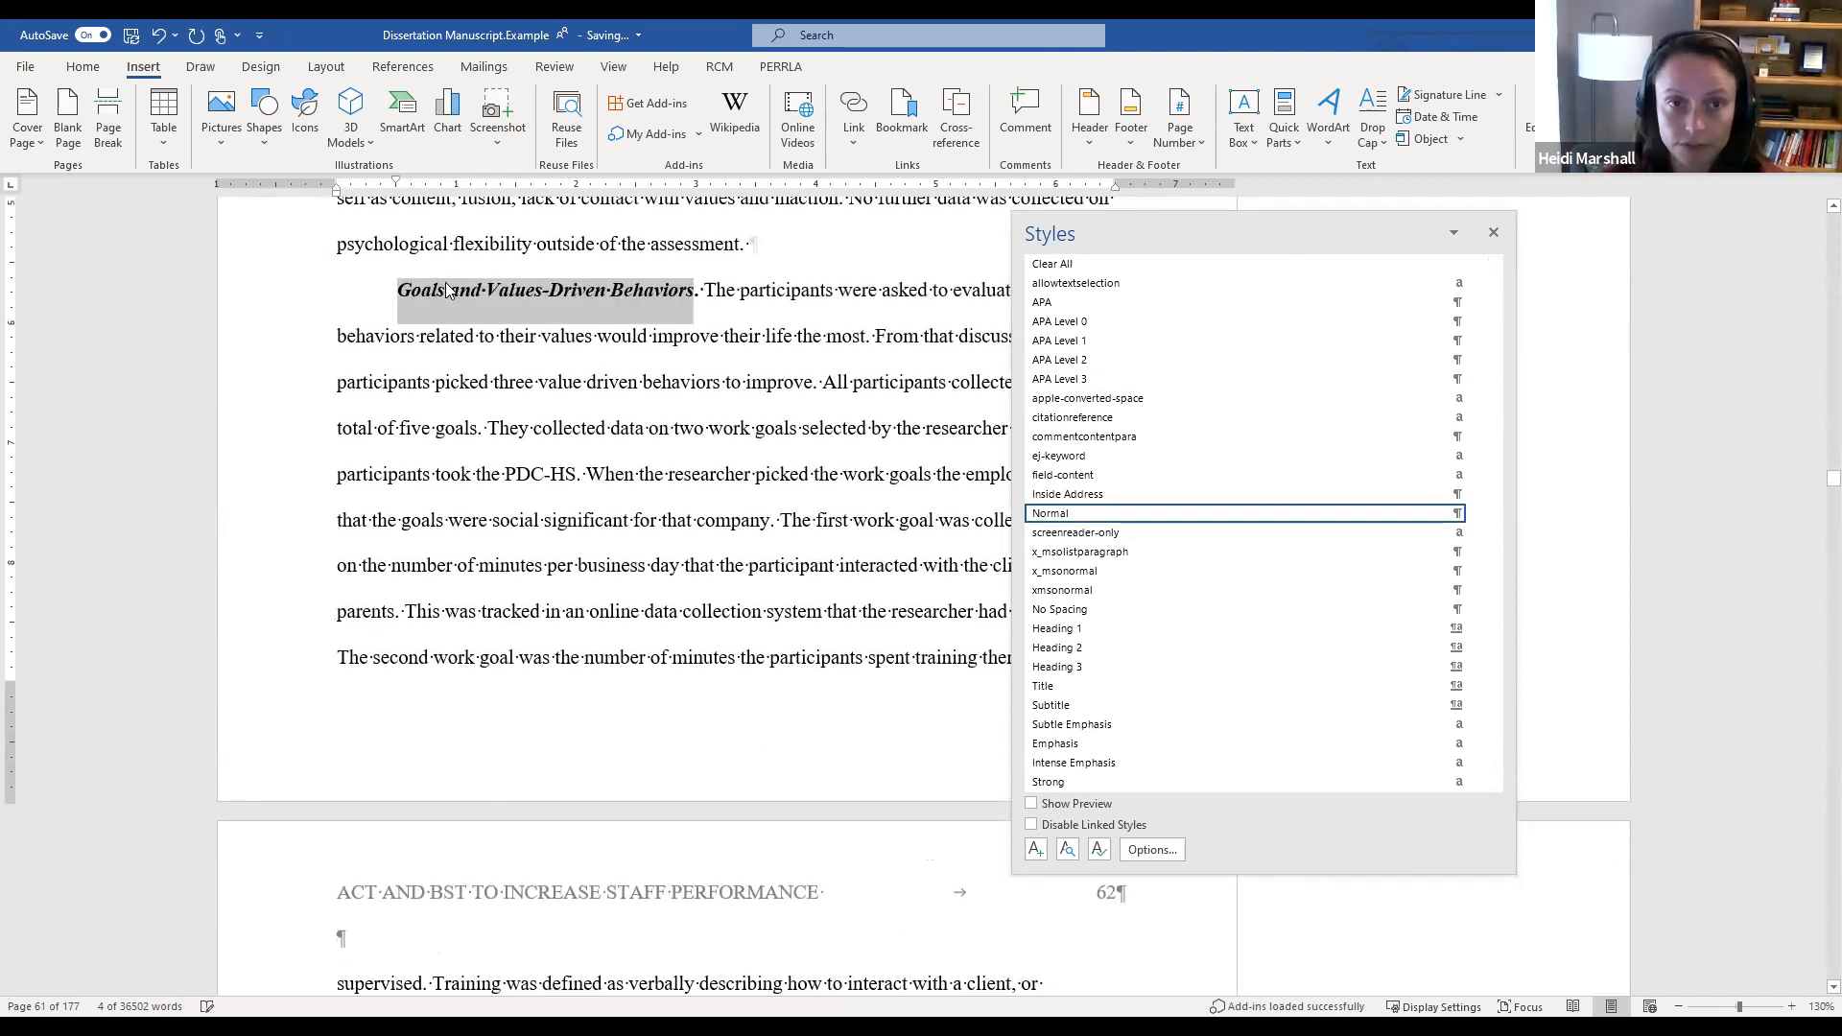
Step: Delete the surplus blank paragraphs above the Table 2 label, leaving a single empty line
{"action": "scroll", "coordinate": [735, 586], "scroll_direction": "down", "scroll_amount": 14}
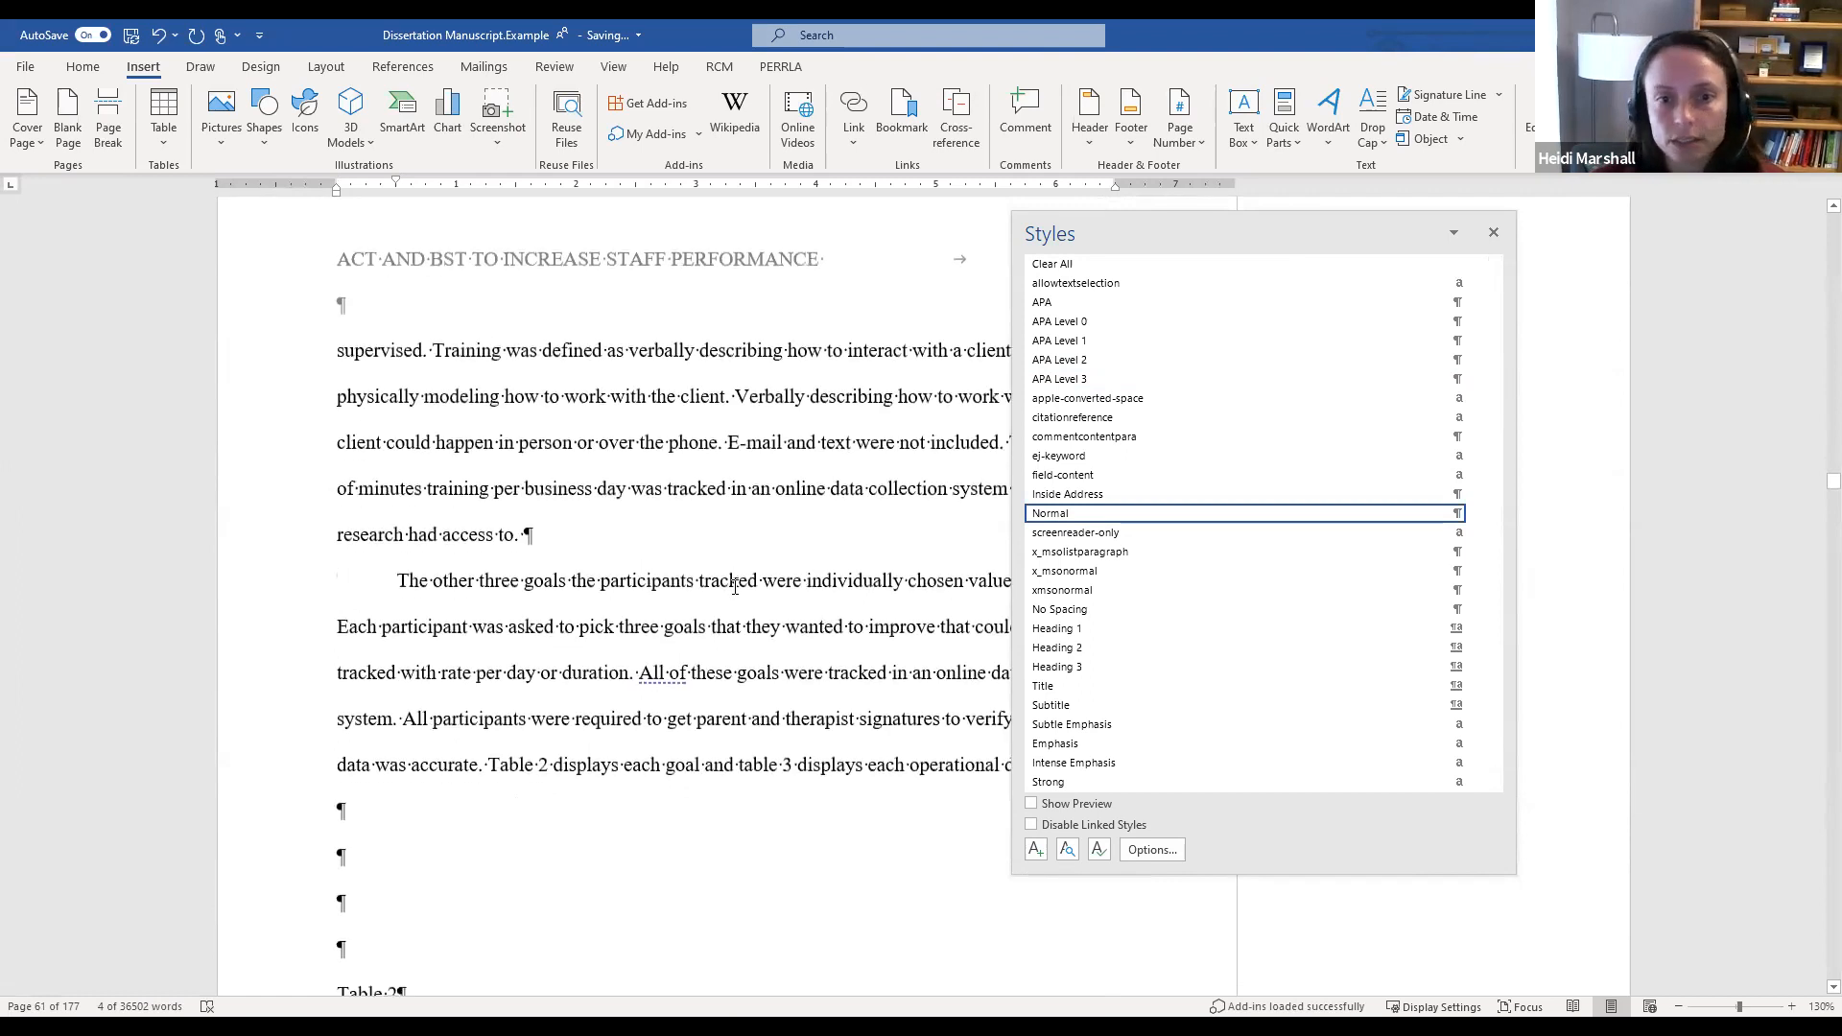
{"action": "scroll", "coordinate": [735, 586], "scroll_direction": "up", "scroll_amount": 3}
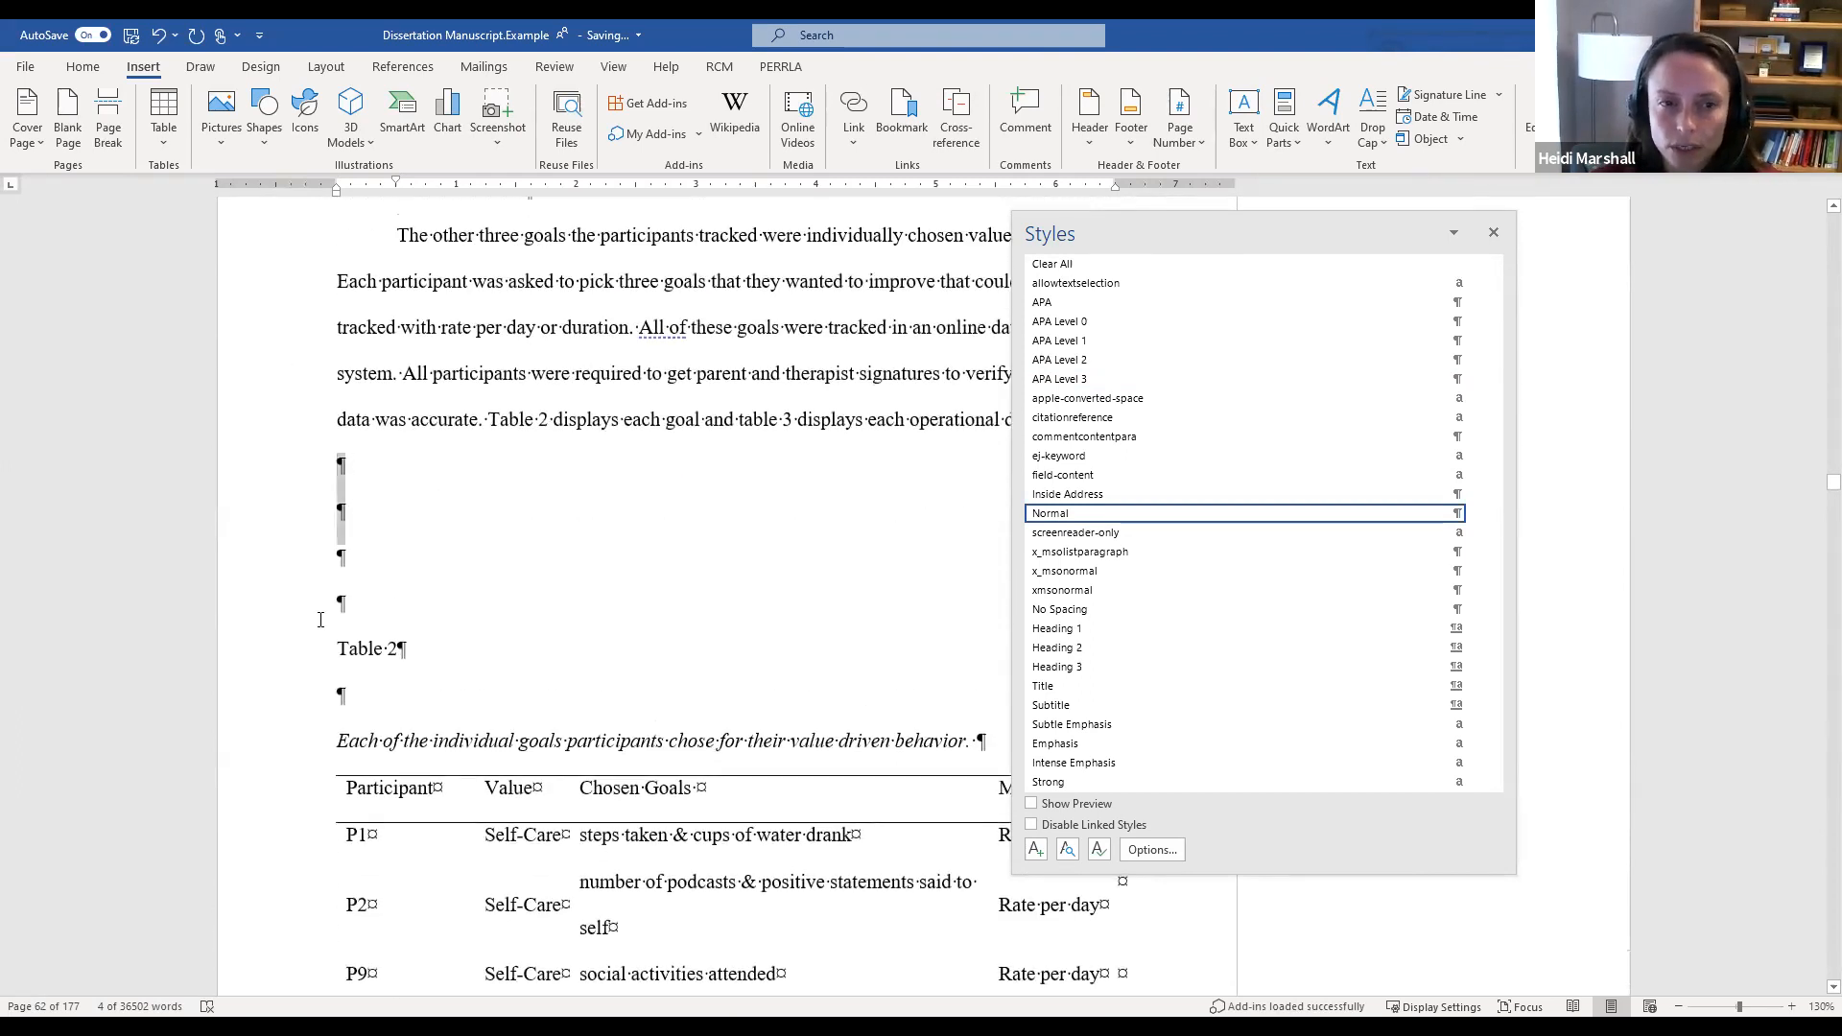
{"action": "key", "text": "Delete"}
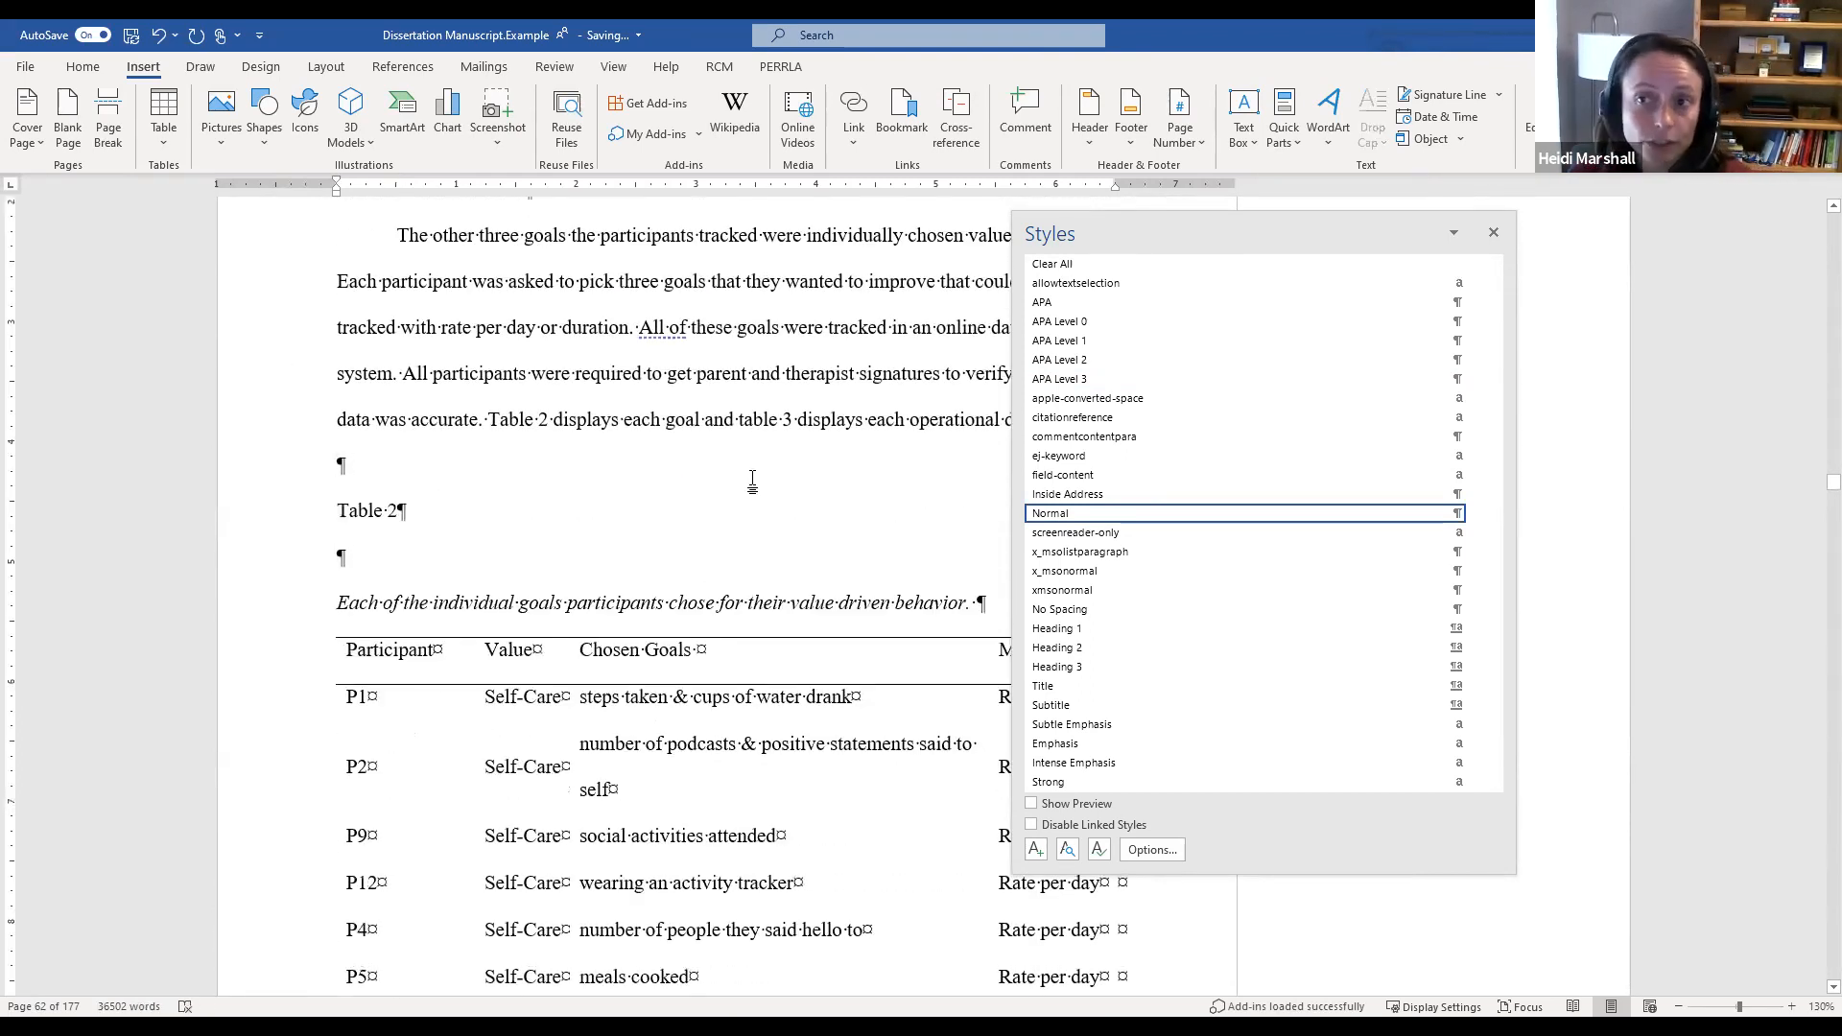
Step: Apply the APA Level 2 style to the Procedures heading below Table 3
{"action": "scroll", "coordinate": [752, 482], "scroll_direction": "down", "scroll_amount": 12}
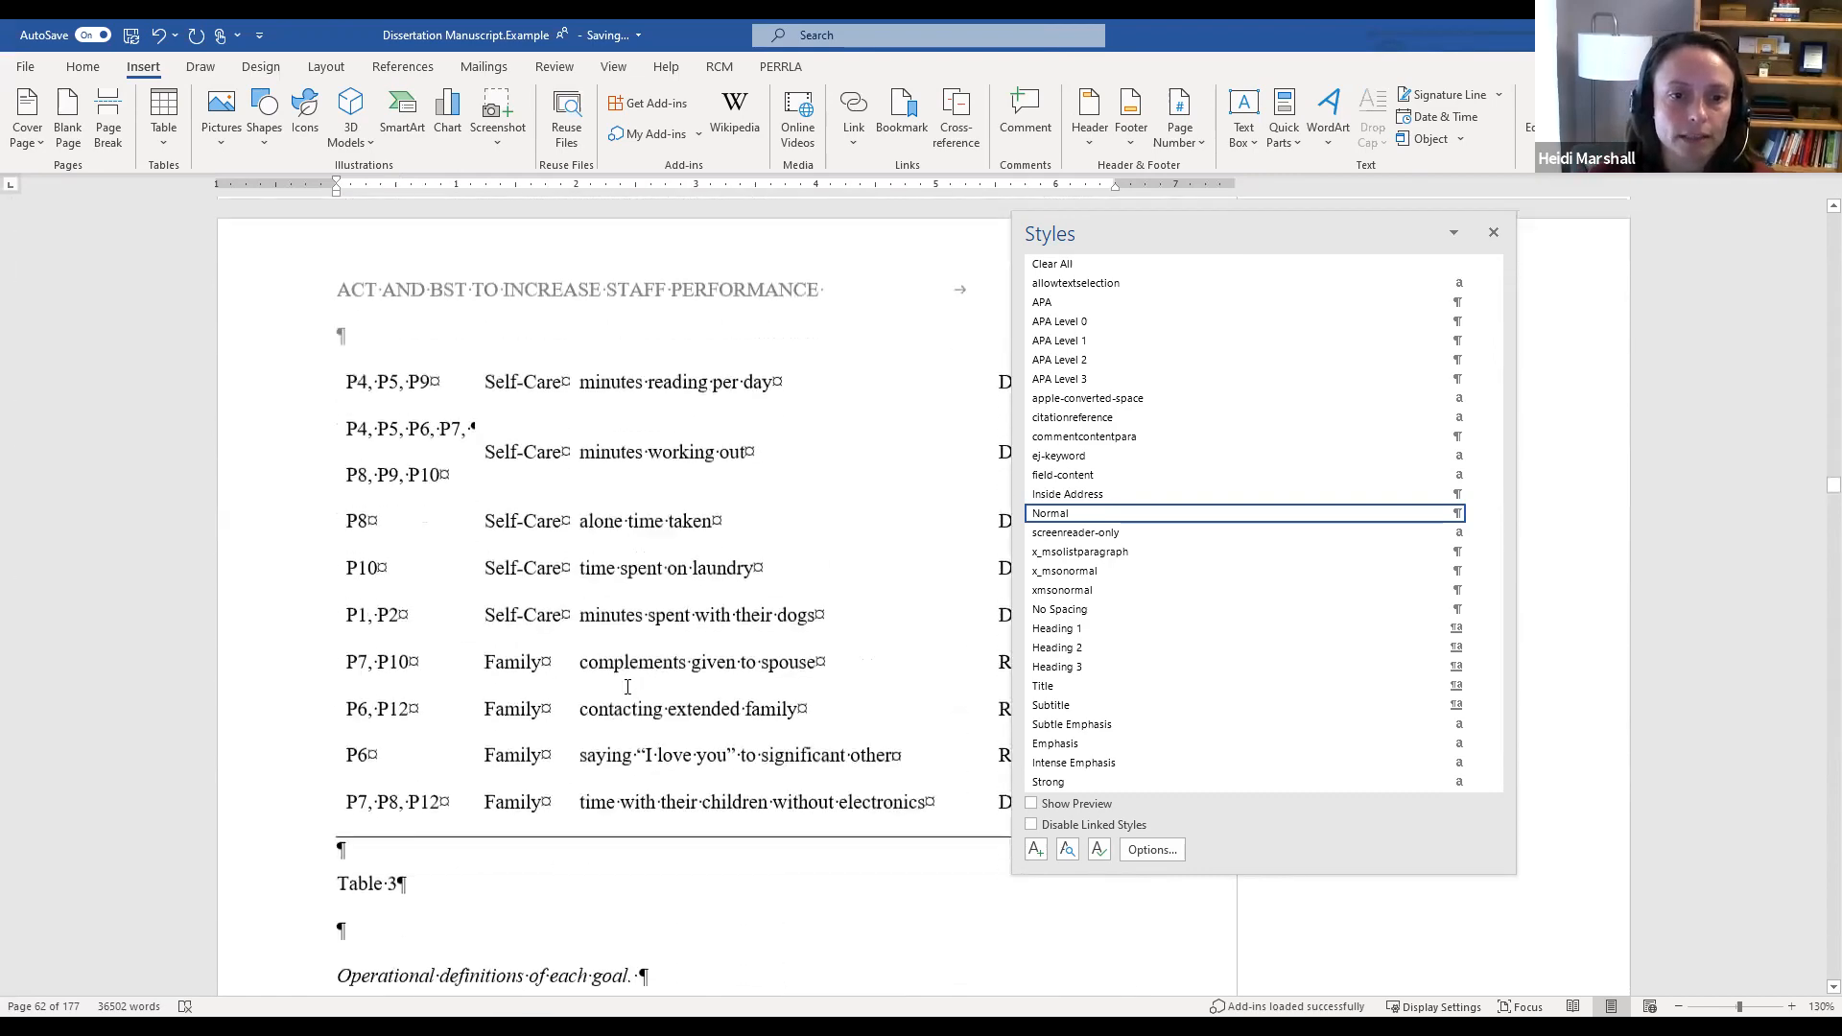
{"action": "scroll", "coordinate": [627, 687], "scroll_direction": "down", "scroll_amount": 20}
{"action": "scroll", "coordinate": [629, 687], "scroll_direction": "down", "scroll_amount": 20}
{"action": "scroll", "coordinate": [746, 584], "scroll_direction": "up", "scroll_amount": 4}
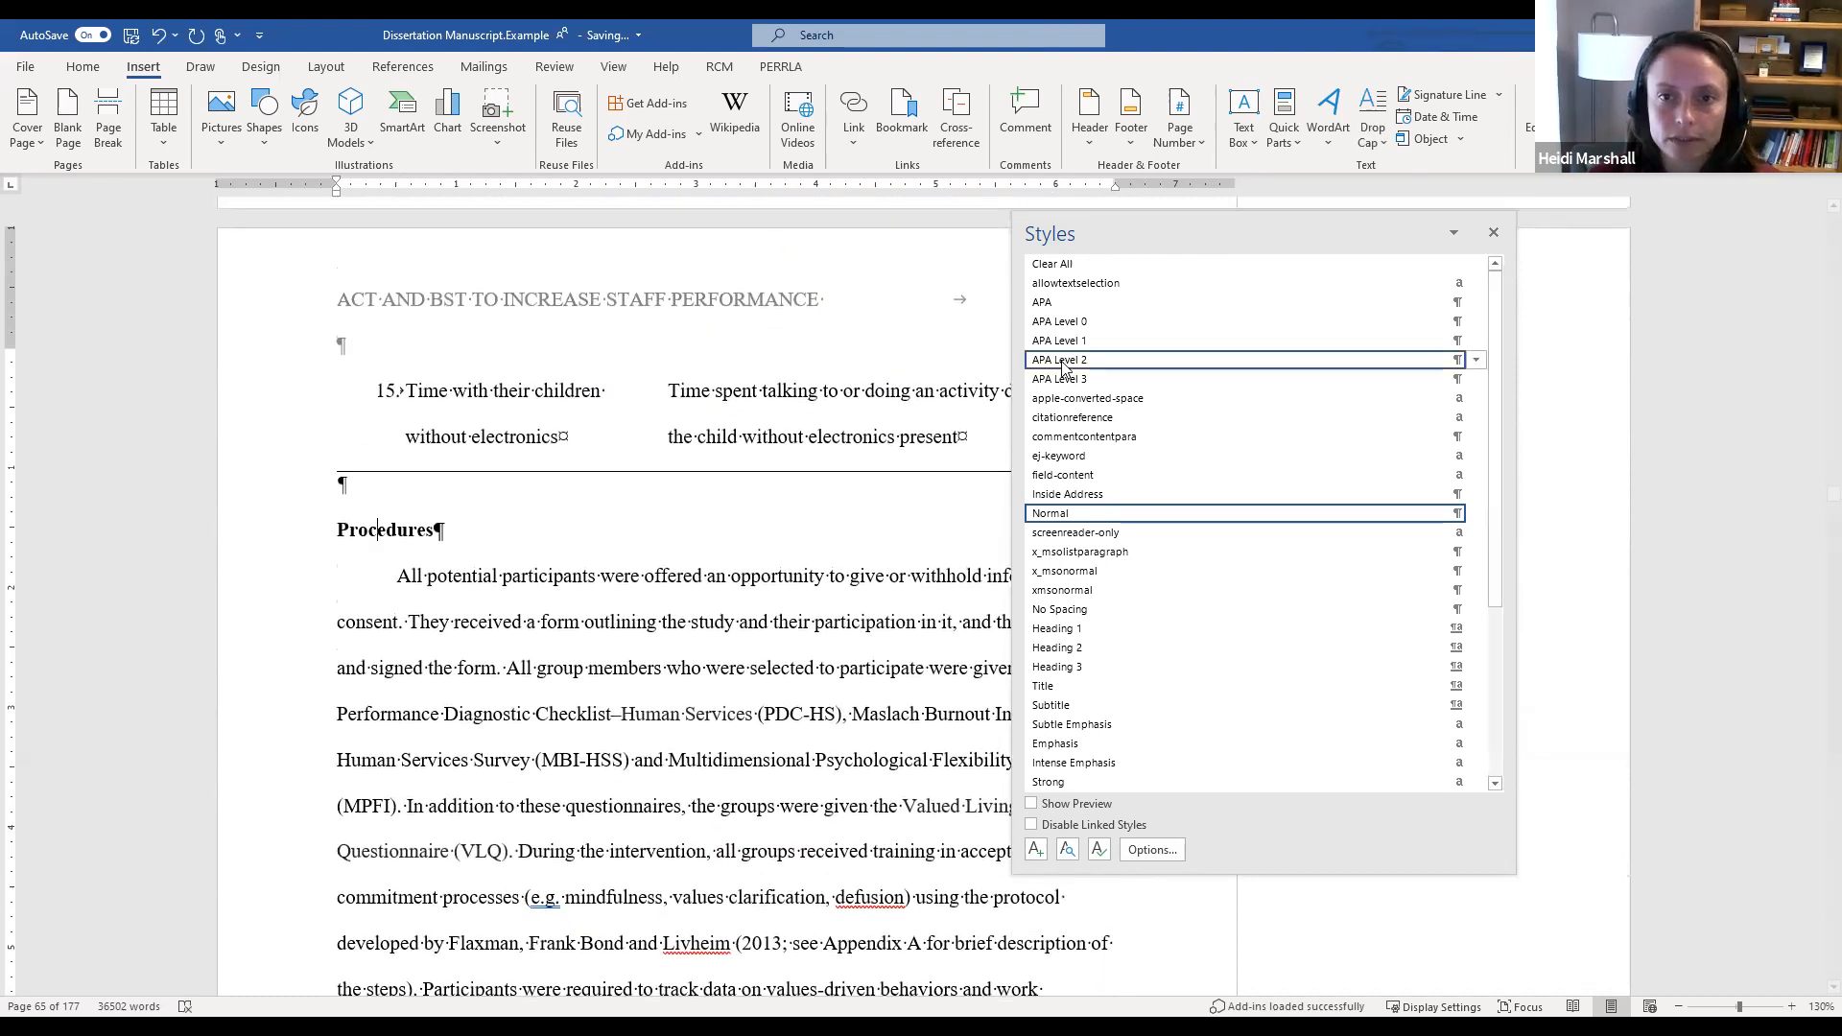
{"action": "left_click", "coordinate": [1064, 360]}
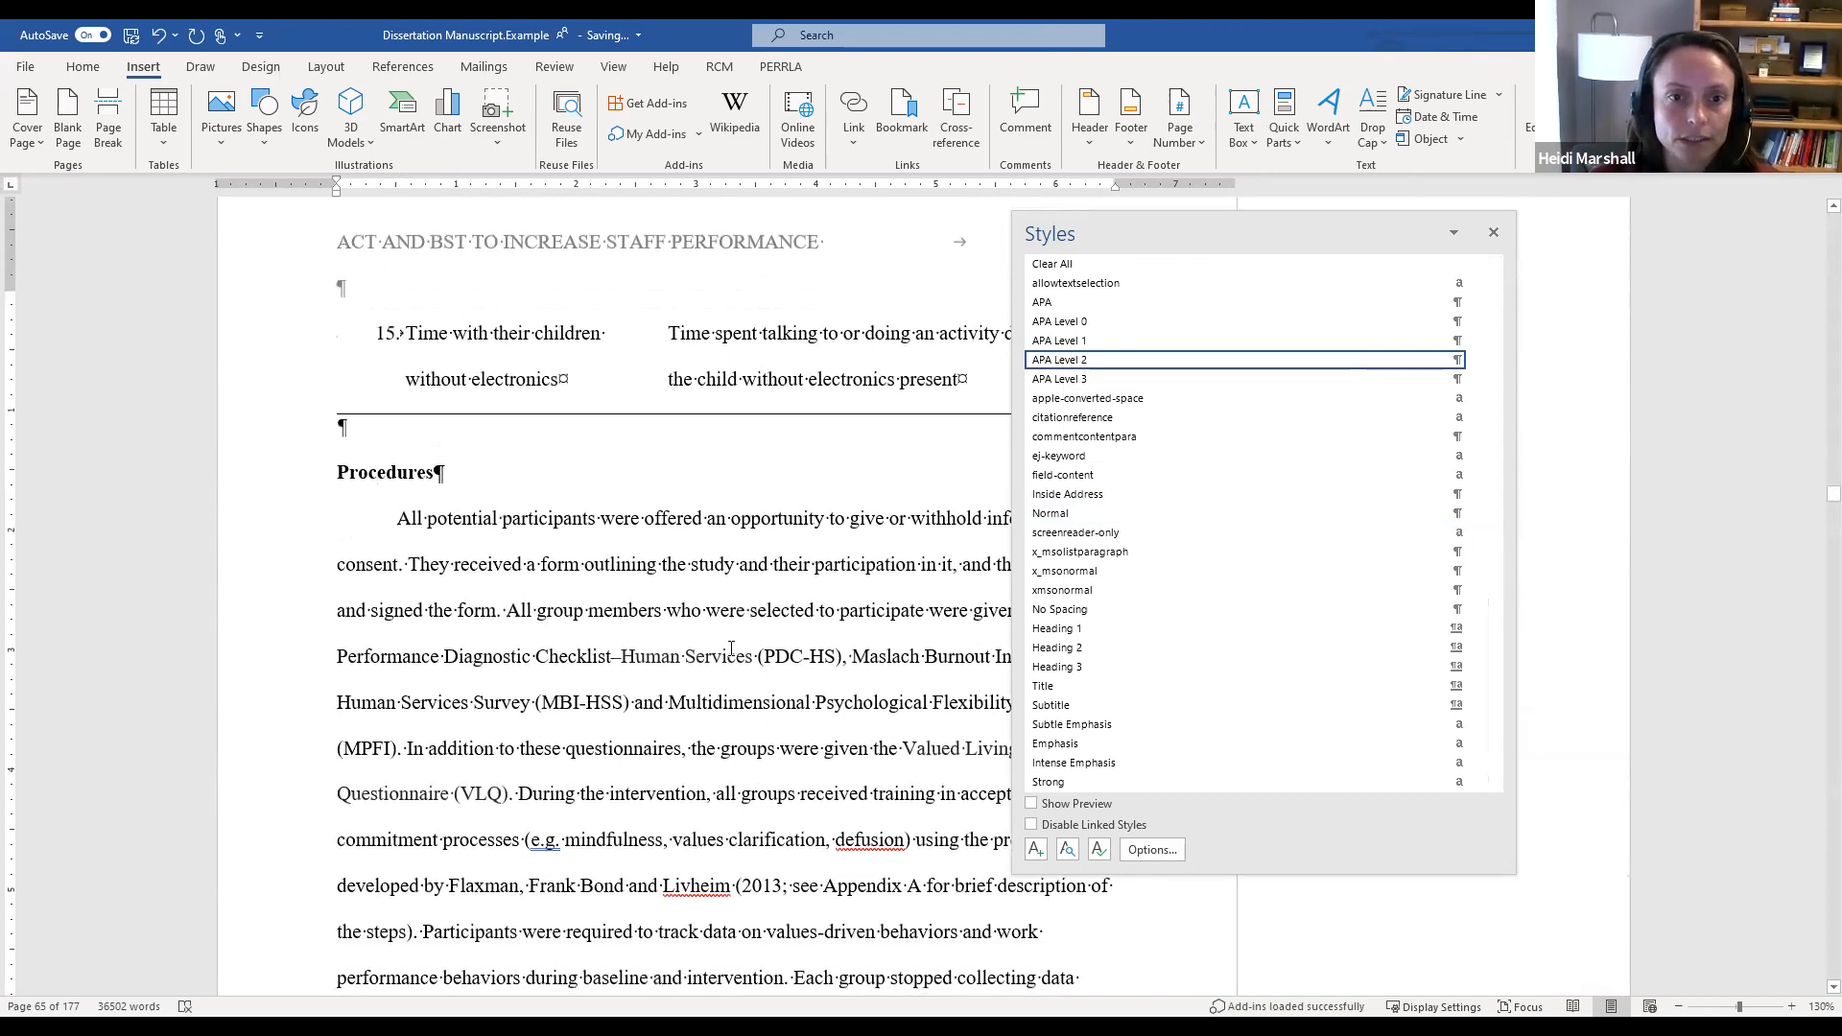
Step: Apply the APA Level 2 style to the Social Validity heading near the end of Chapter 3
{"action": "left_click", "coordinate": [731, 649]}
{"action": "scroll", "coordinate": [734, 649], "scroll_direction": "down", "scroll_amount": 2}
{"action": "scroll", "coordinate": [735, 649], "scroll_direction": "down", "scroll_amount": 8}
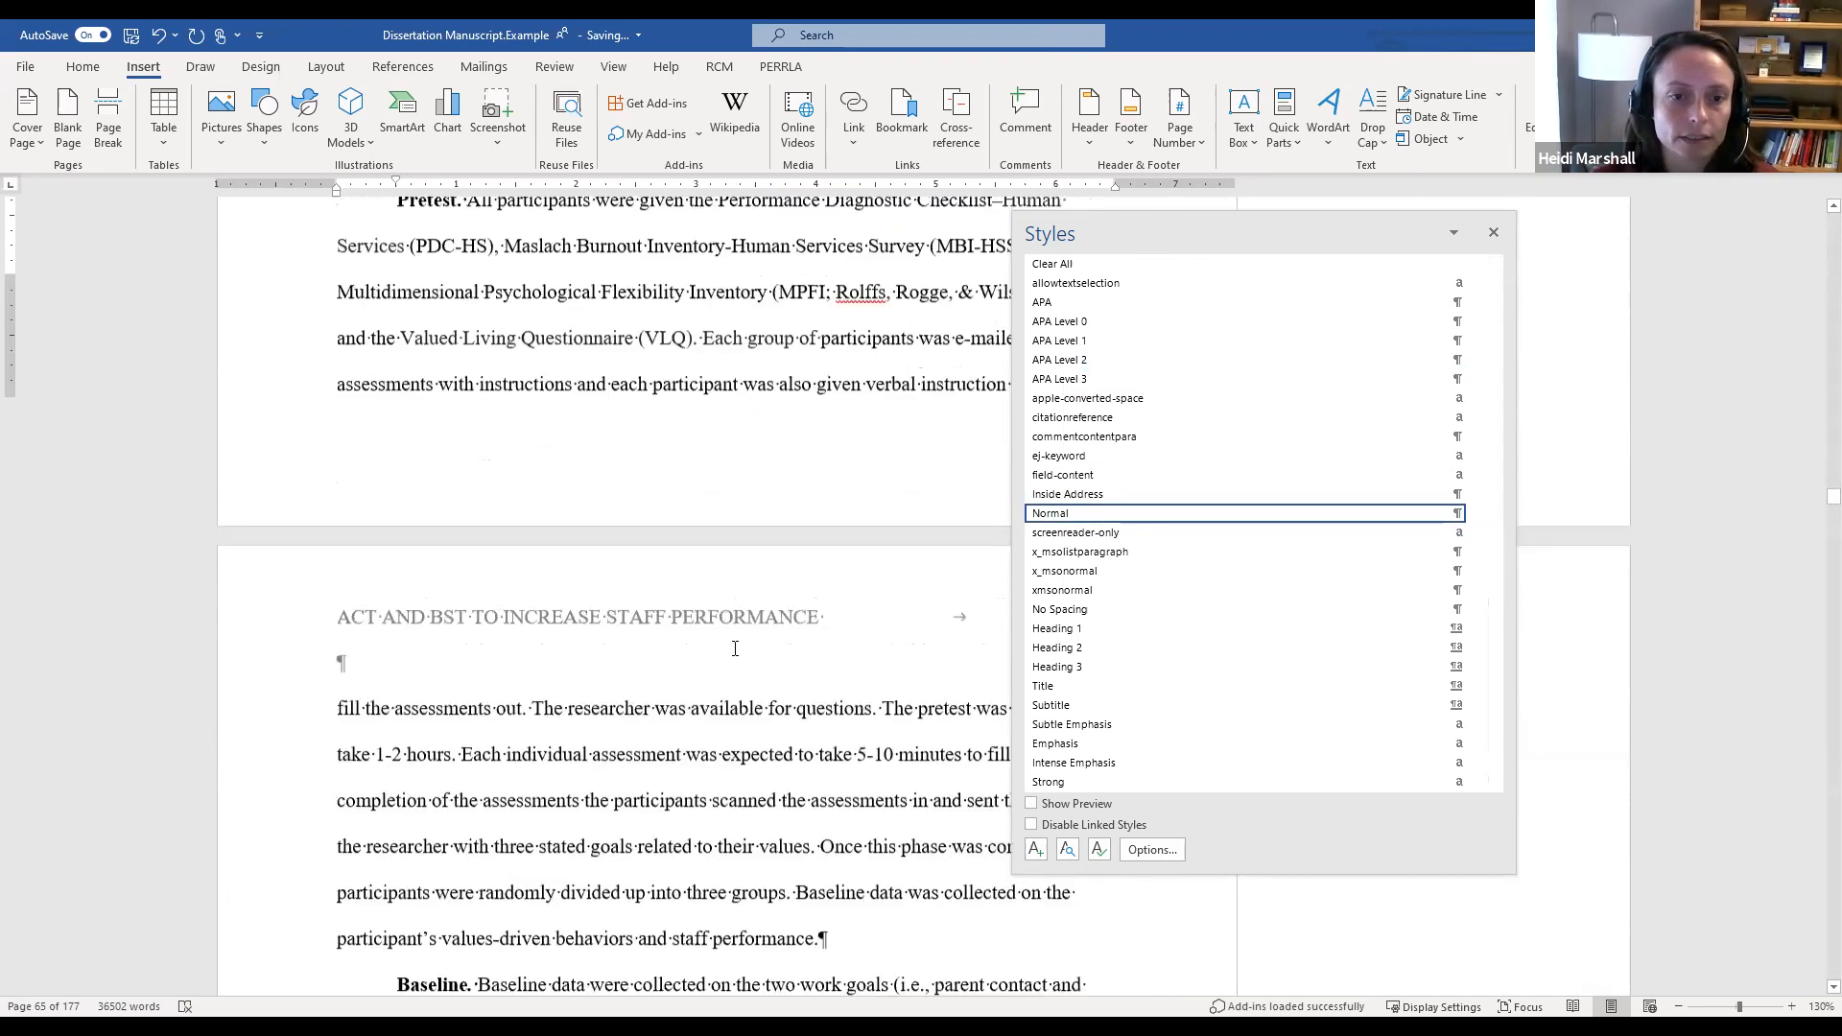
{"action": "scroll", "coordinate": [679, 641], "scroll_direction": "down", "scroll_amount": 4}
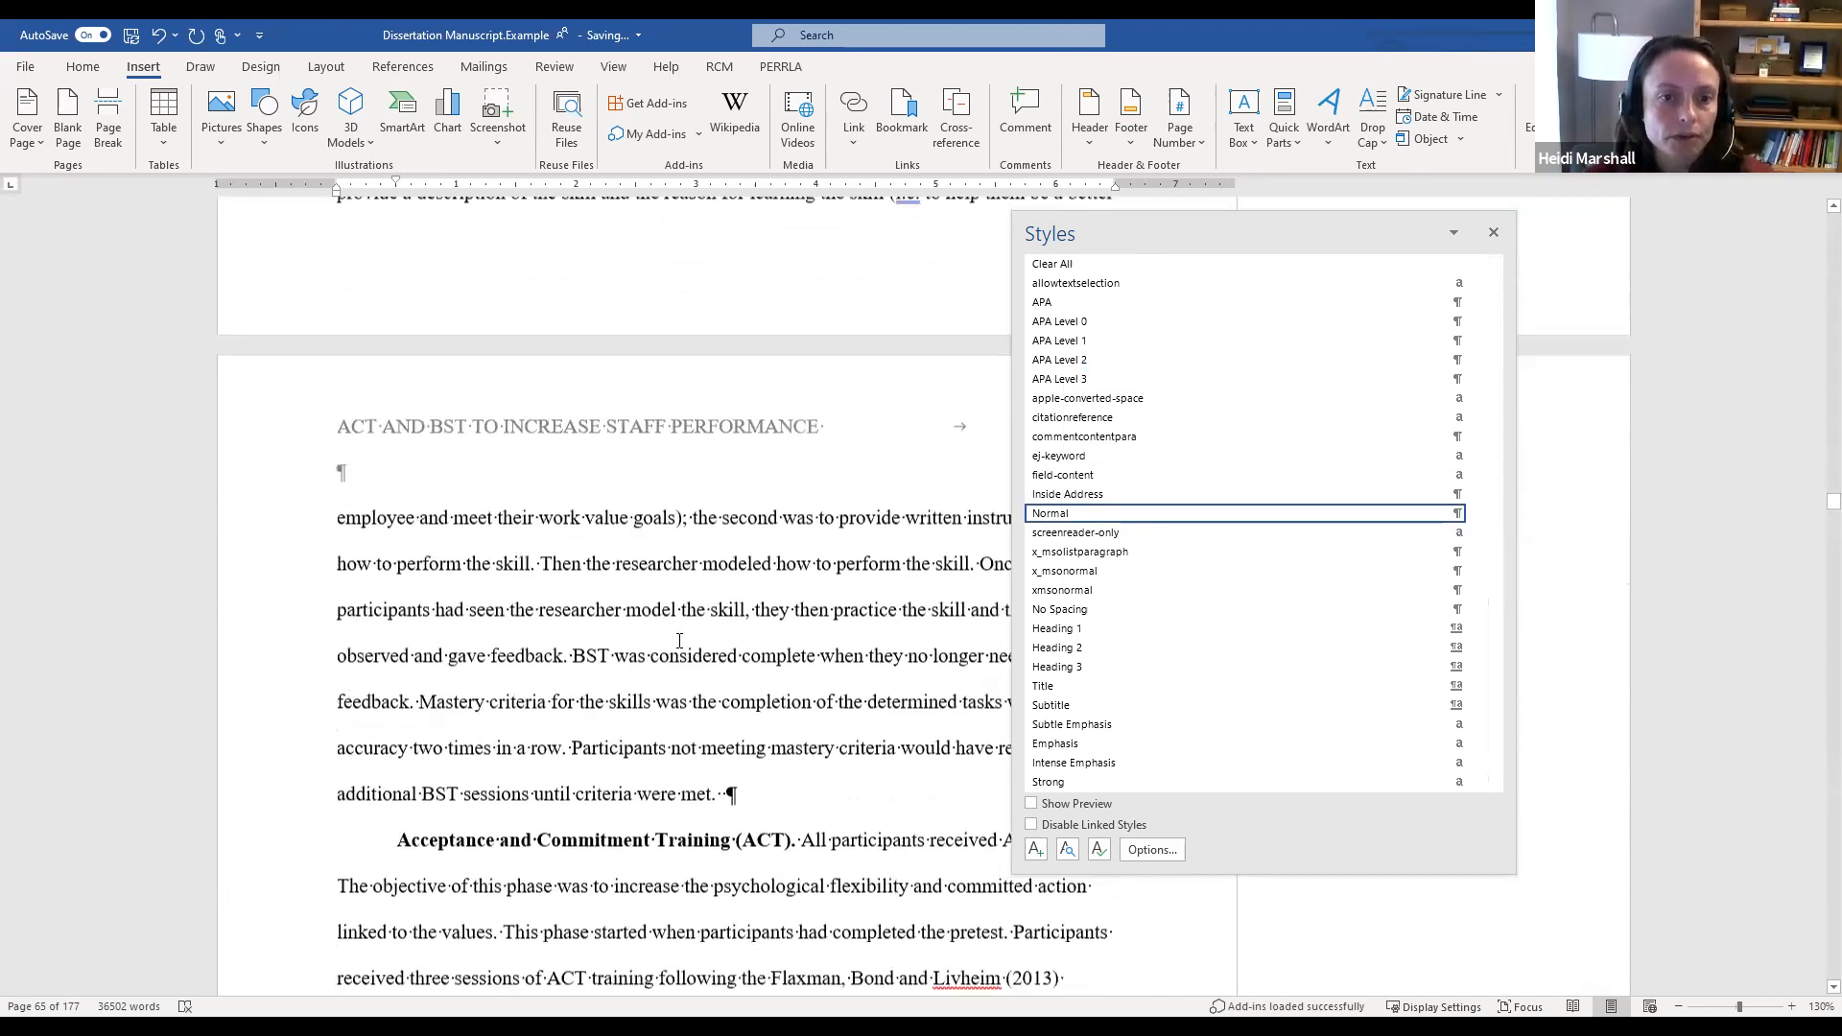
{"action": "scroll", "coordinate": [679, 641], "scroll_direction": "down", "scroll_amount": 16}
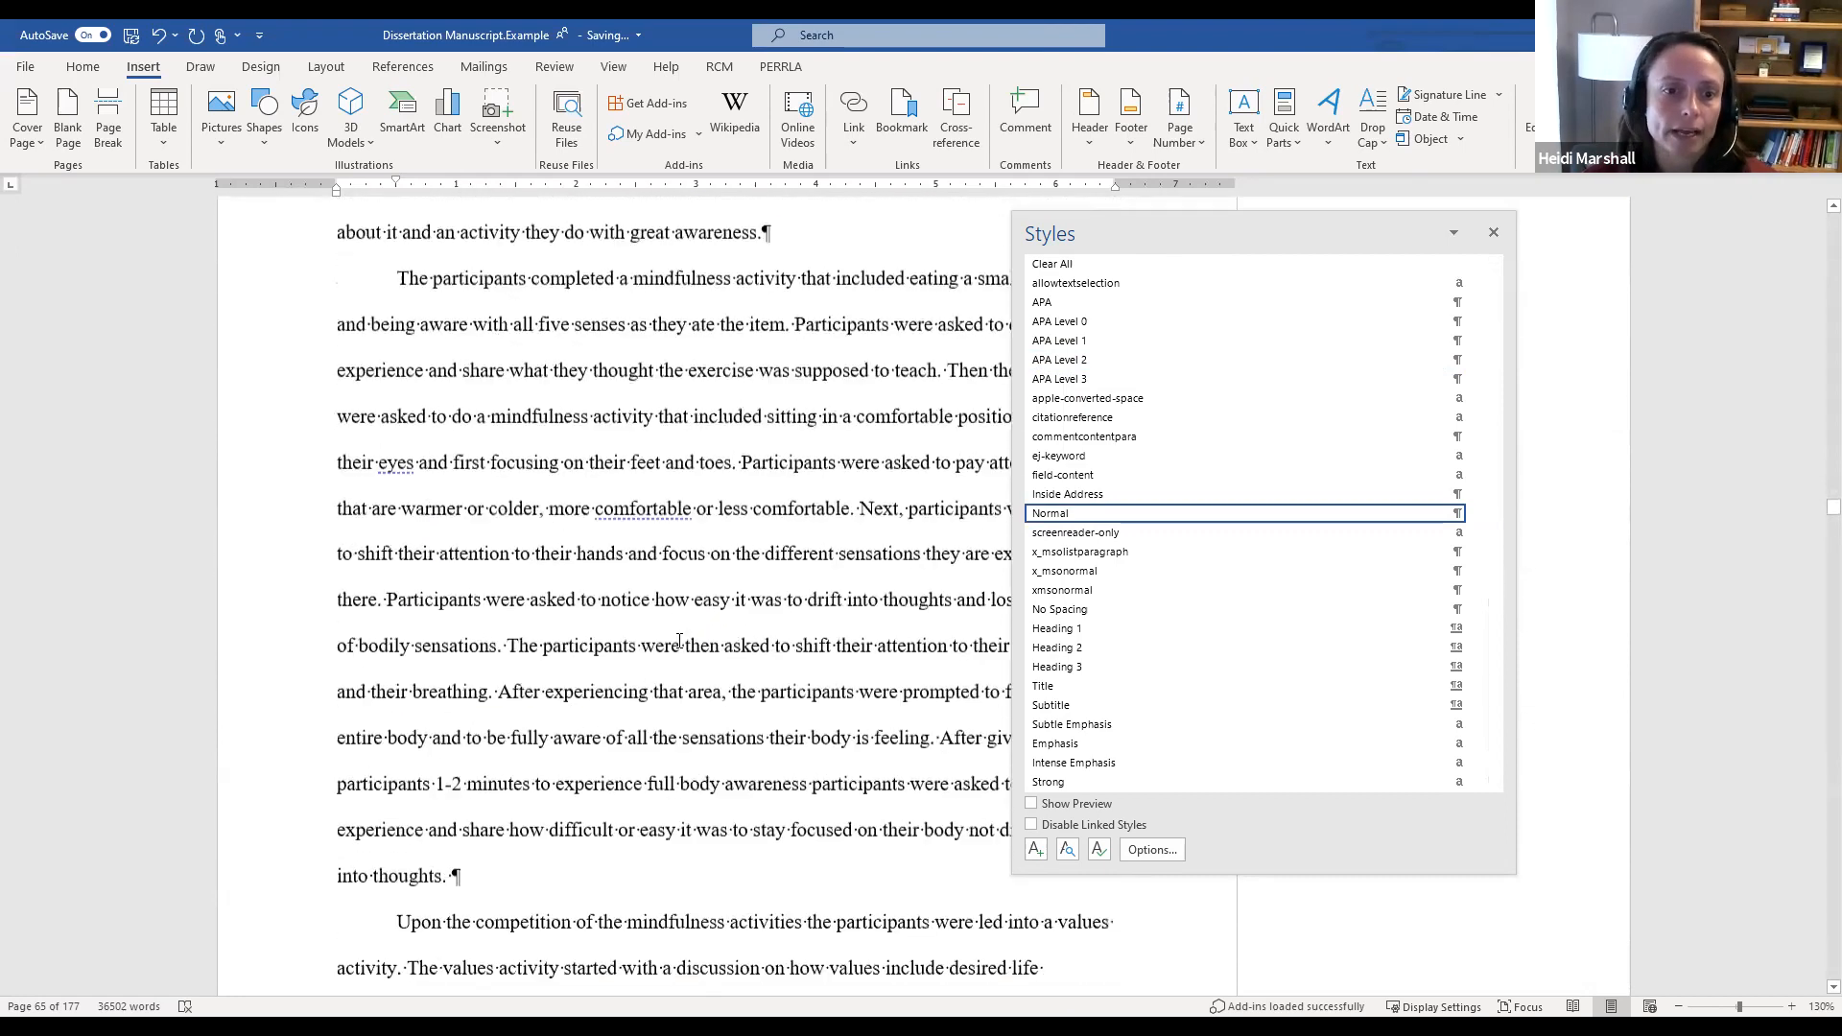
{"action": "scroll", "coordinate": [679, 641], "scroll_direction": "down", "scroll_amount": 4}
{"action": "scroll", "coordinate": [679, 647], "scroll_direction": "down", "scroll_amount": 10}
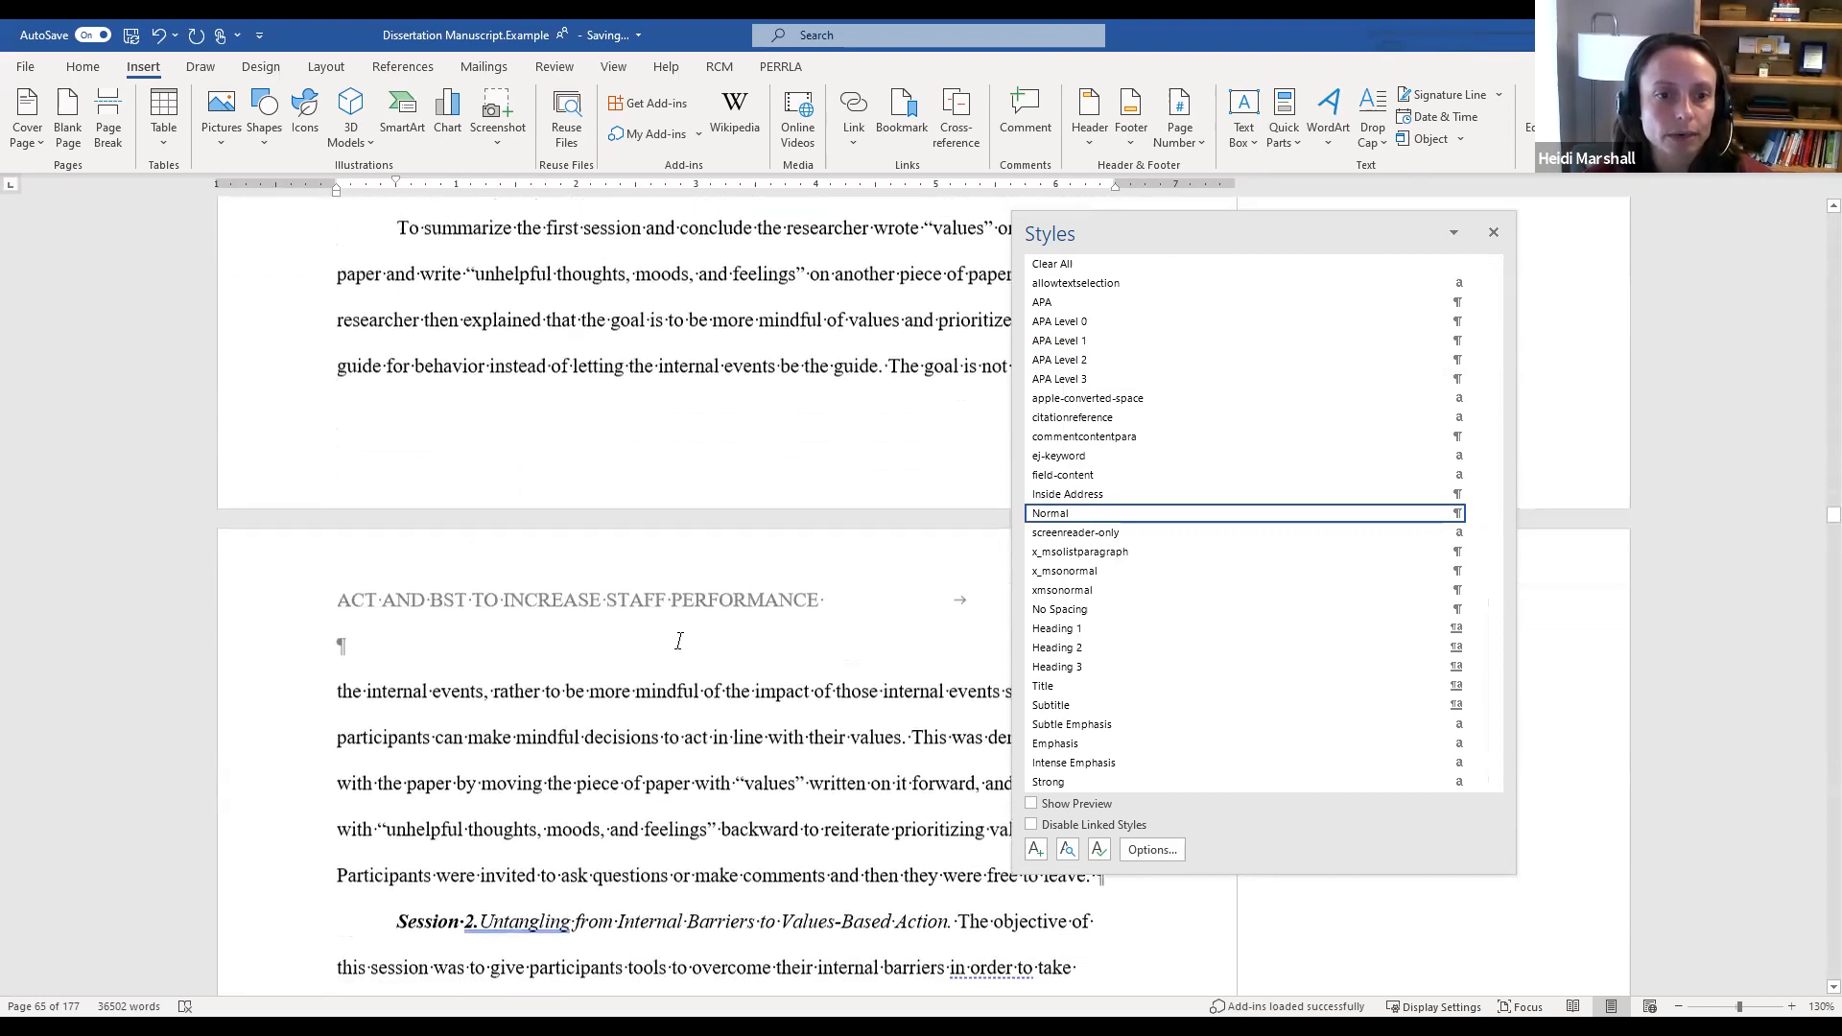
{"action": "scroll", "coordinate": [679, 640], "scroll_direction": "down", "scroll_amount": 13}
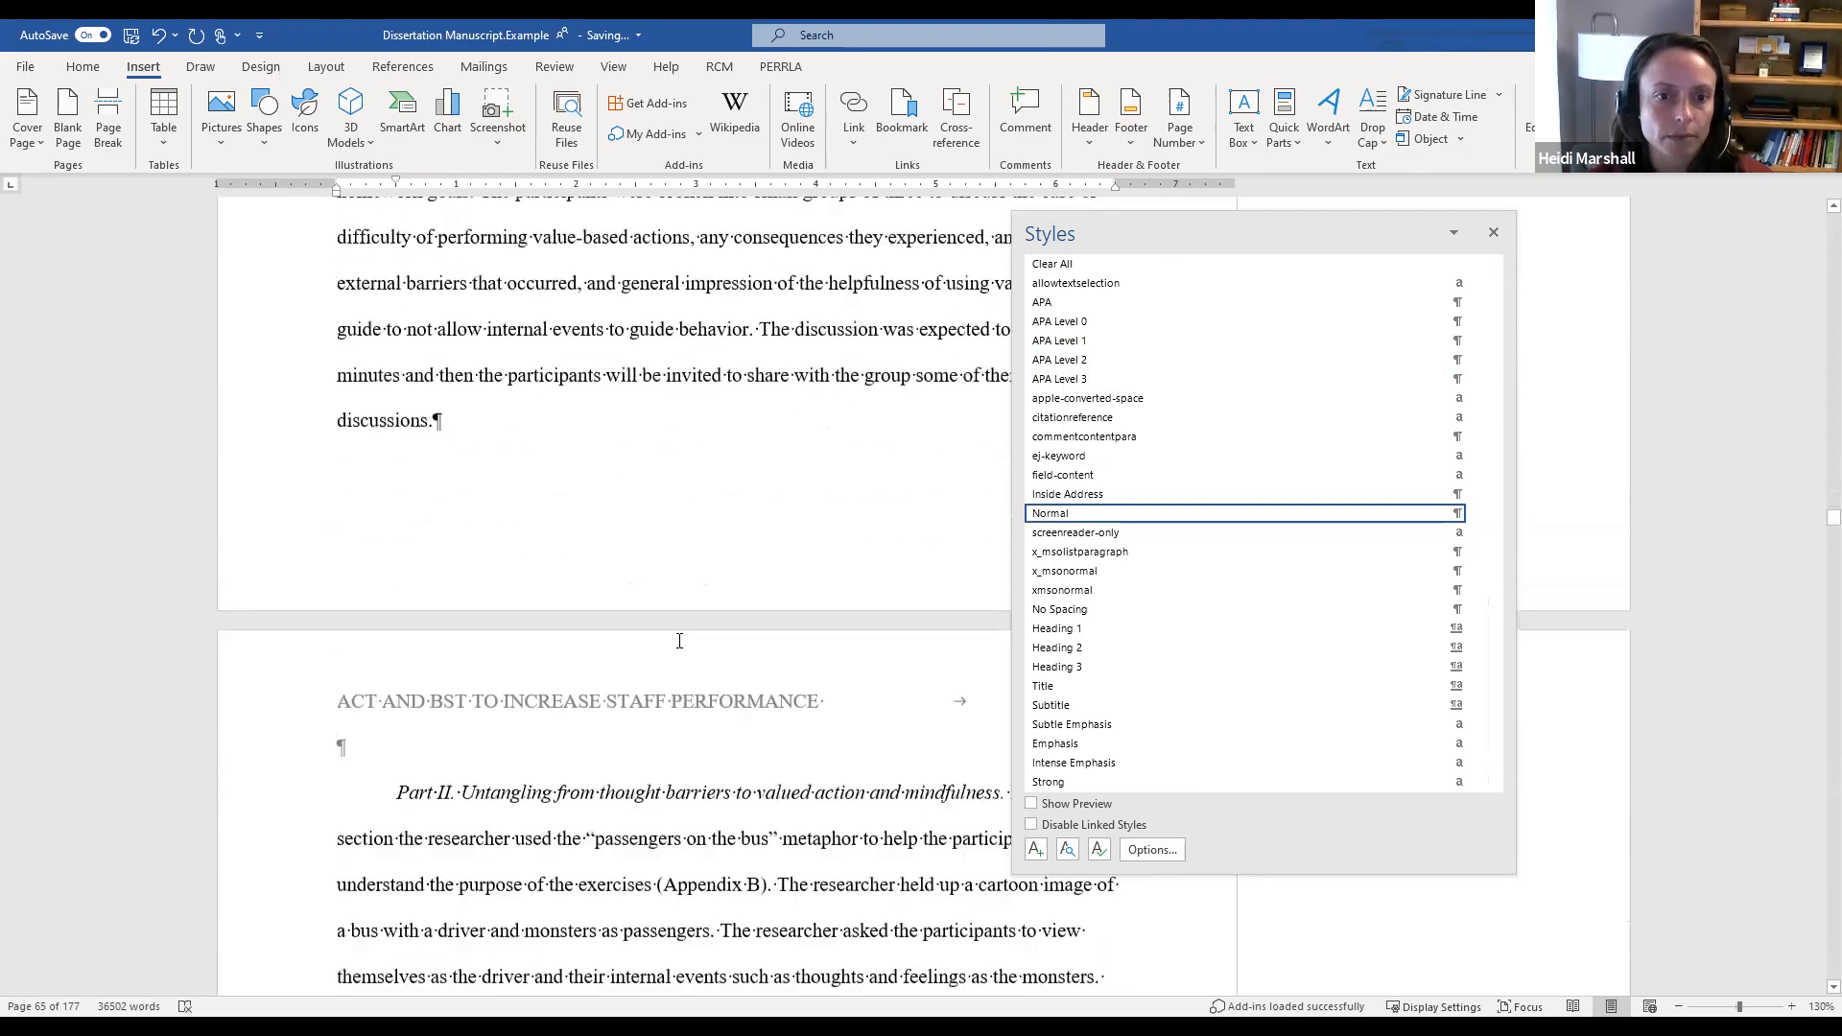
{"action": "scroll", "coordinate": [679, 640], "scroll_direction": "down", "scroll_amount": 15}
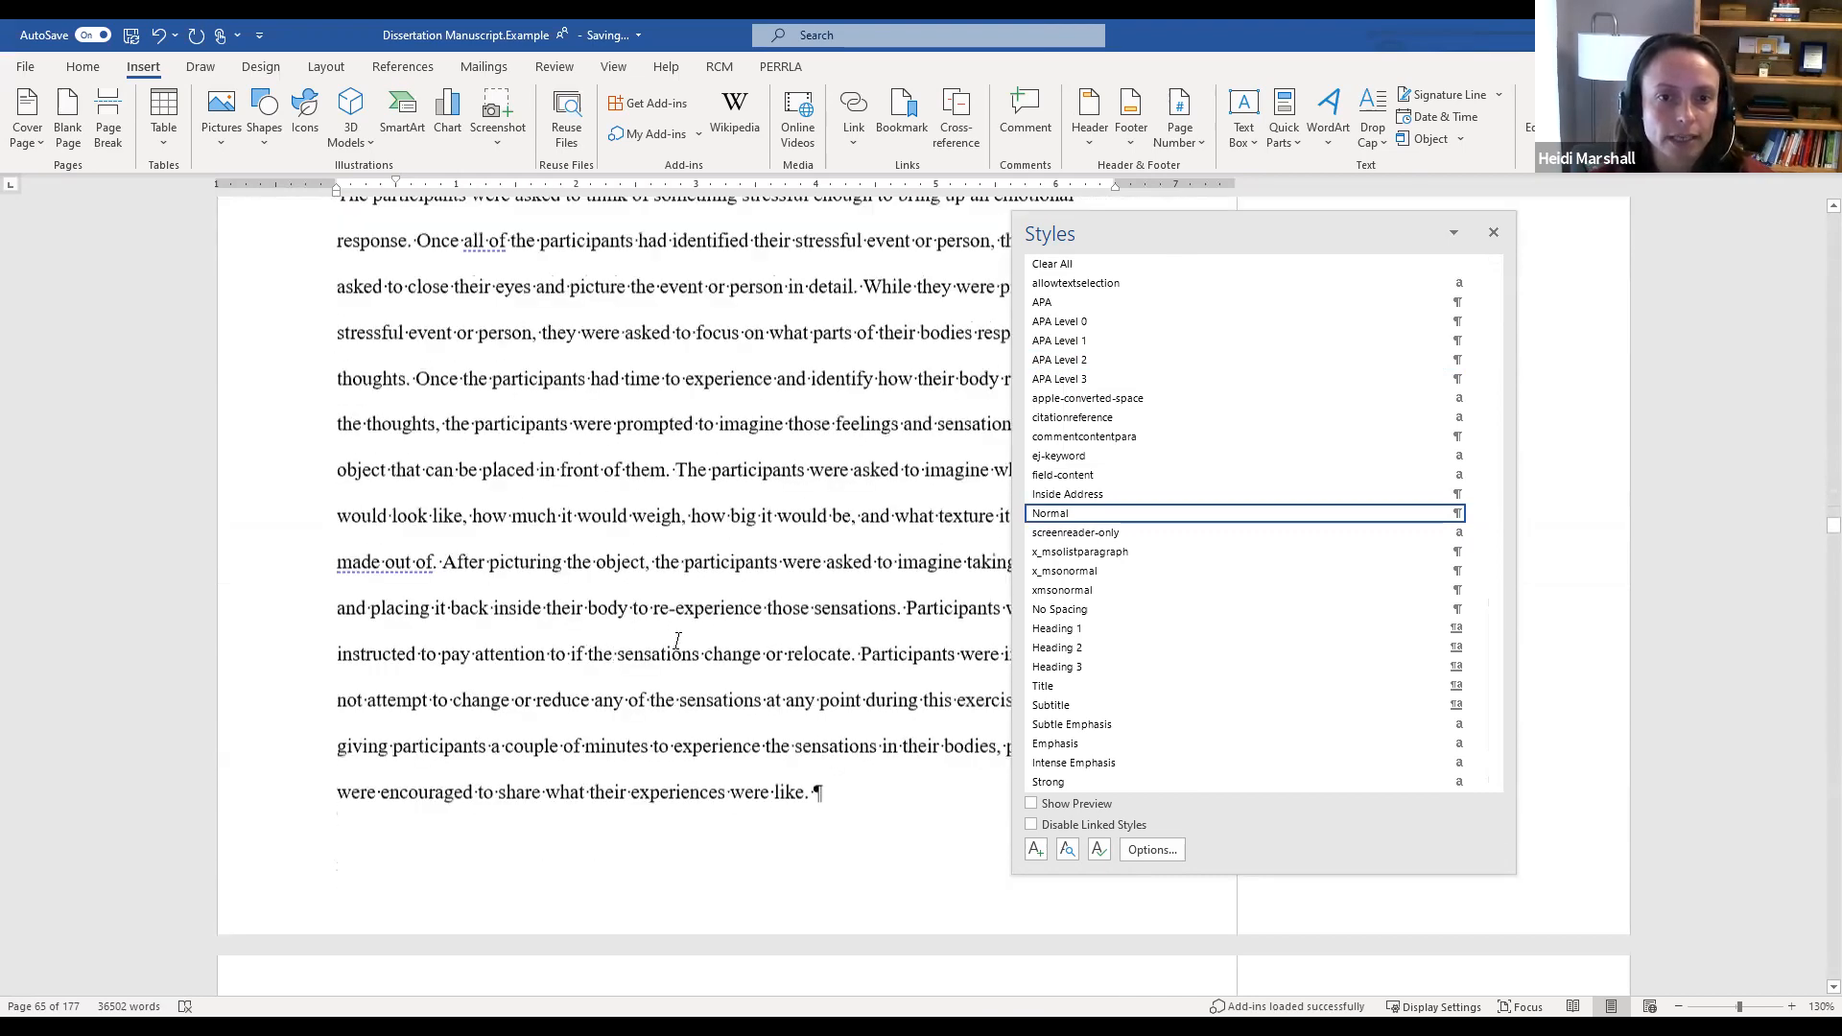
{"action": "scroll", "coordinate": [680, 640], "scroll_direction": "down", "scroll_amount": 8}
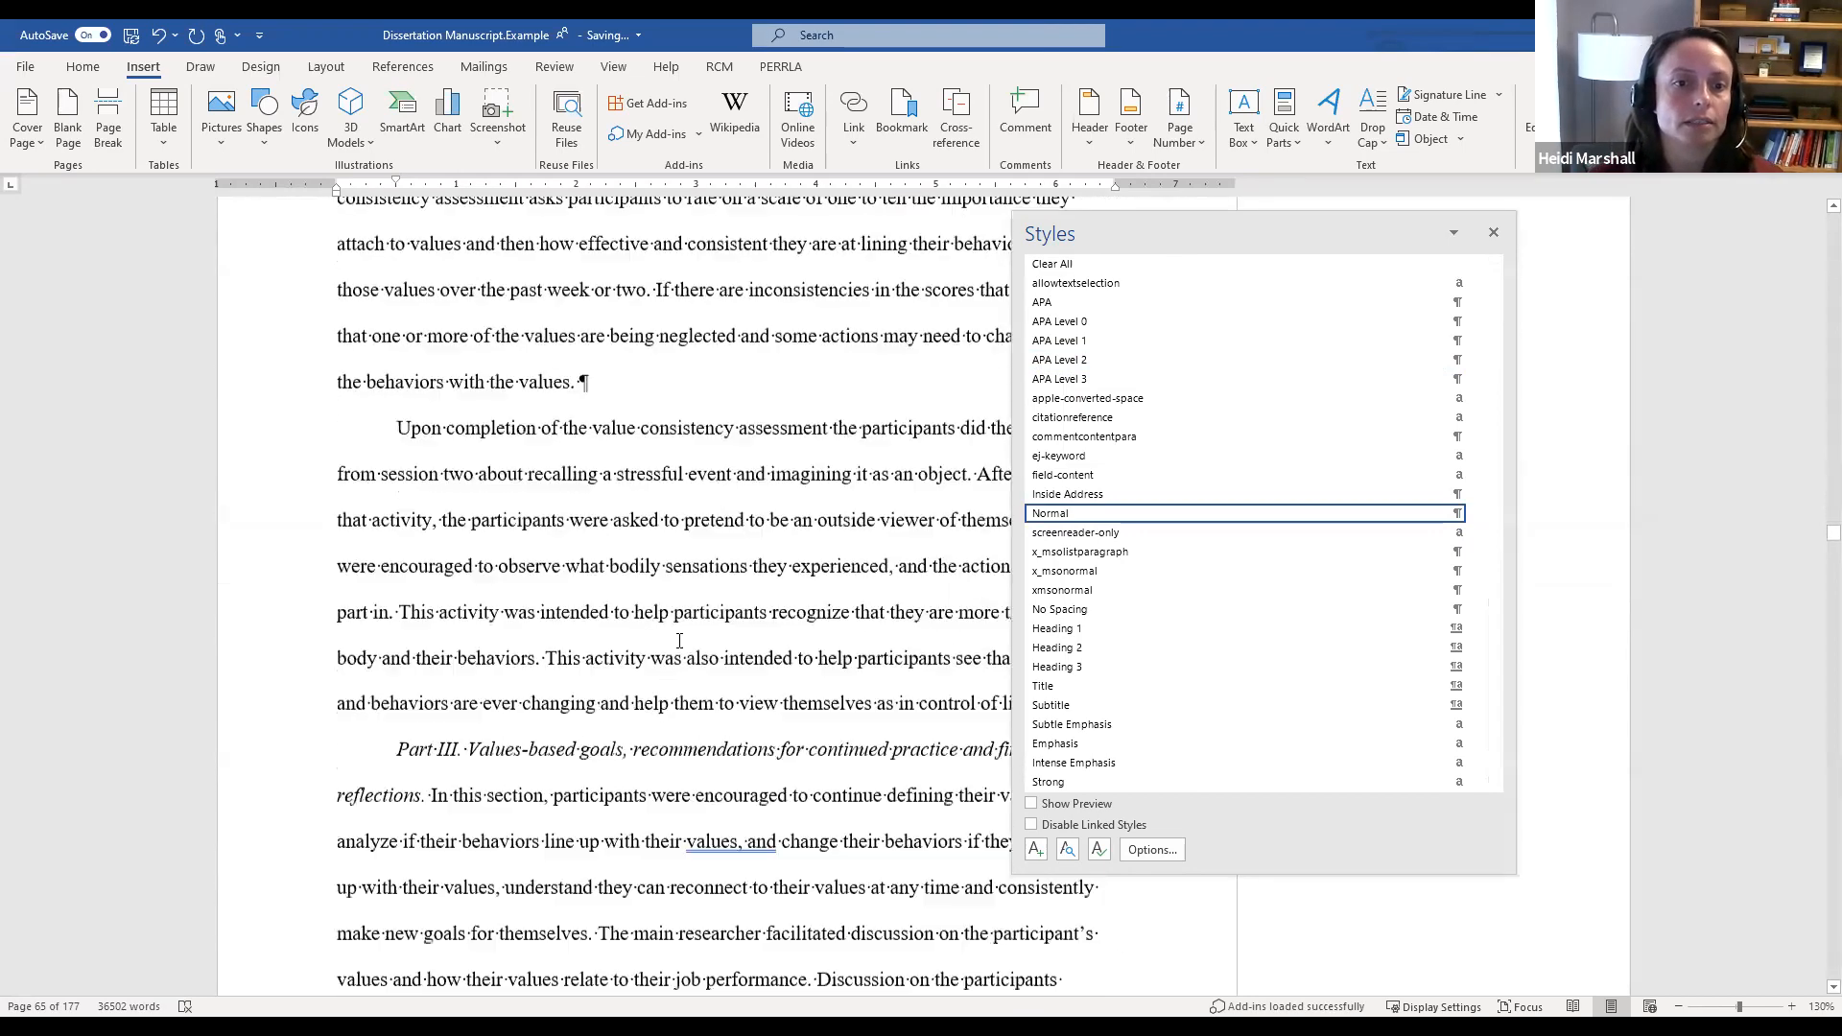
{"action": "scroll", "coordinate": [679, 641], "scroll_direction": "down", "scroll_amount": 12}
{"action": "scroll", "coordinate": [679, 640], "scroll_direction": "up", "scroll_amount": 2}
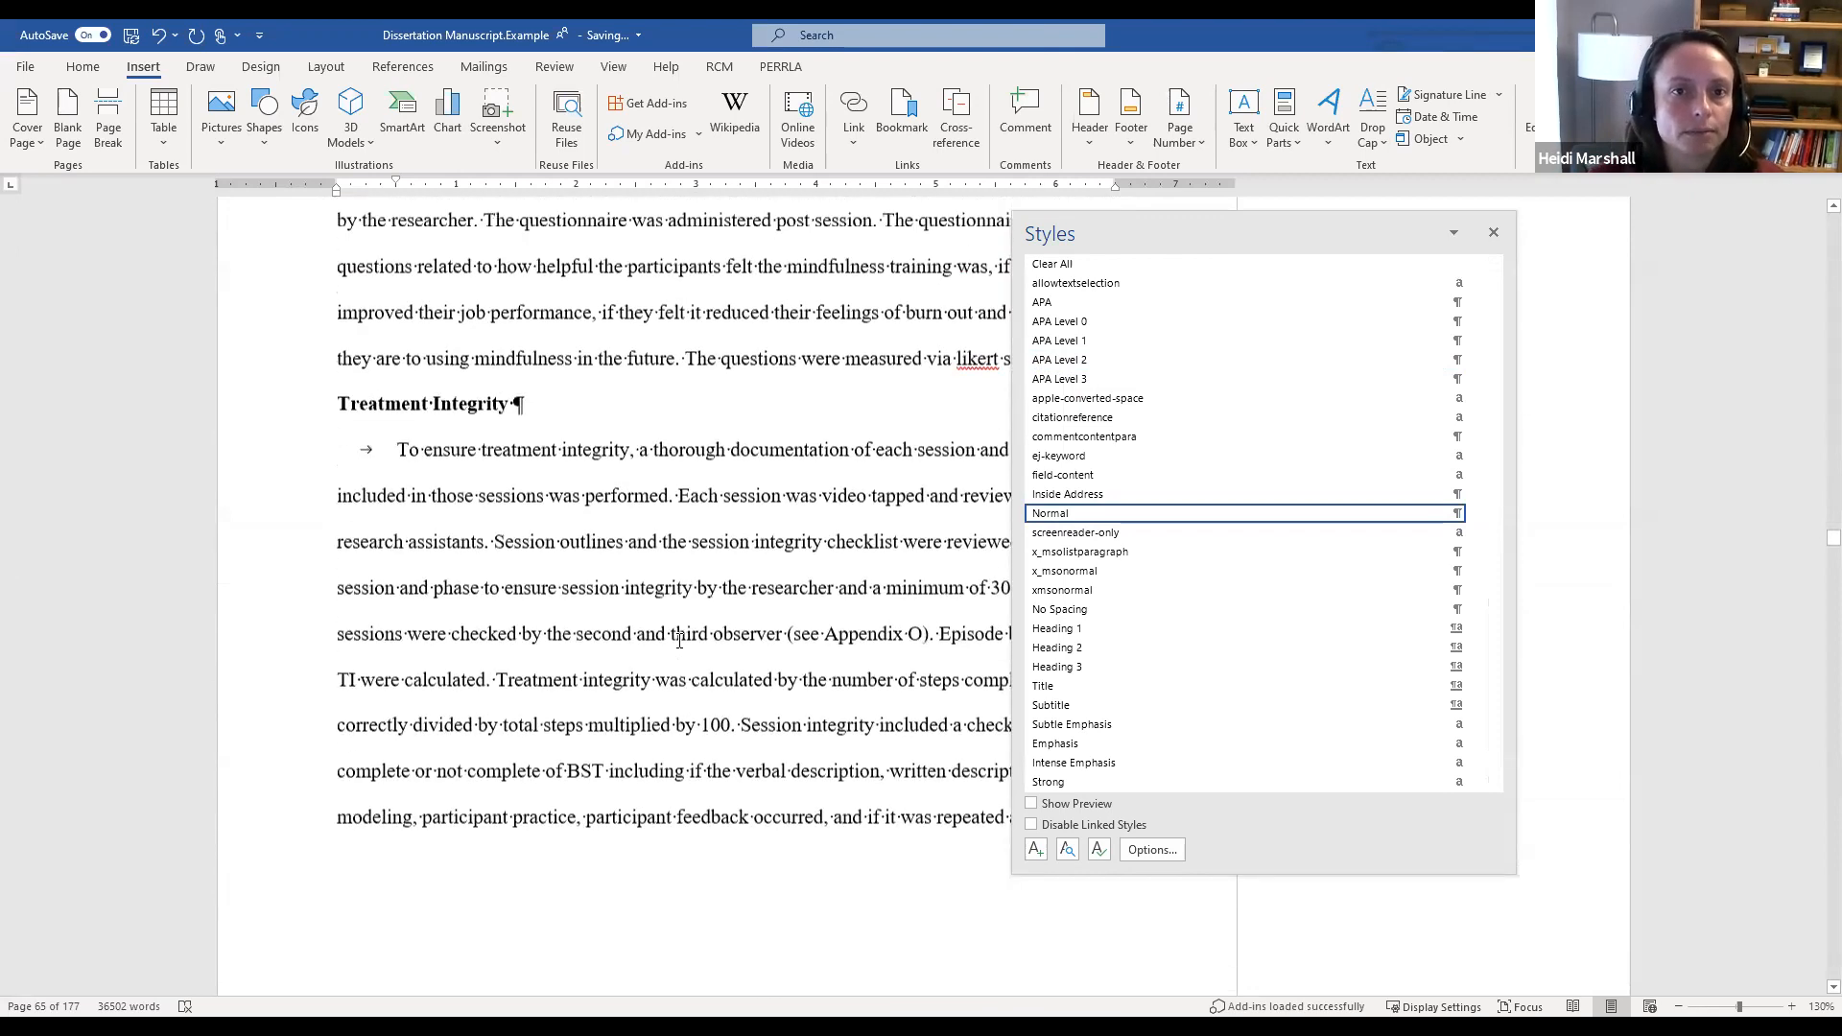
{"action": "left_click", "coordinate": [414, 386]}
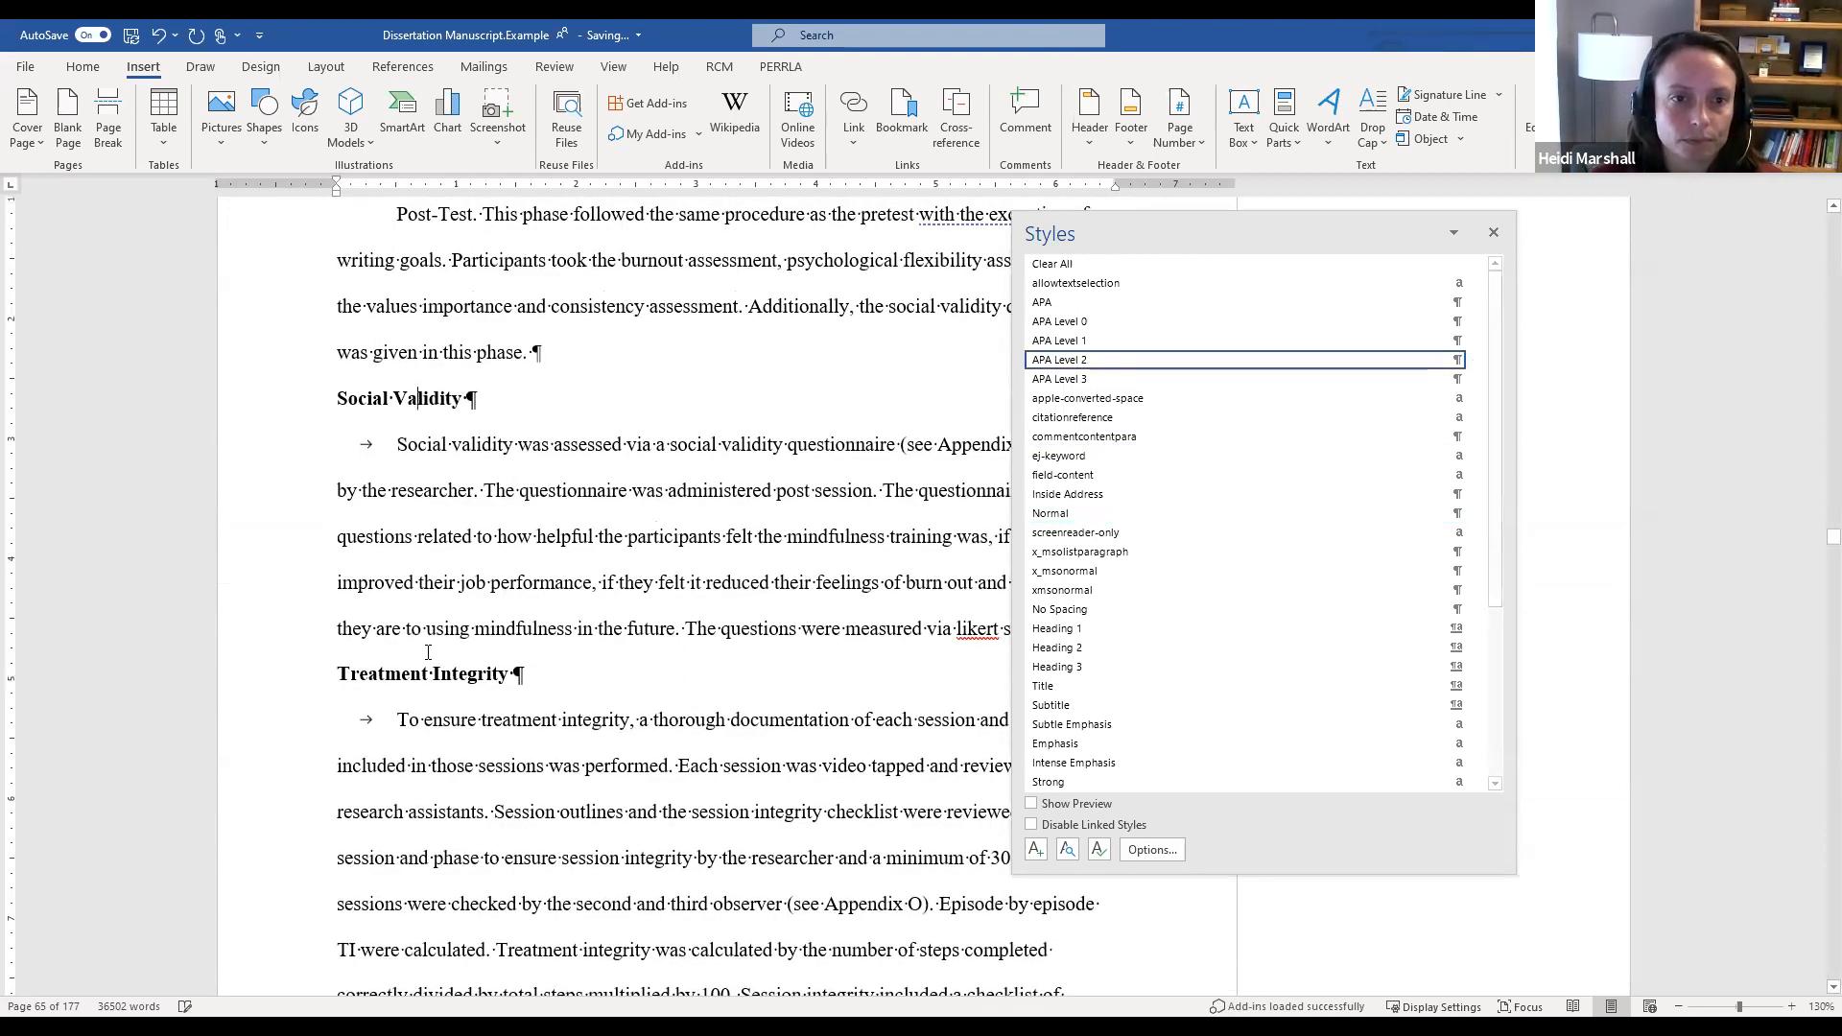
{"action": "left_click", "coordinate": [605, 582]}
Step: Apply the APA Level 2 style to the Treatment Integrity and Interobserver Agreement headings
{"action": "left_click", "coordinate": [432, 673]}
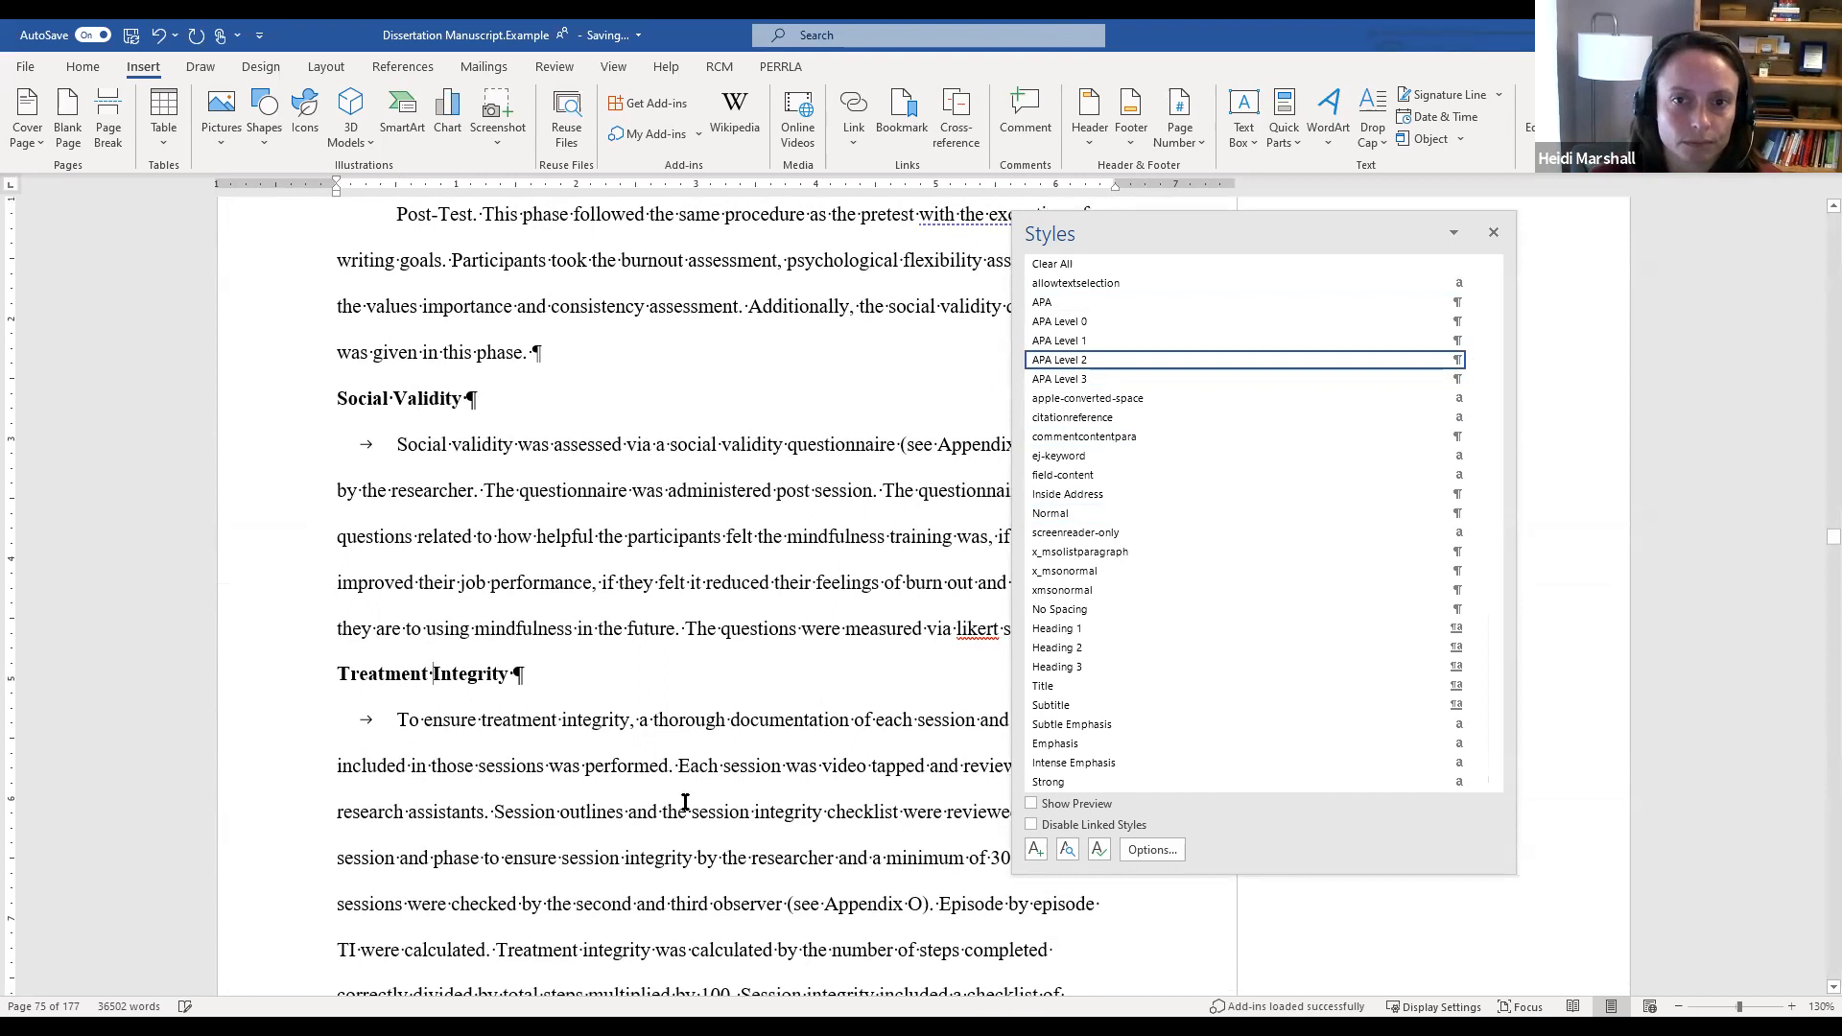
{"action": "scroll", "coordinate": [735, 681], "scroll_direction": "down", "scroll_amount": 3}
{"action": "left_click", "coordinate": [735, 681]}
{"action": "scroll", "coordinate": [735, 681], "scroll_direction": "down", "scroll_amount": 6}
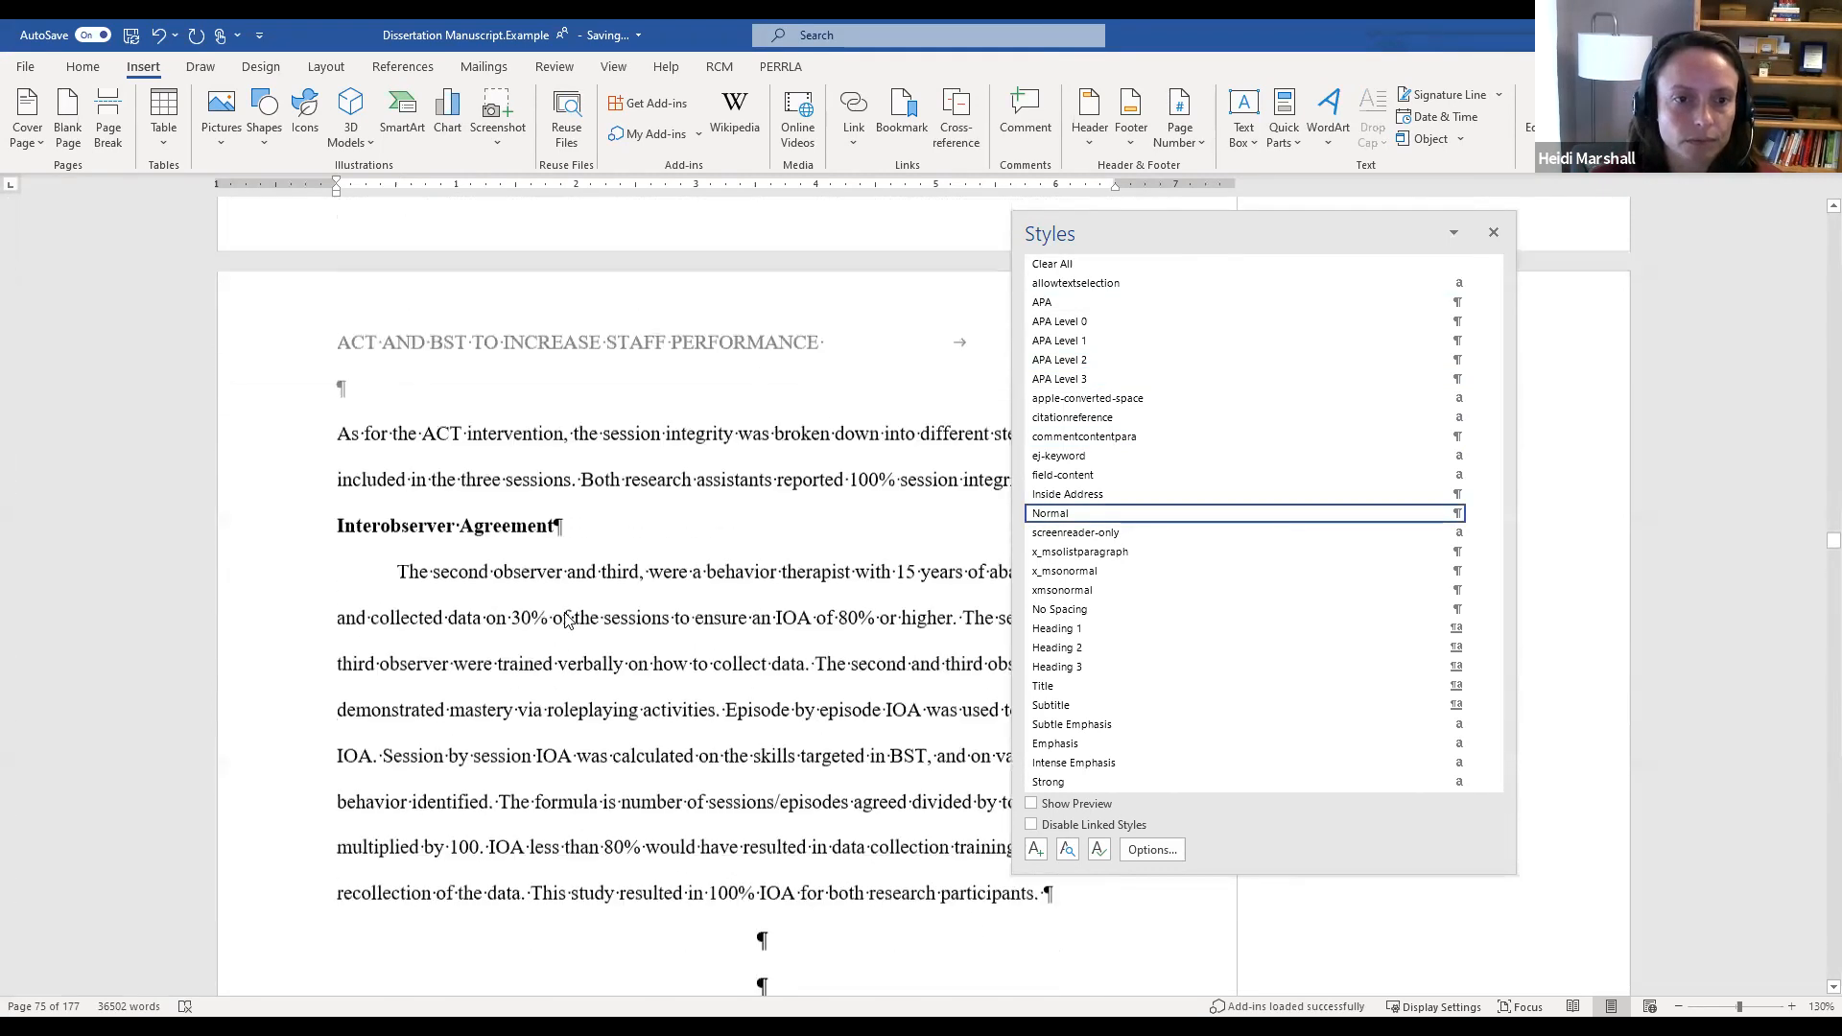
{"action": "left_click", "coordinate": [477, 466]}
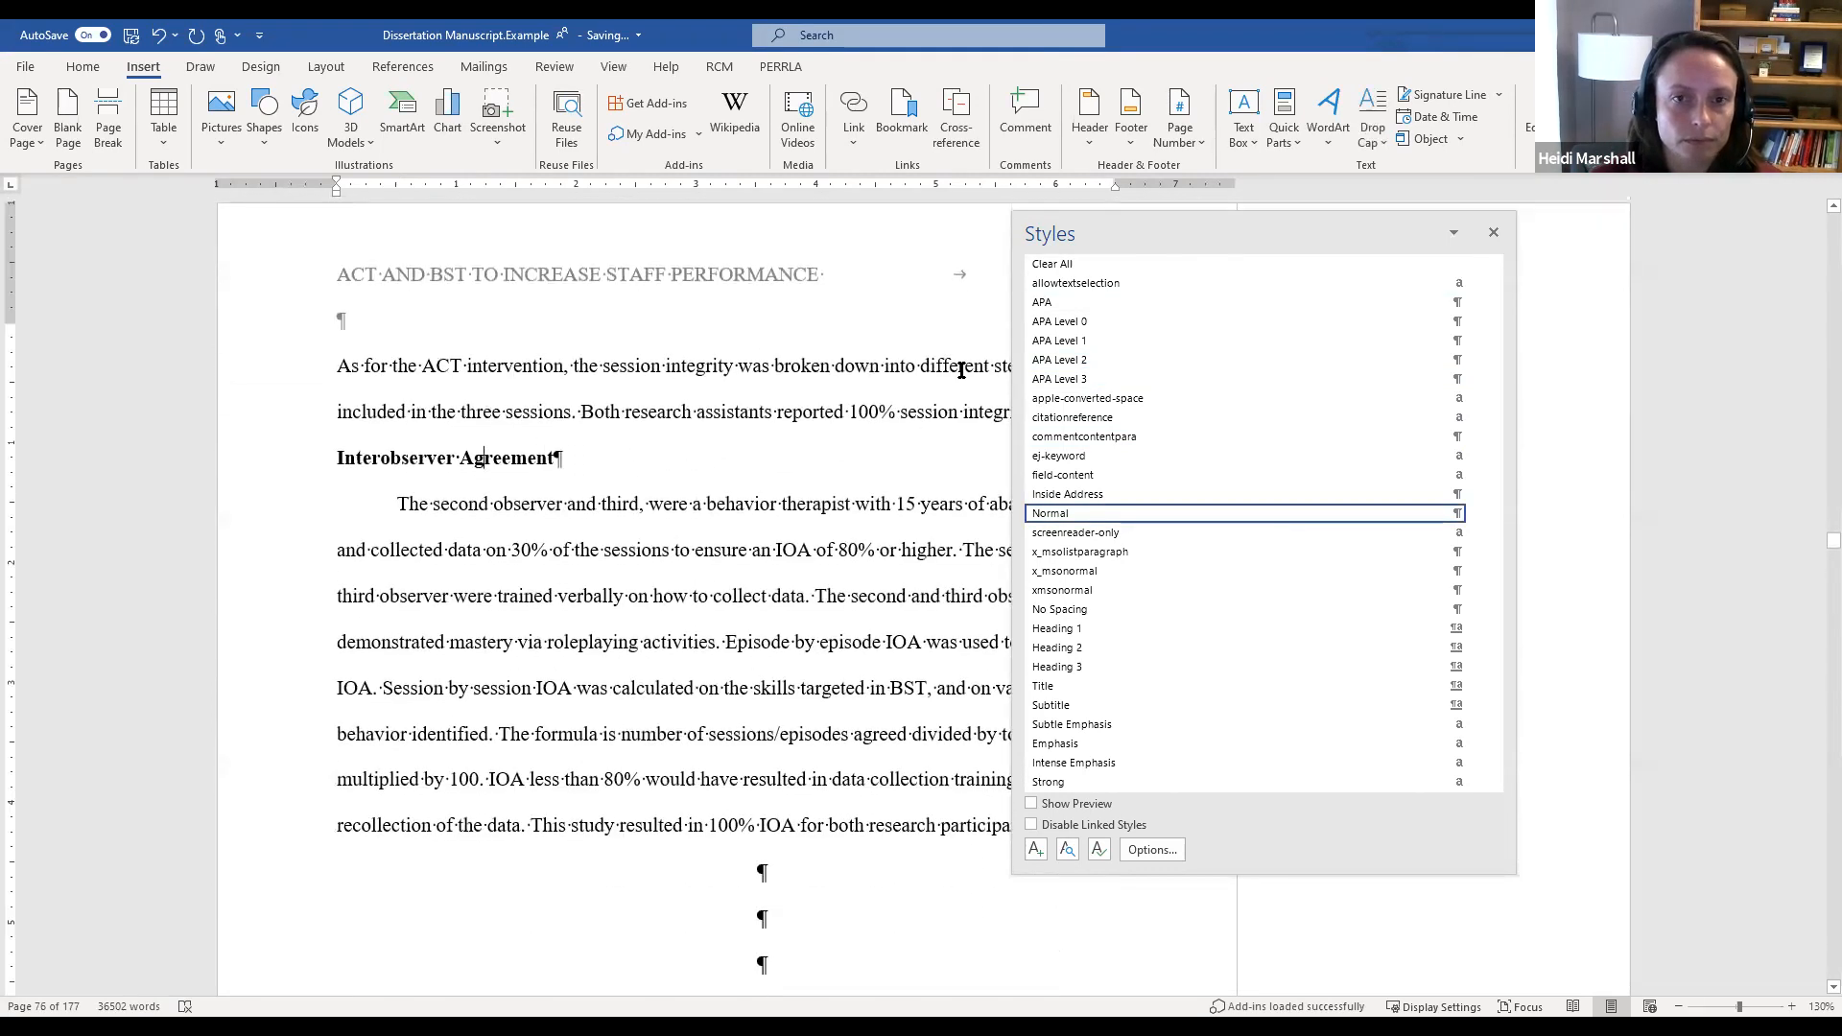
{"action": "left_click", "coordinate": [1059, 360]}
Step: Delete the surplus blank paragraphs above the Chapter 4 heading and insert a page break before the heading
{"action": "scroll", "coordinate": [803, 573], "scroll_direction": "down", "scroll_amount": 1}
{"action": "scroll", "coordinate": [804, 574], "scroll_direction": "down", "scroll_amount": 4}
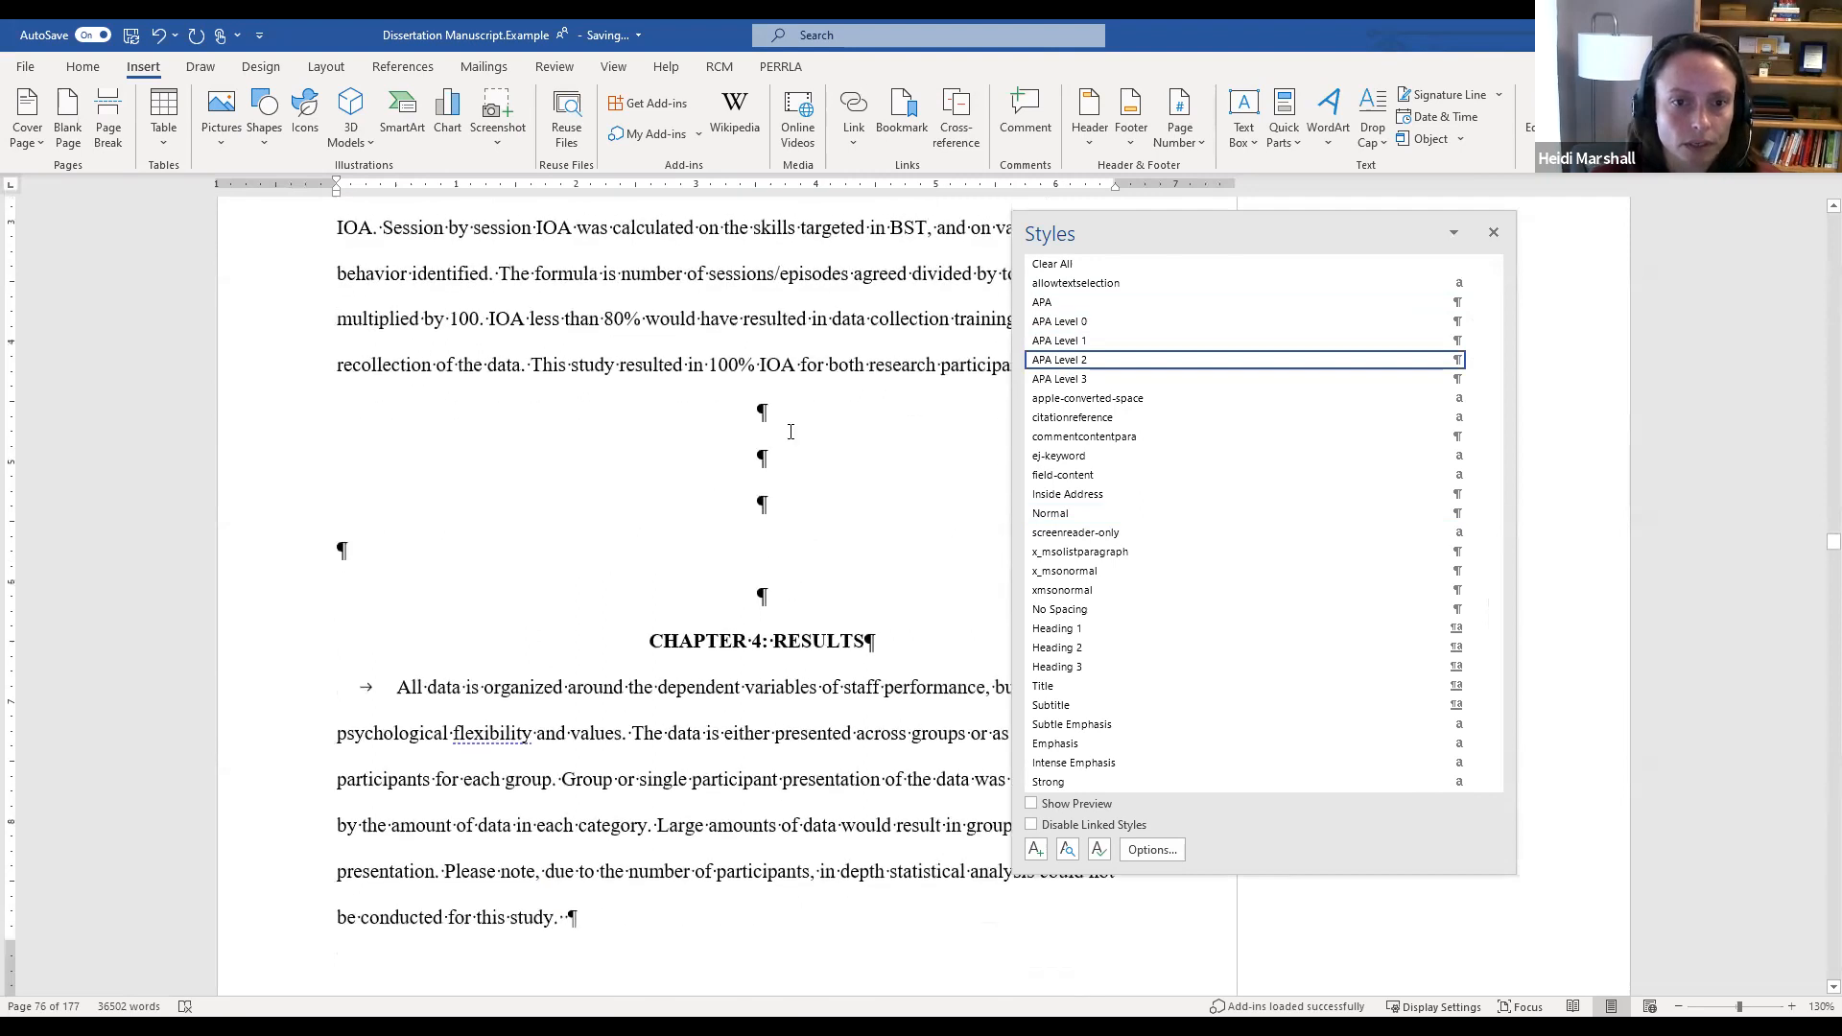
{"action": "left_click", "coordinate": [785, 414]}
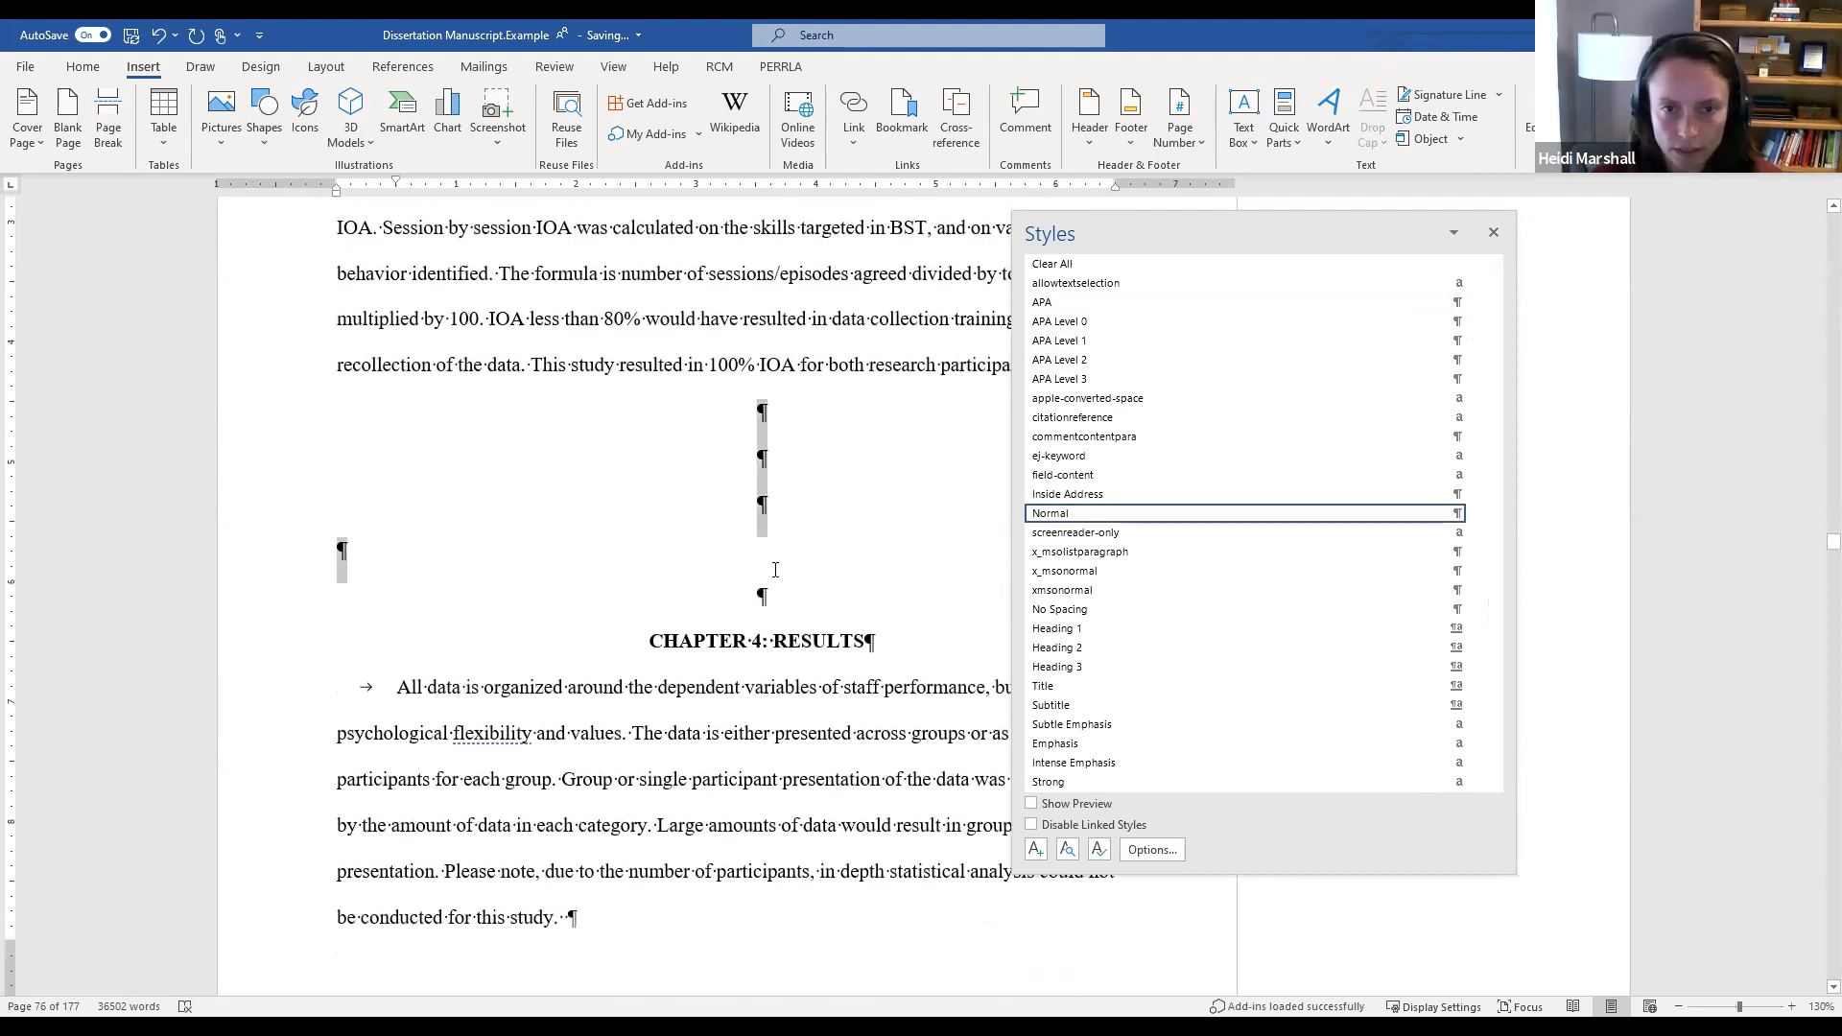
{"action": "key", "text": "Delete"}
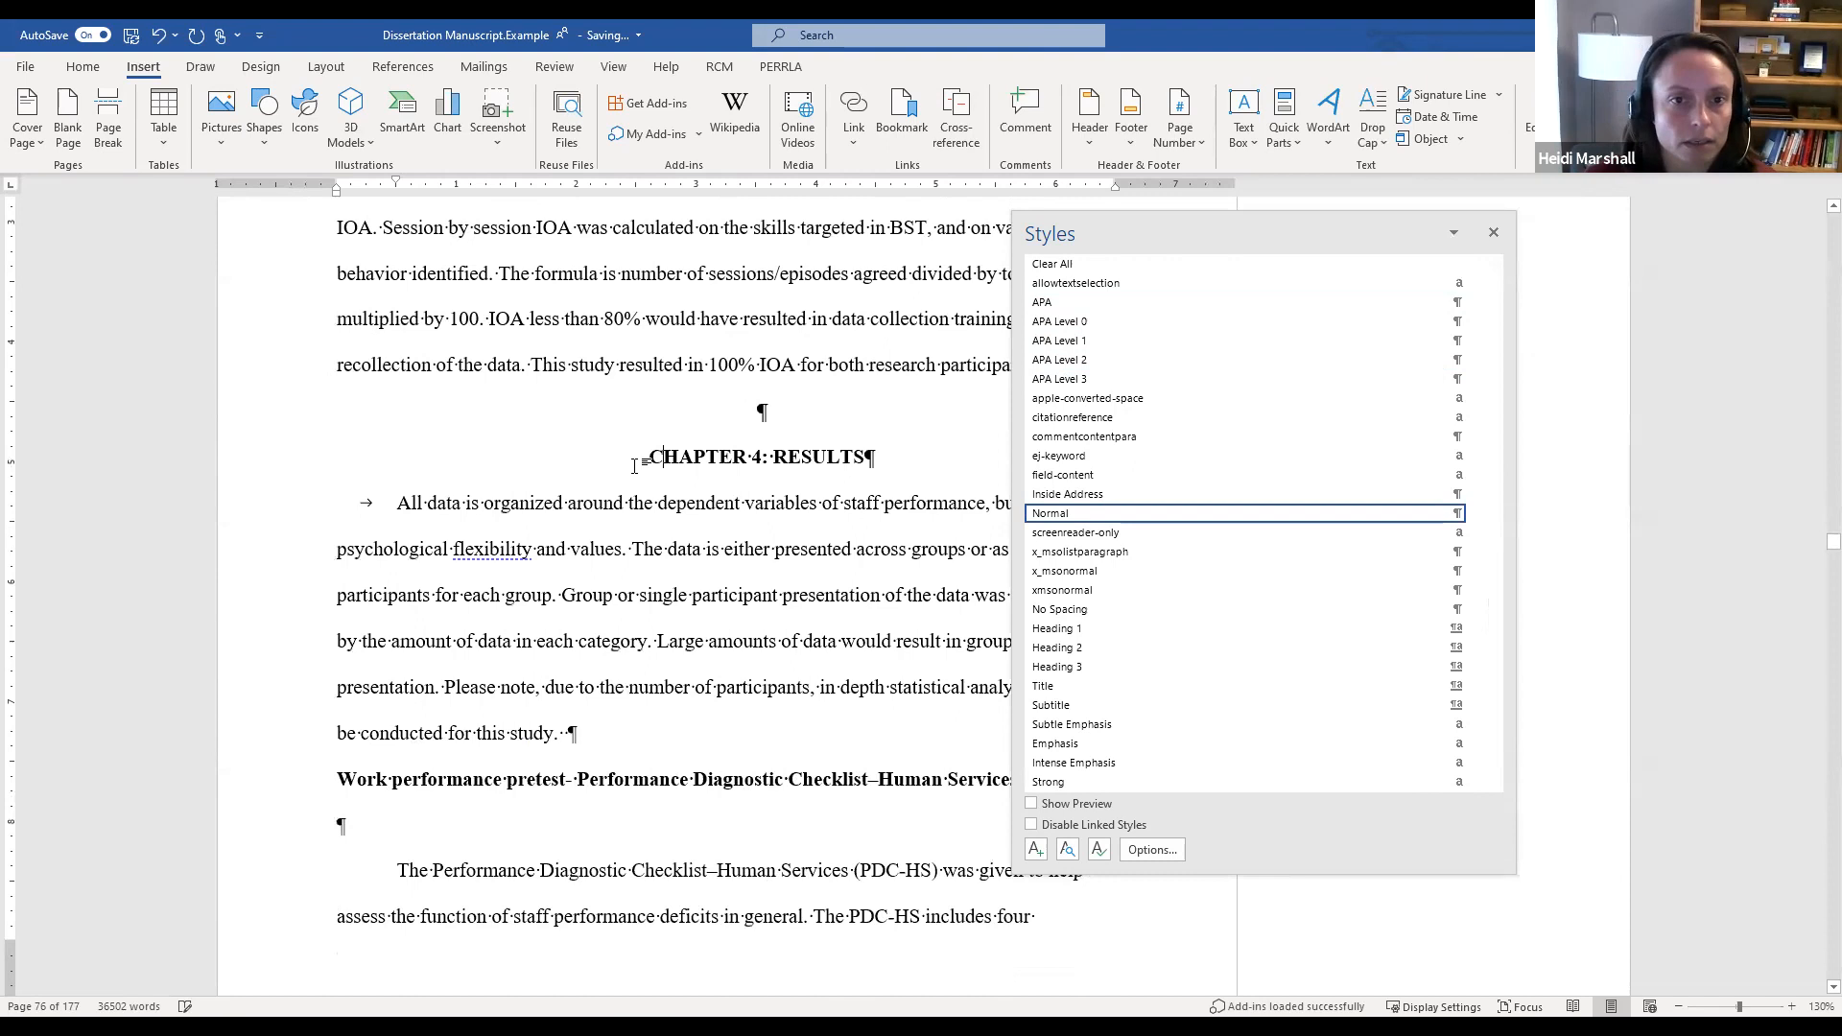
{"action": "left_click", "coordinate": [112, 117]}
Step: Change the Chapter 4 heading to title case, reading "Chapter 4: Results", and apply the APA Level 0 style
{"action": "scroll", "coordinate": [793, 670], "scroll_direction": "down", "scroll_amount": 3}
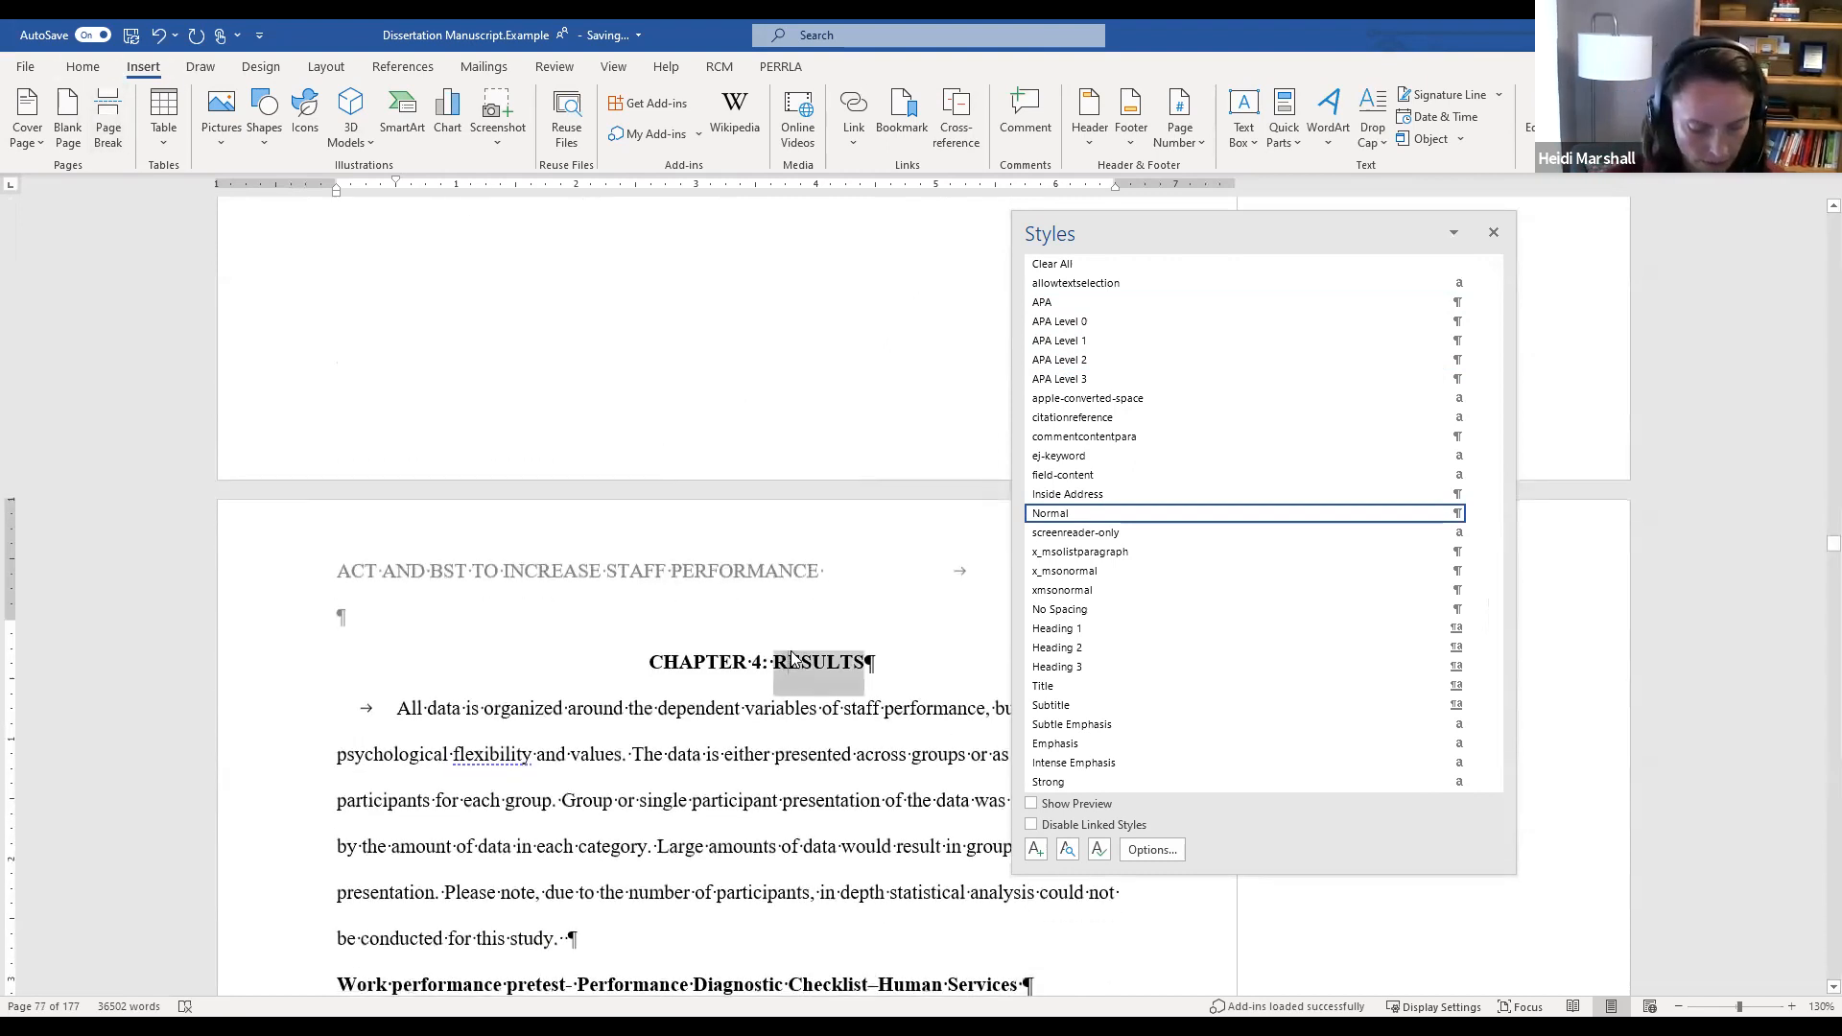
{"action": "triple_click", "coordinate": [791, 658]}
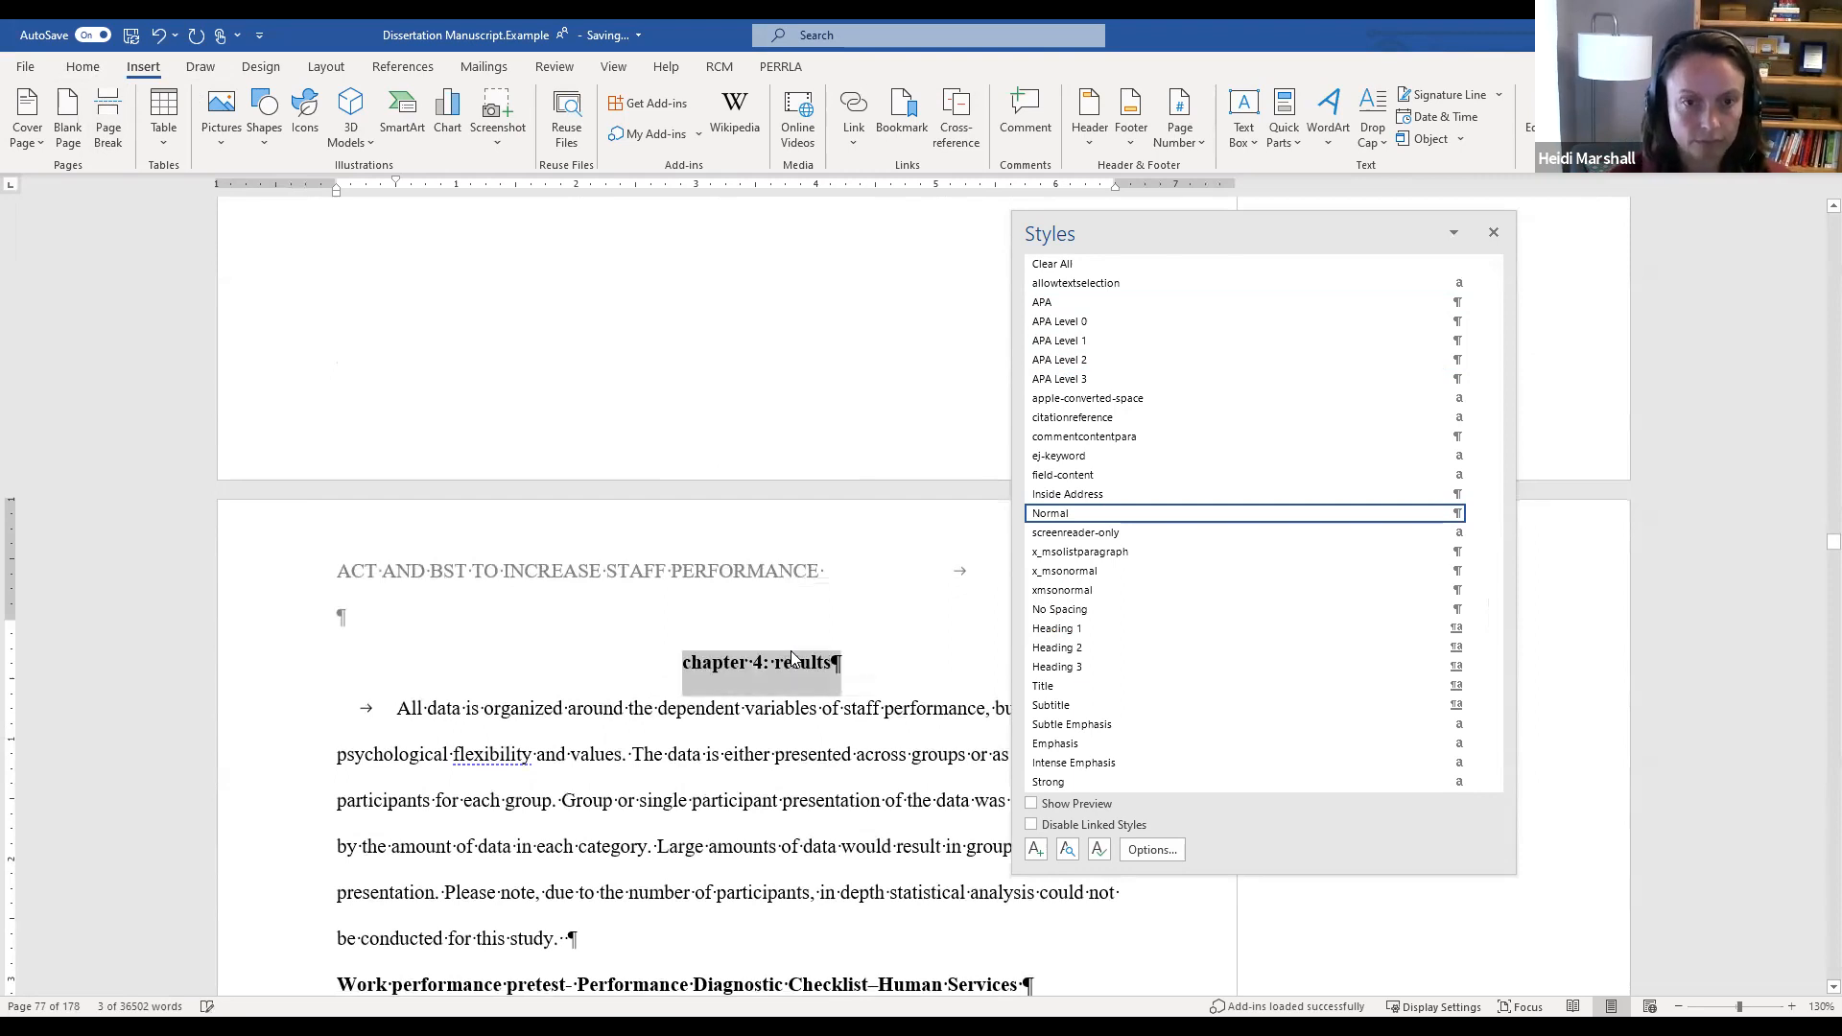
{"action": "left_click", "coordinate": [792, 660]}
{"action": "key", "text": "BackSpace"}
{"action": "type", "text": "R"}
{"action": "left_click", "coordinate": [687, 660]}
{"action": "key", "text": "BackSpace"}
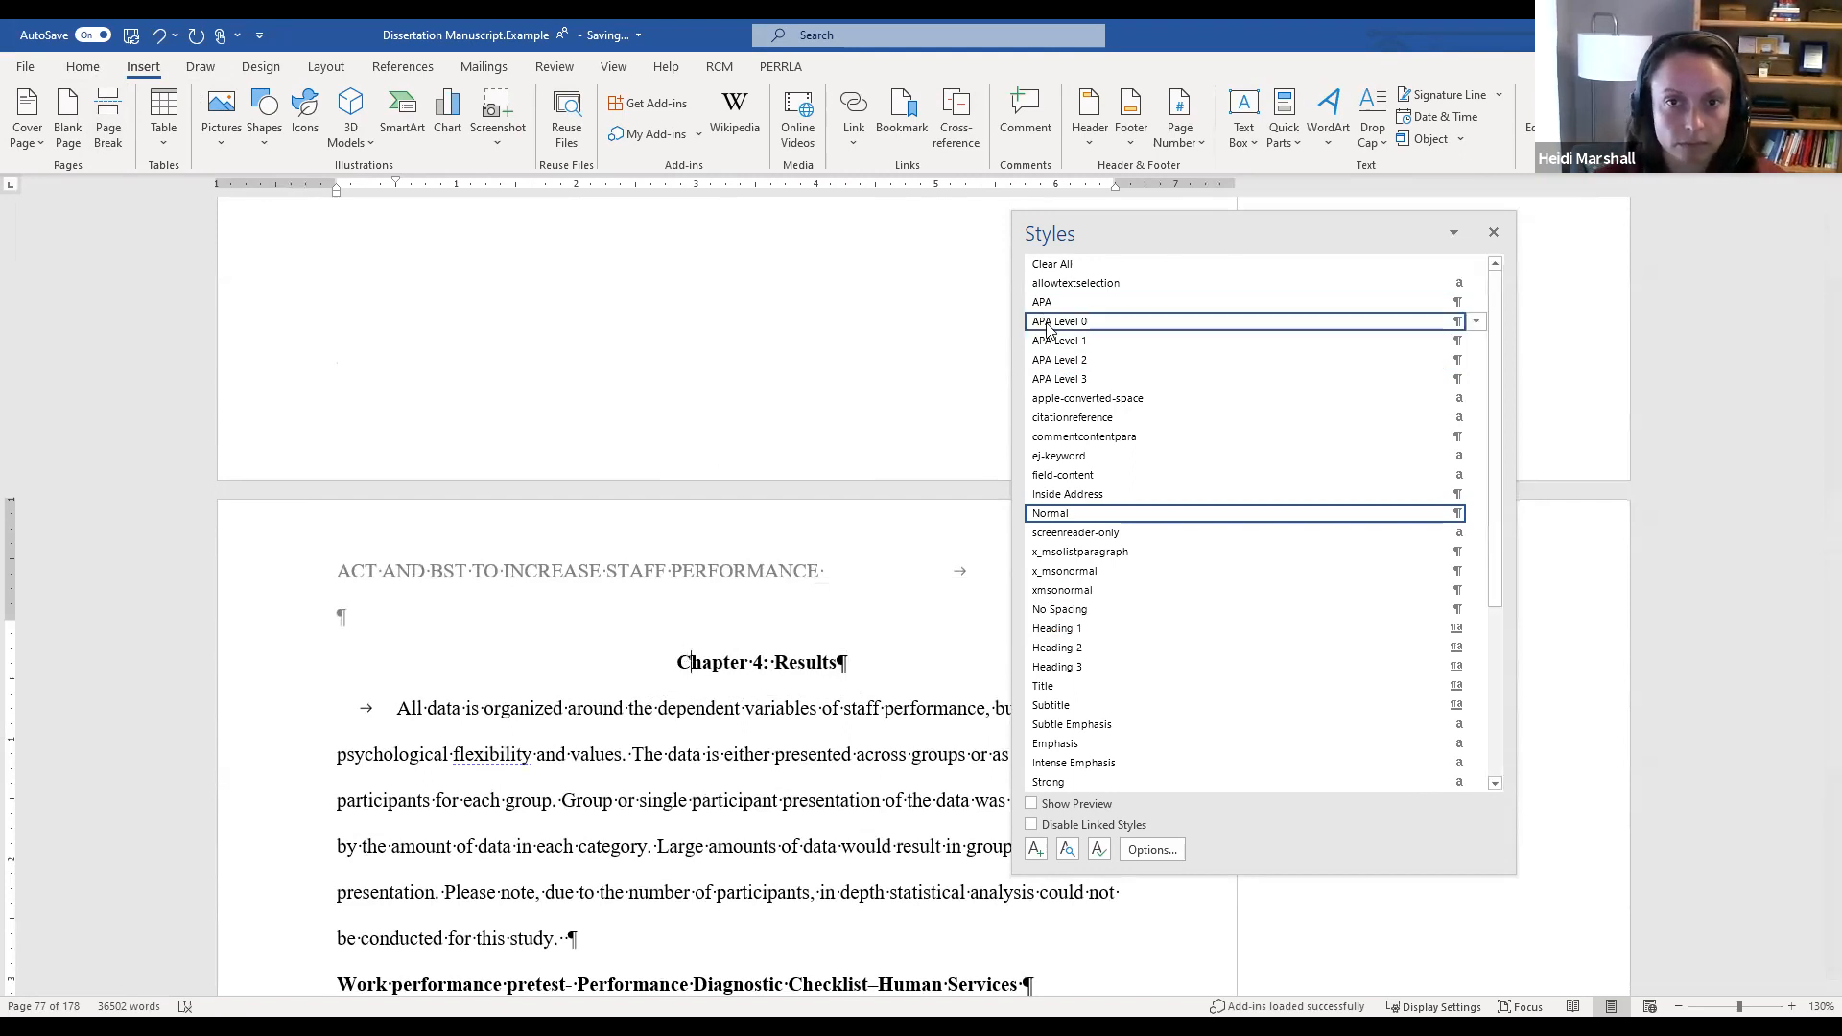
Step: Apply the APA Level 1 style to the Work performance pretest and the Dependent Variable 1 headings in Chapter 4
{"action": "scroll", "coordinate": [769, 708], "scroll_direction": "down", "scroll_amount": 3}
{"action": "left_click", "coordinate": [763, 697]}
{"action": "left_click", "coordinate": [1059, 340]}
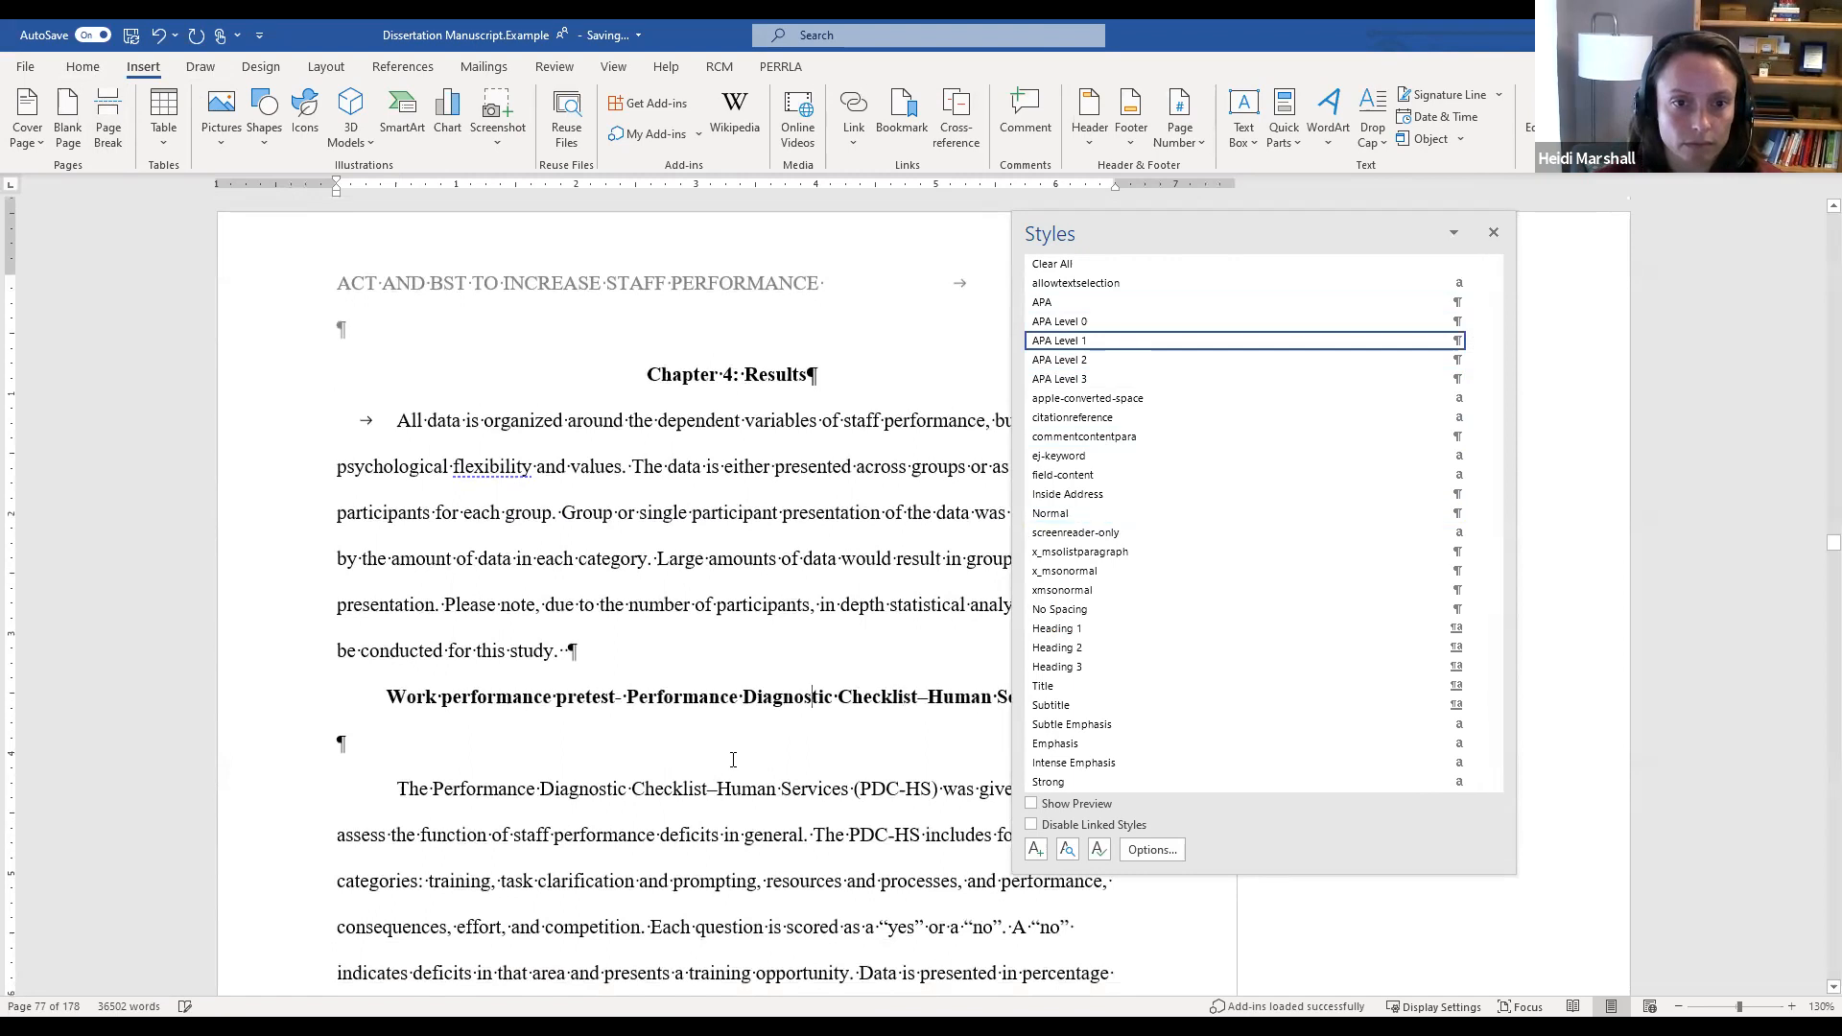
{"action": "scroll", "coordinate": [733, 759], "scroll_direction": "down", "scroll_amount": 15}
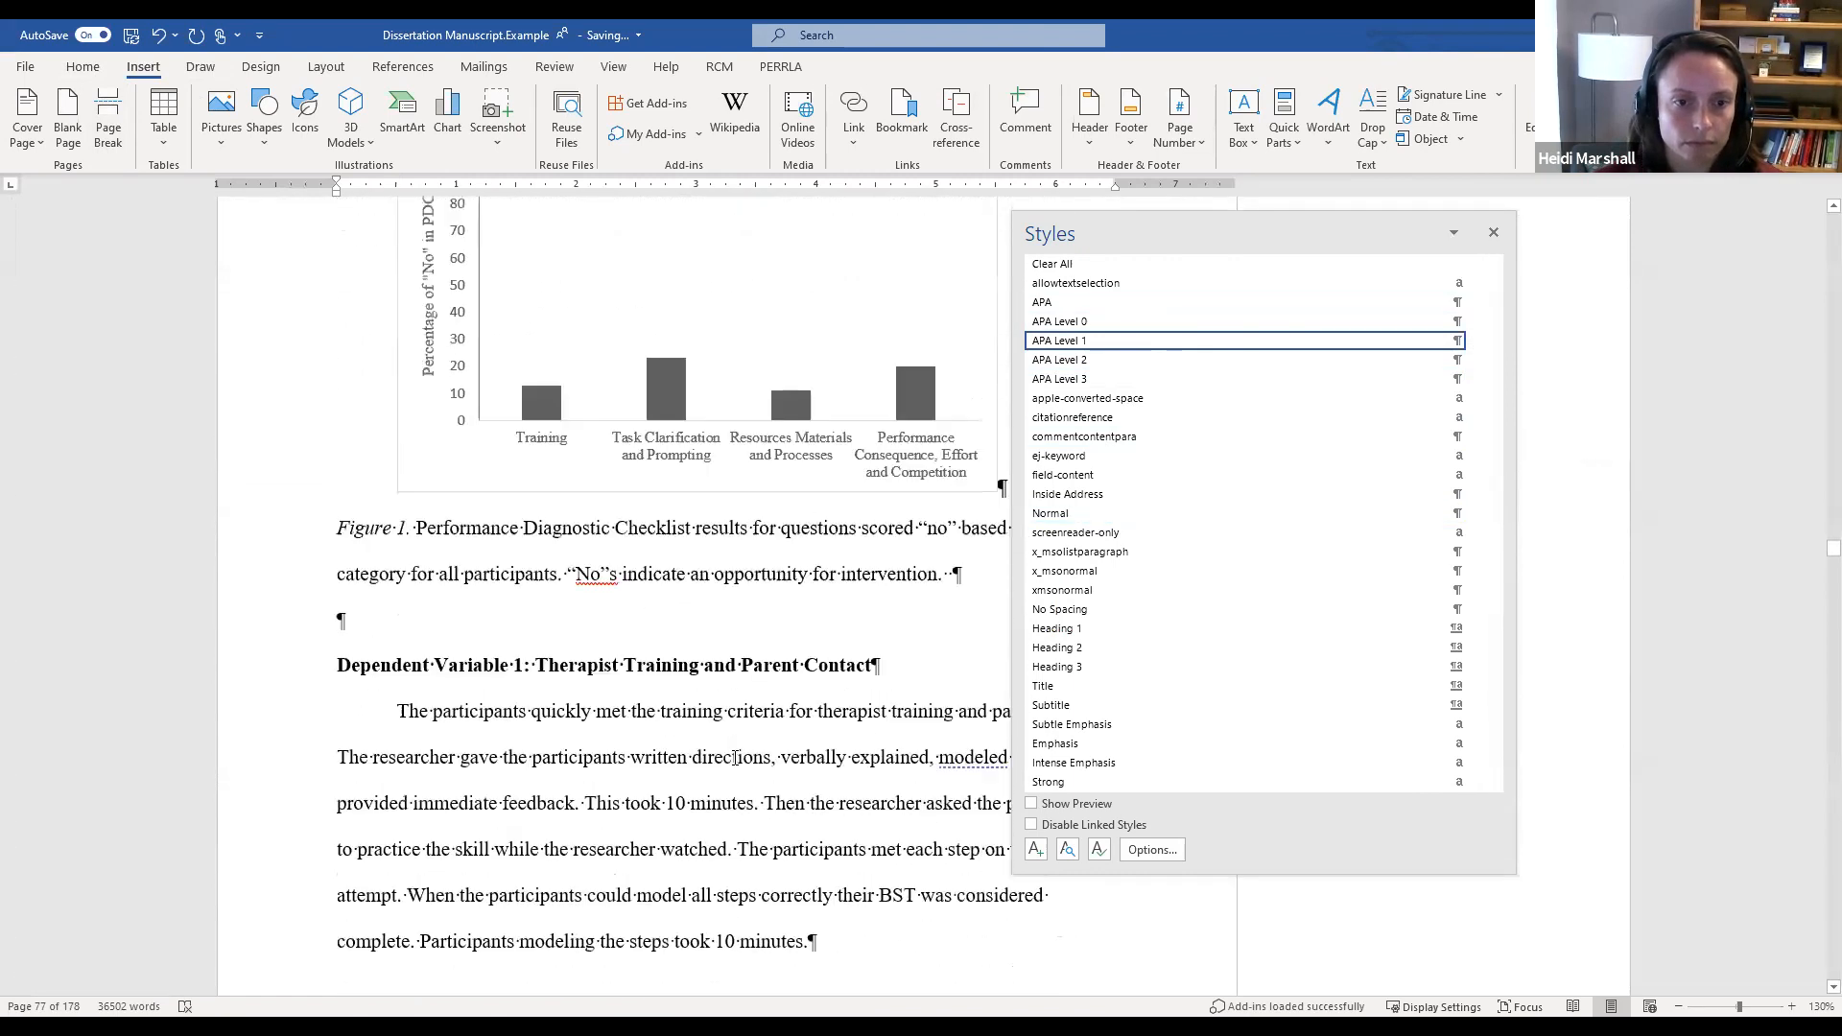
{"action": "scroll", "coordinate": [735, 757], "scroll_direction": "down", "scroll_amount": 2}
{"action": "left_click", "coordinate": [687, 470]}
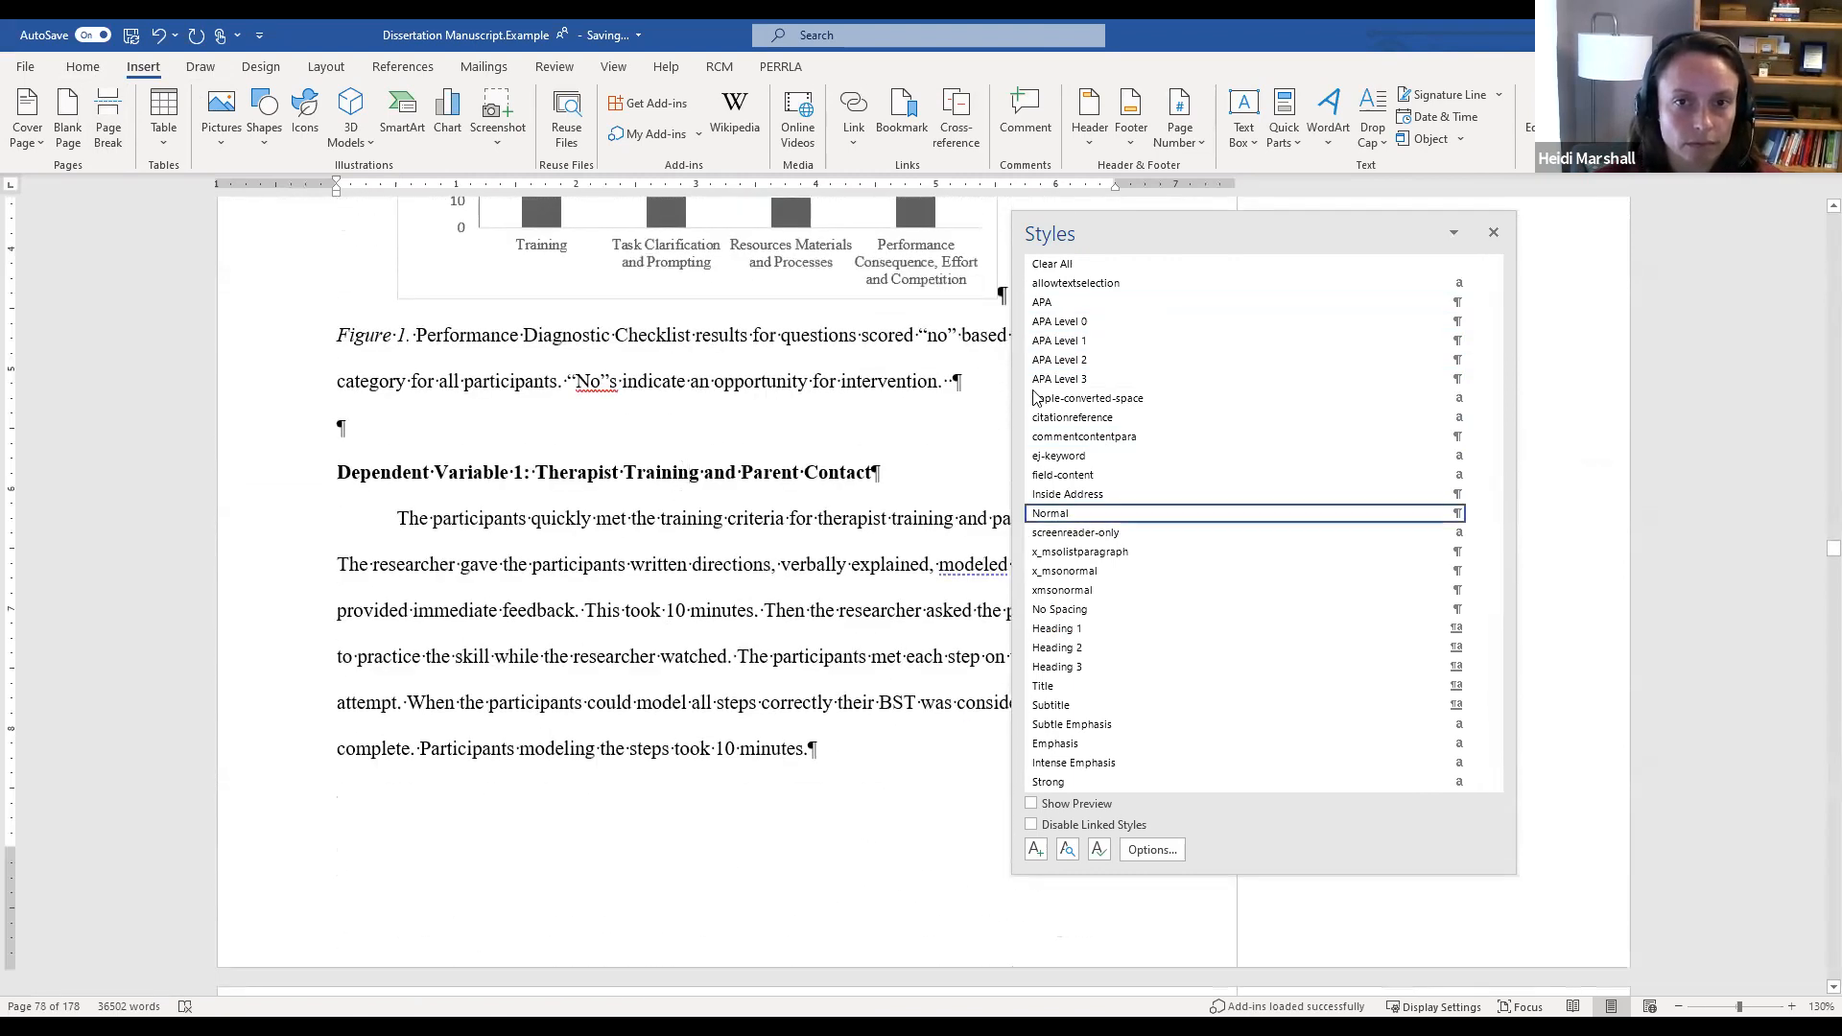
{"action": "left_click", "coordinate": [1058, 341]}
Step: Apply the APA Level 1 style to the Dependent Variable 2 burnout heading below Figure 3
{"action": "scroll", "coordinate": [710, 706], "scroll_direction": "down", "scroll_amount": 4}
{"action": "scroll", "coordinate": [709, 706], "scroll_direction": "down", "scroll_amount": 8}
{"action": "scroll", "coordinate": [709, 706], "scroll_direction": "down", "scroll_amount": 20}
{"action": "scroll", "coordinate": [710, 706], "scroll_direction": "down", "scroll_amount": 20}
{"action": "scroll", "coordinate": [710, 706], "scroll_direction": "down", "scroll_amount": 20}
{"action": "scroll", "coordinate": [710, 706], "scroll_direction": "down", "scroll_amount": 15}
{"action": "scroll", "coordinate": [711, 705], "scroll_direction": "down", "scroll_amount": 15}
{"action": "scroll", "coordinate": [714, 700], "scroll_direction": "up", "scroll_amount": 8}
{"action": "left_click", "coordinate": [684, 652]}
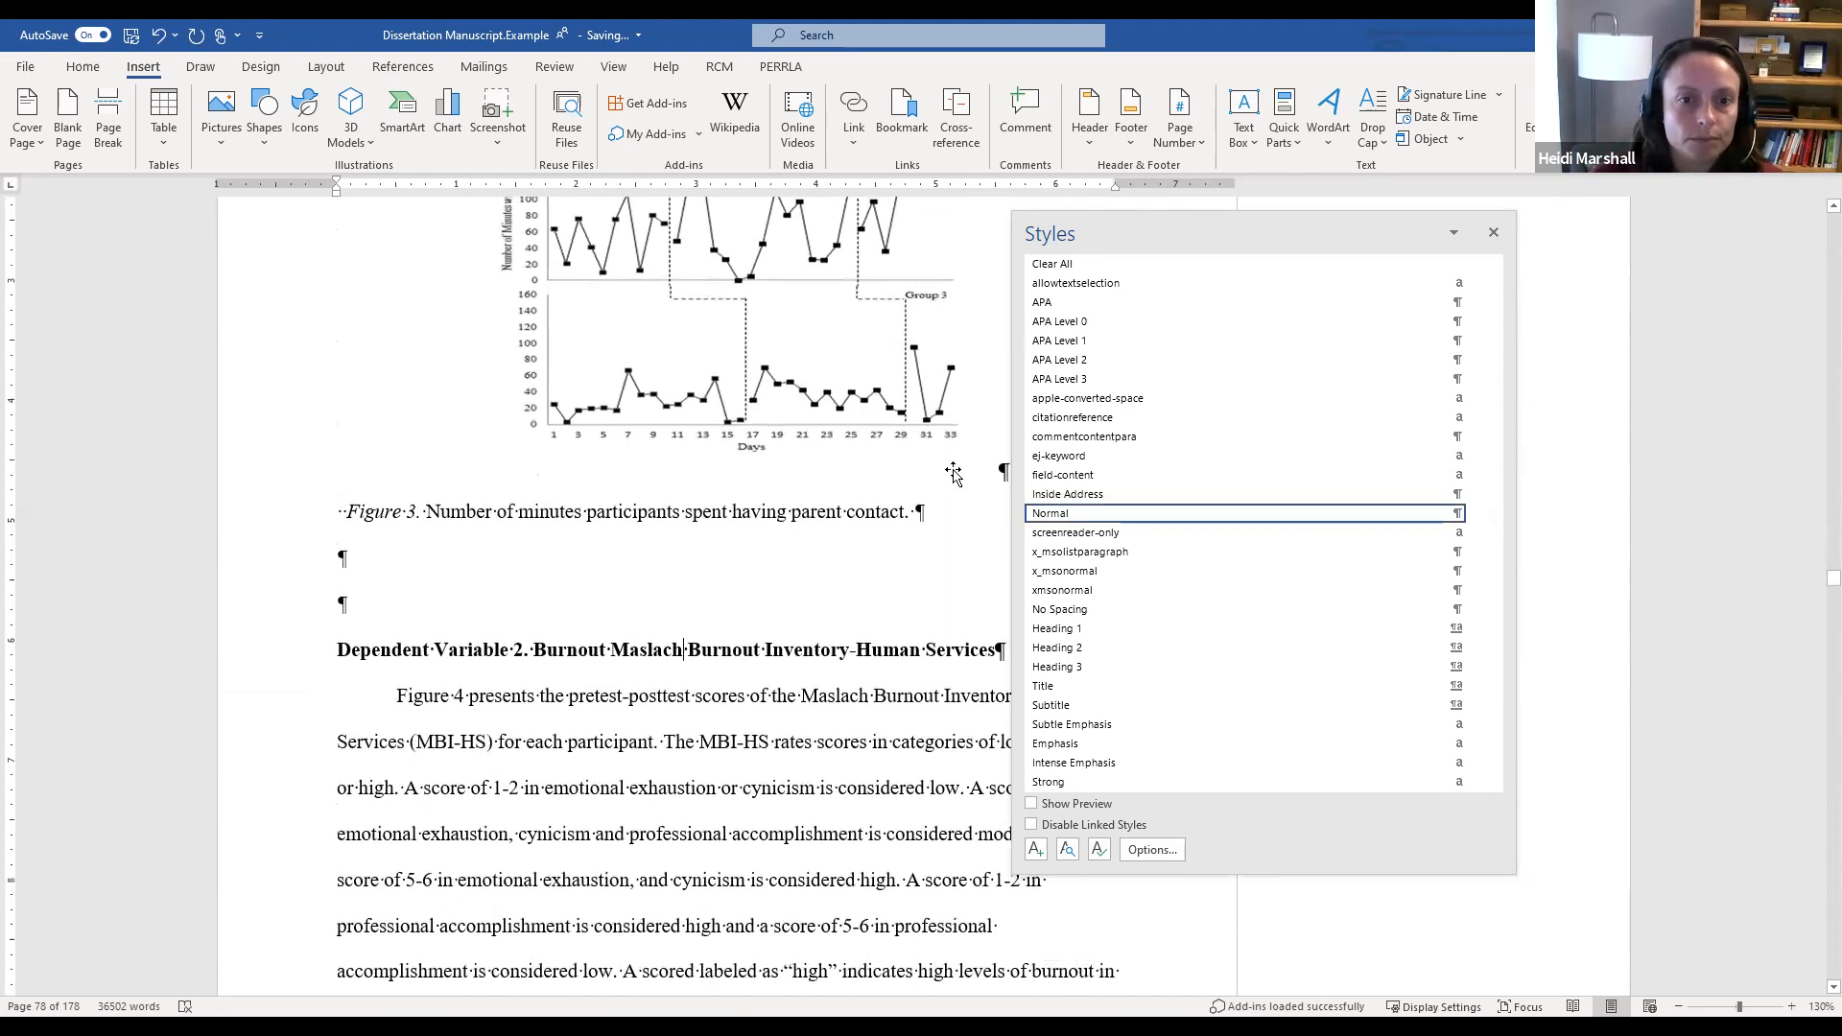
{"action": "left_click", "coordinate": [1119, 341]}
Step: Apply the APA Level 1 style to the next main heading after the Dependent Variable 2 section
{"action": "scroll", "coordinate": [881, 440], "scroll_direction": "down", "scroll_amount": 3}
{"action": "scroll", "coordinate": [881, 440], "scroll_direction": "down", "scroll_amount": 20}
{"action": "scroll", "coordinate": [612, 582], "scroll_direction": "down", "scroll_amount": 9}
{"action": "left_click", "coordinate": [539, 295]}
{"action": "left_click", "coordinate": [1059, 341]}
Step: Move the Styles pane clear of the Group 3 table above the Dependent Variable 4 heading
{"action": "scroll", "coordinate": [706, 457], "scroll_direction": "down", "scroll_amount": 2}
{"action": "scroll", "coordinate": [706, 457], "scroll_direction": "down", "scroll_amount": 20}
{"action": "scroll", "coordinate": [706, 460], "scroll_direction": "down", "scroll_amount": 20}
{"action": "scroll", "coordinate": [706, 458], "scroll_direction": "down", "scroll_amount": 20}
{"action": "scroll", "coordinate": [706, 457], "scroll_direction": "down", "scroll_amount": 20}
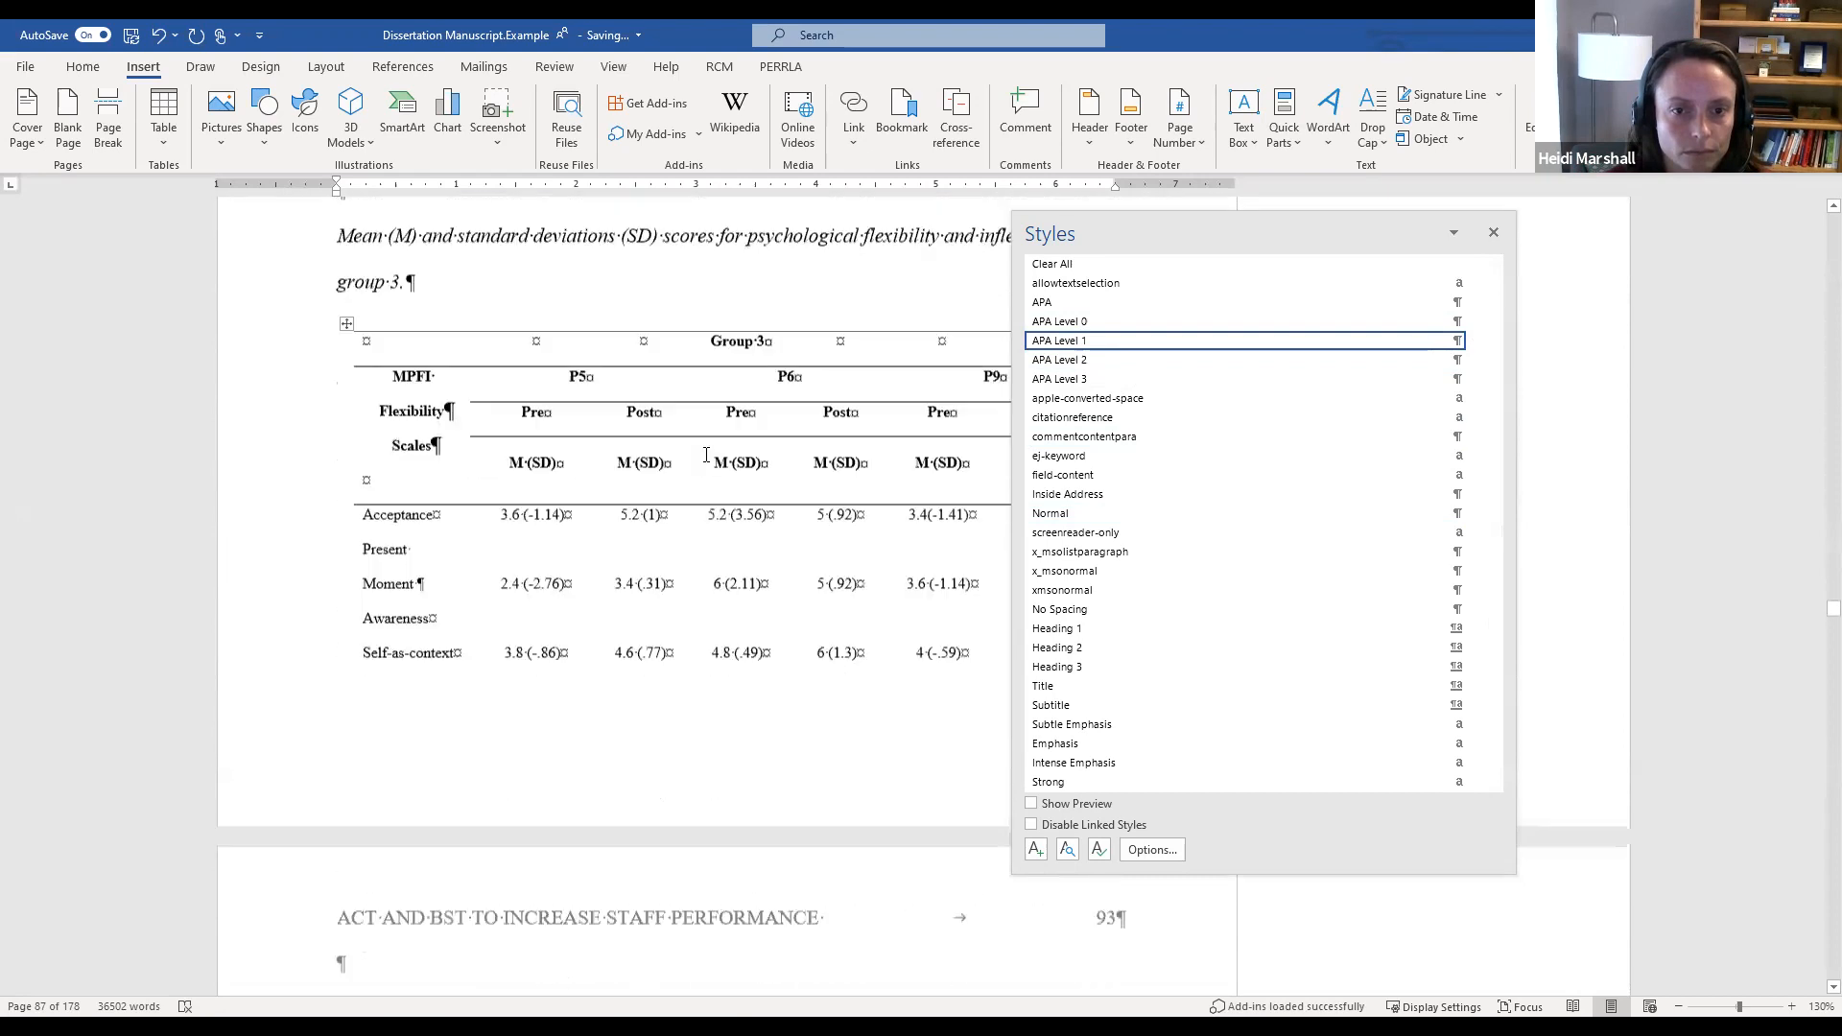
{"action": "scroll", "coordinate": [706, 456], "scroll_direction": "down", "scroll_amount": 8}
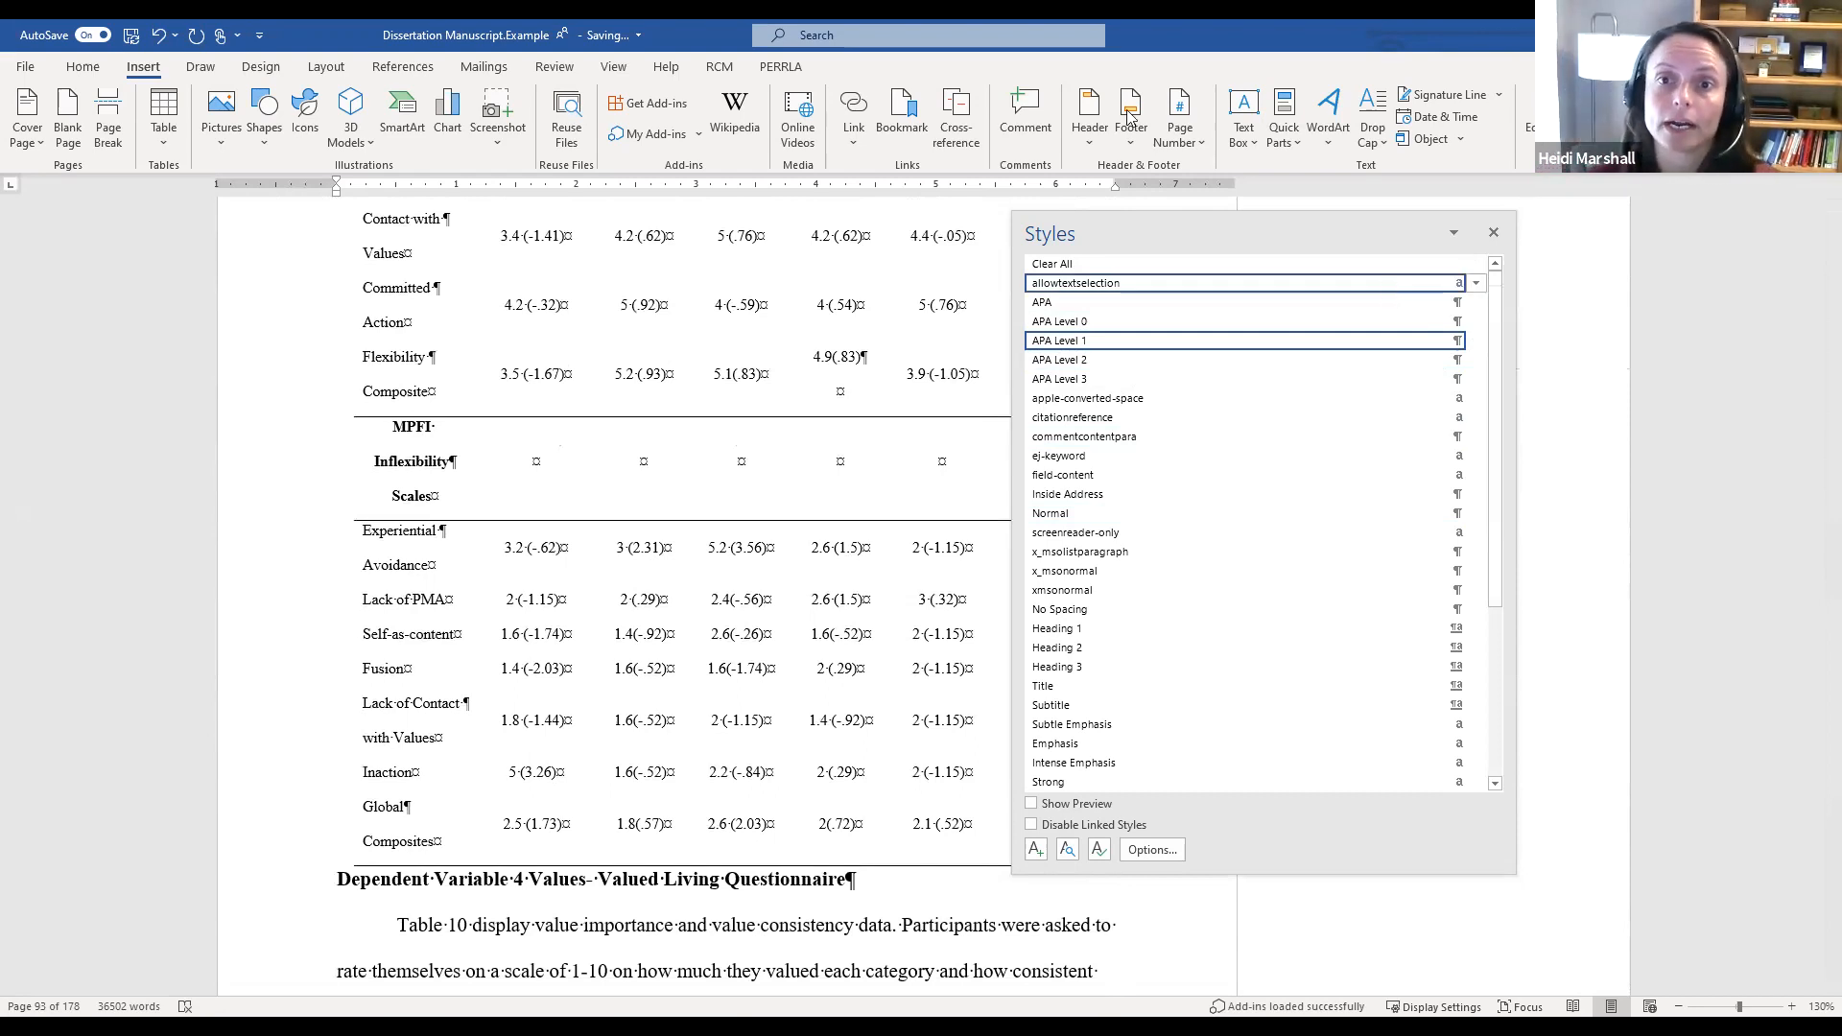
{"action": "left_click_drag", "start_coordinate": [1256, 224], "coordinate": [1363, 337]}
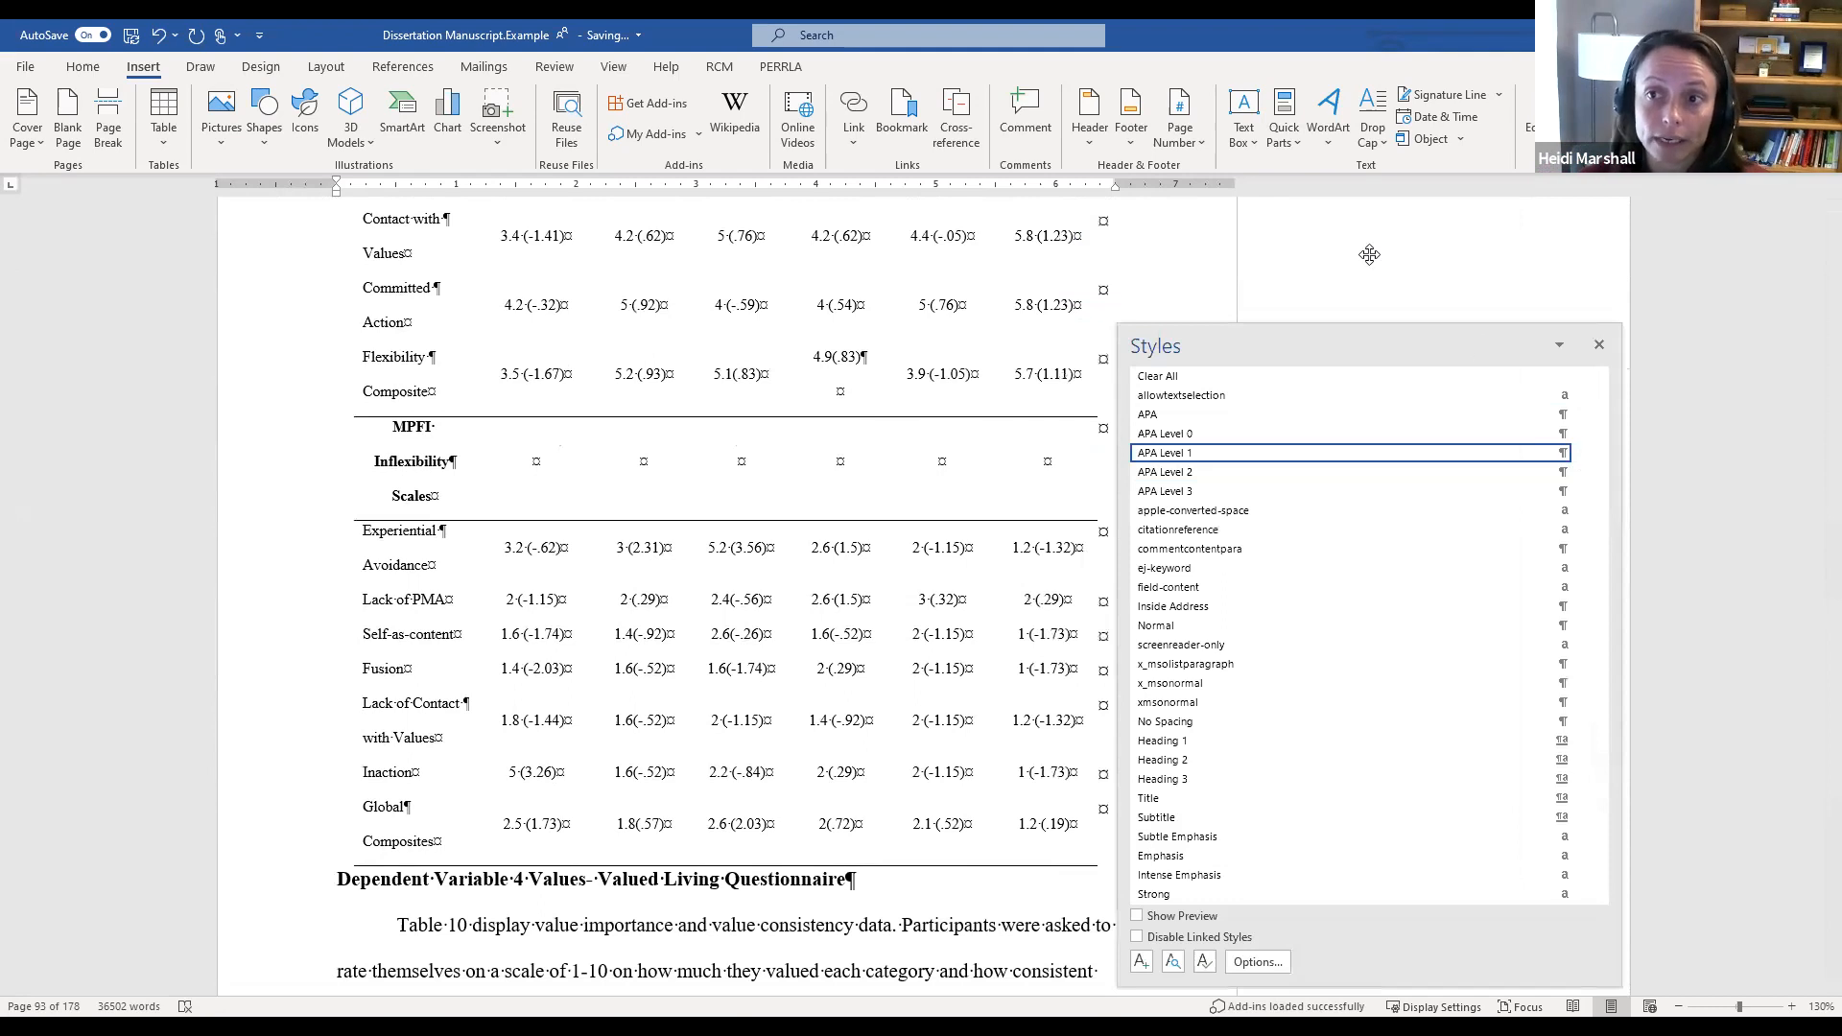
Step: Close the Styles pane and place the cursor on the empty line below the Table of Contents heading
{"action": "left_click_drag", "start_coordinate": [1369, 254], "coordinate": [1254, 244]}
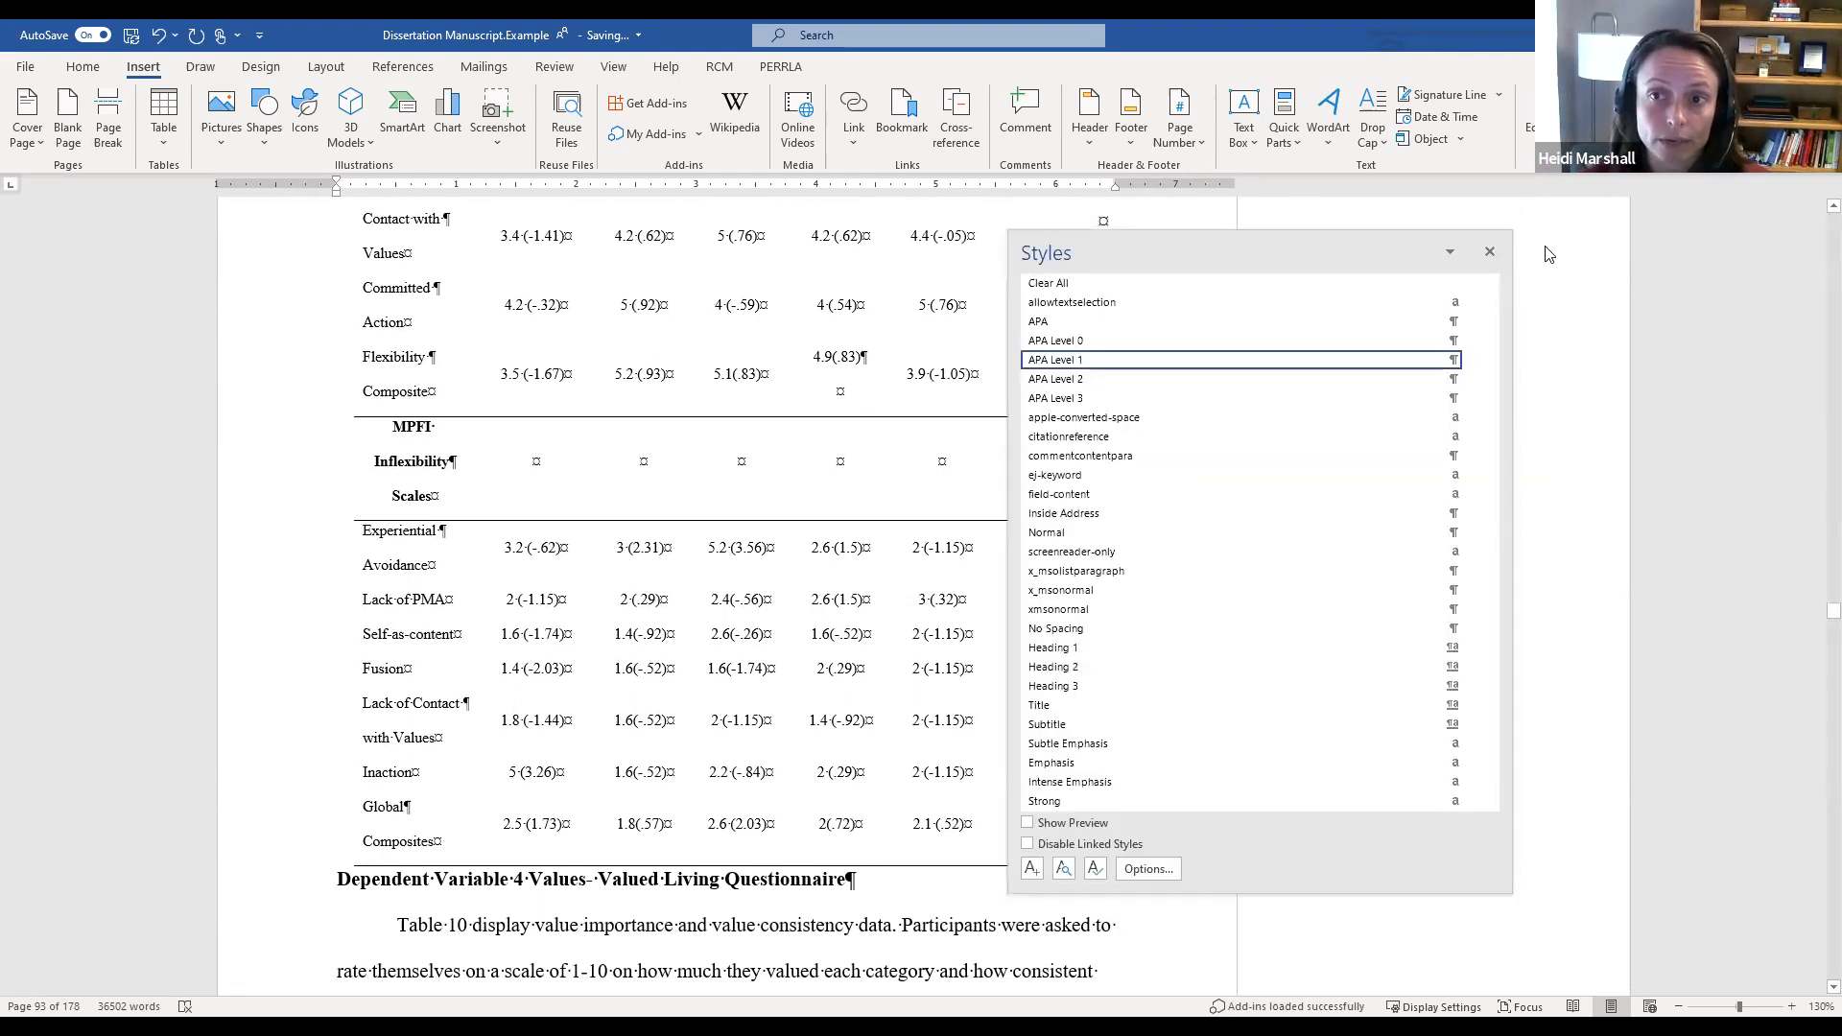
{"action": "left_click", "coordinate": [1496, 250]}
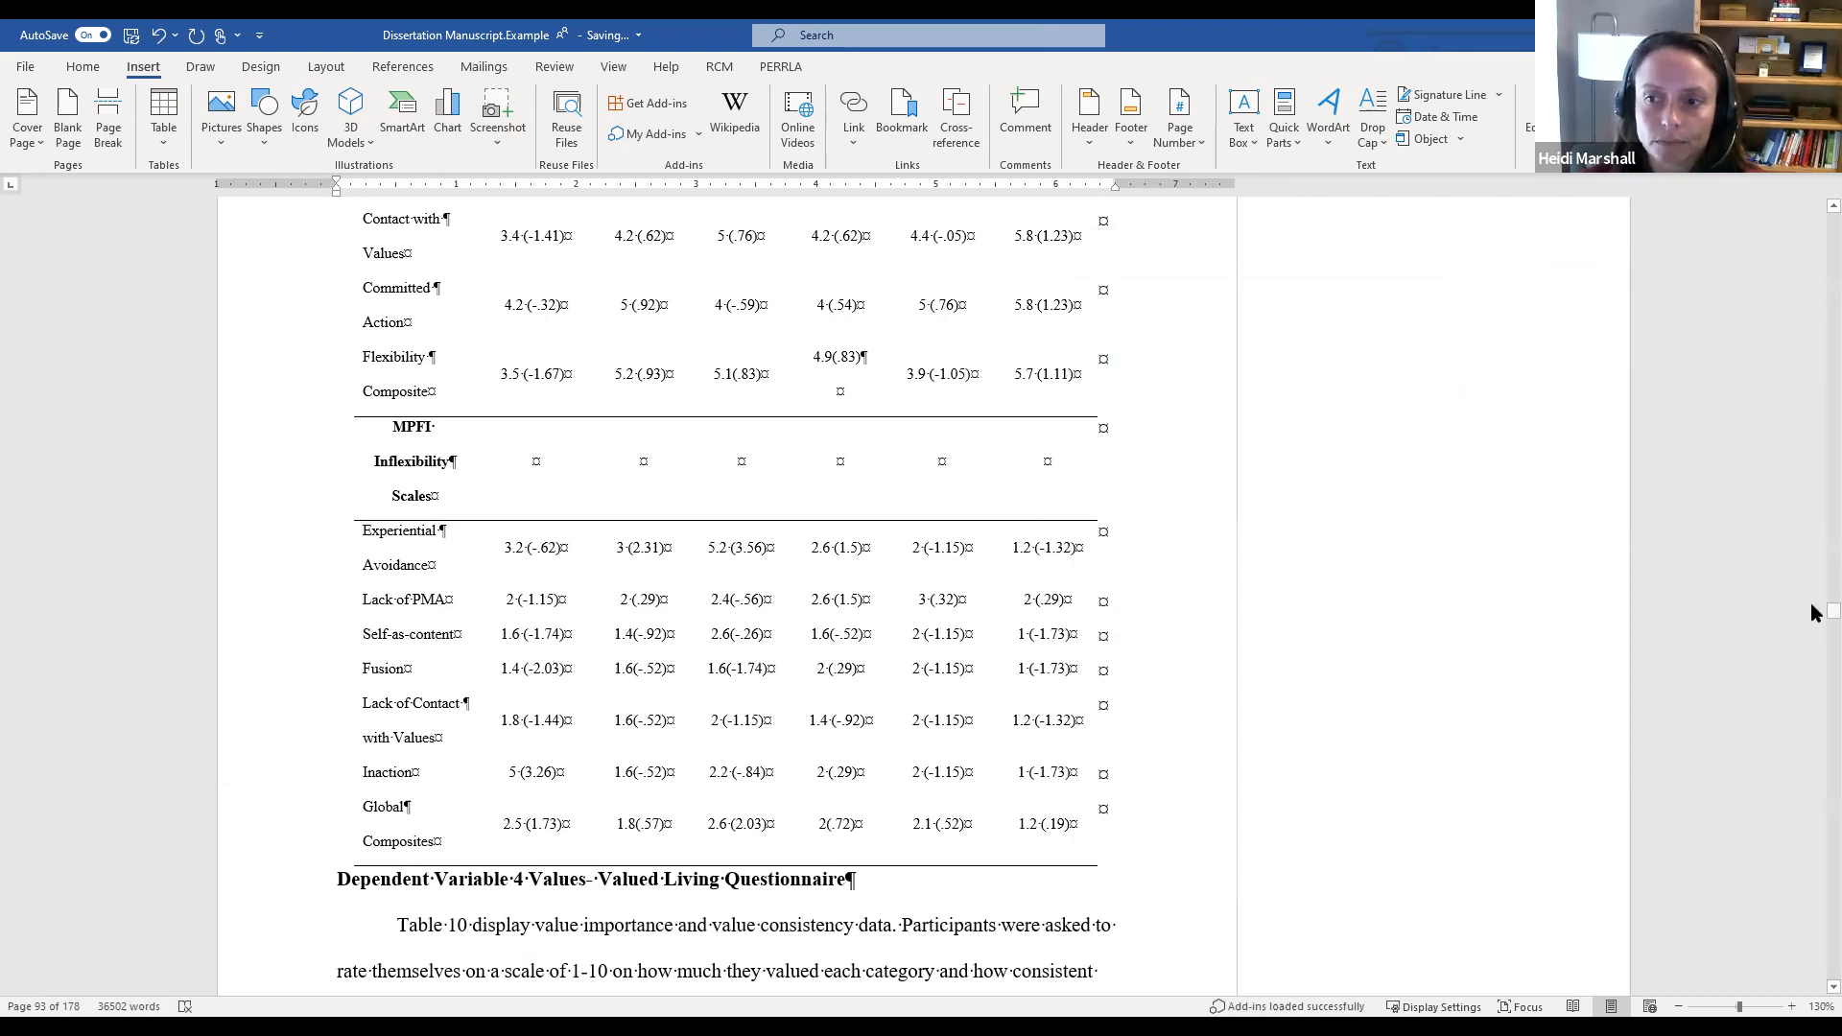
{"action": "left_click_drag", "start_coordinate": [1813, 610], "coordinate": [1813, 226]}
{"action": "scroll", "coordinate": [674, 602], "scroll_direction": "down", "scroll_amount": 5}
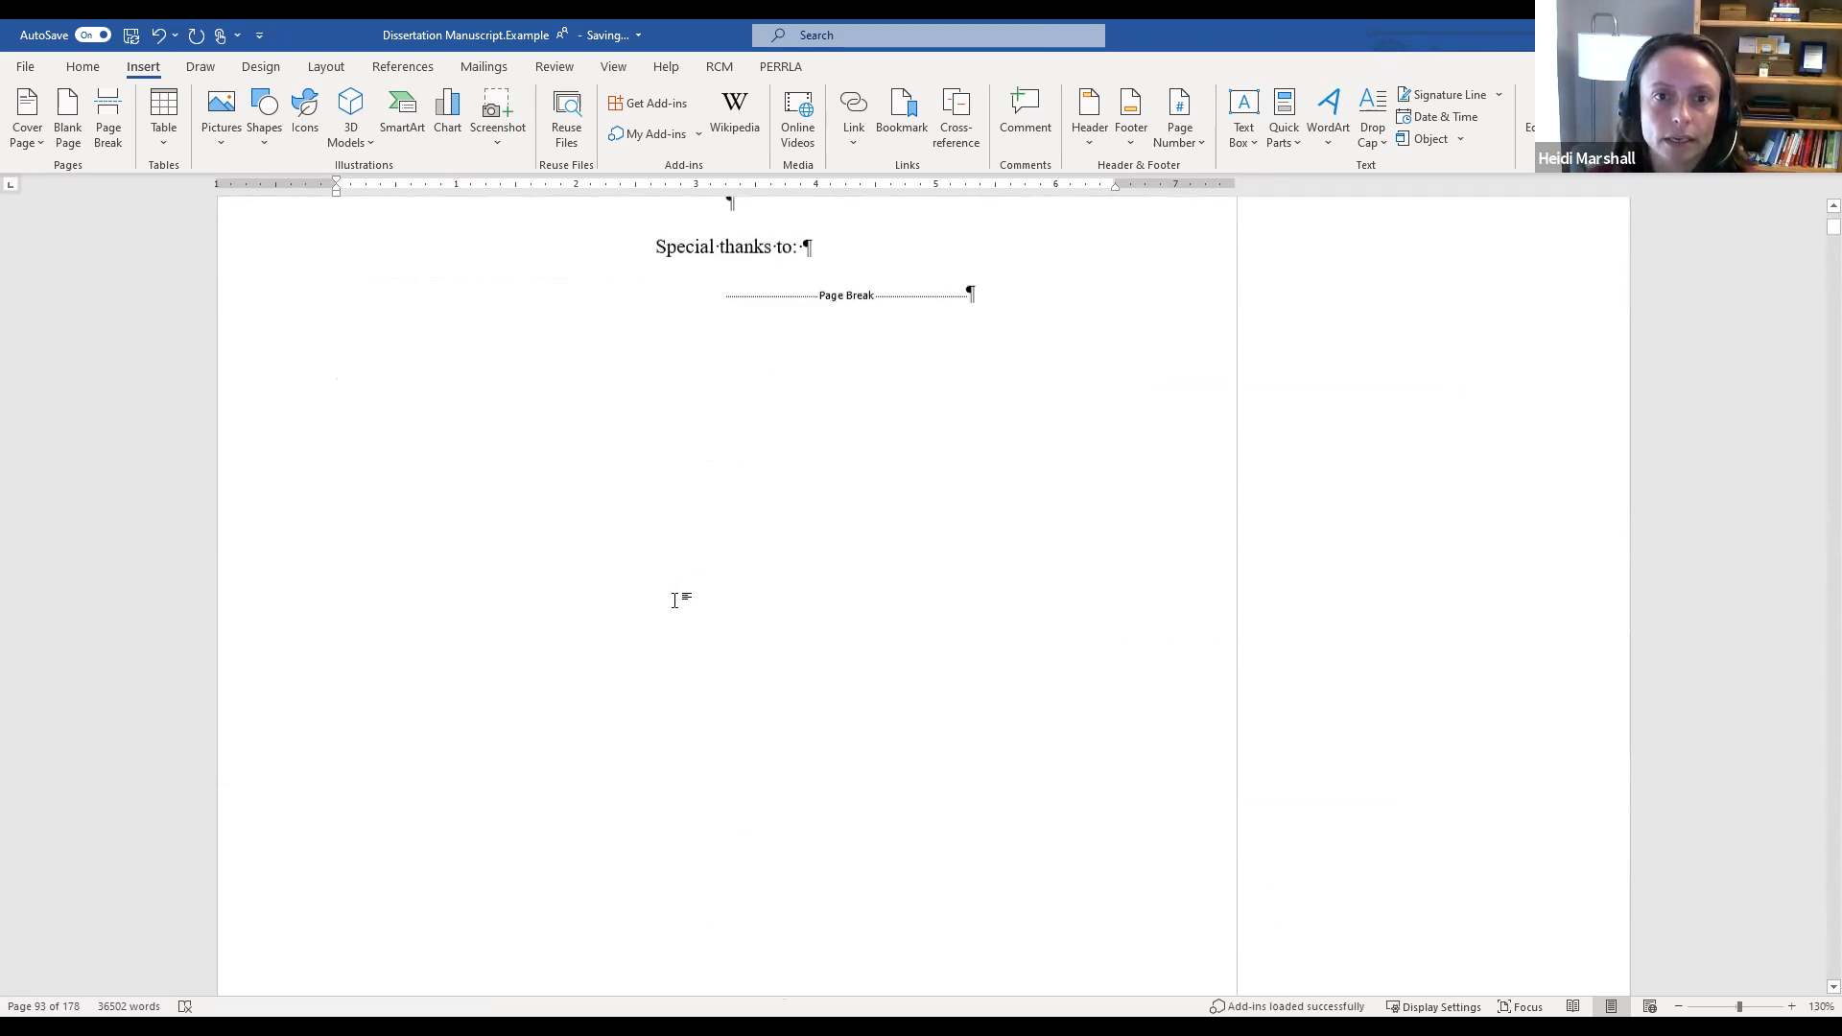
{"action": "scroll", "coordinate": [676, 601], "scroll_direction": "down", "scroll_amount": 15}
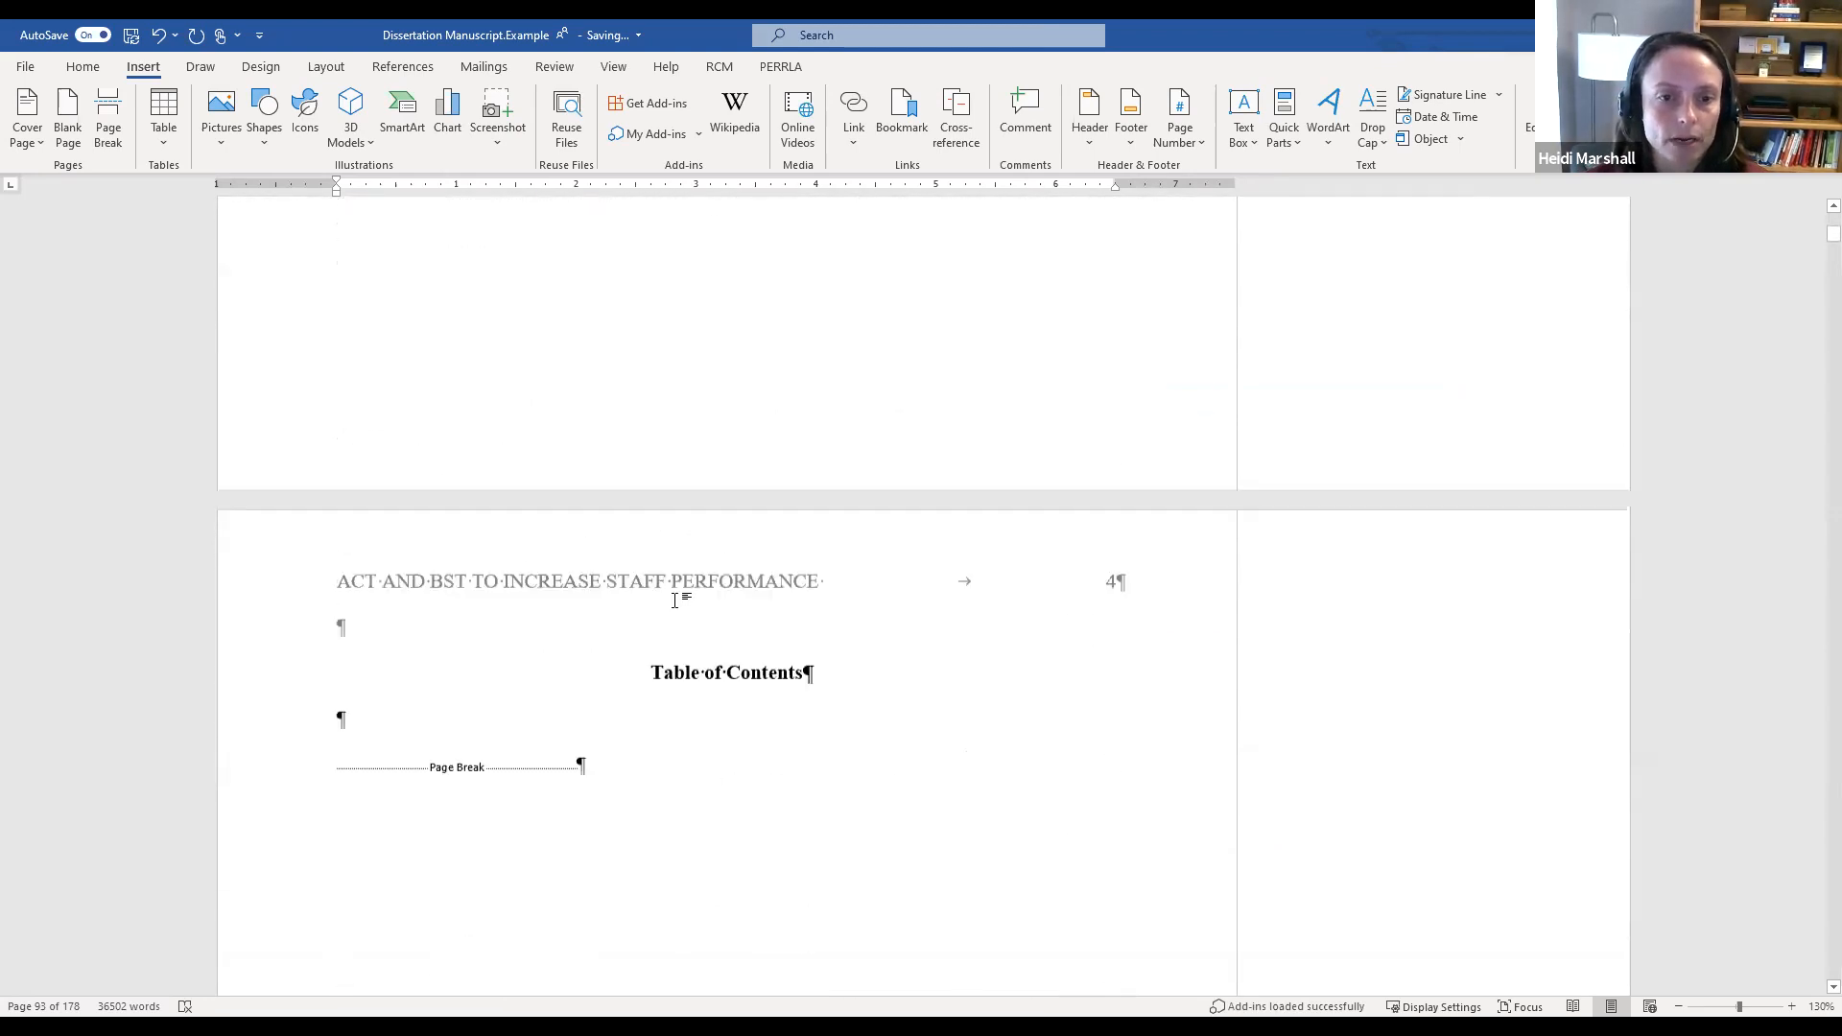
{"action": "left_click", "coordinate": [703, 272]}
{"action": "scroll", "coordinate": [848, 483], "scroll_direction": "up", "scroll_amount": 4}
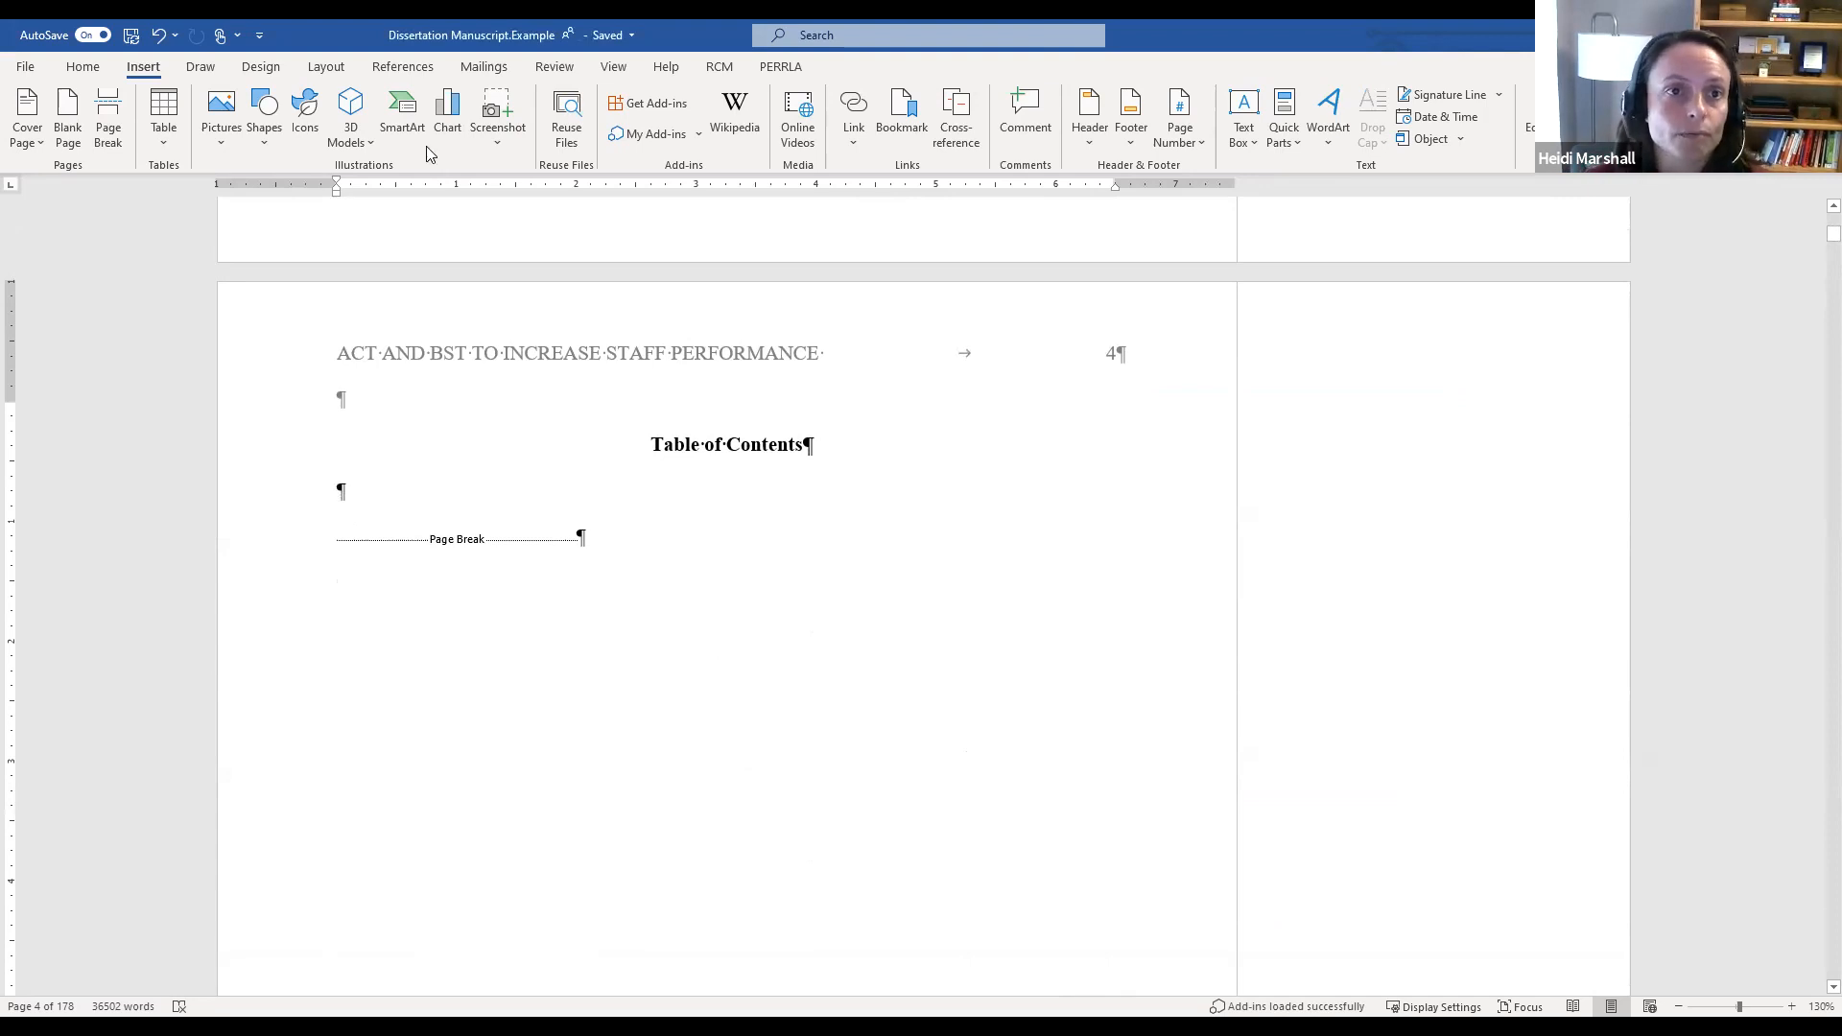
Step: Start a custom table of contents and assign APA Level 0, 1 and 2 to TOC levels 1, 2 and 3
{"action": "left_click", "coordinate": [405, 69]}
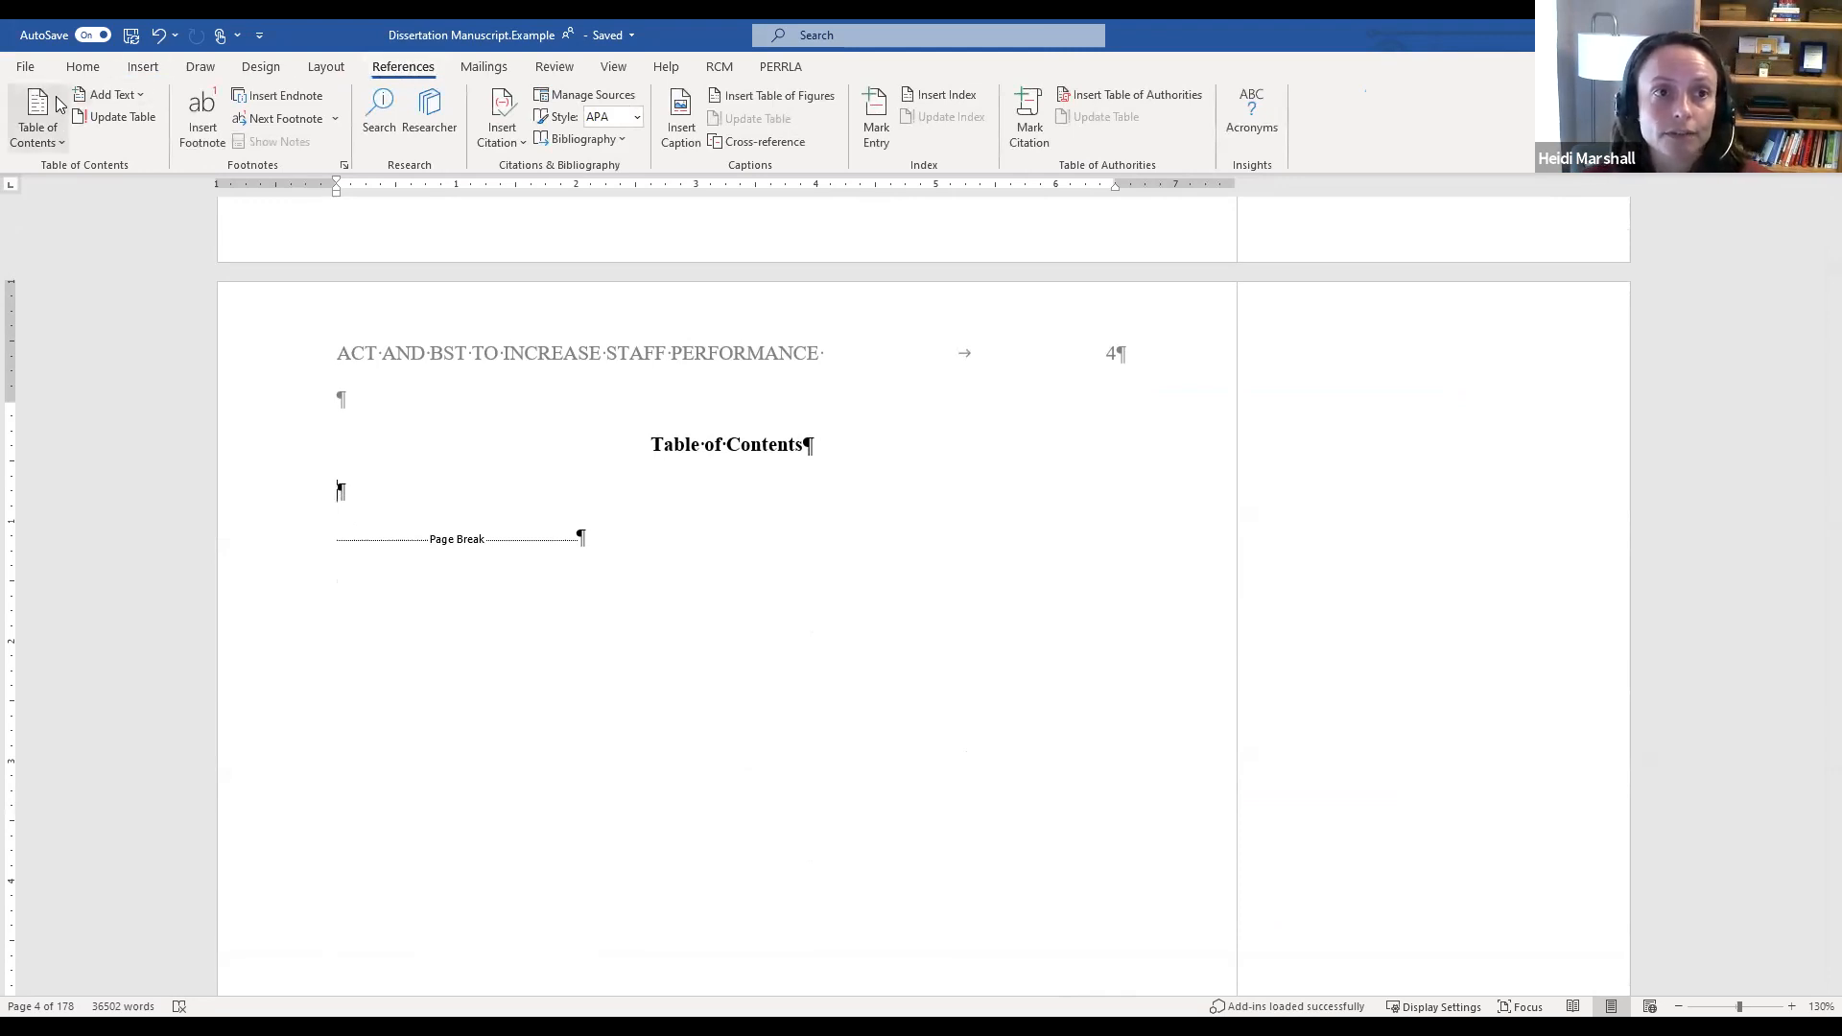
{"action": "left_click", "coordinate": [64, 147]}
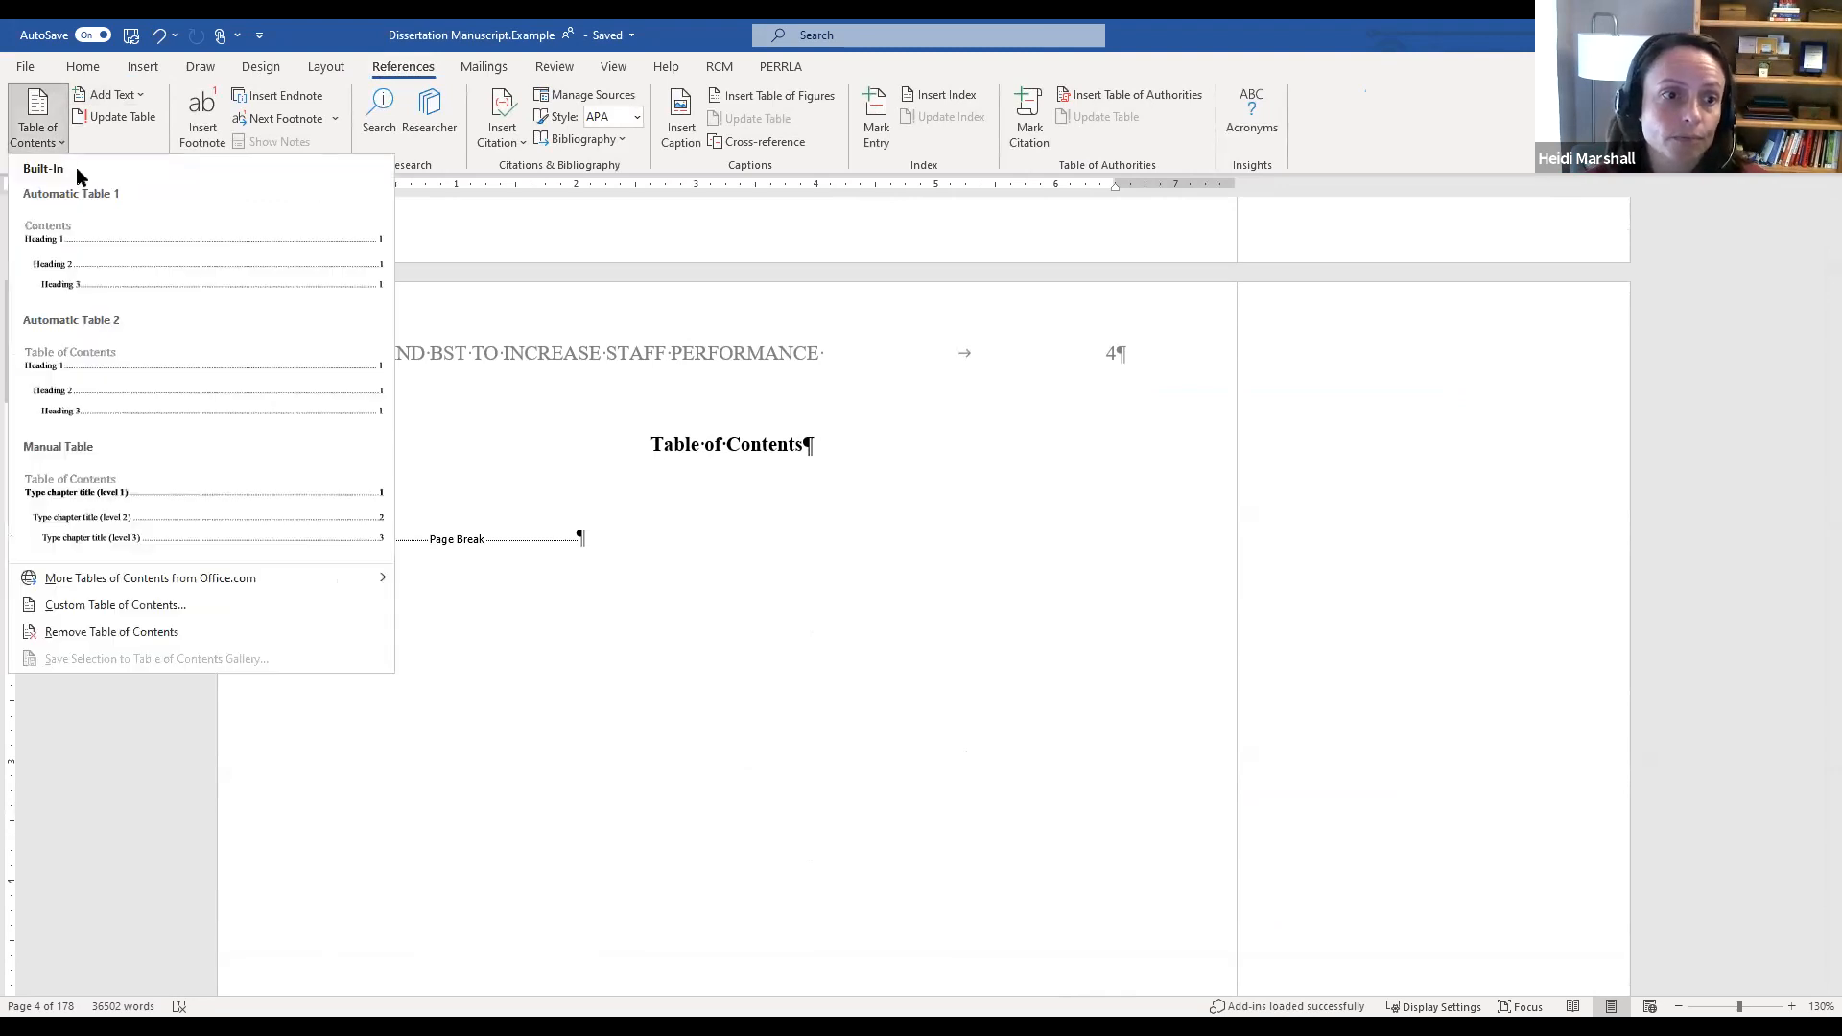
{"action": "left_click", "coordinate": [141, 608]}
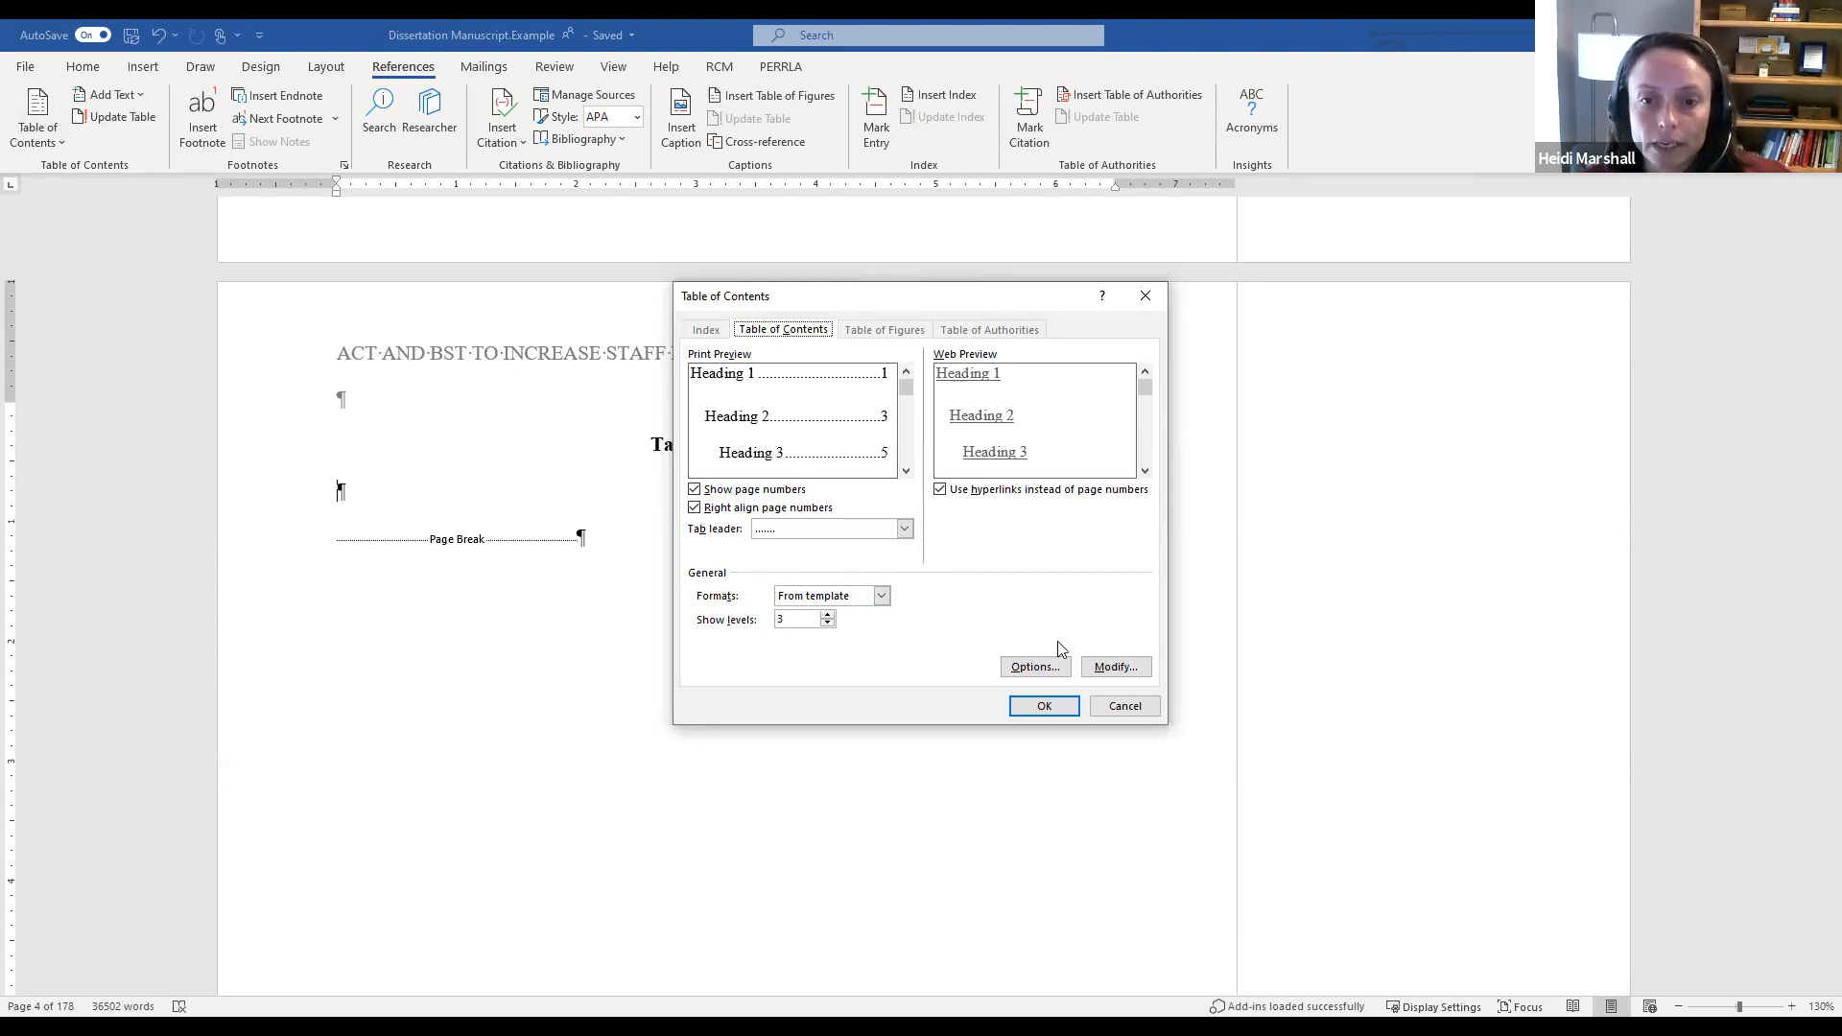
{"action": "left_click", "coordinate": [1018, 669]}
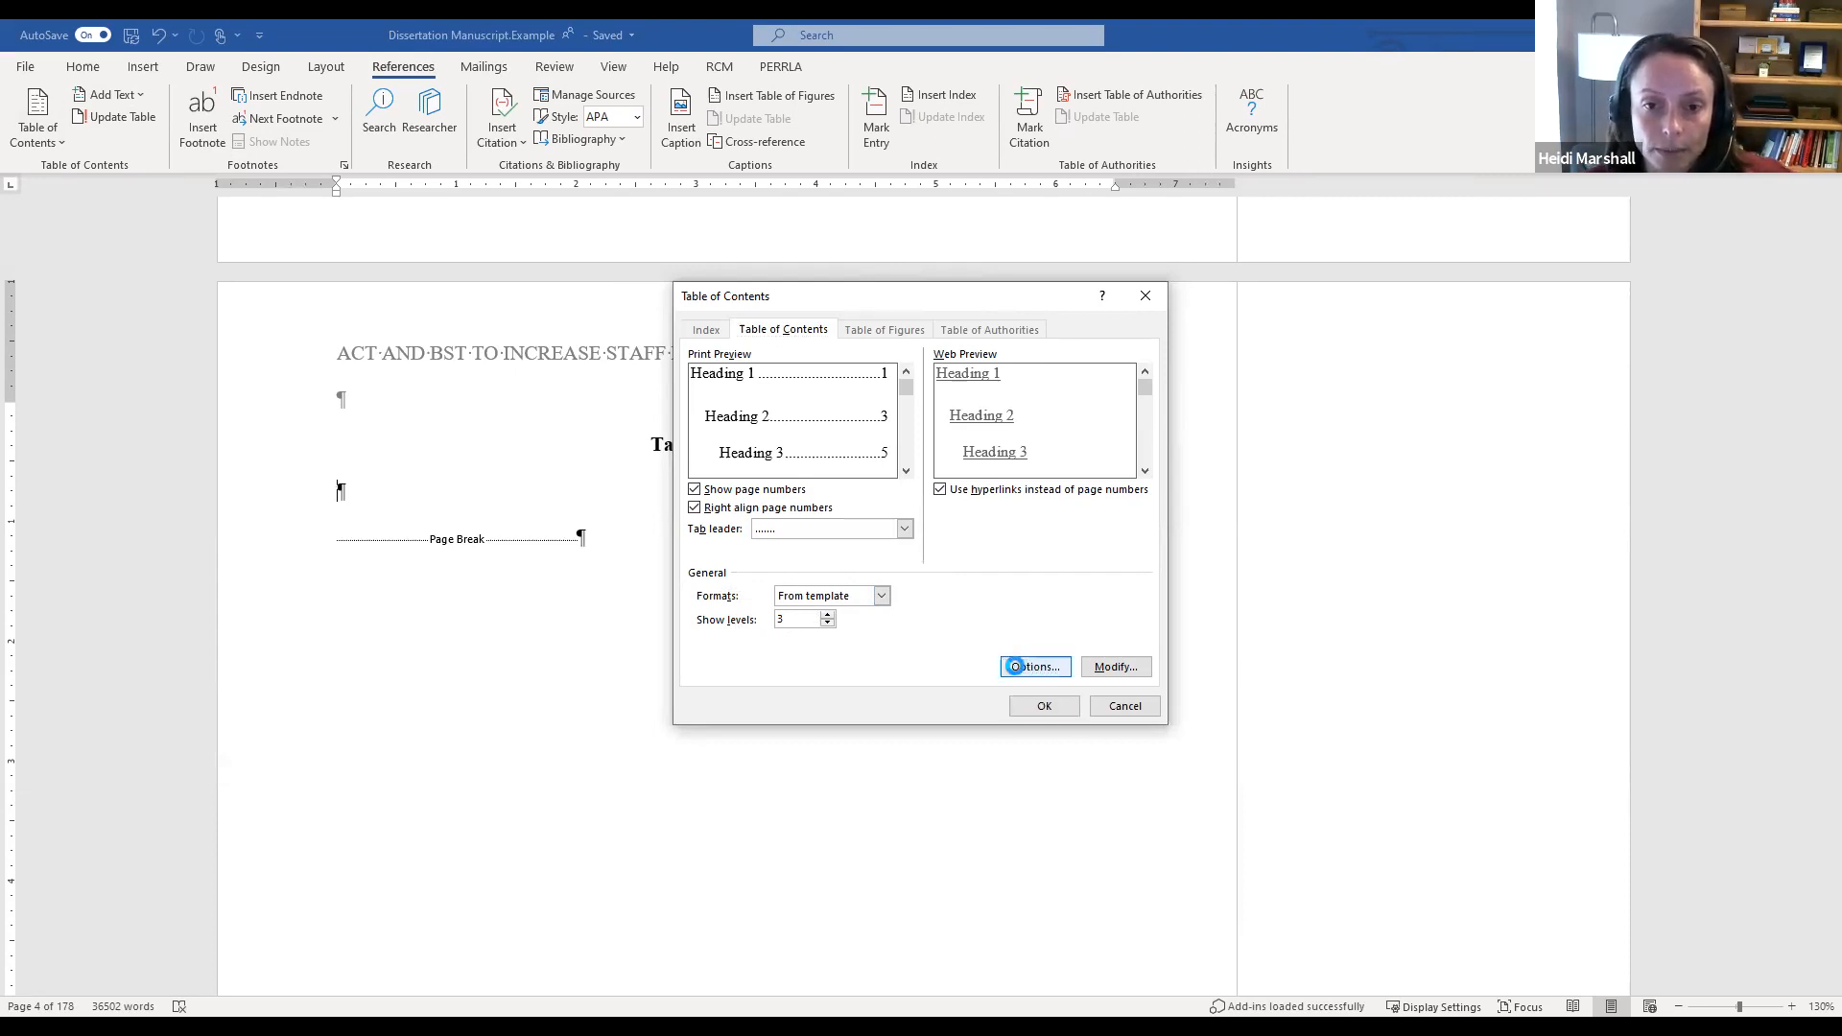
{"action": "left_click", "coordinate": [1033, 473]}
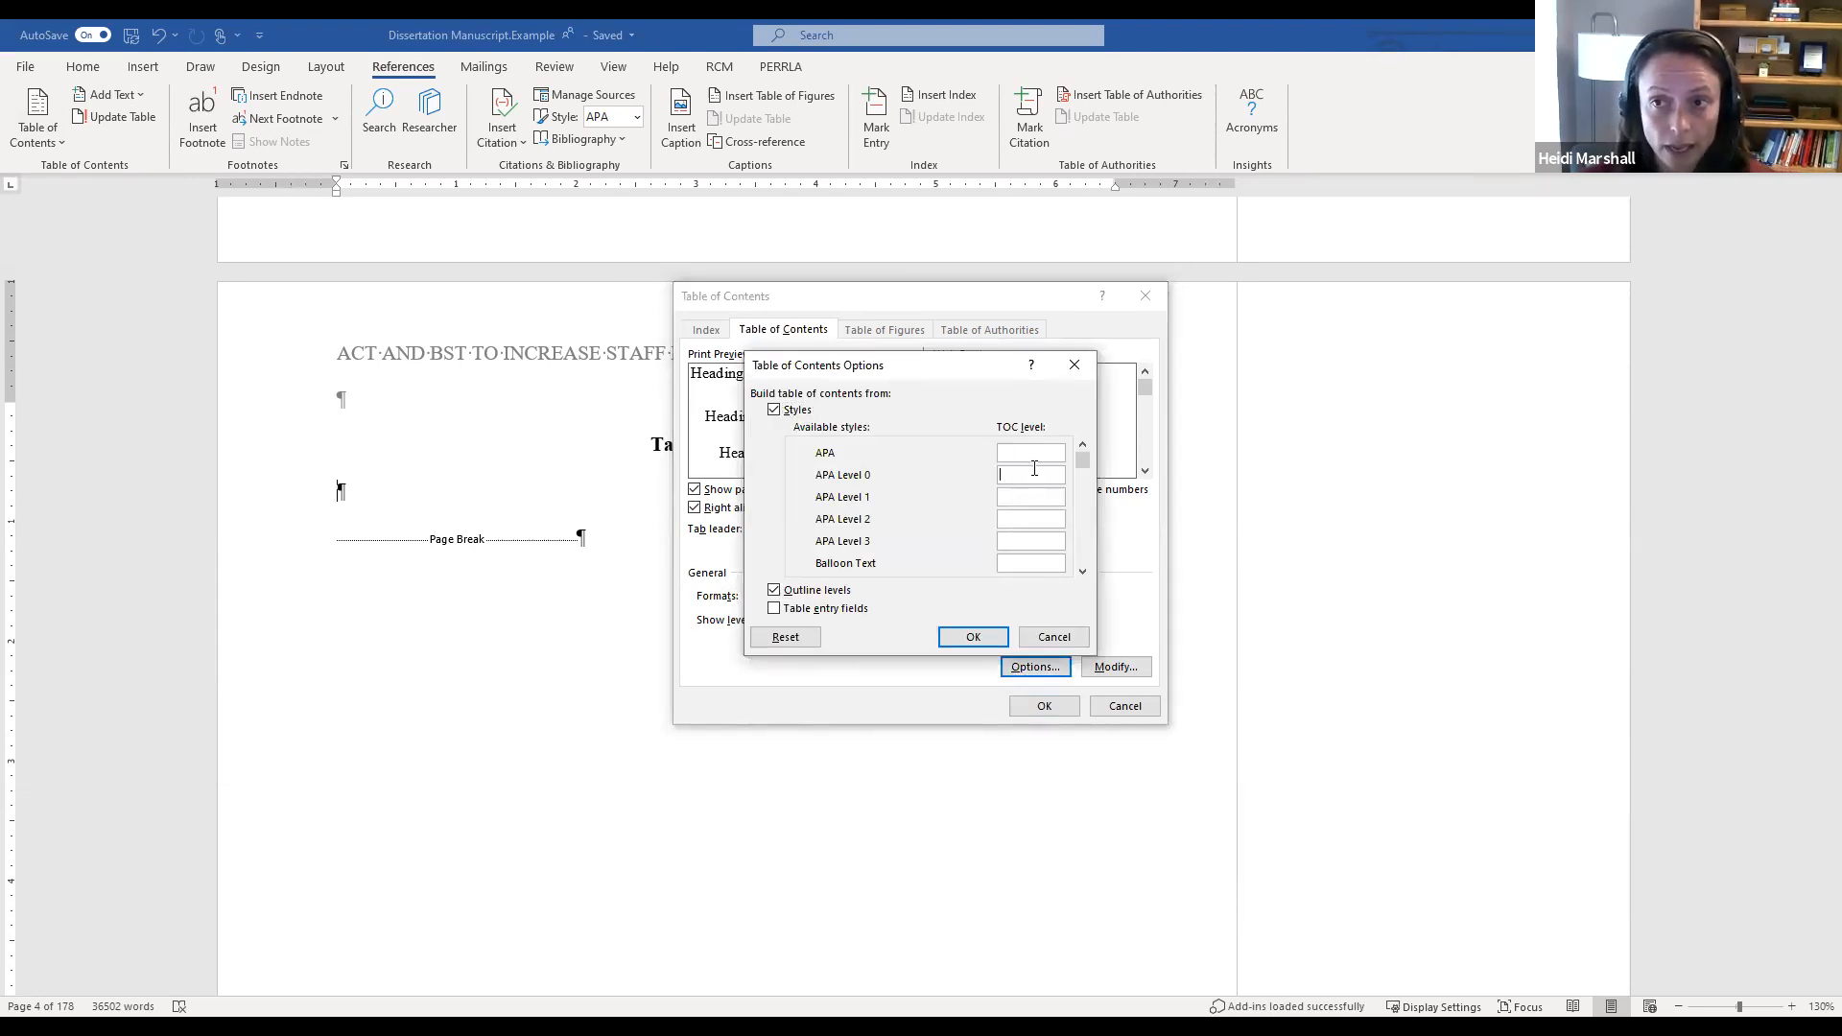
{"action": "type", "text": "1"}
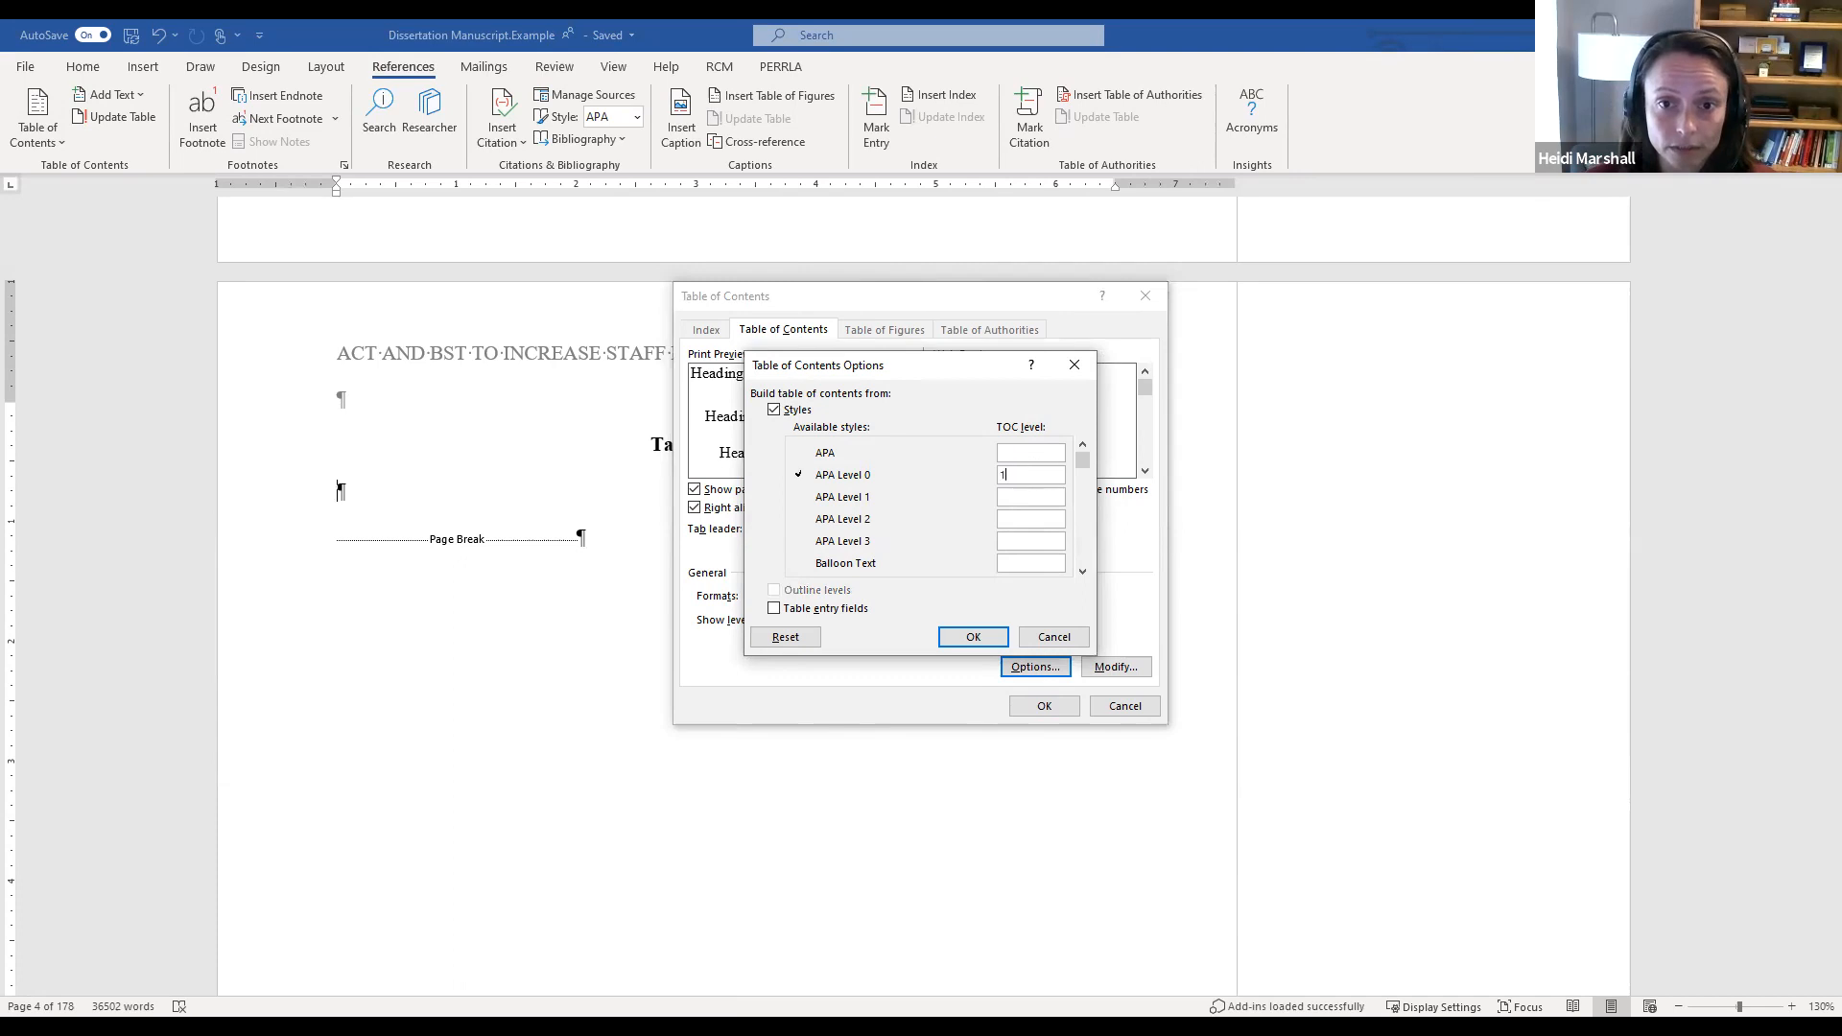
{"action": "type", "text": "2"}
{"action": "left_click", "coordinate": [1032, 518]}
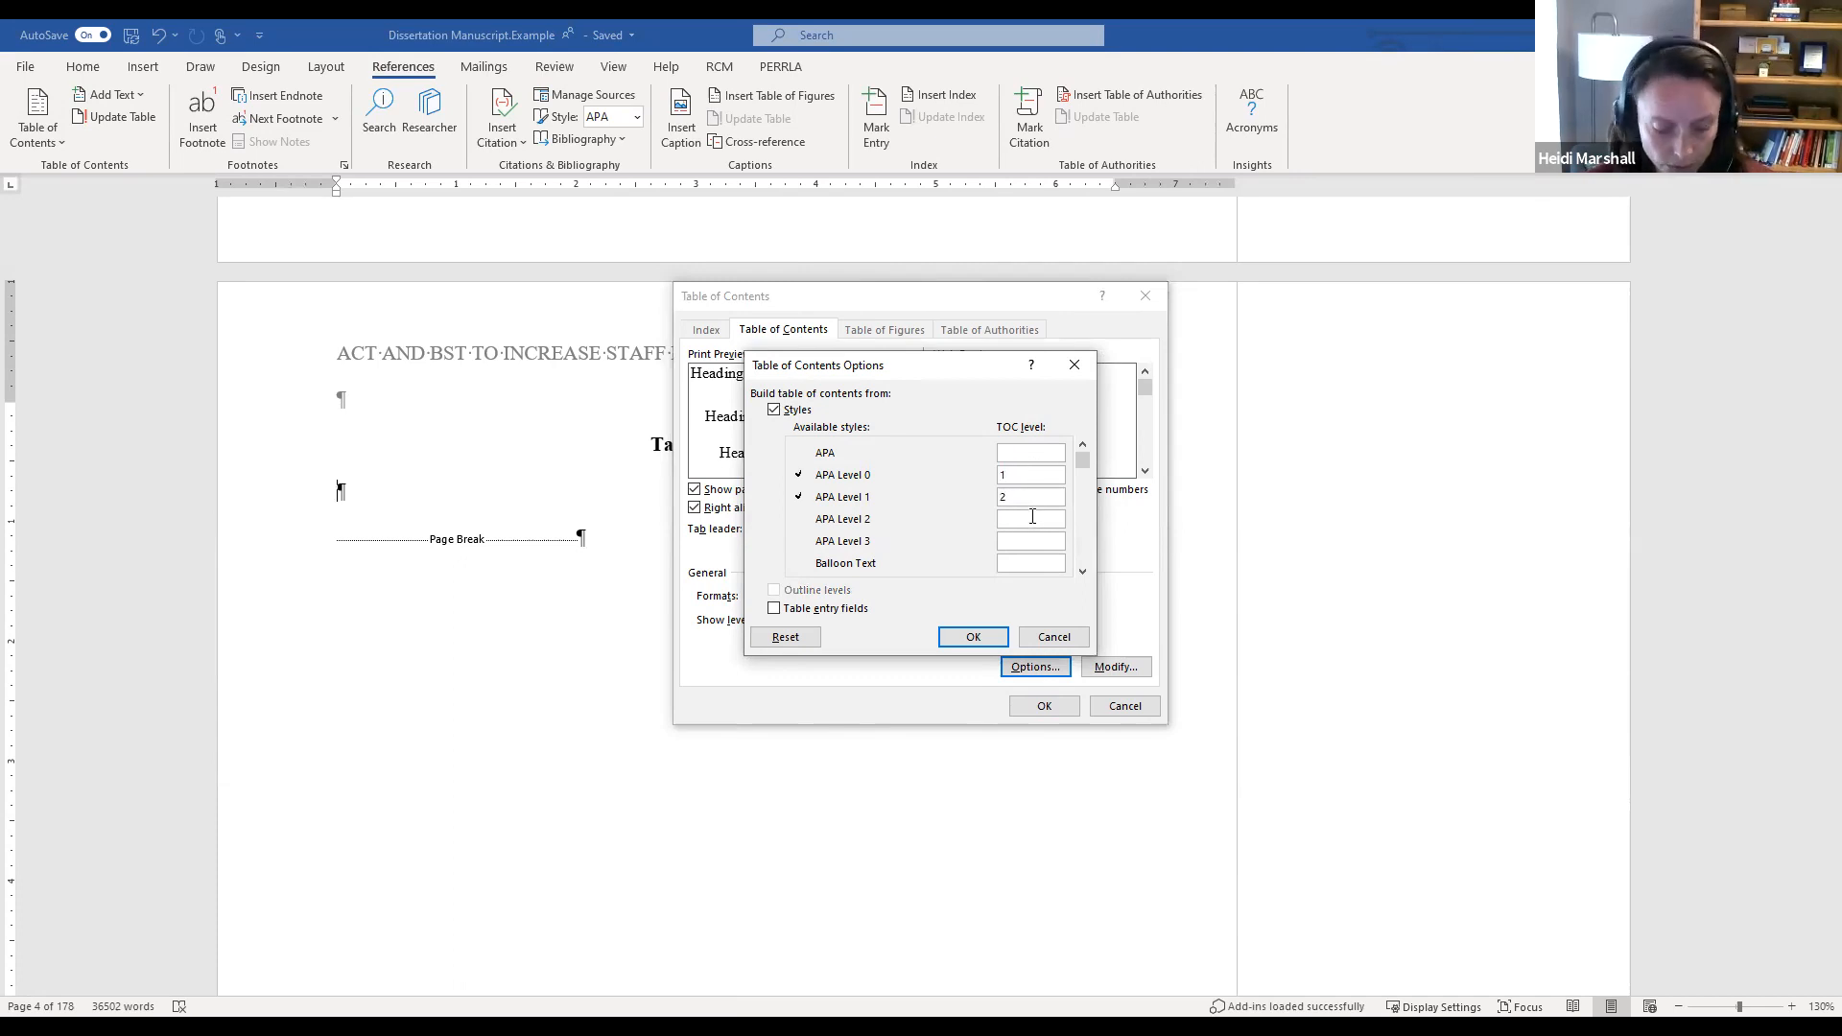
Step: Clear the TOC levels assigned to the built-in Heading styles in the table of contents options
{"action": "left_click", "coordinate": [1082, 571]}
{"action": "left_click", "coordinate": [1082, 570]}
{"action": "left_click", "coordinate": [1082, 571]}
{"action": "left_click", "coordinate": [1082, 572]}
{"action": "left_click", "coordinate": [1082, 571]}
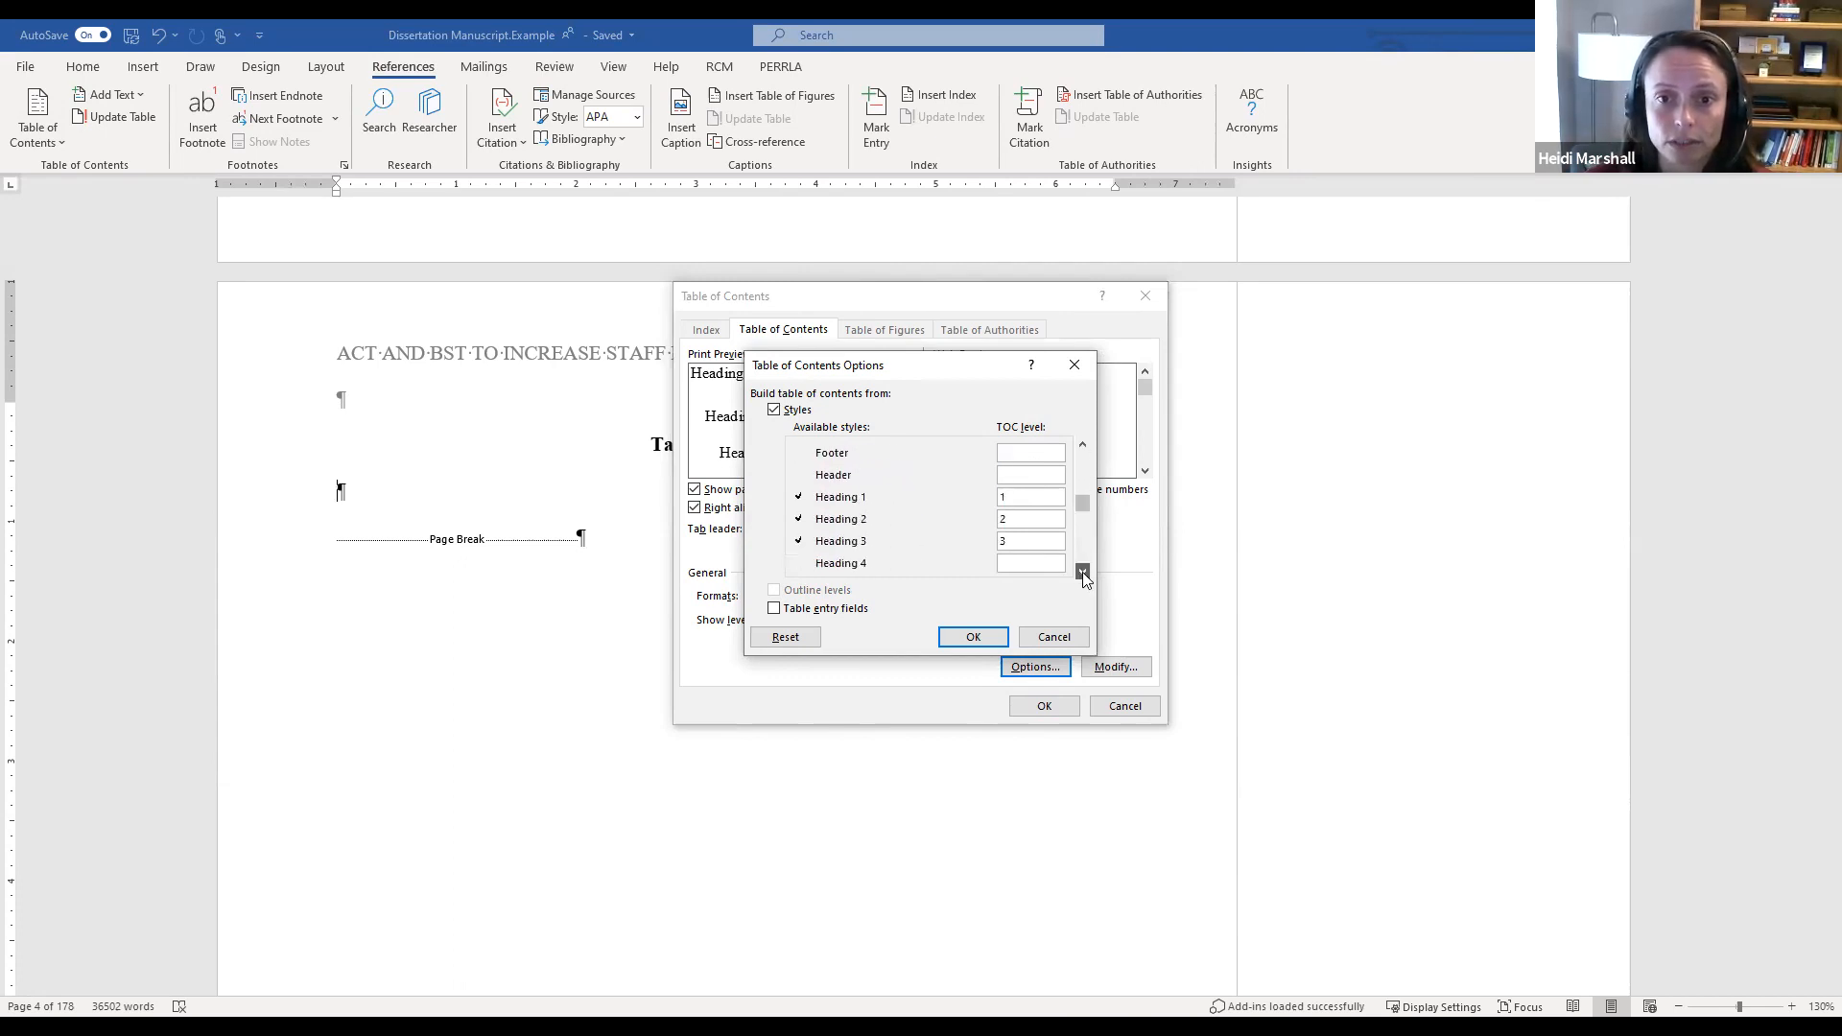
{"action": "left_click", "coordinate": [1047, 516]}
{"action": "key", "text": "BackSpace"}
{"action": "left_click", "coordinate": [1034, 497]}
{"action": "key", "text": "BackSpace"}
Step: Check the remaining styles for assigned TOC levels, accept the options and insert the custom table of contents
{"action": "left_click", "coordinate": [1083, 572]}
{"action": "left_click", "coordinate": [1083, 571]}
{"action": "left_click", "coordinate": [1083, 572]}
{"action": "left_click", "coordinate": [1083, 572]}
{"action": "left_click", "coordinate": [1083, 571]}
{"action": "left_click_drag", "start_coordinate": [1082, 552], "coordinate": [1082, 452]}
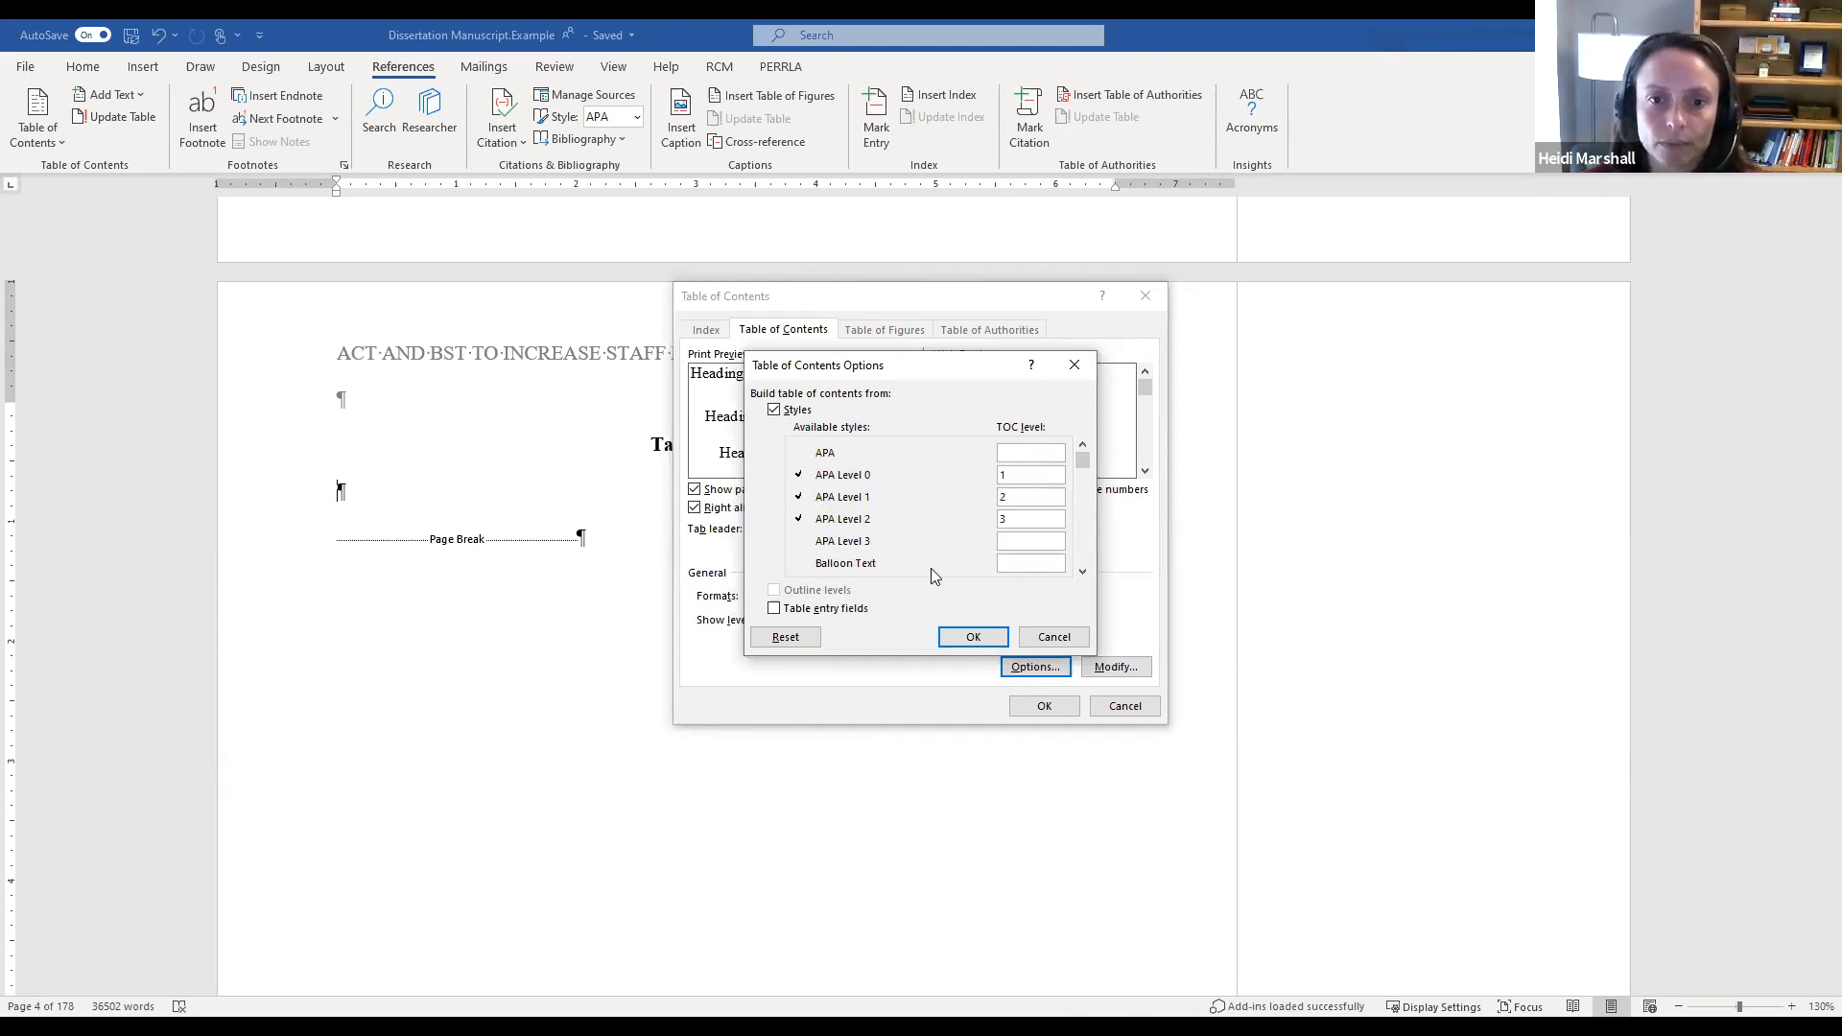
{"action": "left_click", "coordinate": [972, 638]}
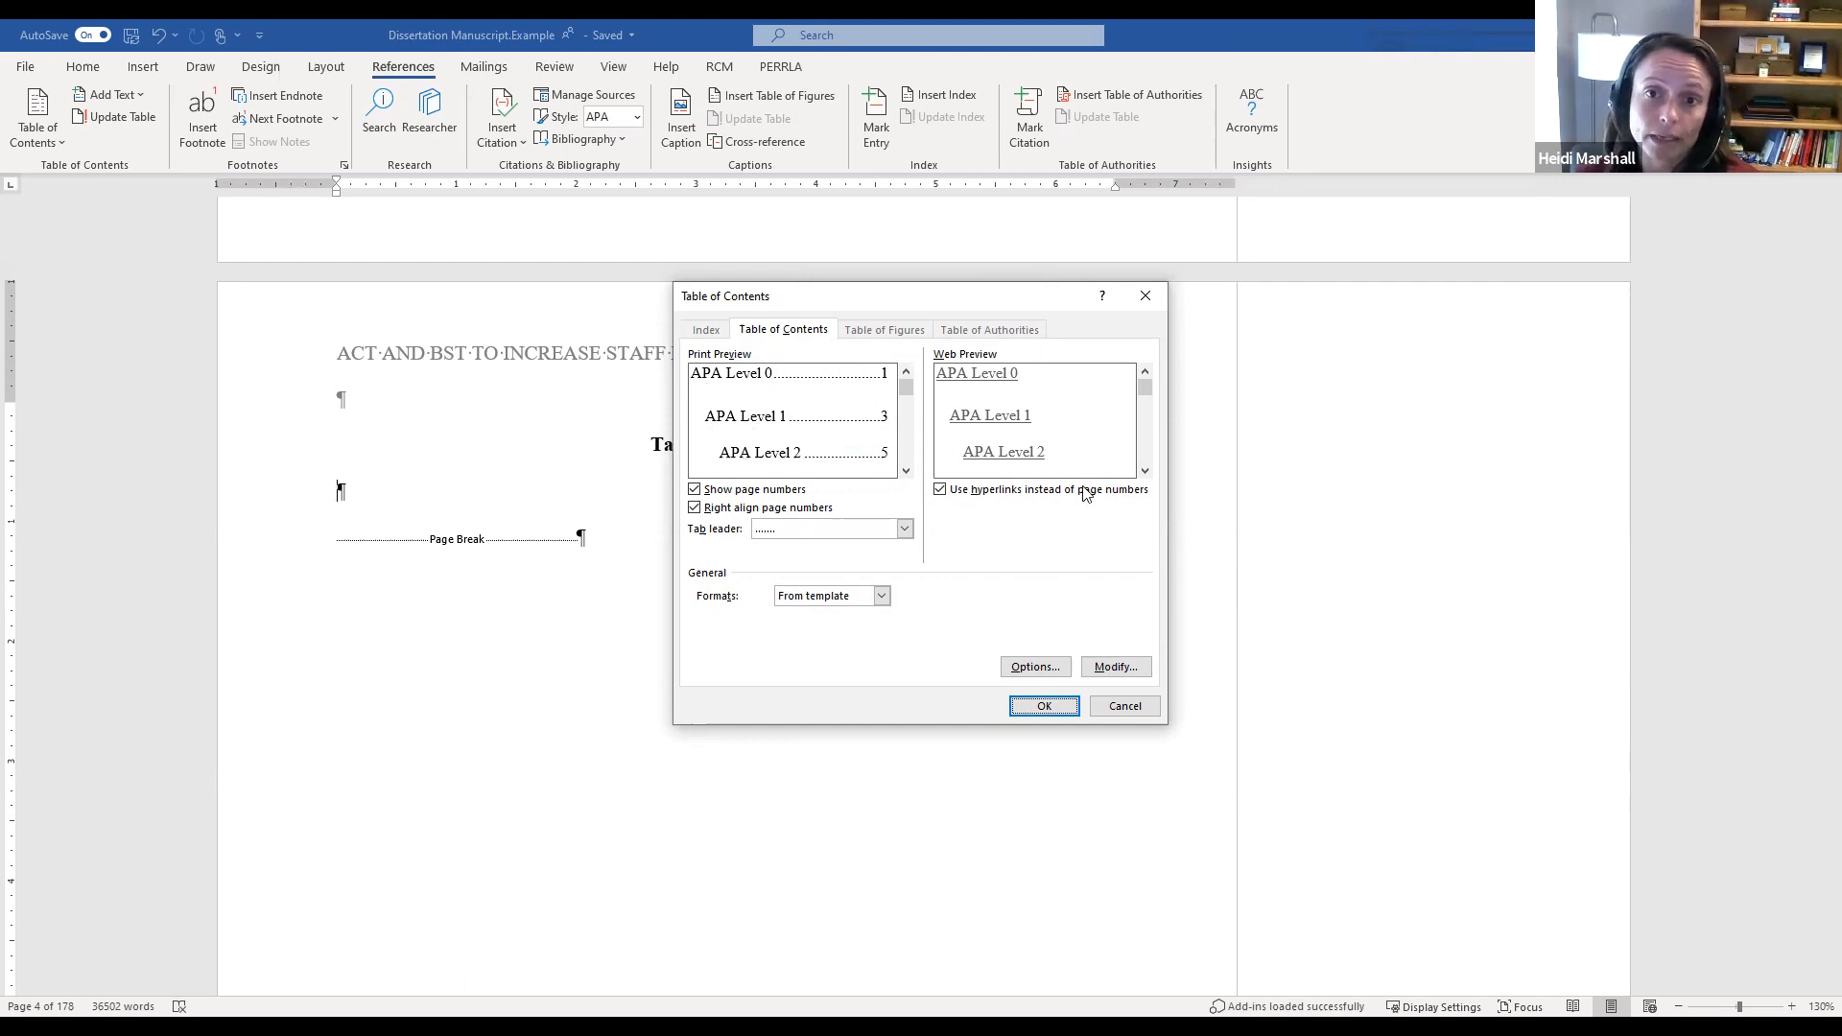
{"action": "left_click", "coordinate": [1043, 706]}
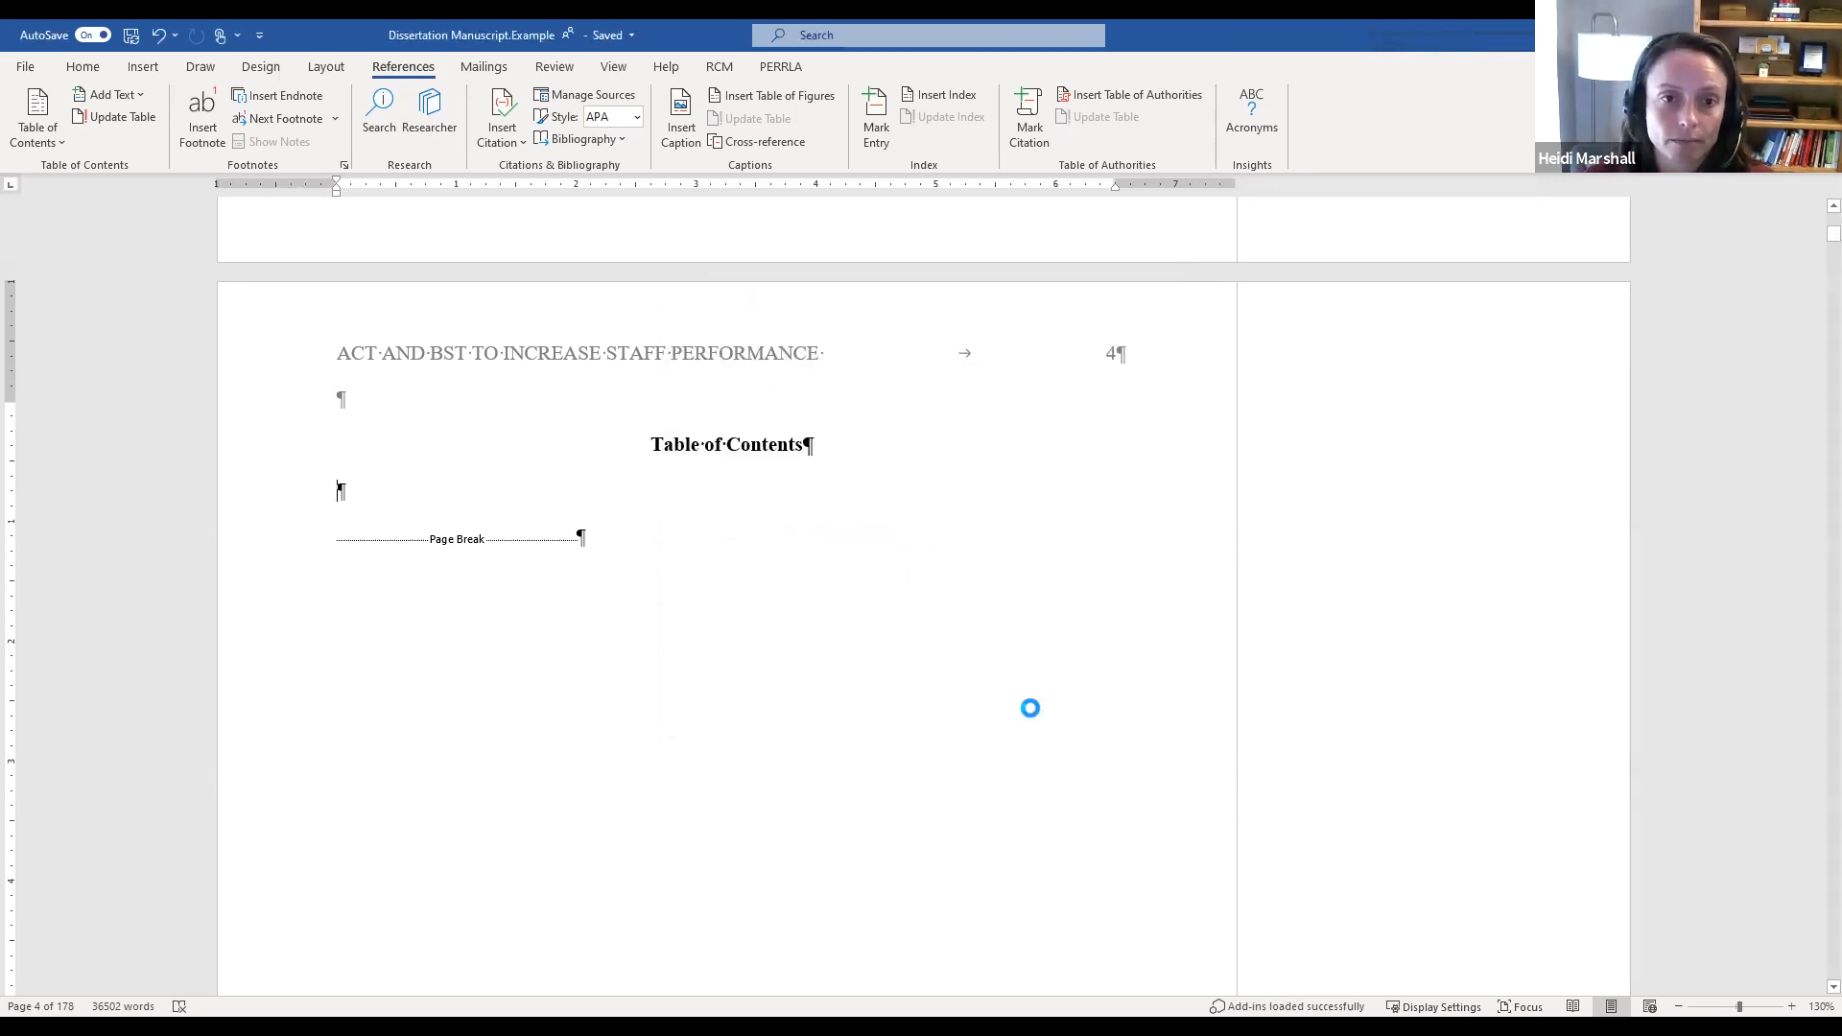
Step: Review the inserted table of contents for its entries, indentation and page numbers from List of Figures through Chapter 4
{"action": "scroll", "coordinate": [1032, 708], "scroll_direction": "up", "scroll_amount": 12}
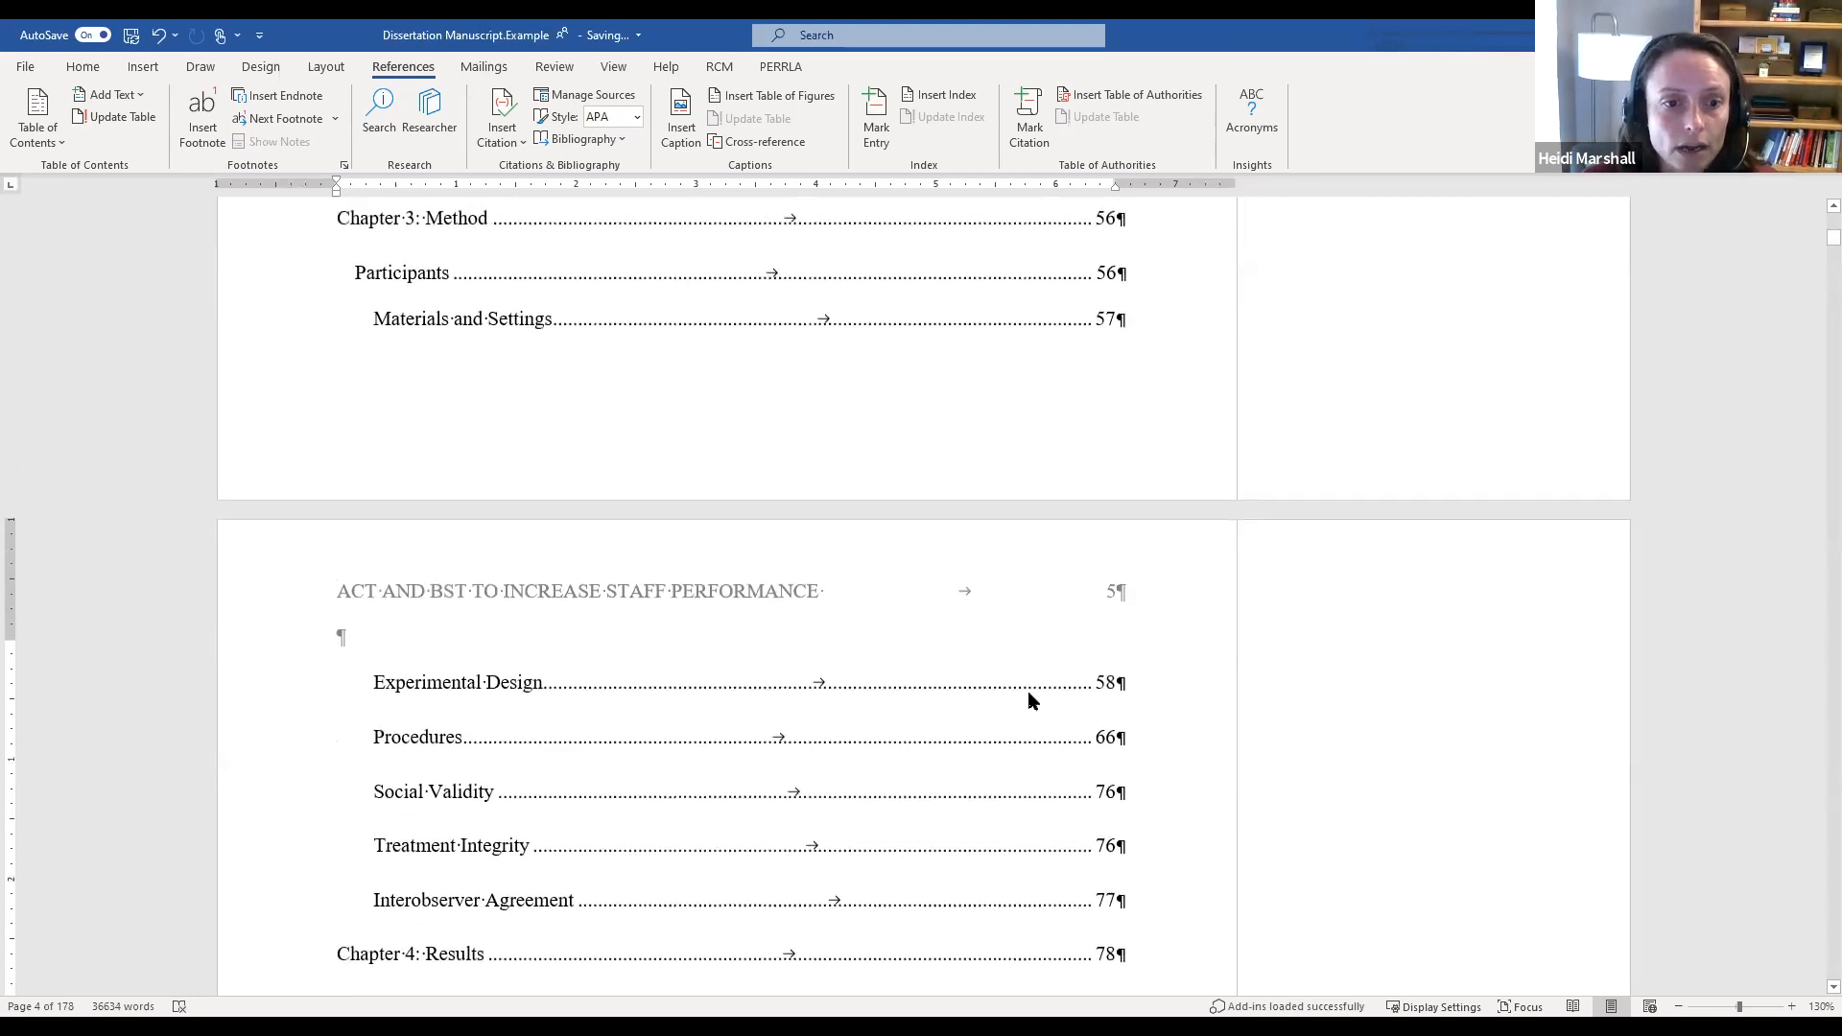
{"action": "scroll", "coordinate": [1028, 690], "scroll_direction": "up", "scroll_amount": 5}
{"action": "scroll", "coordinate": [1027, 690], "scroll_direction": "down", "scroll_amount": 5}
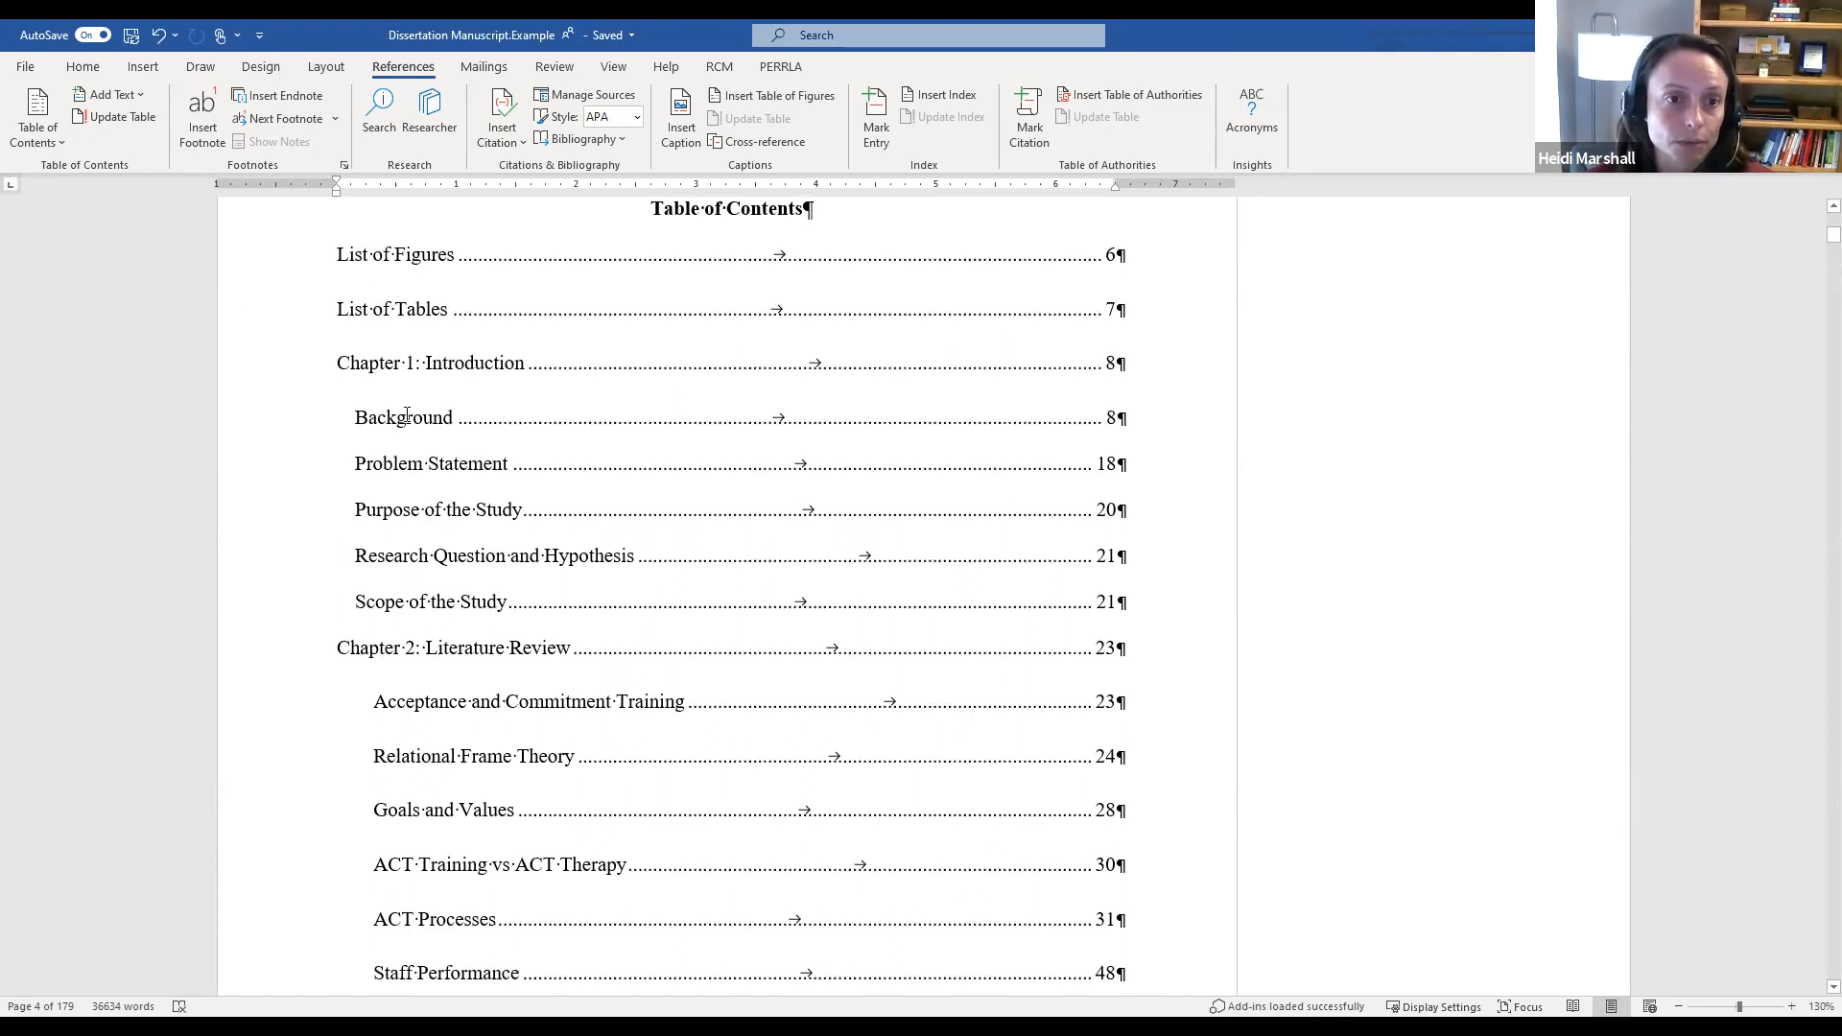
{"action": "scroll", "coordinate": [441, 574], "scroll_direction": "down", "scroll_amount": 4}
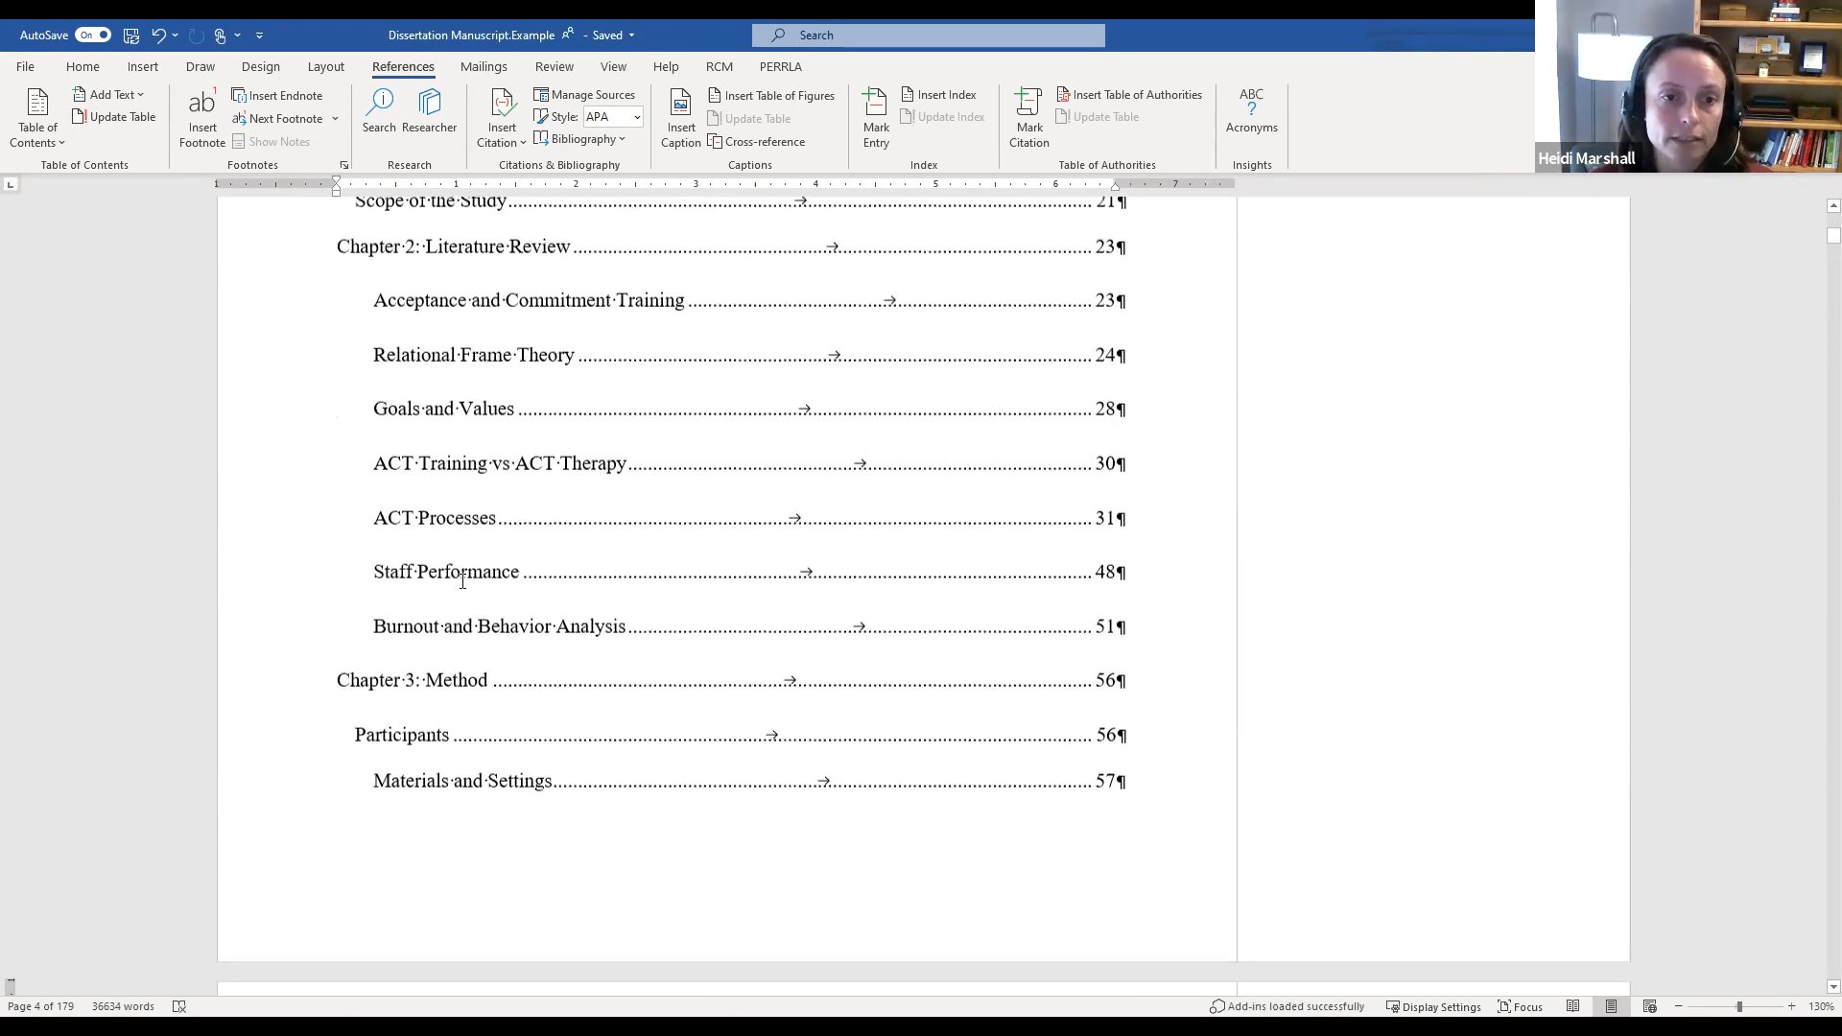
{"action": "scroll", "coordinate": [462, 580], "scroll_direction": "down", "scroll_amount": 1}
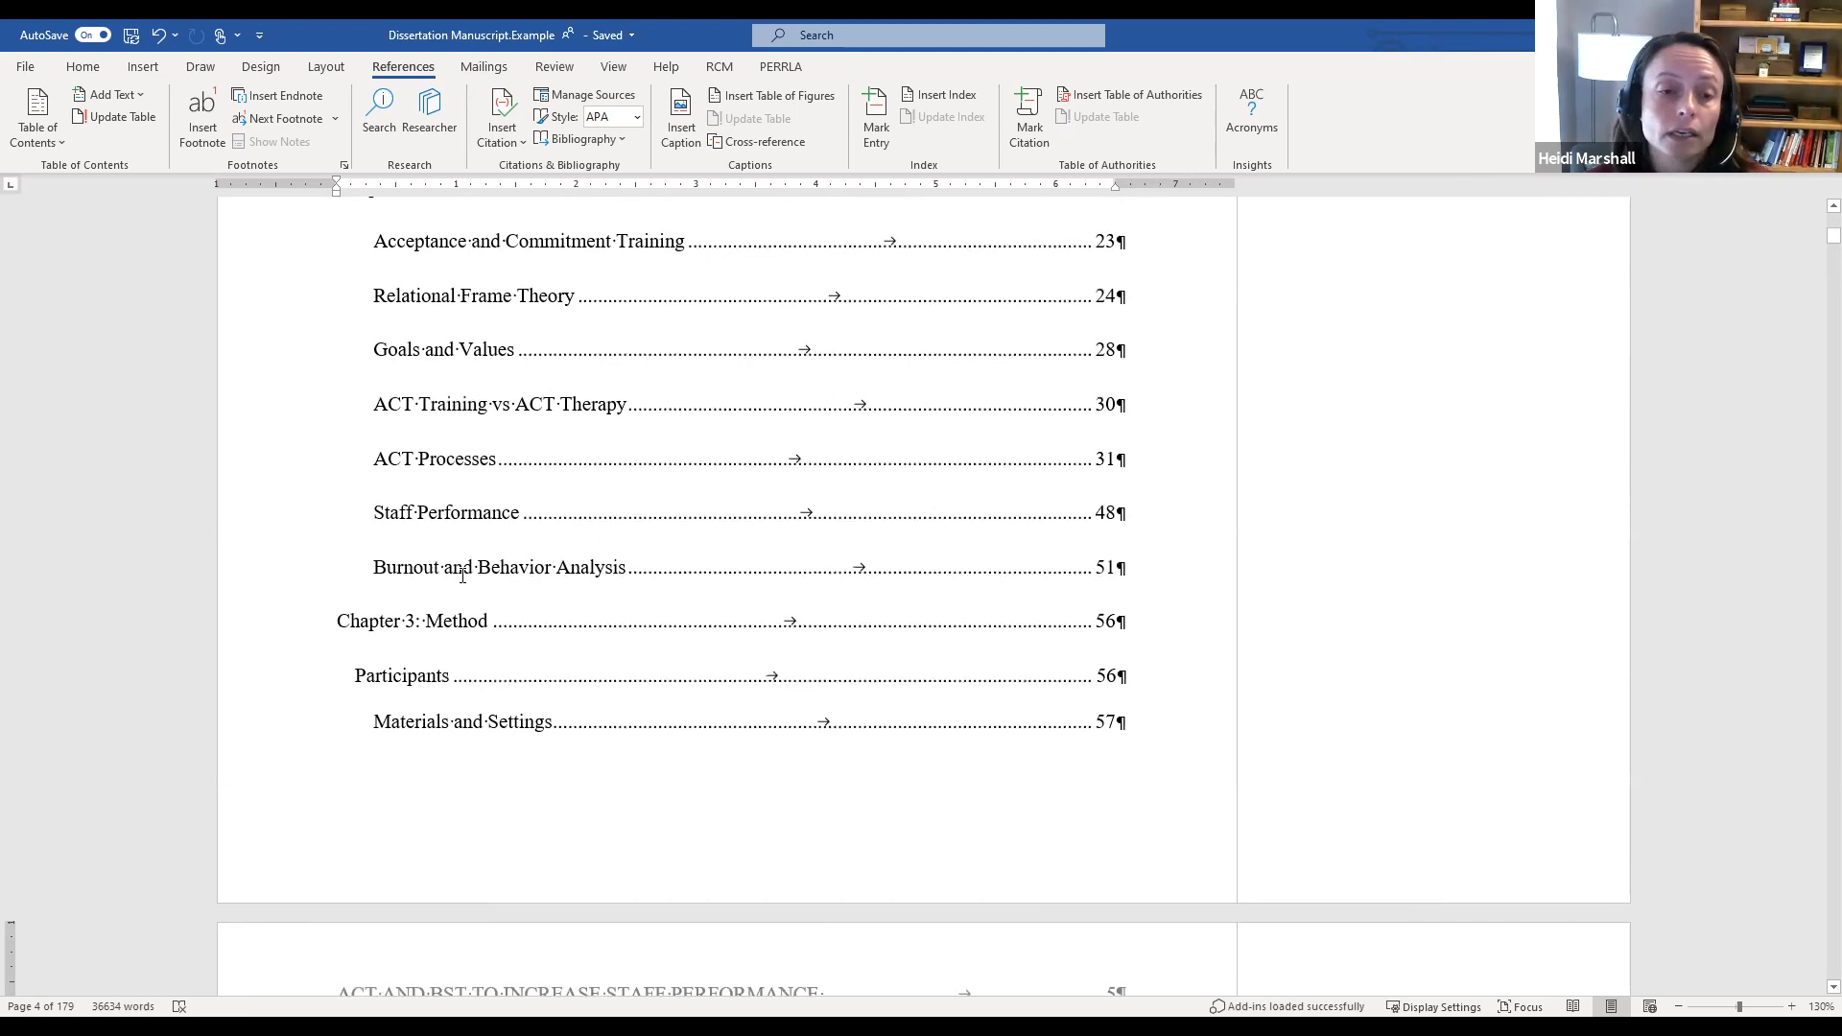
{"action": "scroll", "coordinate": [462, 575], "scroll_direction": "down", "scroll_amount": 6}
{"action": "scroll", "coordinate": [464, 572], "scroll_direction": "down", "scroll_amount": 2}
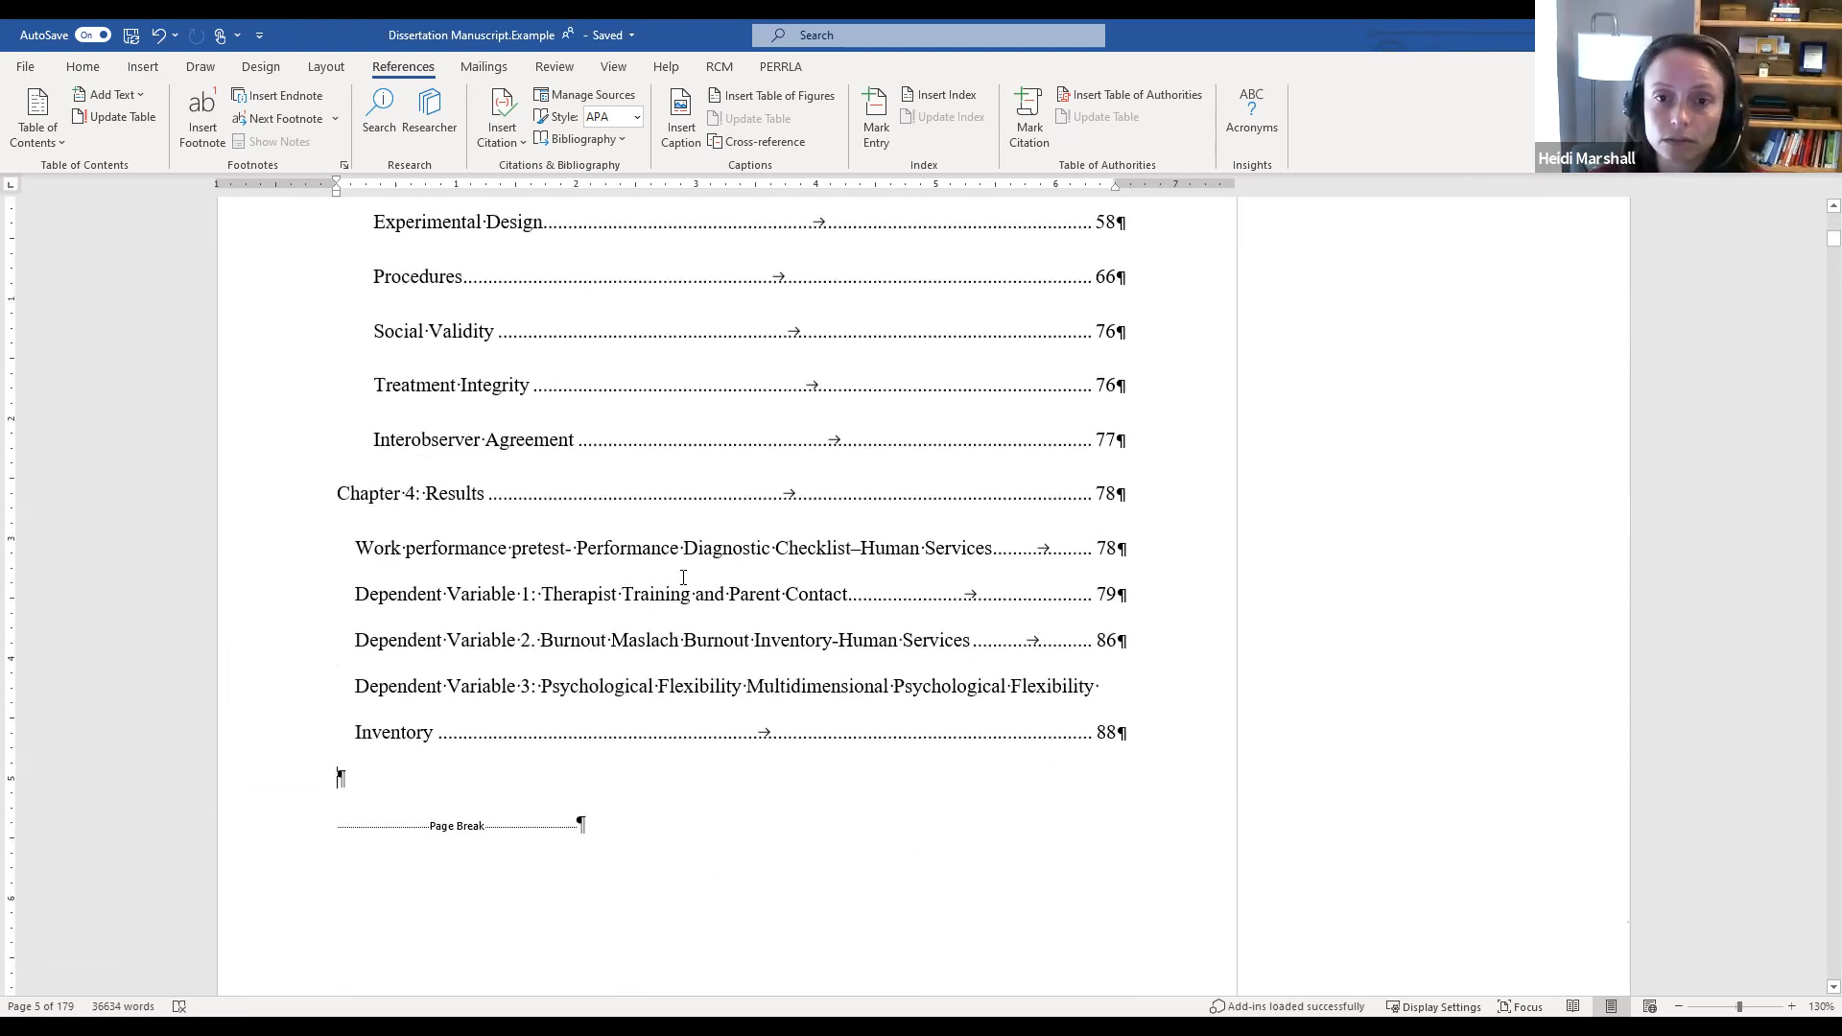
{"action": "scroll", "coordinate": [794, 696], "scroll_direction": "up", "scroll_amount": 8}
{"action": "scroll", "coordinate": [805, 679], "scroll_direction": "up", "scroll_amount": 5}
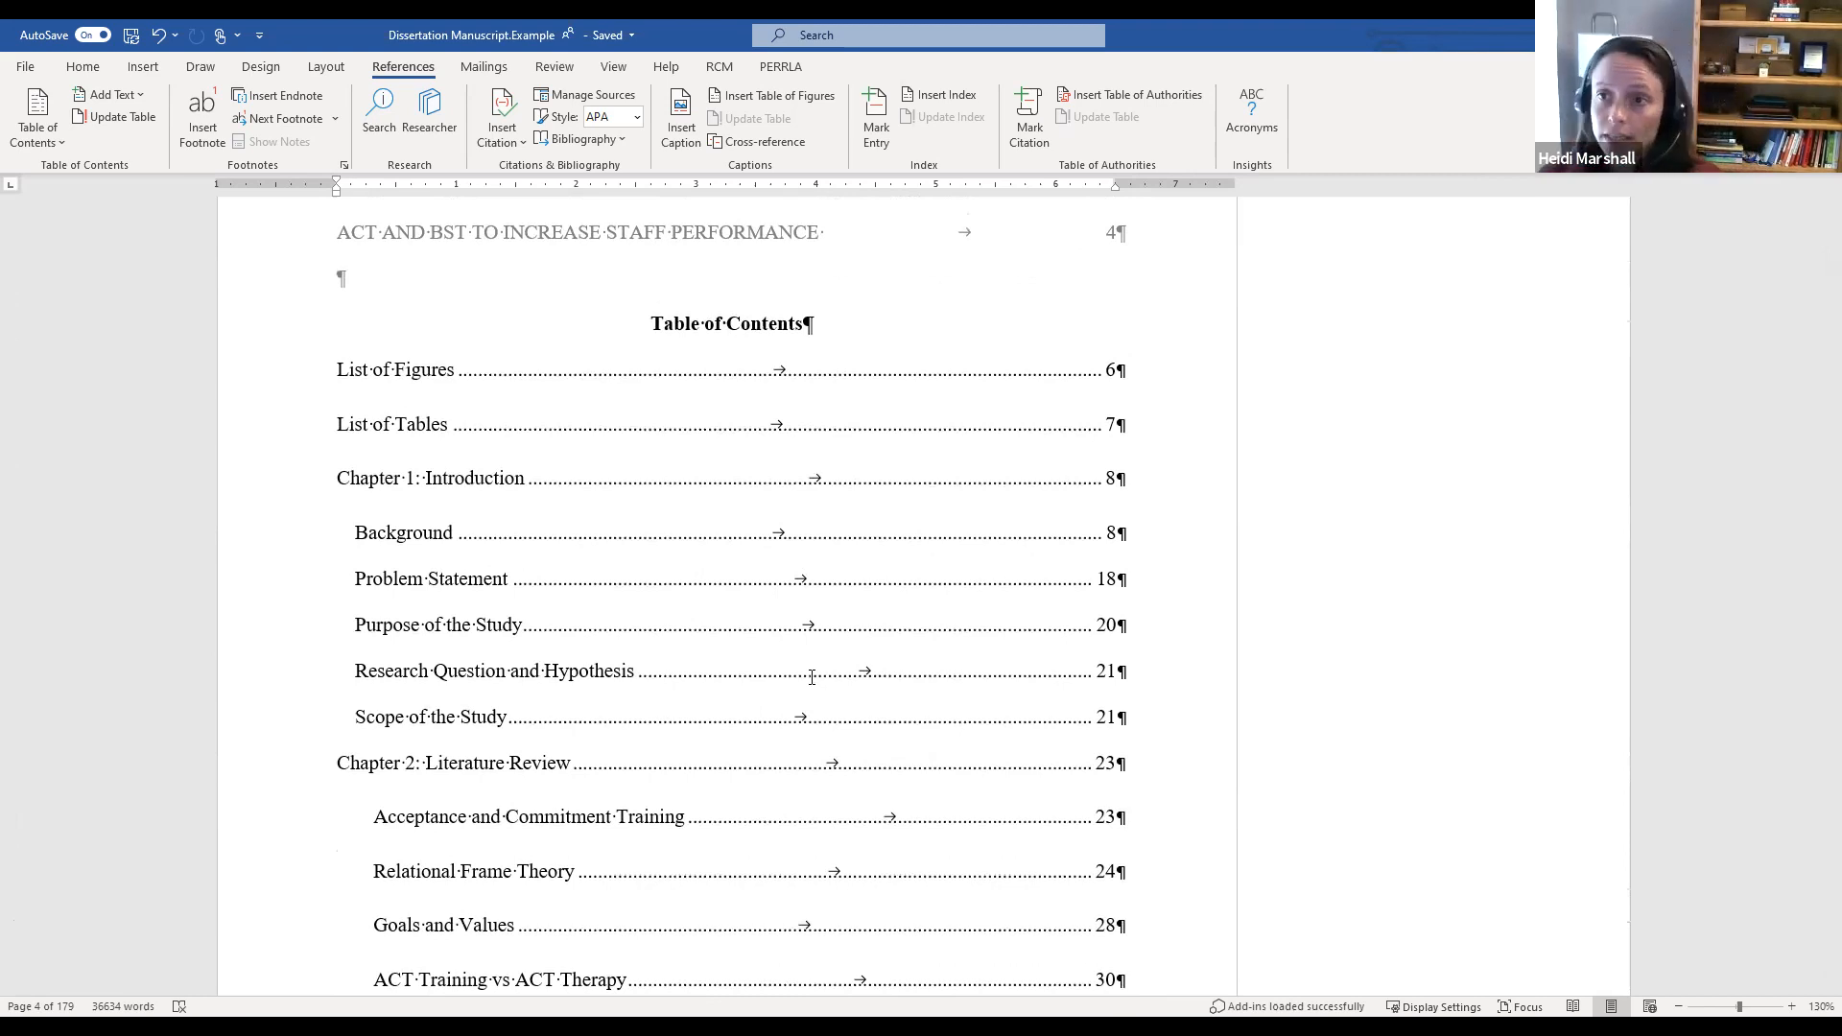
Step: Update the table of contents field with the option to update the entire table
{"action": "left_click", "coordinate": [756, 376]}
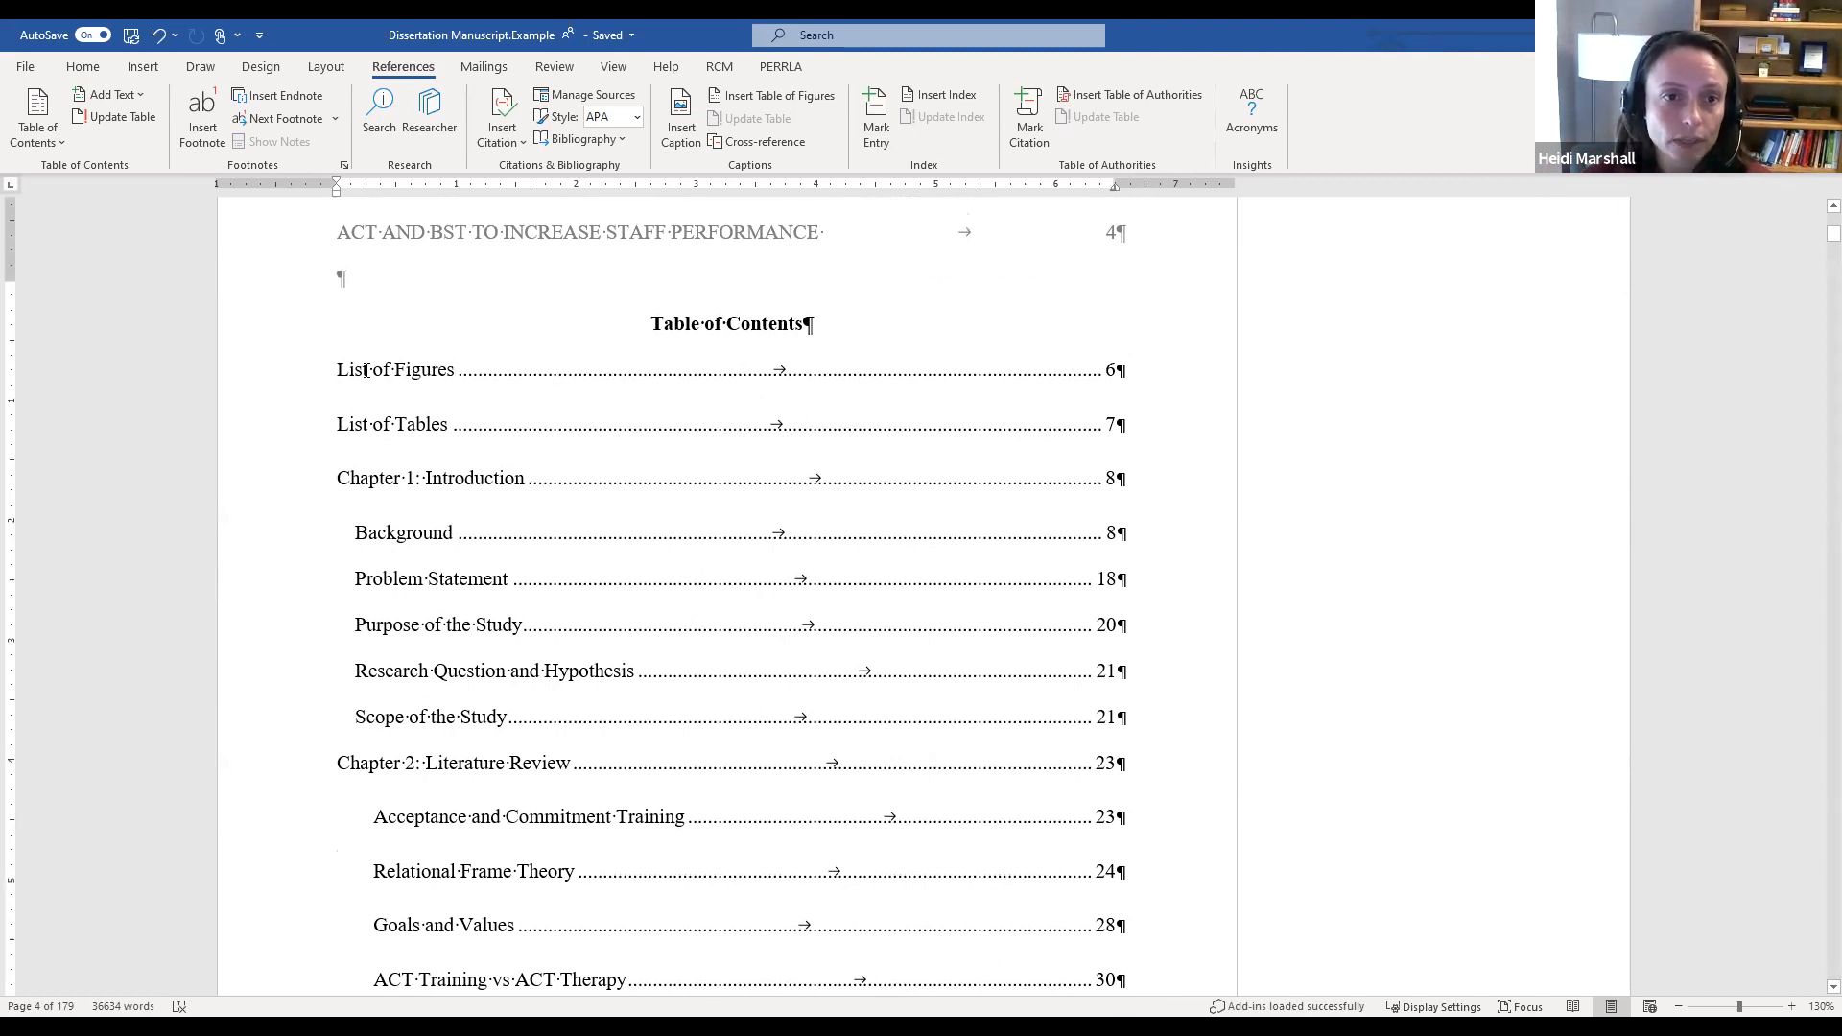
{"action": "right_click", "coordinate": [366, 370]}
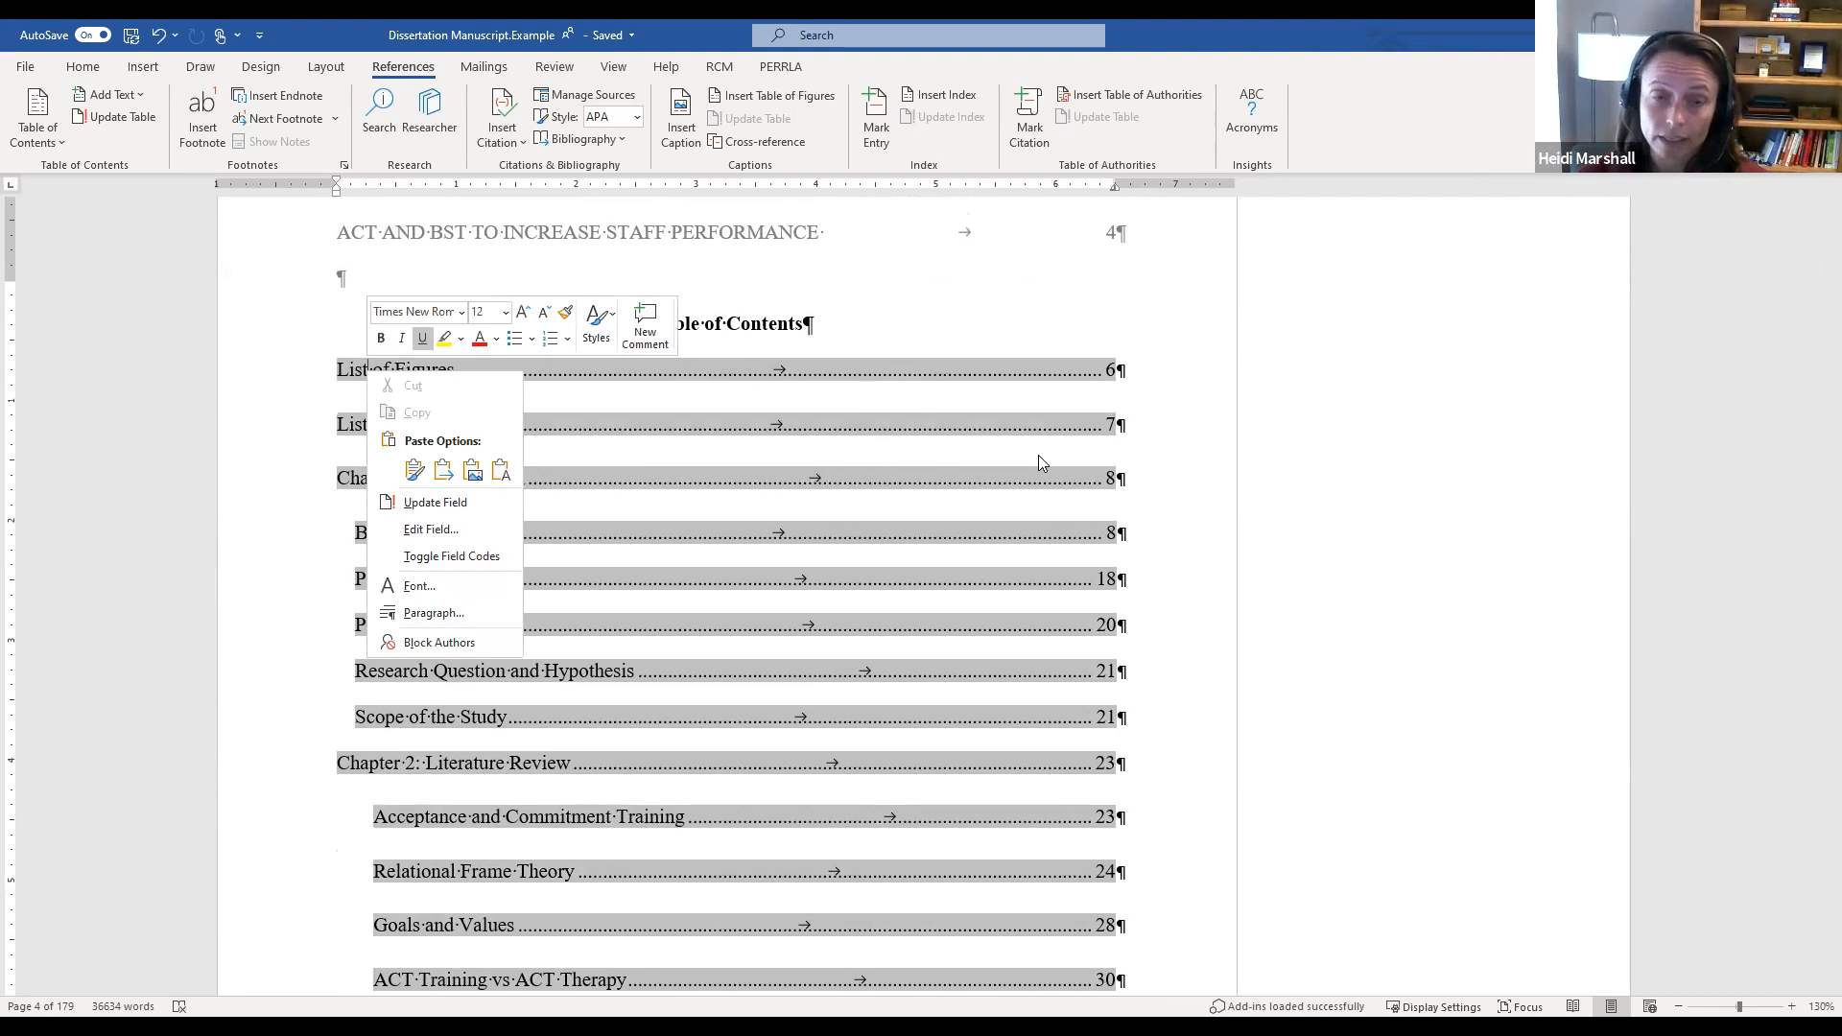
{"action": "left_click", "coordinate": [432, 507]}
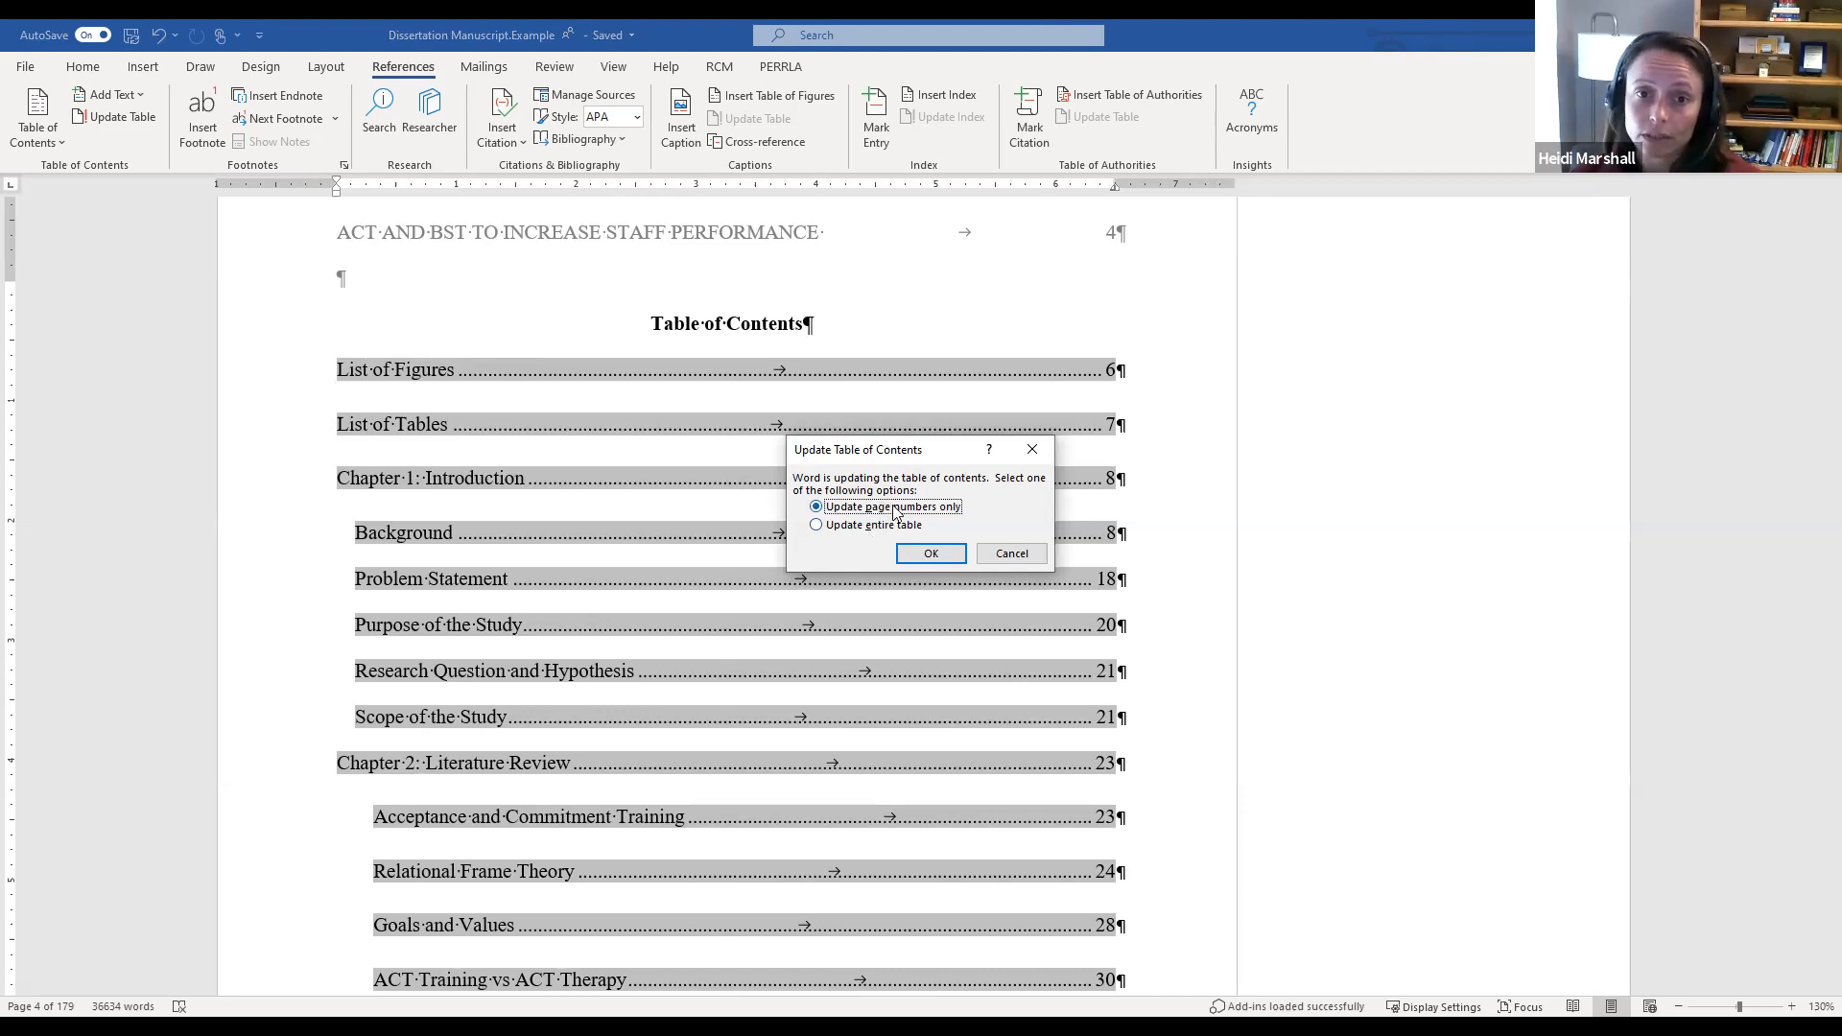
{"action": "left_click", "coordinate": [852, 526]}
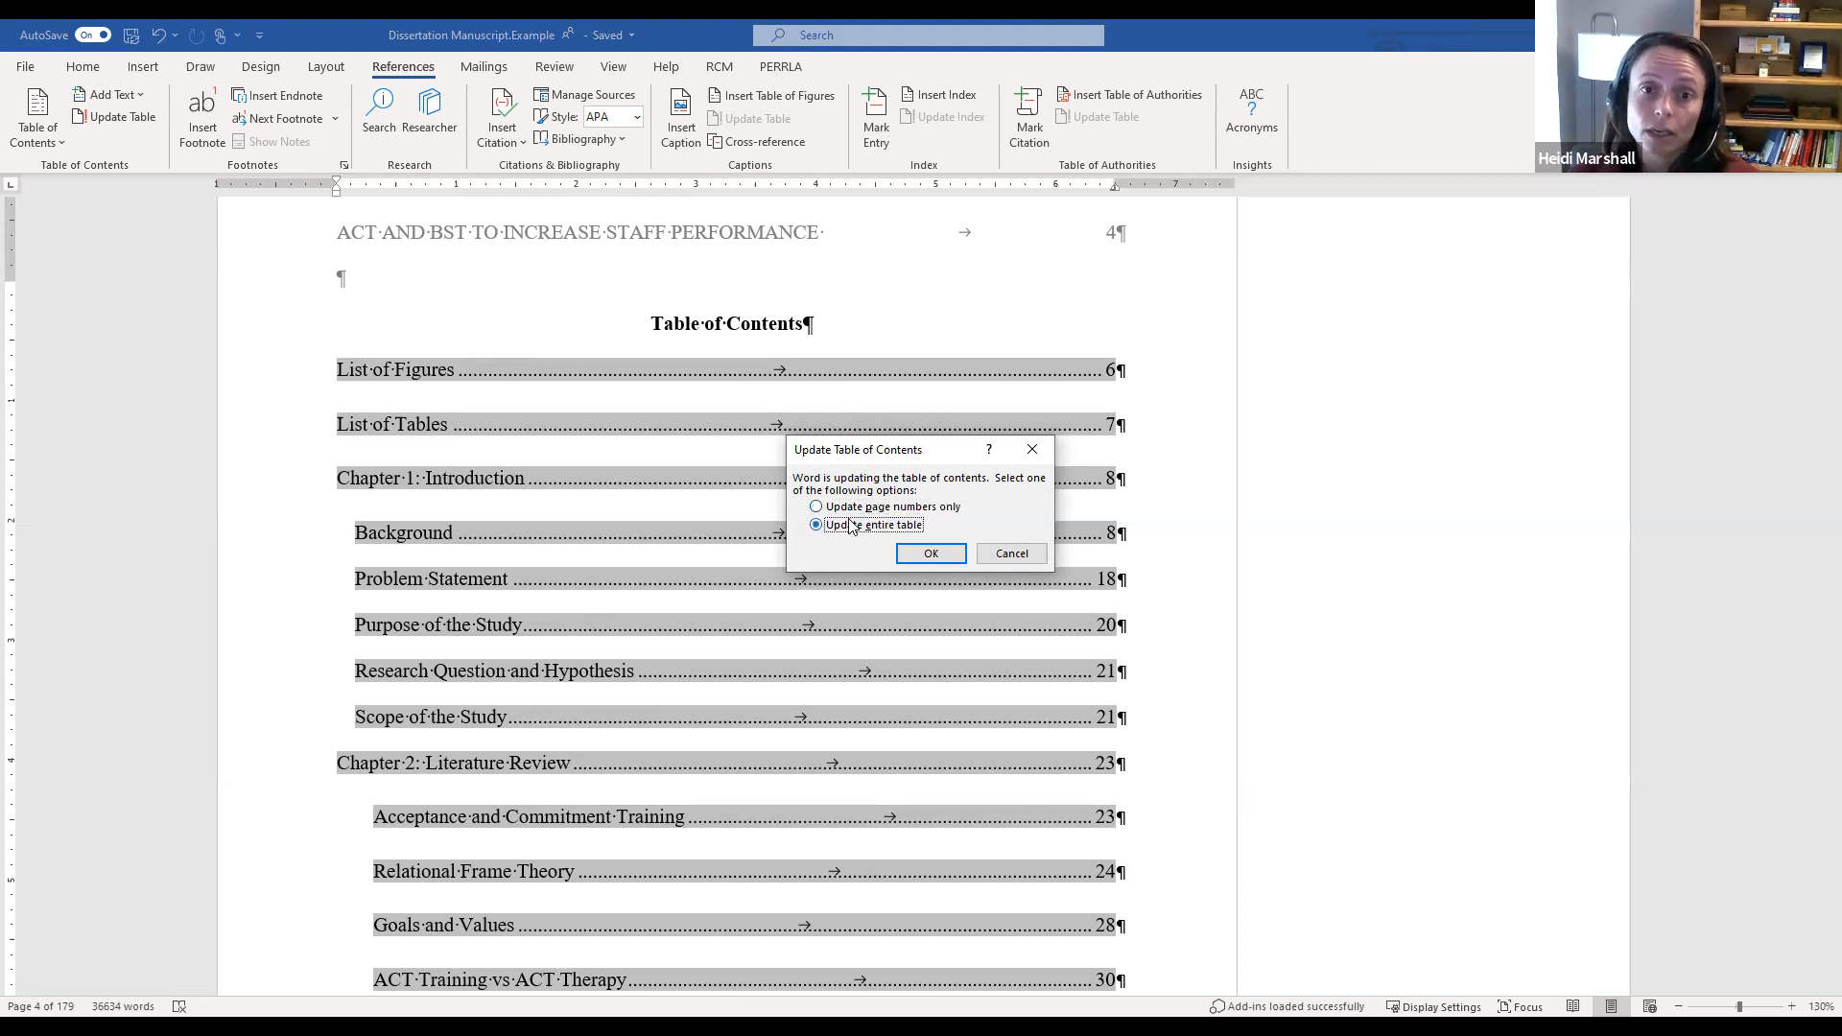
{"action": "left_click", "coordinate": [910, 560]}
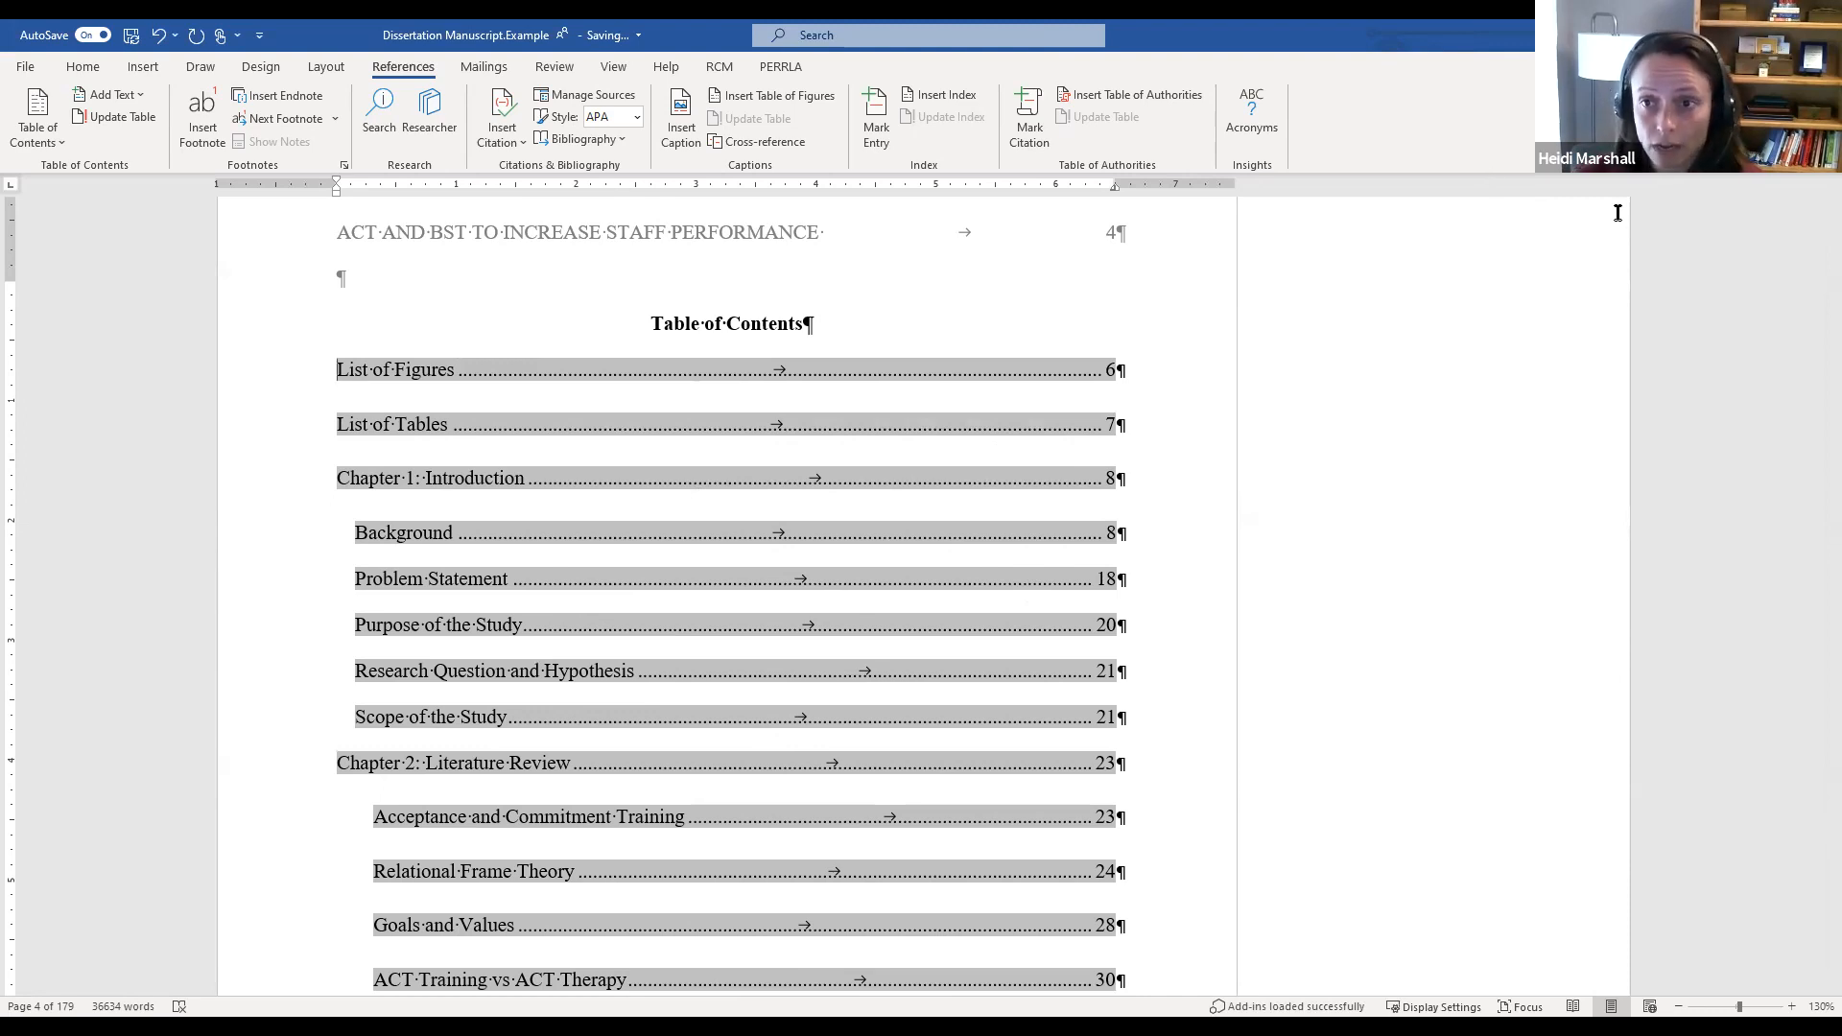
{"action": "scroll", "coordinate": [1258, 535], "scroll_direction": "up", "scroll_amount": 3}
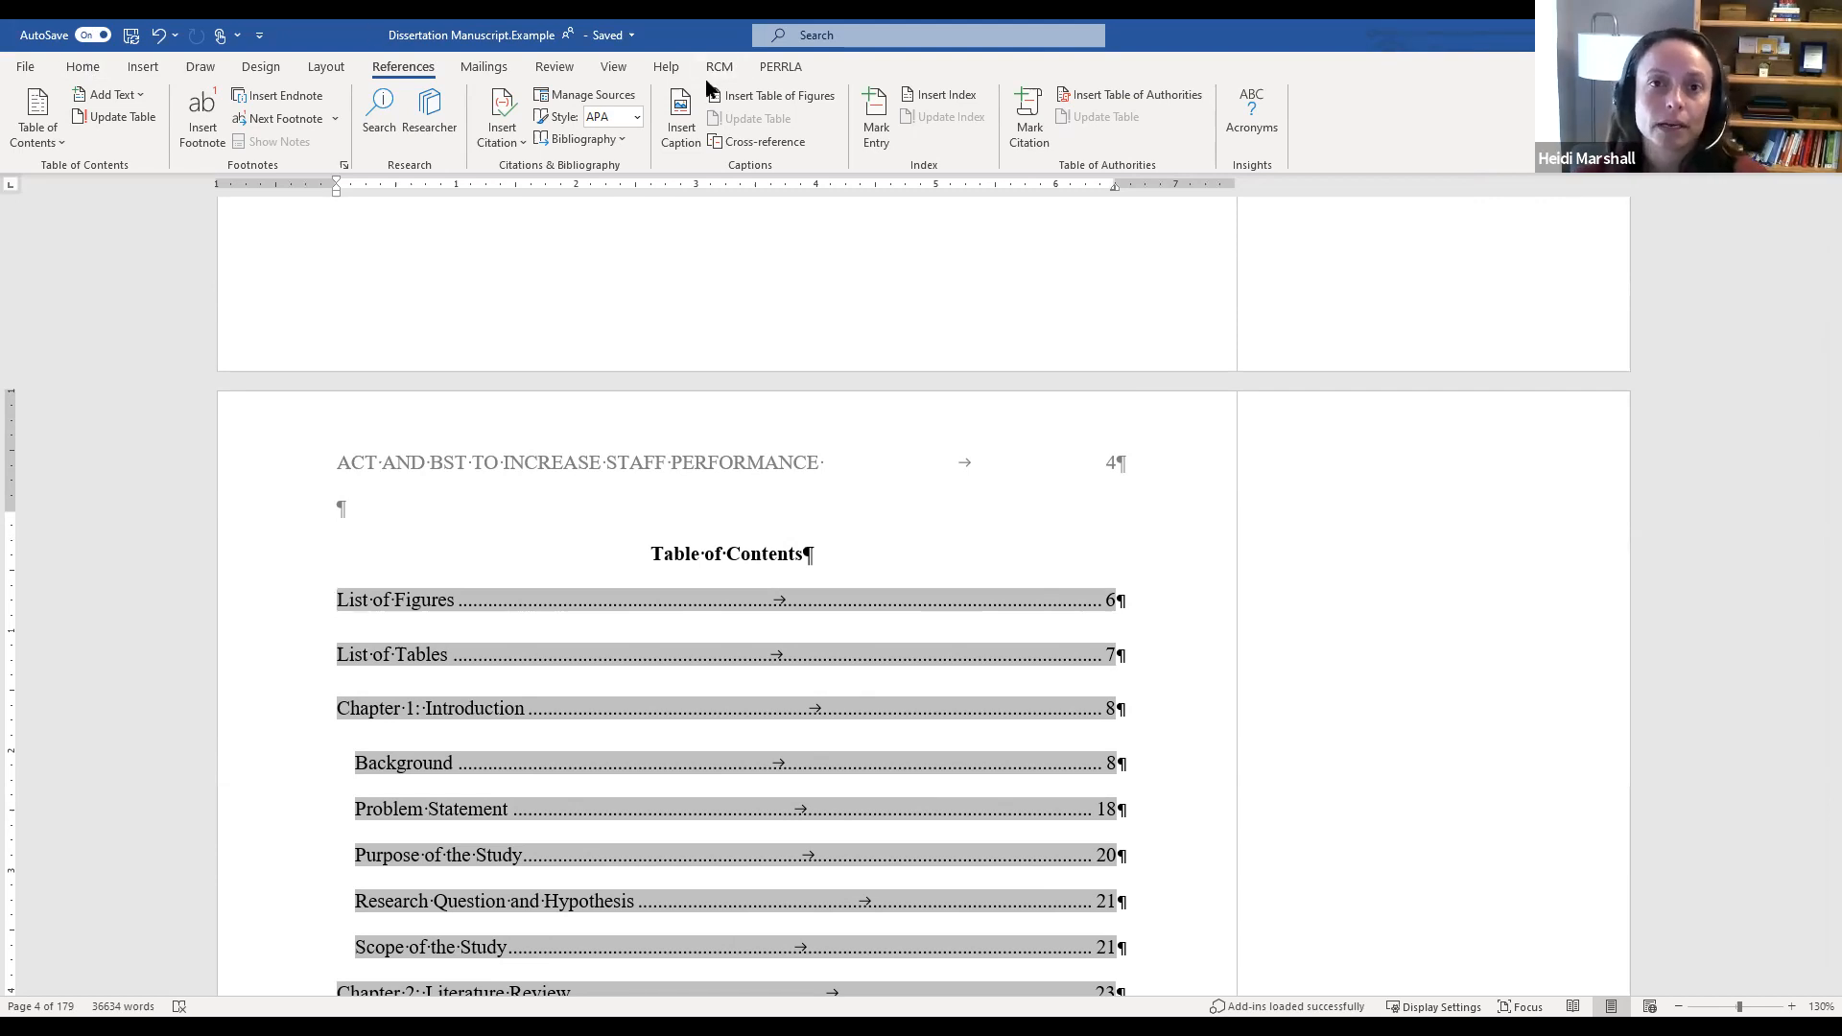
{"action": "left_click", "coordinate": [94, 69]}
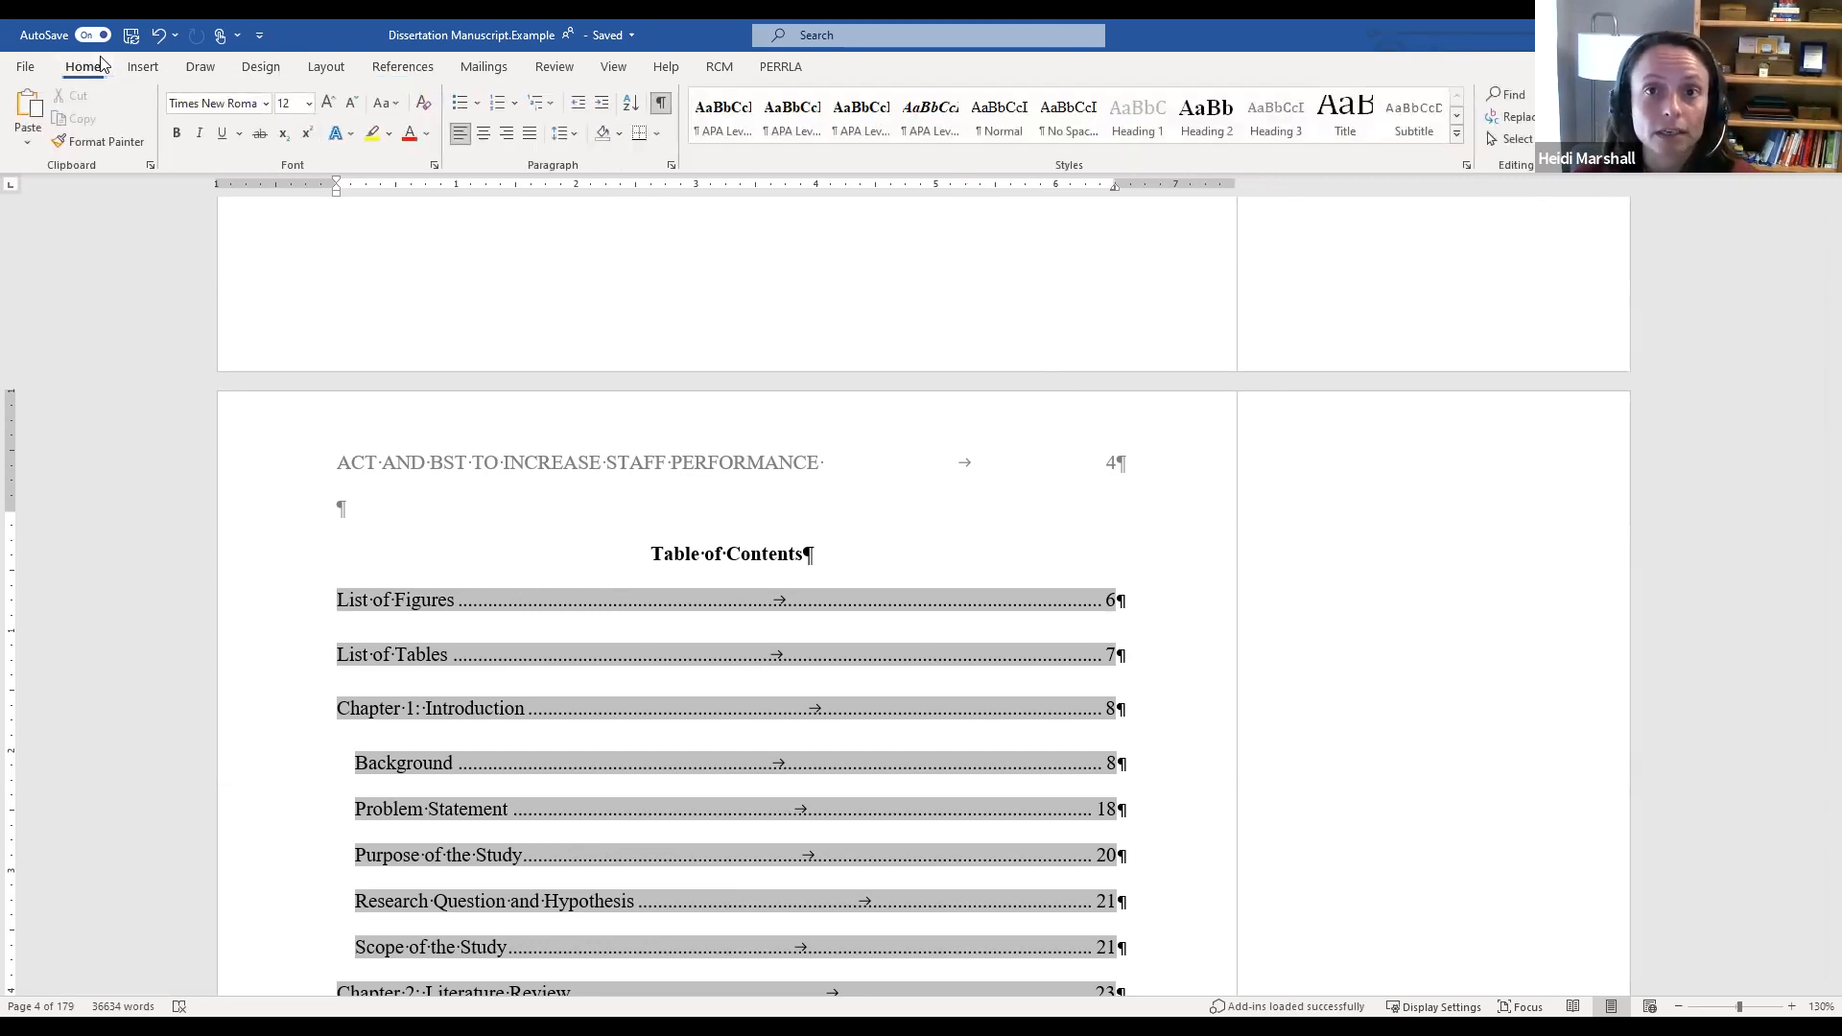